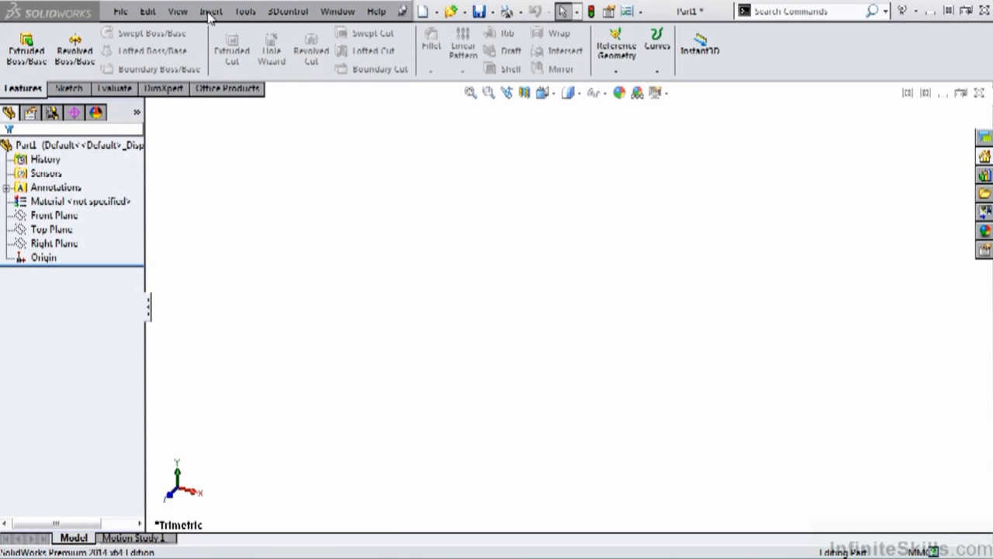
left_click(210, 13)
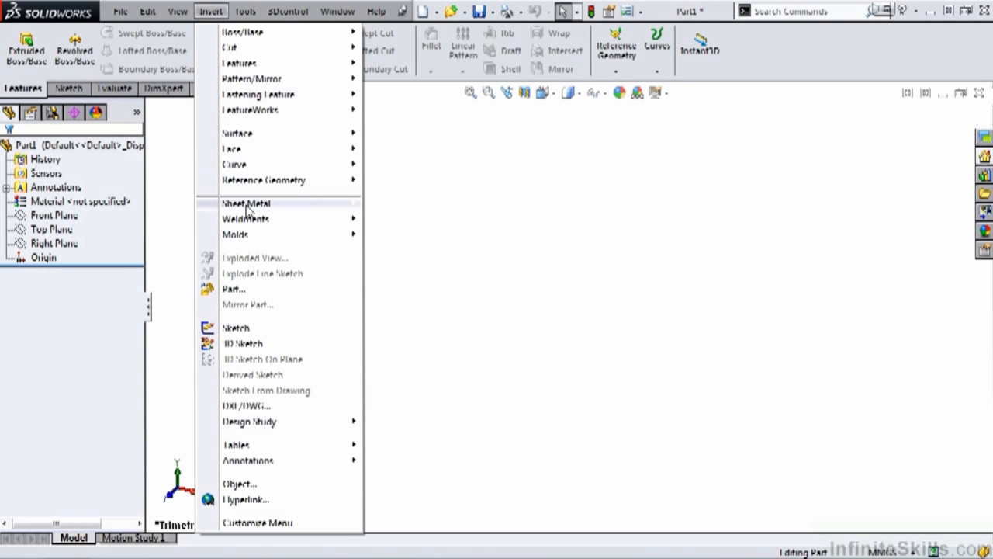
mouse_move(259, 207)
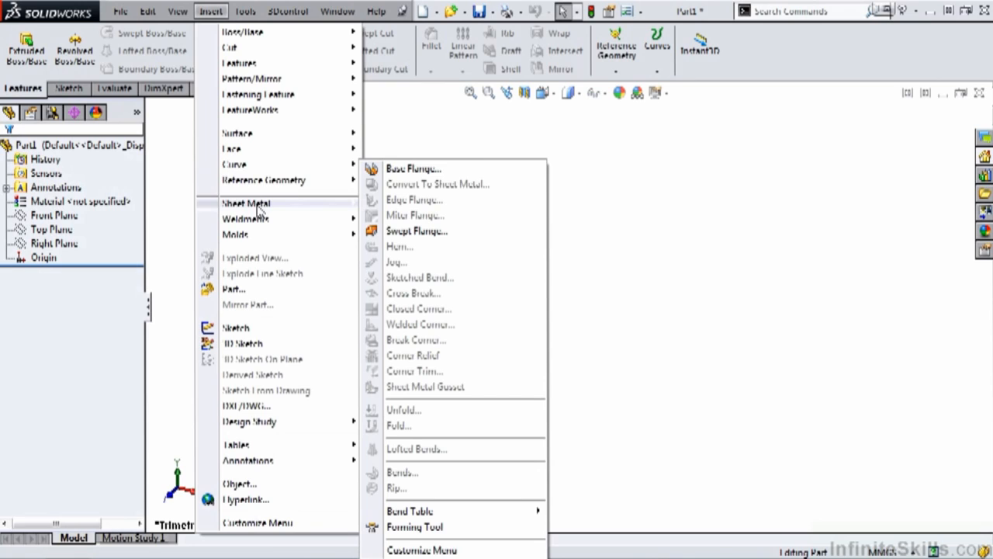
left_click(386, 152)
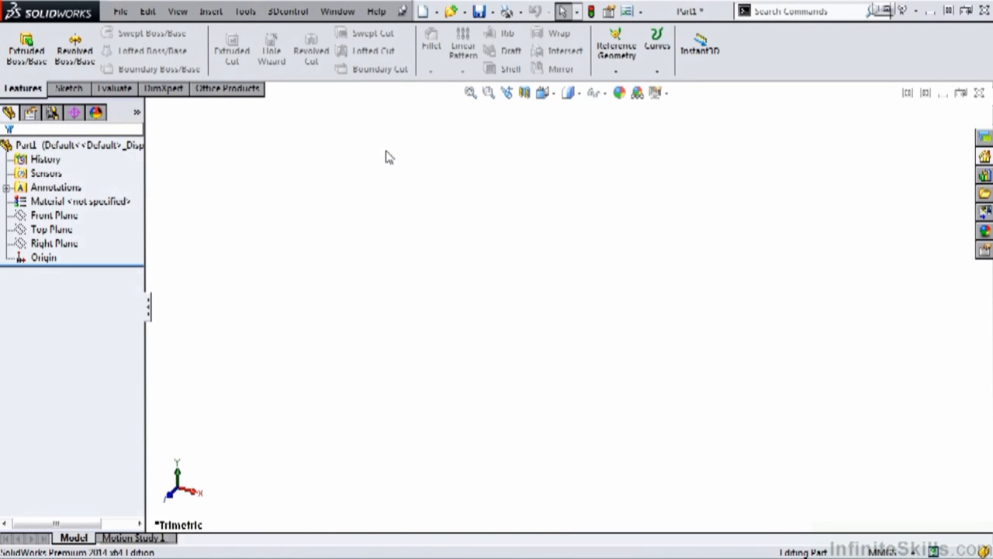
Add the Sheet Metal toolset to the command ribbon and switch to it
right_click(171, 93)
left_click(184, 150)
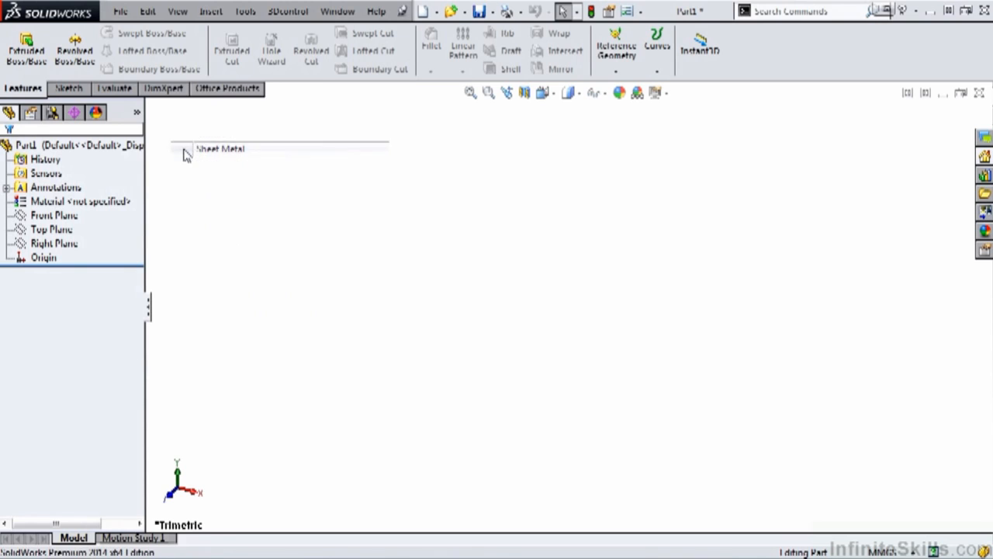
left_click(127, 89)
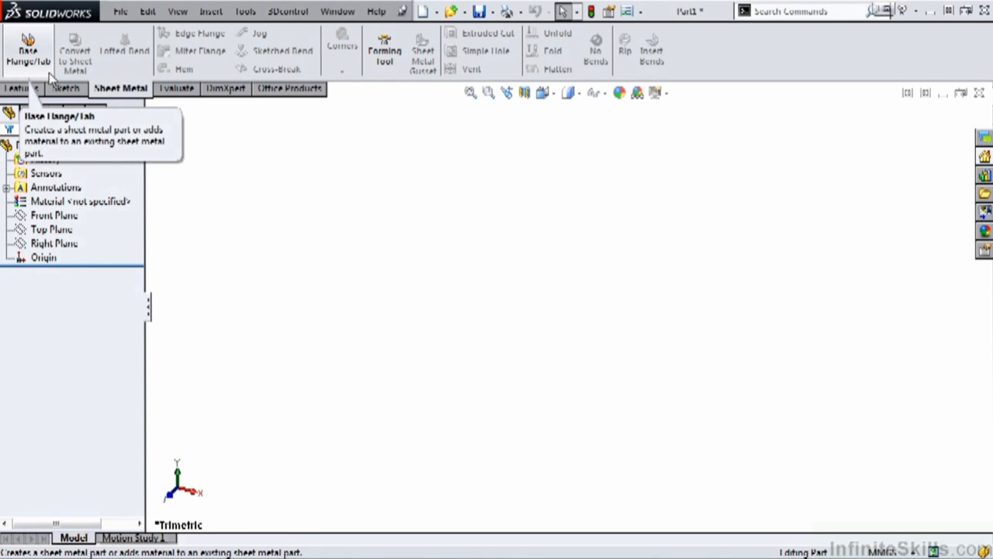
Start a Base Flange on the Right Plane and sketch an open U-shaped line profile with sides about 38 mm high
left_click(28, 51)
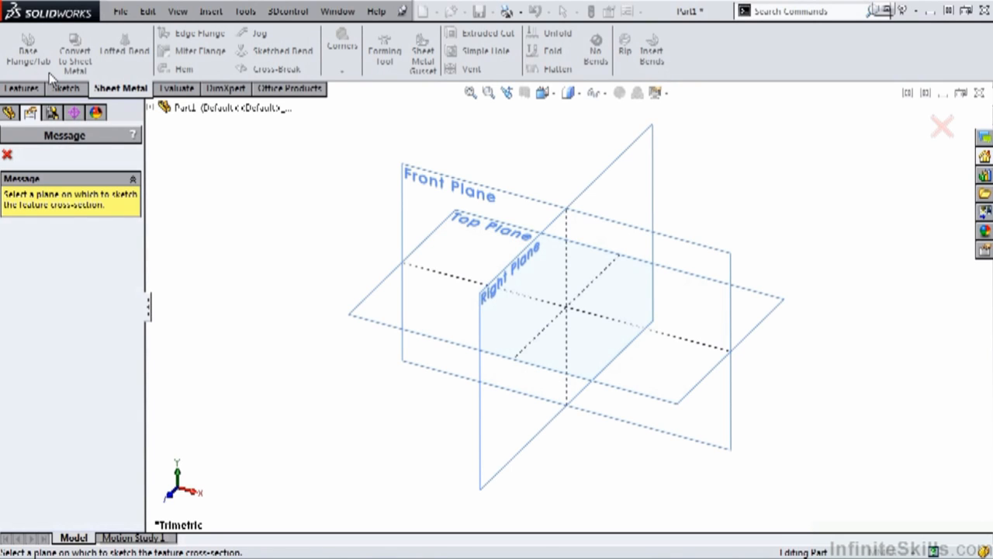
left_click(629, 186)
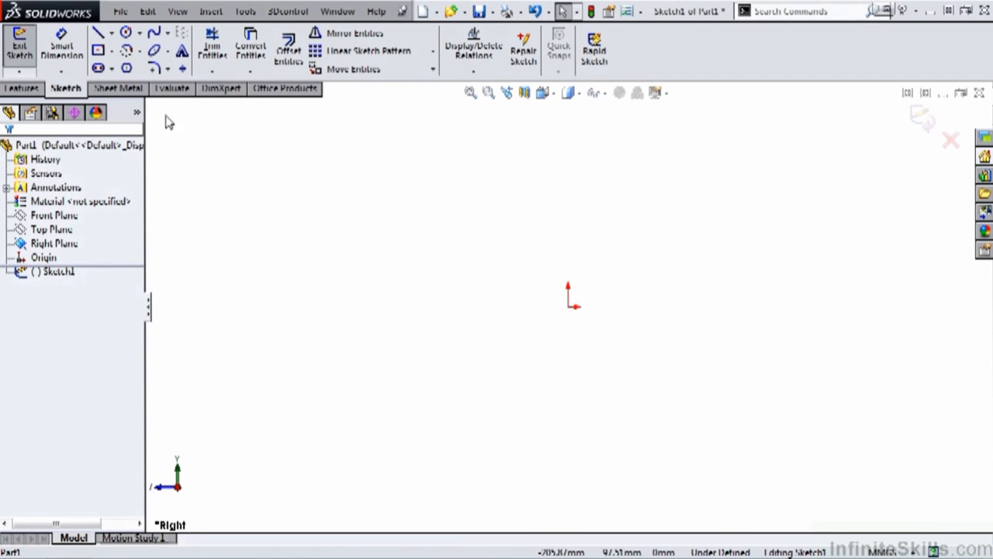
left_click(97, 33)
left_click(438, 262)
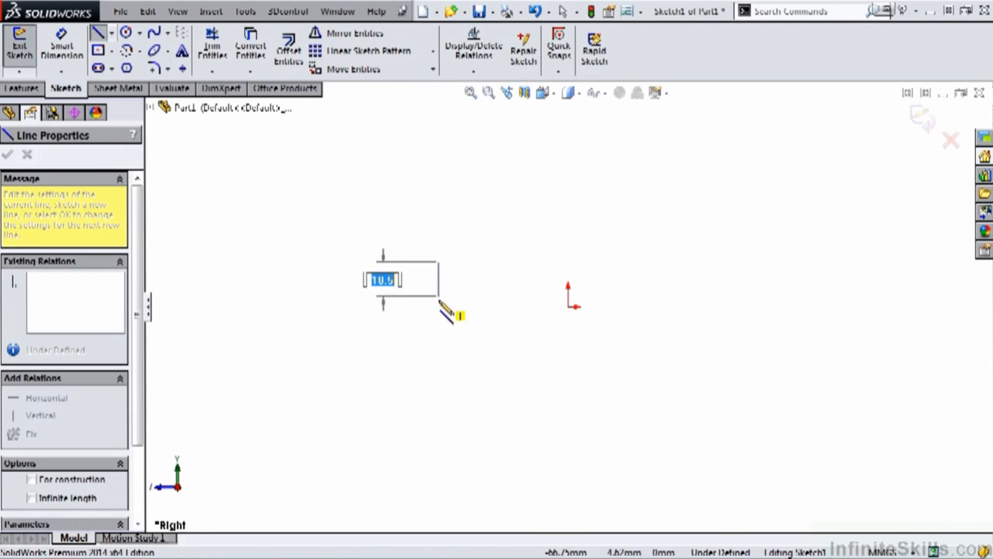
left_click(438, 335)
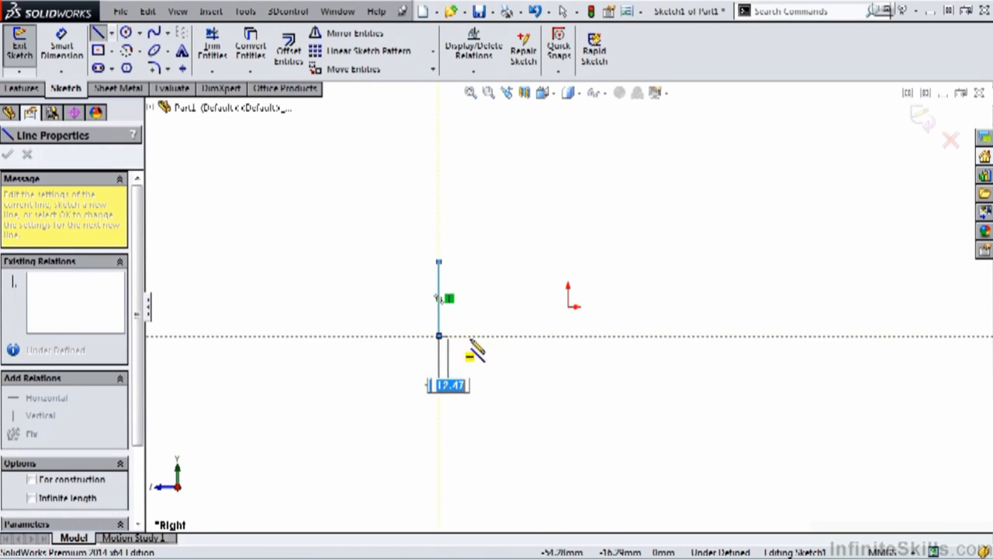
left_click(738, 335)
left_click(737, 261)
key("Escape")
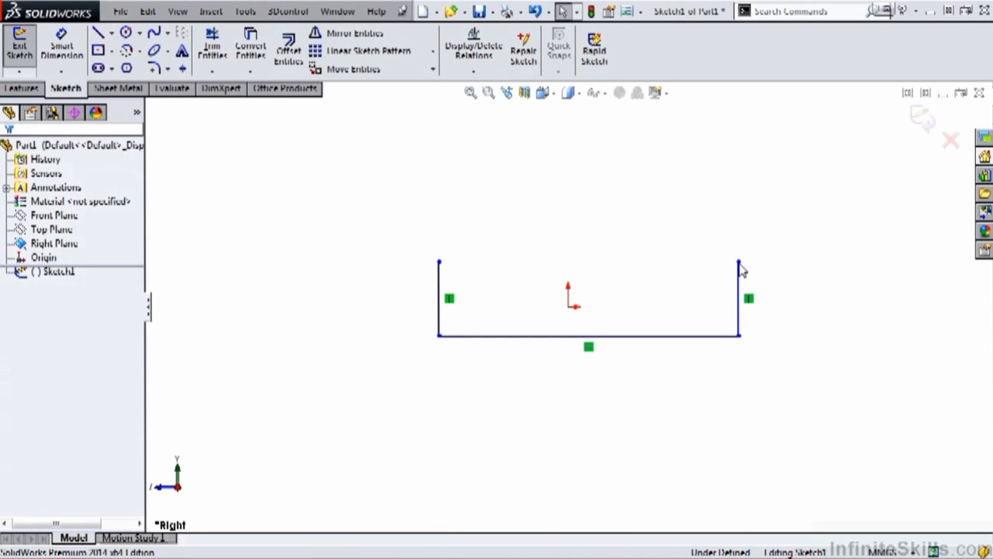
Dimension both vertical sides of the U profile to 25 mm
key("s")
left_click(778, 273)
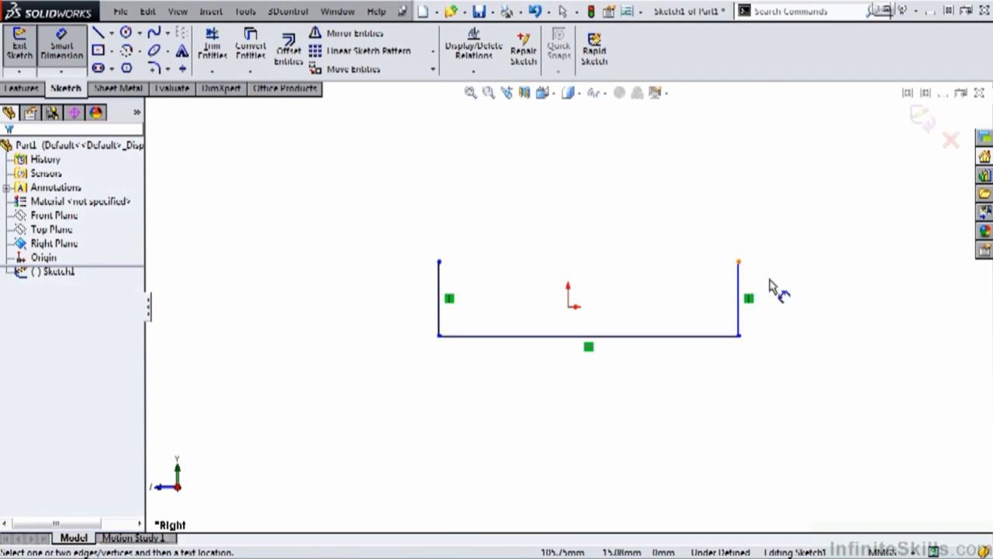
left_click(741, 295)
left_click(787, 310)
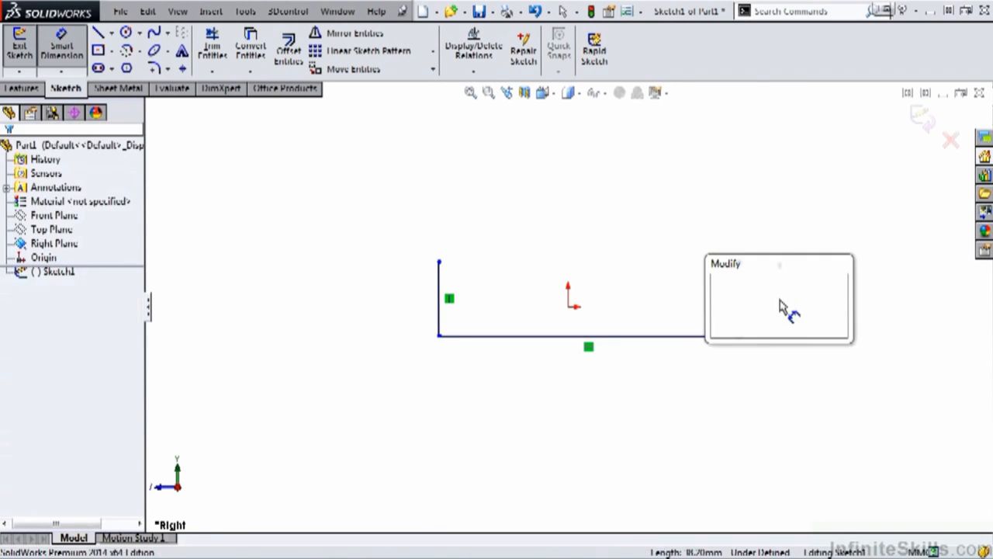
type("25")
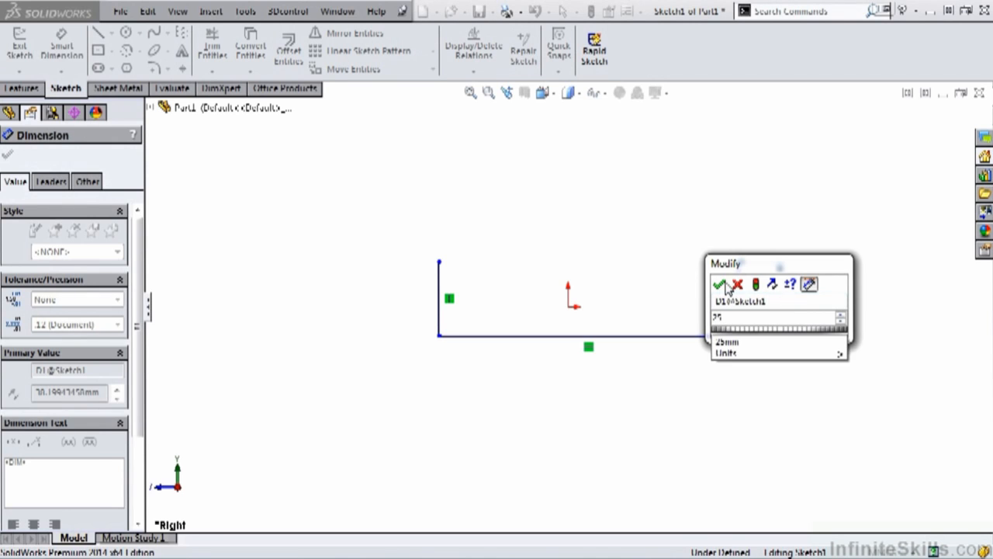
left_click(719, 284)
left_click(449, 301)
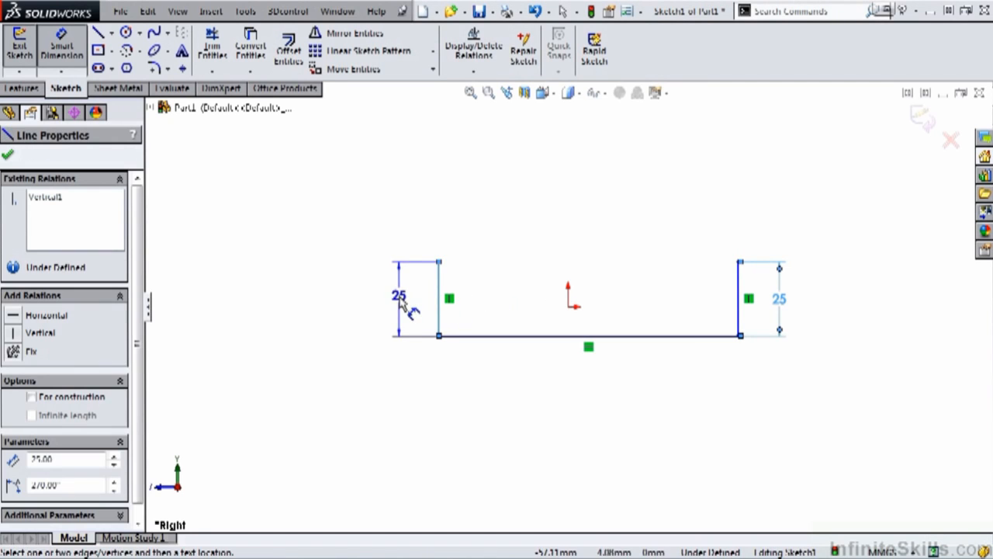
left_click(407, 307)
left_click(347, 285)
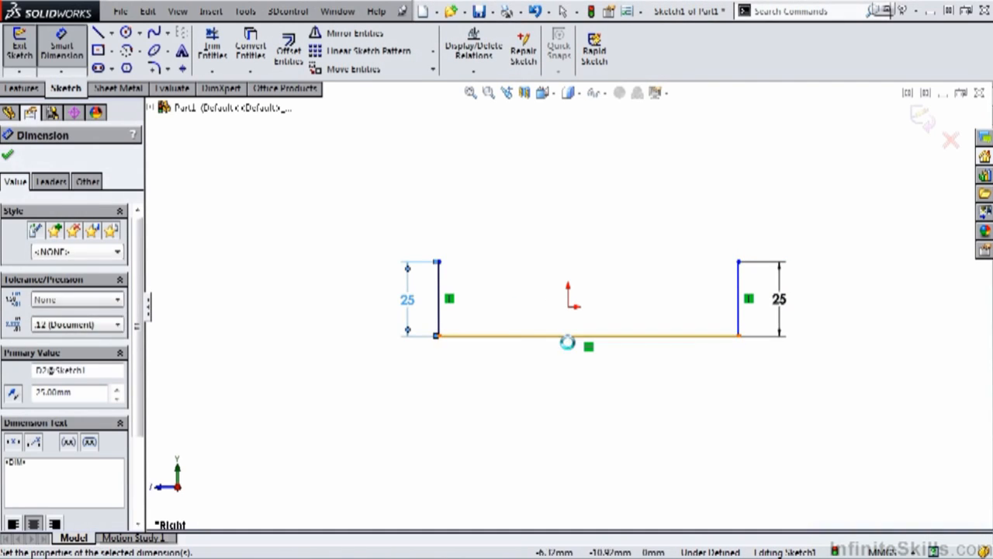
Dimension the horizontal base line of the U profile to 75 mm
left_click(578, 337)
left_click(581, 380)
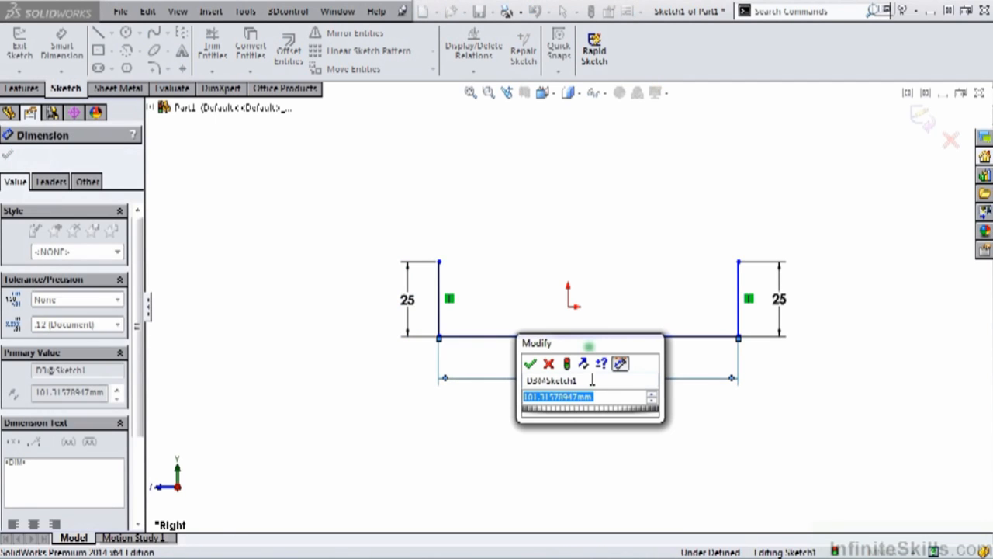
type("75")
left_click(531, 363)
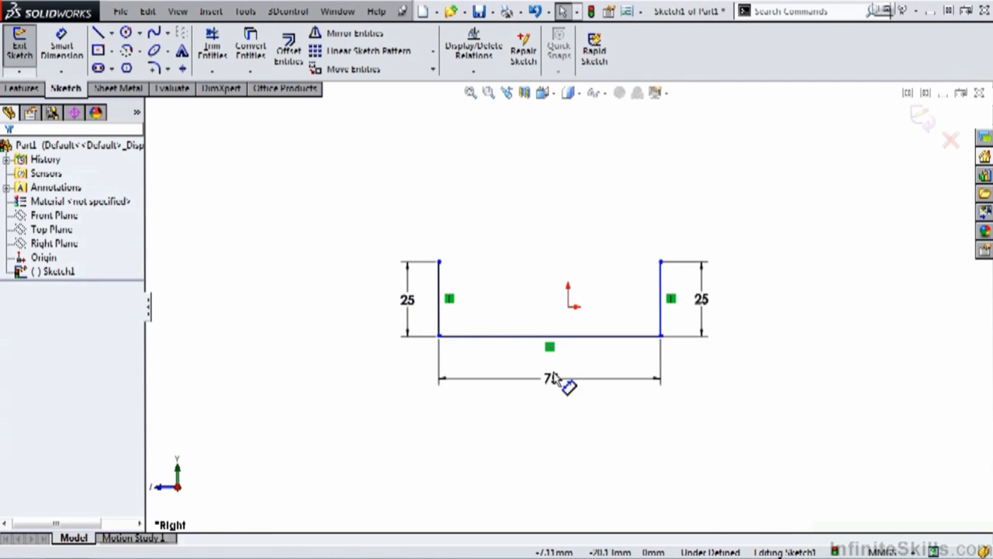
Make the midpoint of the horizontal base line coincident with the origin
right_click(572, 338)
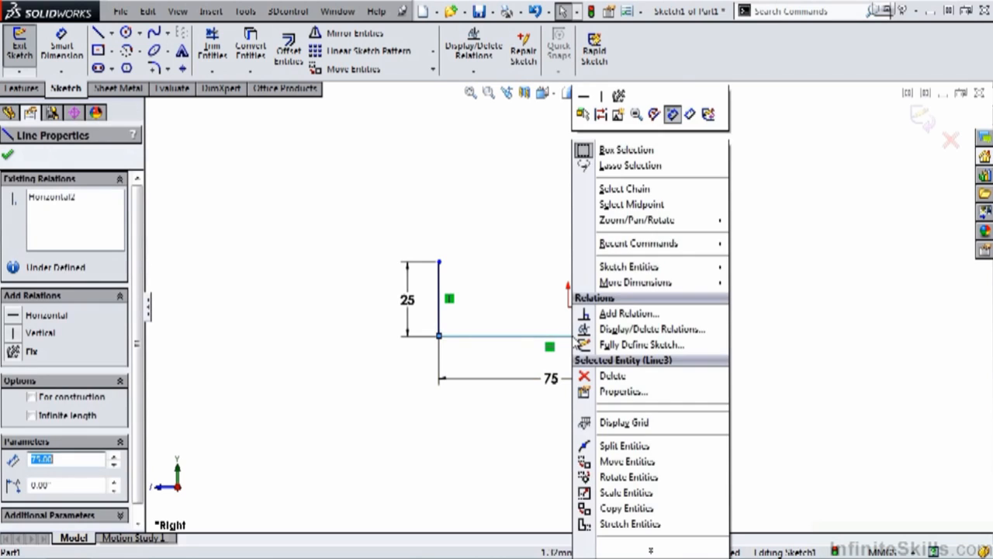
left_click(640, 204)
left_click(569, 306, "ctrl")
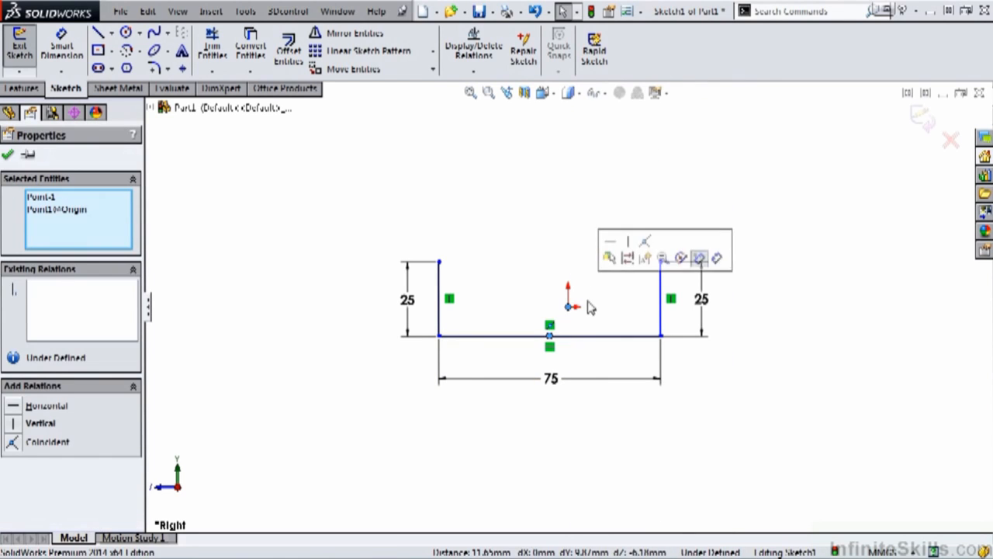
left_click(16, 441)
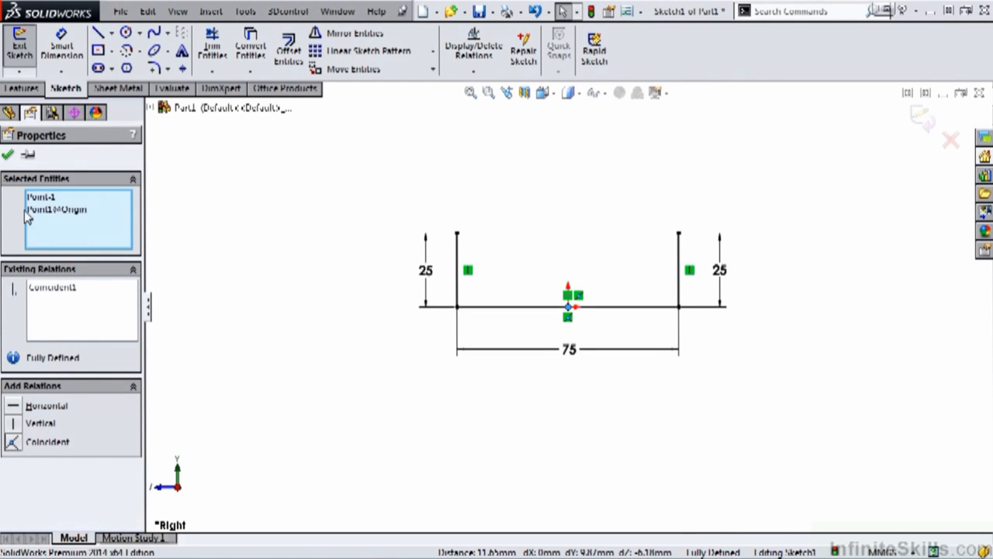
left_click(8, 154)
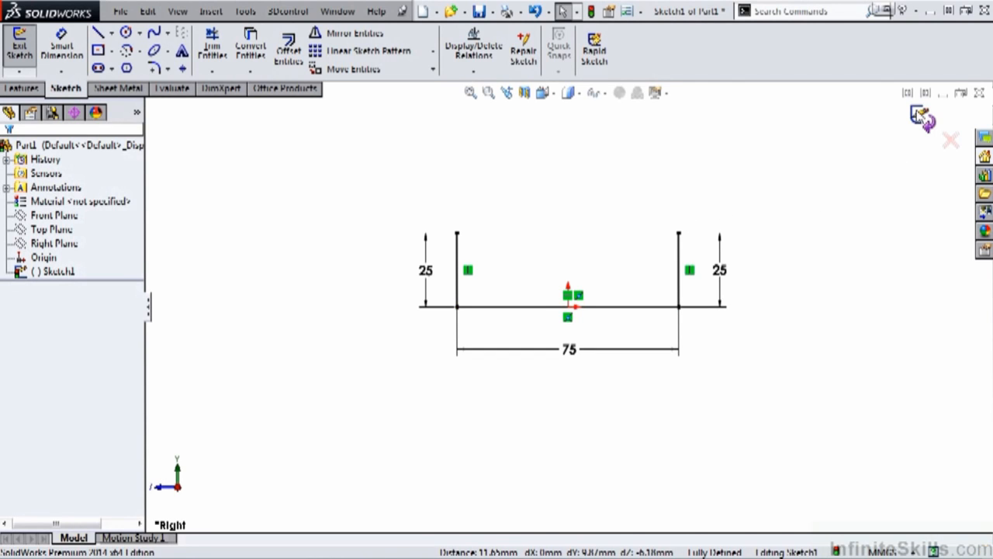
Exit the sketch and set the base flange to extrude Mid Plane with a depth of 100 mm
left_click(921, 116)
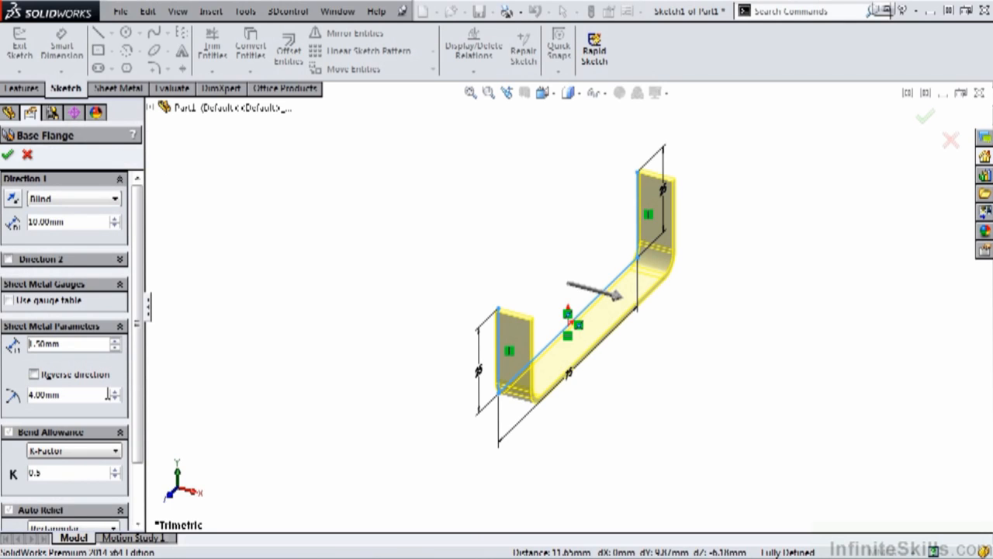
left_click(92, 203)
left_click(92, 249)
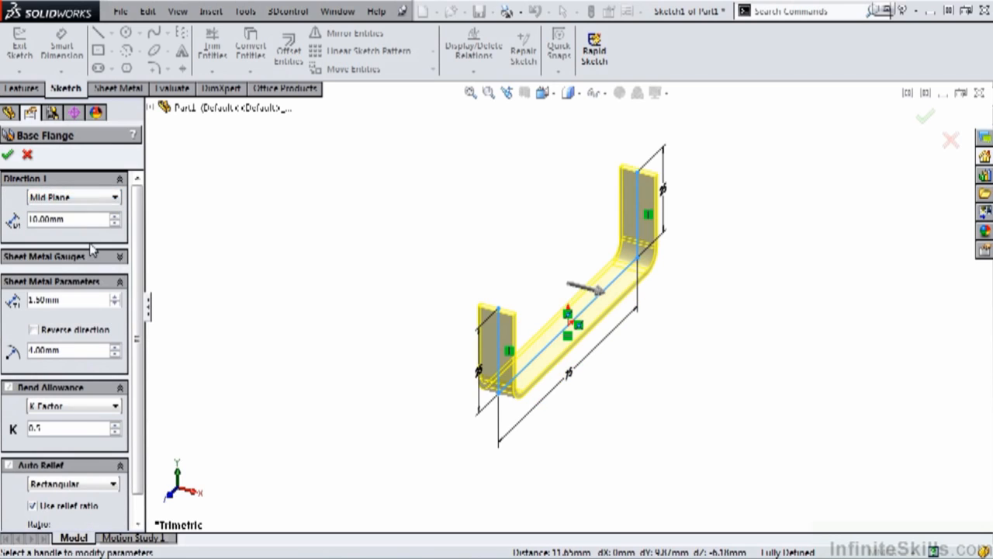
left_click_drag(58, 218, 17, 223)
type("1")
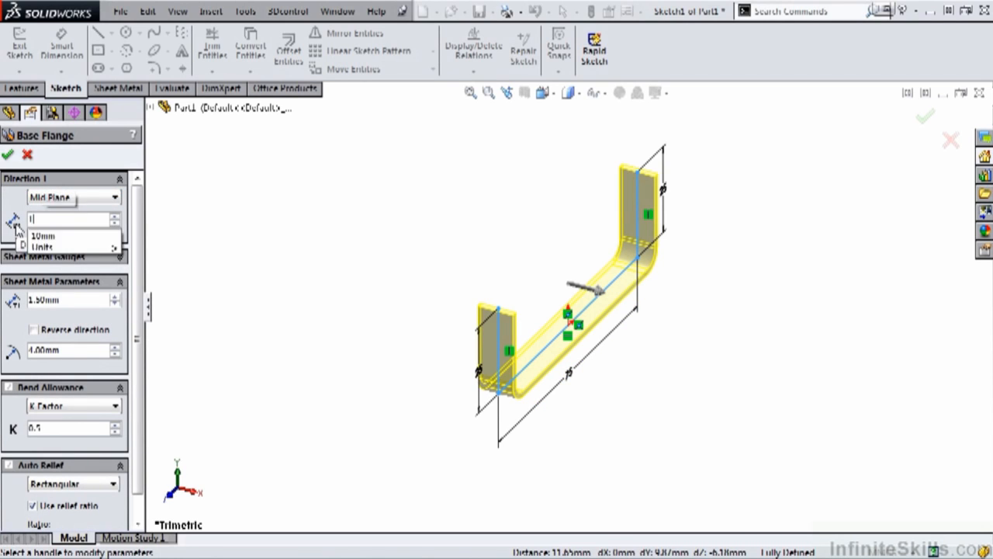
type("00")
key("Return")
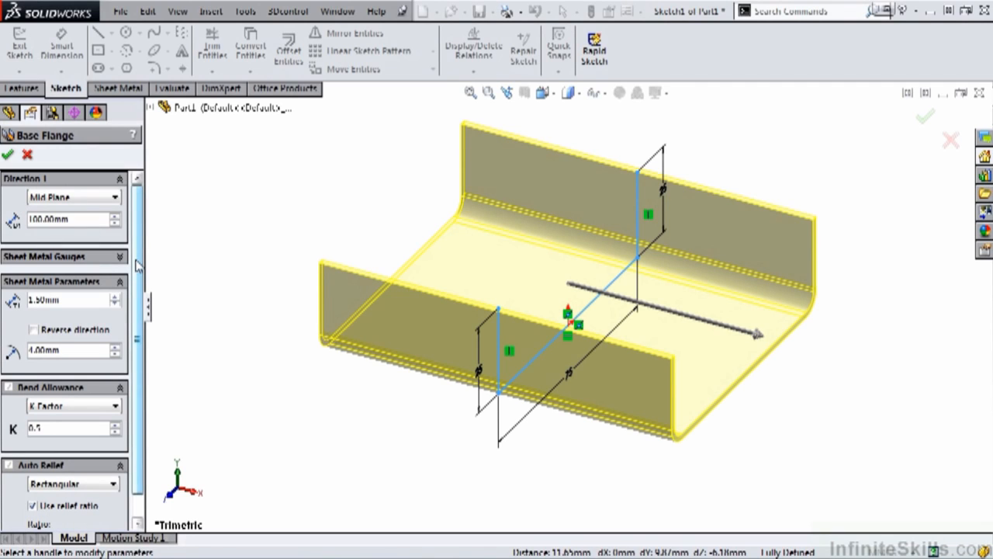
Set the sheet thickness to 2.5 mm and preview the reversed thickness direction before restoring the original one
scroll(140, 293, "down", 1)
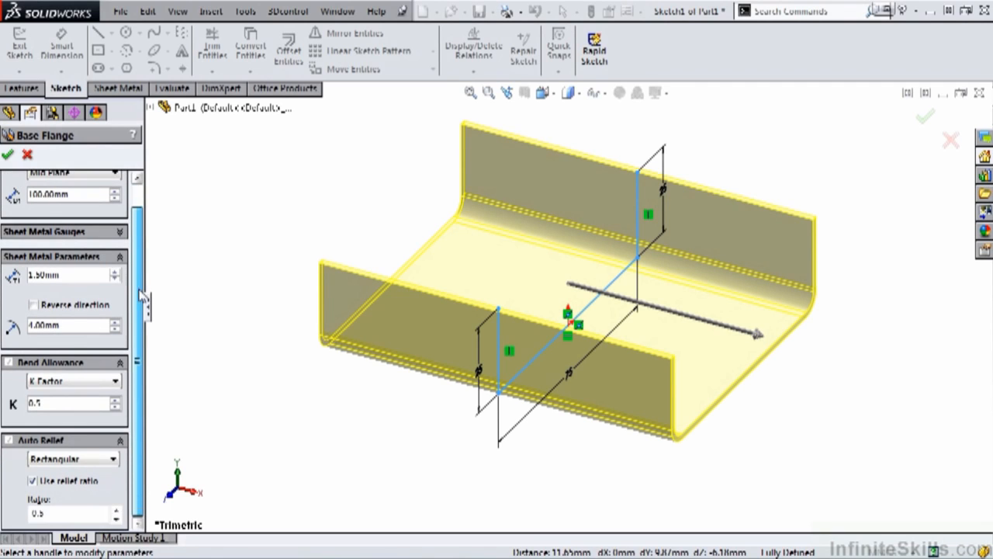
double_click(56, 274)
type("2.5")
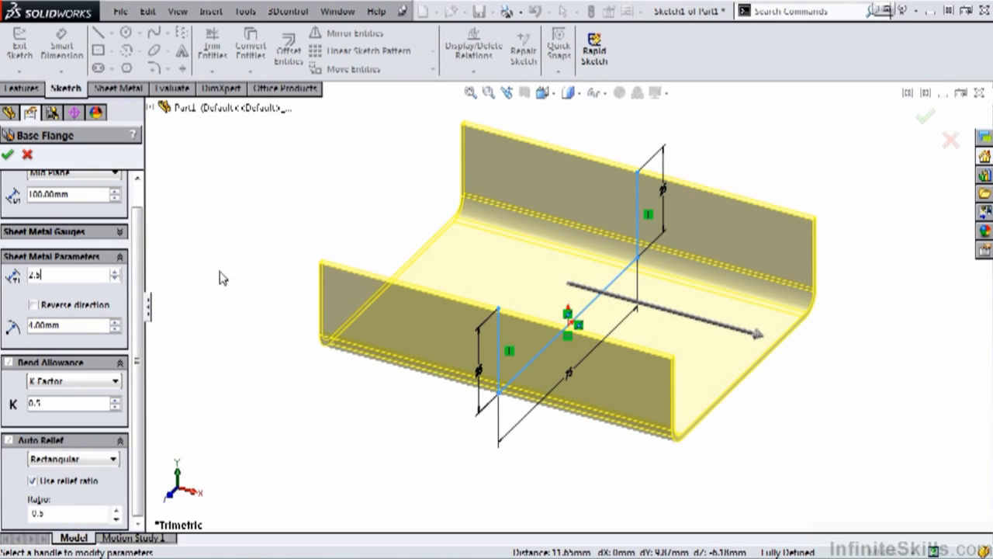
left_click(34, 306)
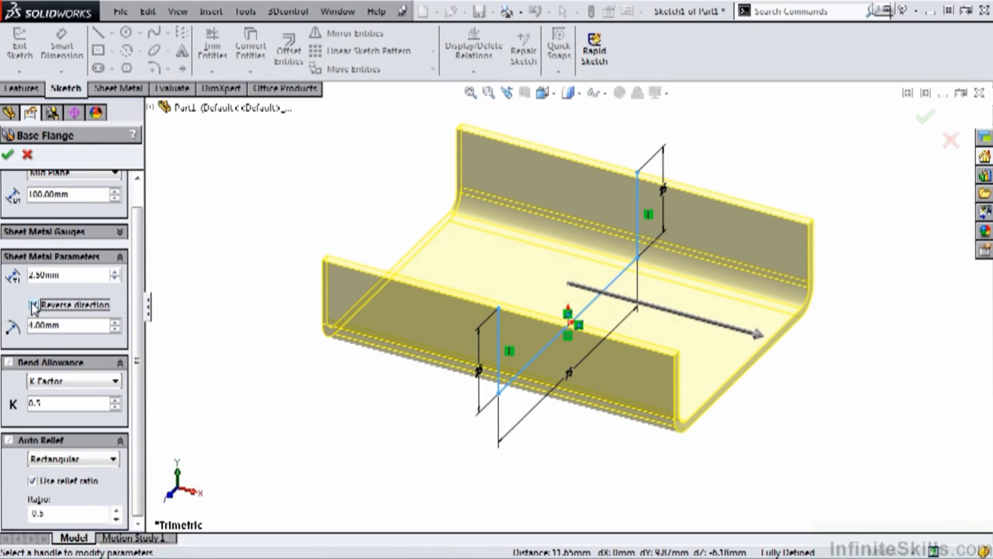
left_click(34, 305)
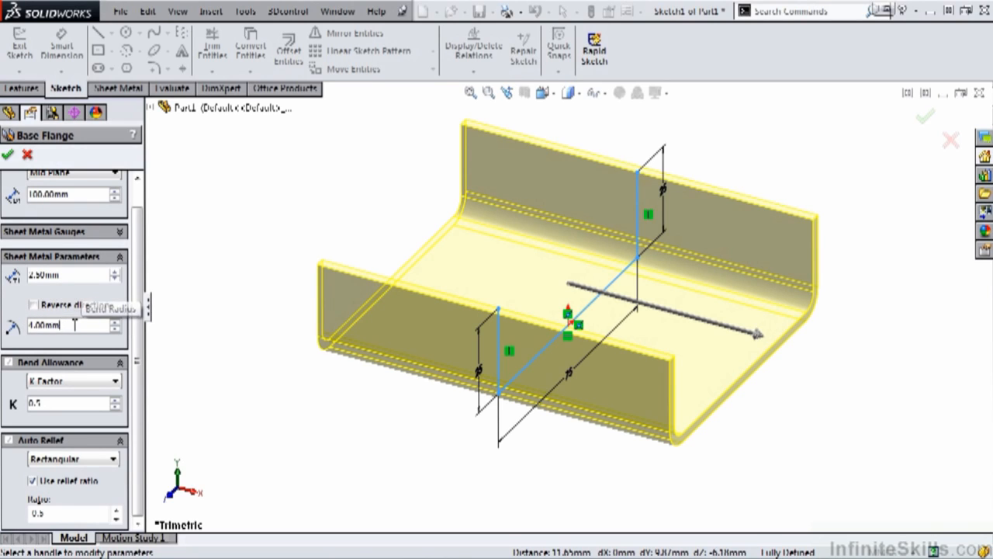
Set the base flange's bend radius to 3 mm
left_click_drag(60, 325, 31, 335)
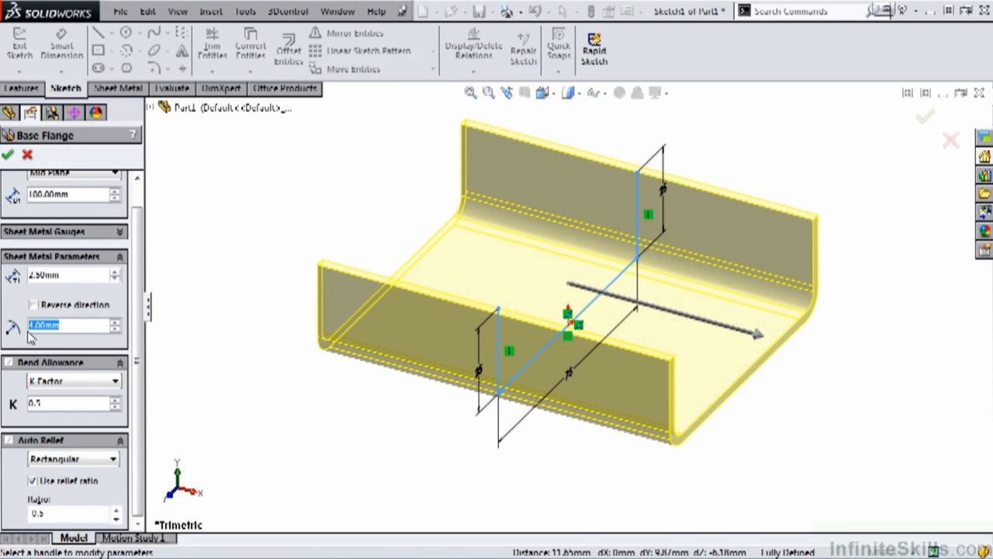
type("1")
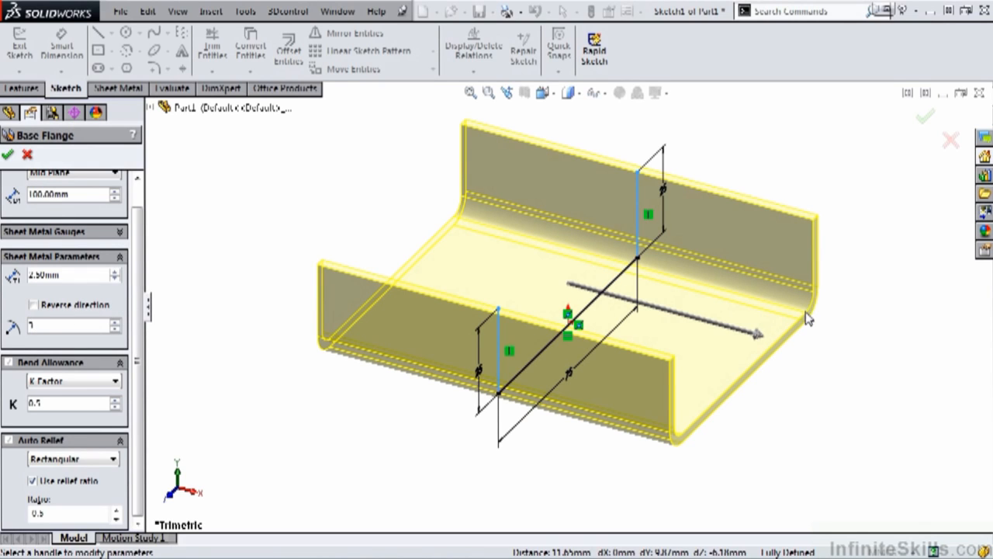
left_click_drag(138, 235, 136, 299)
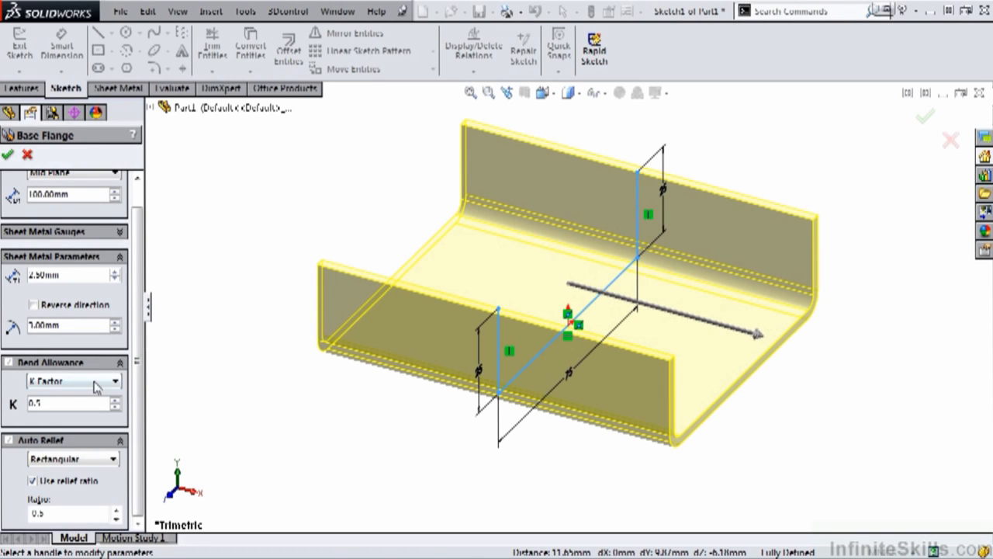
Choose K-Factor as the bend allowance method and open its value for editing
left_click(114, 380)
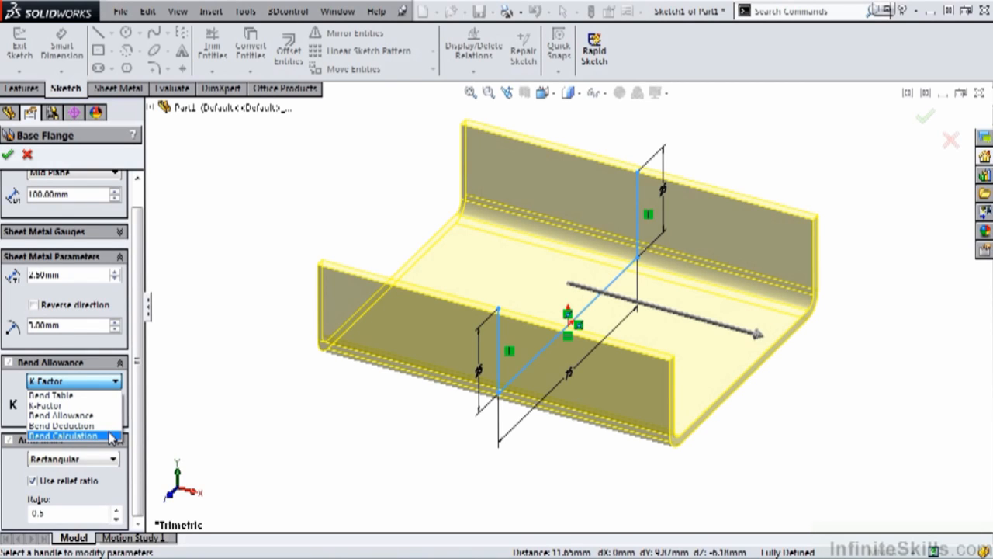
left_click(91, 406)
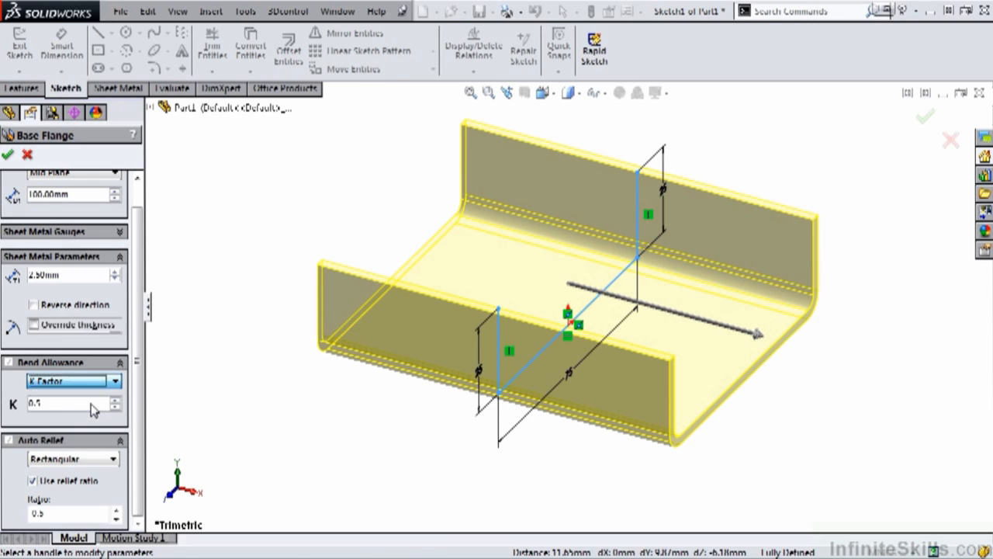
double_click(86, 400)
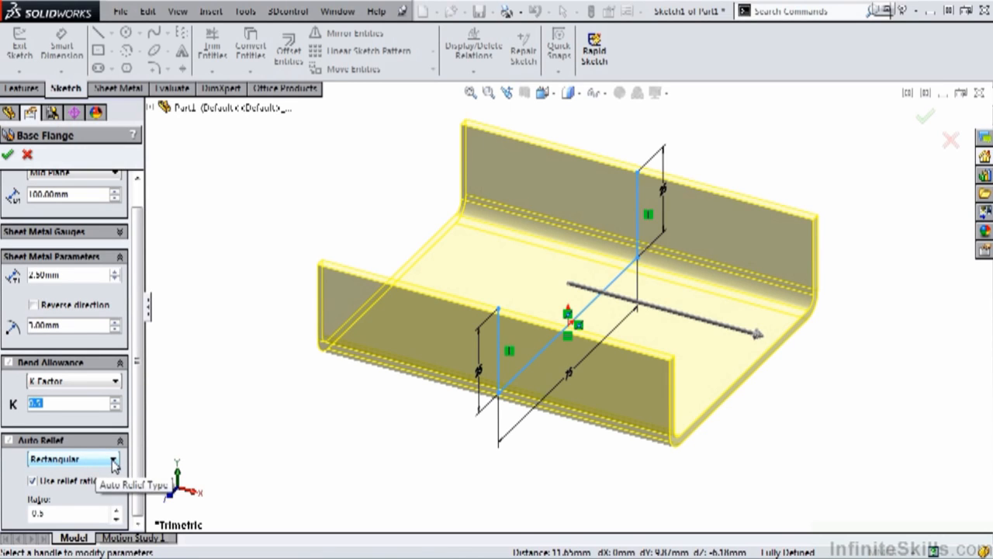
Browse the auto relief types and keep Rectangular for the base flange
left_click(113, 460)
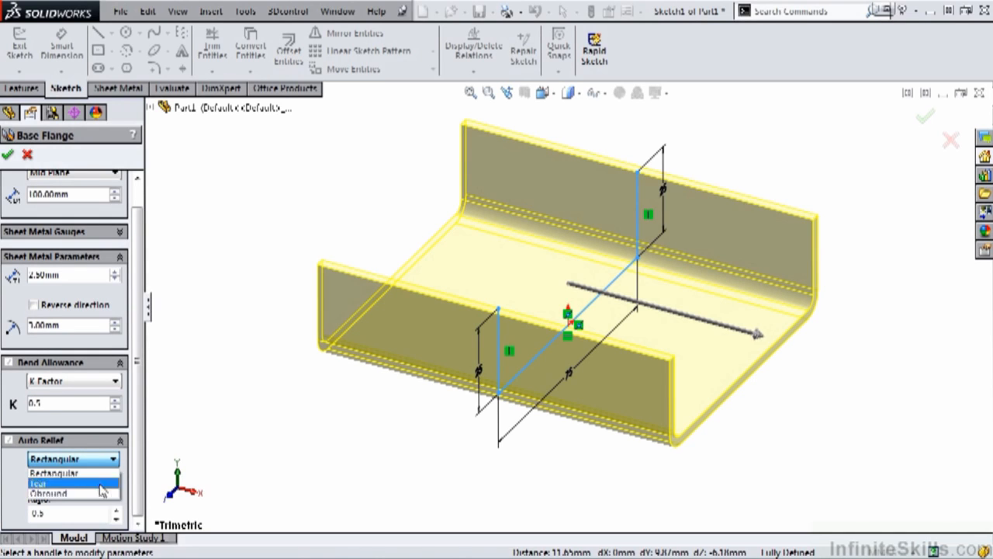
left_click(15, 475)
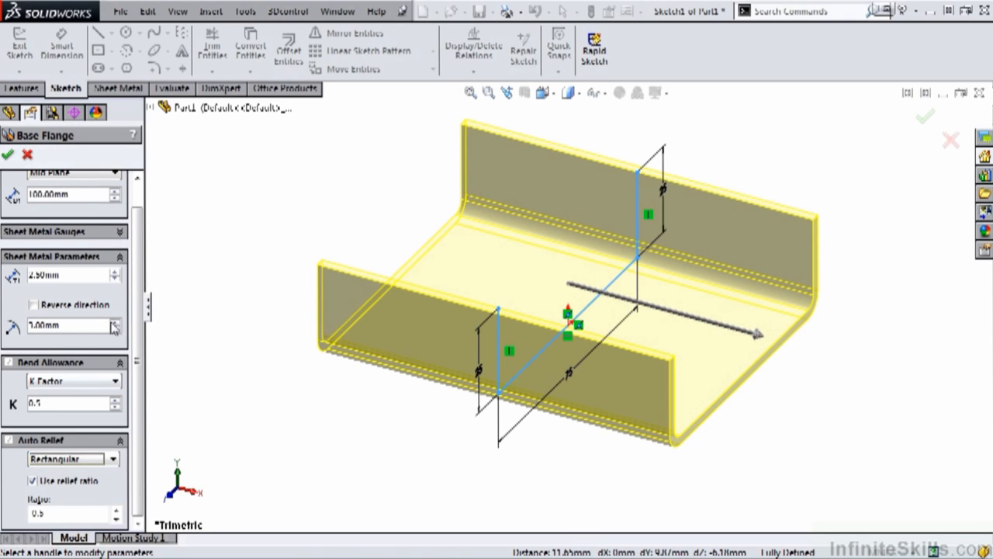
Enable the gauge table for the base flange and choose the sample table for aluminum in metric units
scroll(142, 293, "up", 1)
scroll(142, 293, "up", 1)
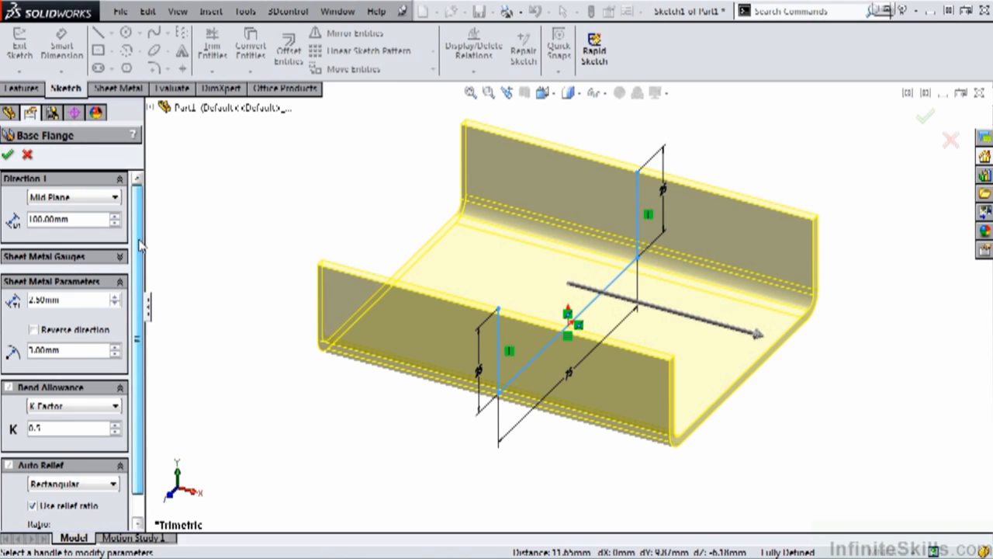
left_click(65, 264)
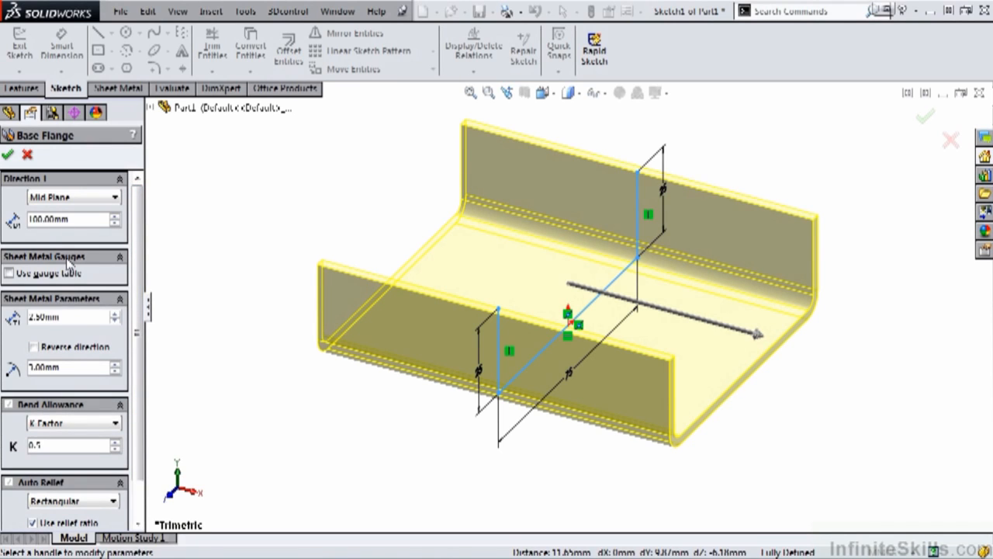
left_click(8, 274)
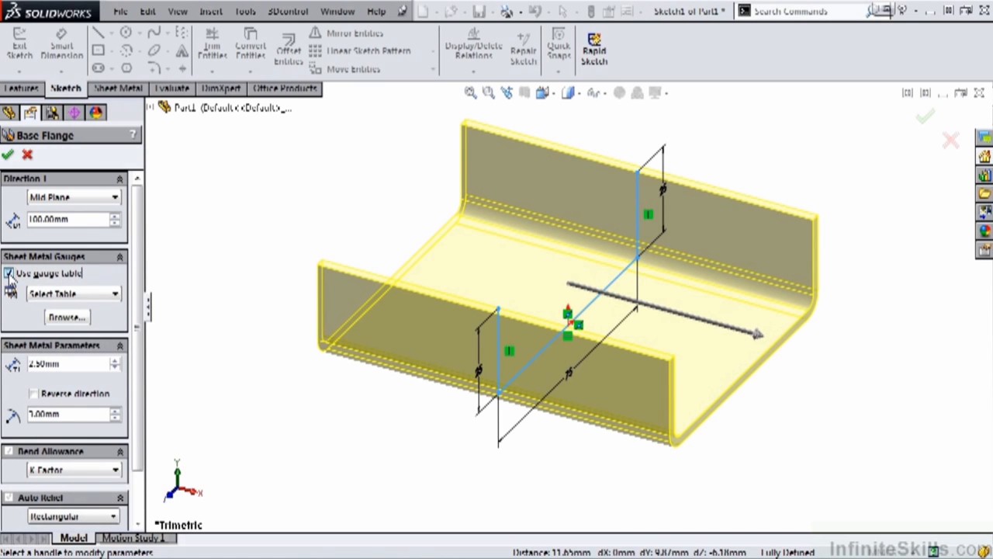
left_click(80, 302)
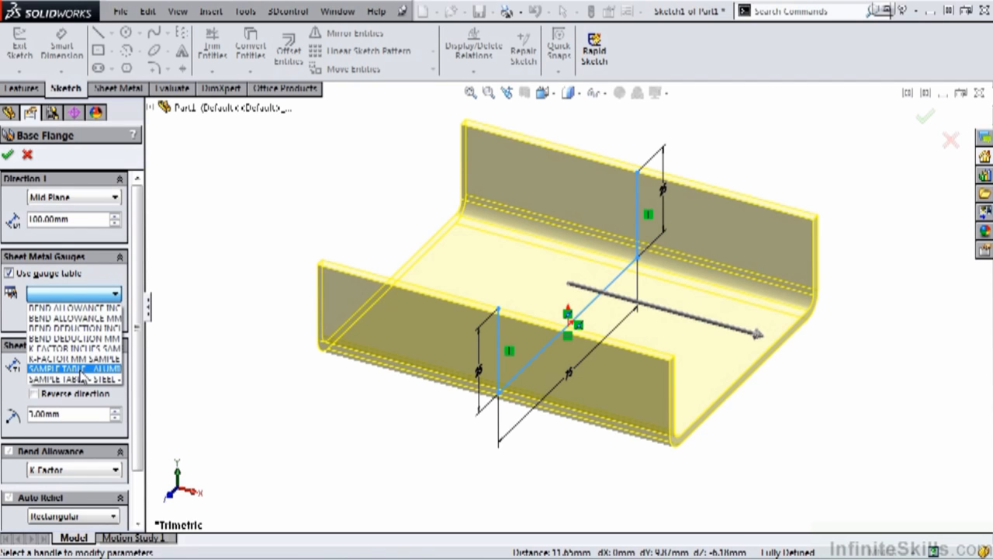
left_click(80, 371)
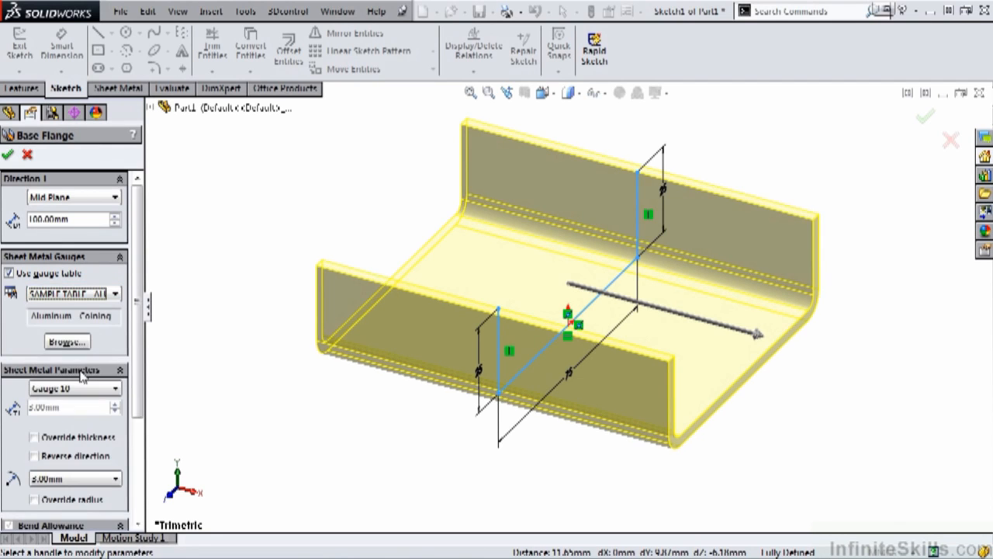
Choose Gauge 14 for the sheet metal thickness
left_click_drag(138, 357, 141, 430)
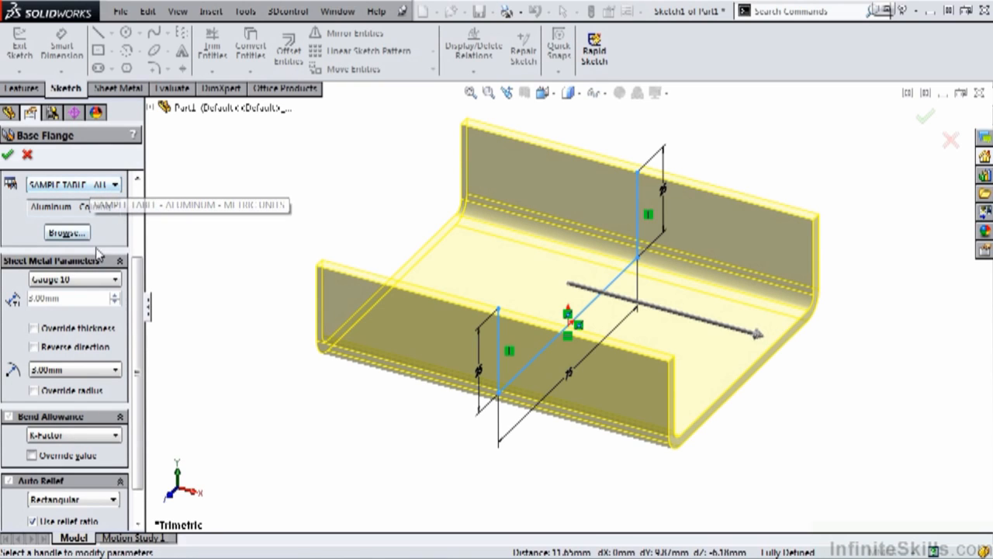
left_click(117, 281)
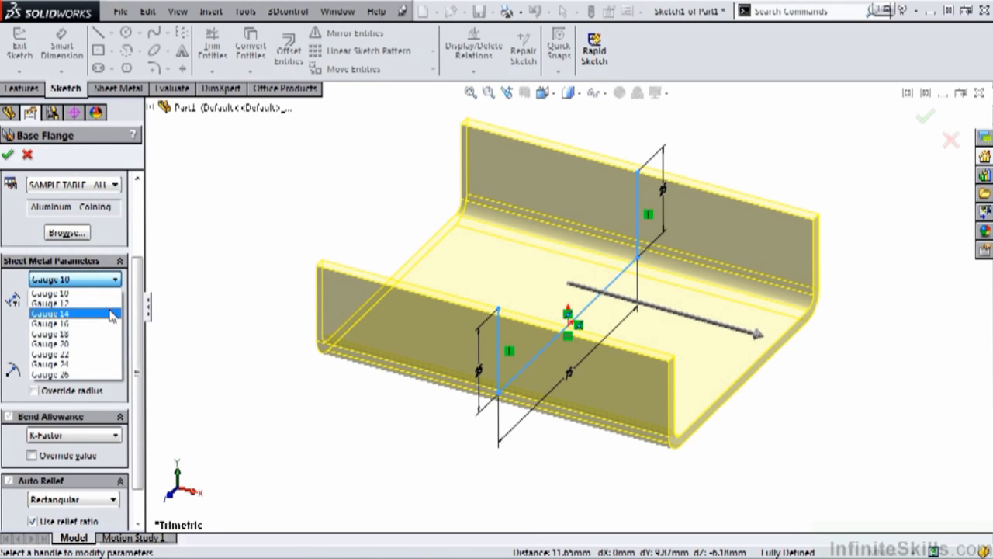
left_click(113, 314)
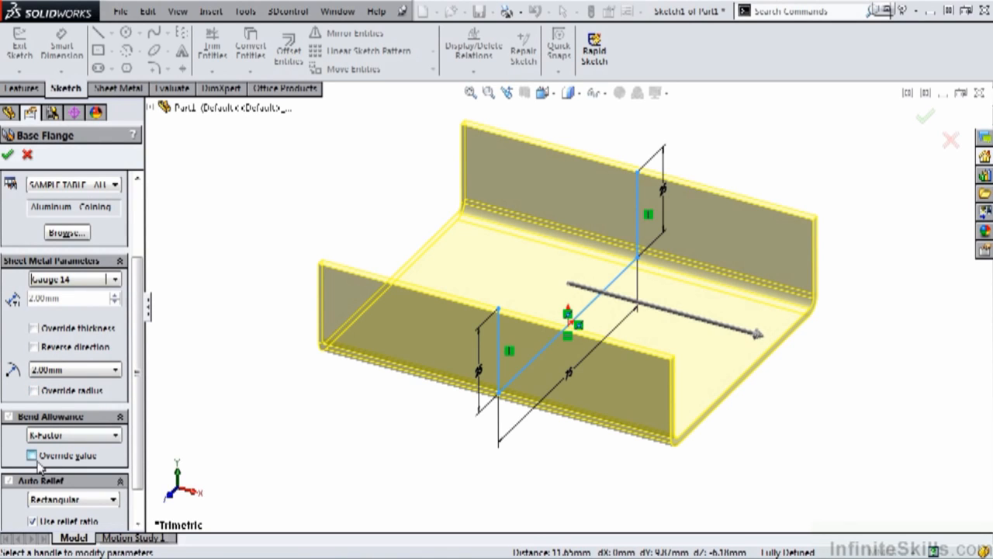
Turn off the use of the gauge table for the base flange
scroll(140, 295, "up", 3)
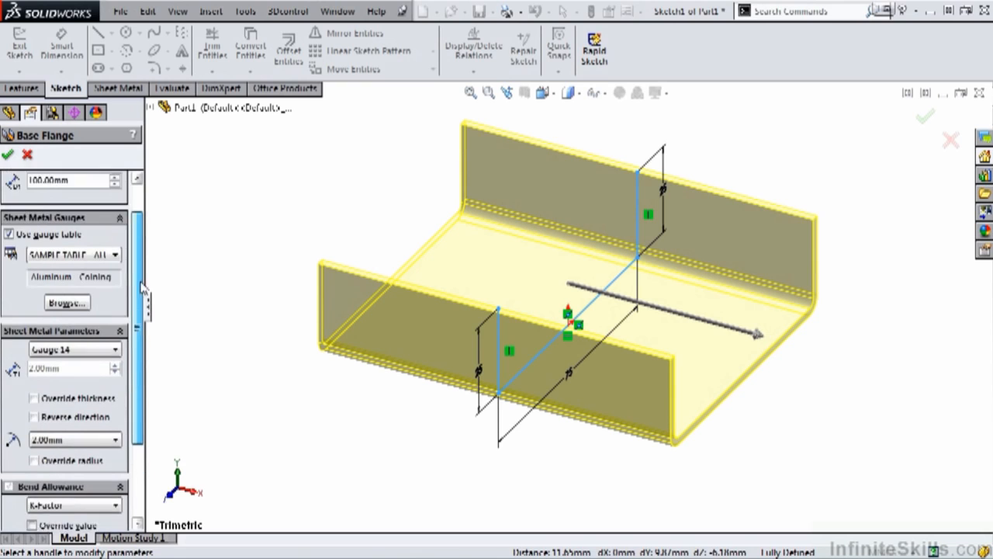
scroll(142, 287, "up", 1)
left_click(8, 241)
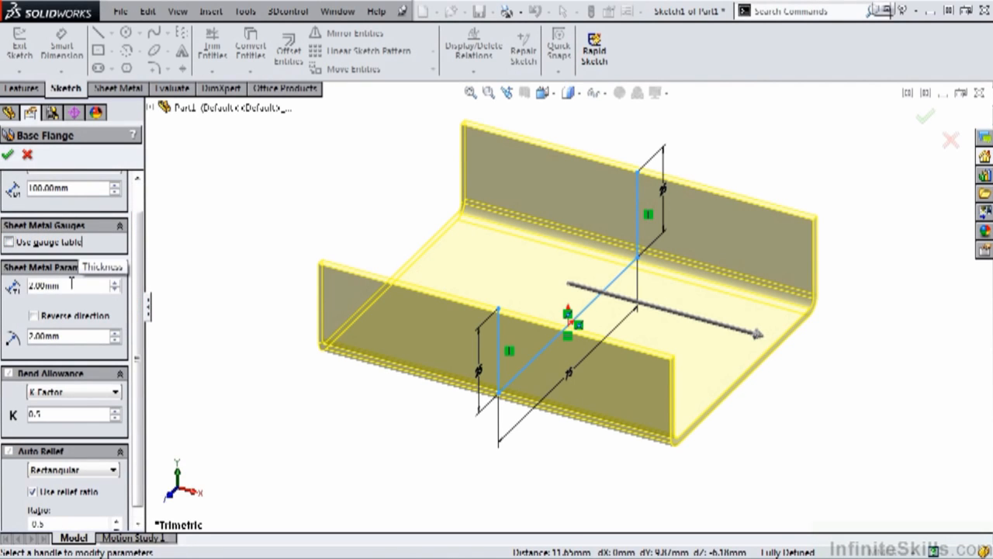
Set the sheet thickness to 2.5 mm and the bend radius to 3 mm, and finish the base flange
left_click_drag(71, 284, 4, 287)
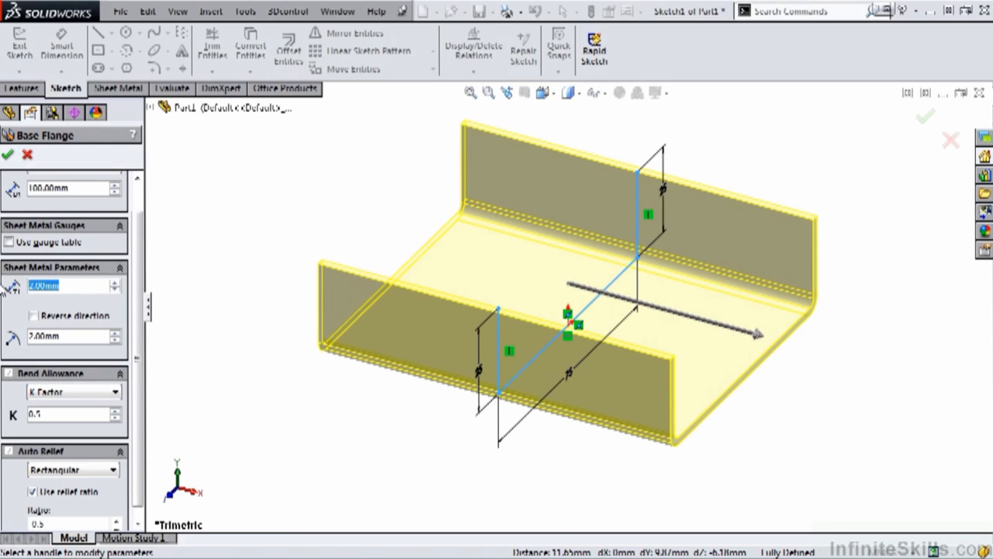
type("2.5")
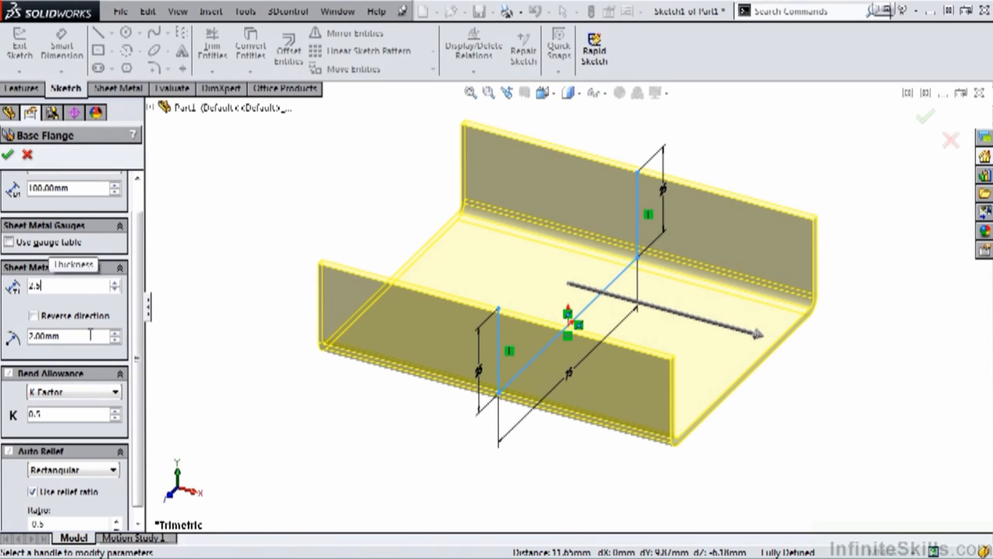
key("Tab")
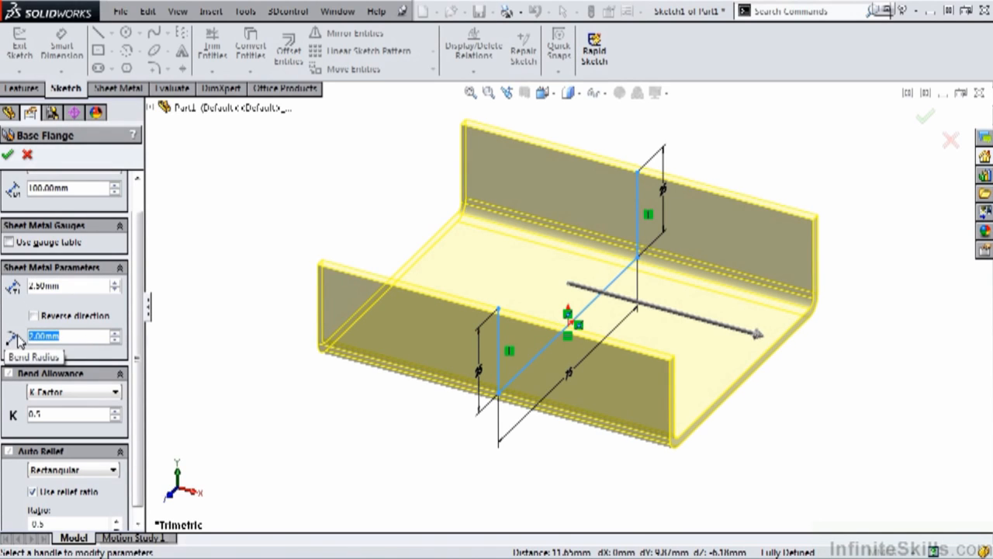
type("1")
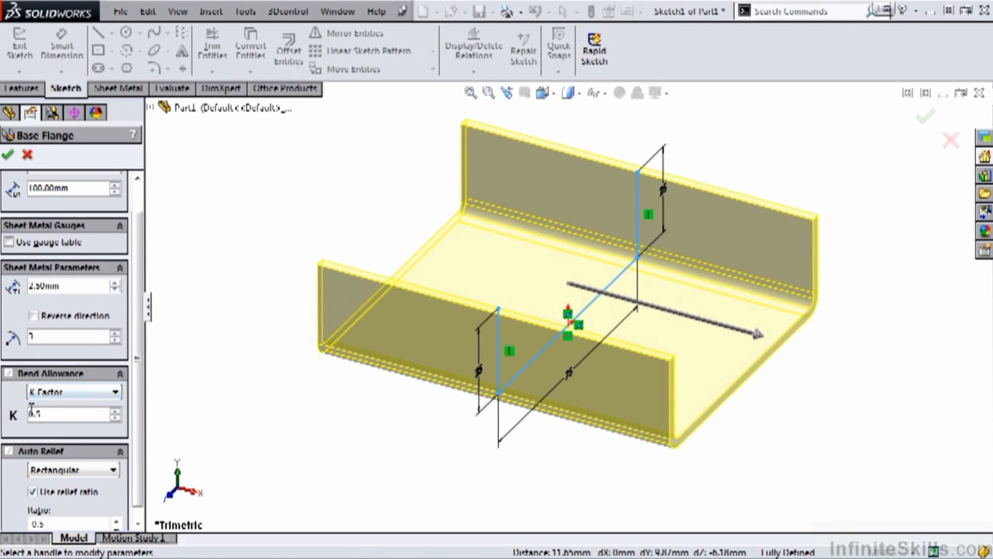
scroll(136, 353, "up", 2)
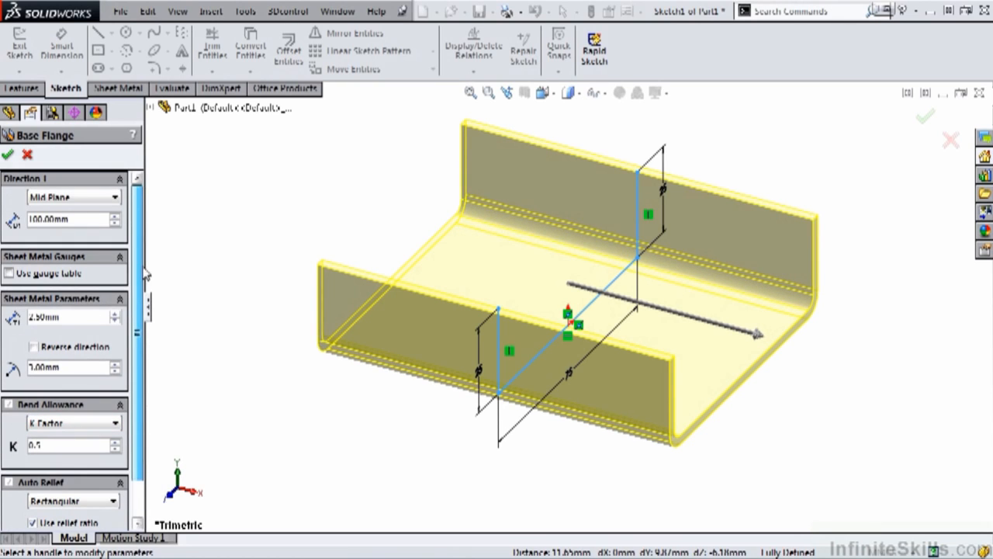
left_click(8, 154)
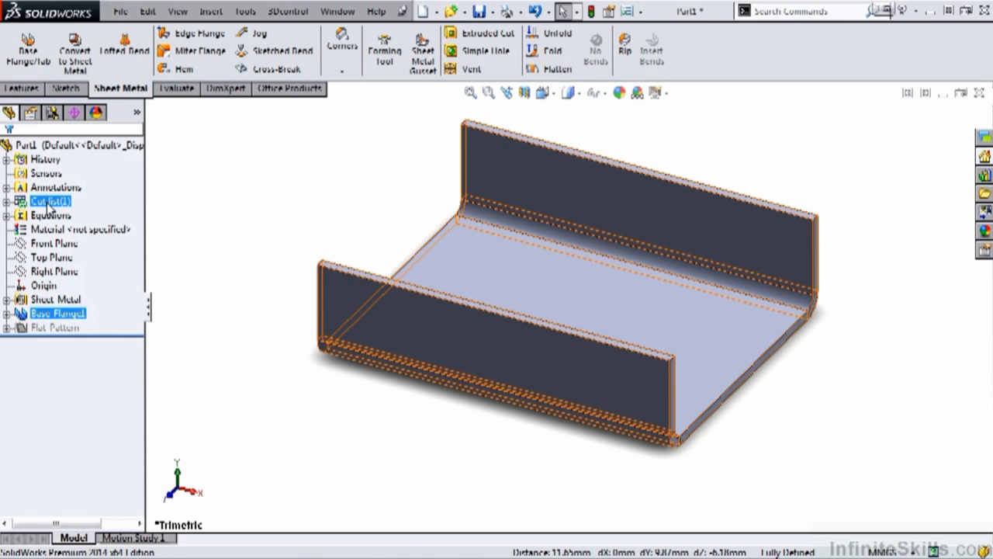
Examine the sheet metal items in the feature tree and review the base flange's definition without changing it
left_click(55, 301, "ctrl")
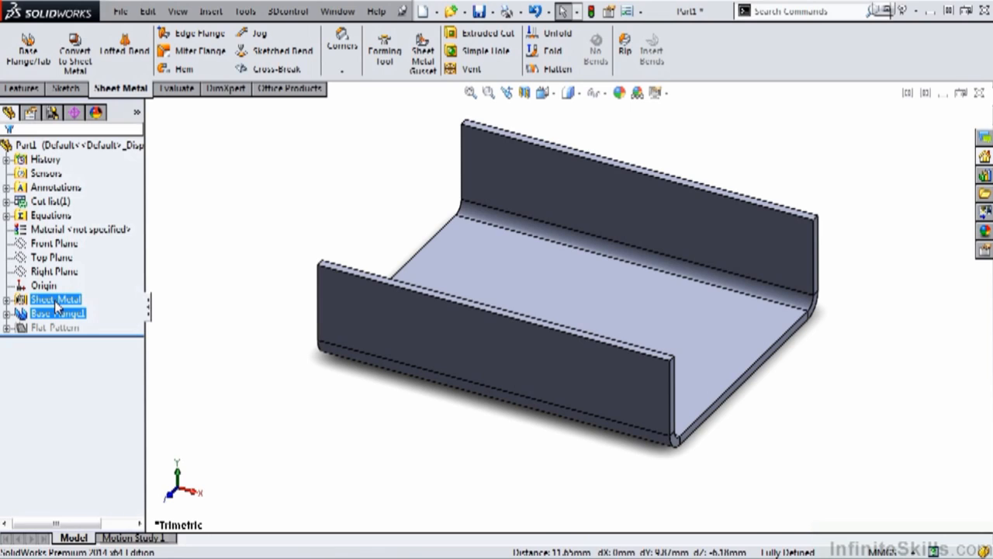
left_click(55, 302, "ctrl")
left_click(55, 329, "ctrl")
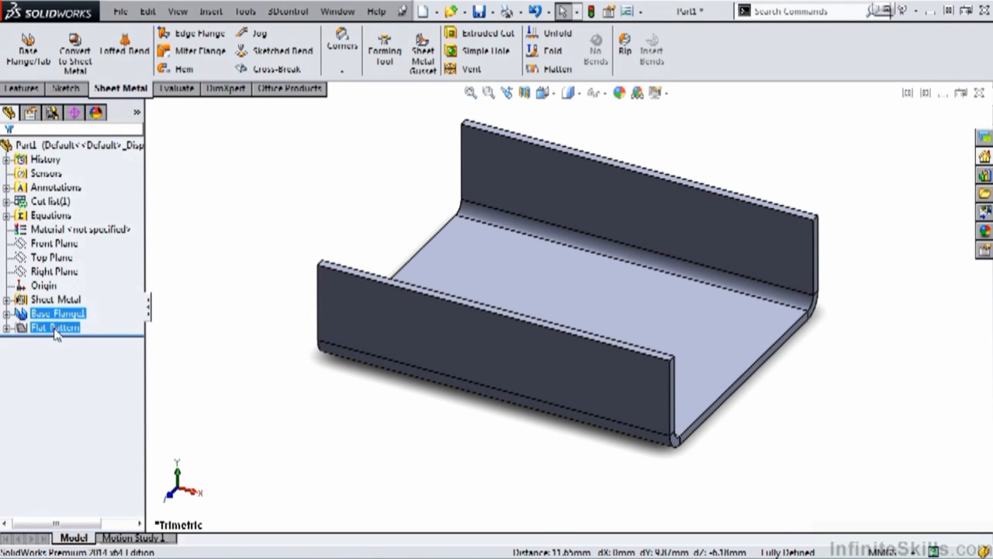
left_click(55, 329, "ctrl")
right_click(45, 318)
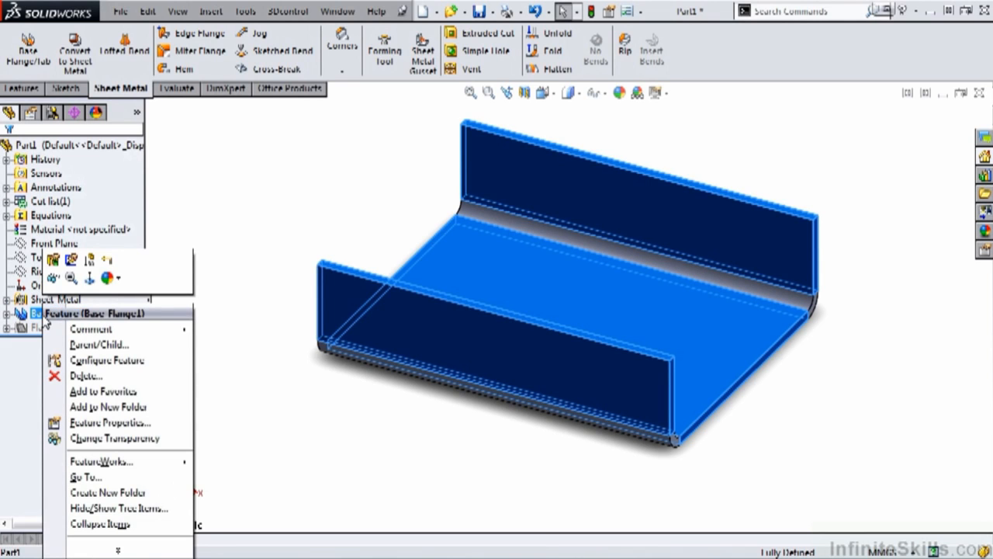
left_click(53, 260)
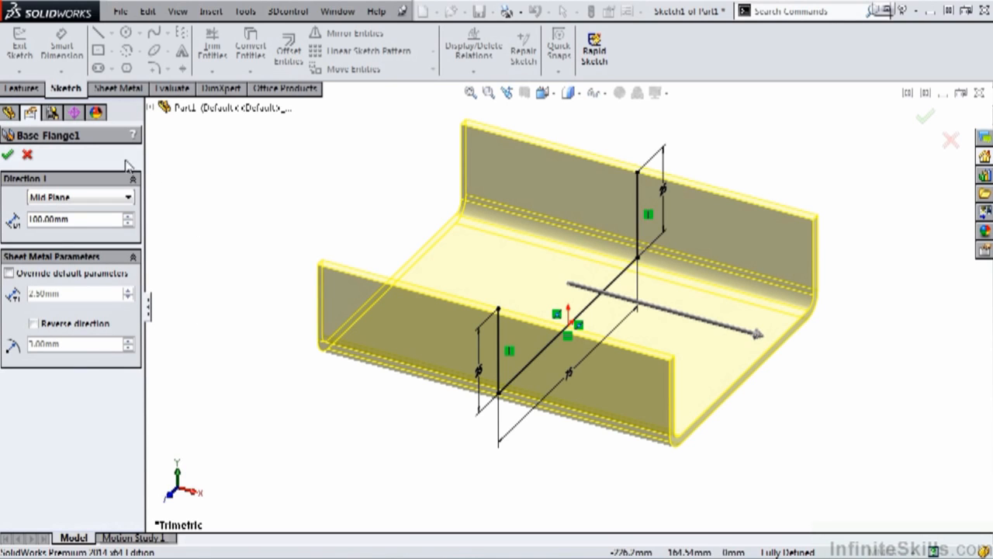
left_click(8, 157)
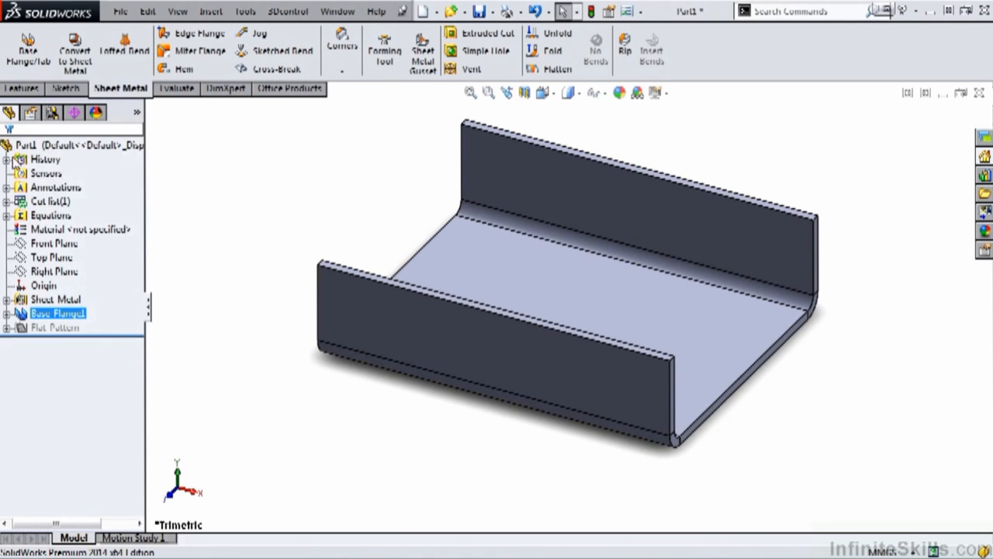
Review the Sheet Metal feature's gauge, bend and relief parameters without changing them
right_click(35, 303)
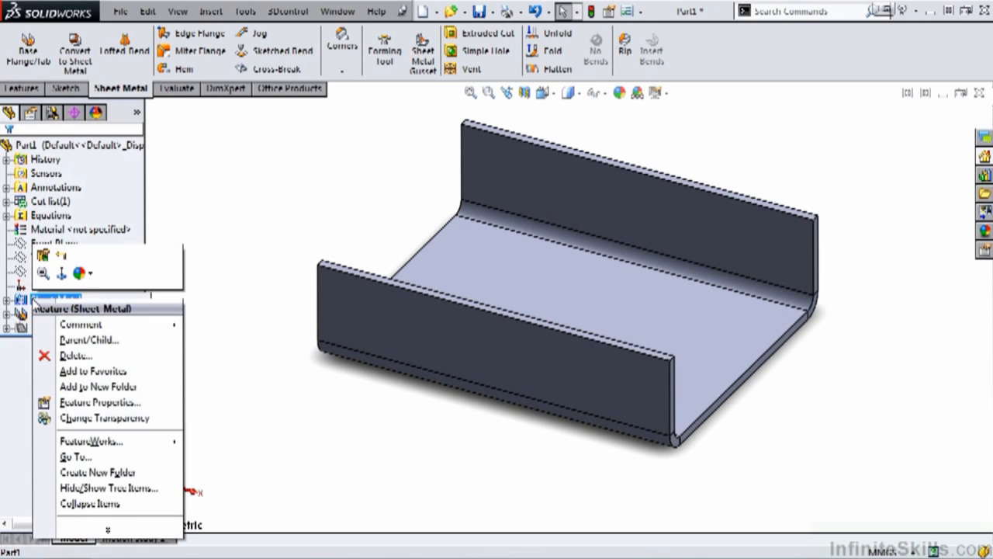
left_click(43, 256)
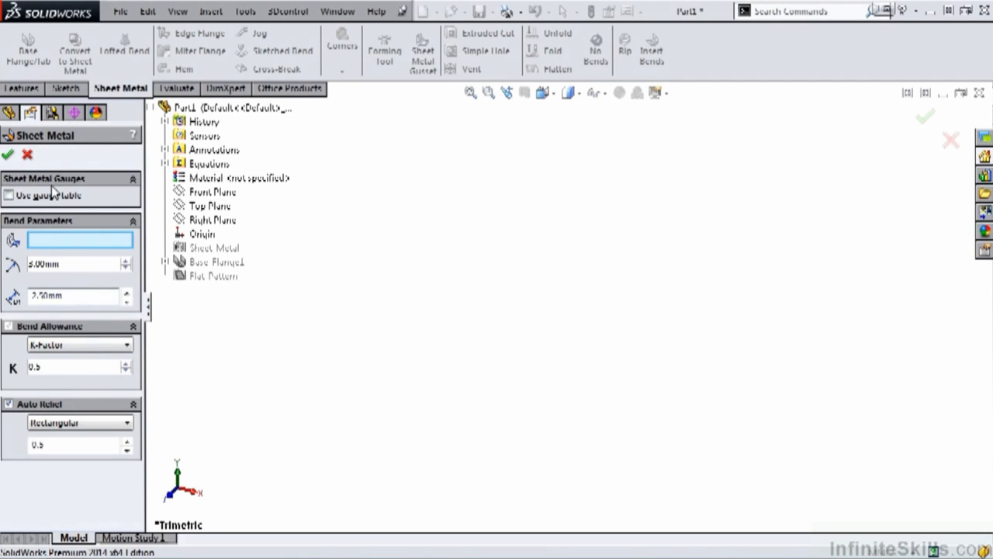
left_click(8, 156)
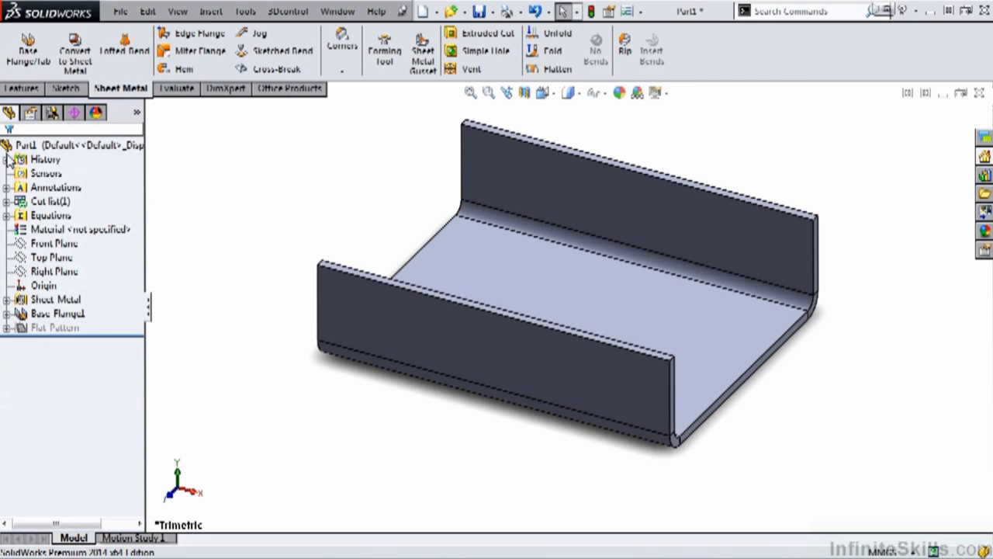
Expand the Flat-Pattern folder and unsuppress Flat-Pattern1 to unfold the part
left_click(56, 328)
left_click(6, 328)
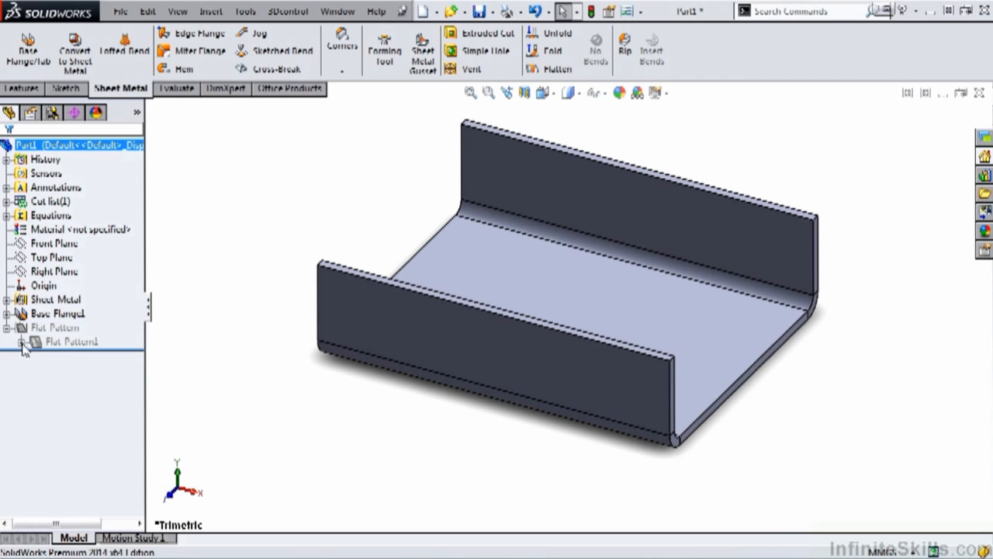
left_click(22, 342)
left_click(56, 346)
right_click(56, 345)
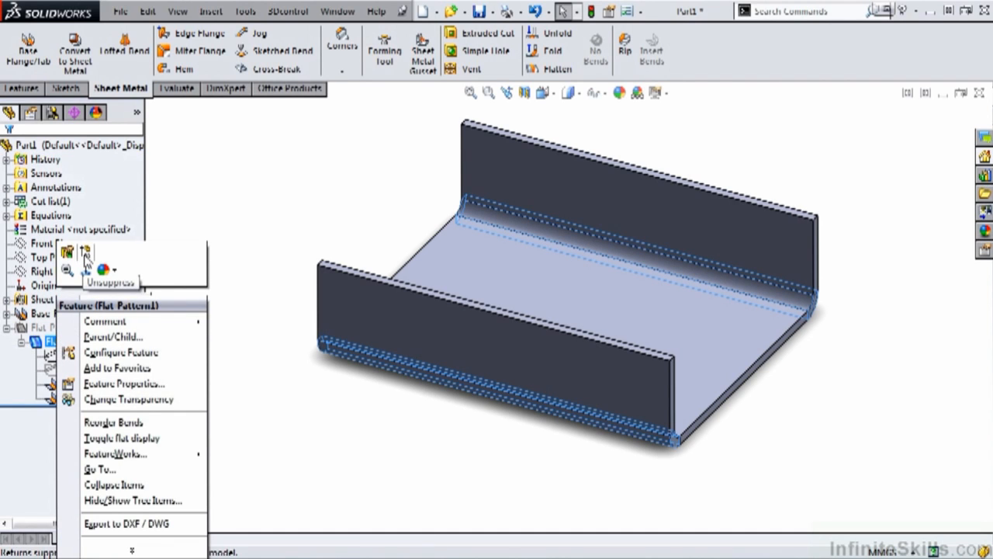
left_click(85, 253)
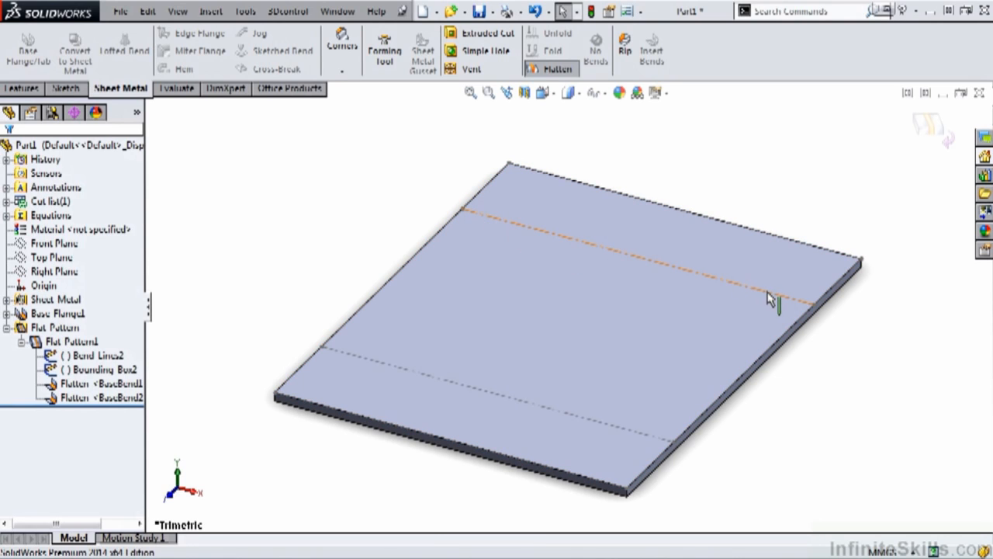
Suppress Flat-Pattern1 to return the part to its folded state
left_click(118, 357)
left_click(72, 343)
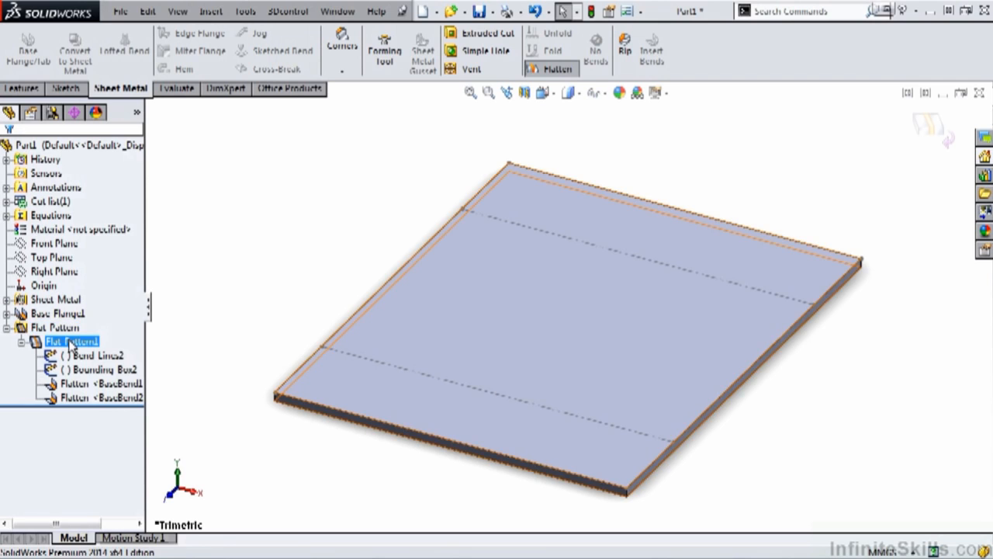
right_click(72, 343)
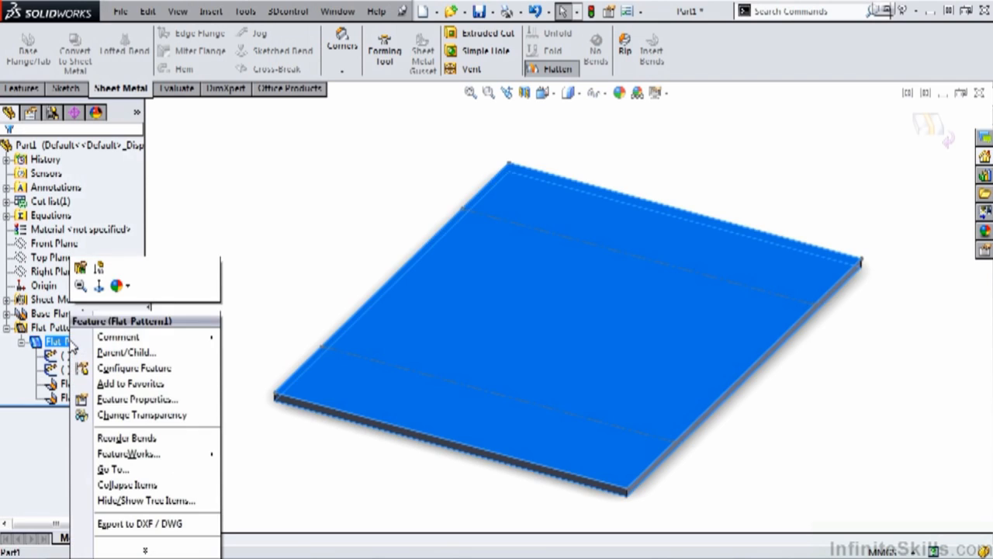
left_click(99, 269)
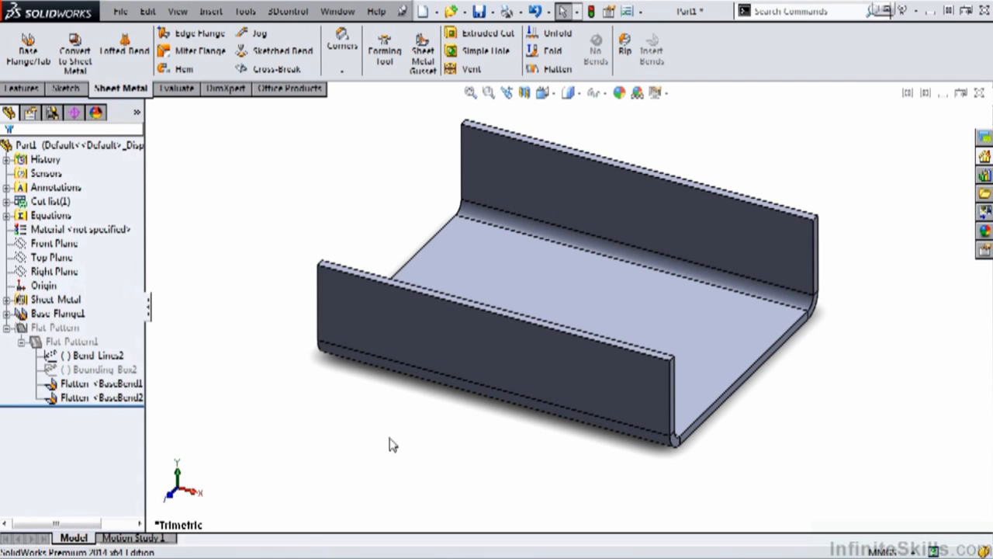
Switch the part between its folded and flat states with the Flatten command, ending in the flat state
left_click(557, 70)
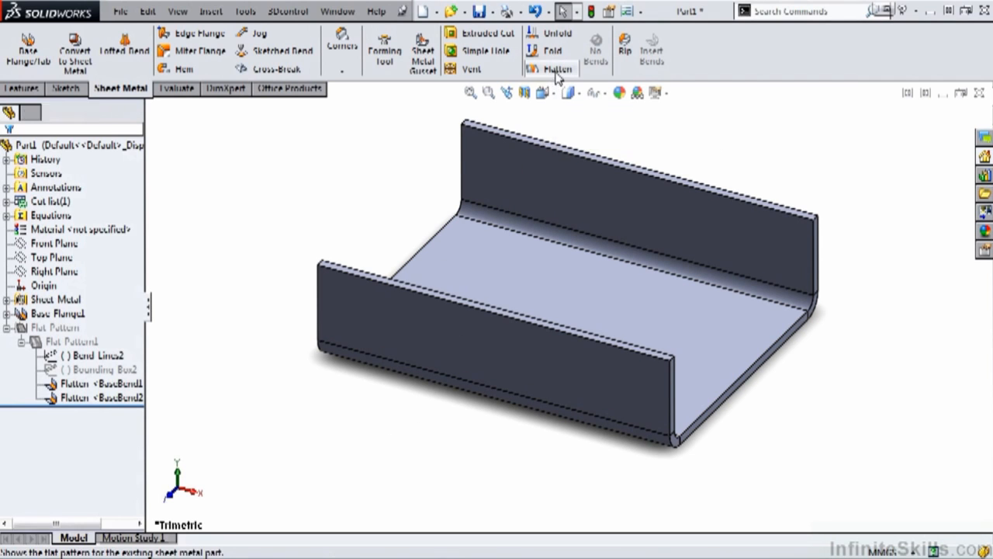
left_click(557, 72)
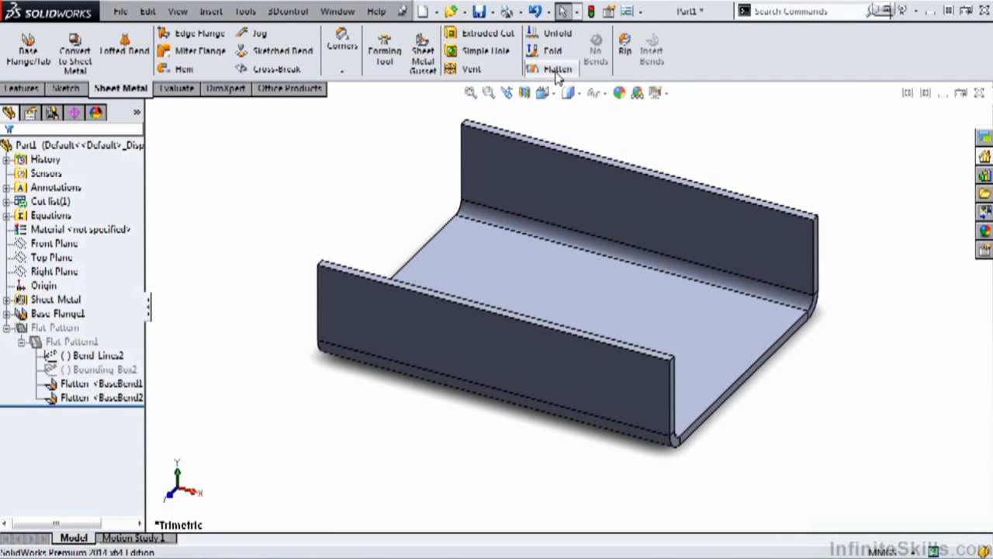
left_click(557, 71)
left_click(557, 72)
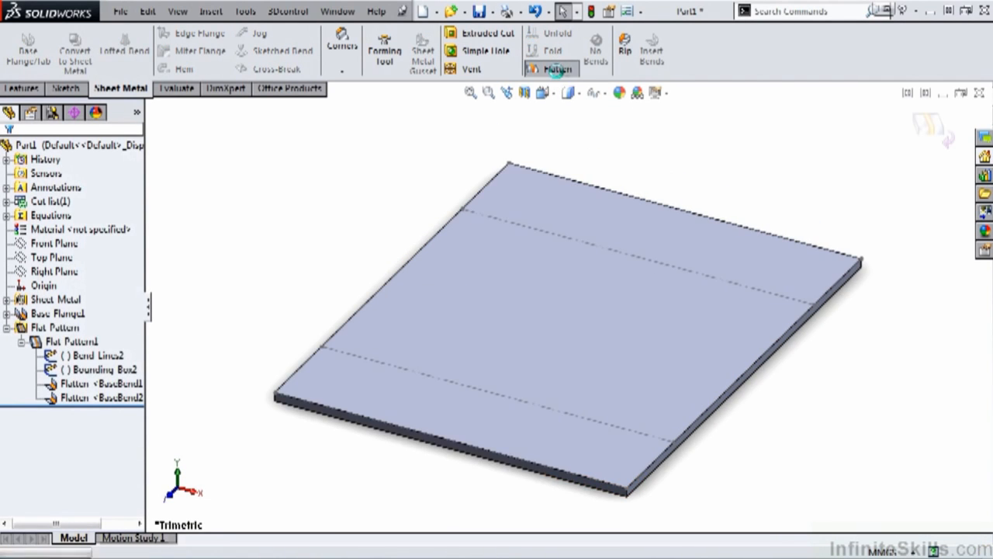
Return the flattened part to its folded state with the Flatten command
left_click(557, 71)
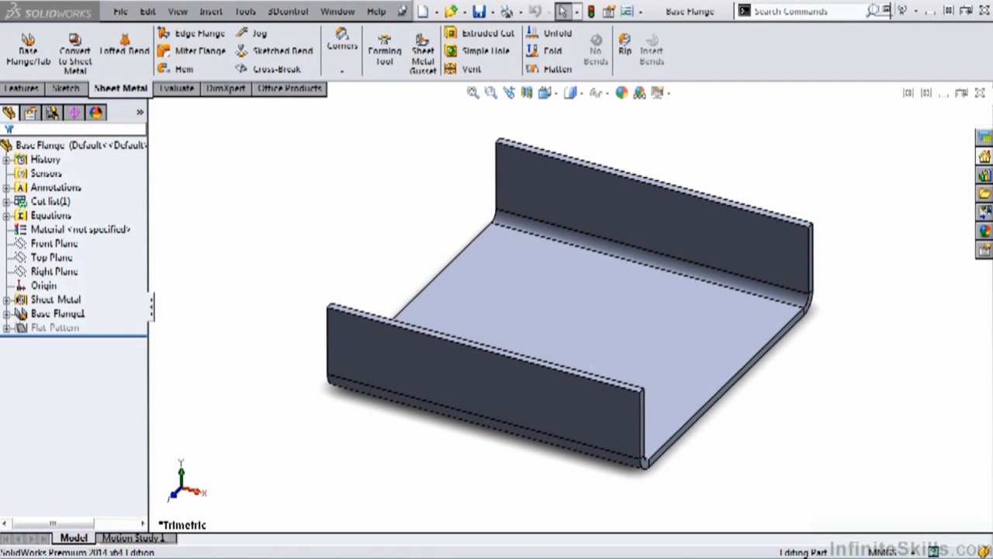
Review the options for inserting a sheet metal bend table without choosing one
left_click(212, 13)
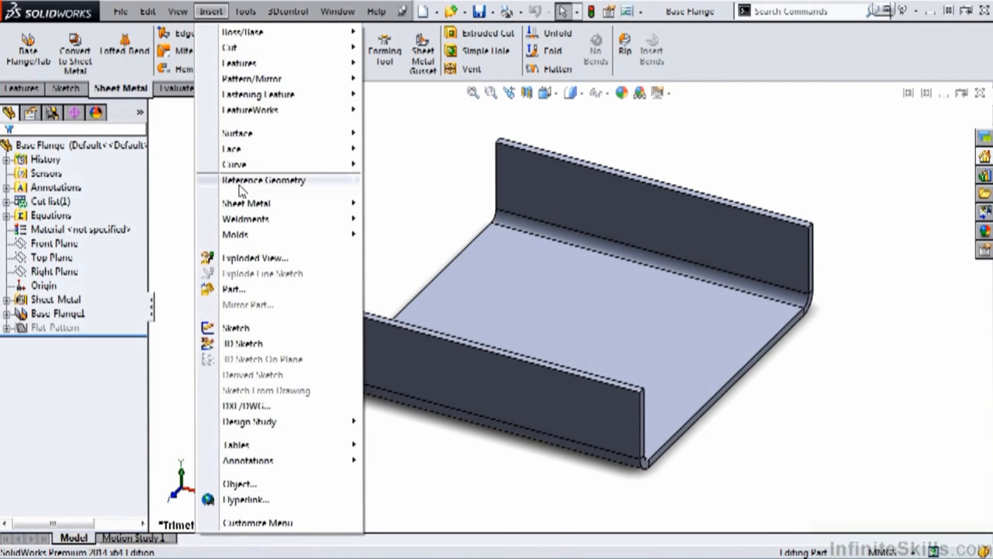
mouse_move(263, 206)
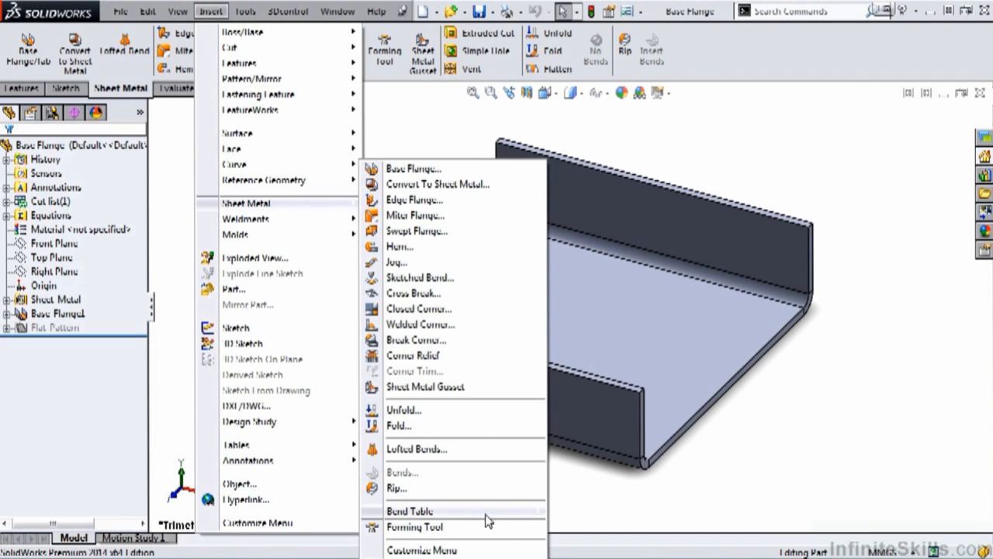
mouse_move(487, 513)
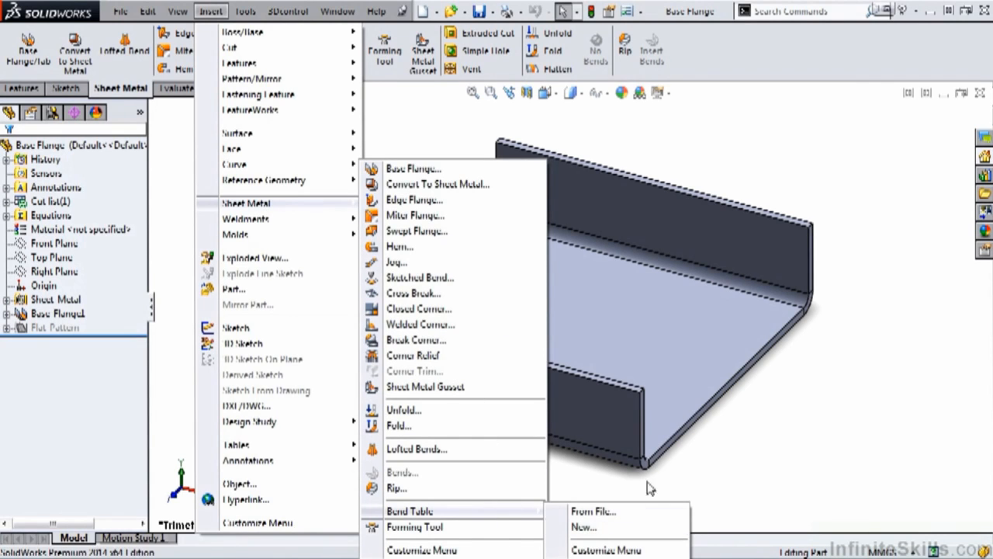
left_click(766, 459)
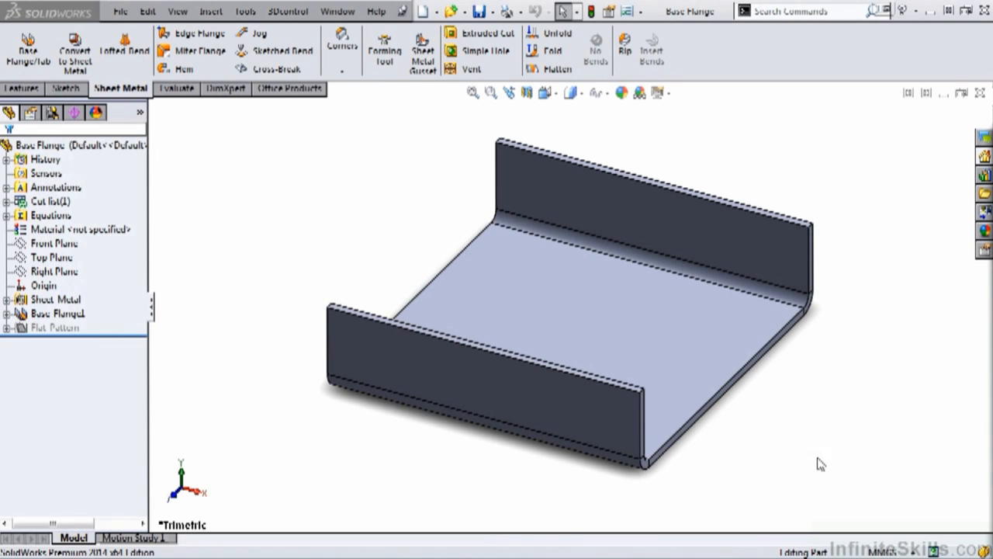
Switch to the Sheetmetal Bend Tables folder in Windows Explorer, examine the sample file's bend allowance tables and close the file
left_click(116, 545)
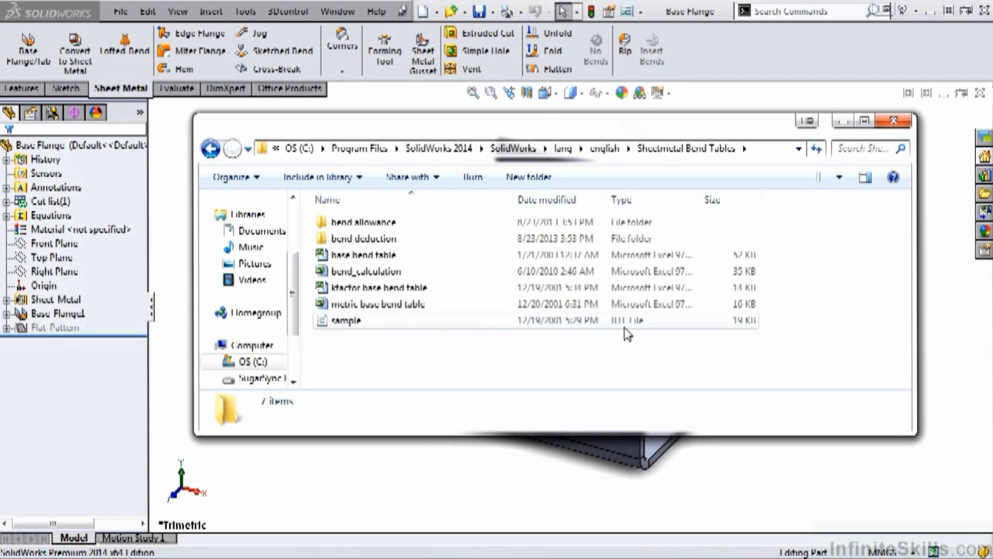
left_click(354, 321)
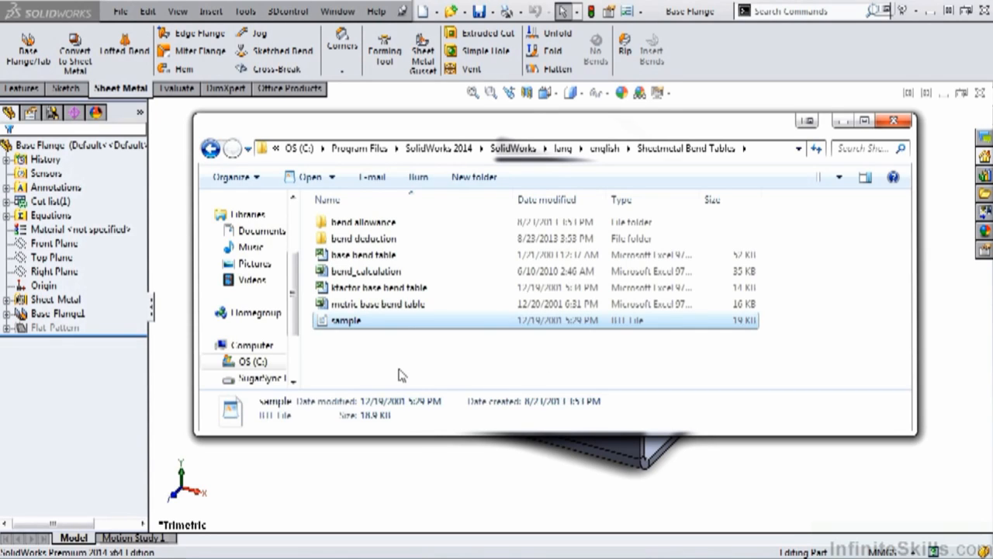
double_click(347, 321)
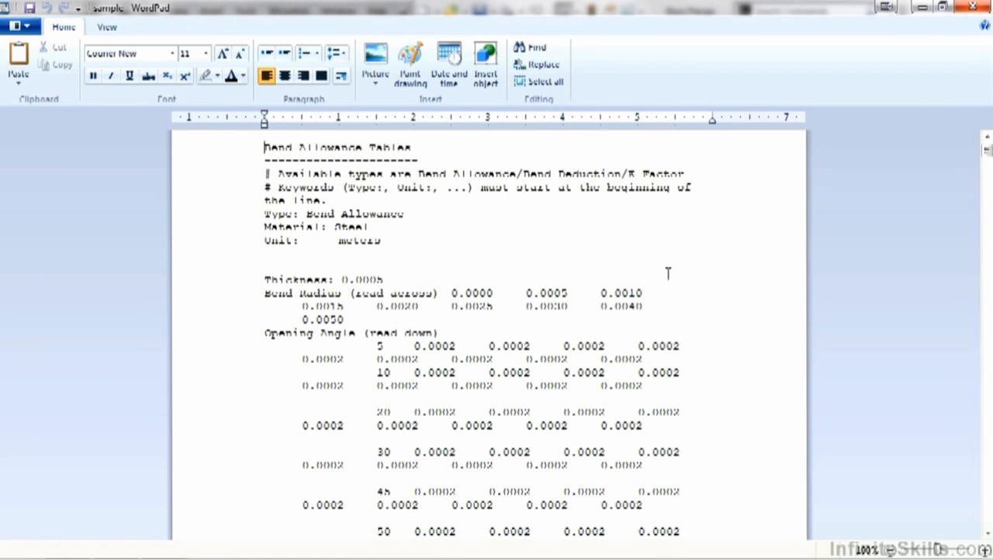
left_click_drag(987, 155, 988, 149)
left_click(971, 9)
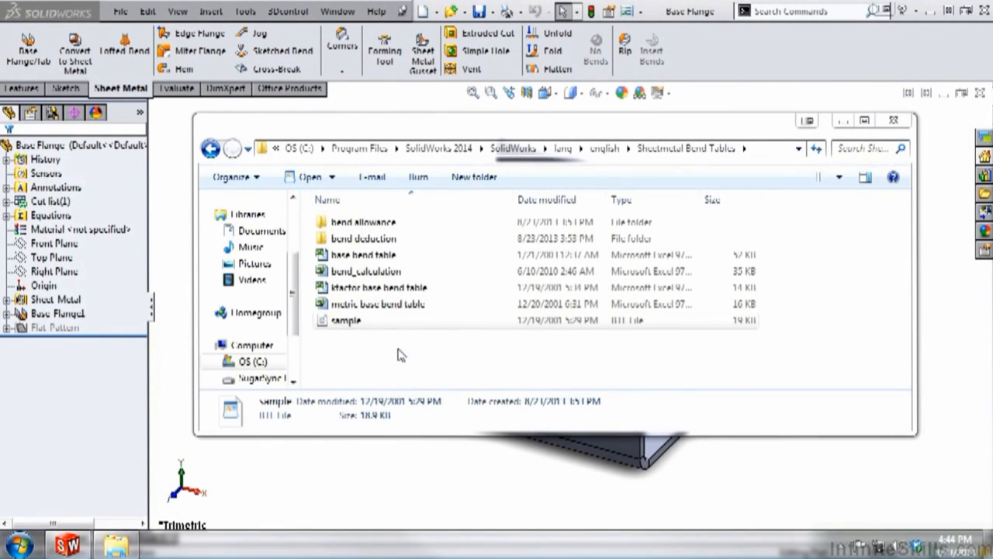
left_click(367, 329)
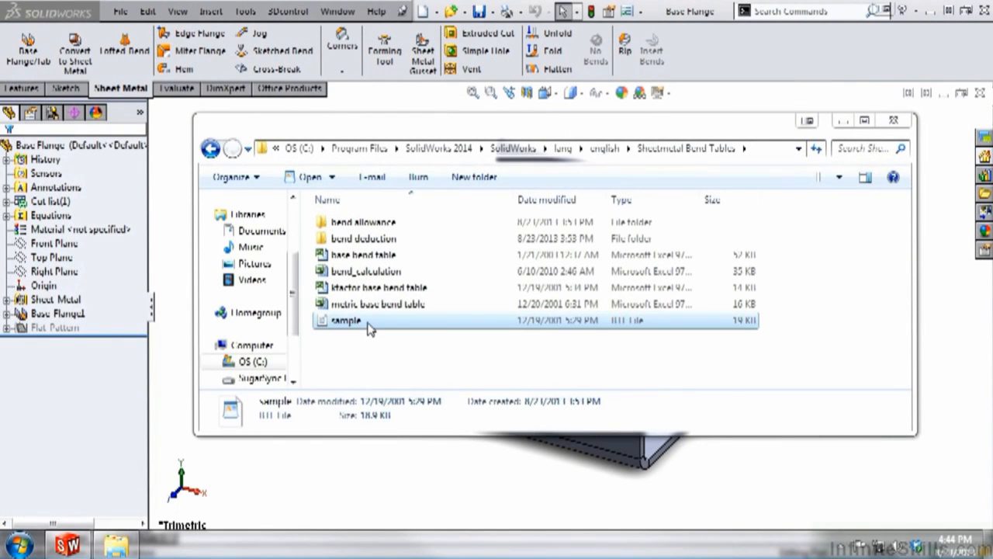
right_click(369, 329)
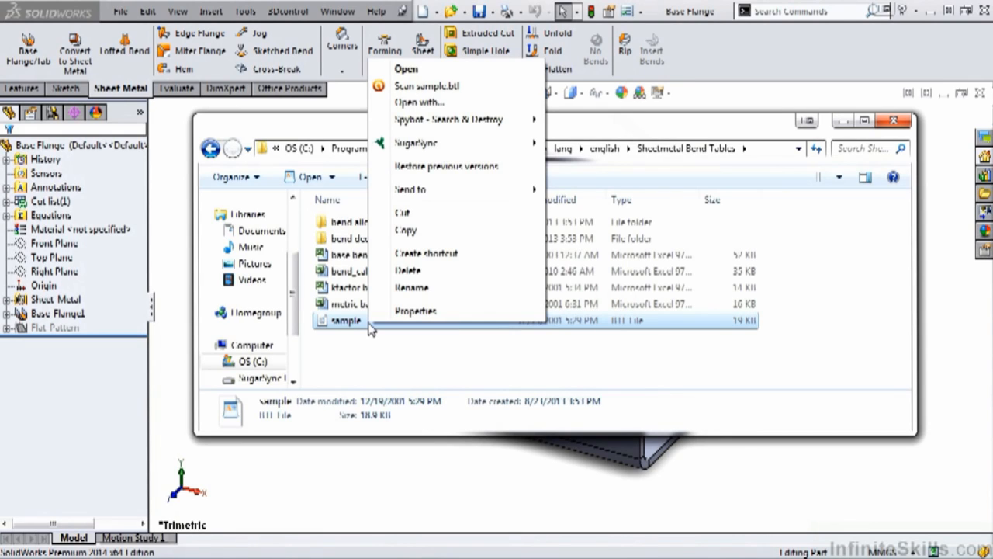
left_click(428, 351)
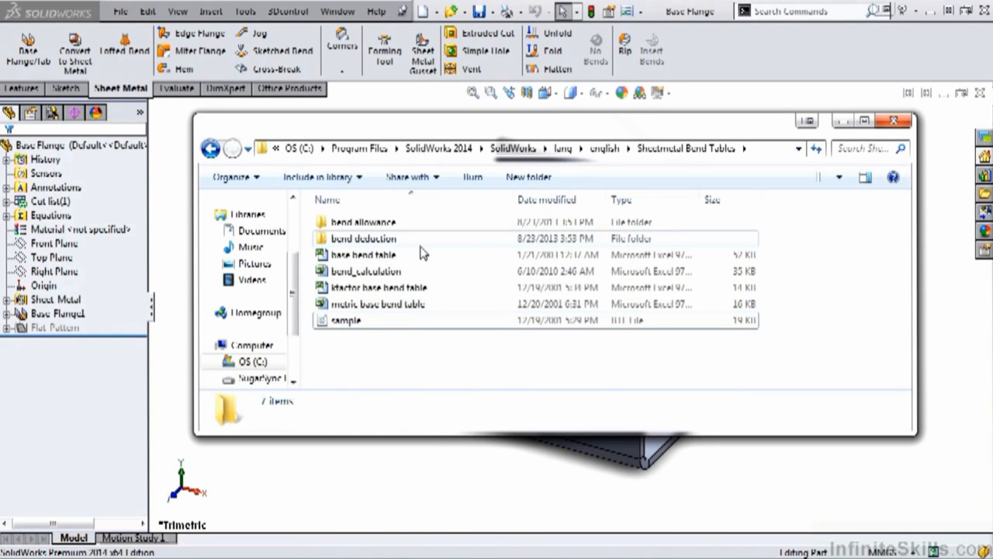
Open the metric base bend table in Excel, examine its thickness, radius and angle layout, and close it
double_click(423, 307)
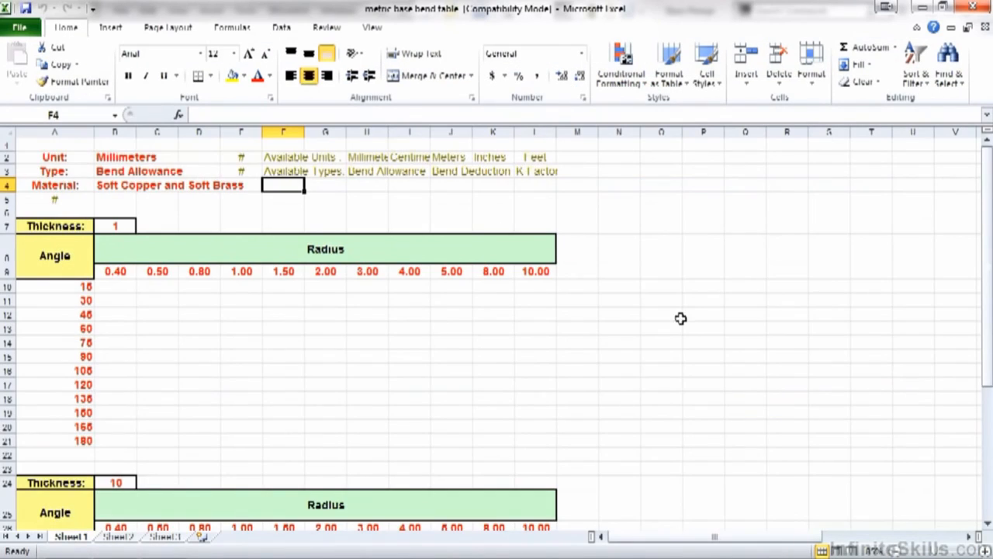
left_click_drag(988, 178, 988, 320)
scroll(732, 320, "up", 5)
left_click(975, 6)
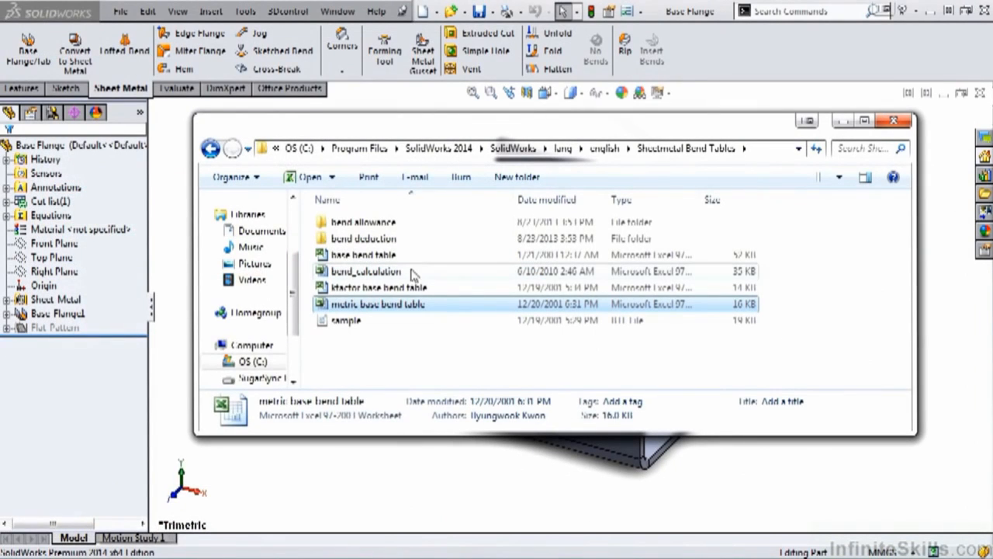
Examine the table1 - bend allowance workbook from the bend allowance folder, closing both the workbook and the folder window
double_click(381, 224)
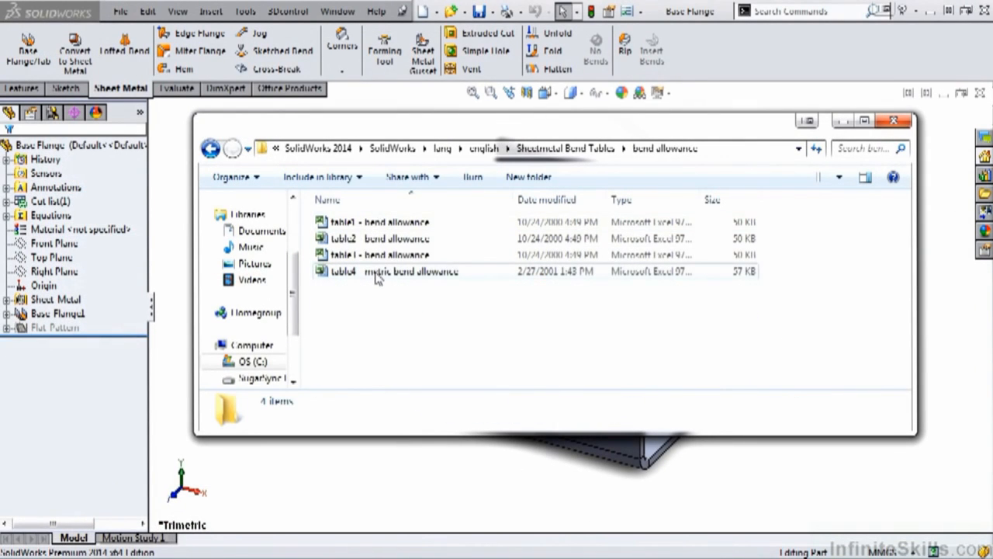
double_click(378, 223)
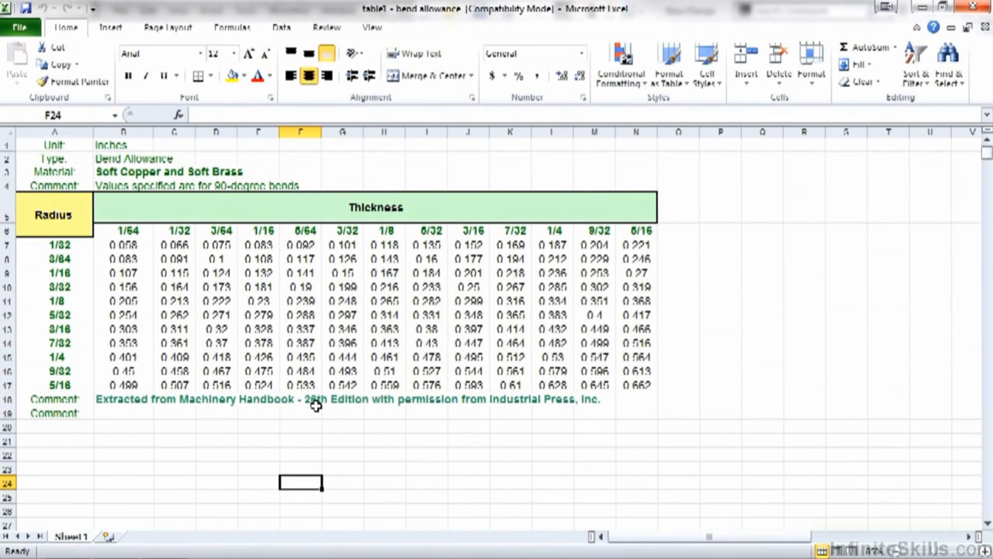
key("alt+Tab")
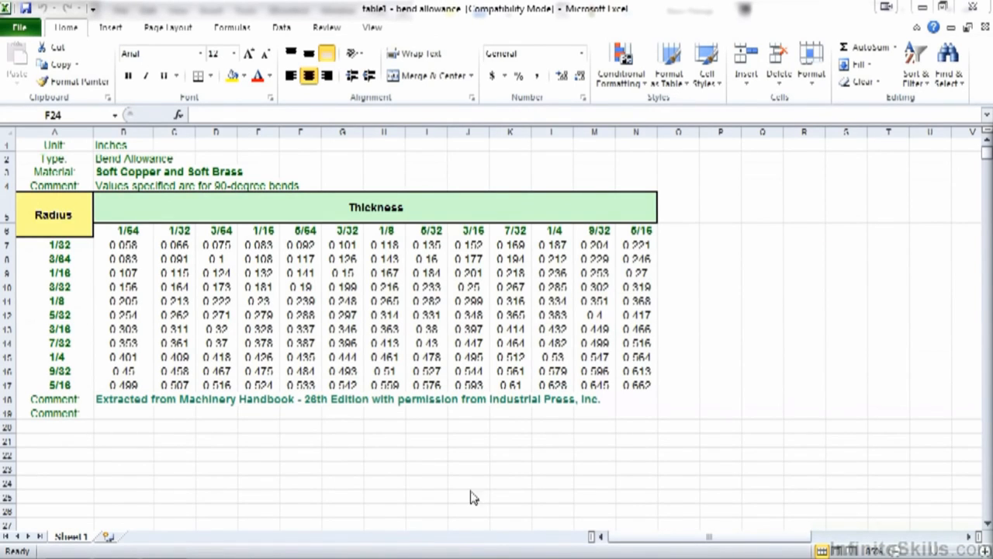
left_click(979, 8)
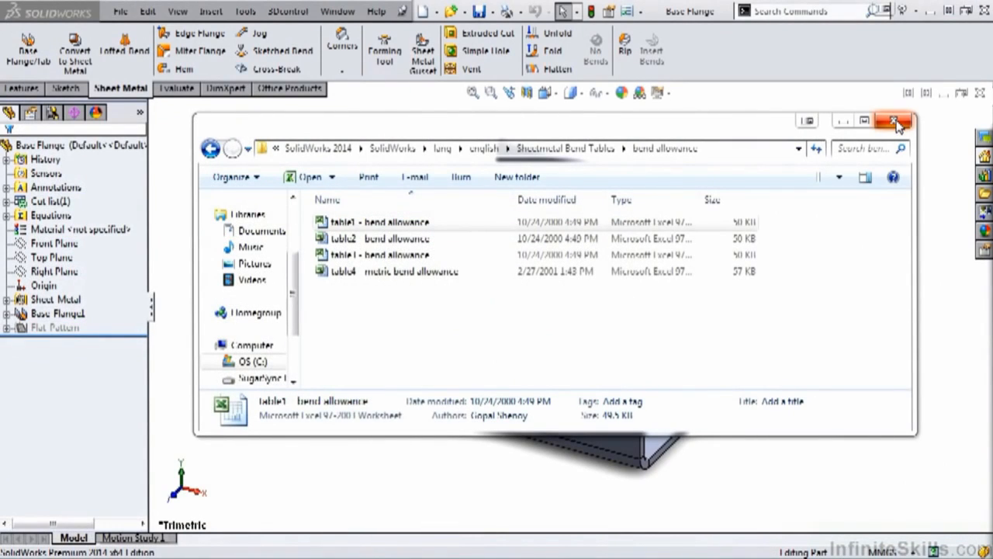
left_click(897, 124)
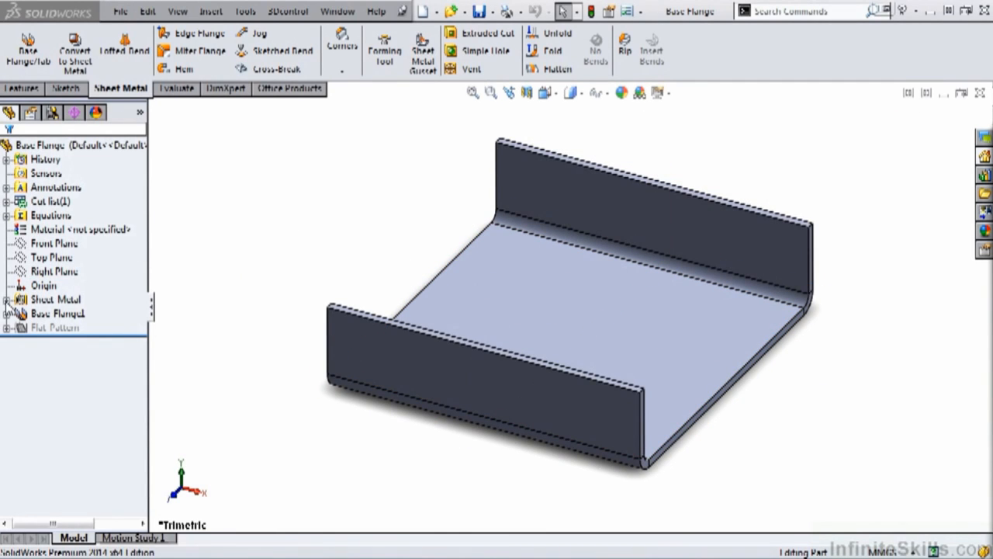
Expand the Sheet-Metal folder and review the bend allowance parameters of Sheet-Metal1 without changing them
left_click(6, 299)
right_click(47, 313)
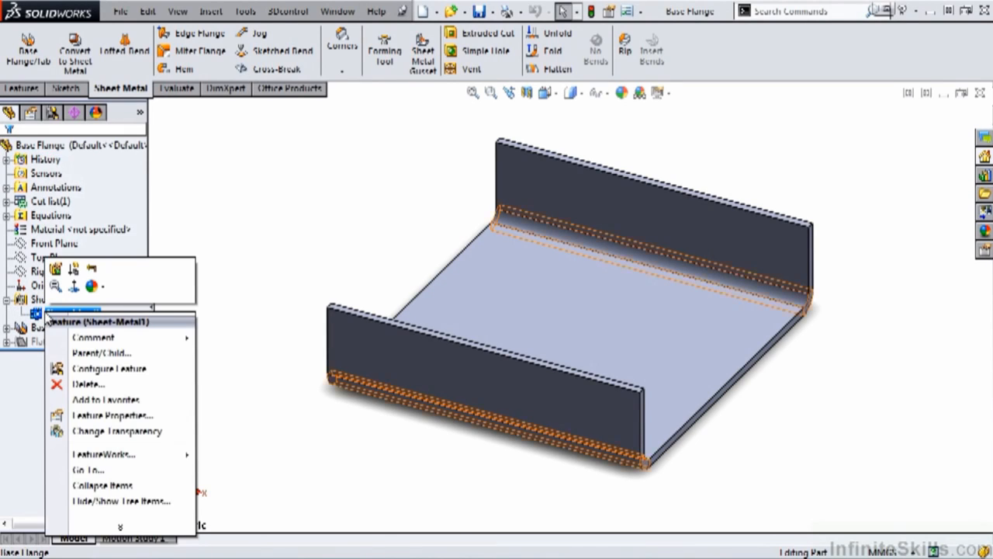
left_click(56, 270)
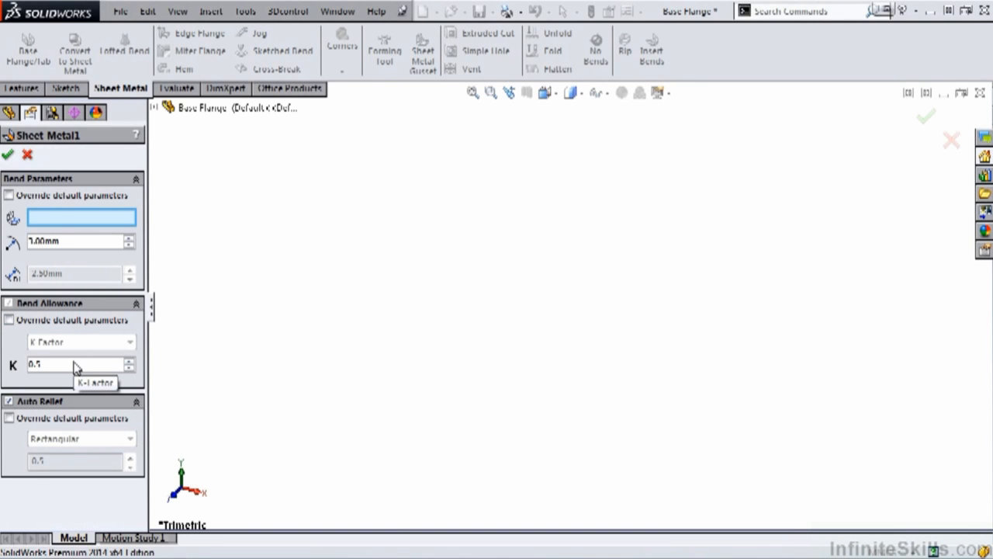
left_click(8, 156)
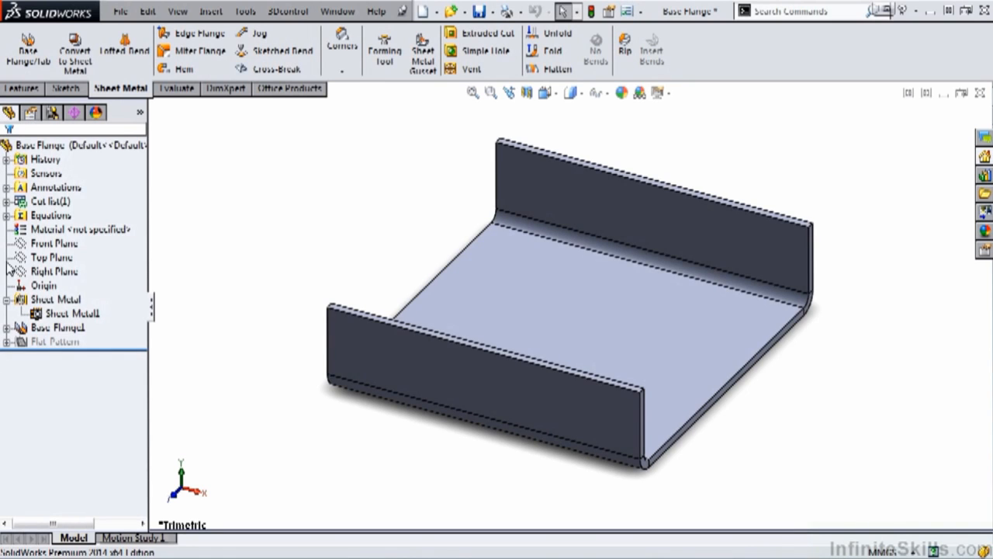
left_click(38, 304)
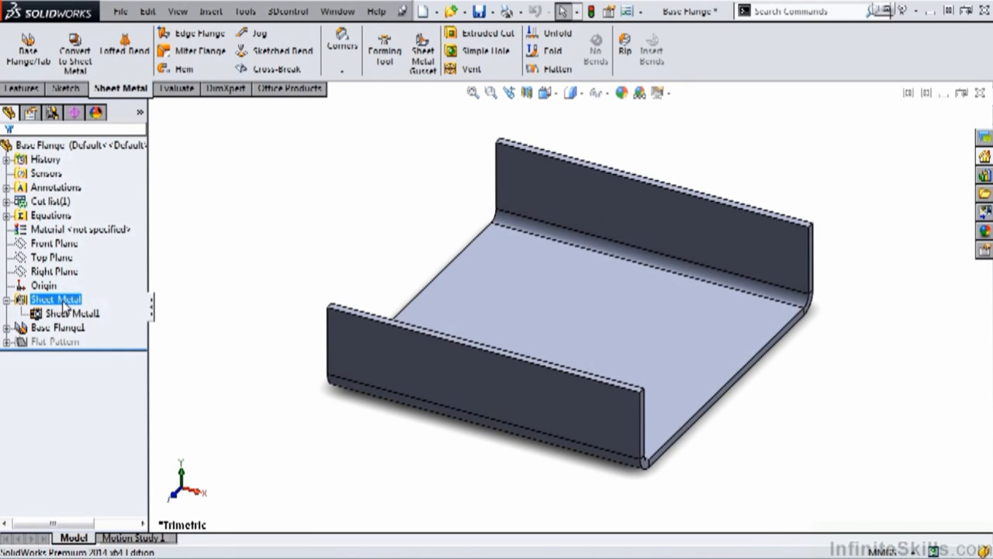
left_click(70, 313)
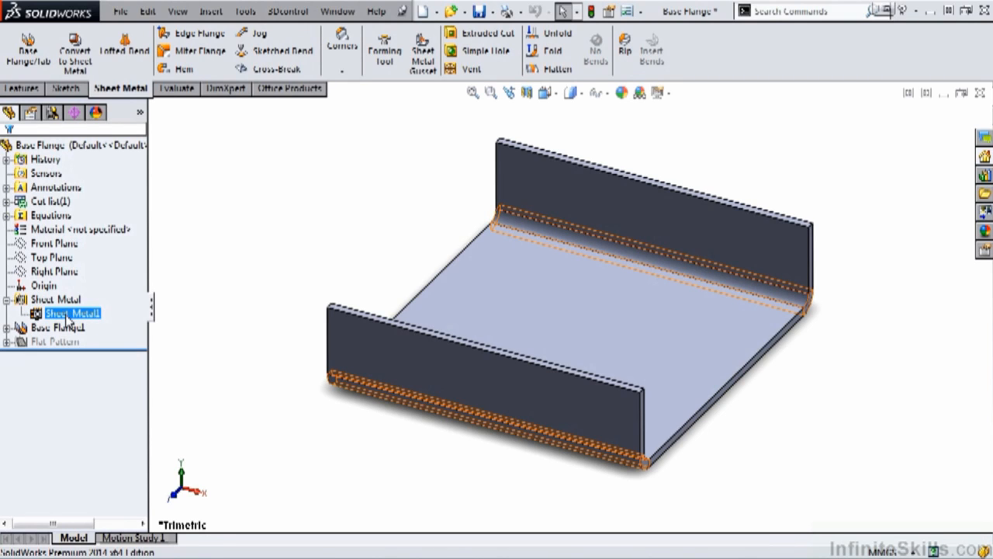
left_click(62, 301)
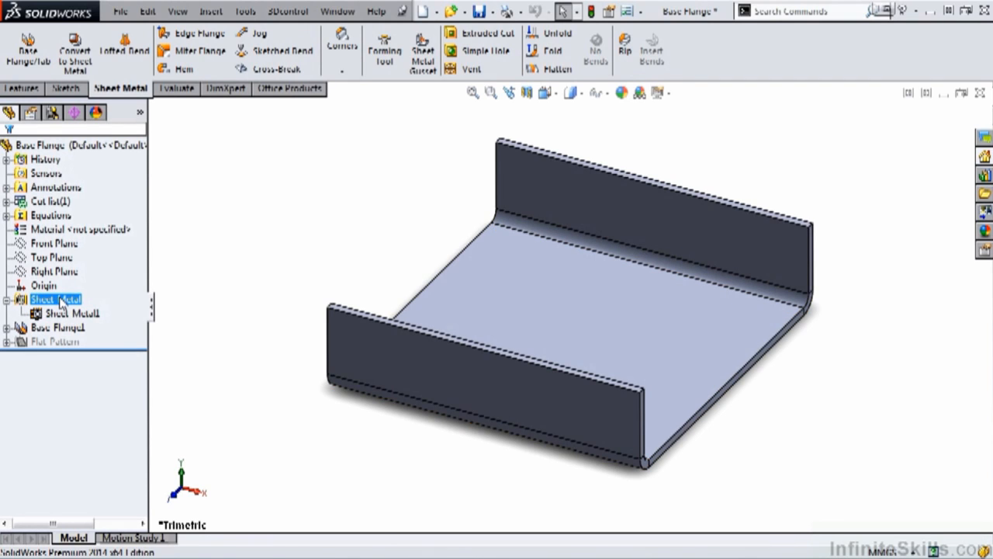
left_click(64, 314)
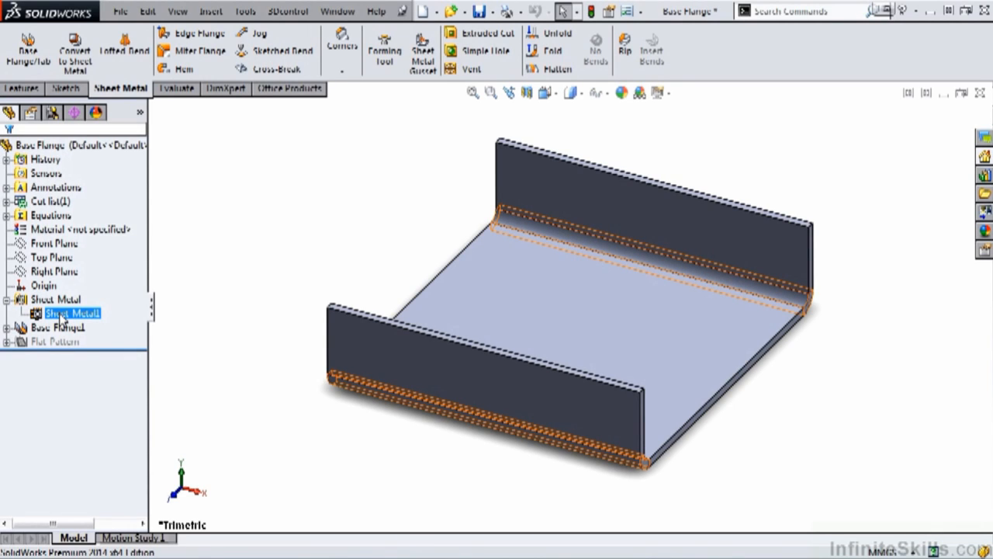
Edit the parent Sheet-Metal feature and set its bend allowance type to Bend Table
left_click(44, 304)
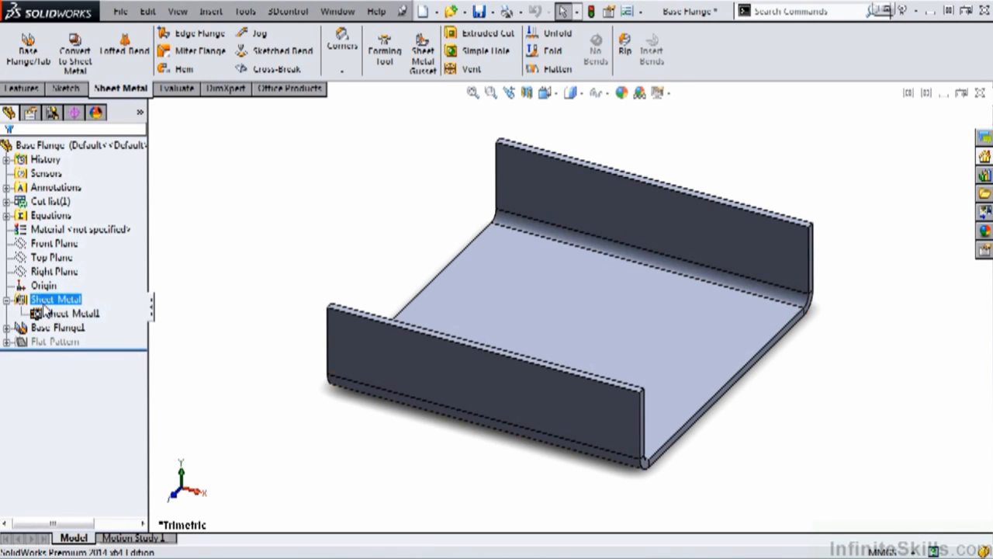
right_click(45, 301)
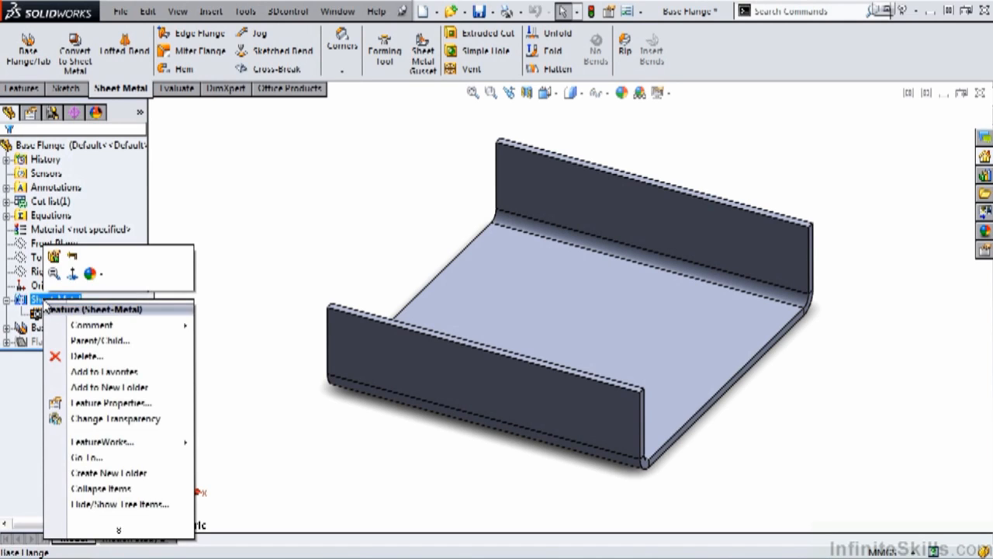
left_click(54, 256)
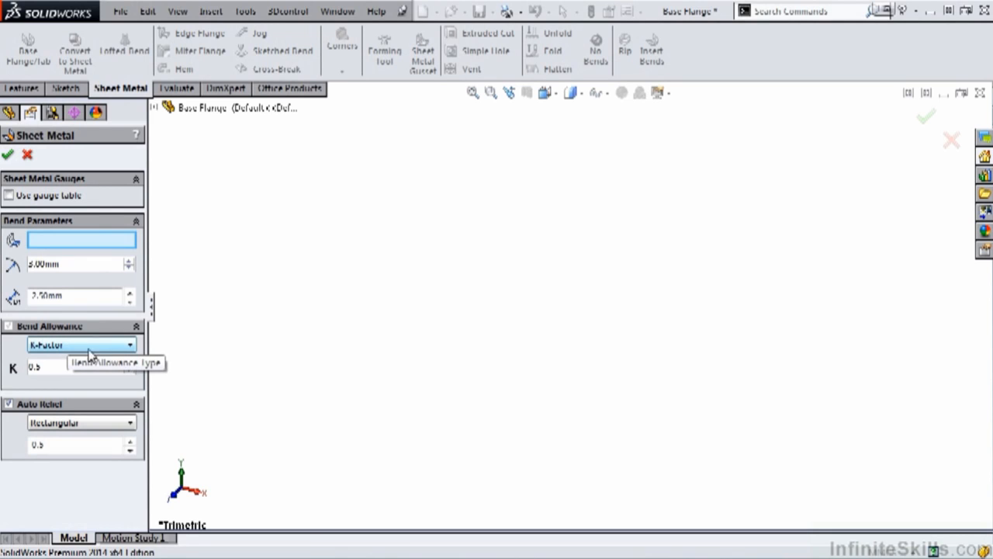
left_click(131, 346)
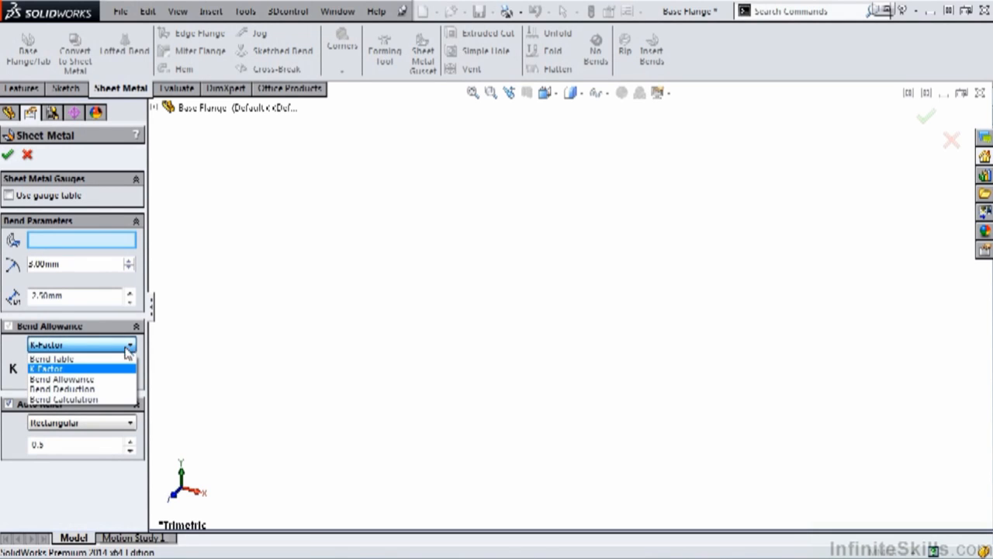
left_click(125, 360)
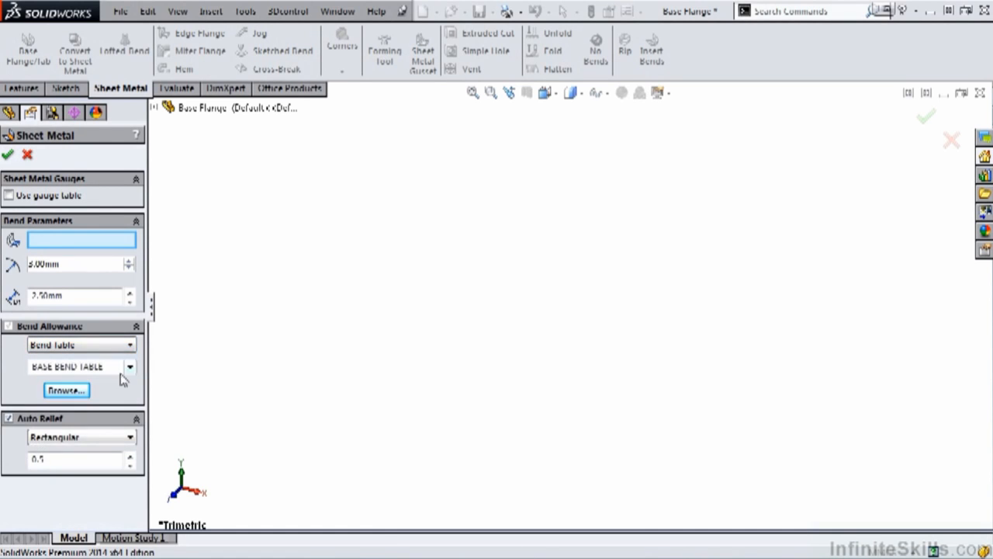
Set the bend table source to the bend allowance folder inside the Sheetmetal Bend Tables directory
left_click(70, 391)
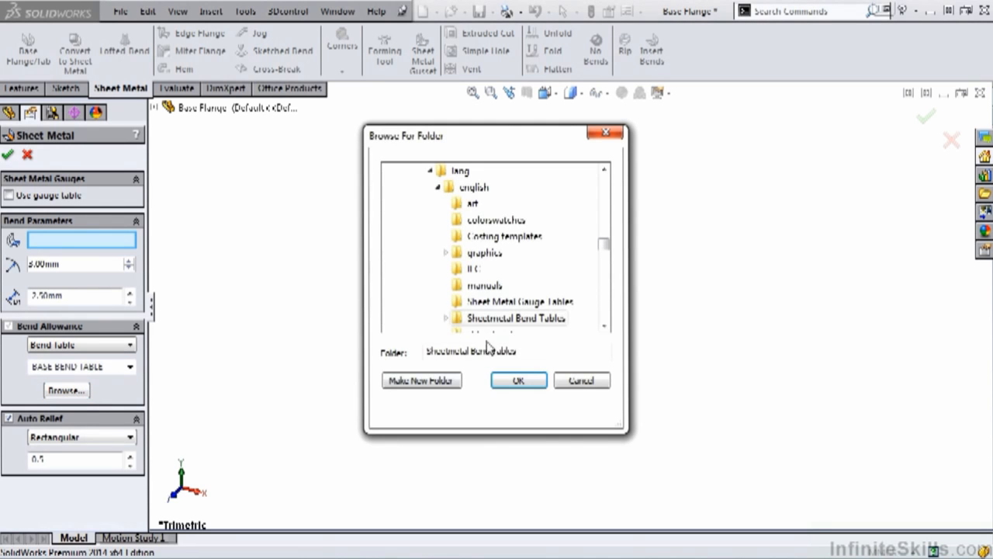
scroll(604, 329, "down", 1)
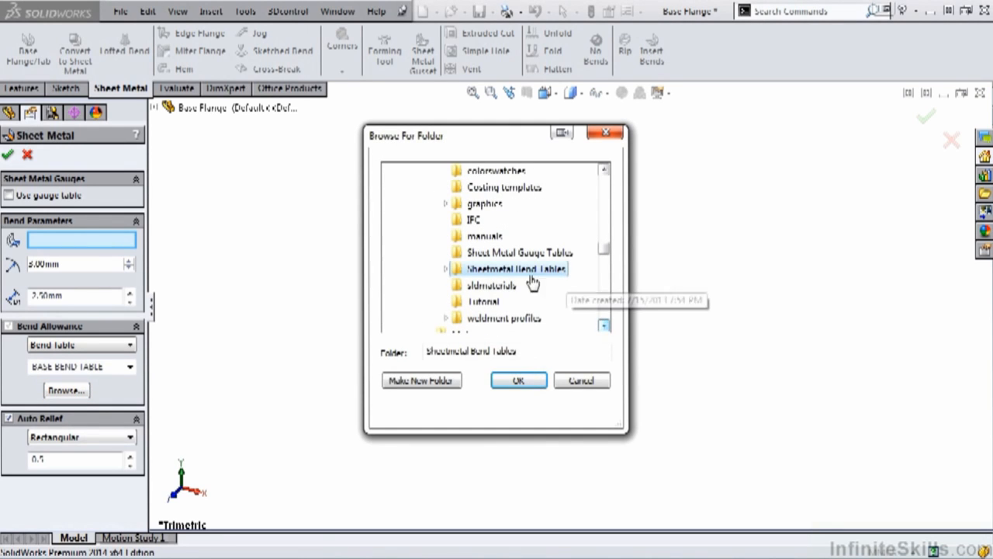
left_click(501, 273)
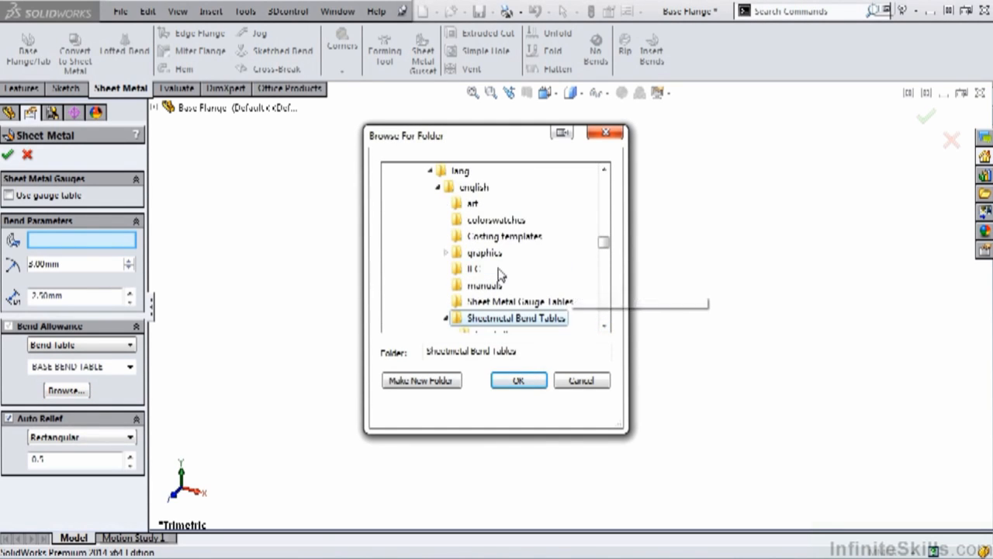
left_click(605, 327)
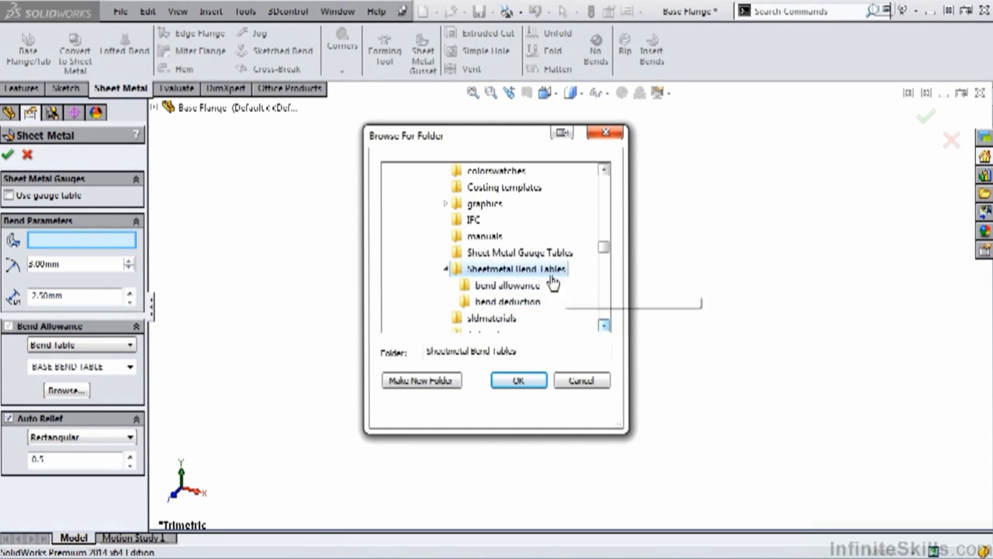
left_click(505, 286)
left_click(521, 380)
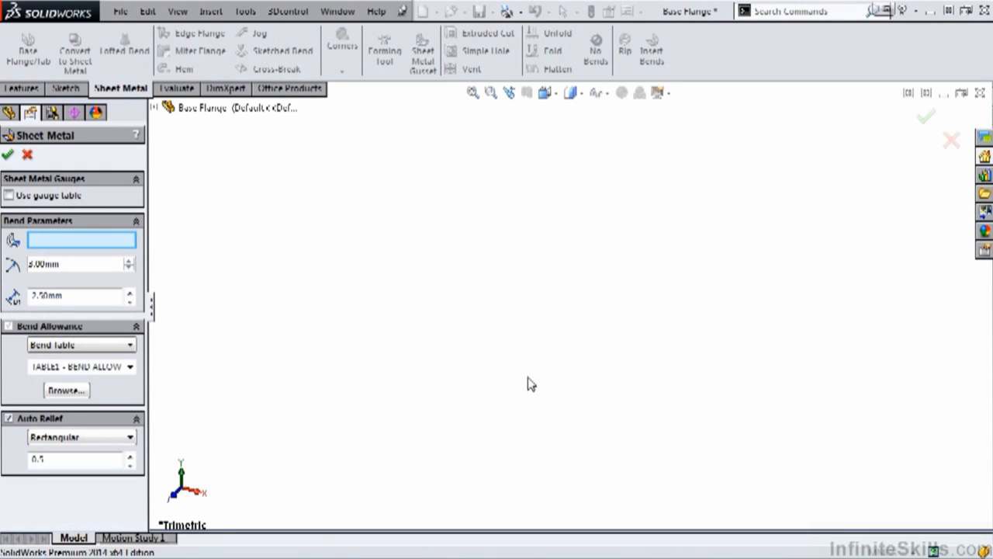
Choose the TABLE1 - BEND ALLOWANCE table as the bend table and apply the sheet metal changes
left_click(131, 367)
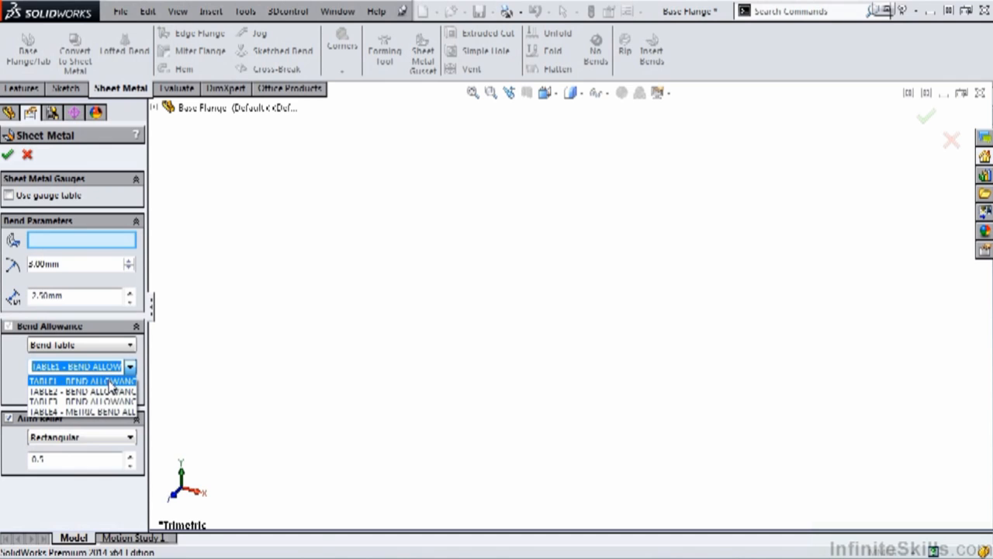
left_click(112, 381)
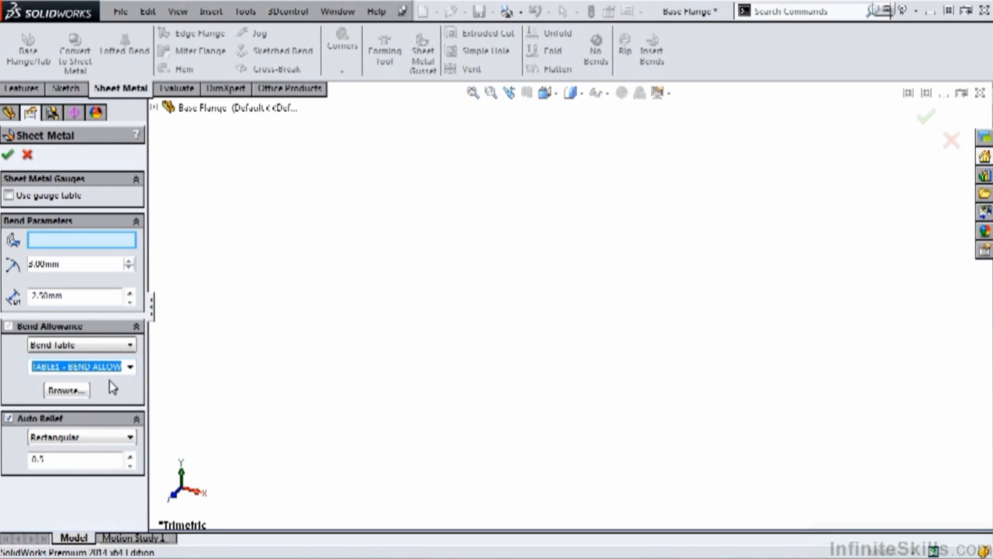
left_click(8, 155)
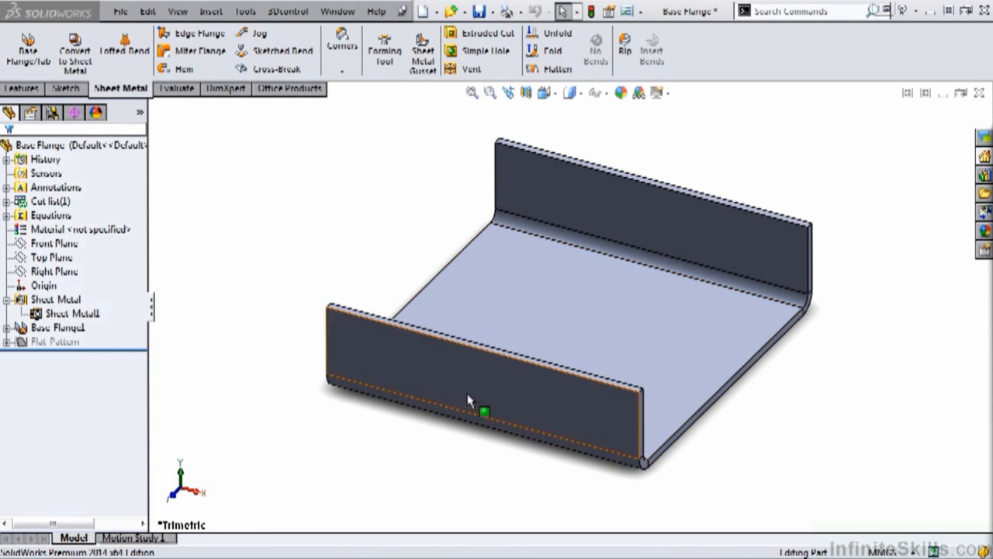
Reopen the Sheet-Metal feature, examine the bend allowance types and the bend tables folder, and keep Bend Table selected
right_click(61, 301)
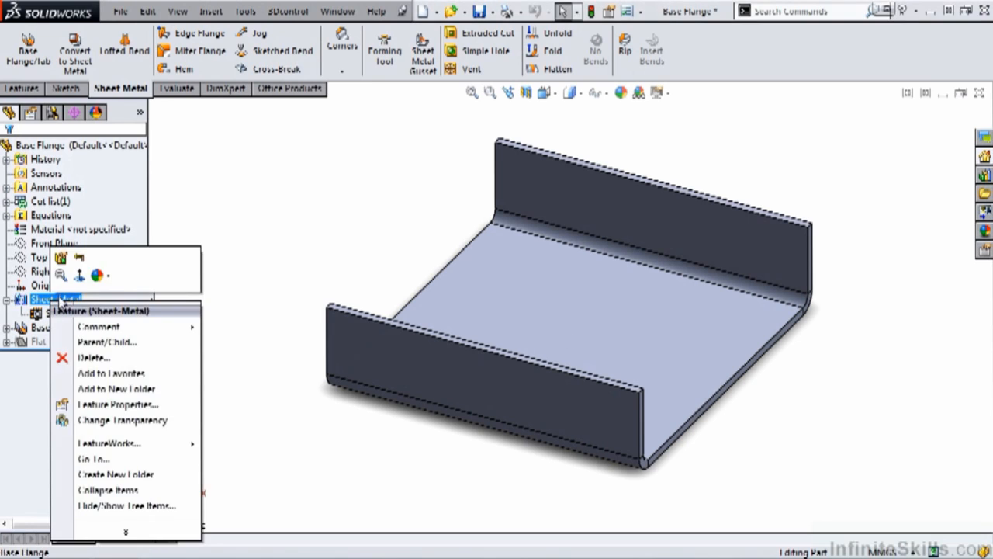
left_click(61, 258)
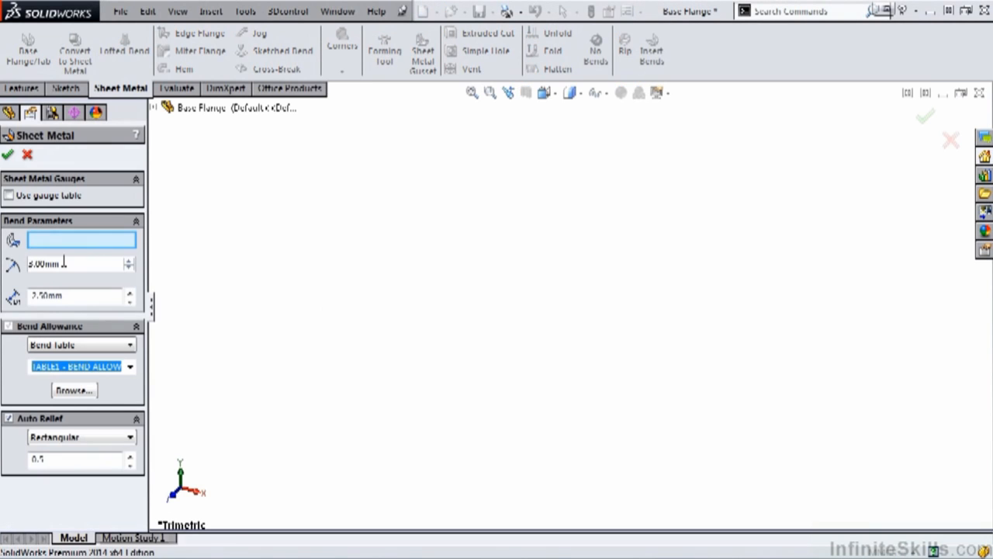
left_click(129, 345)
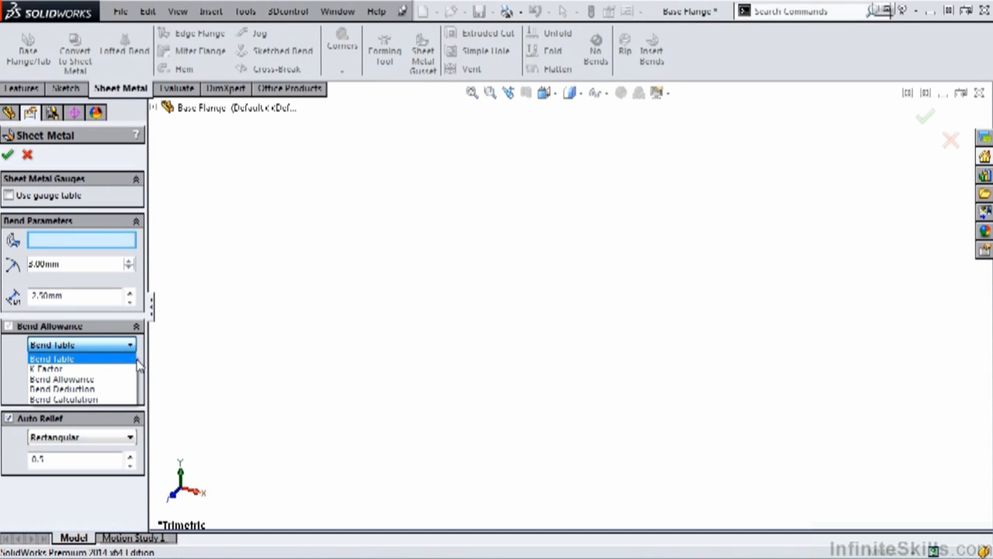
left_click(115, 544)
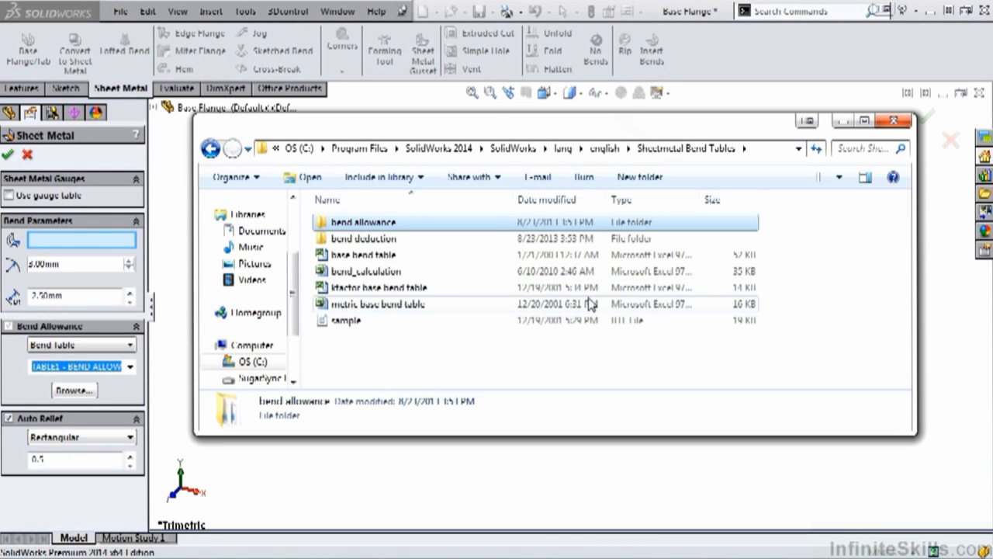
left_click(894, 122)
left_click(131, 346)
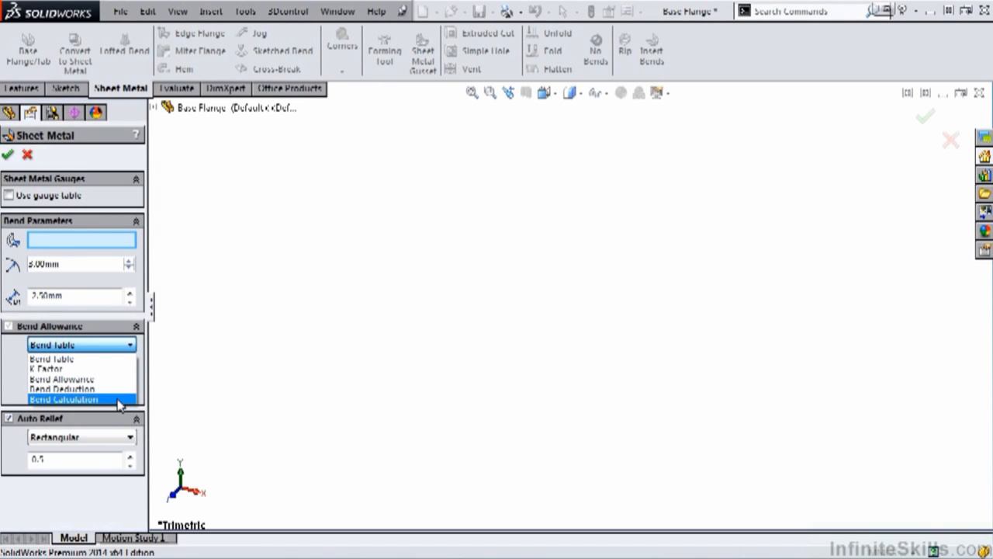
left_click(103, 359)
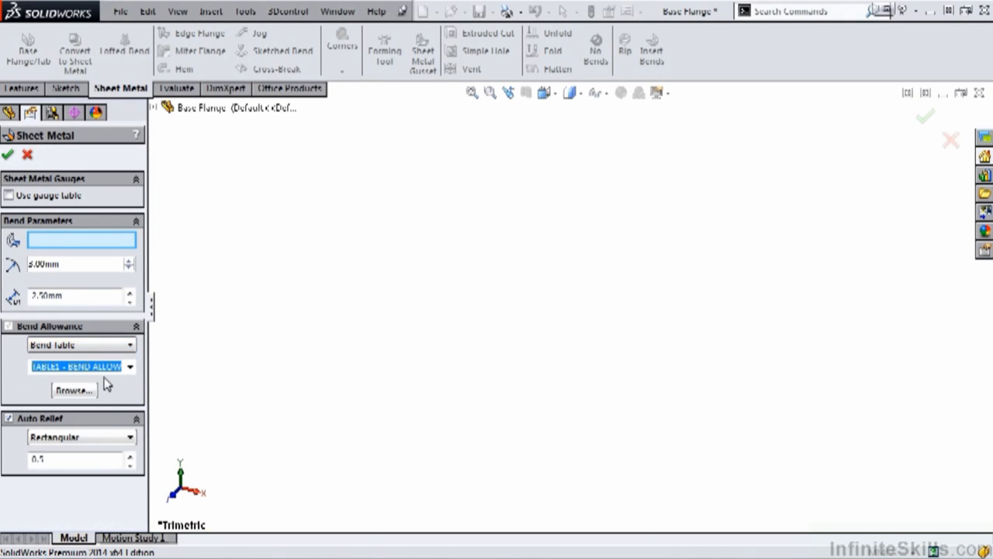
Look at the Bend Calculation option among the bend allowance types and run a search in SolidWorks Help
left_click(129, 346)
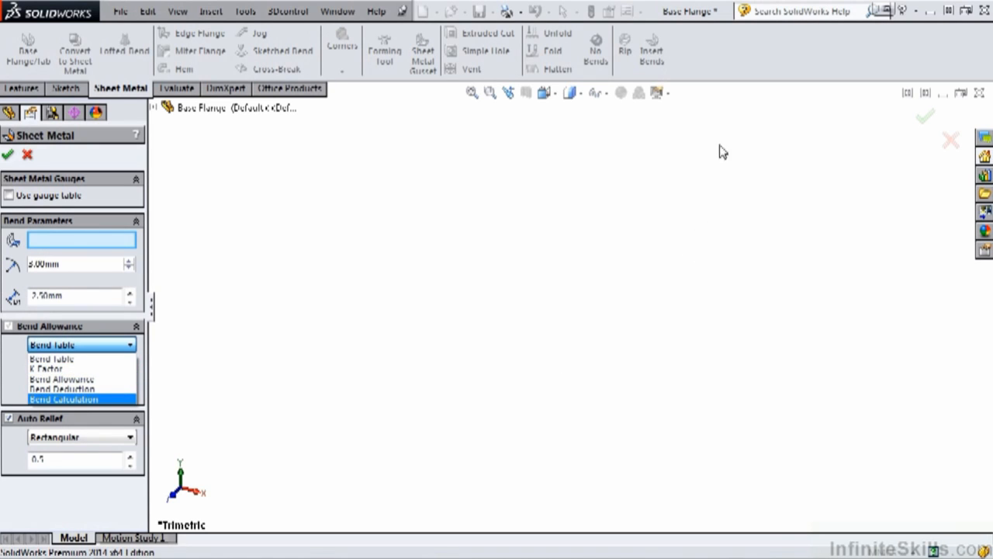
left_click(759, 11)
type("r")
key("Return")
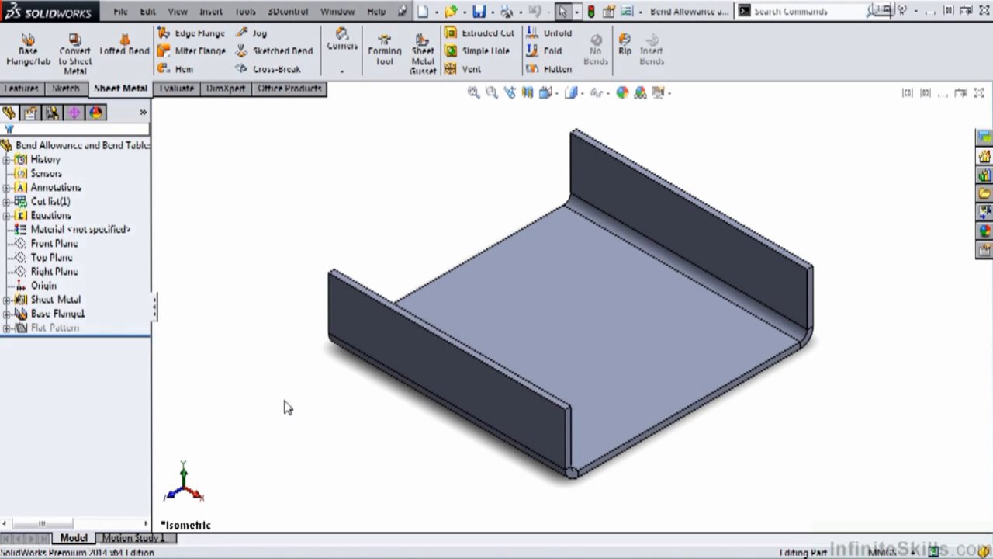
Edit the Sheet-Metal feature of the Bend Allowance and Bend Tables part to use the aluminum sample gauge table
left_click(69, 305)
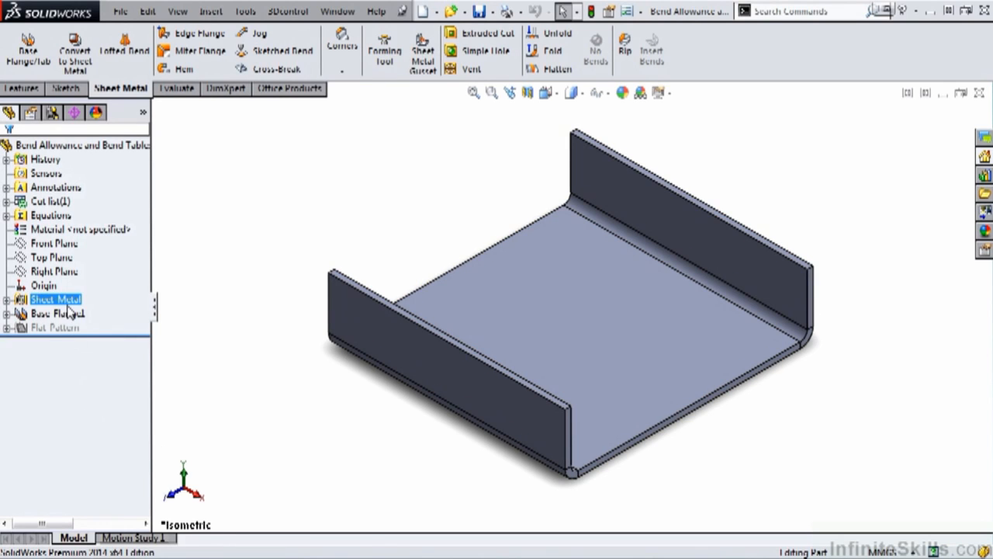
right_click(68, 306)
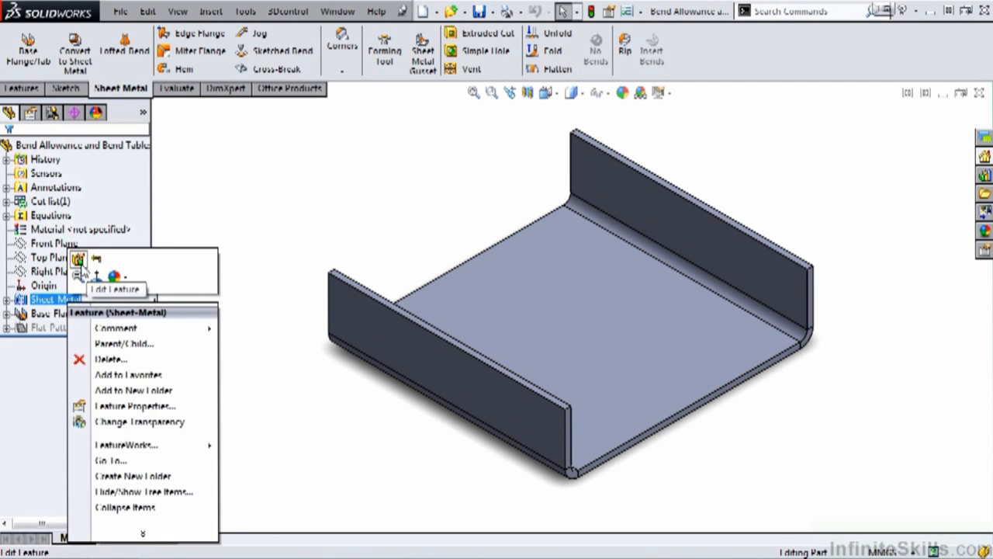
left_click(79, 261)
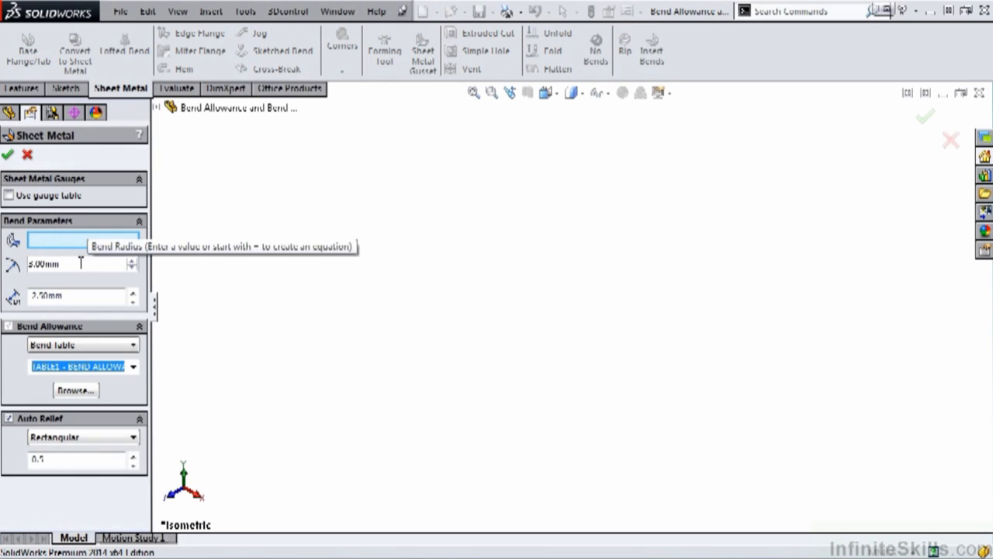
left_click(9, 195)
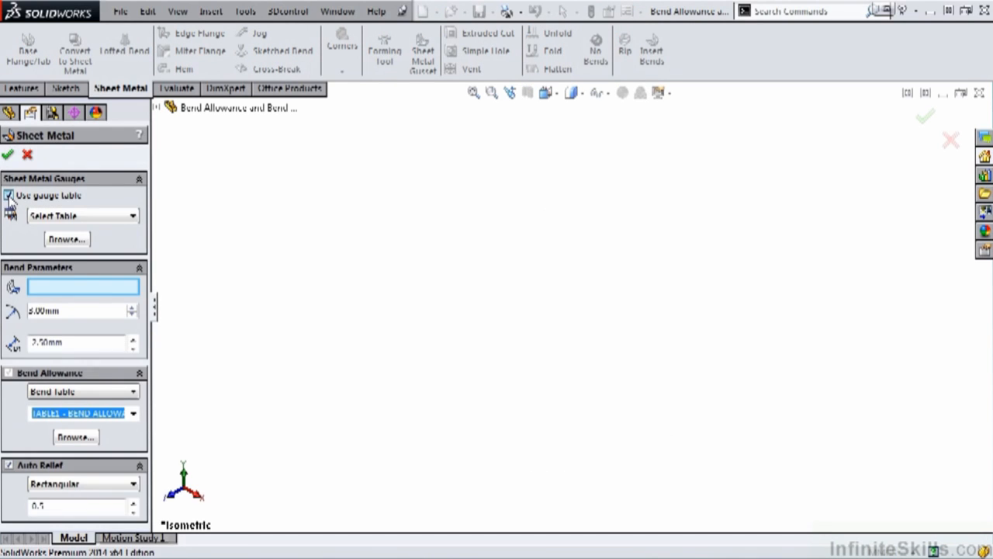
left_click(118, 218)
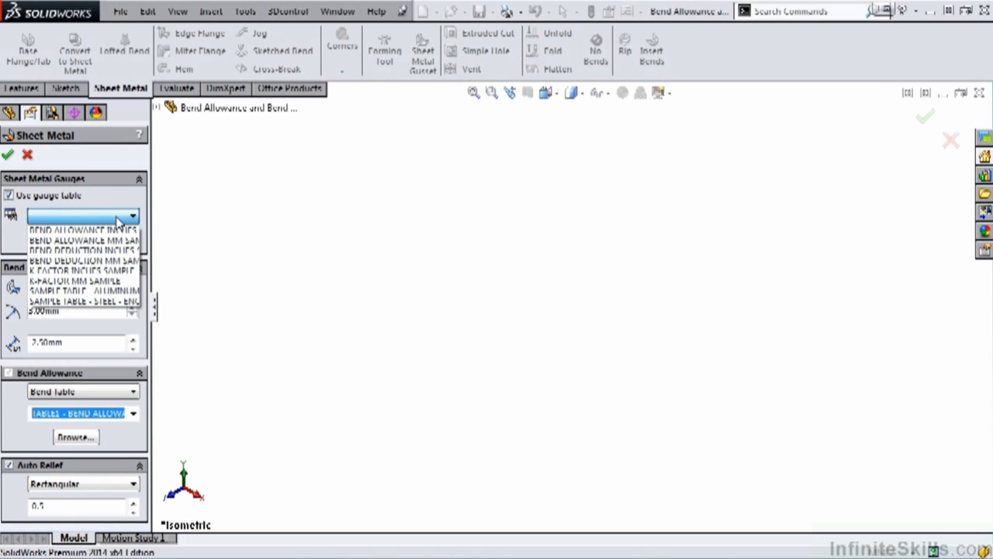
left_click(119, 291)
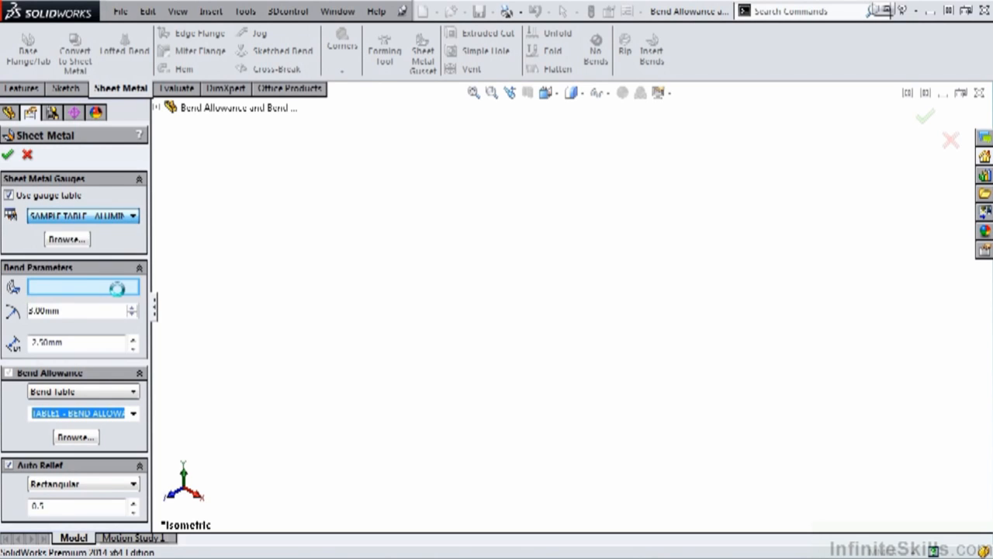
Set the sheet metal thickness to Gauge 18, keep K-Factor as the bend allowance type, and apply the changes
left_click(116, 350)
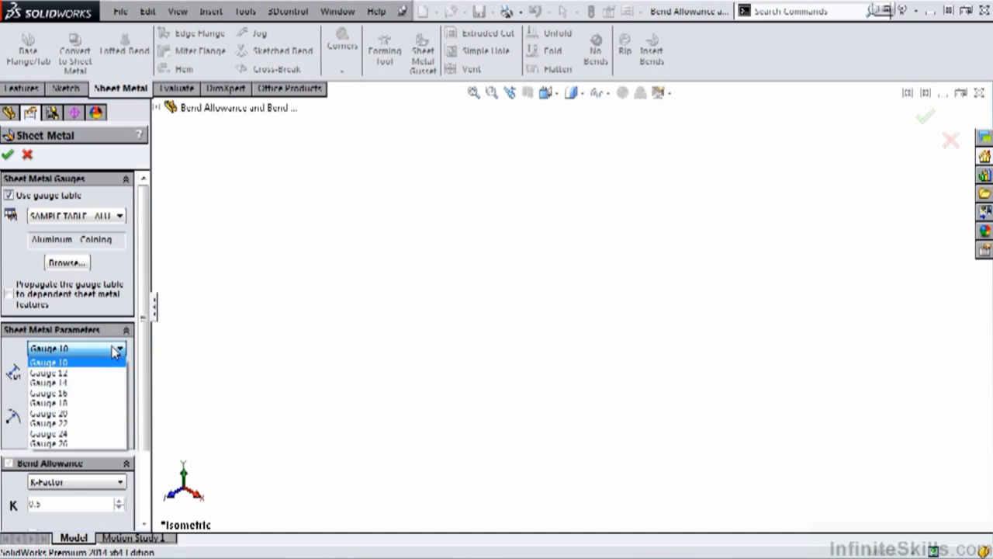
left_click(109, 405)
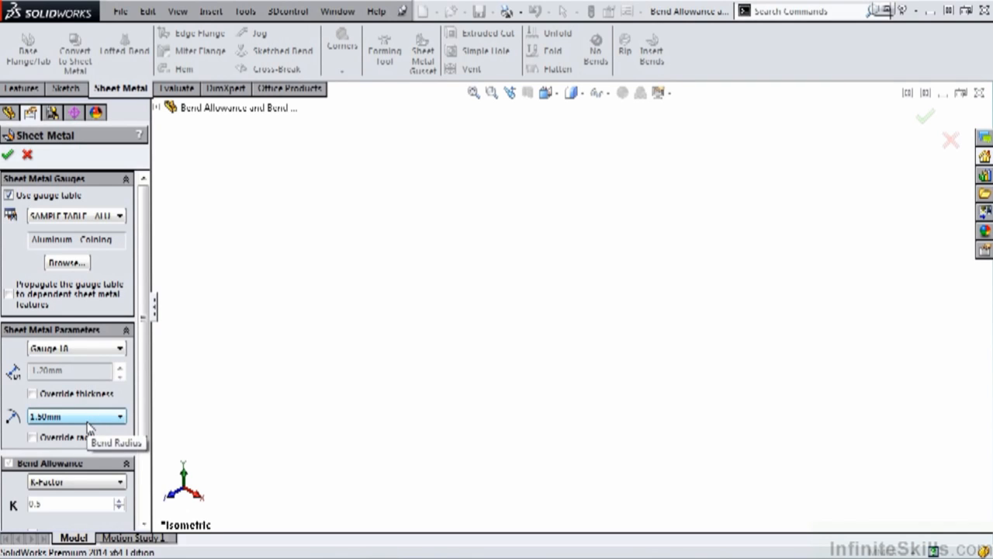
left_click(123, 483)
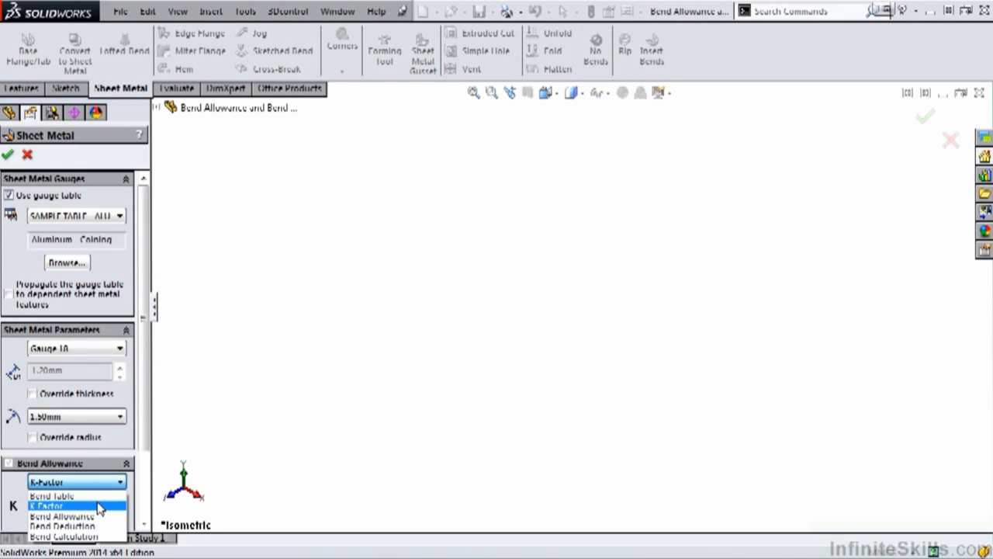
left_click(97, 505)
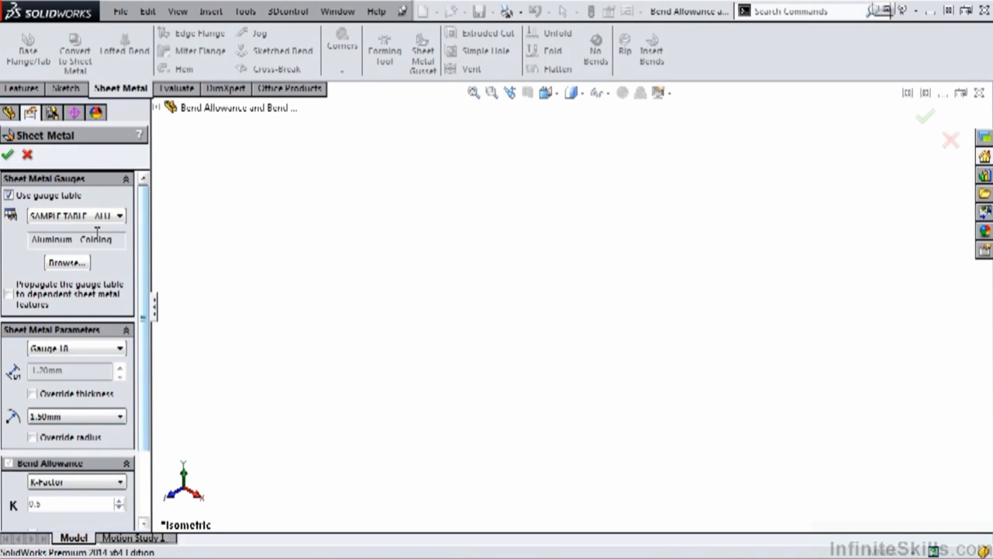
left_click(7, 154)
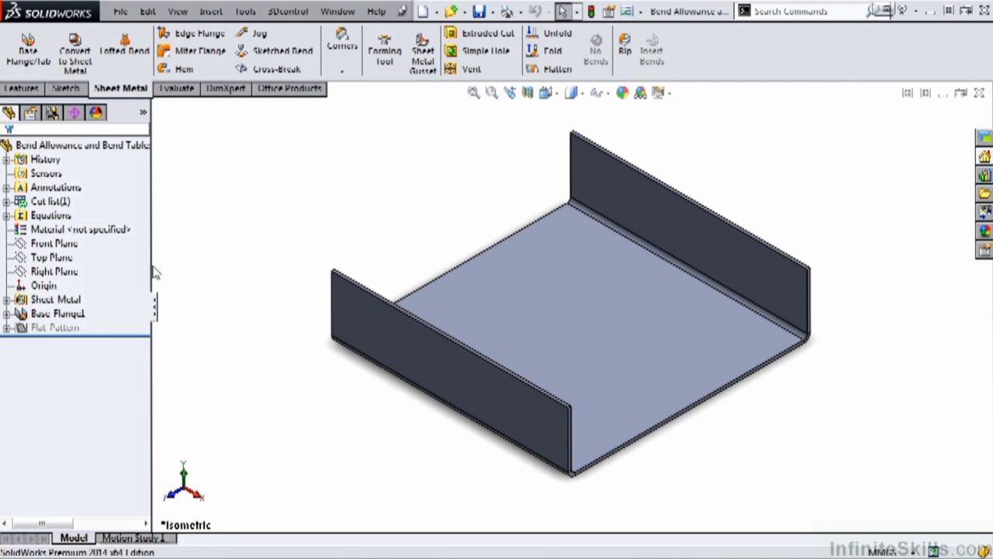
Start an edge flange on the open front edge of the base, extending upward about 15 mm
left_click(190, 38)
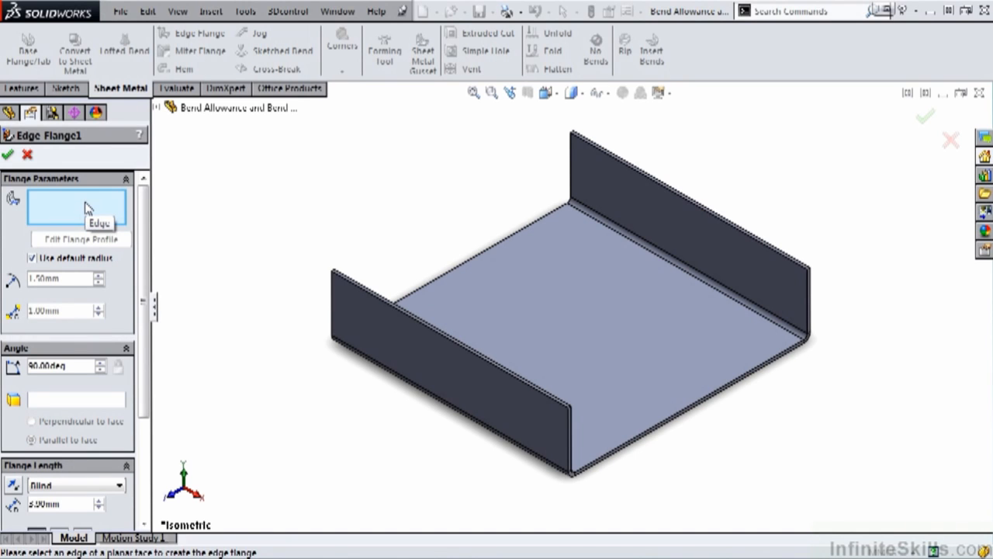
left_click(693, 413)
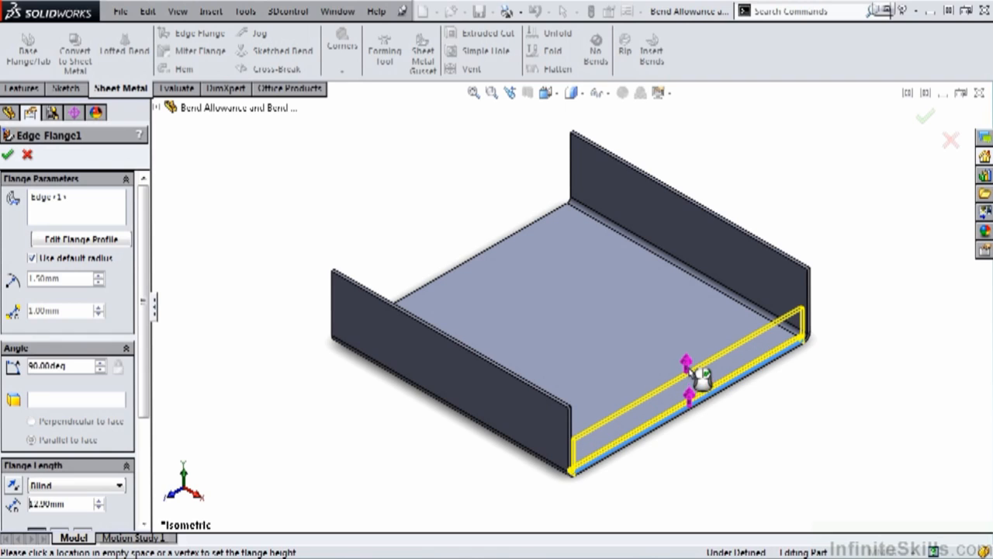
left_click(701, 376)
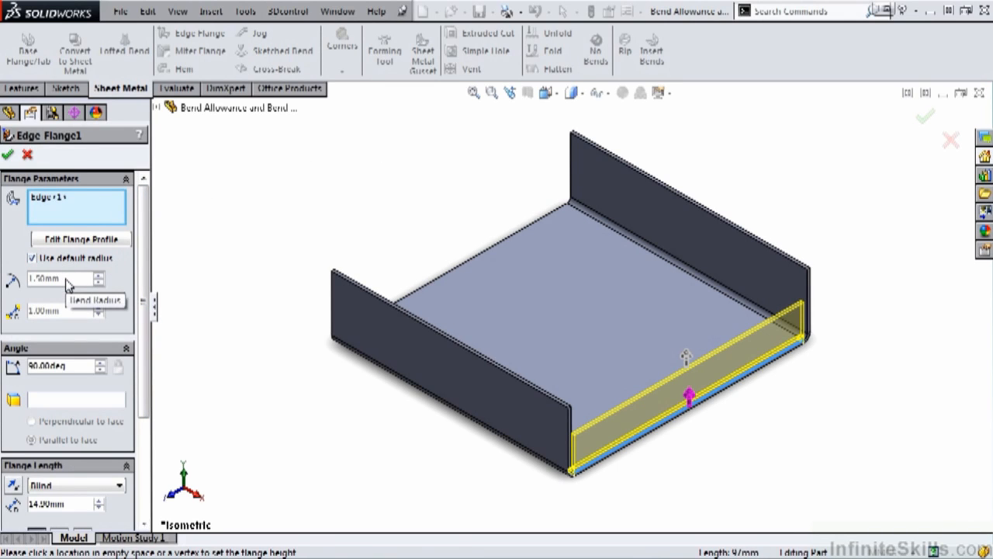
Check the Sheet-Metal feature in the feature tree and toggle the edge flange's default radius off and back on
left_click(157, 108)
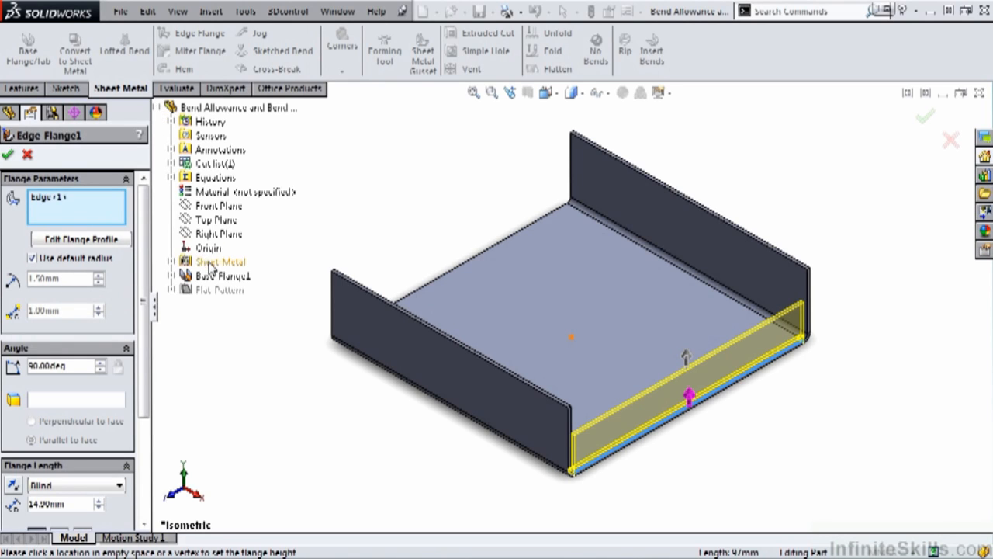
left_click(157, 108)
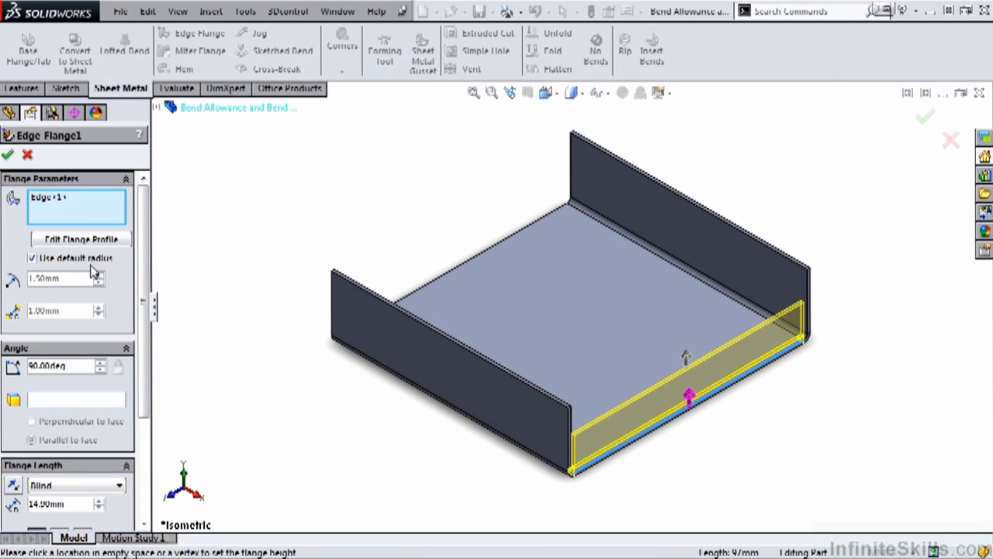
left_click(39, 259)
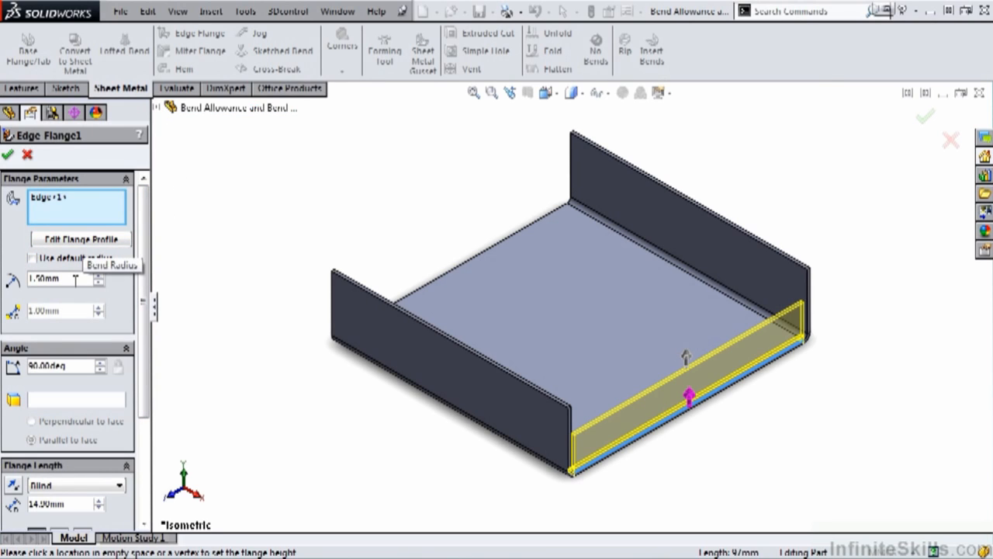
left_click(31, 258)
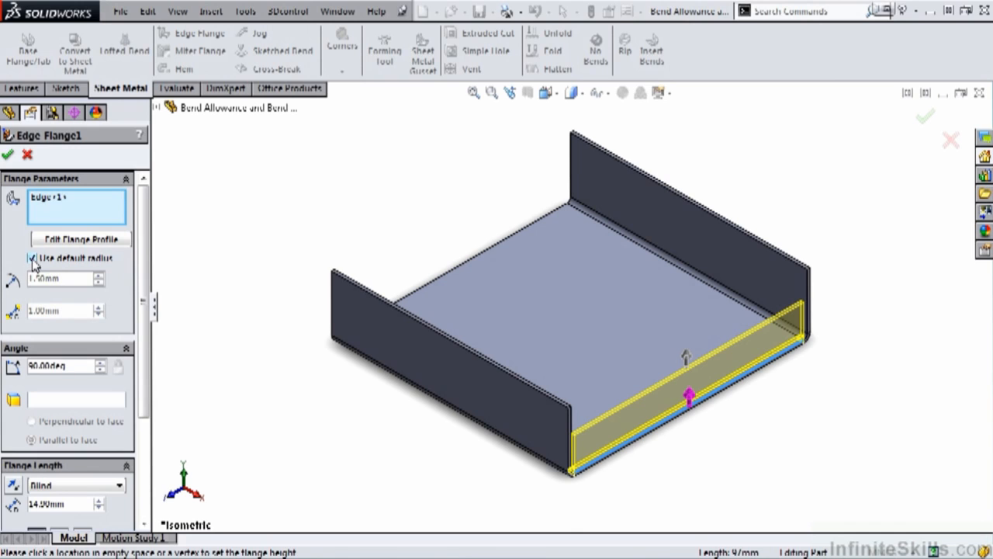
Try lowering the edge flange's angle to 54 degrees and return it to 90 degrees
scroll(144, 344, "down", 3)
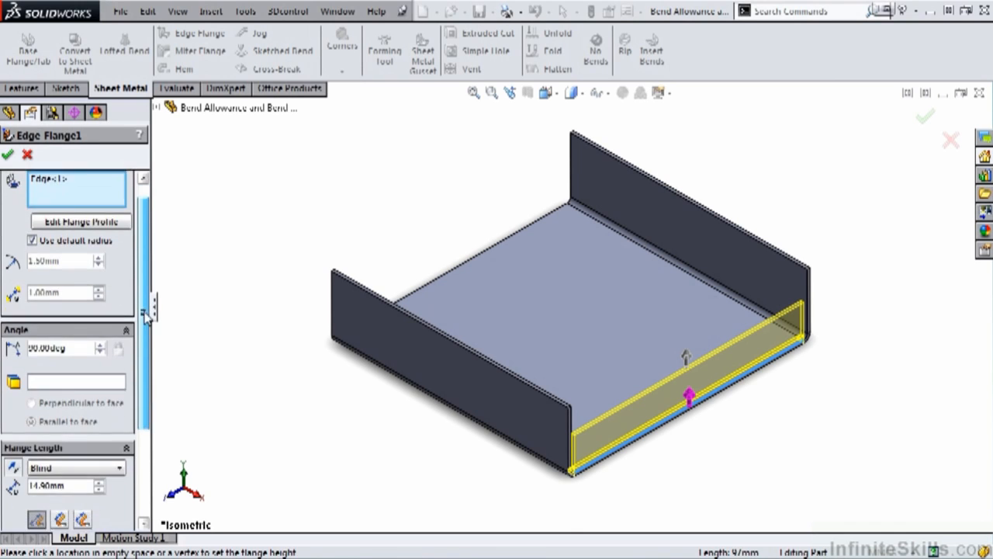
scroll(148, 347, "down", 3)
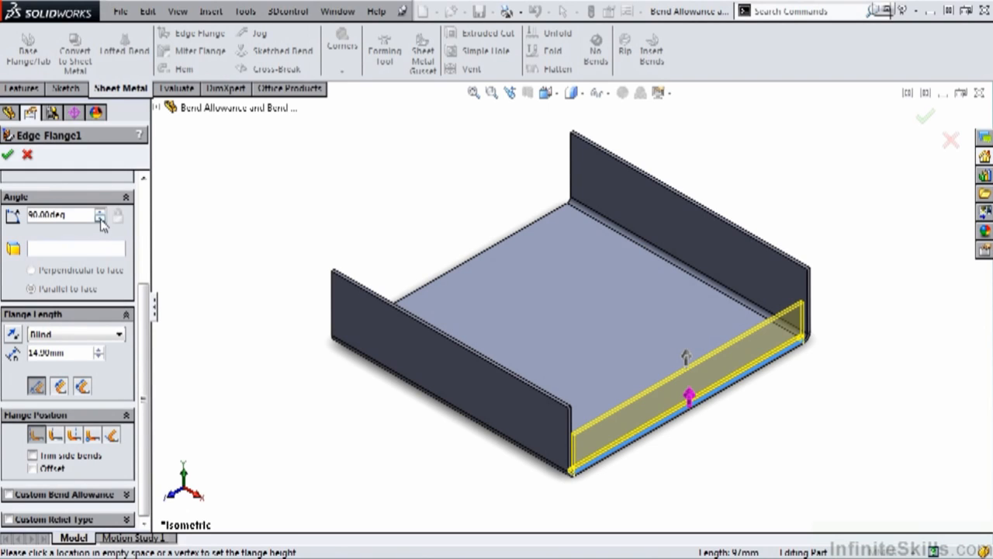
left_click(101, 219)
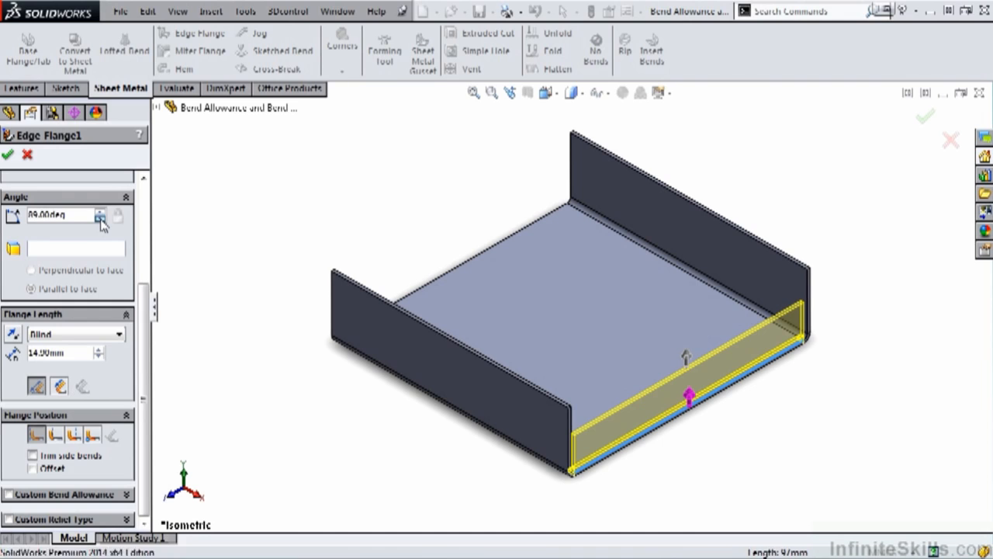
left_click(101, 219)
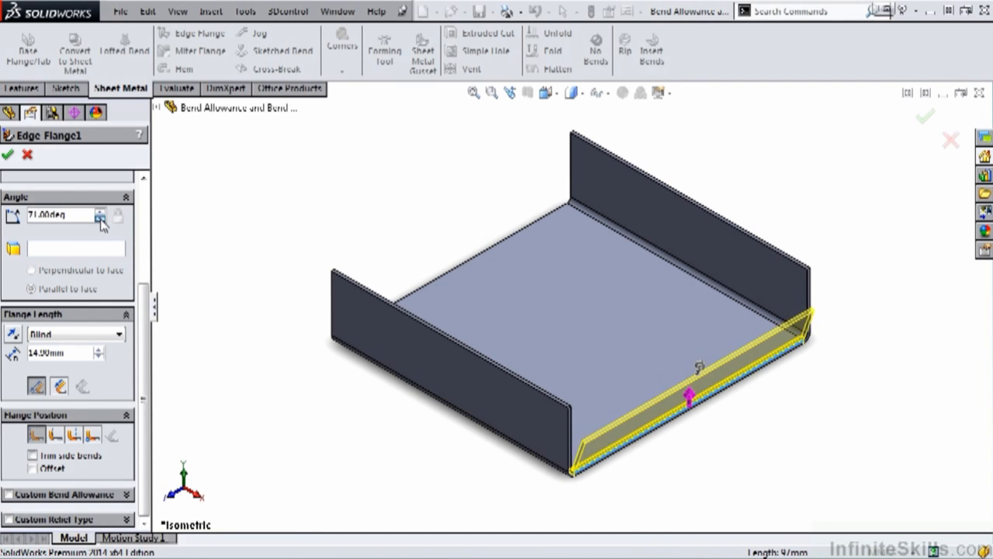
left_click(101, 220)
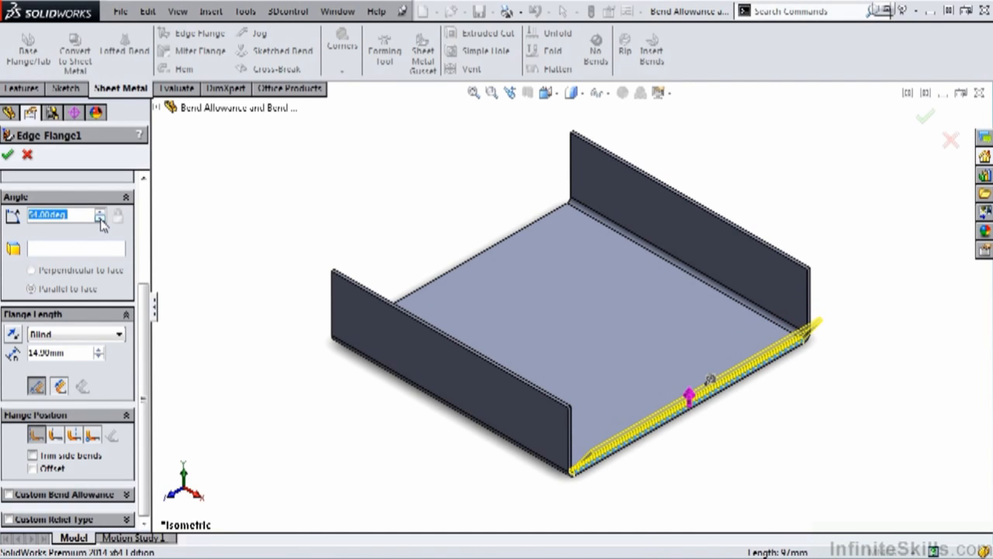
type("90")
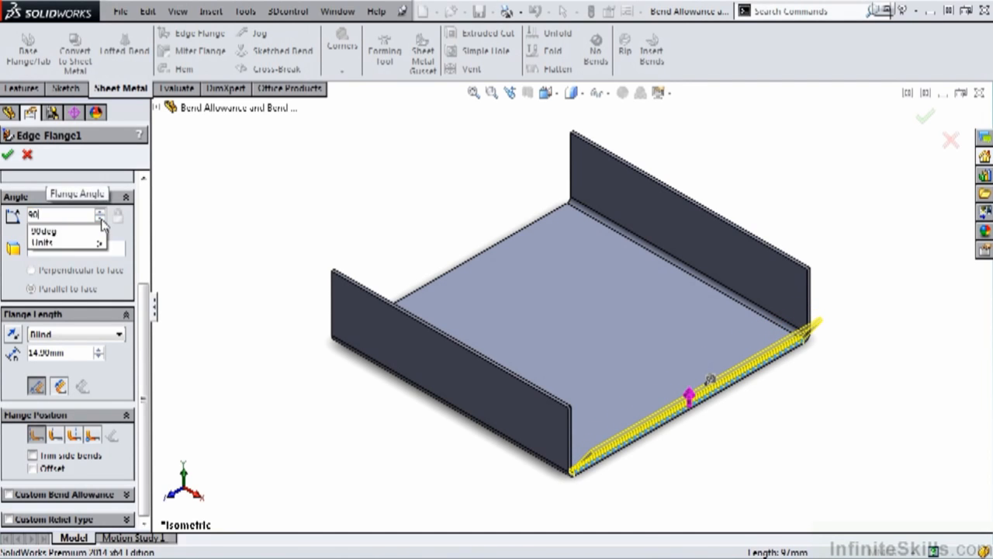
key("Return")
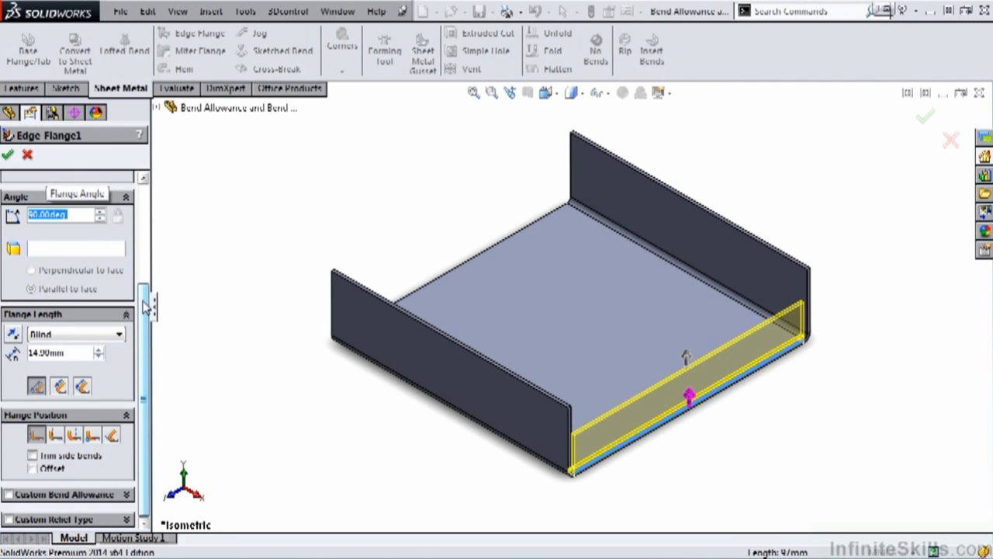
Try the Up To Vertex flange length, ending at the upper corner vertex of the adjacent side wall
left_click(120, 334)
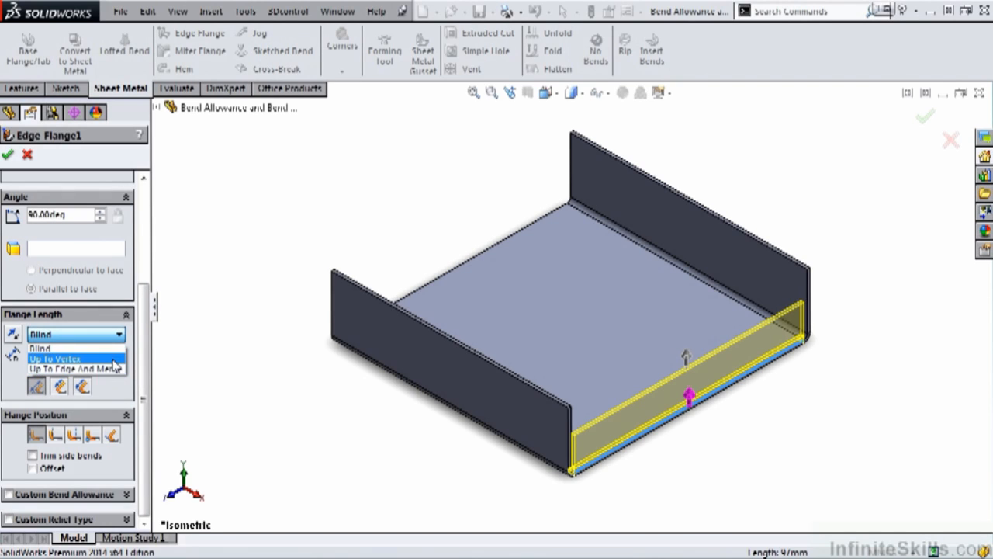
left_click(113, 359)
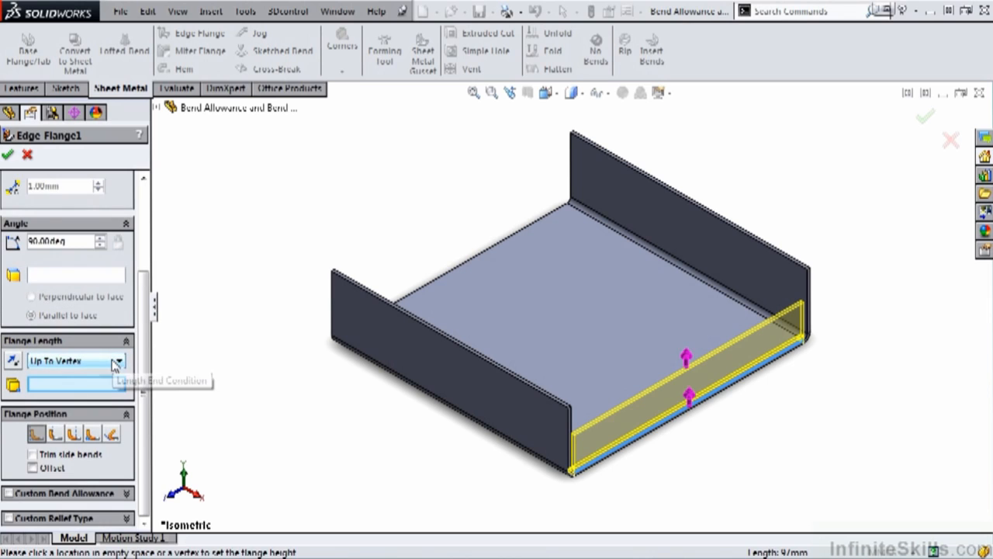
scroll(572, 426, "down", 4)
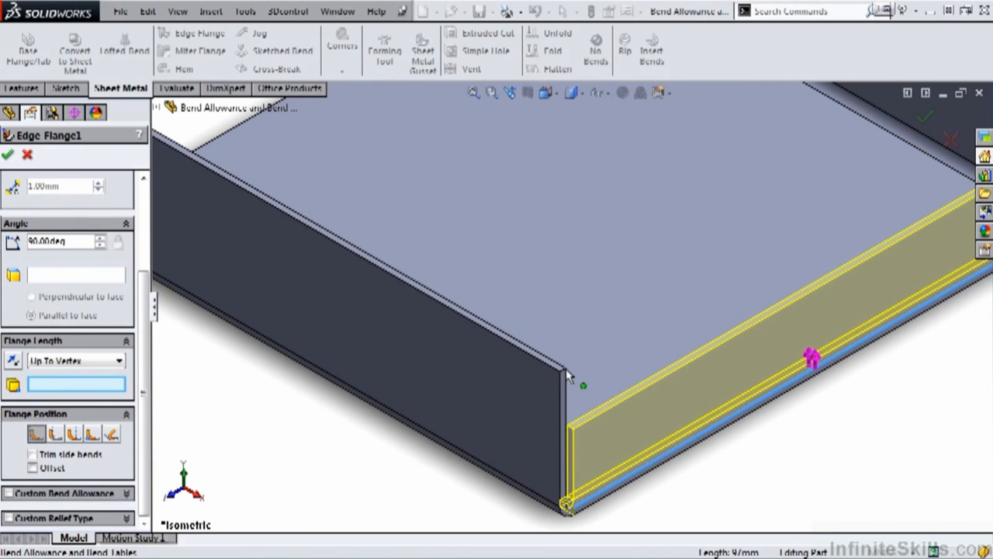
left_click(567, 368)
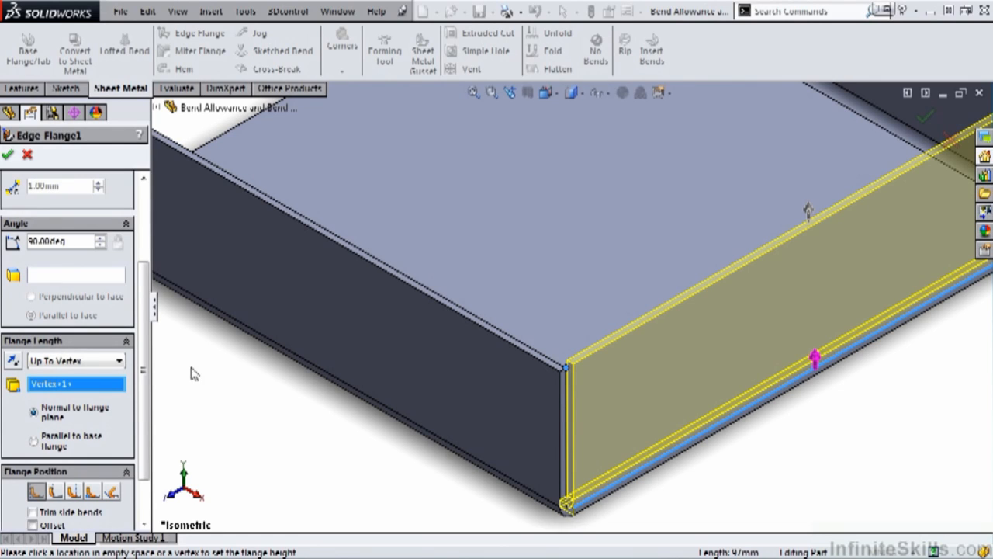
Look at the Up To Edge And Merge flange length option and its illustration
left_click(120, 360)
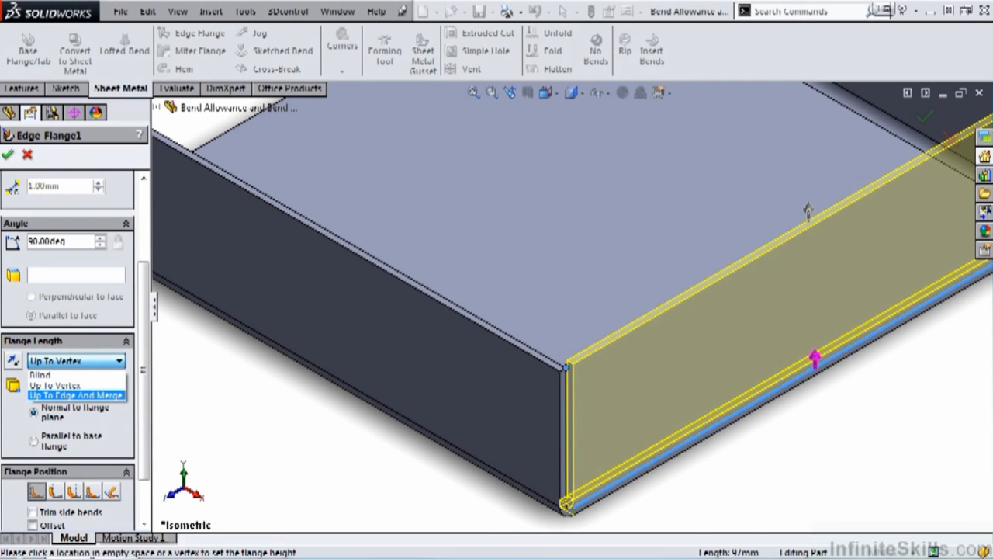
left_click(116, 546)
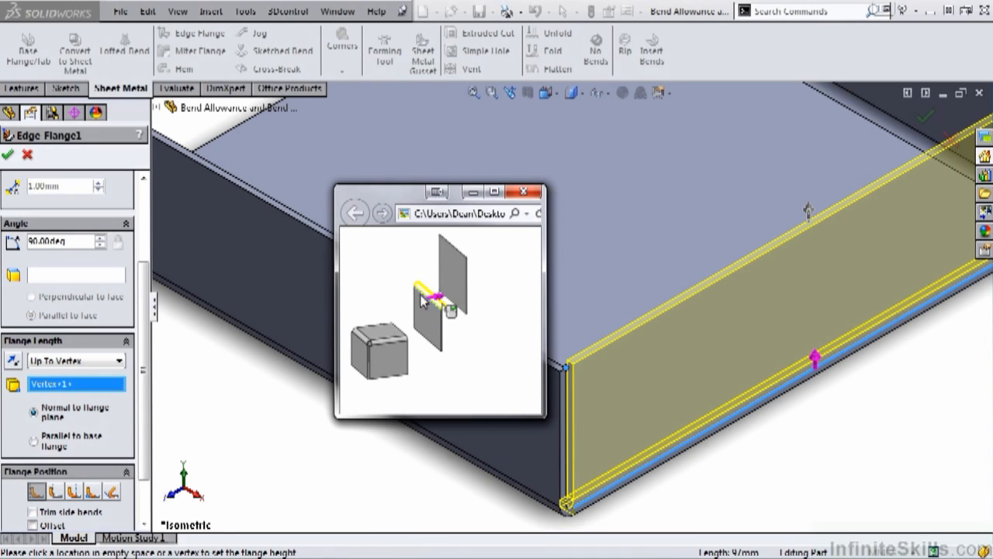
left_click(524, 192)
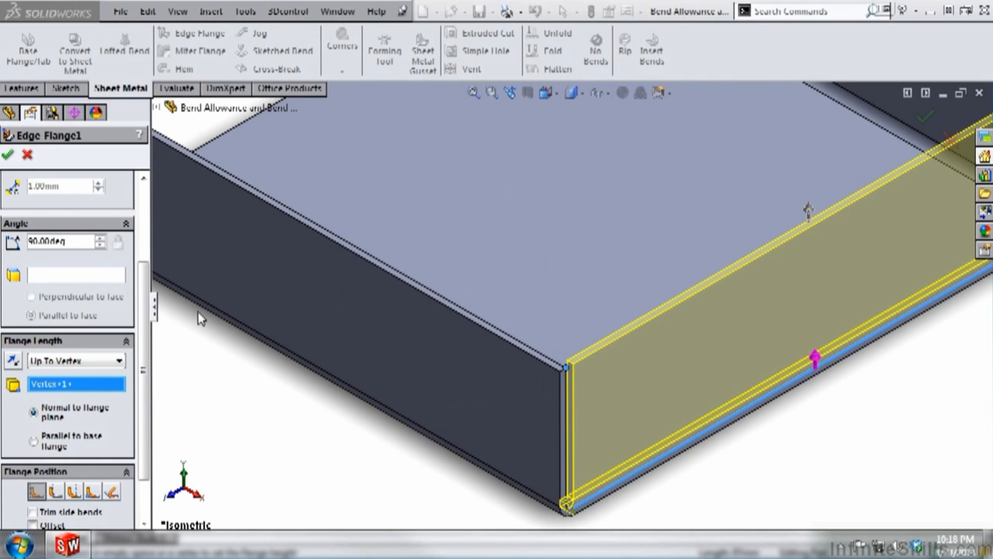
Set the flange length to Blind with a value of 10 mm
left_click(119, 361)
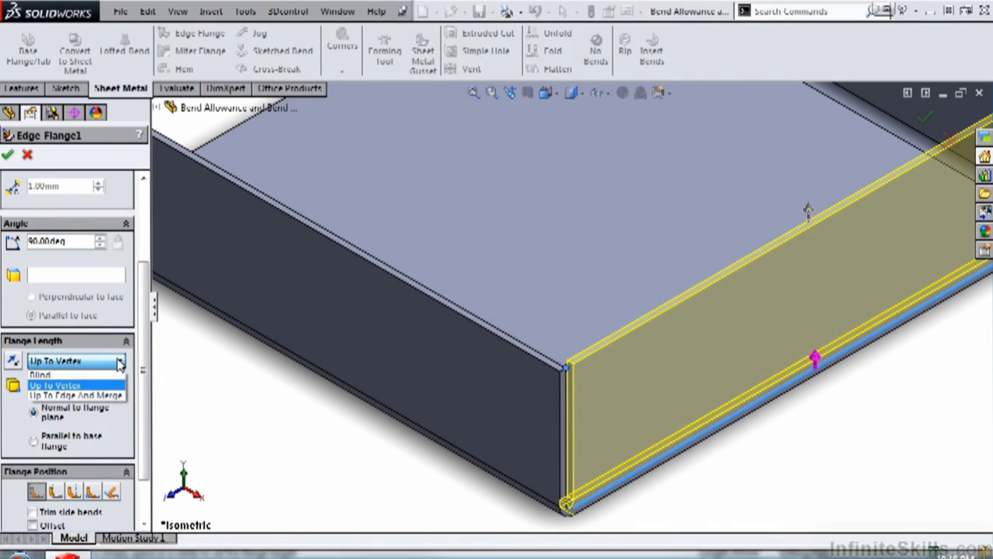
left_click(99, 375)
double_click(77, 379)
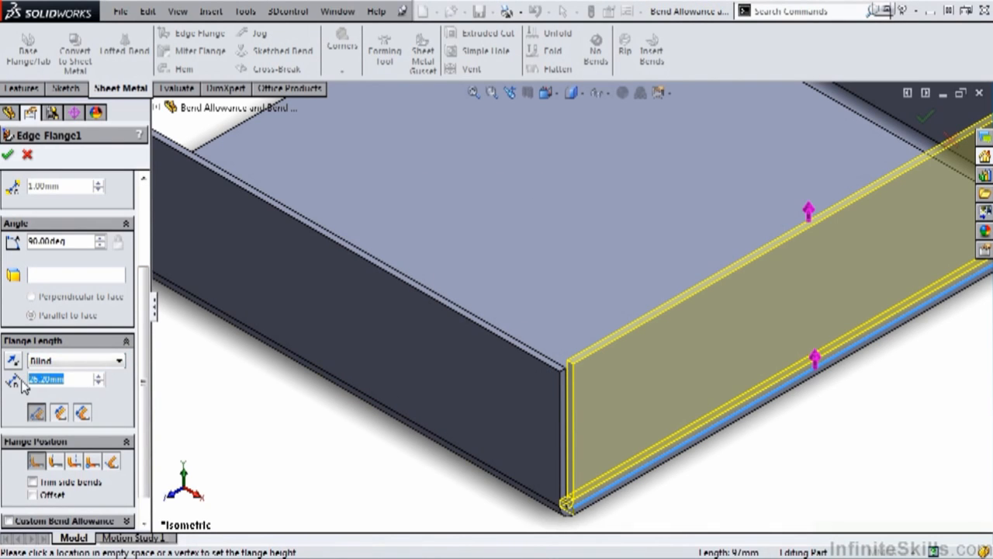
type("10")
key("Return")
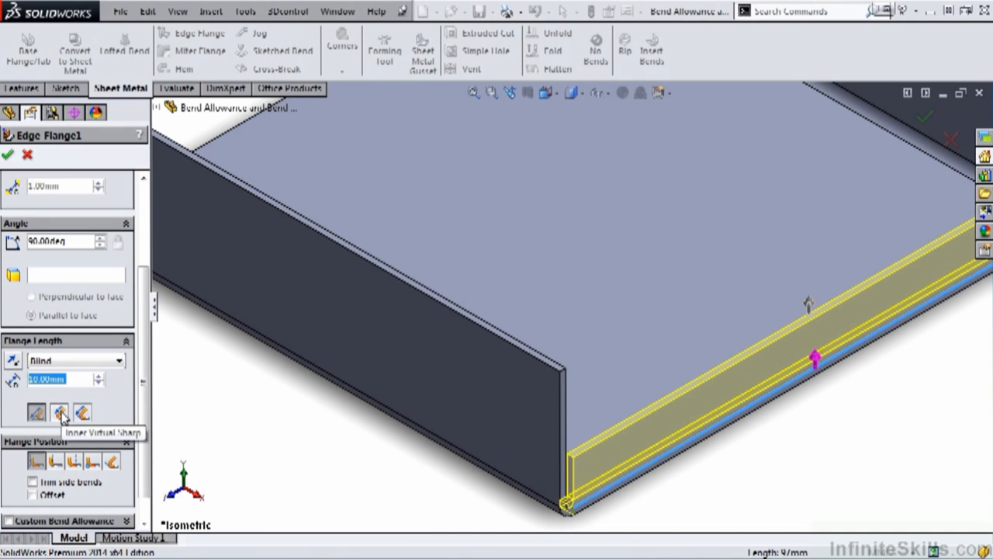
Try measuring the flange length from Inner Virtual Sharp and Tangent Bend, and return to Outer Virtual Sharp
left_click(60, 414)
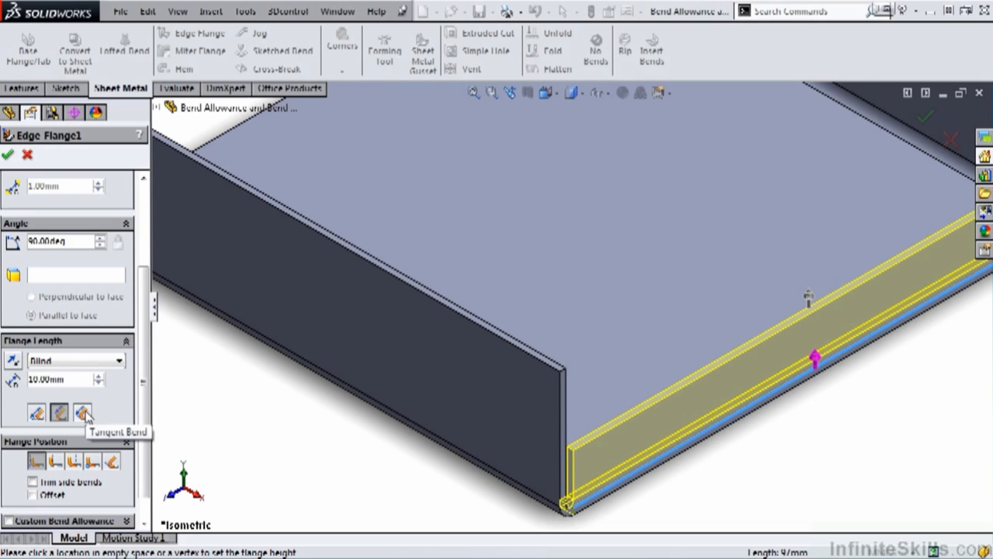
left_click(84, 414)
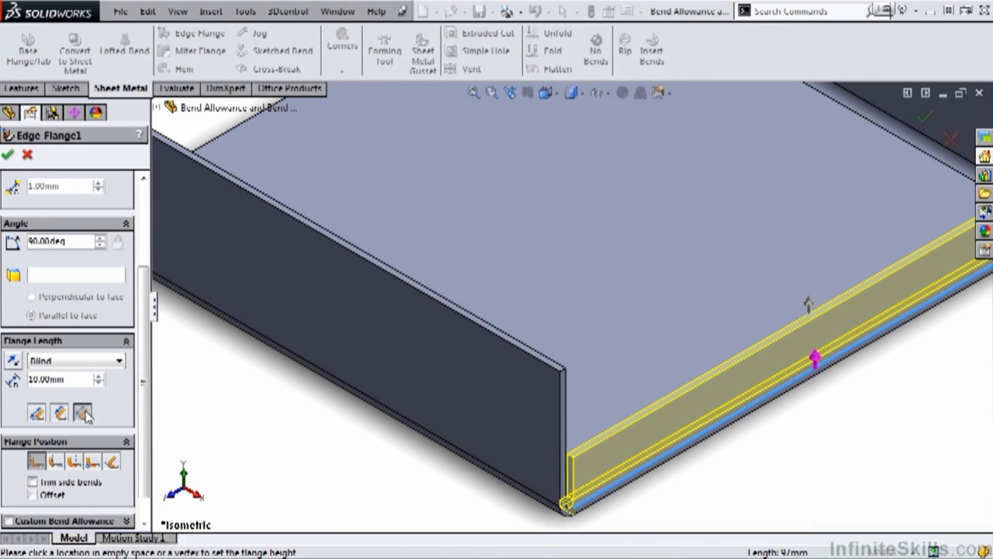
left_click(37, 415)
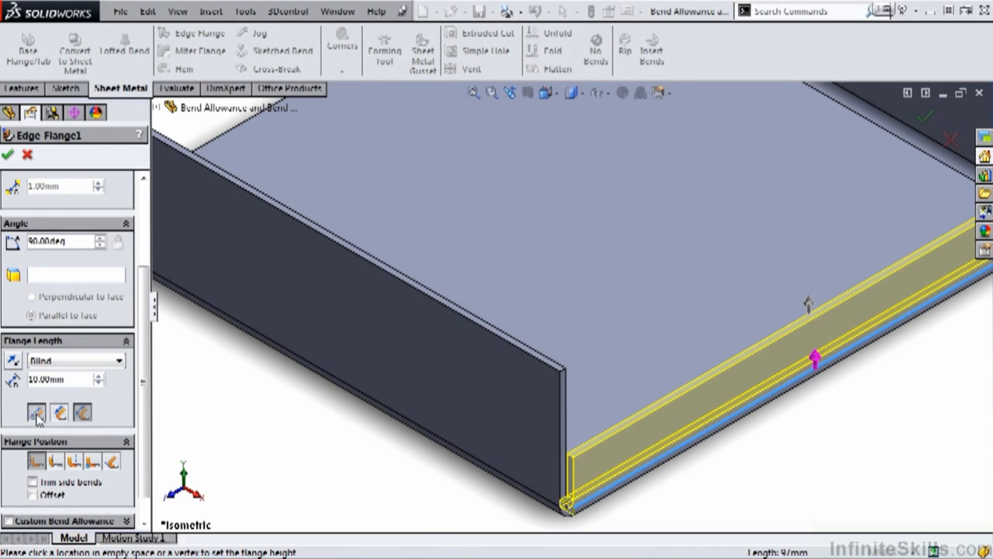
Try the Material Outside, Bend Outside, Bend from Virtual Sharp and Tangent to Bend flange positions, and return to Material Inside
left_click_drag(146, 429, 146, 451)
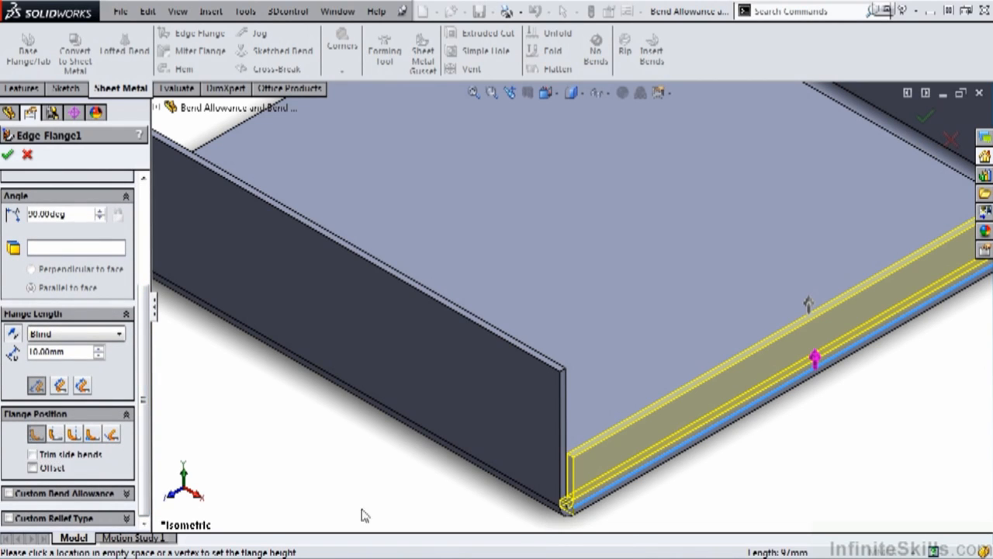
scroll(628, 534, "down", 5)
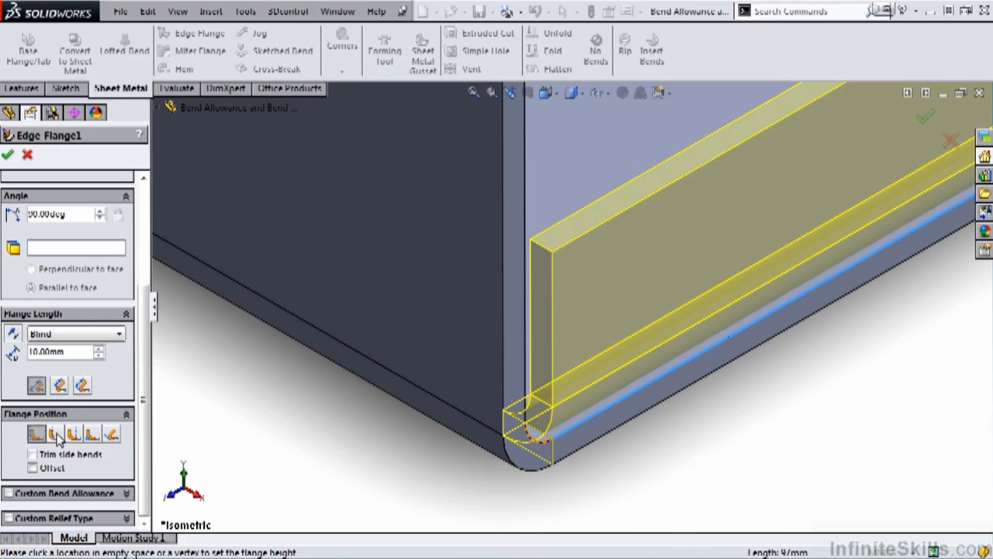
left_click(56, 436)
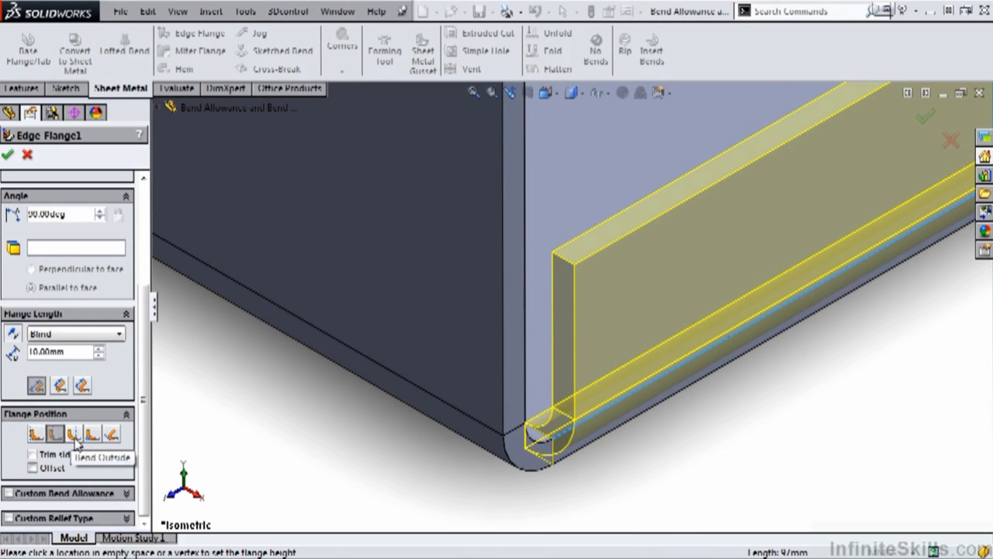
left_click(73, 435)
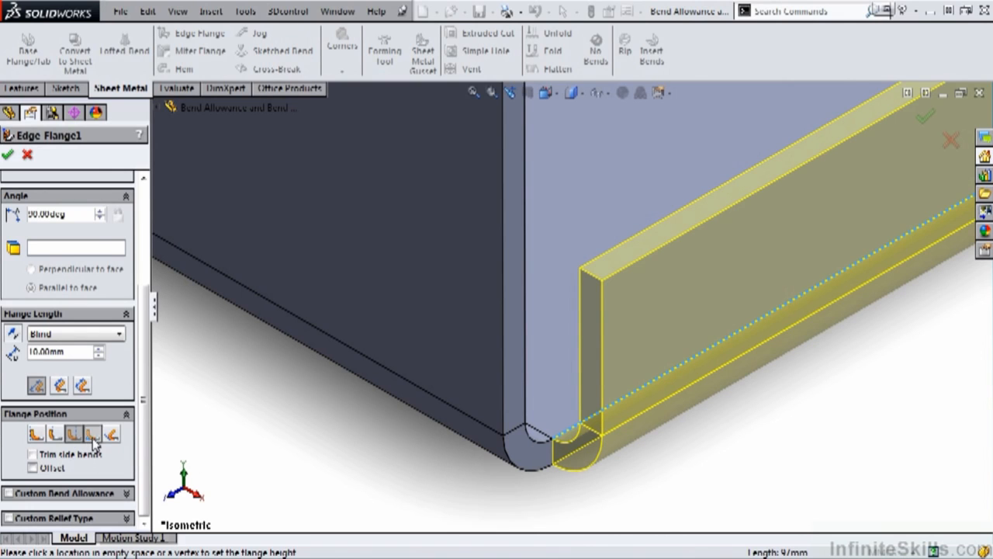
left_click(92, 436)
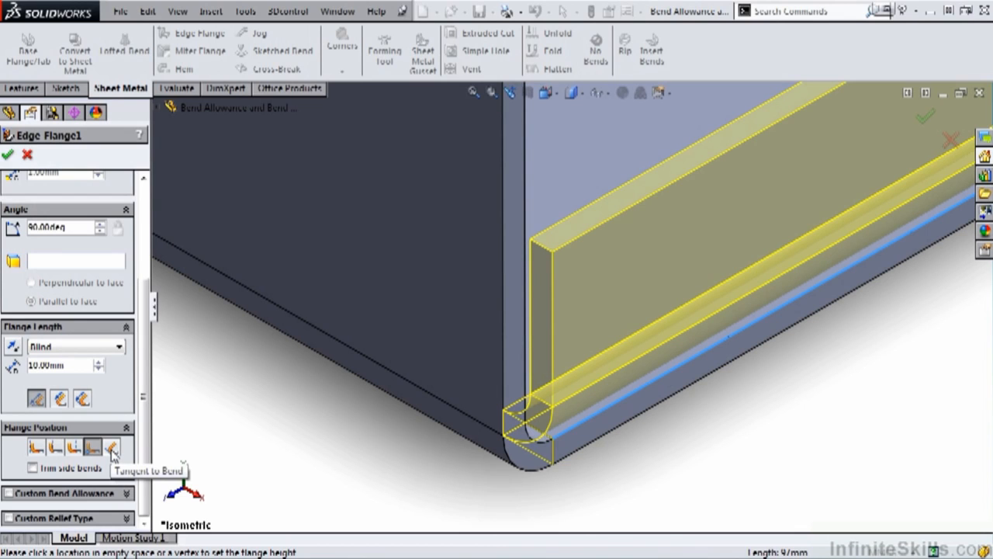
left_click(113, 450)
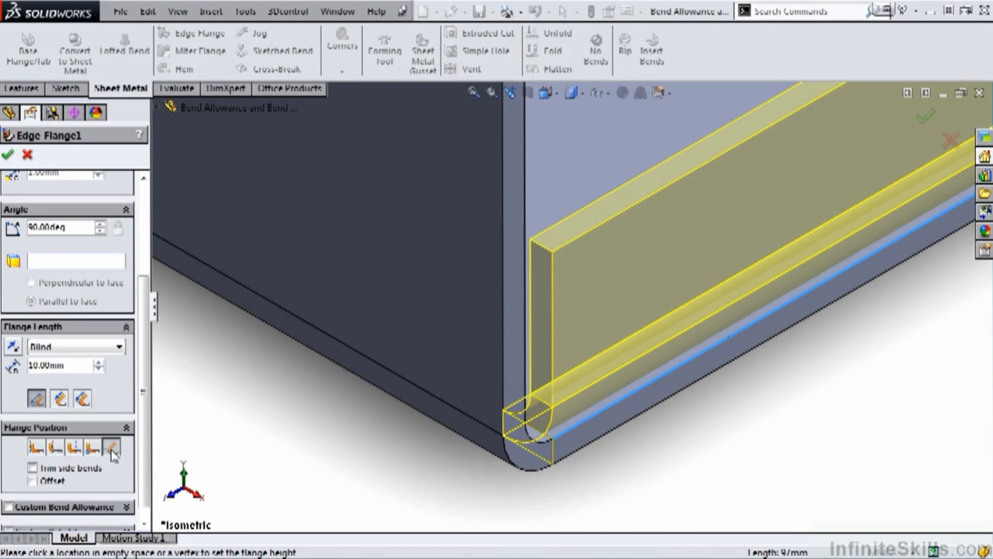
left_click(37, 448)
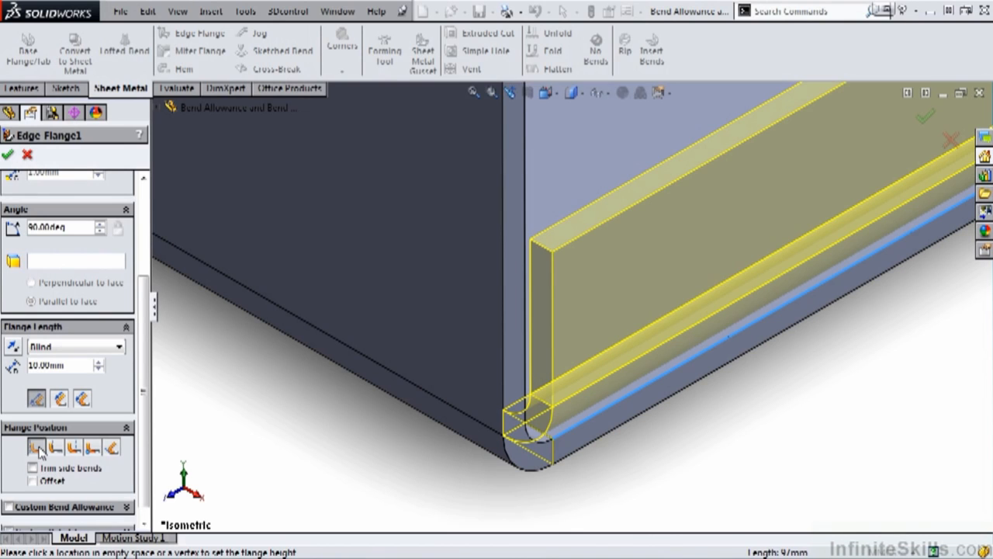
Enable the flange position offset, using Blind with a distance of 10 mm
scroll(261, 452, "up", 1)
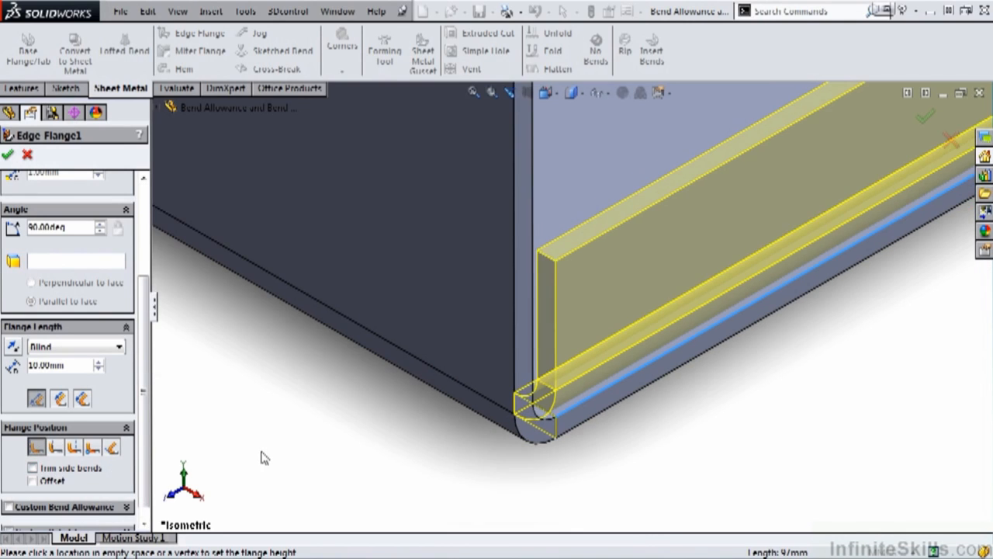
scroll(264, 456, "up", 2)
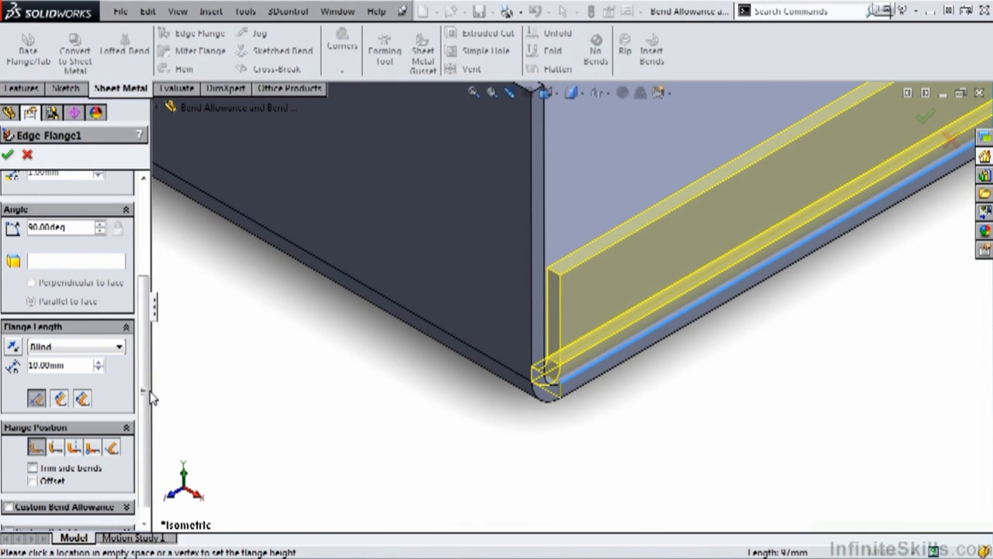
scroll(149, 405, "down", 1)
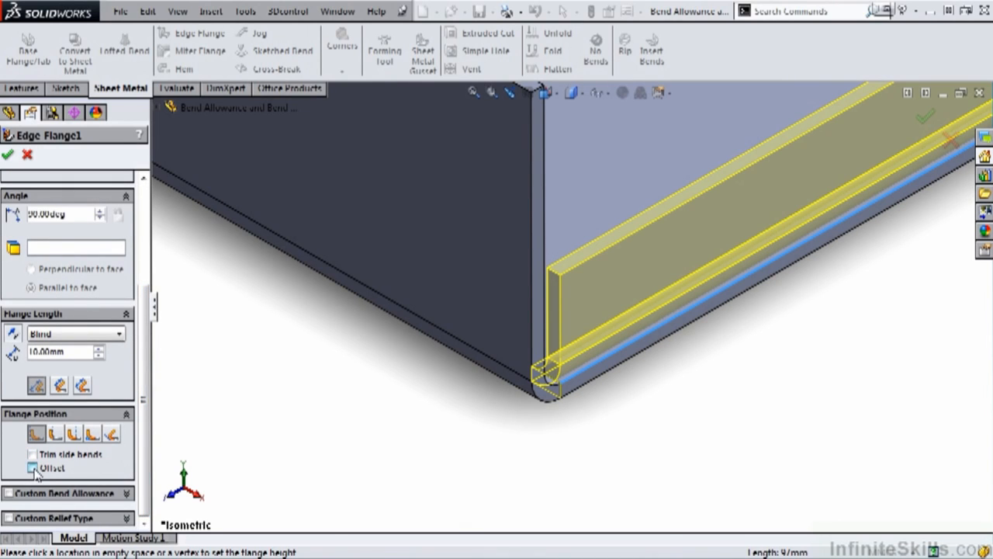
left_click(32, 468)
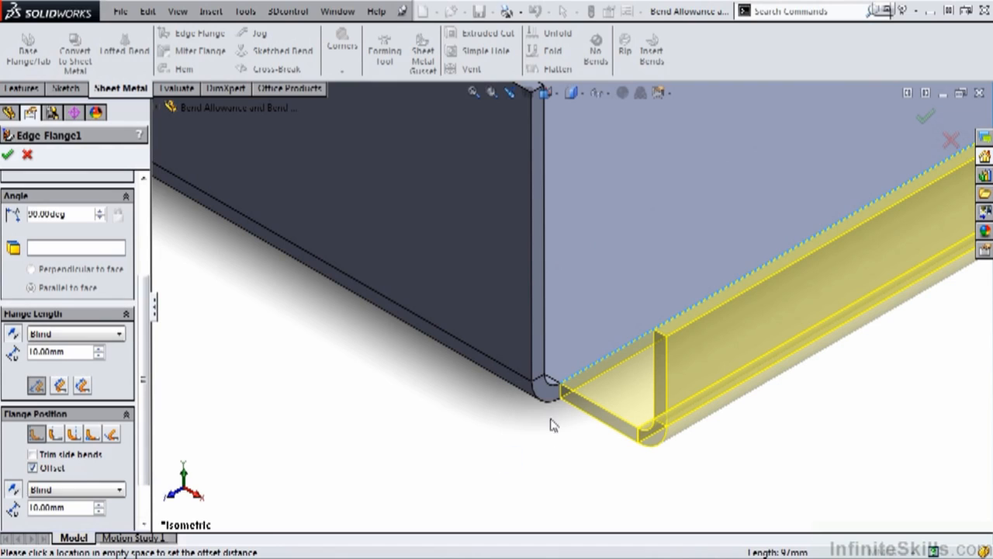
Try a flange position offset of 20 mm, and turn the offset off
left_click(99, 505)
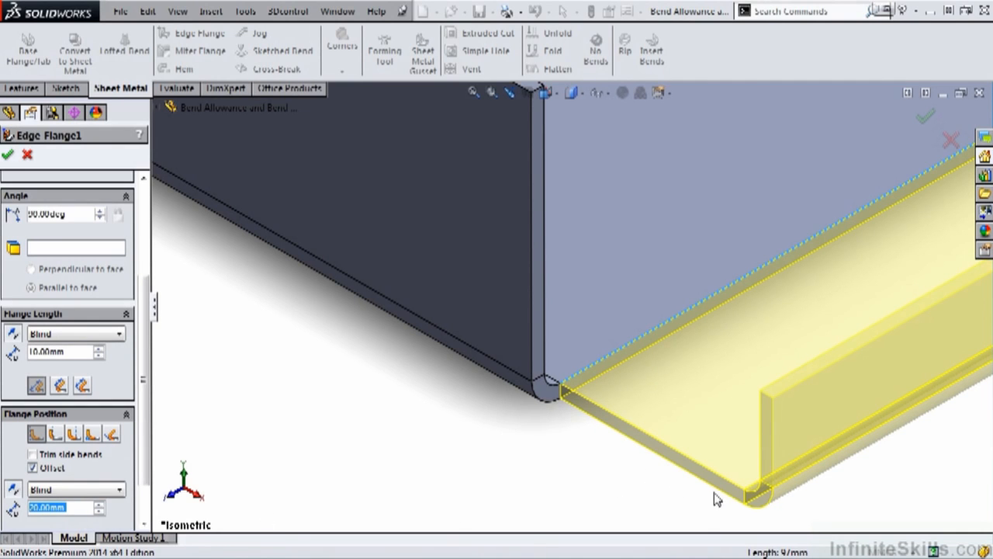
left_click(32, 467)
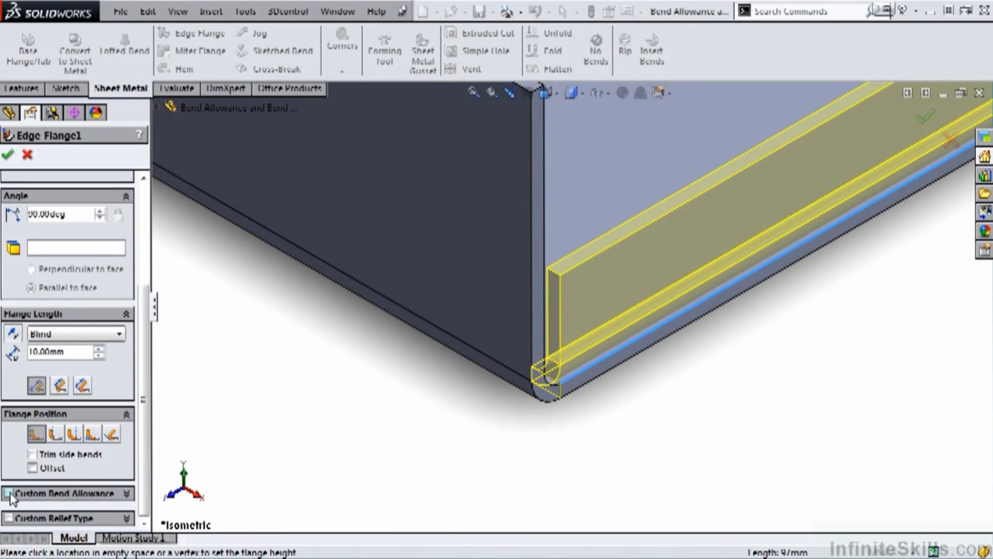
Enable a custom bend allowance with K-Factor 0.5 and a custom Rectangle relief with ratio 0.5, and accept the edge flange
left_click(10, 493)
scroll(143, 460, "down", 2)
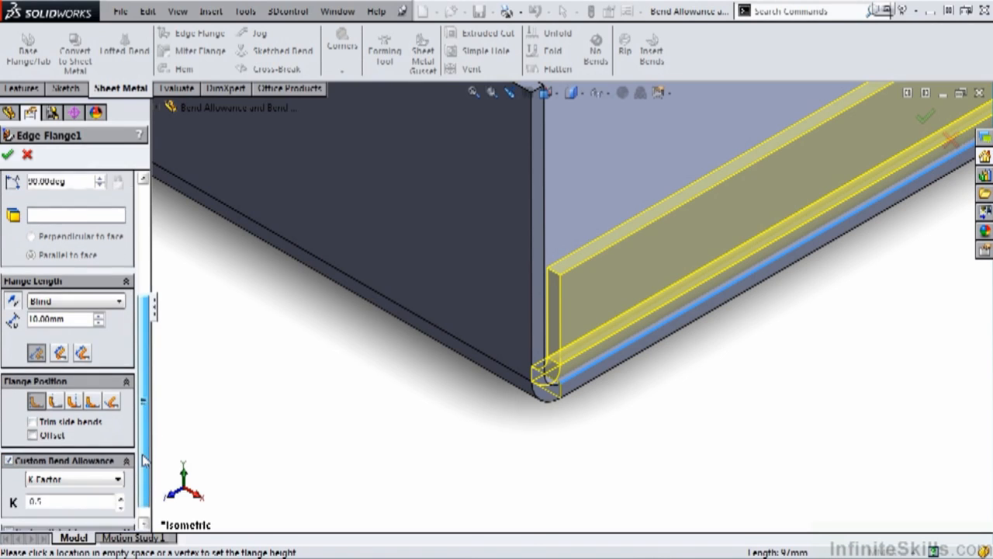
scroll(143, 461, "down", 1)
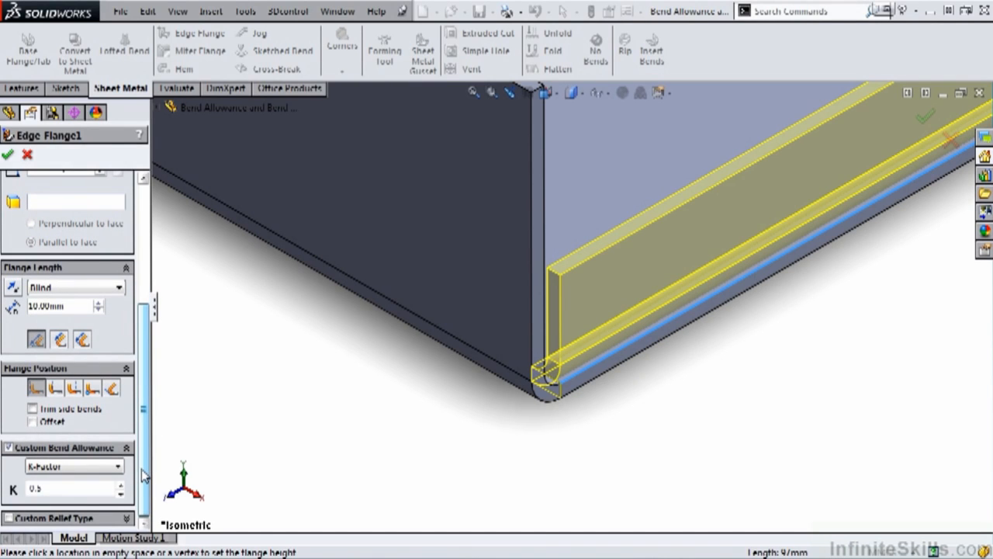
left_click(8, 518)
scroll(101, 481, "down", 3)
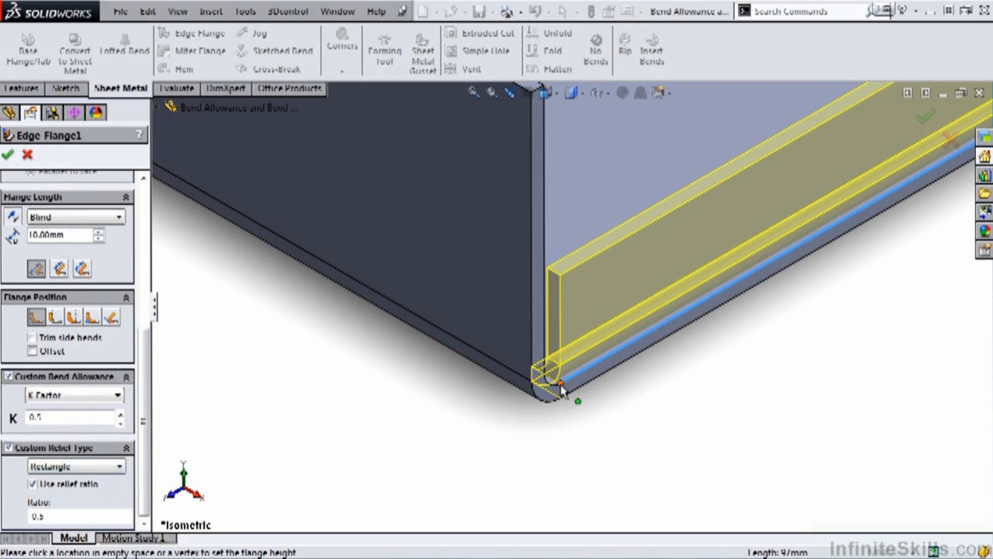
middle_click_drag(610, 412, 498, 281)
scroll(600, 395, "up", 1)
scroll(595, 397, "down", 1)
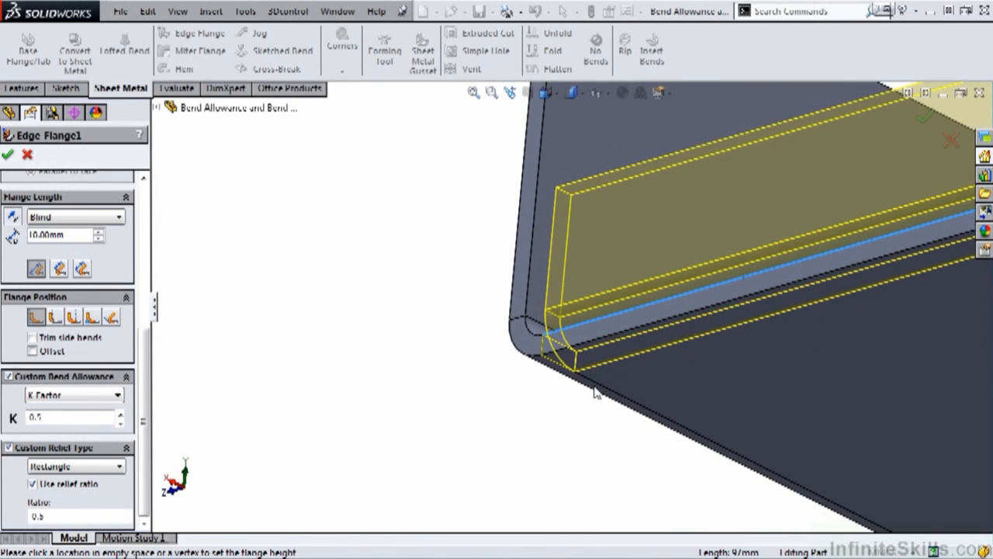
left_click(8, 155)
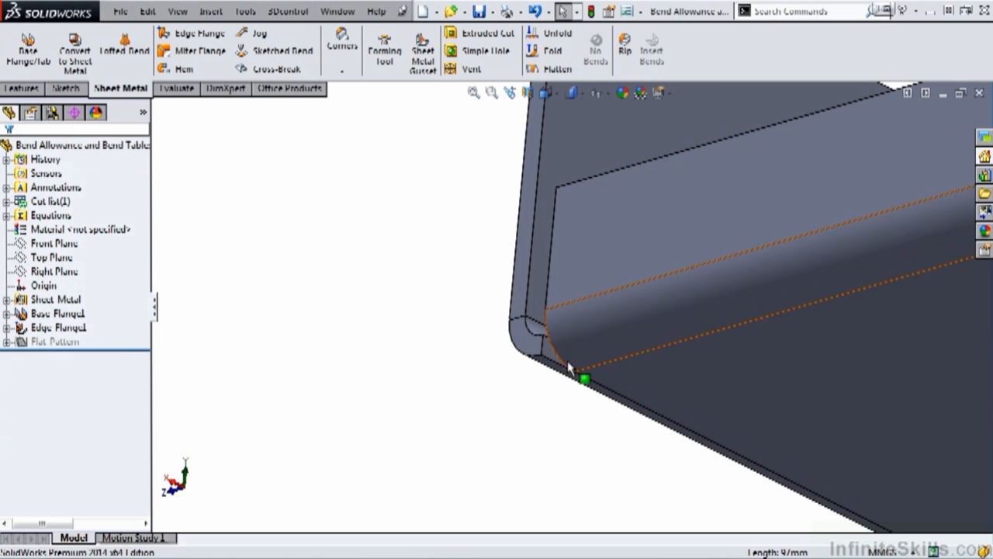
Edit the existing edge flange to enable Trim side bends, and accept the change
scroll(535, 384, "down", 1)
middle_click_drag(545, 363, 588, 393)
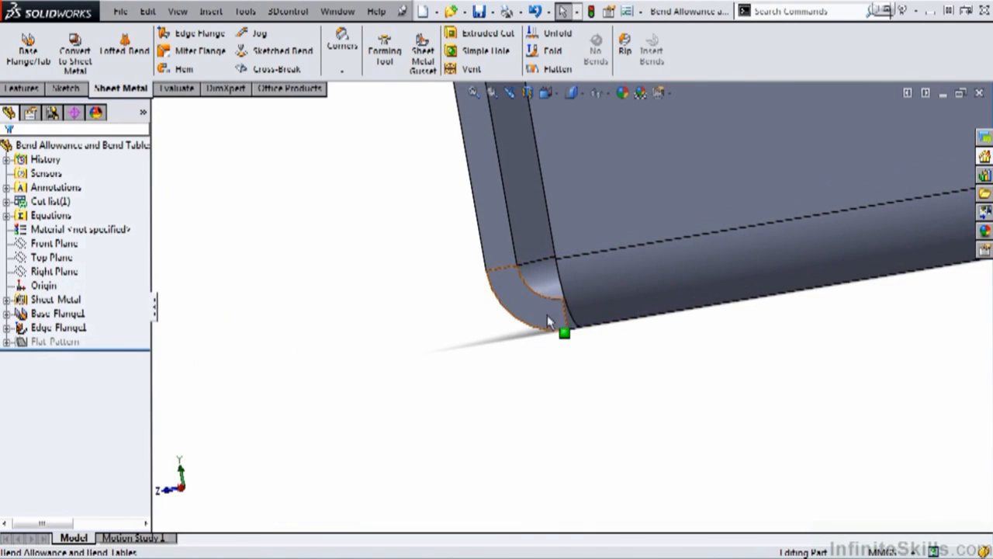
middle_click_drag(567, 348, 625, 310)
middle_click_drag(578, 279, 601, 297)
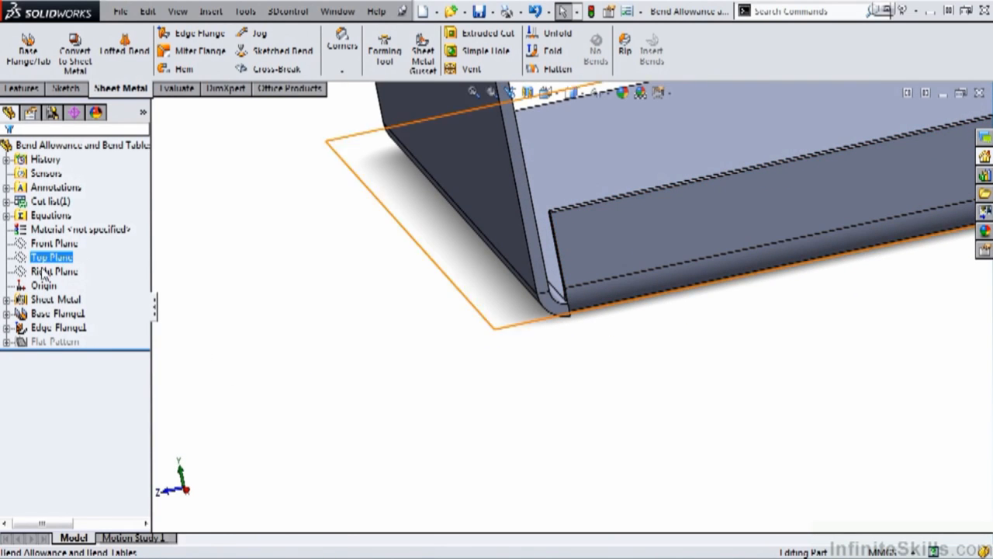
left_click(59, 328)
right_click(60, 328)
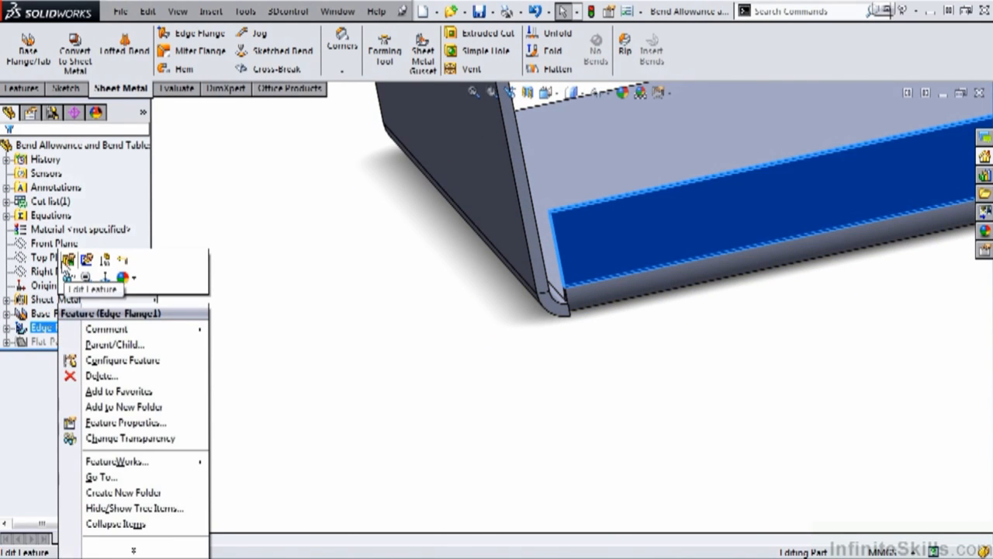
left_click(71, 262)
left_click_drag(147, 263, 146, 419)
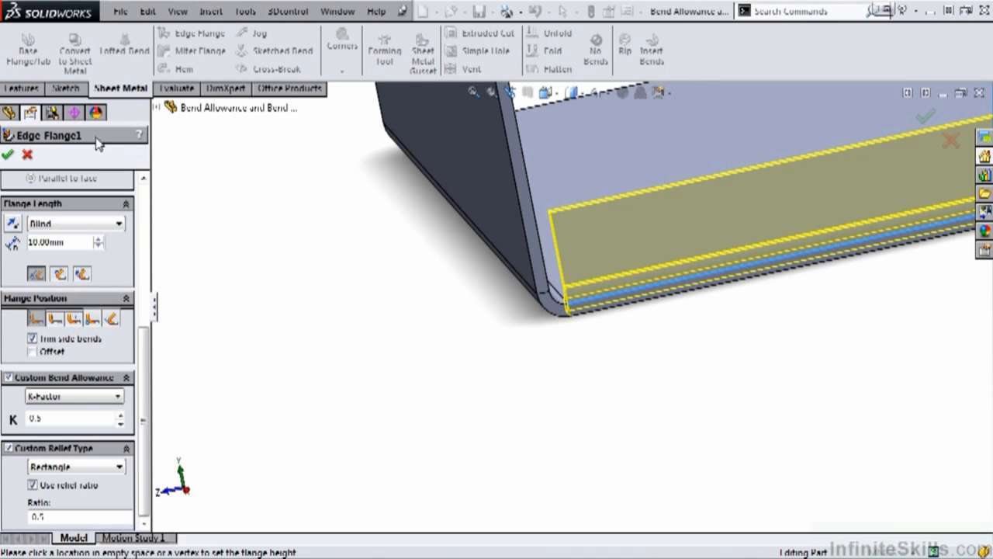
left_click(8, 155)
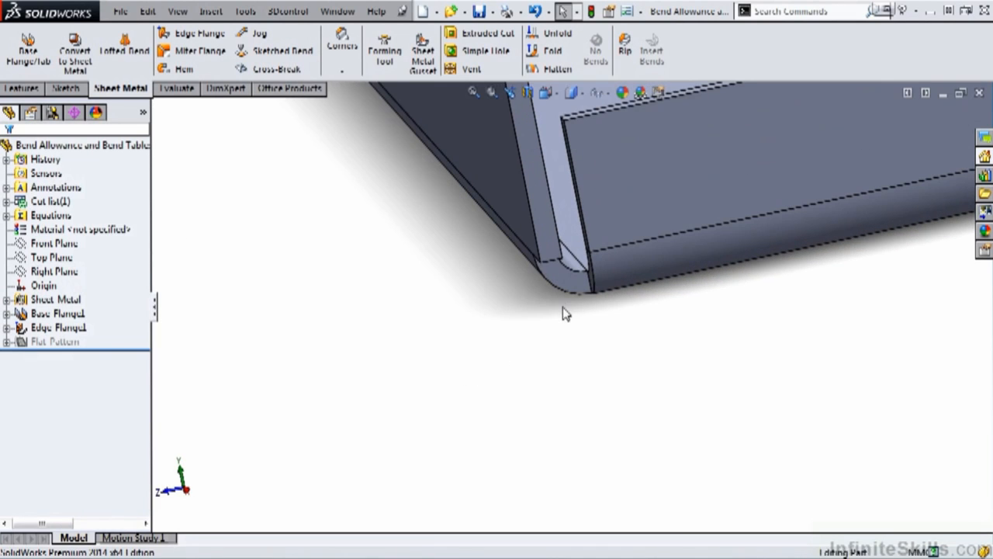
Try a second edge flange on the open end's bottom edge and the vertical end edges of both side walls
scroll(570, 298, "down", 5)
middle_click_drag(586, 238, 586, 295)
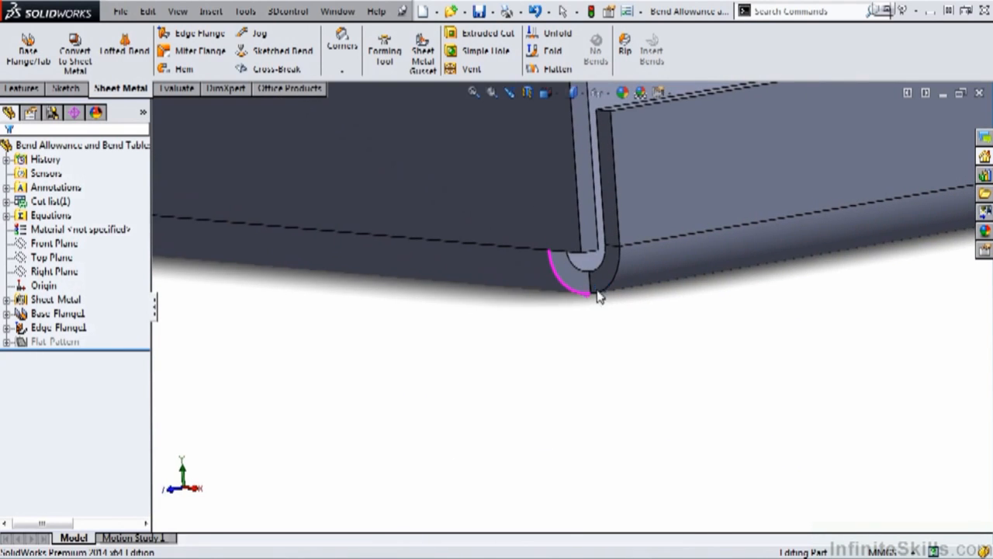
scroll(594, 295, "up", 8)
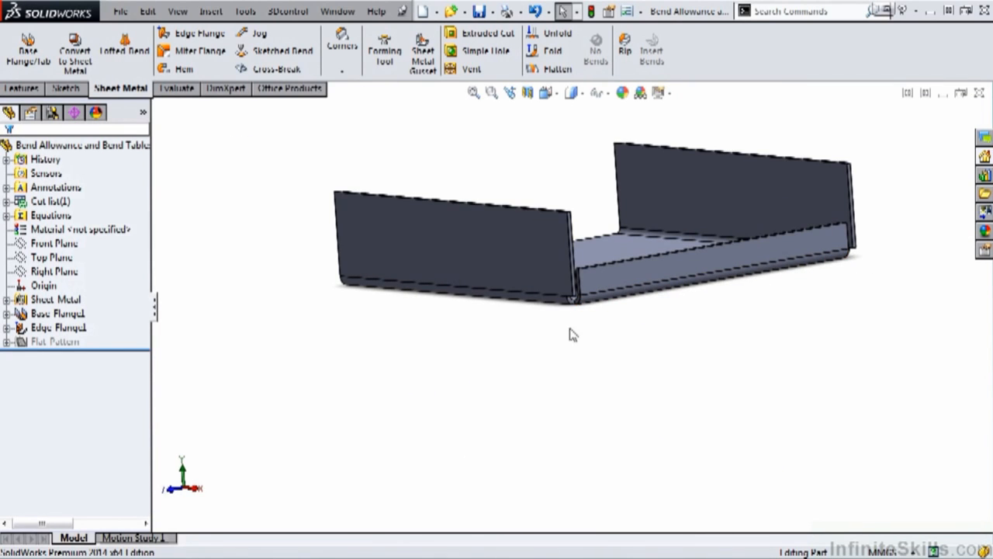
middle_click_drag(446, 311, 583, 277)
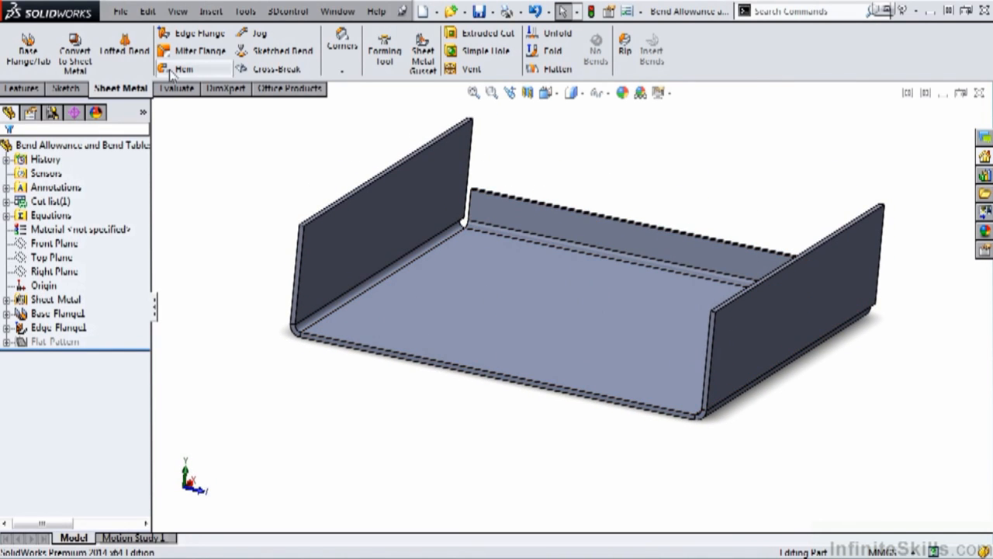
left_click(191, 40)
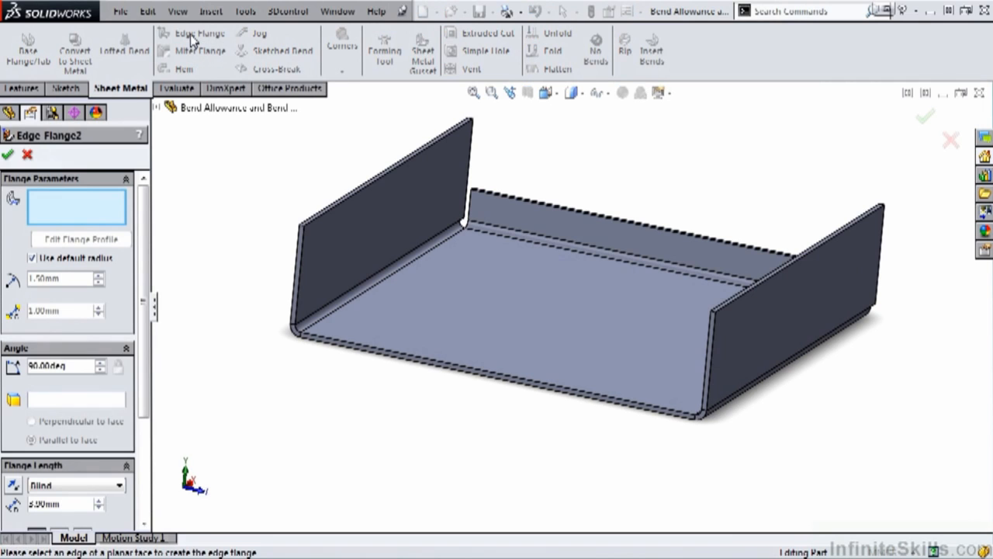
left_click(468, 370)
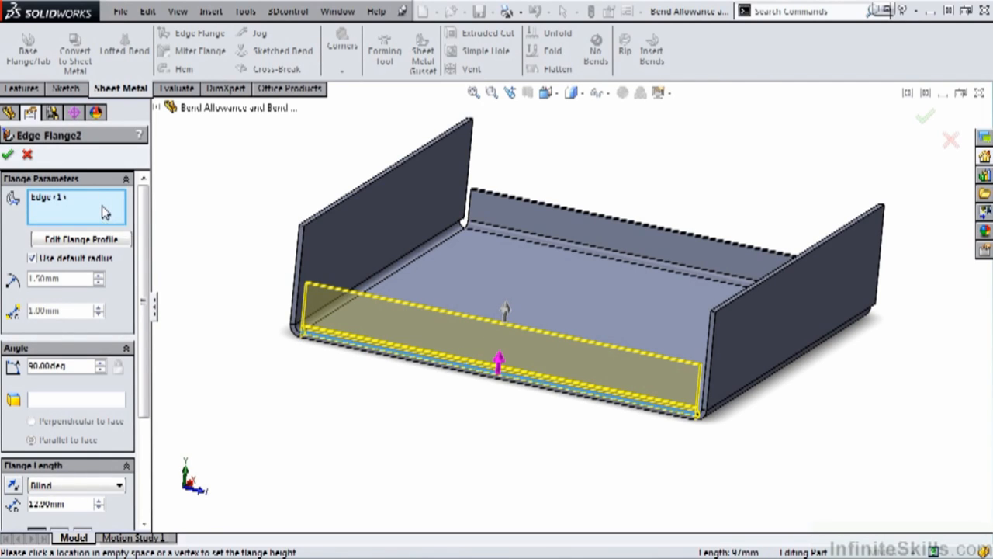
left_click(305, 253)
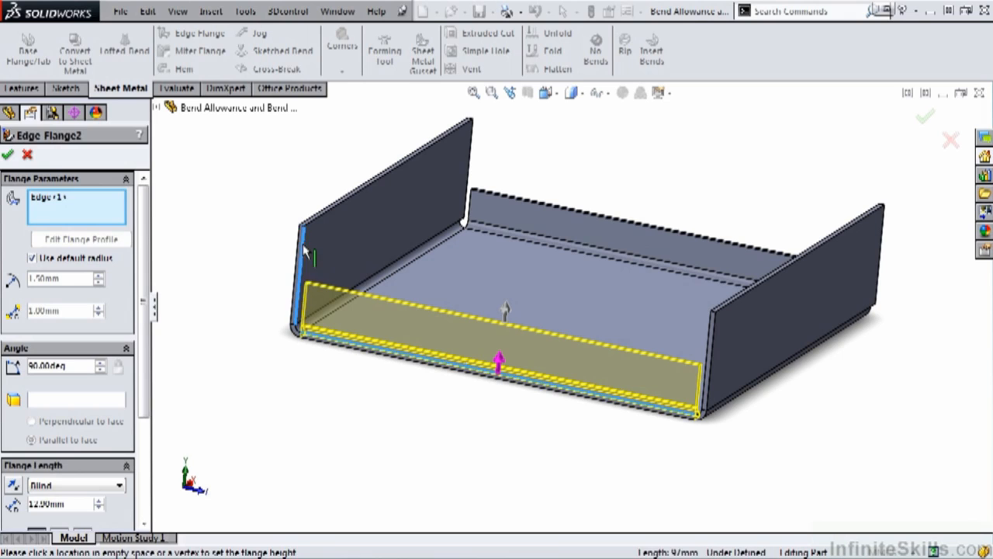
left_click(711, 334)
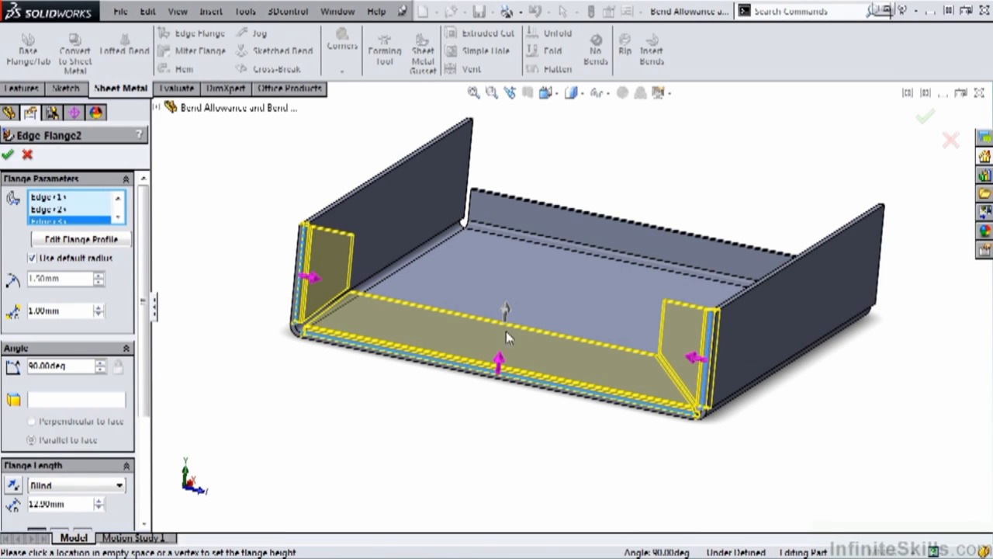
scroll(435, 329, "down", 4)
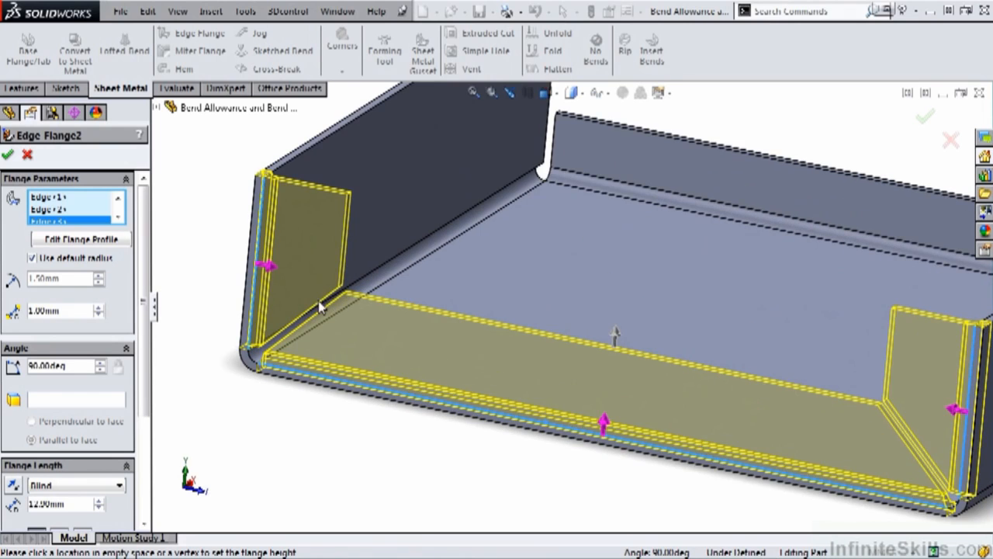
scroll(431, 339, "up", 1)
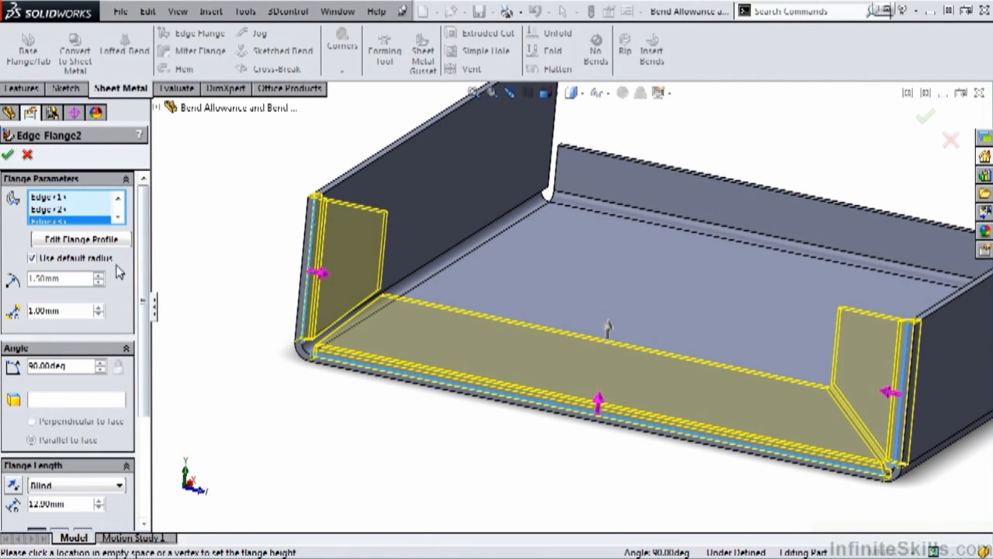
Try a gap distance of 2 mm between the three flanges, and return it to 1 mm
left_click_drag(70, 311, 27, 318)
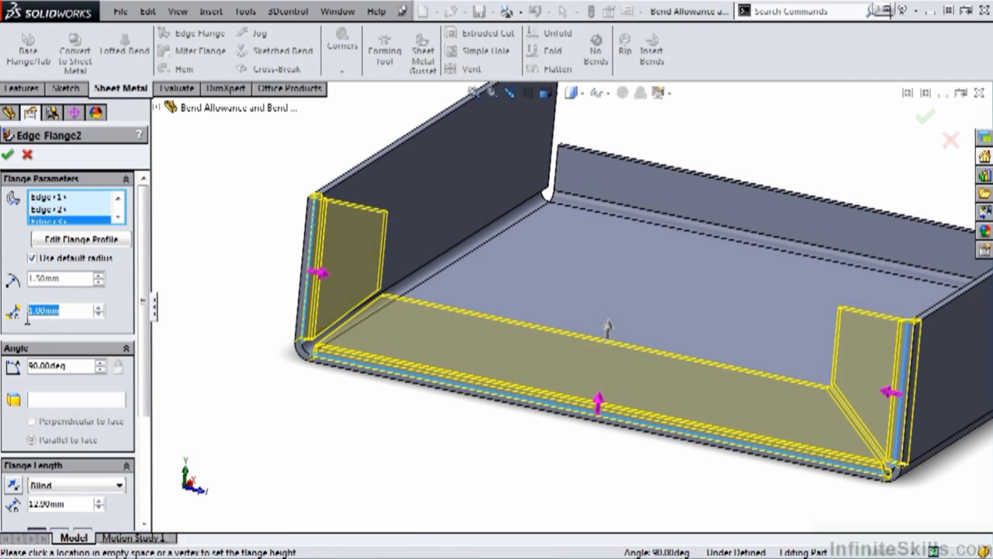
left_click(99, 308)
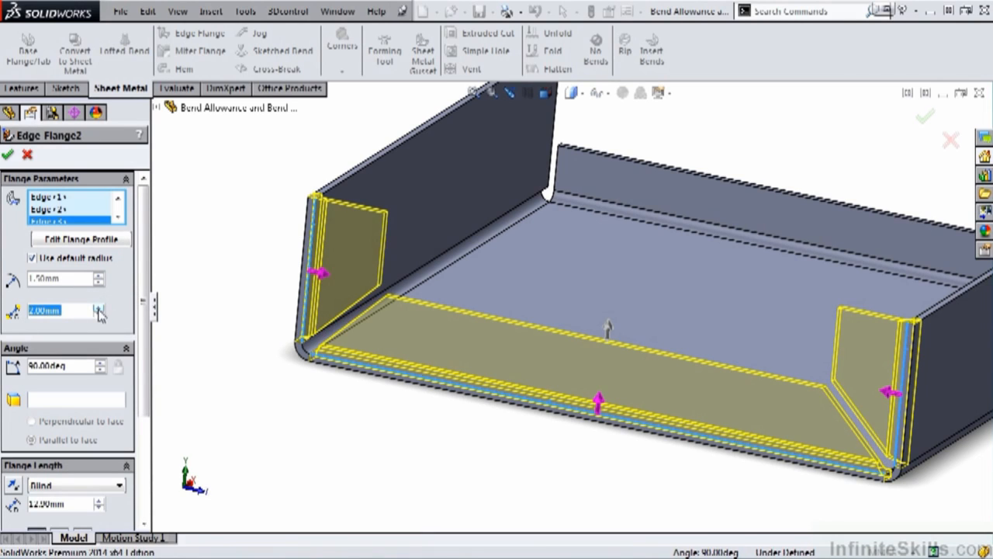
left_click(99, 314)
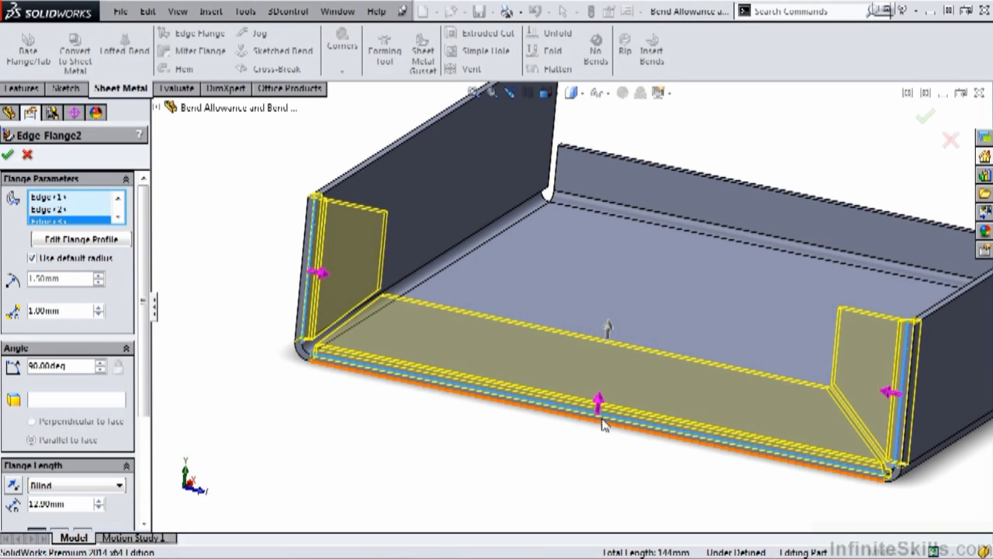
Try reversing a side wall's flange direction and lengthening the three flanges to 21.90 mm, and cancel the edge flange
left_click(892, 396)
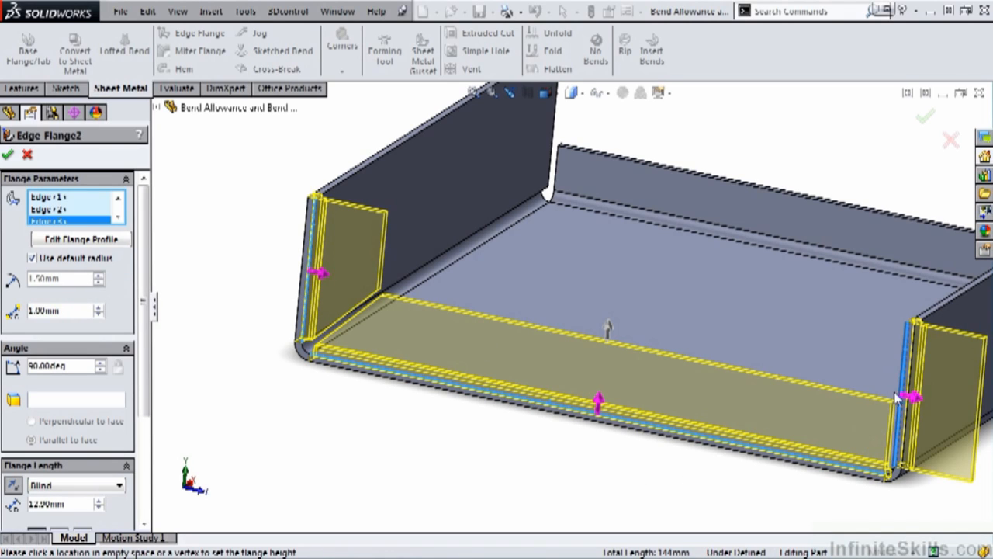
left_click(911, 398)
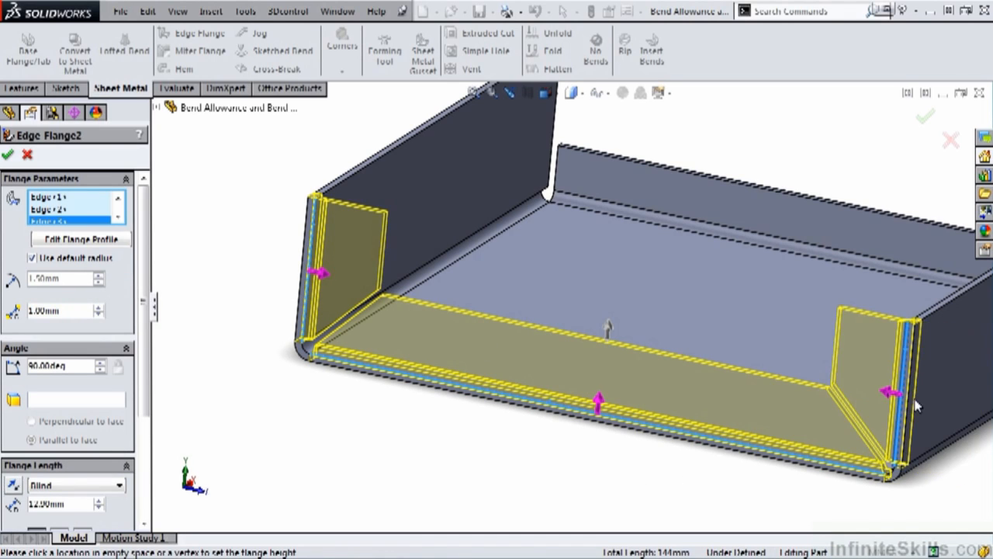
left_click(599, 400)
left_click(597, 429)
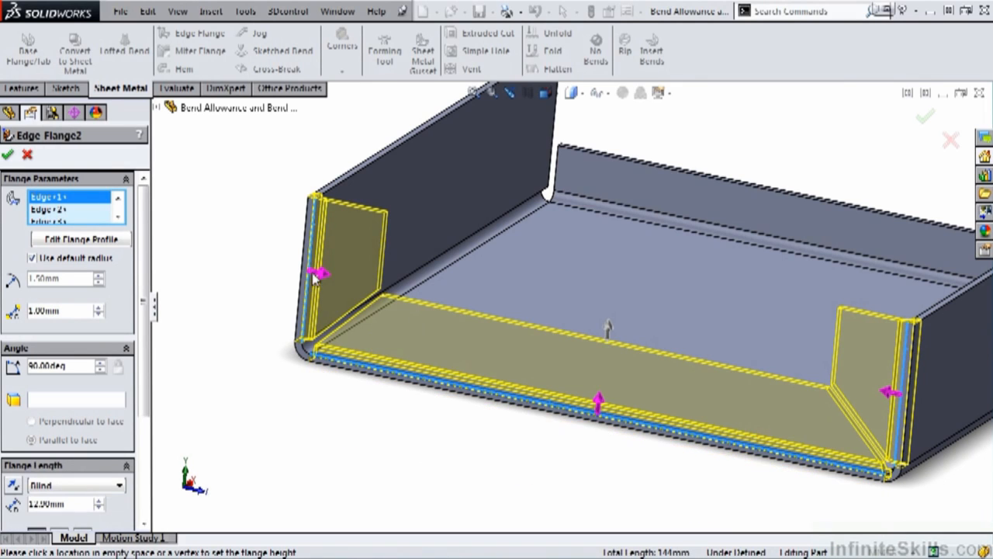
left_click(317, 271)
left_click(299, 269)
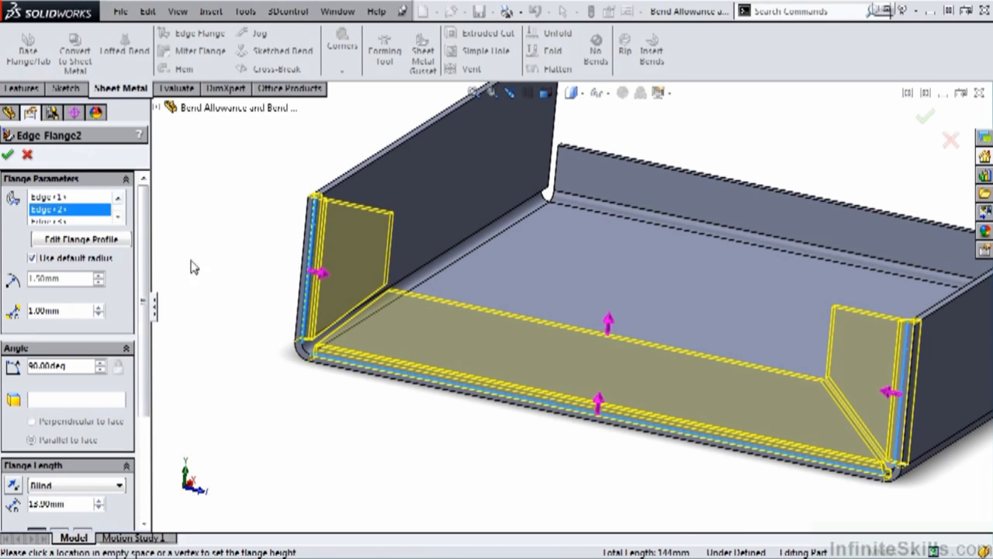
left_click(235, 310)
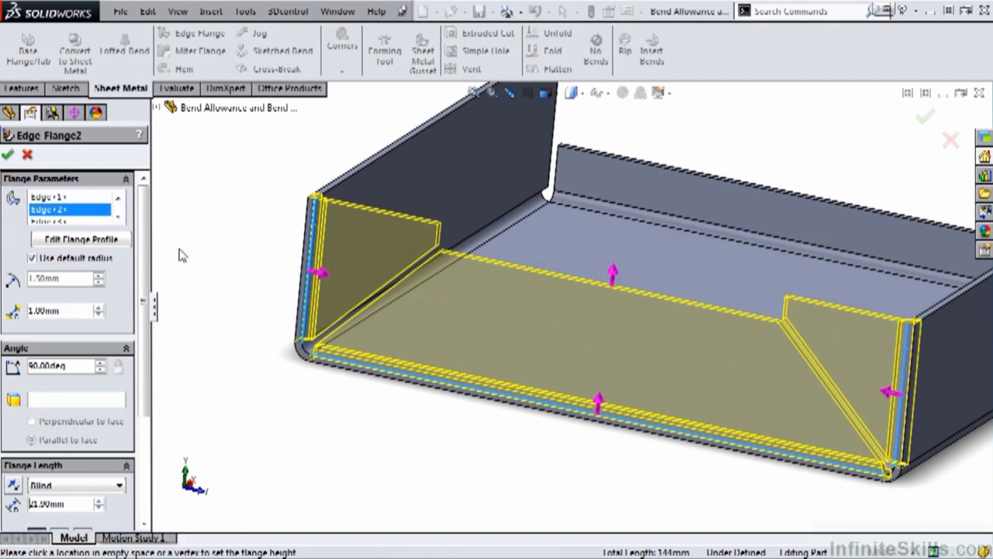
left_click(27, 154)
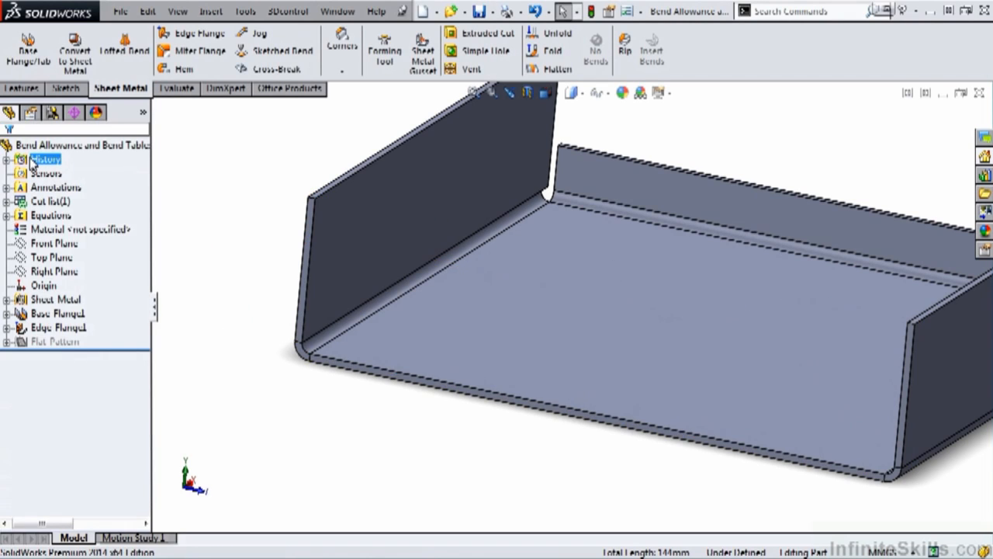
Start an edge flange on the open end's bottom edge only, with a Blind length of 20 mm
left_click(187, 37)
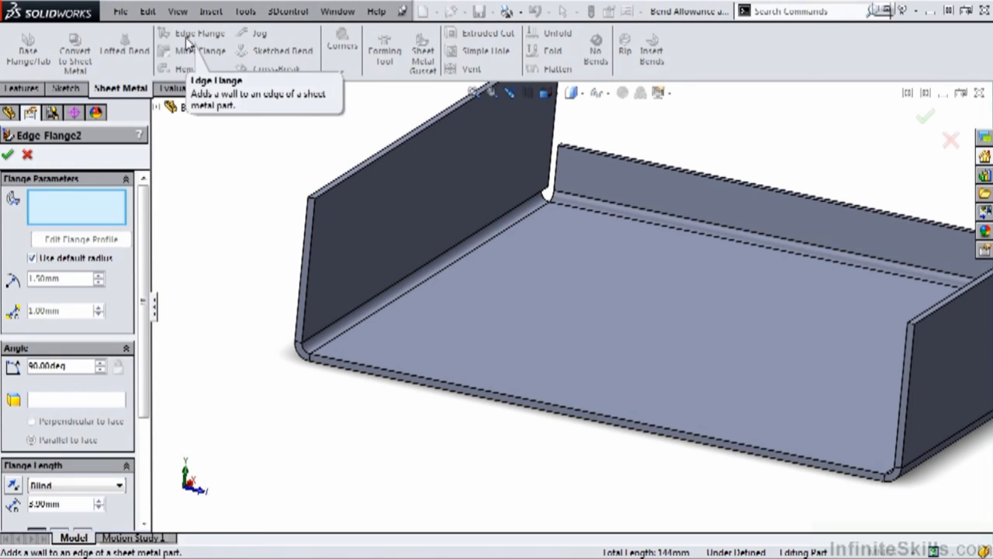
left_click(513, 394)
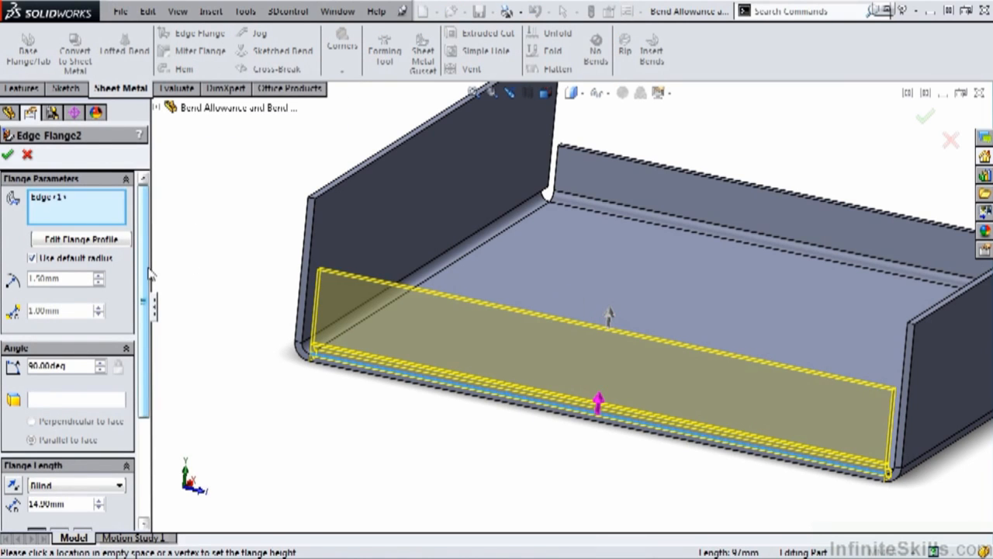
scroll(86, 367, "down", 3)
double_click(85, 368)
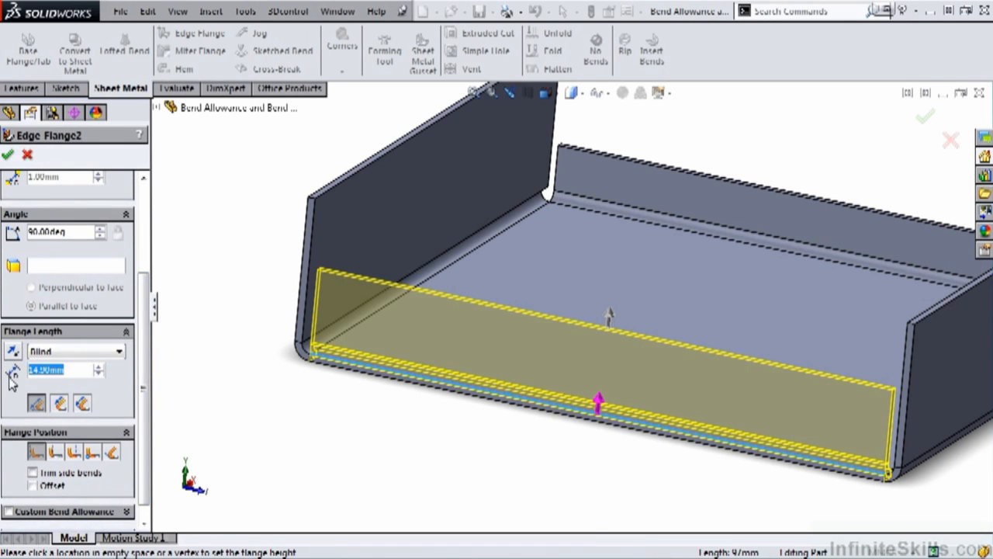
type("20")
key("Return")
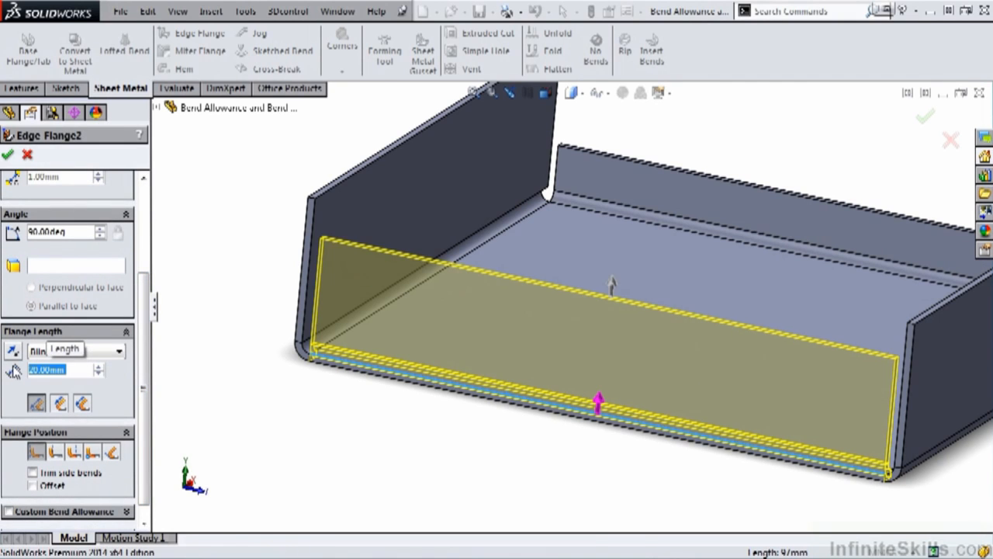
left_click_drag(147, 332, 148, 230)
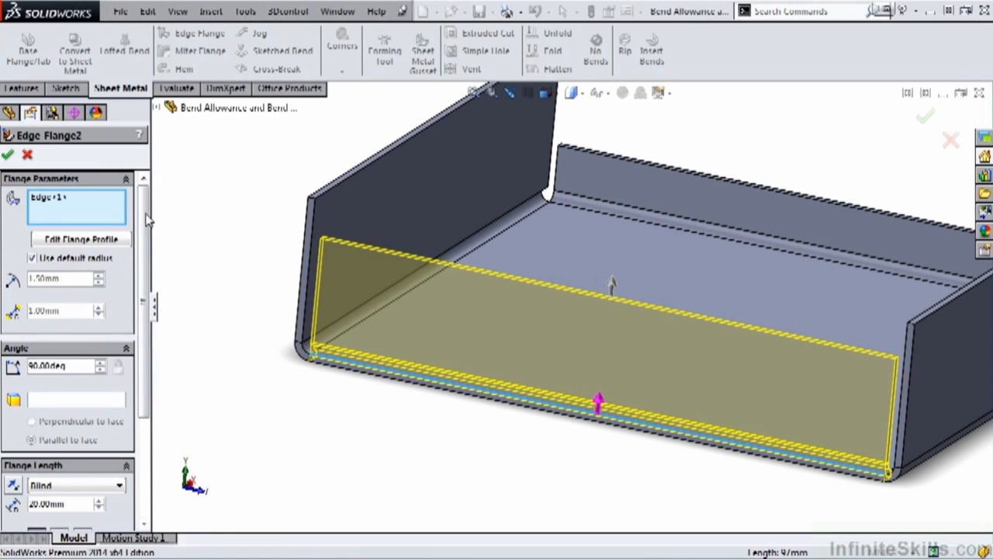
Try editing the edge flange's profile by moving one side line inward to about 22 mm from the adjacent side wall's outer edge
left_click(84, 241)
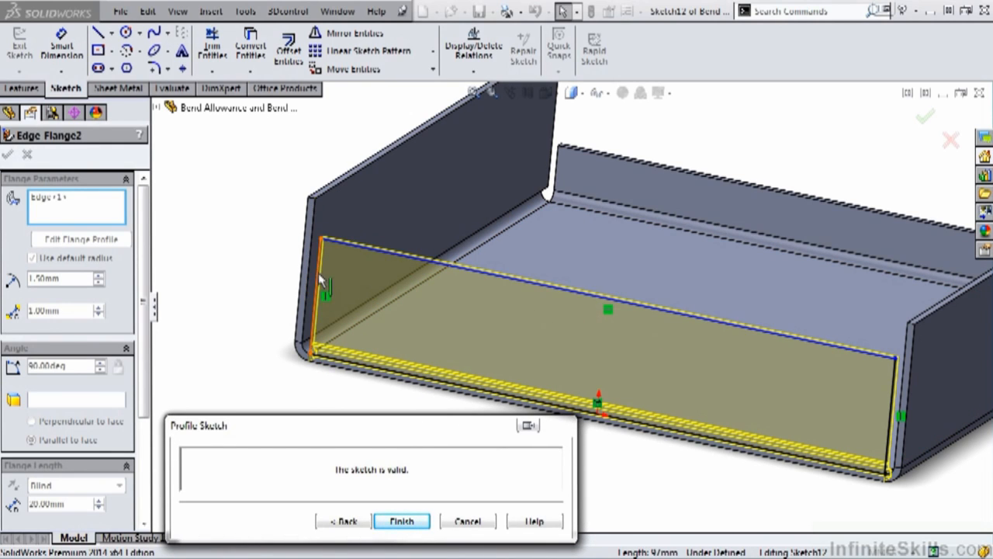
left_click_drag(319, 275, 375, 295)
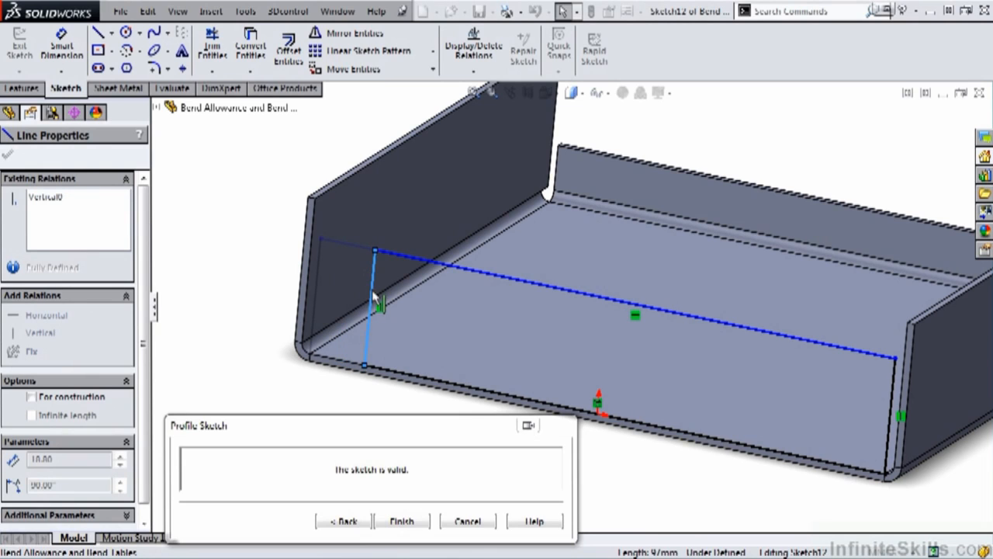
left_click_drag(375, 295, 443, 315)
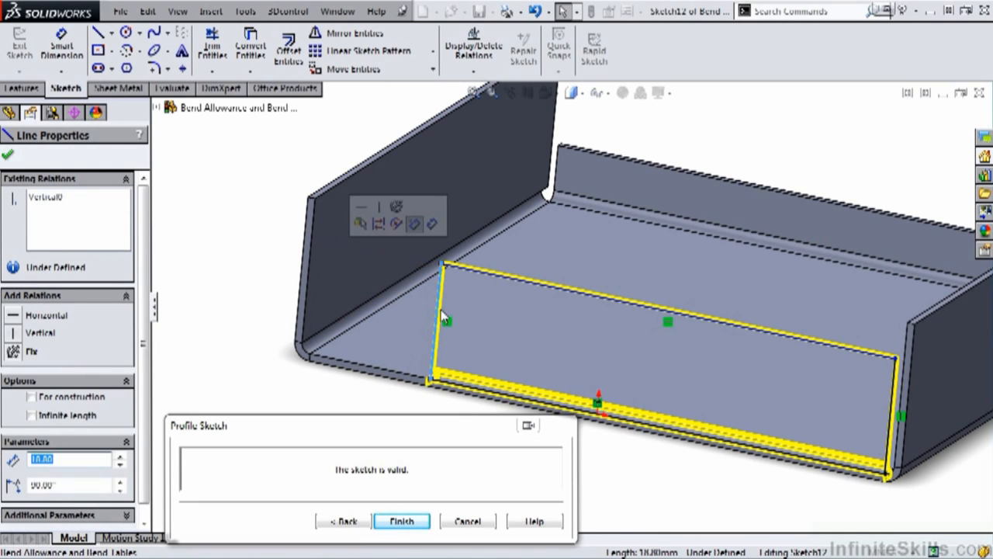
Dimension the moved profile line at 20 mm from the side wall's vertical end edge
left_click(61, 48)
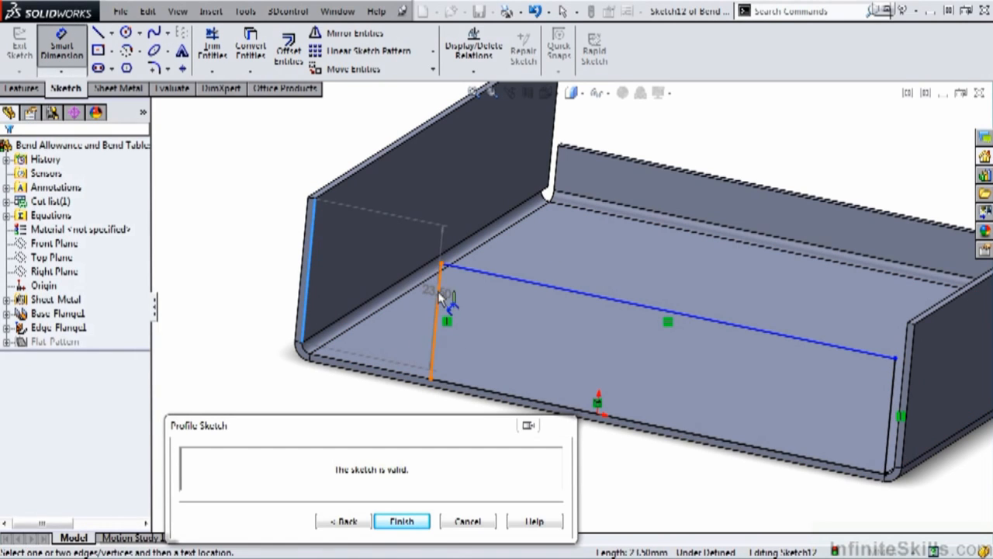
left_click(439, 292)
left_click(400, 223)
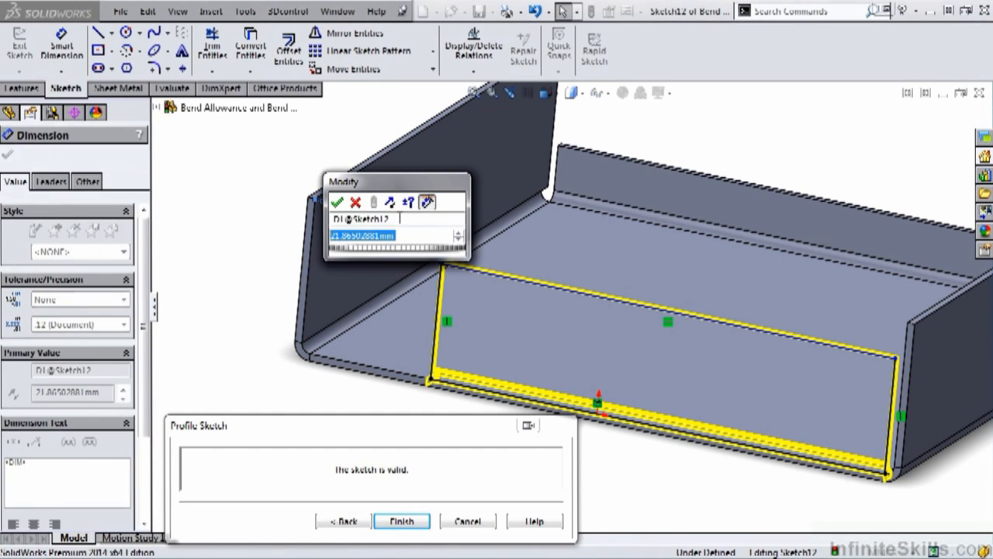
type("20")
left_click(338, 203)
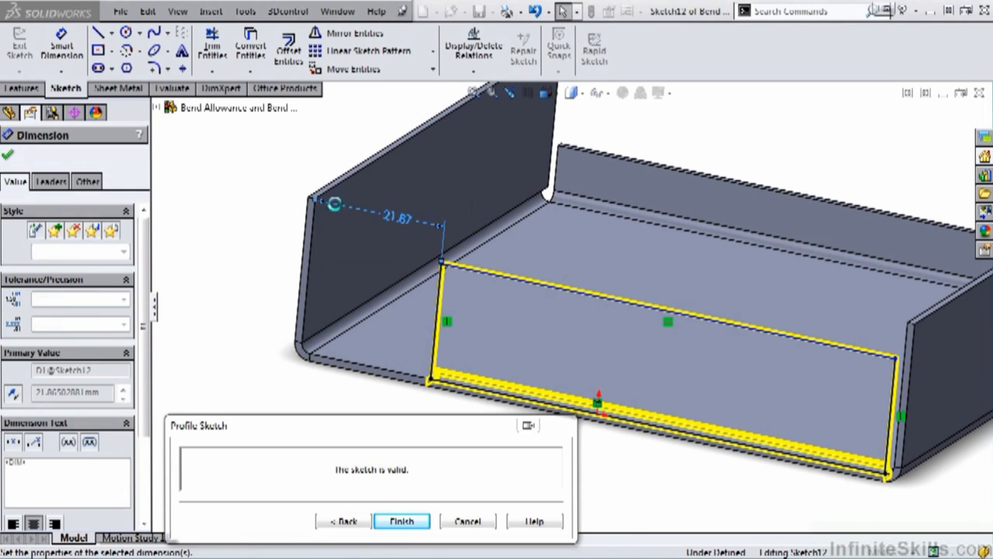
Try cutting off the profile's opposite upper corner with an angled line and trimming the excess, and cancel the edge flange
left_click(99, 35)
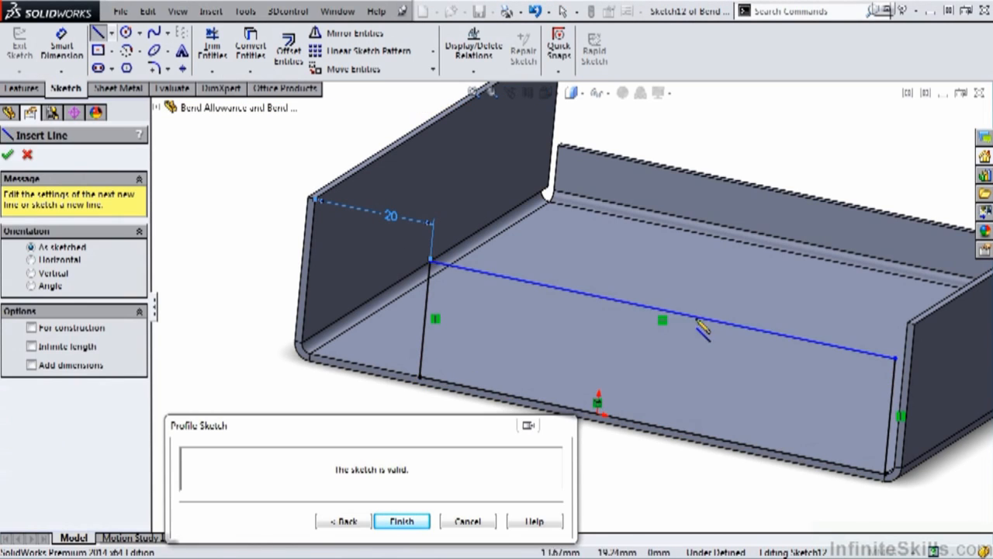
left_click(789, 338)
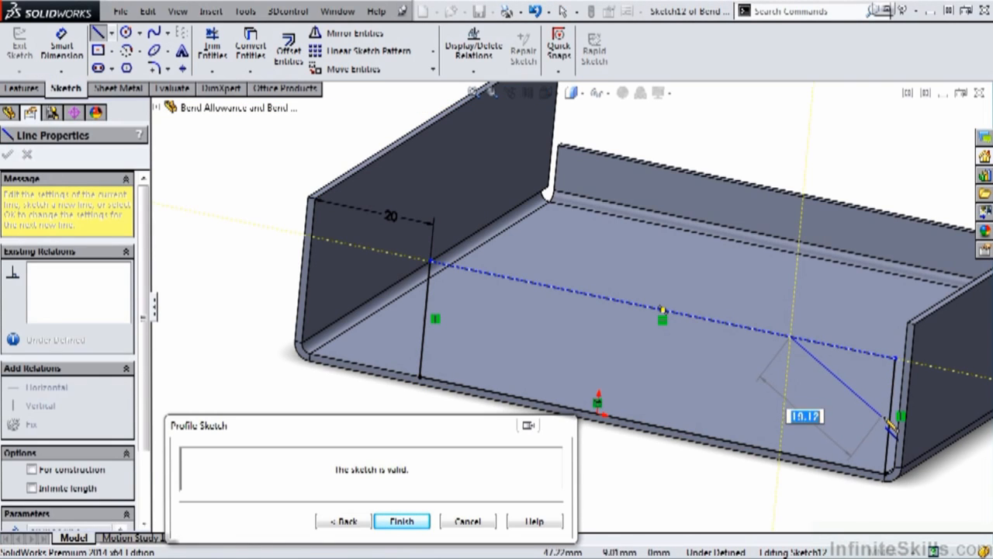
left_click(897, 402)
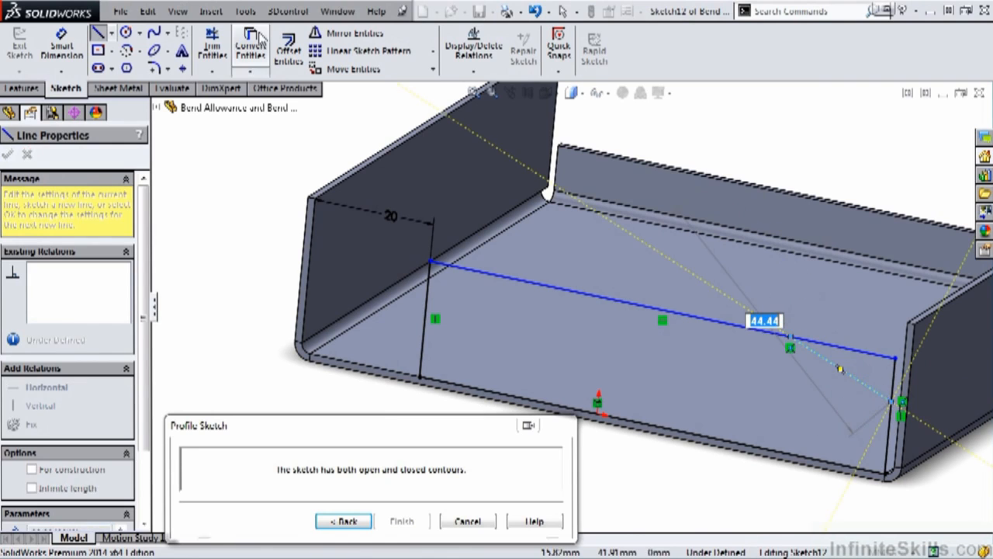
left_click(212, 45)
left_click(853, 349)
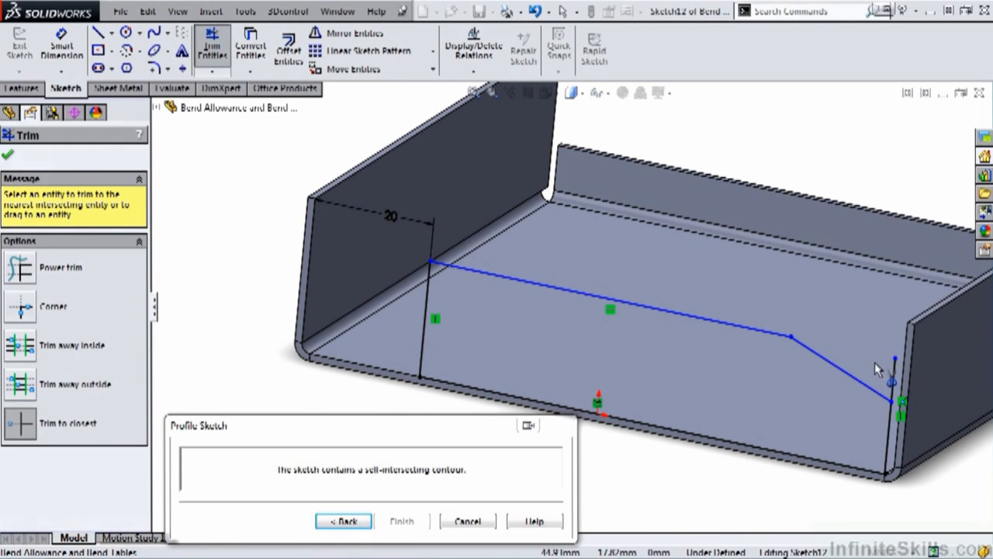
left_click(895, 380)
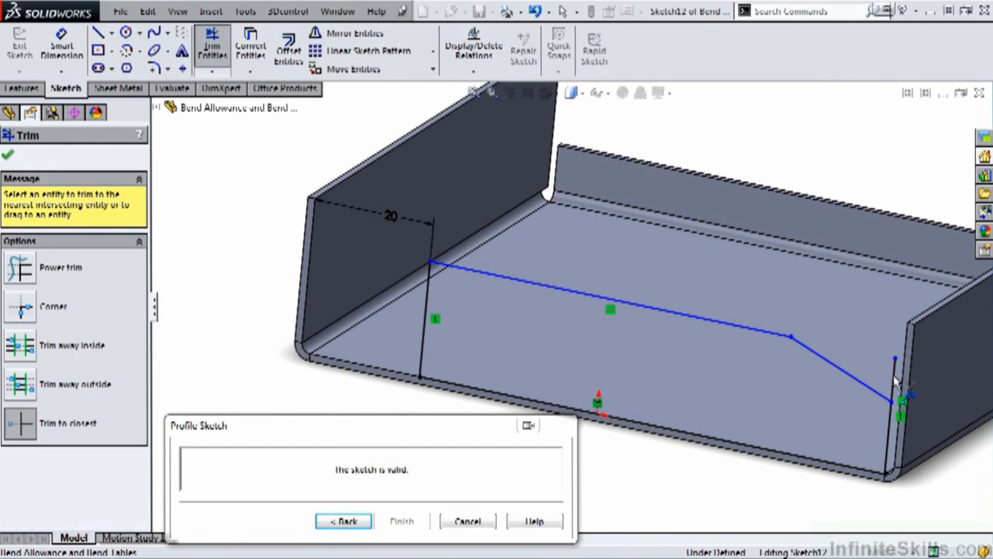
left_click(212, 45)
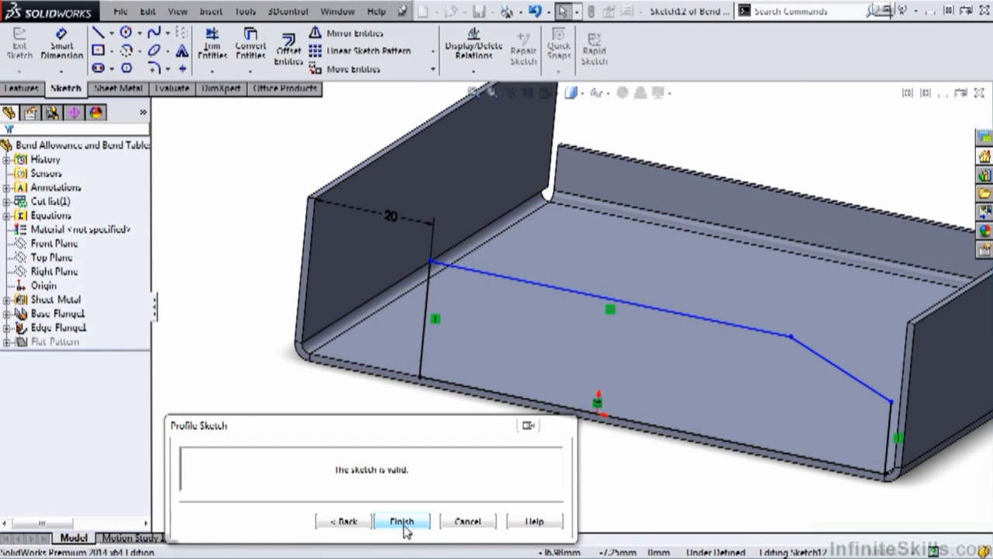
left_click(347, 521)
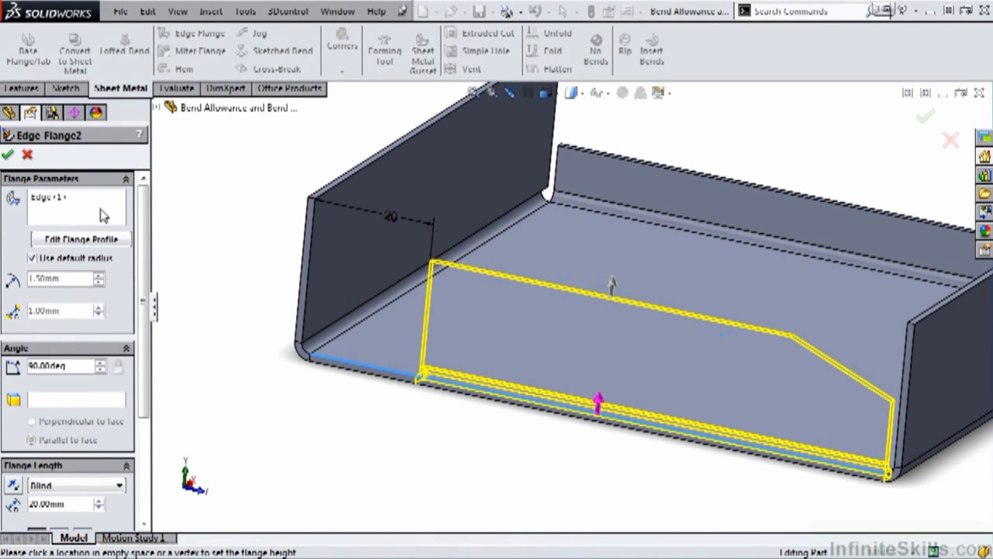
left_click(27, 155)
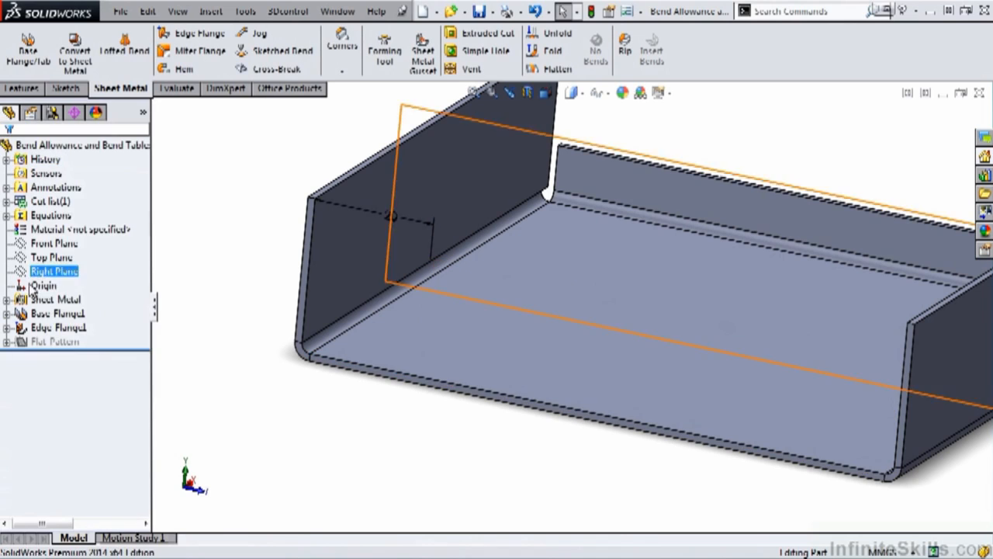
Add an edge flange on the open end's bottom edge with a Blind length of 10 mm and trimmed side bends
left_click(189, 34)
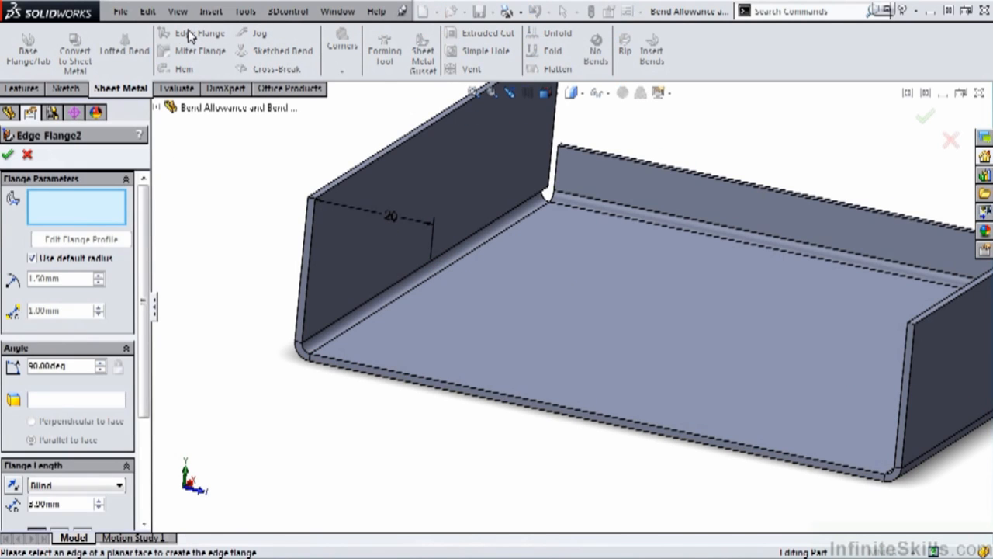
left_click(497, 390)
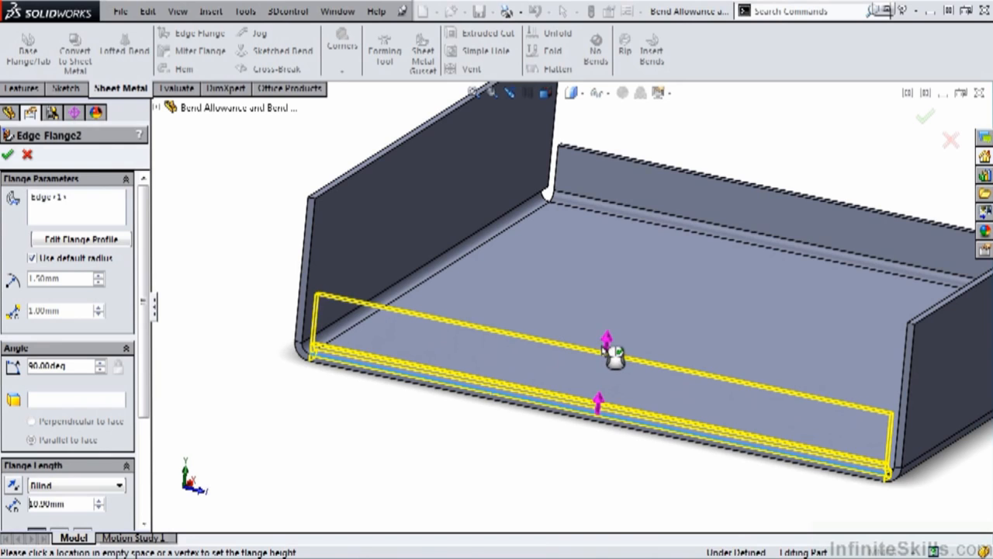
left_click(607, 346)
scroll(152, 380, "down", 3)
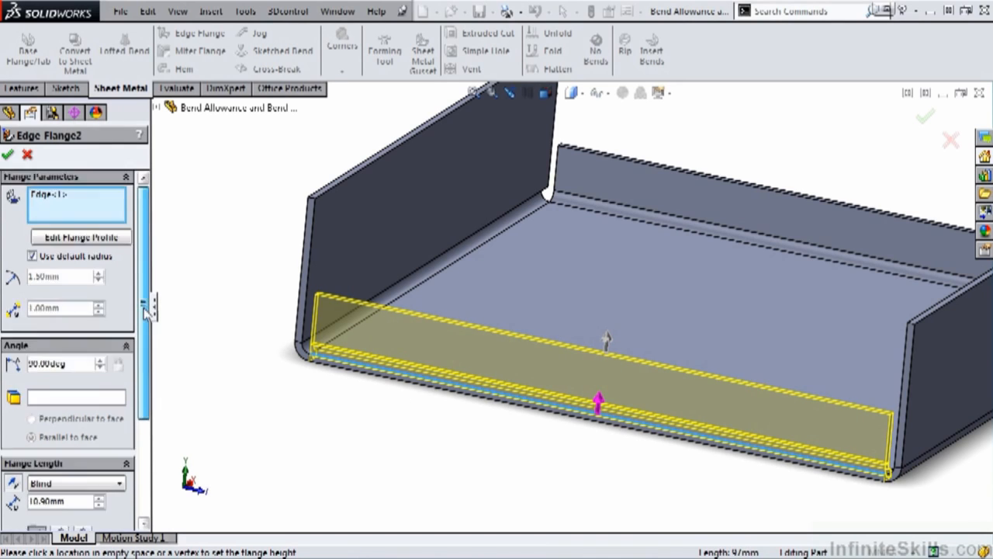
scroll(151, 380, "down", 2)
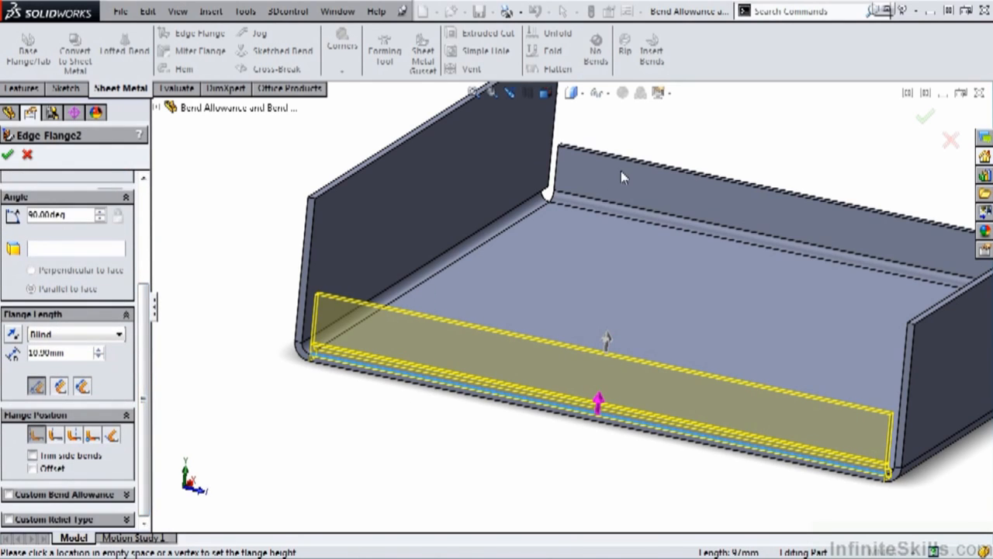
double_click(54, 352)
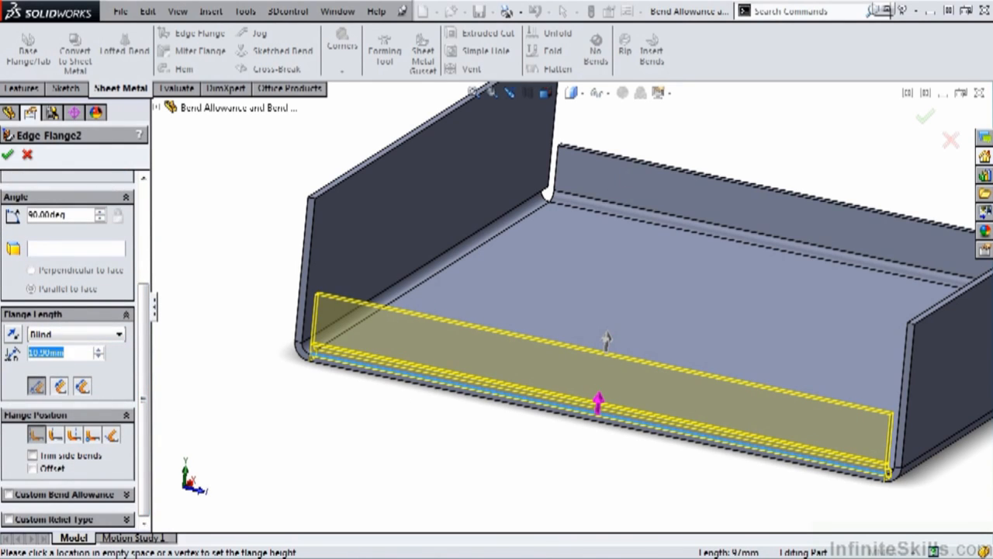
type("10")
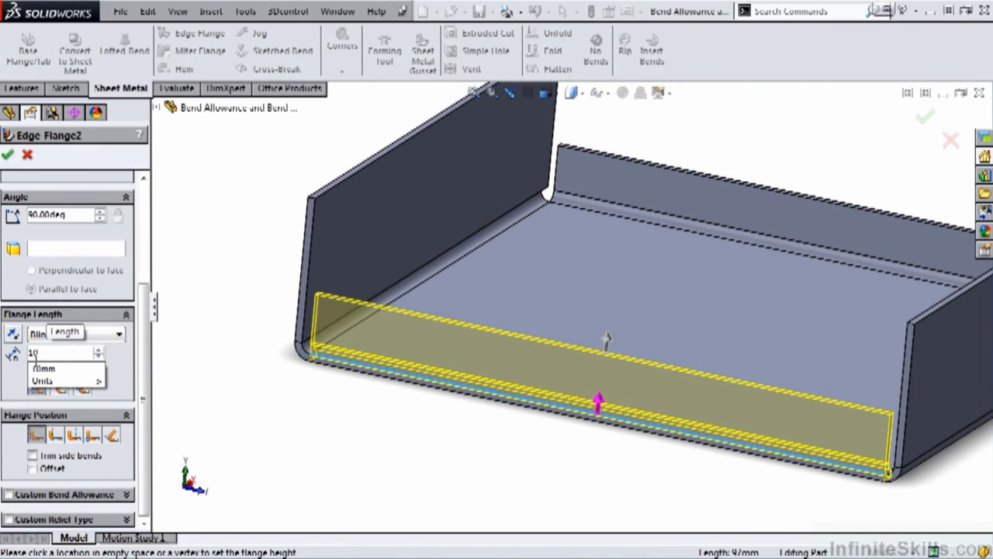
key("Return")
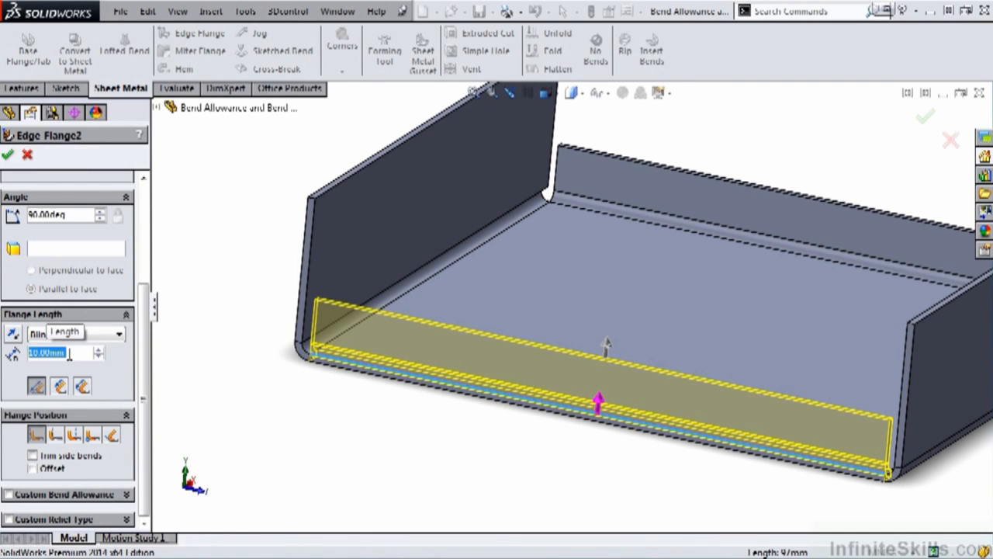
left_click(33, 456)
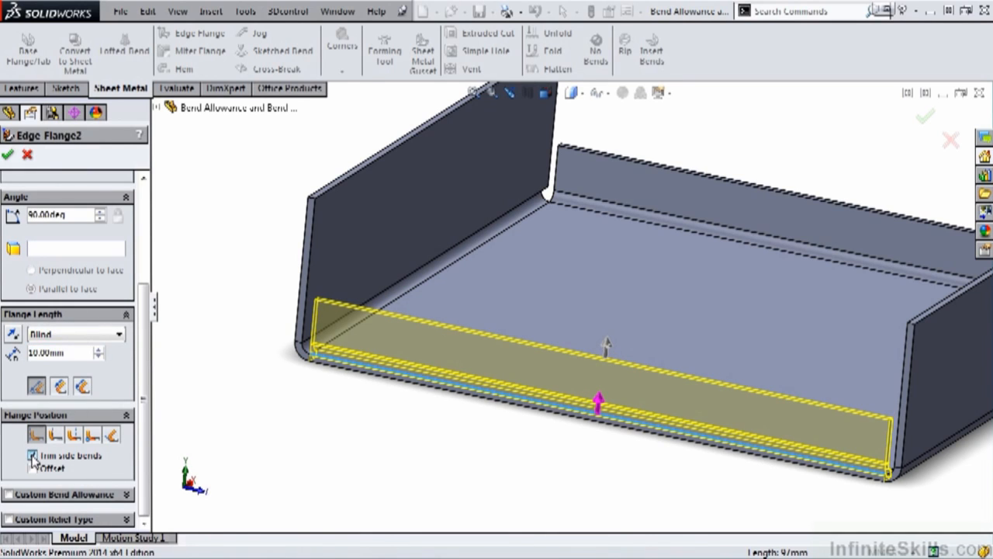
left_click(8, 156)
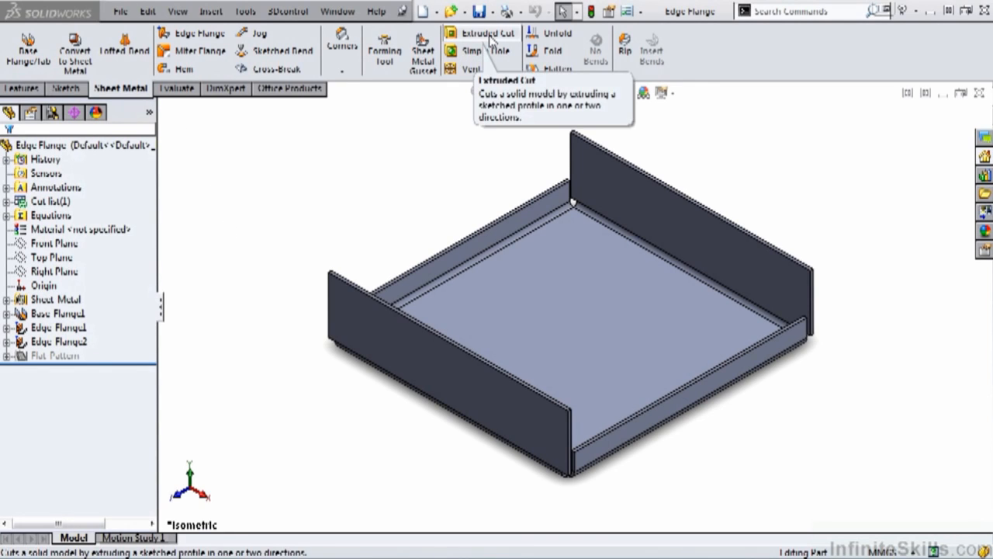
left_click(23, 89)
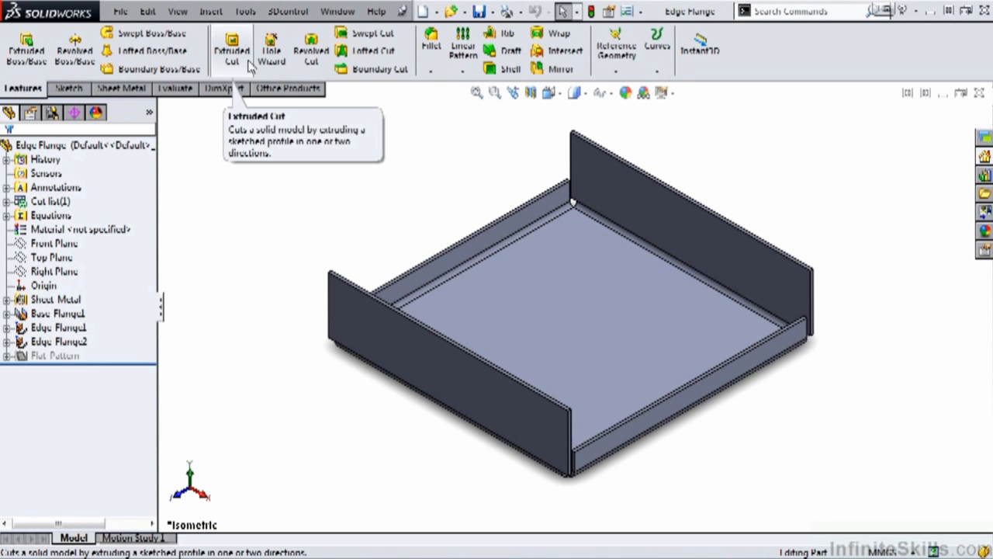
left_click(128, 89)
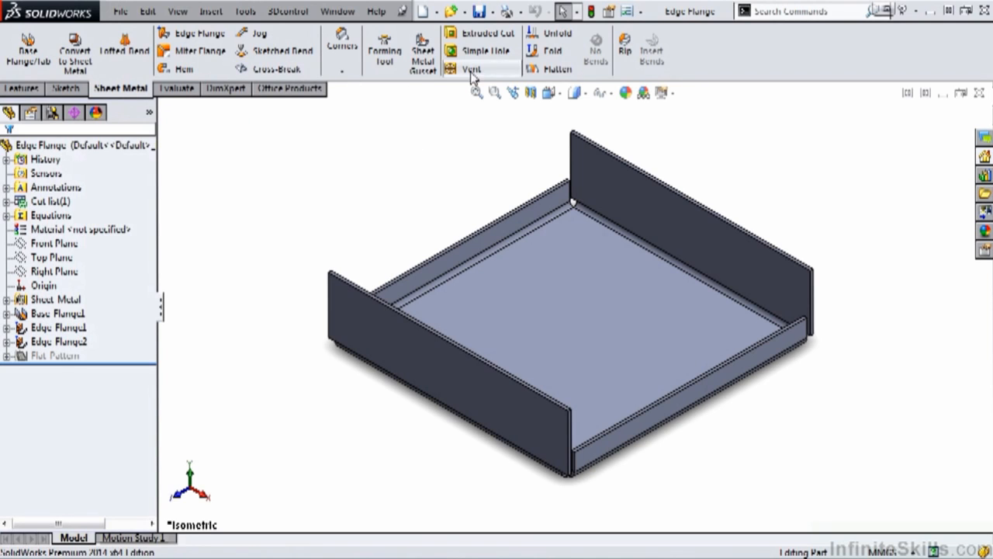
Start an extruded cut sketch on the side wall's outer face and draw a diagonal centerline between its opposite corners
left_click(483, 35)
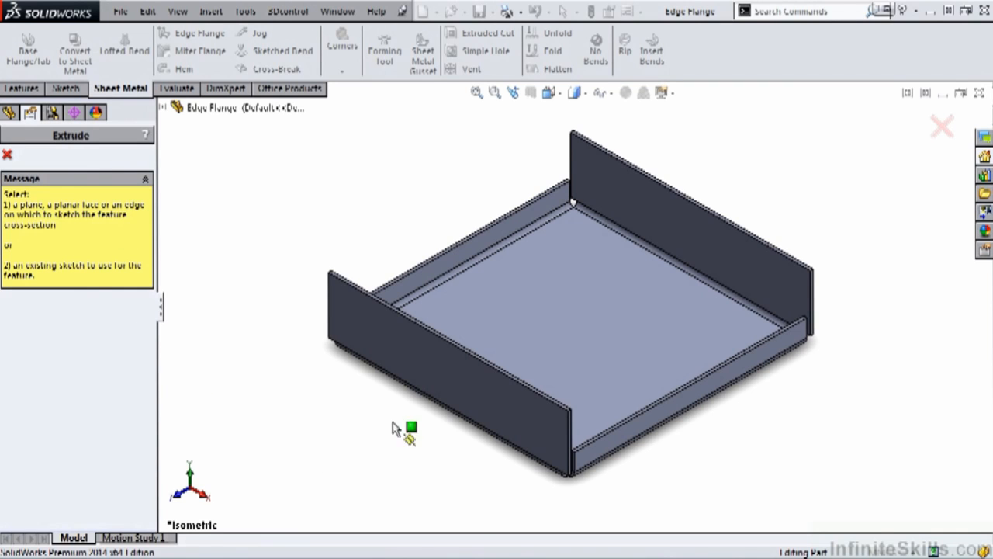
left_click(424, 378)
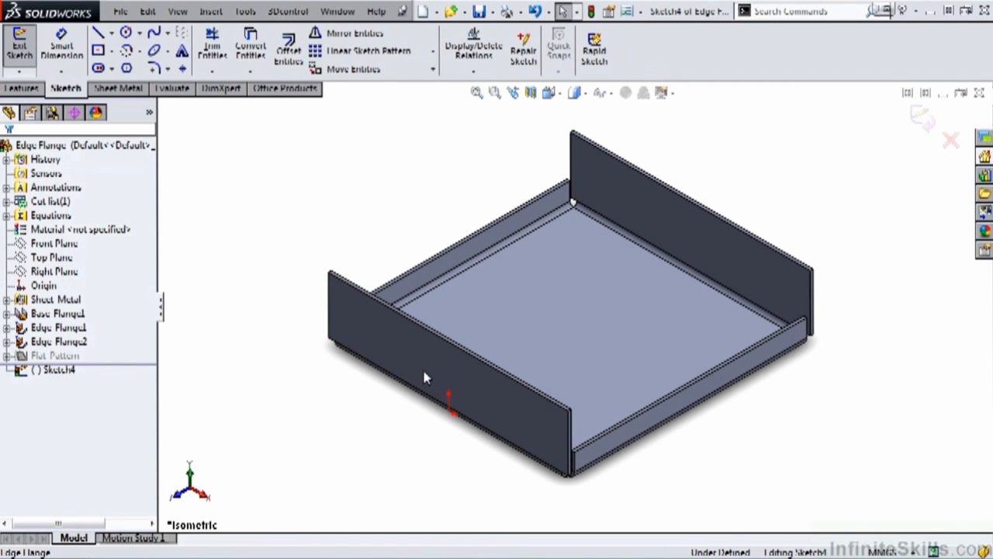
key("ctrl+8")
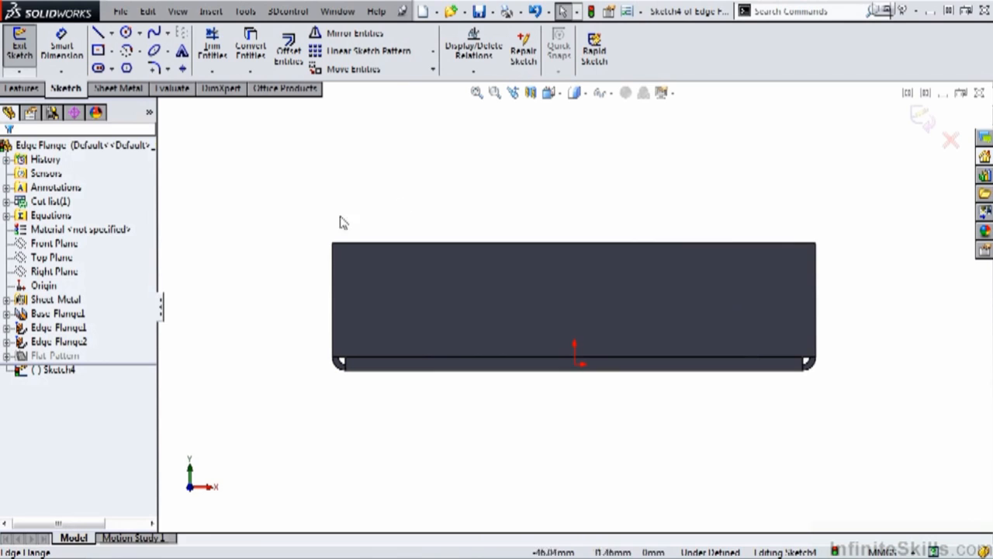
left_click(113, 35)
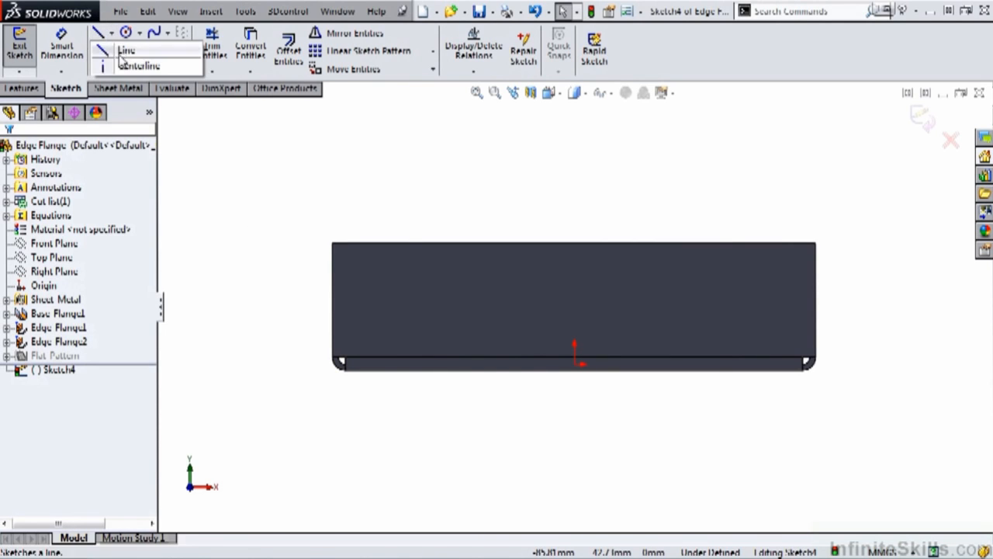
left_click(112, 67)
left_click(332, 244)
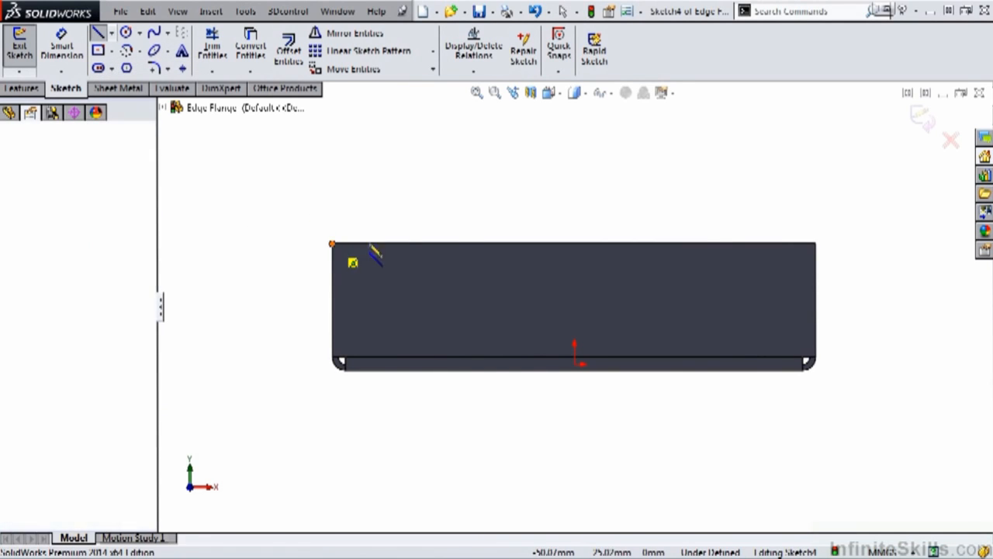
left_click(813, 363)
key("Escape")
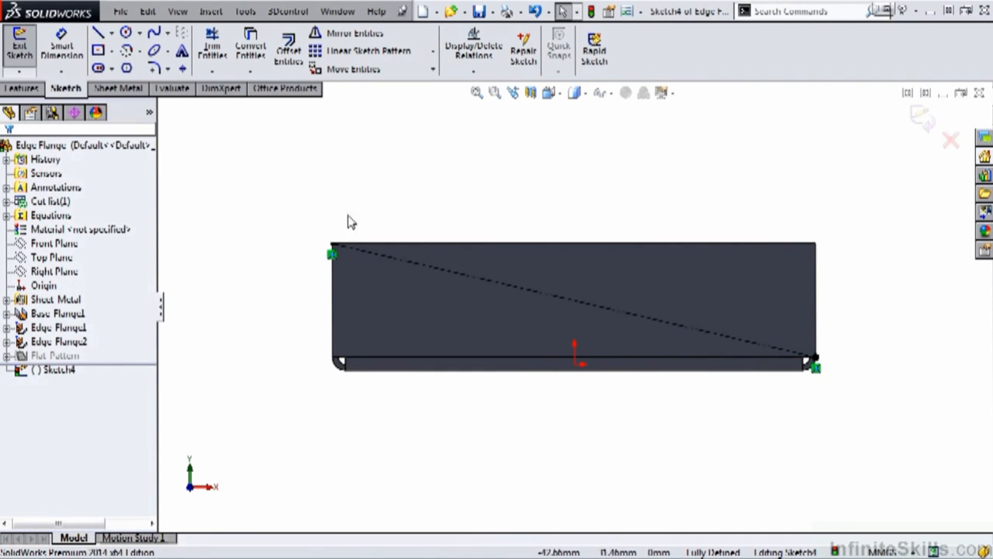
Sketch a vertical centerpoint straight slot at the centerline's midpoint, about 14.8 mm between arc centers and 5.2 mm wide
left_click(97, 67)
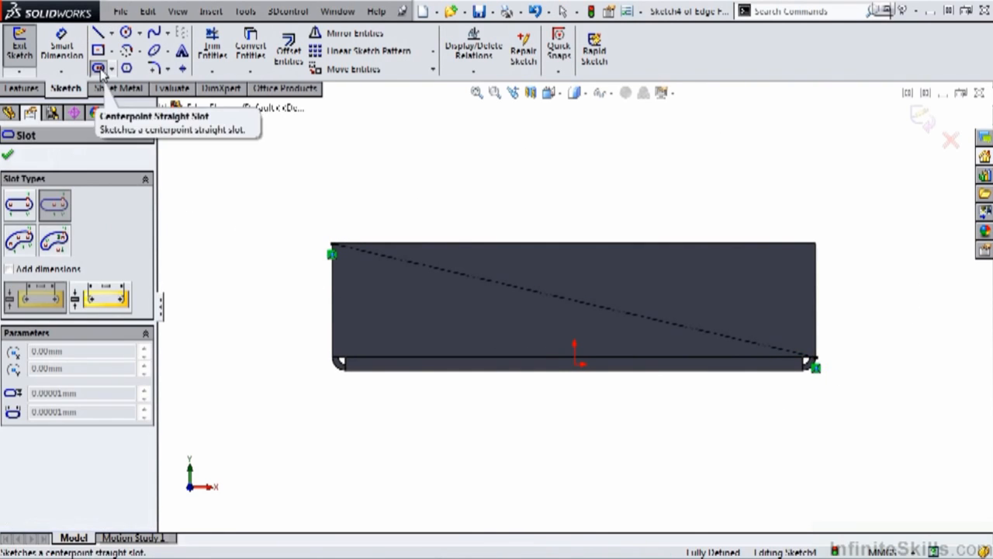
left_click(61, 208)
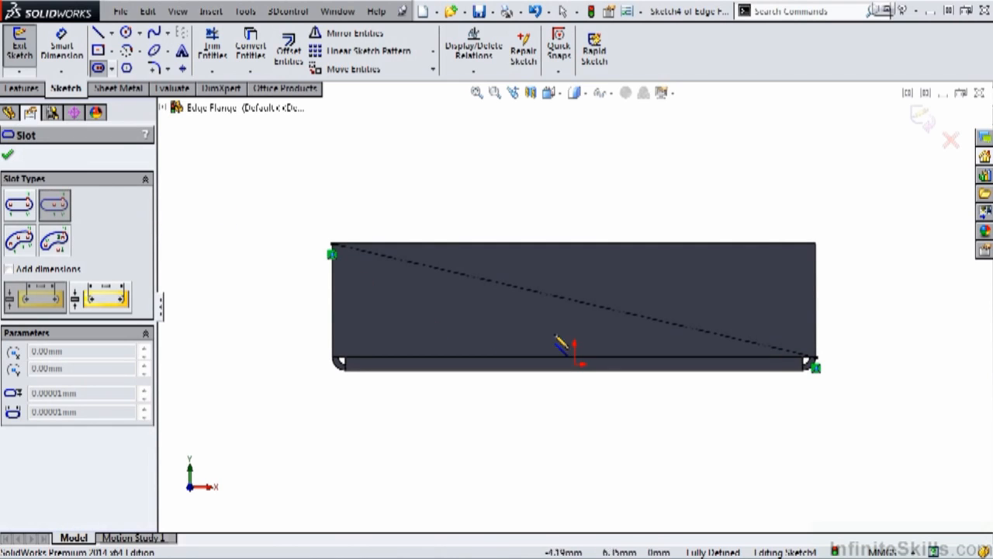
left_click(575, 299)
left_click(574, 265)
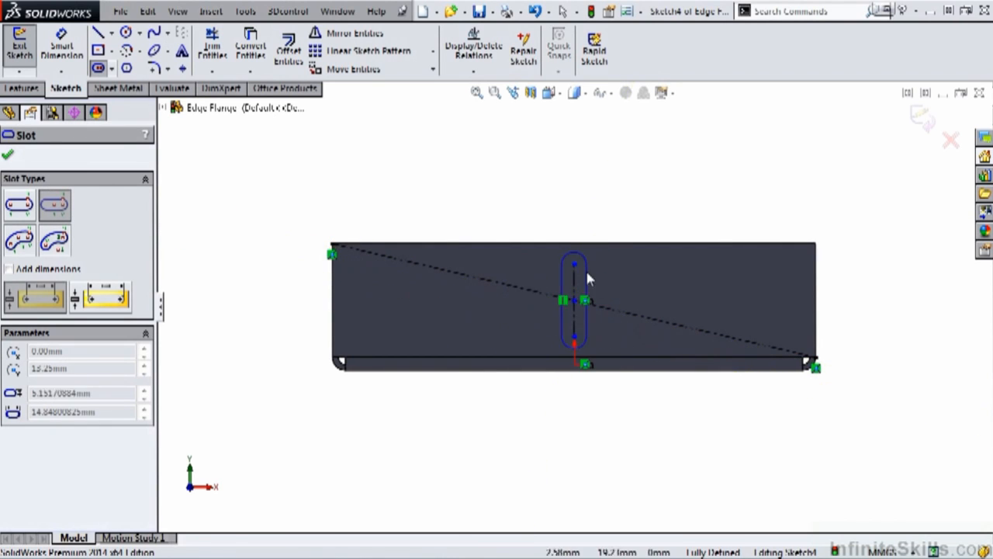
left_click(592, 280)
key("Escape")
Dimension the slot with a 2 mm end radius and an 8 mm distance between its arc centers
key("s")
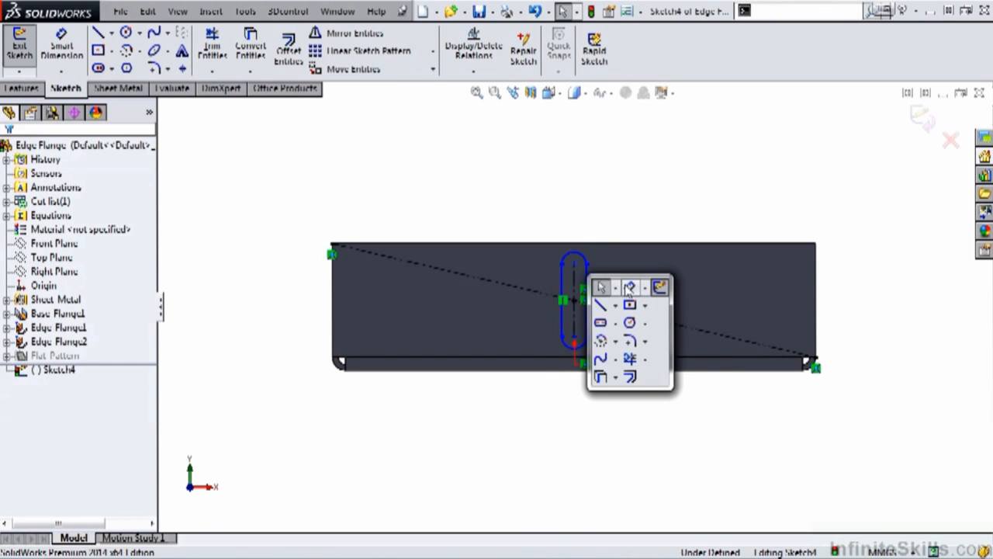
left_click(630, 286)
left_click(586, 262)
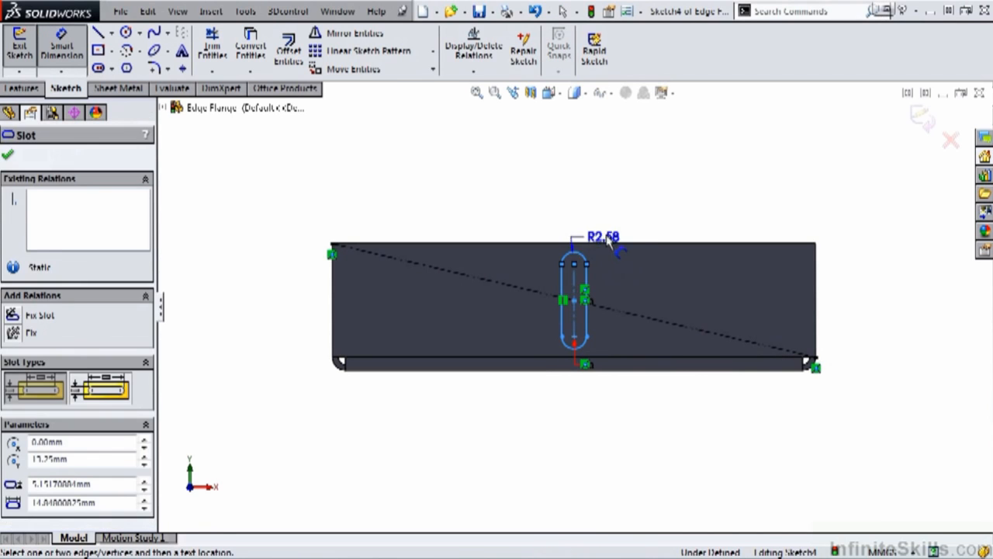
left_click(646, 231)
type("2")
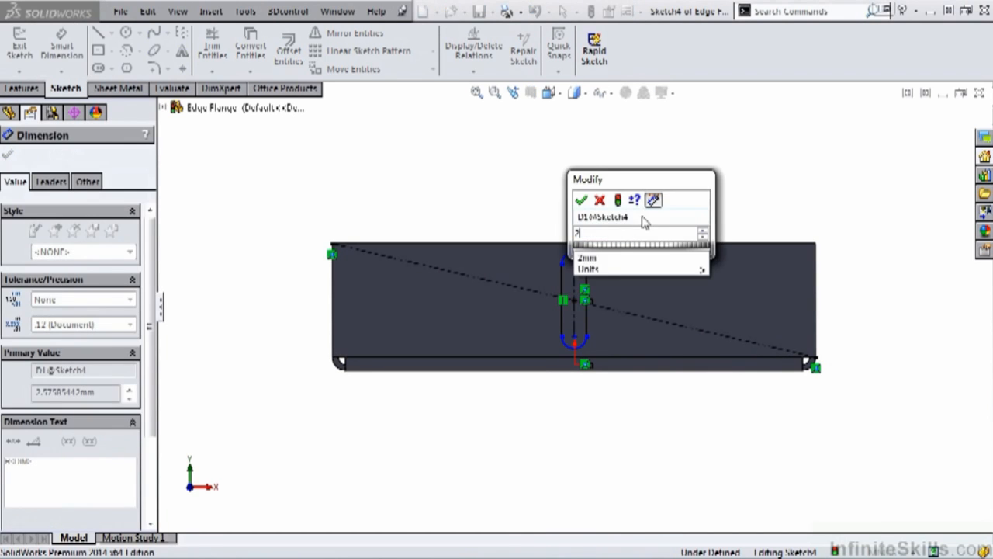
left_click(581, 200)
left_click(576, 292)
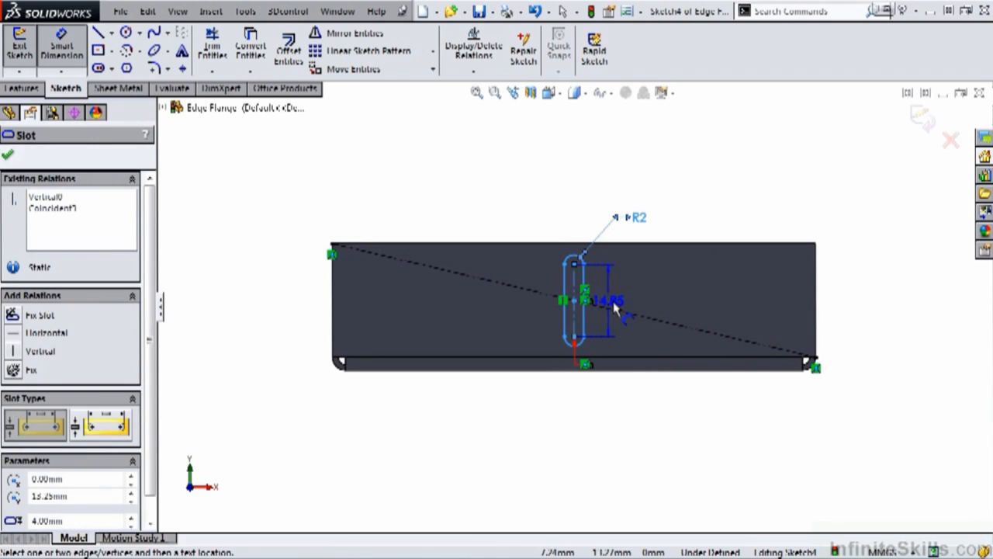
left_click(632, 305)
type("8")
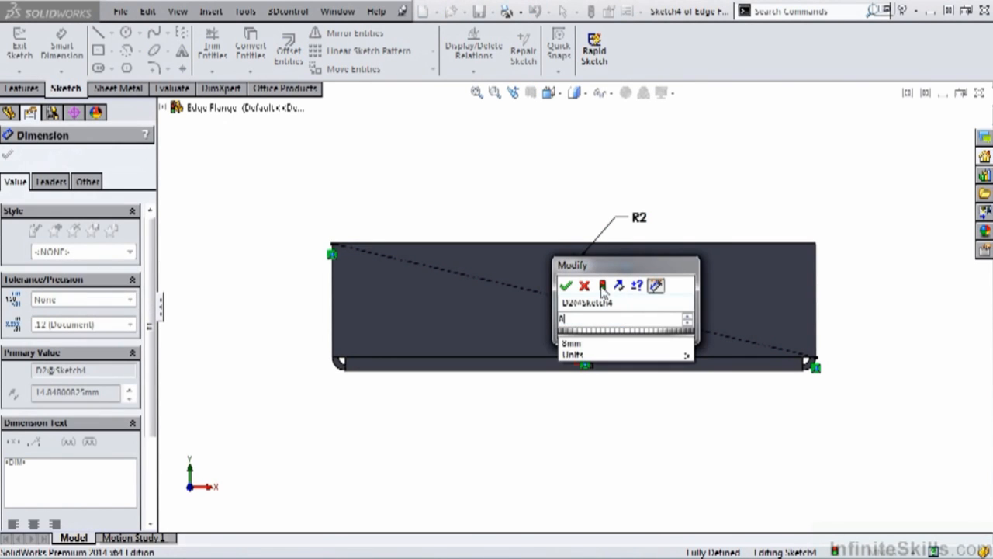
left_click(567, 289)
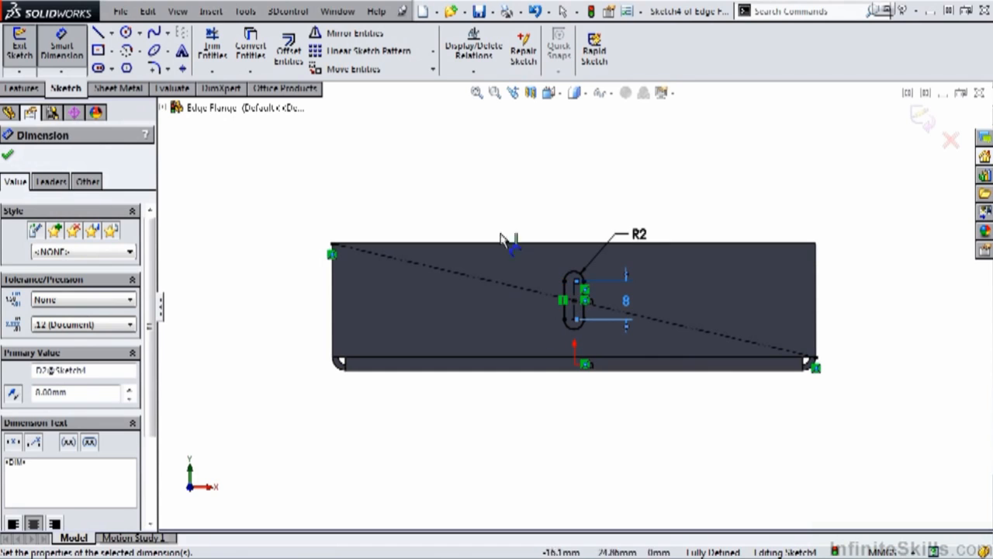
Finish the slot sketch and turn off Link to thickness and Normal cut for the extruded cut
left_click(922, 118)
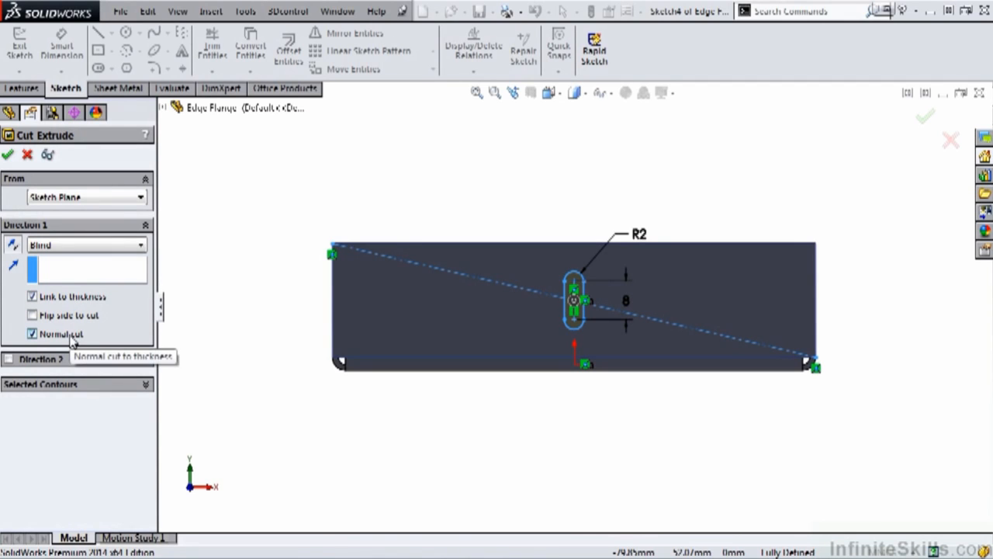
left_click(32, 296)
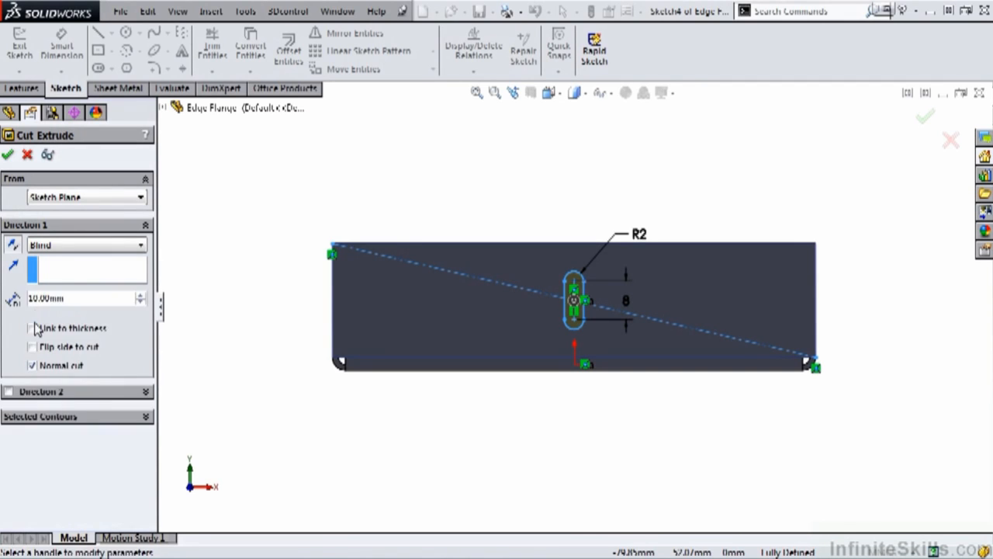
left_click(31, 366)
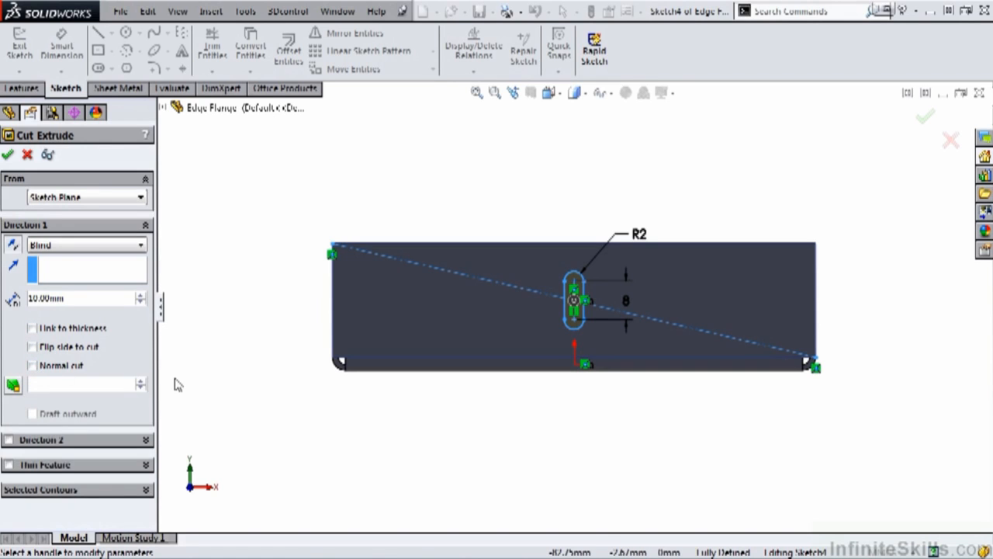
Try a Through All end condition for the slot cut
key("ctrl+7")
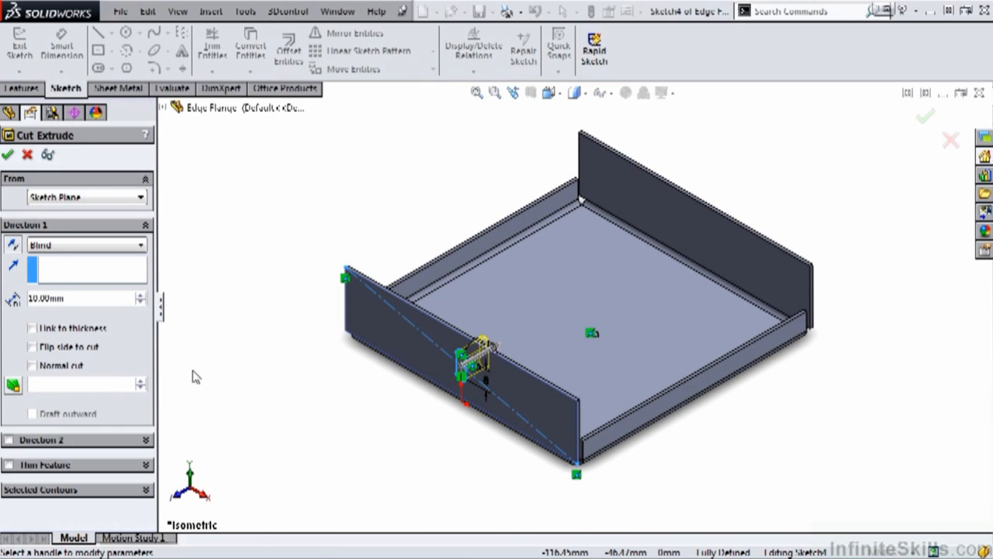
left_click(140, 245)
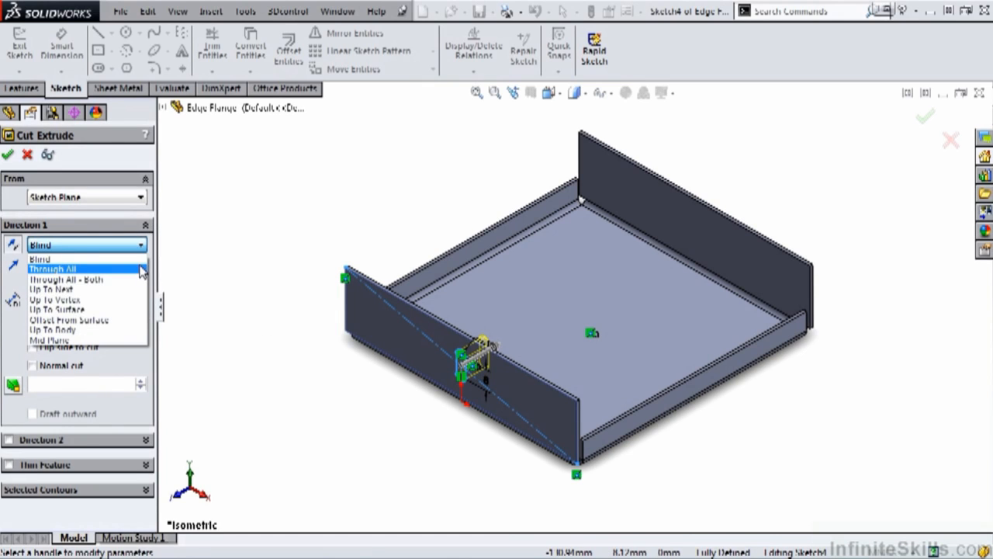
left_click(141, 269)
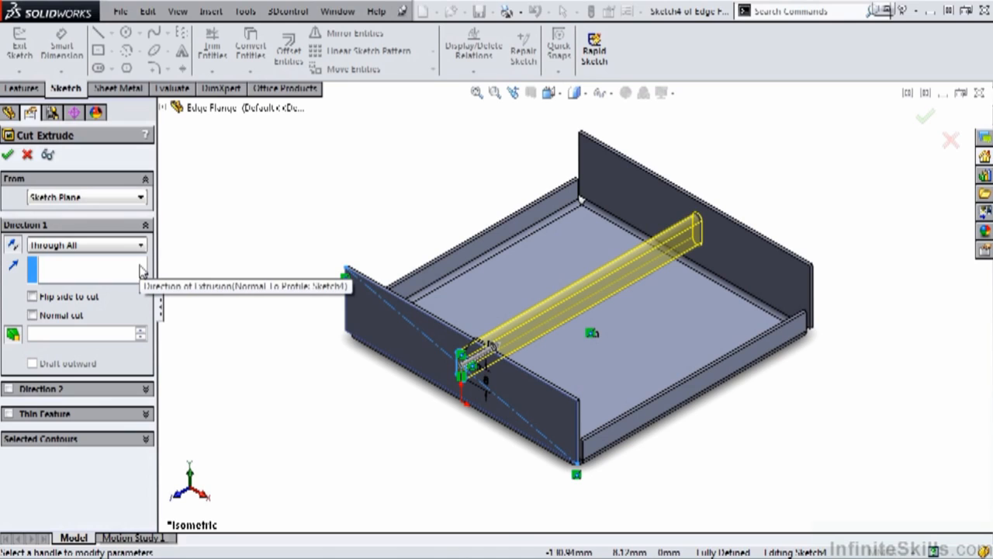
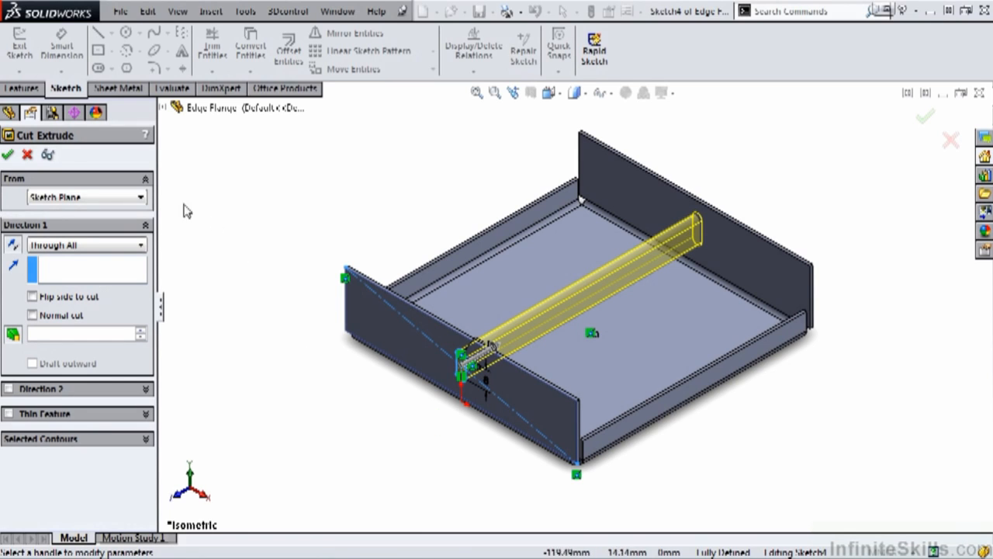
Cut the slot through the side wall with a Blind end condition linked to the sheet thickness
left_click(141, 247)
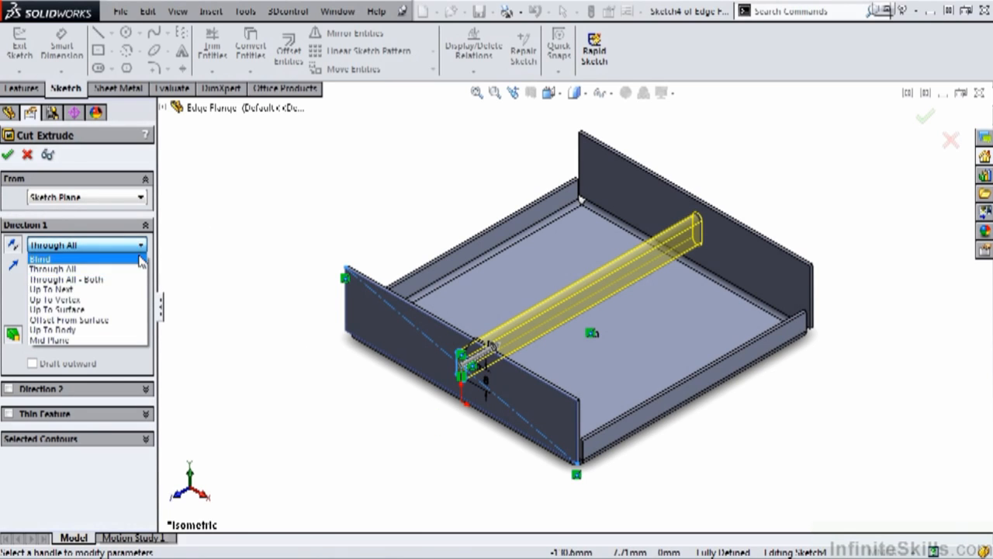
left_click(141, 257)
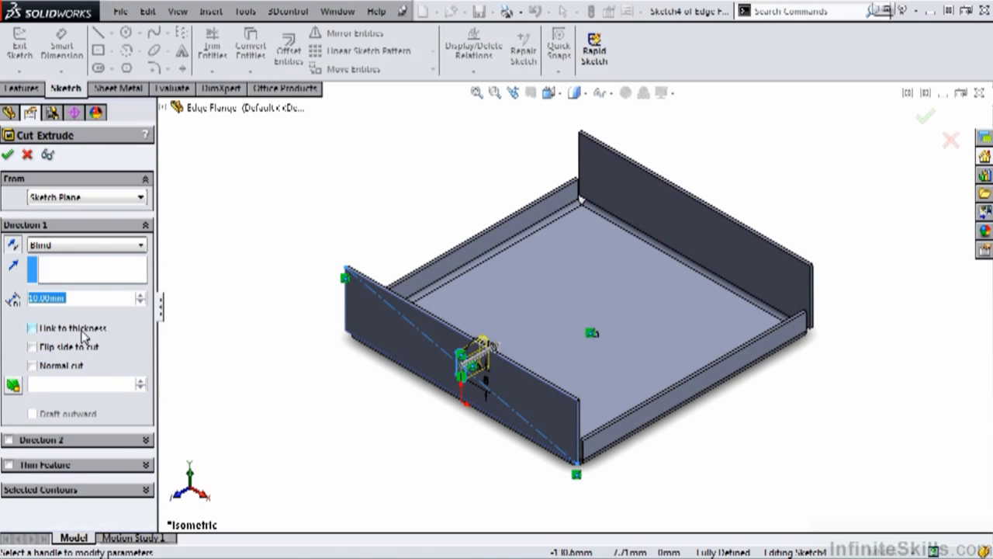
left_click(32, 329)
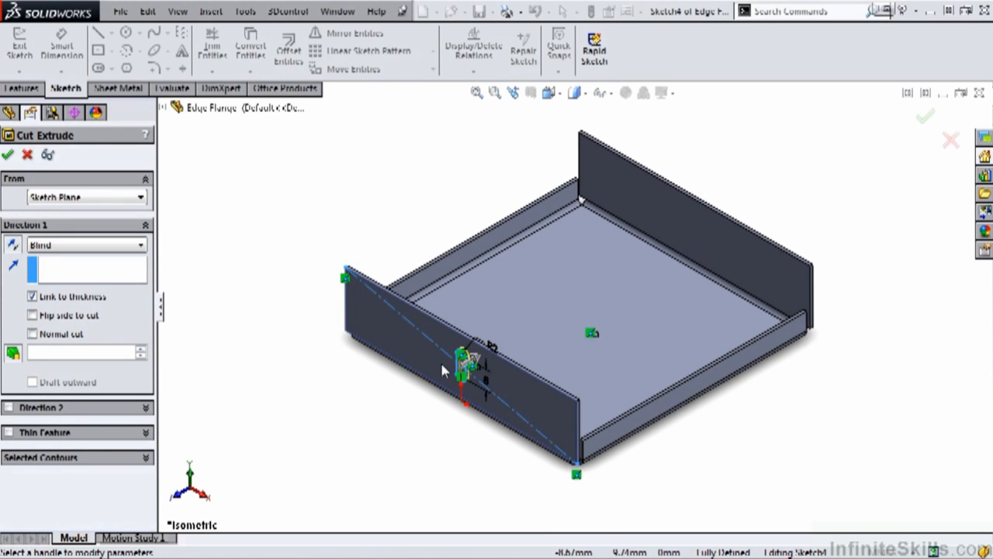
left_click(162, 107)
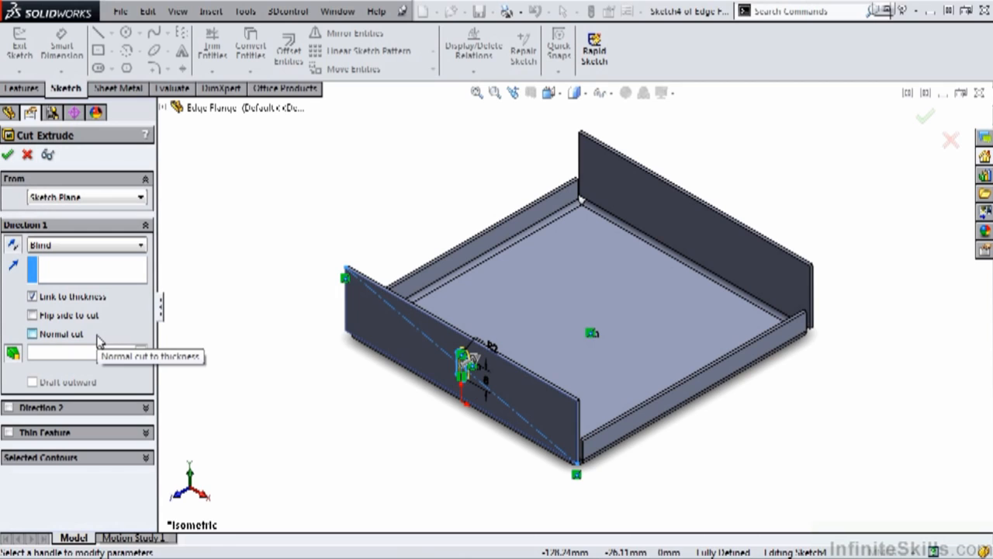
left_click(8, 157)
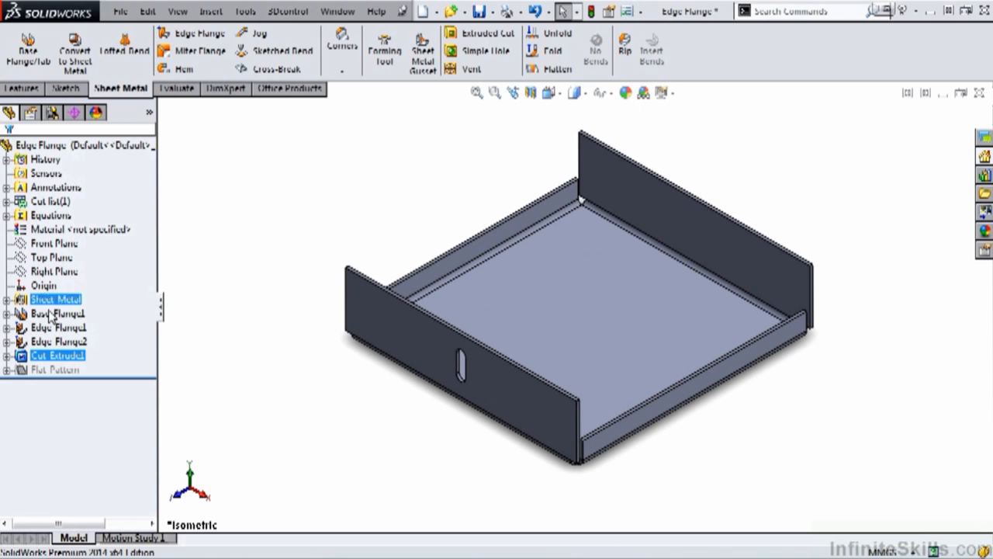
Switch to the Edge Flange With Angled Flange part and change its slot cut's end condition to Through All
mouse_move(74, 556)
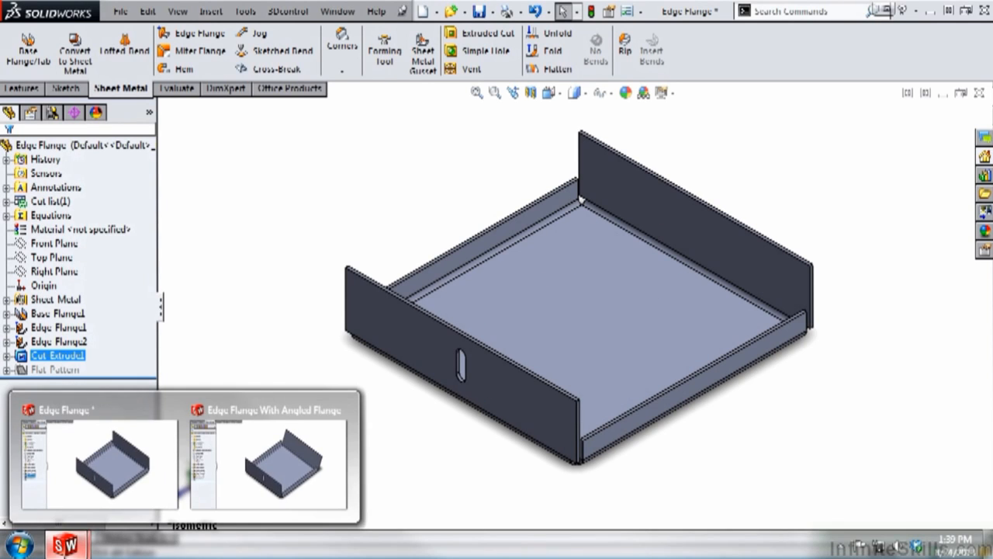
mouse_move(250, 419)
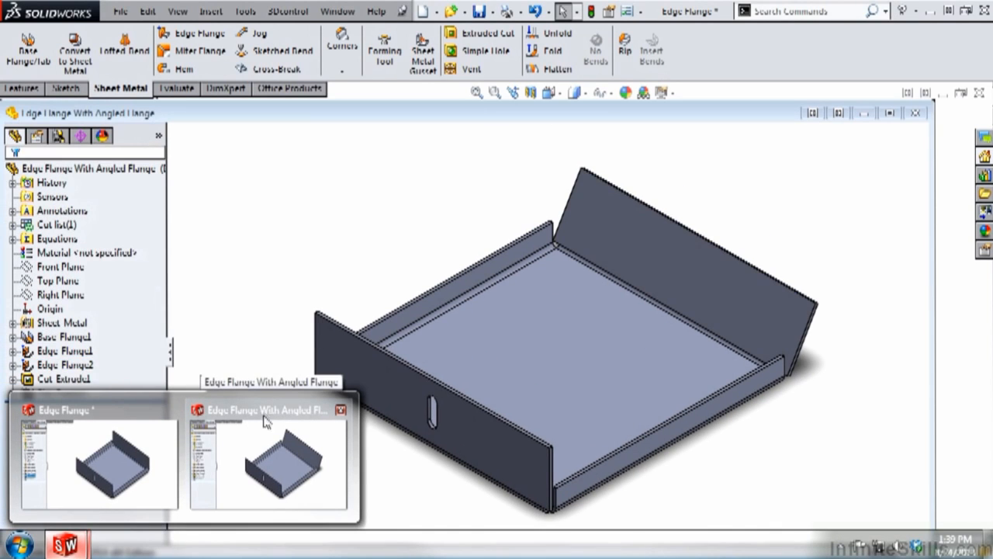
left_click(314, 422)
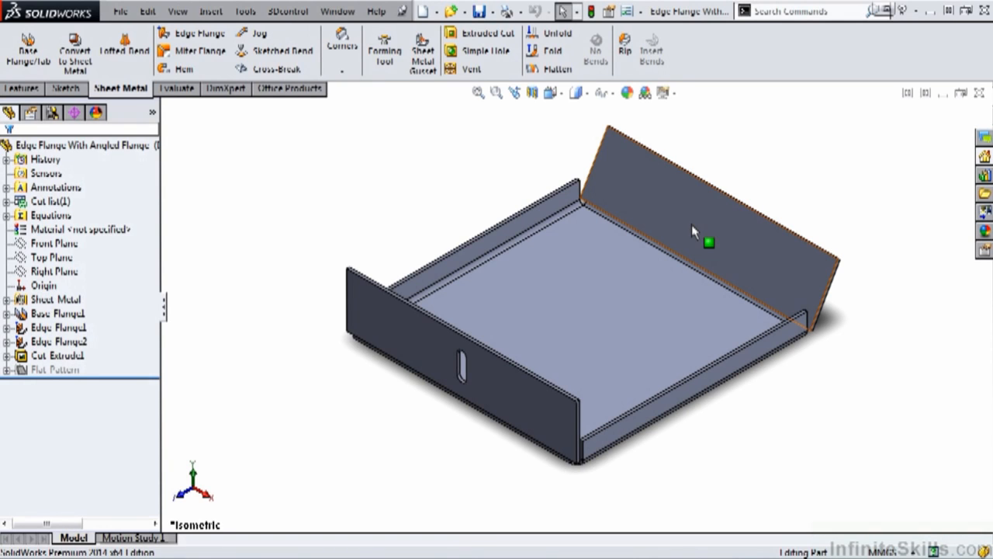
right_click(68, 356)
left_click(83, 259)
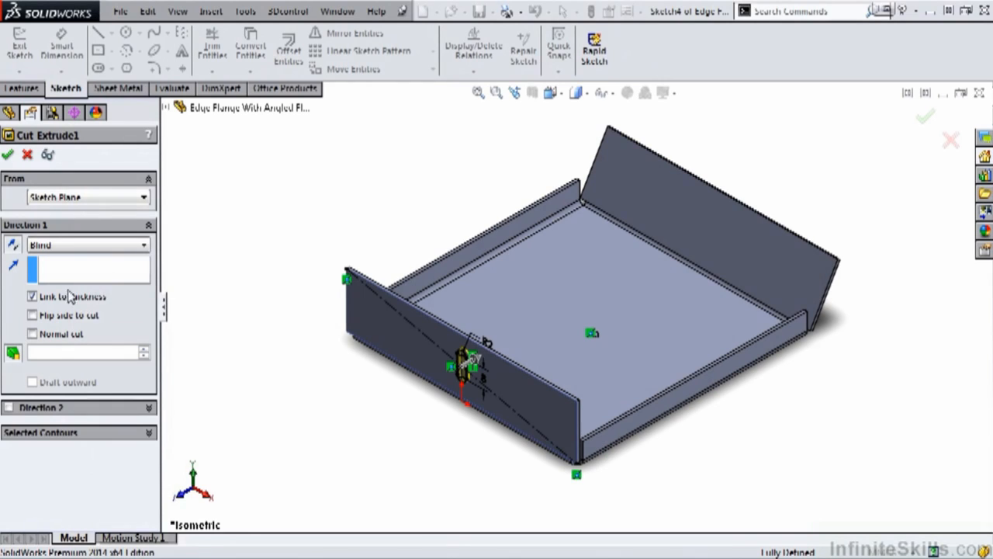
left_click(144, 246)
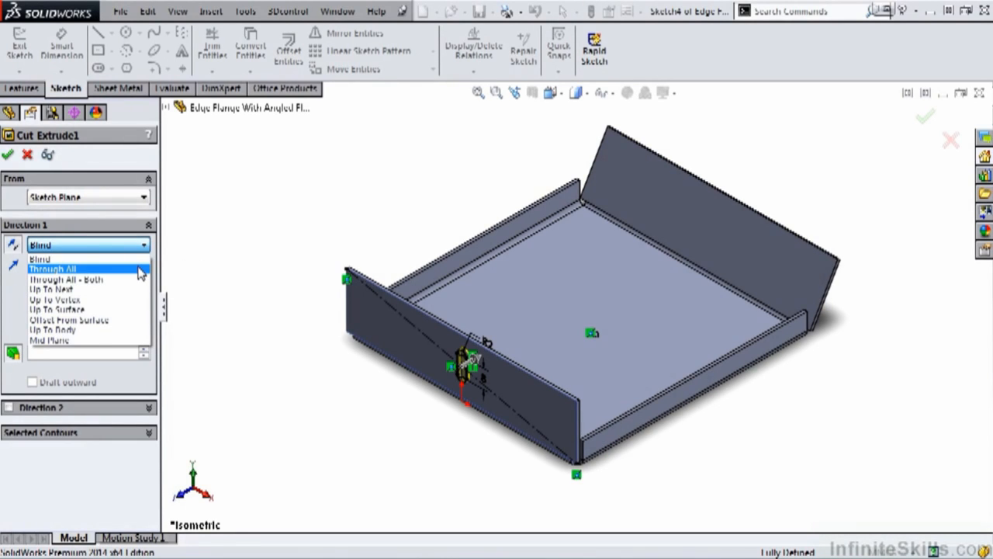
left_click(140, 270)
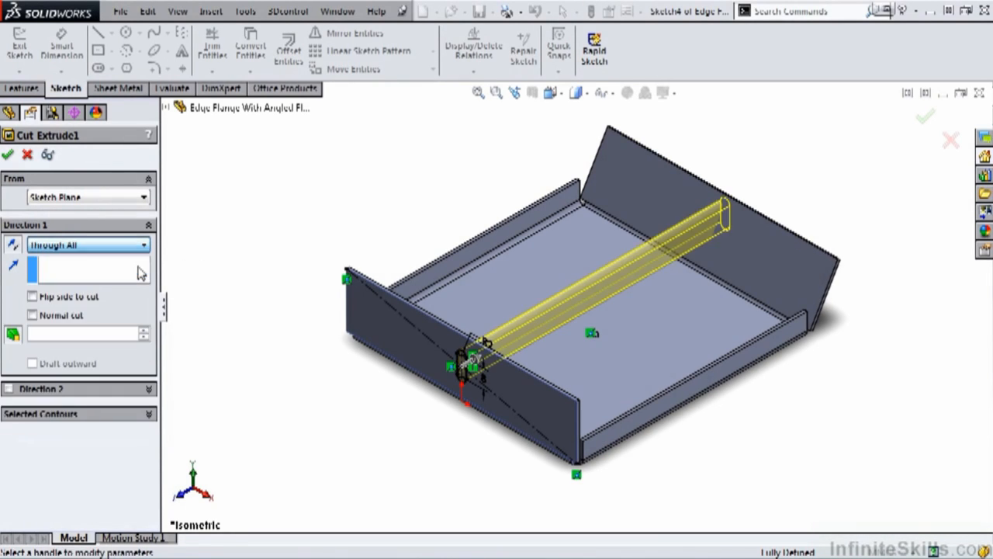
left_click(8, 154)
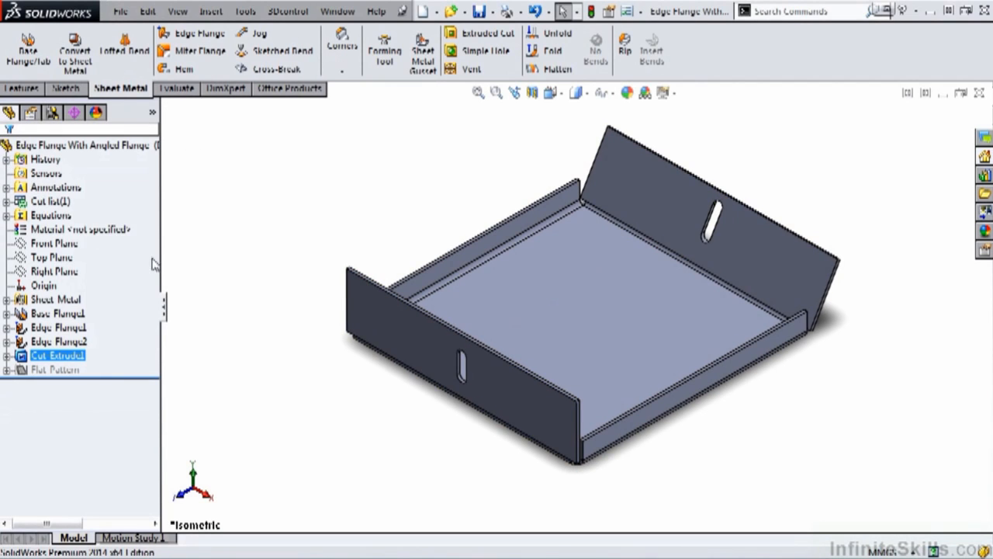
Examine the cut walls of the slots in the vertical side wall and the angled flange
scroll(488, 369, "down", 5)
scroll(488, 361, "down", 5)
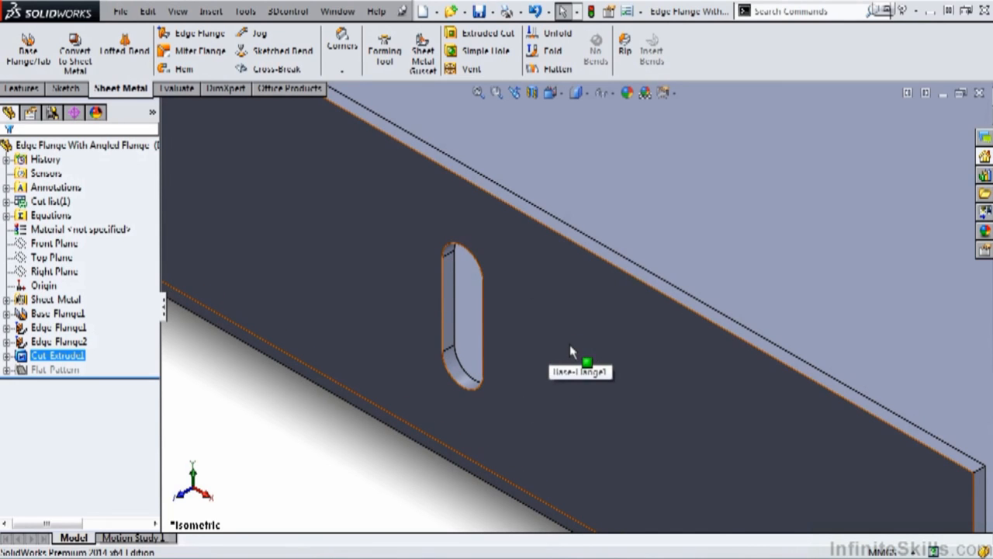
scroll(569, 344, "up", 8)
scroll(798, 149, "down", 3)
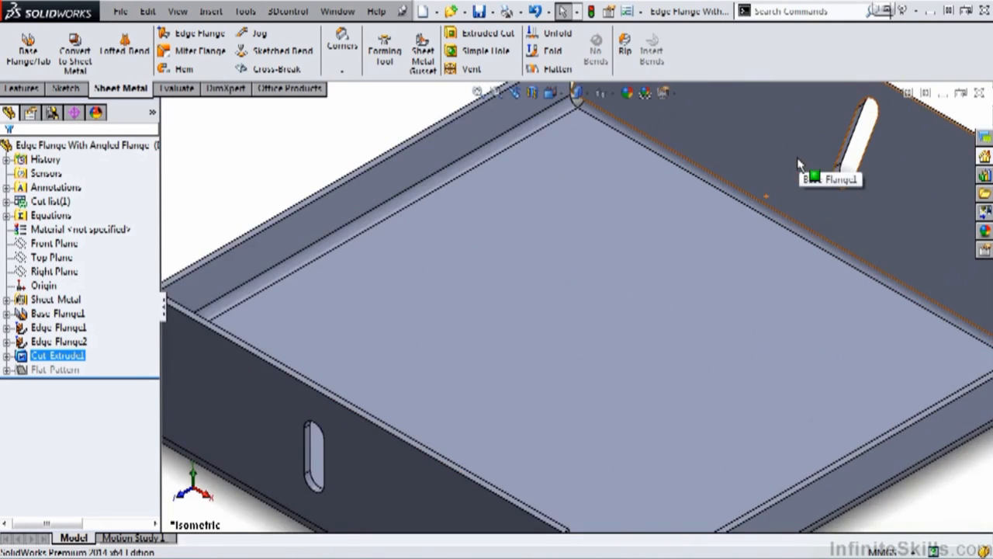
scroll(888, 125, "down", 1)
scroll(889, 125, "down", 5)
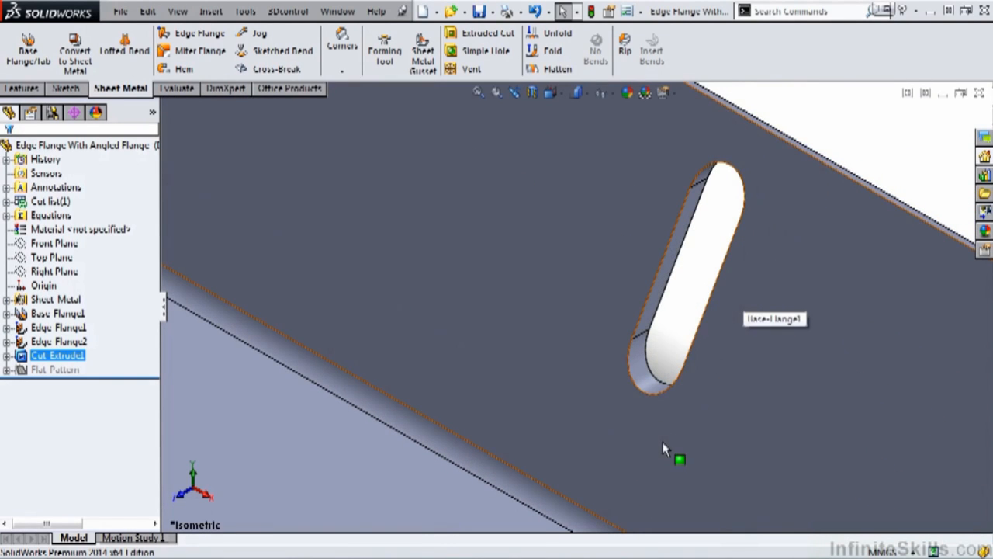
middle_click_drag(656, 457, 628, 399)
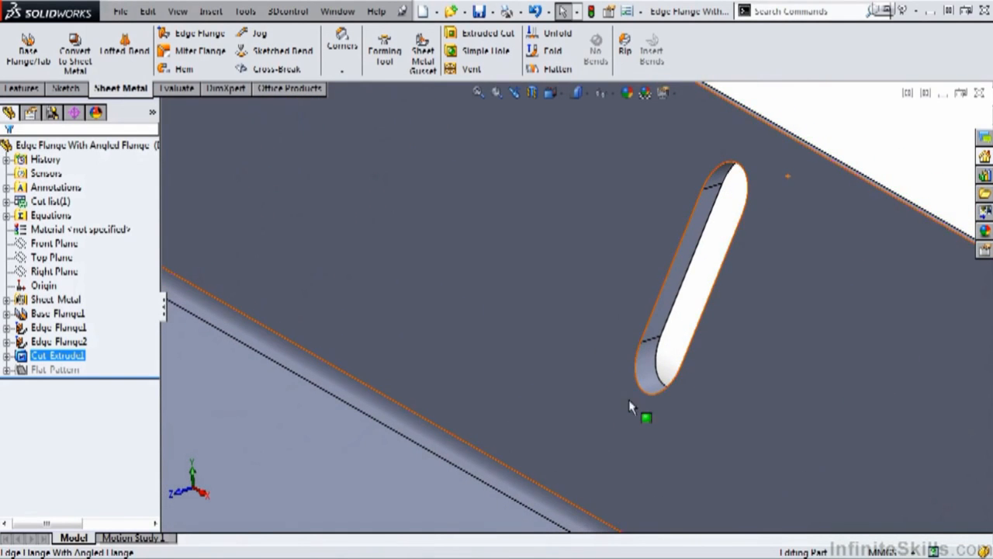
scroll(570, 428, "up", 5)
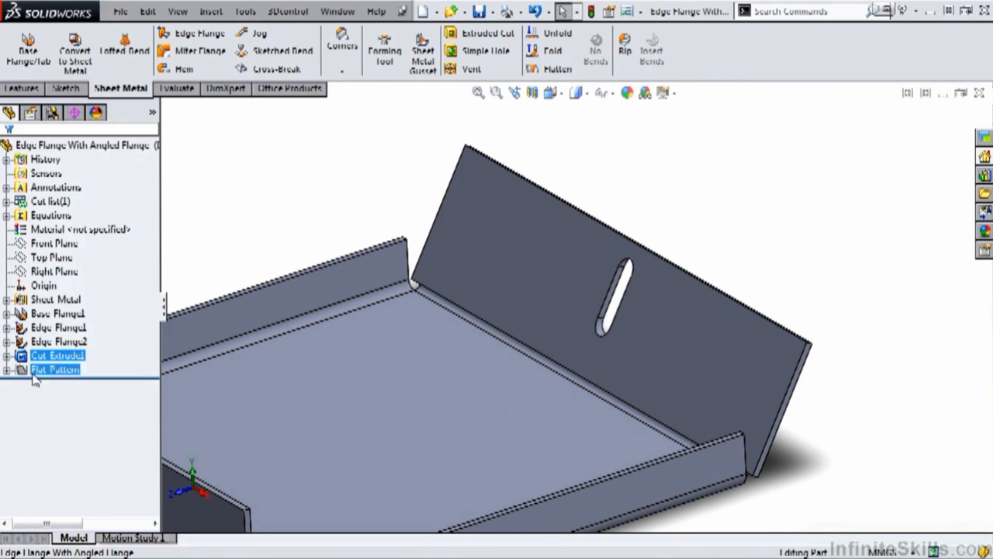
Edit the Through All slot cut to use Normal cut and inspect the slot in the angled flange
right_click(56, 358)
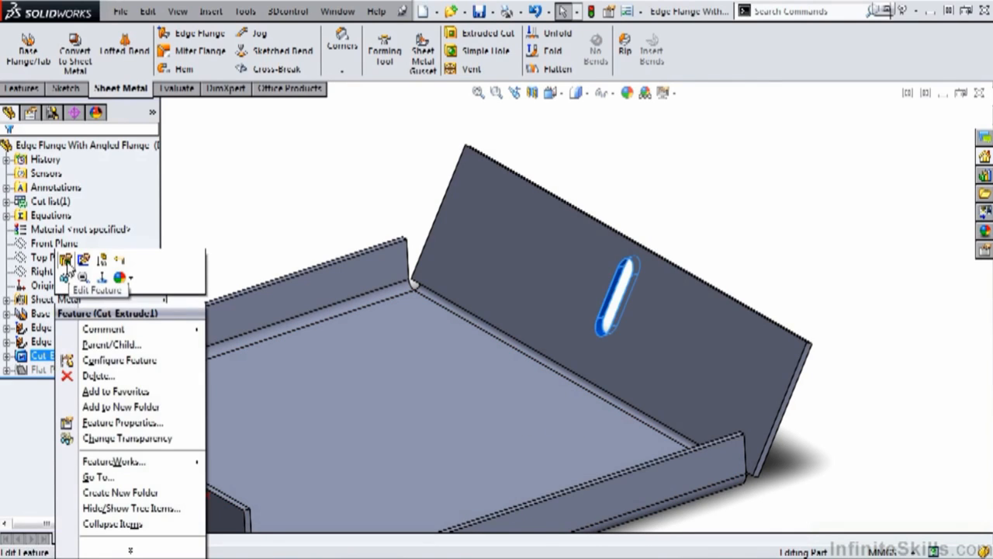
left_click(66, 261)
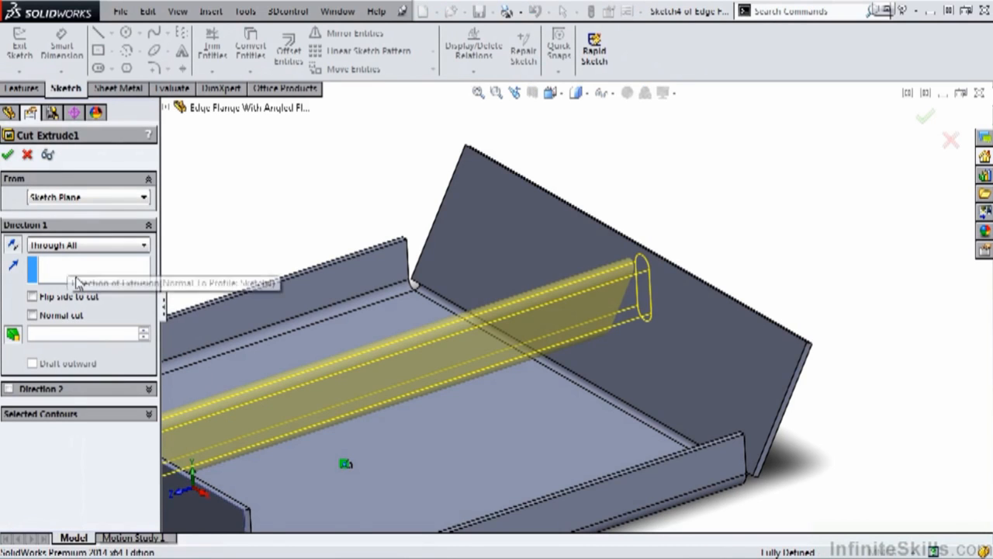
left_click(33, 316)
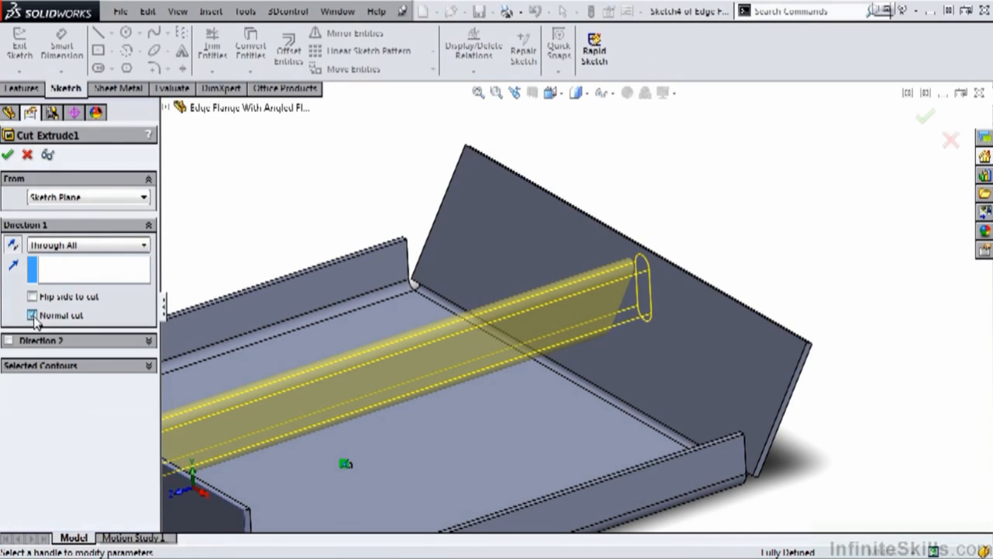
left_click(8, 156)
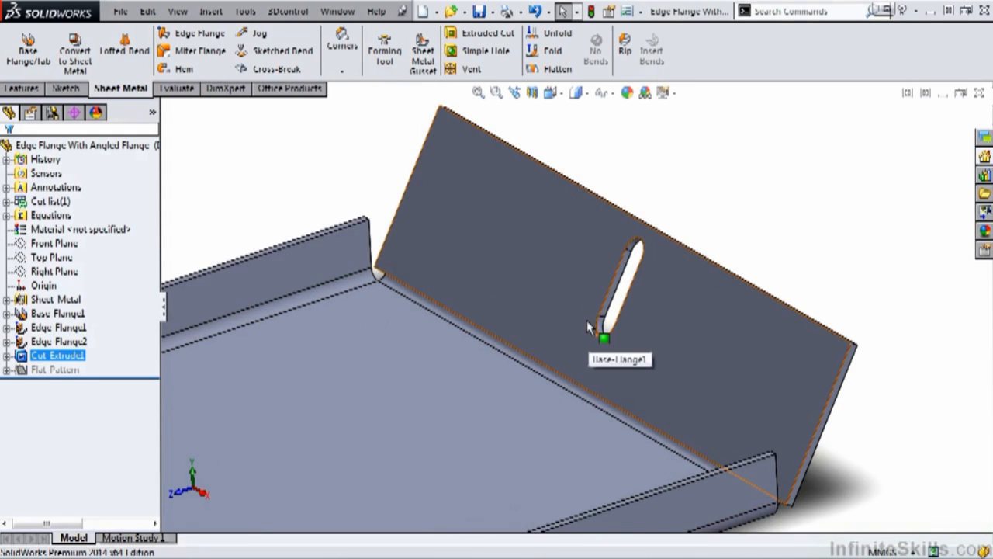
scroll(591, 336, "down", 4)
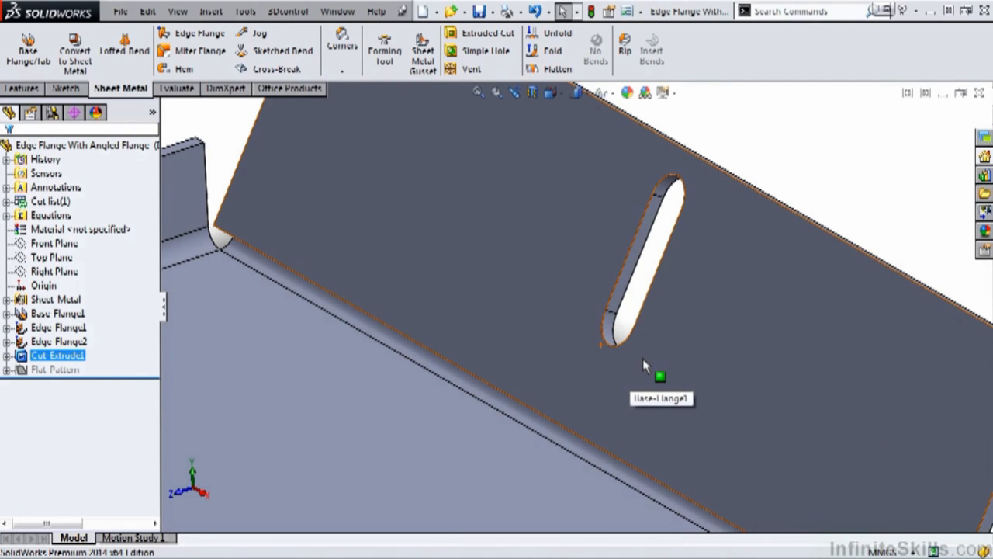
In the Cuts in Sheet Metal part, set up a linear pattern of the slot cut along the side wall's upper edge
key("ctrl+7")
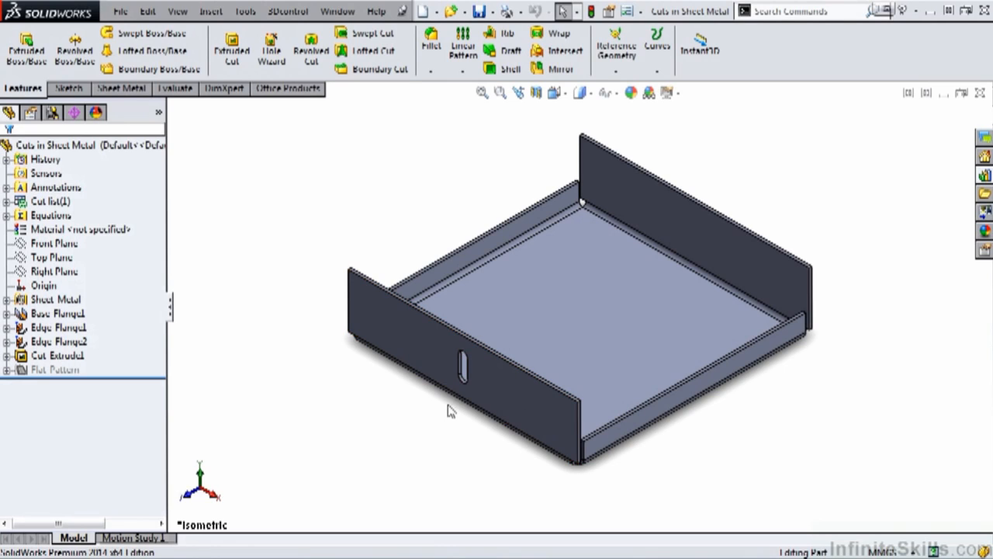
left_click(83, 358)
left_click(463, 49)
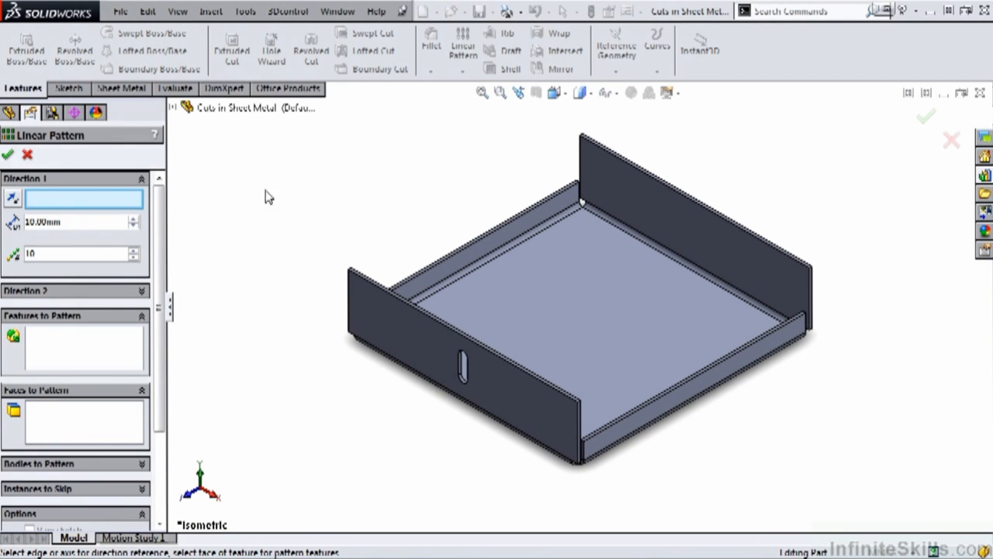
left_click(124, 348)
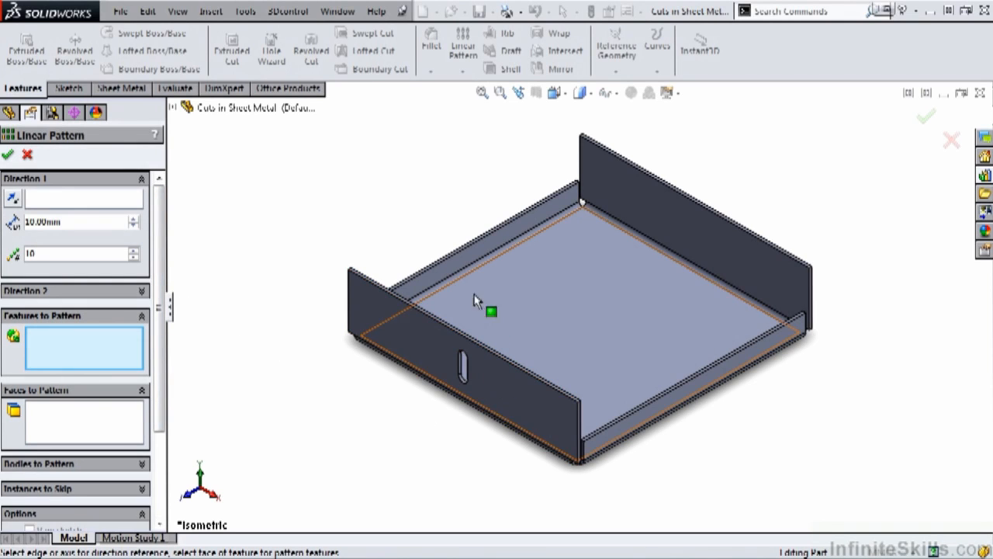
left_click(174, 108)
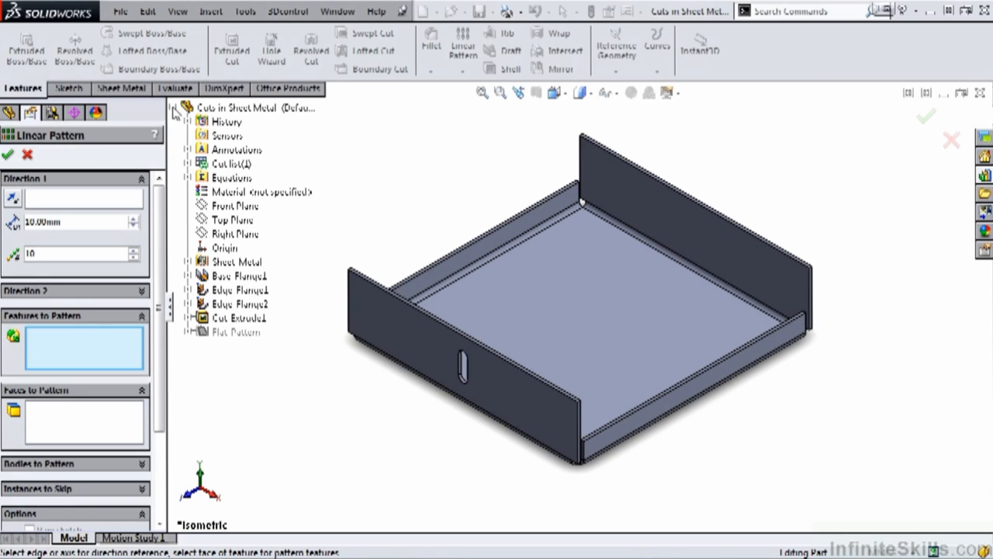
left_click(242, 318)
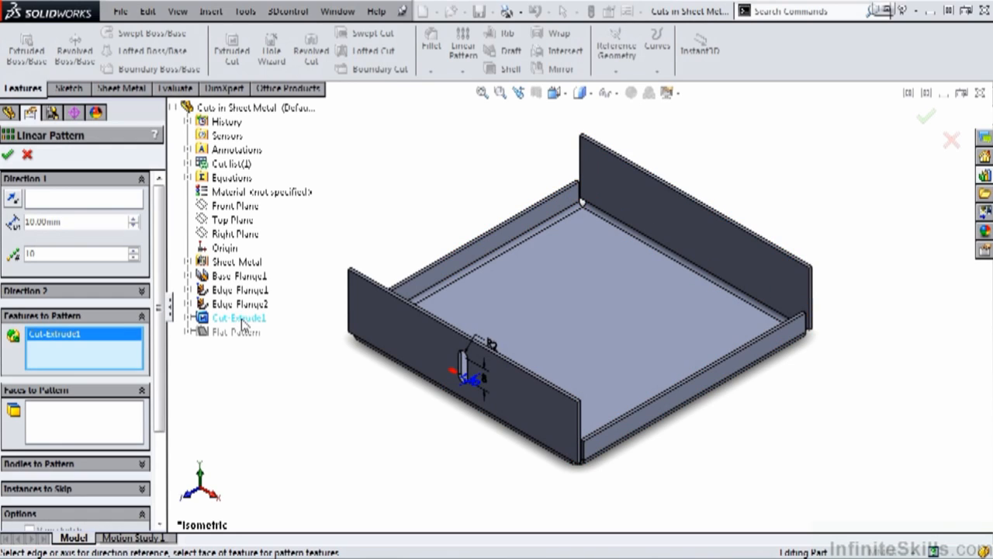
left_click(88, 201)
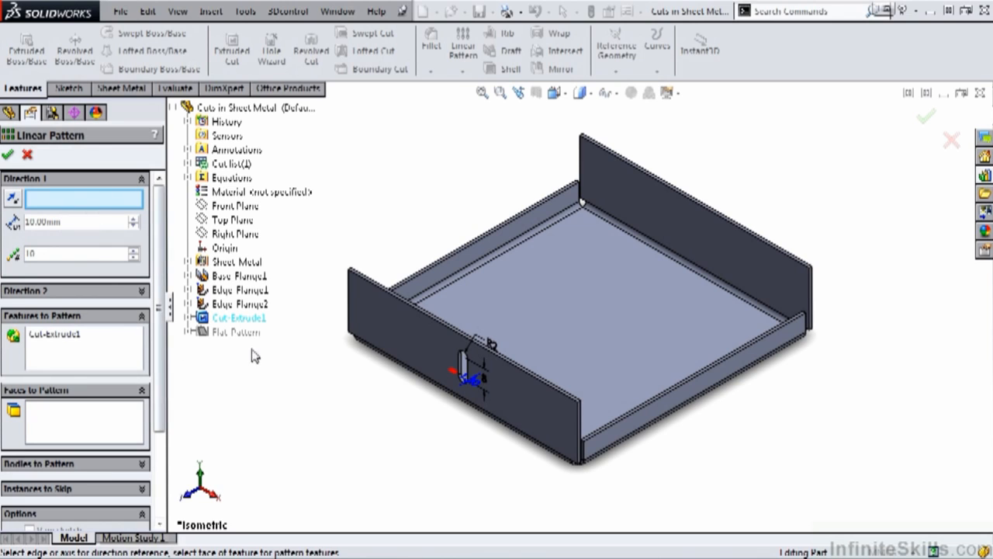
left_click(415, 312)
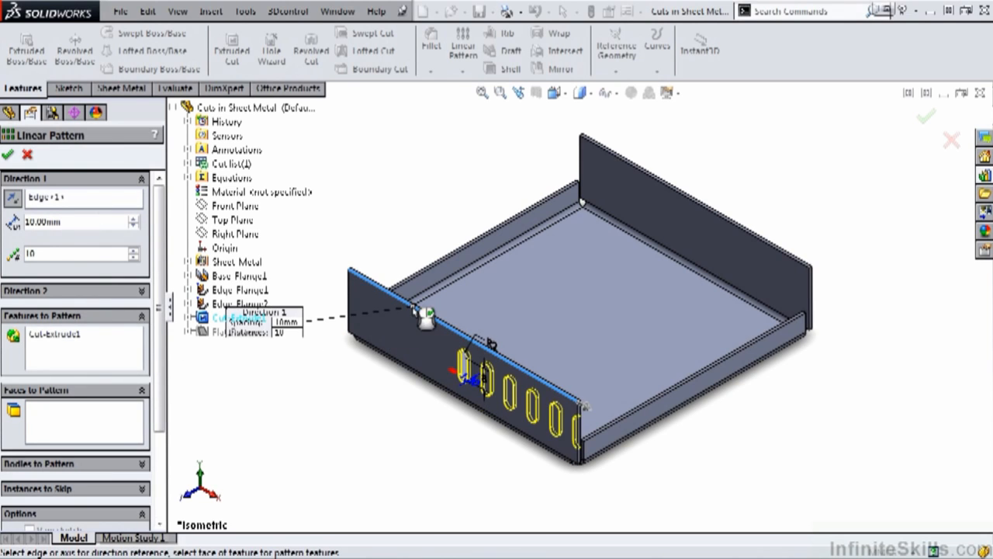
left_click(584, 407)
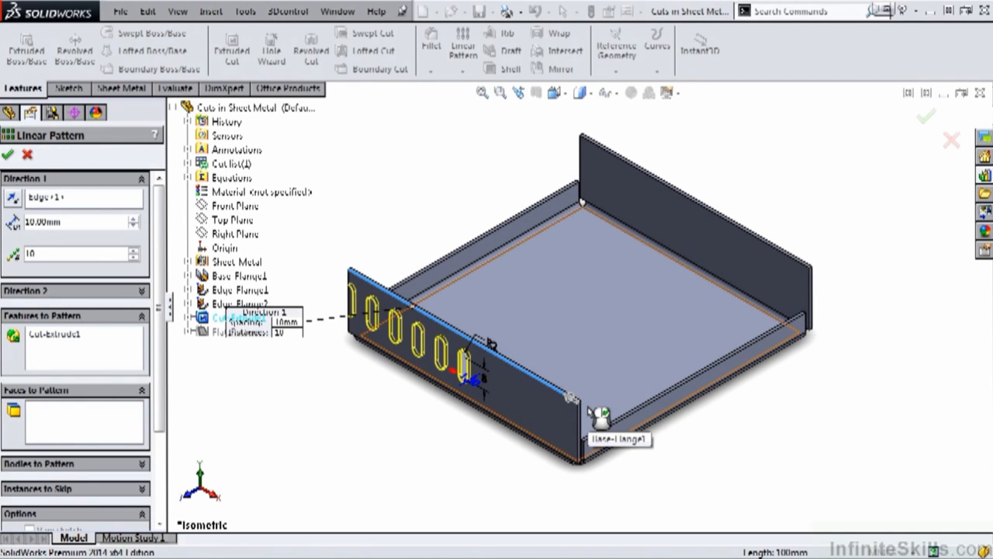
left_click(13, 202)
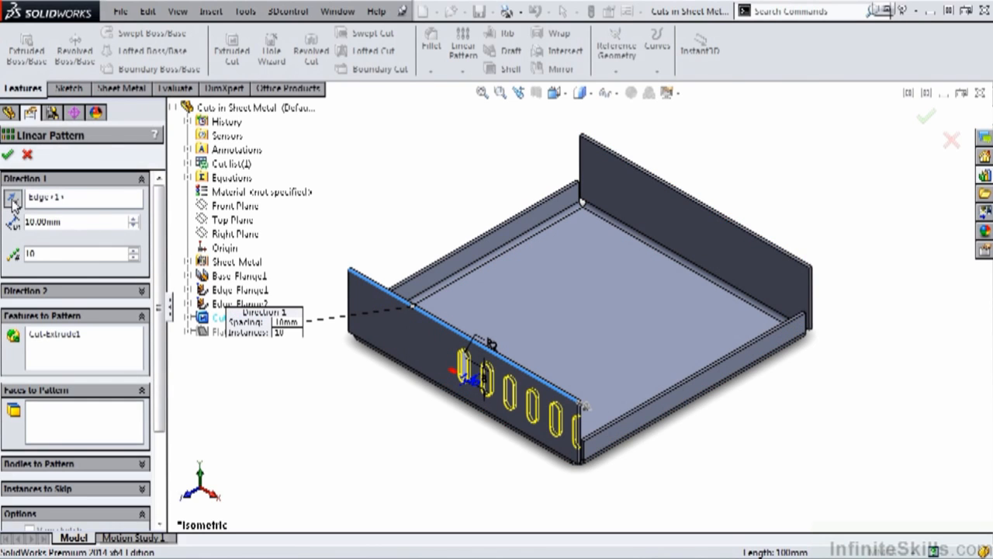
Set the slot pattern's first direction to 6 mm spacing and 8 instances
left_click_drag(75, 222, 22, 225)
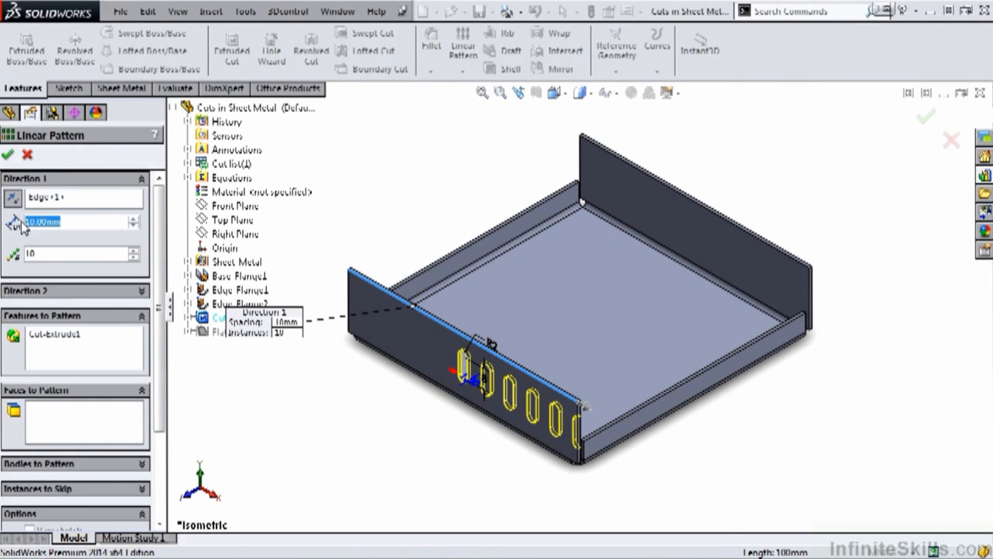
type("6")
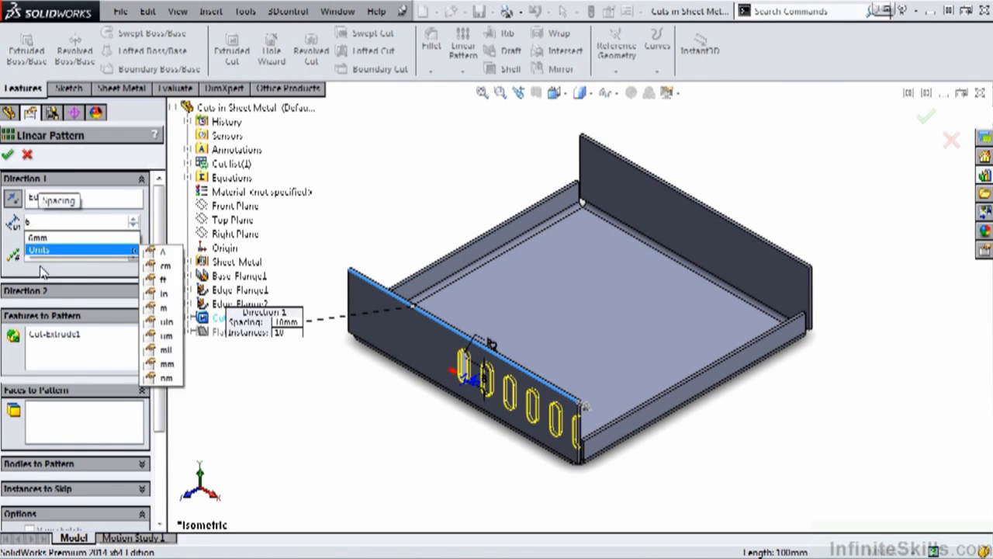
left_click(41, 267)
left_click_drag(48, 252, 26, 253)
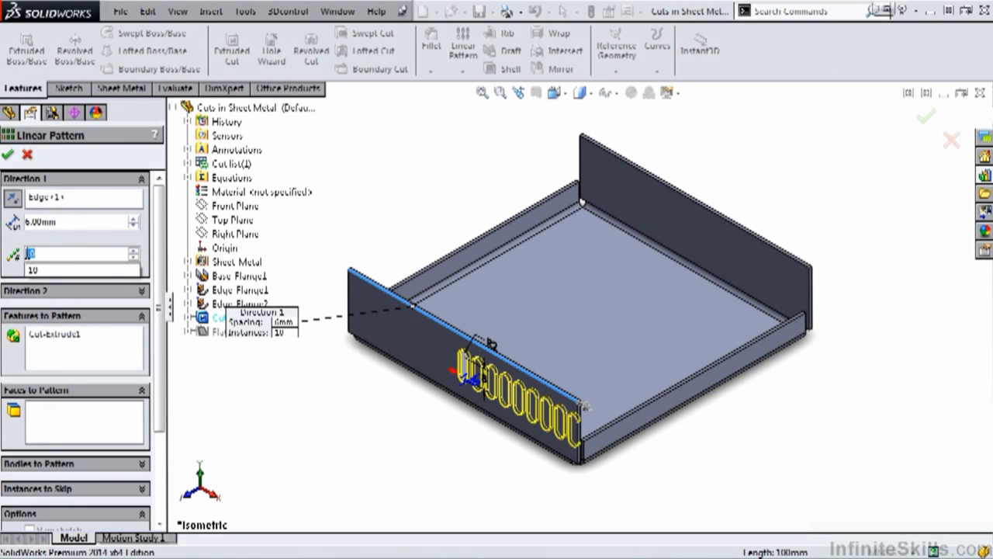
type("8")
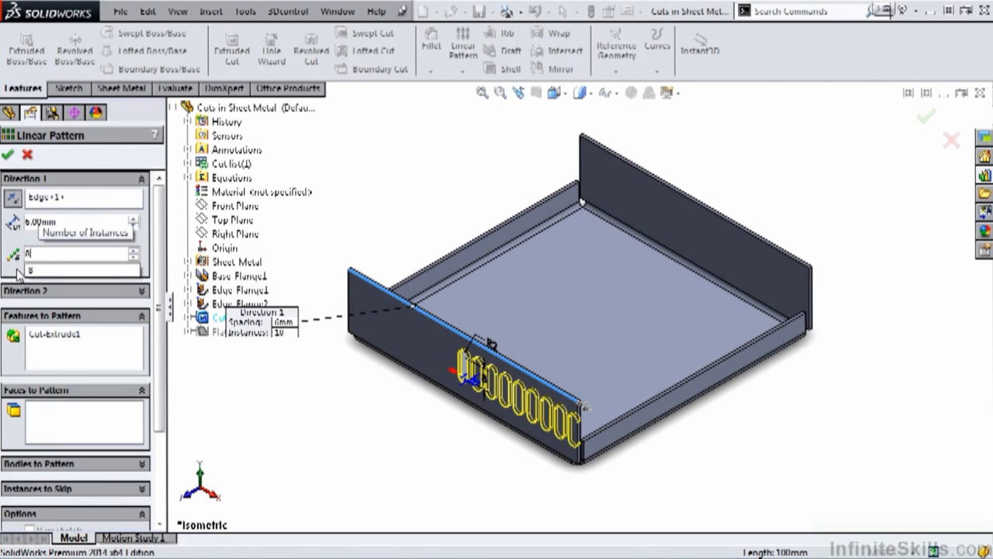
key("Return")
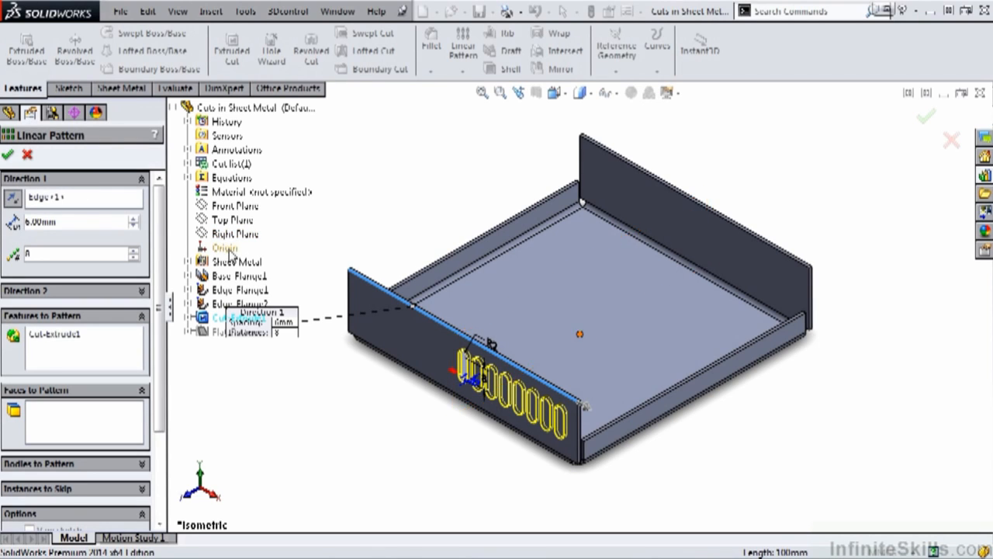
Add an opposite second direction along the same edge with 6 mm spacing, 8 instances and Pattern seed only, and finish the slot pattern
left_click(142, 291)
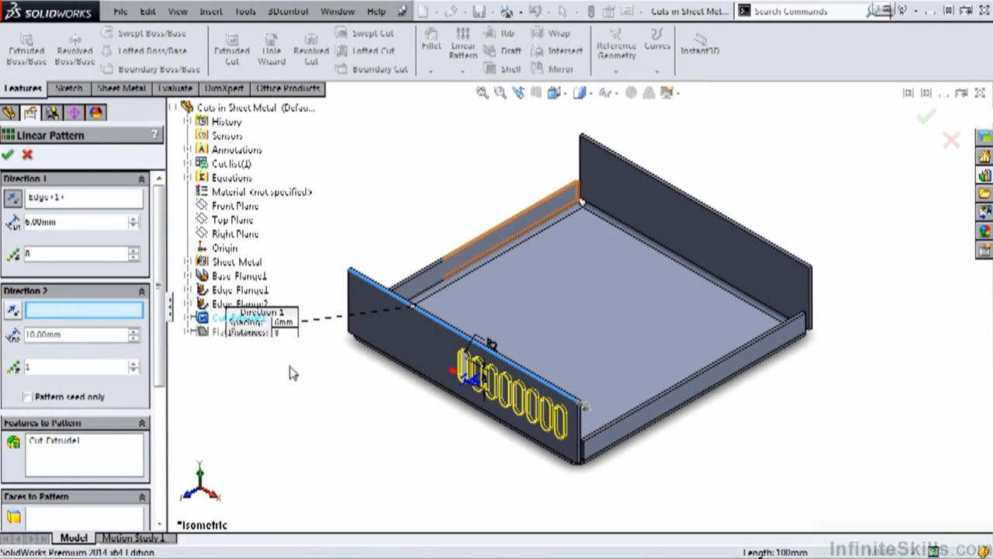
left_click(434, 320)
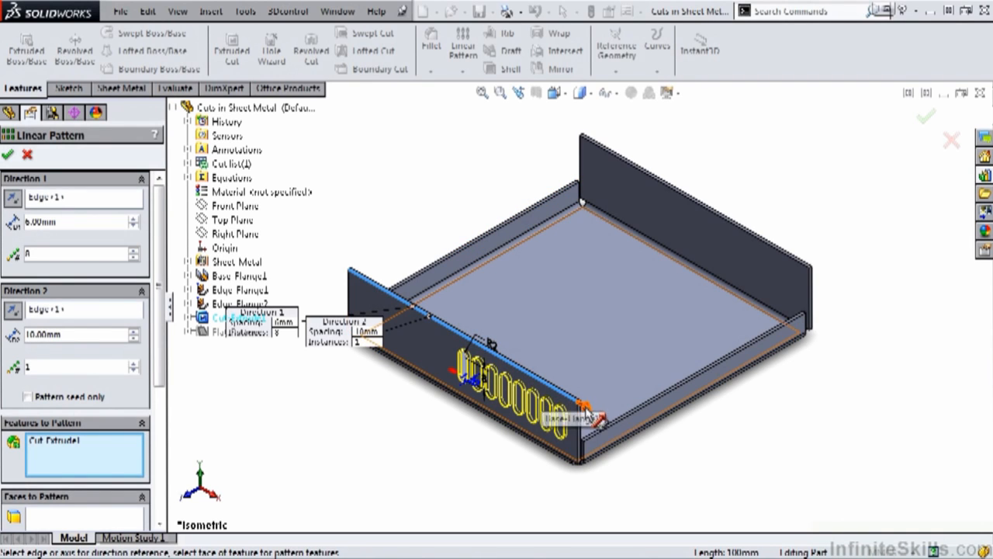
left_click(590, 415)
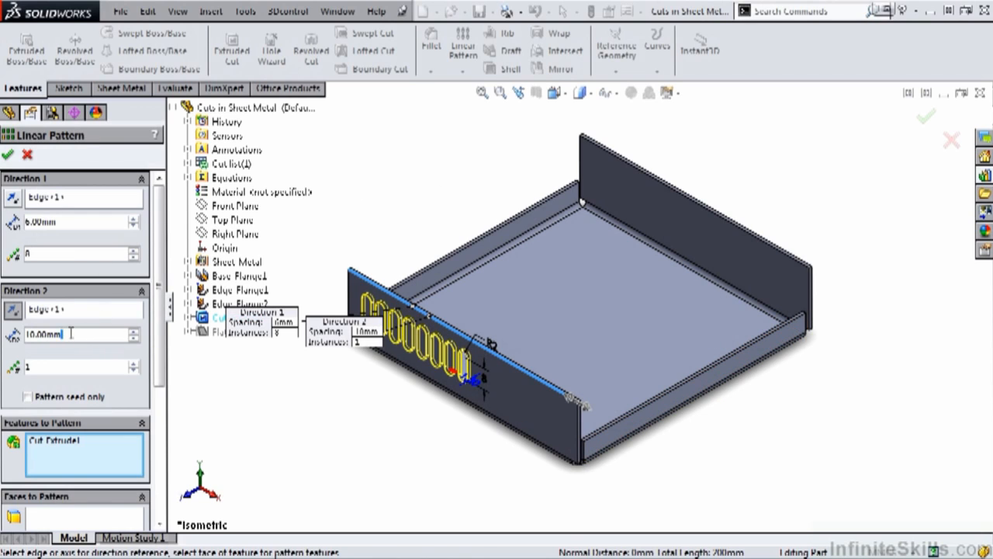
left_click_drag(70, 334, 20, 339)
type("6")
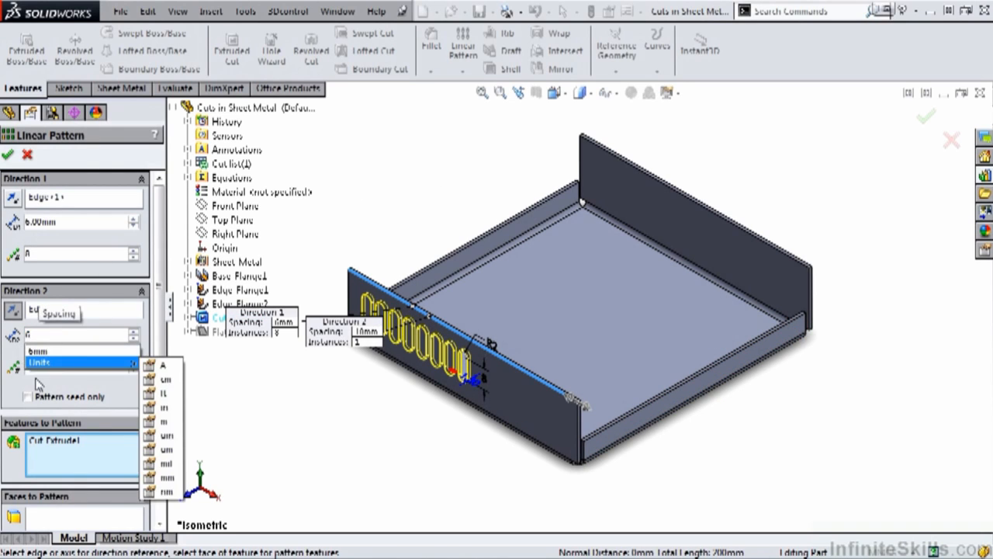
left_click(26, 367)
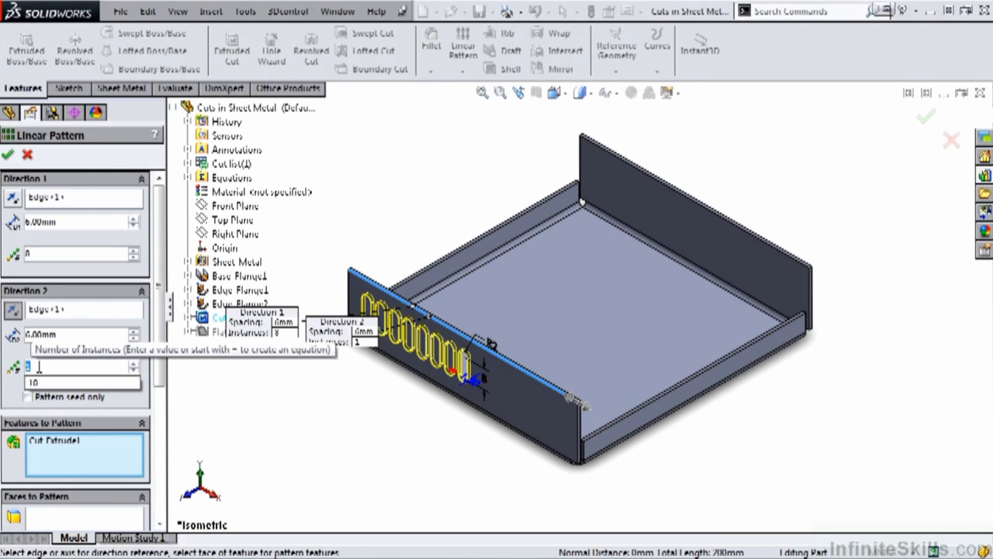
type("8")
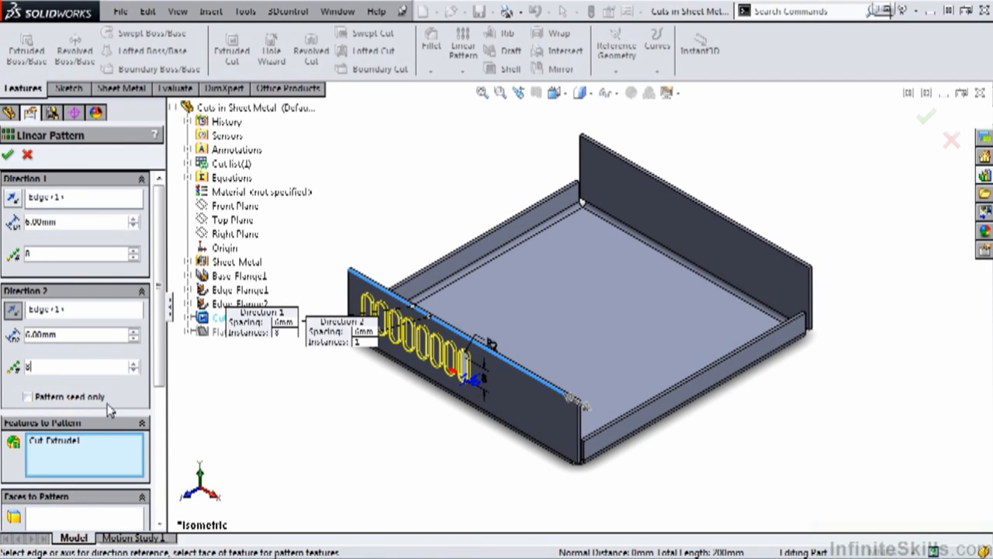
left_click(29, 397)
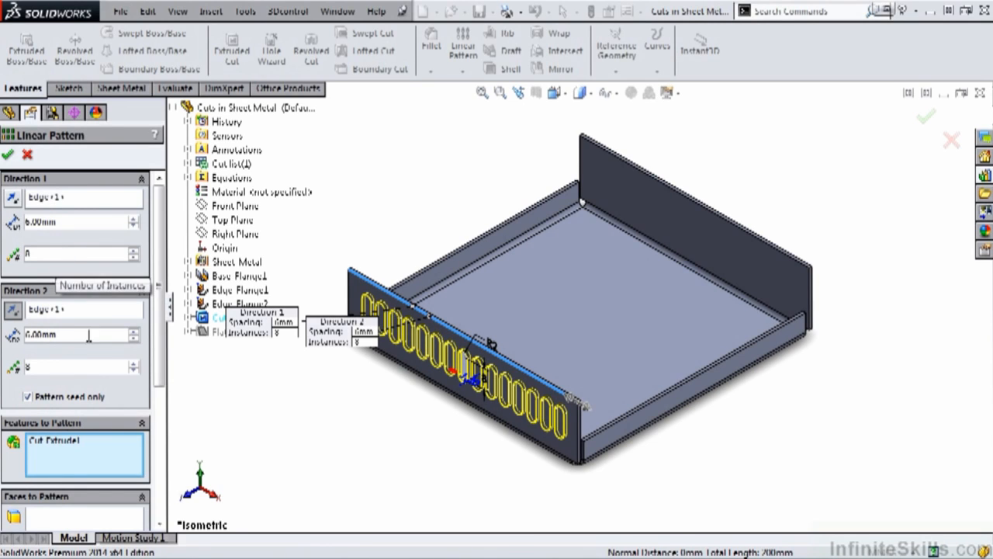
left_click_drag(158, 288, 164, 256)
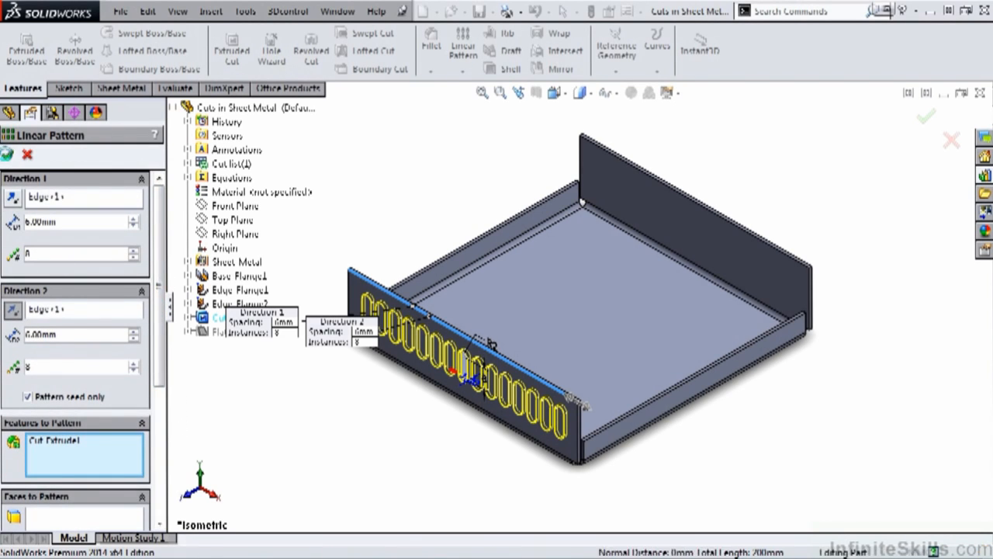
left_click(8, 155)
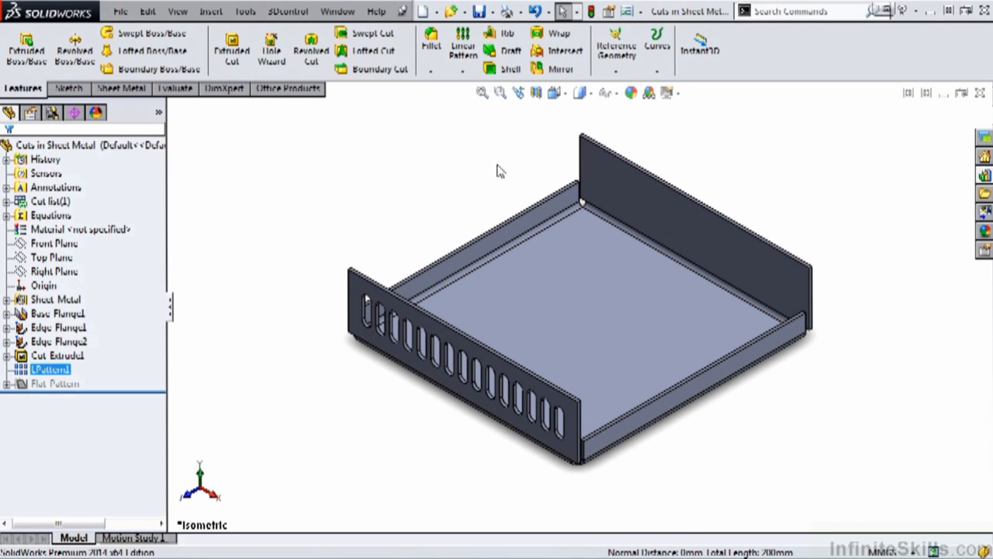
Mirror the slot pattern about the Front Plane onto the opposite side wall
left_click(560, 69)
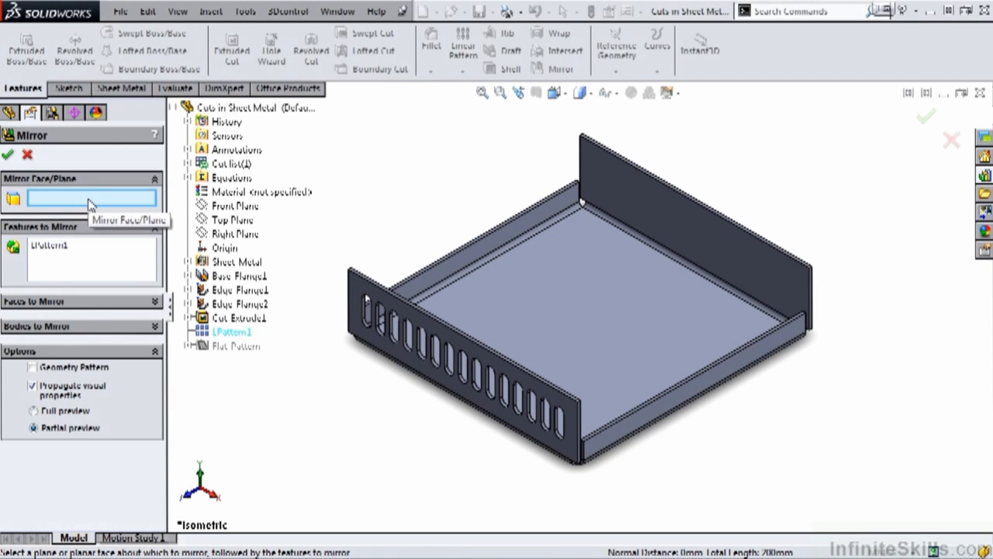
left_click(228, 213)
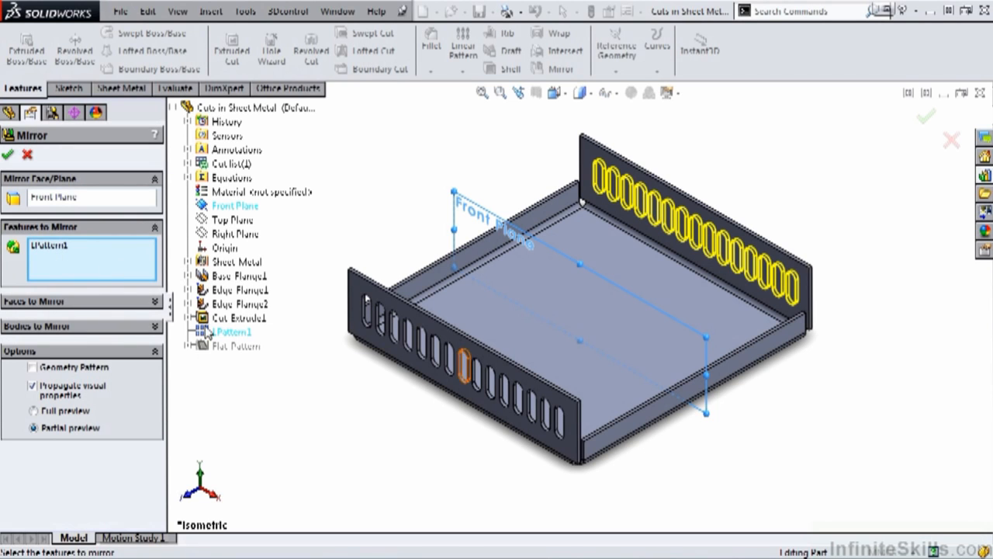
mouse_move(209, 333)
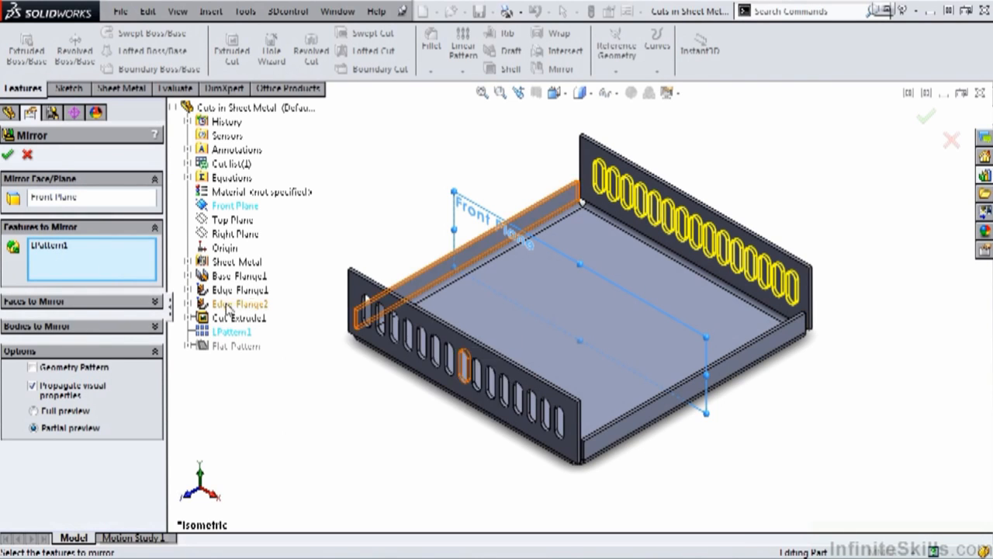
left_click(8, 158)
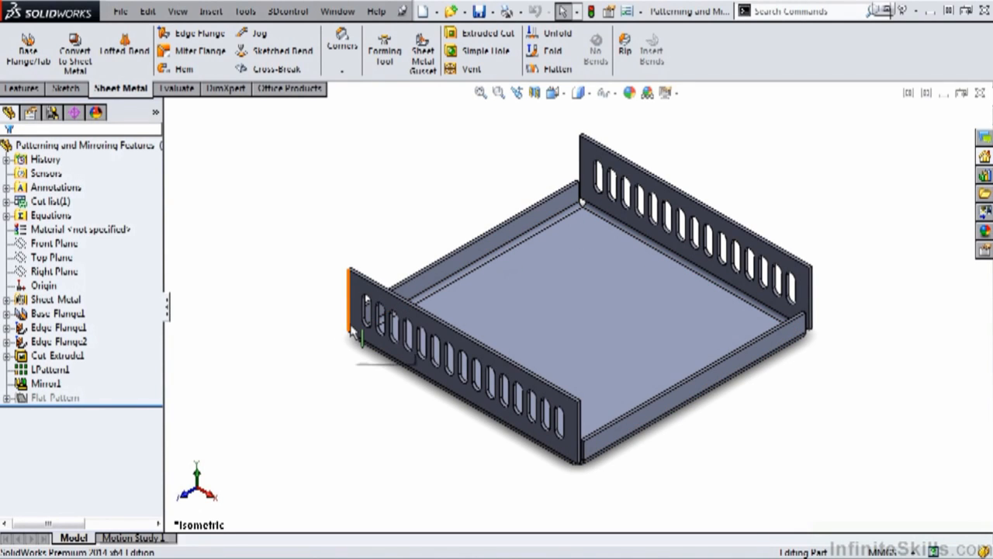
Create a Butt closed corner with a 0.10 mm gap, extending the low flange's end face to the slotted side wall at the nearest corner
scroll(582, 462, "down", 8)
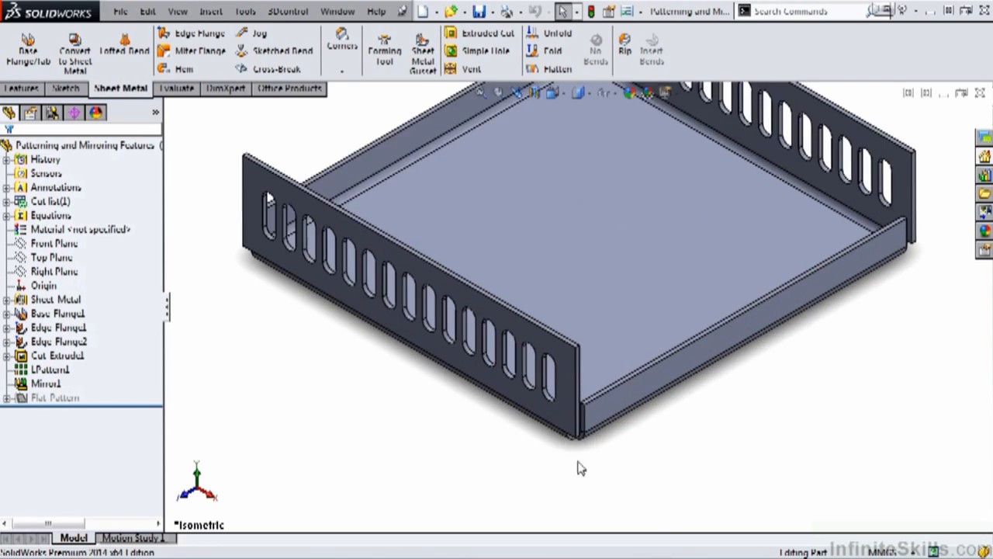
scroll(576, 442, "down", 6)
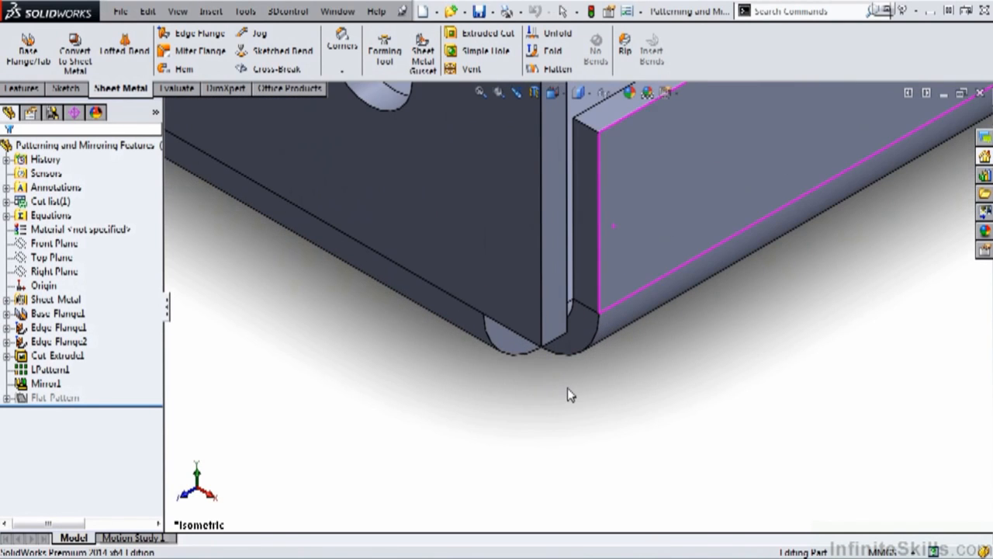
middle_click_drag(613, 225, 568, 266)
scroll(565, 267, "up", 2)
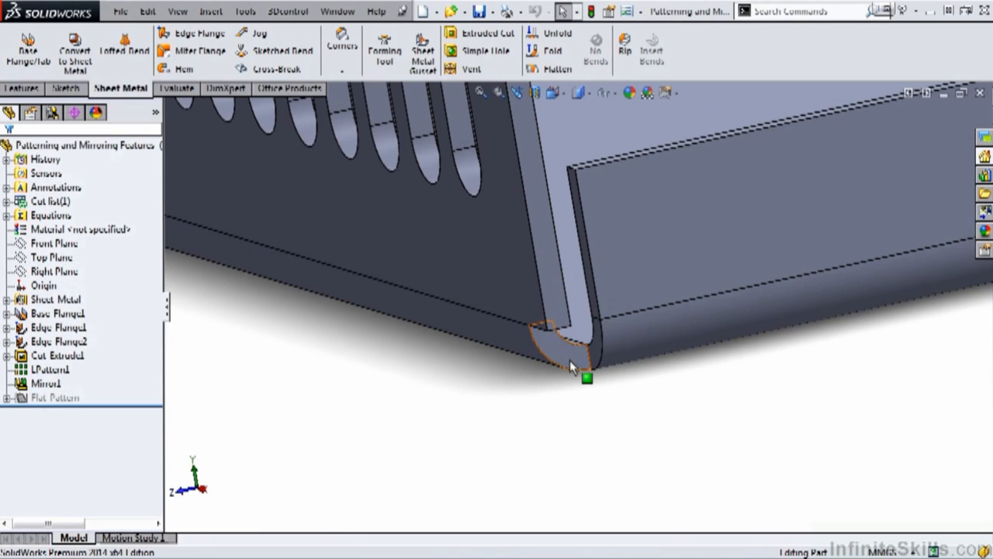
mouse_move(569, 379)
middle_mouse_down()
mouse_move(599, 361)
mouse_move(568, 361)
mouse_move(565, 337)
mouse_move(571, 396)
middle_mouse_up()
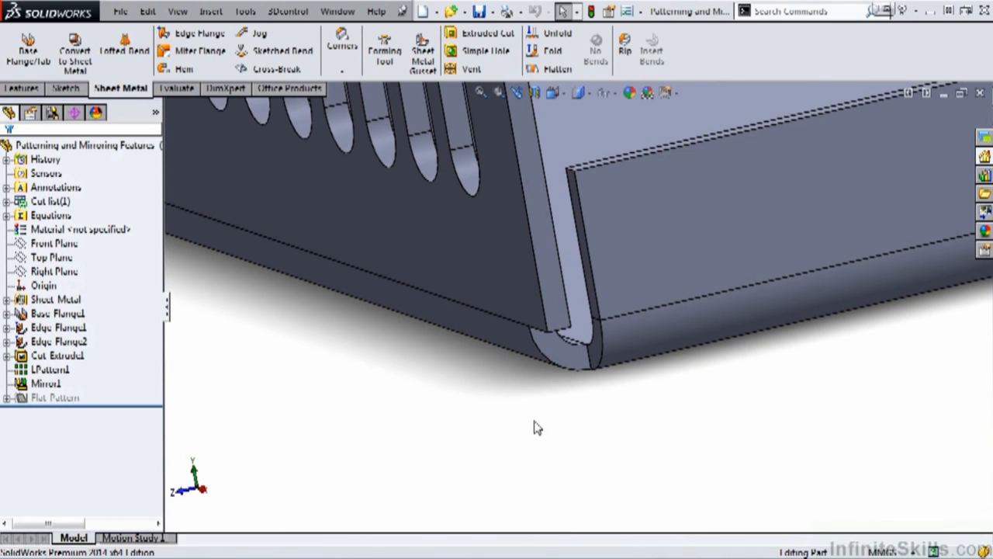
left_click(343, 75)
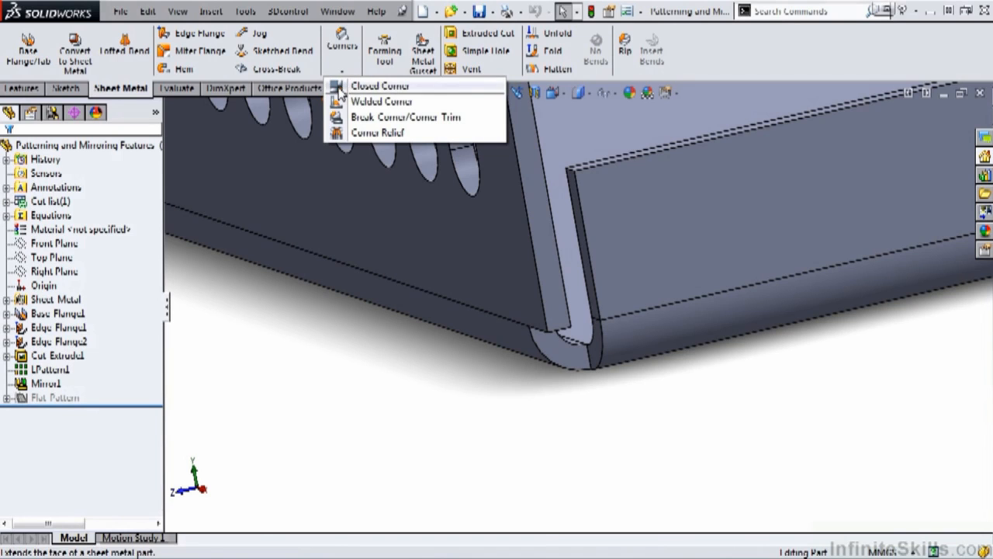
left_click(341, 87)
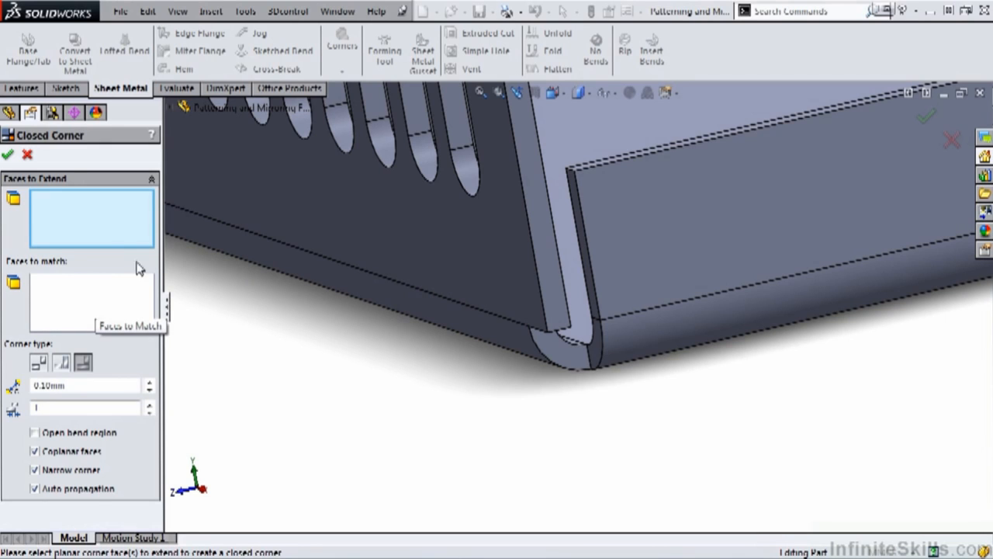
left_click(588, 273)
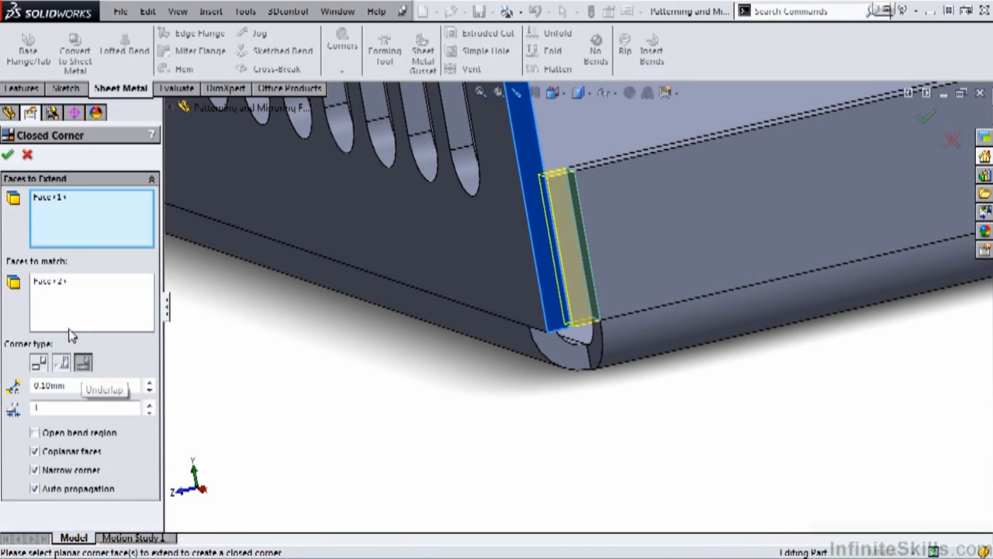
left_click(39, 362)
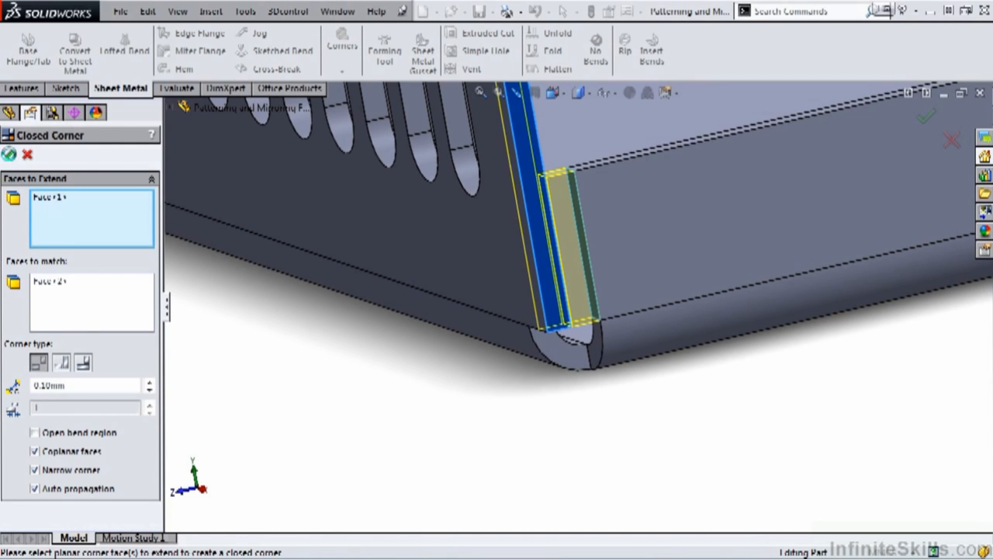
left_click(8, 154)
middle_click_drag(472, 397, 504, 360)
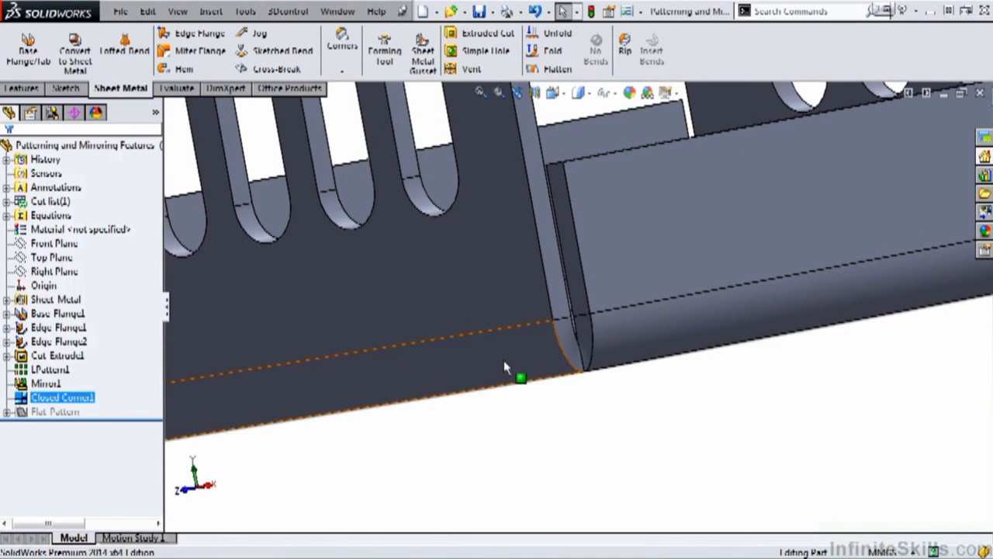
Change the closed corner's type to Overlap and inspect the corner
right_click(88, 400)
left_click(106, 268)
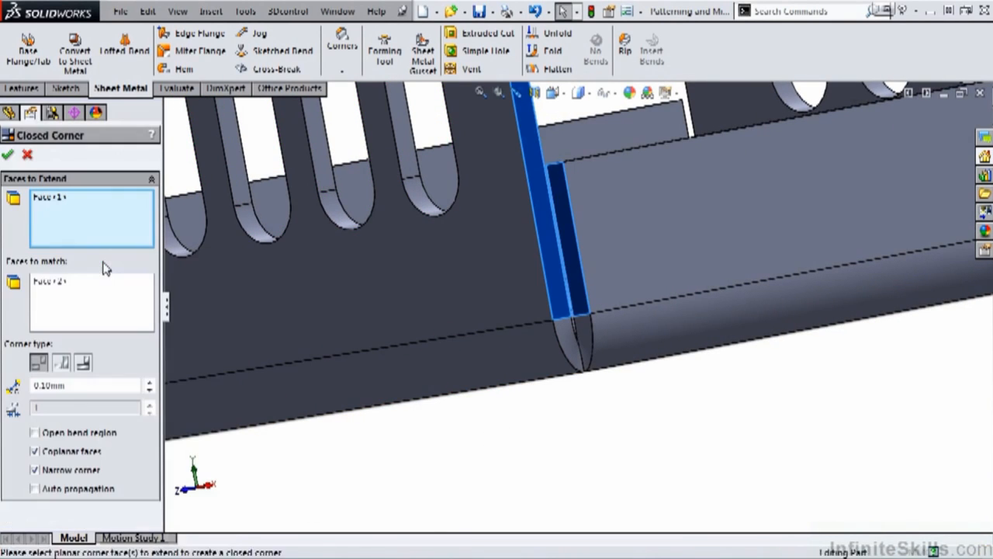
left_click(62, 363)
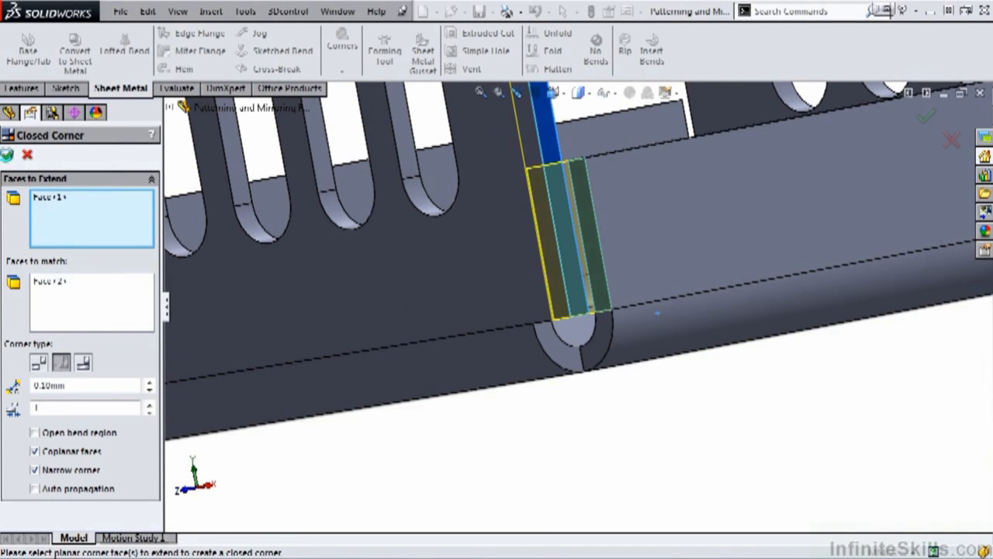
left_click(7, 155)
middle_click_drag(390, 412, 456, 425)
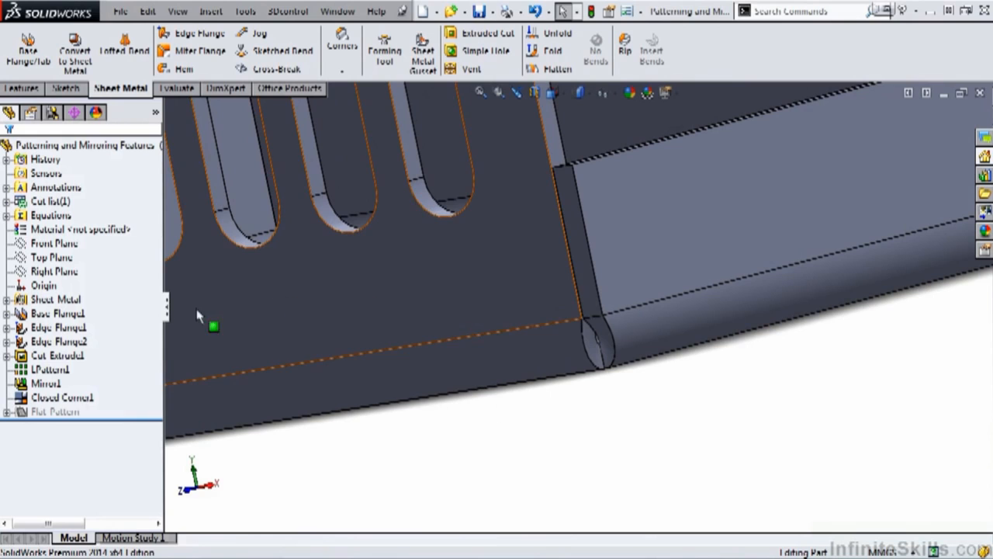
Set the closed corner's type to Underlap and inspect where the low flange meets the slotted side wall
left_click(62, 397)
left_click(102, 355)
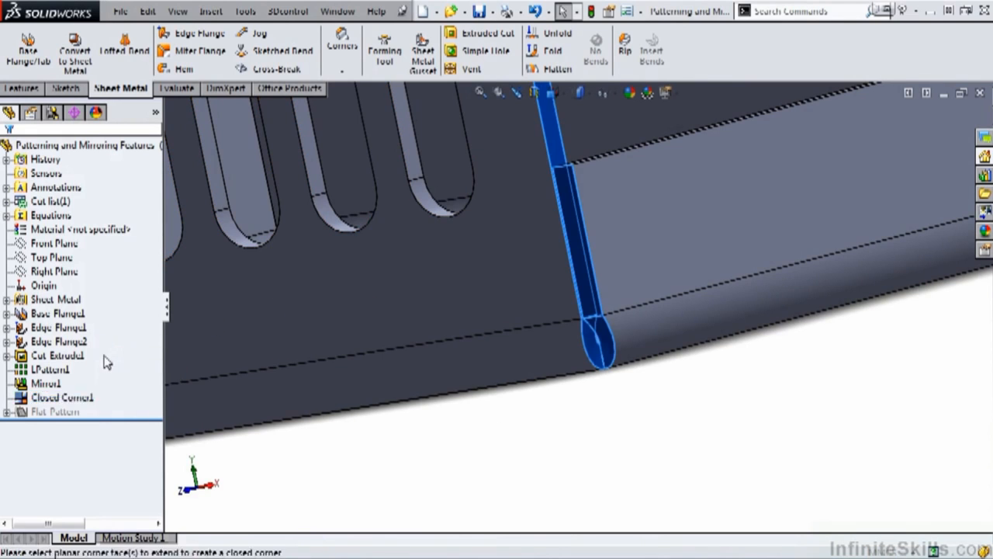
left_click(85, 364)
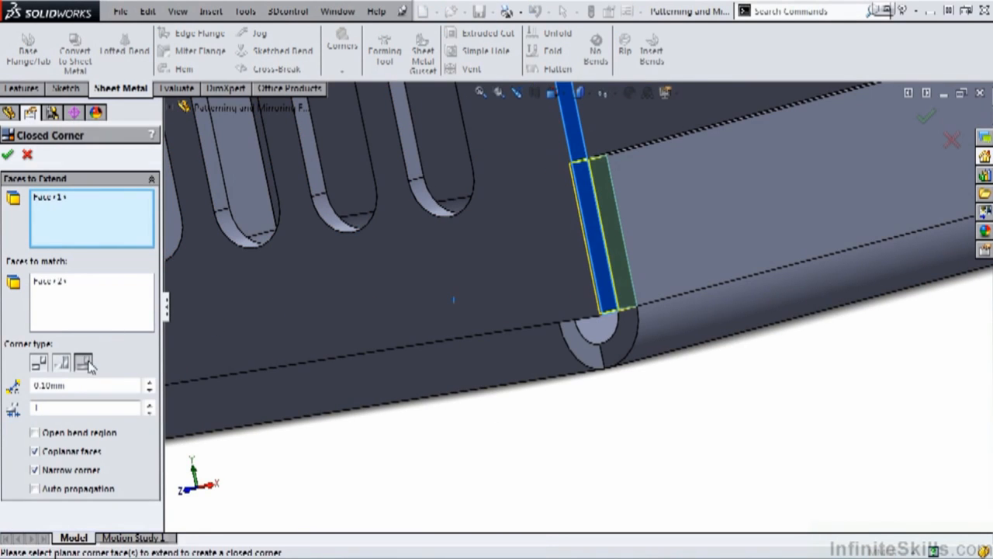
left_click(8, 154)
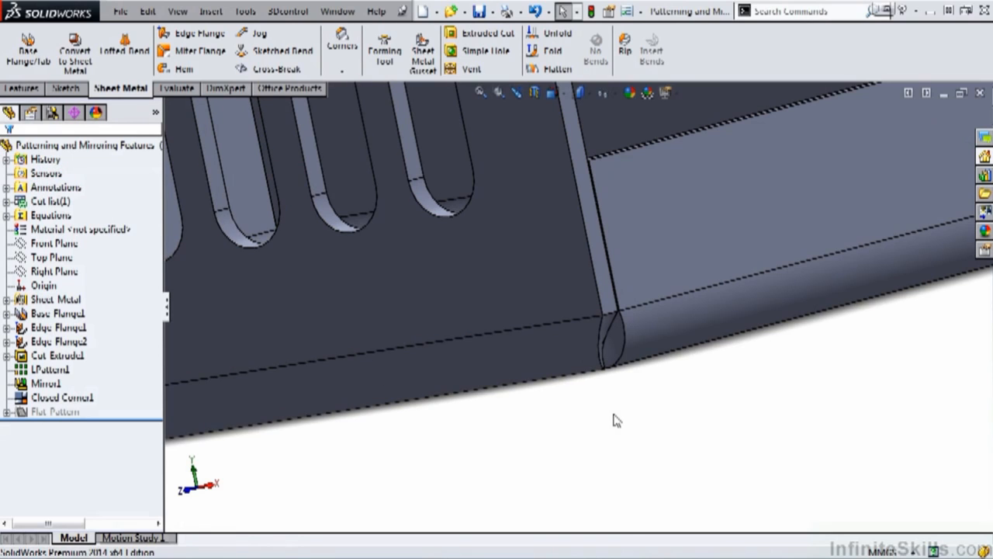
left_click(627, 229)
middle_click_drag(628, 229, 621, 273)
scroll(584, 206, "down", 5)
scroll(659, 415, "up", 3)
middle_click_drag(656, 405, 637, 310)
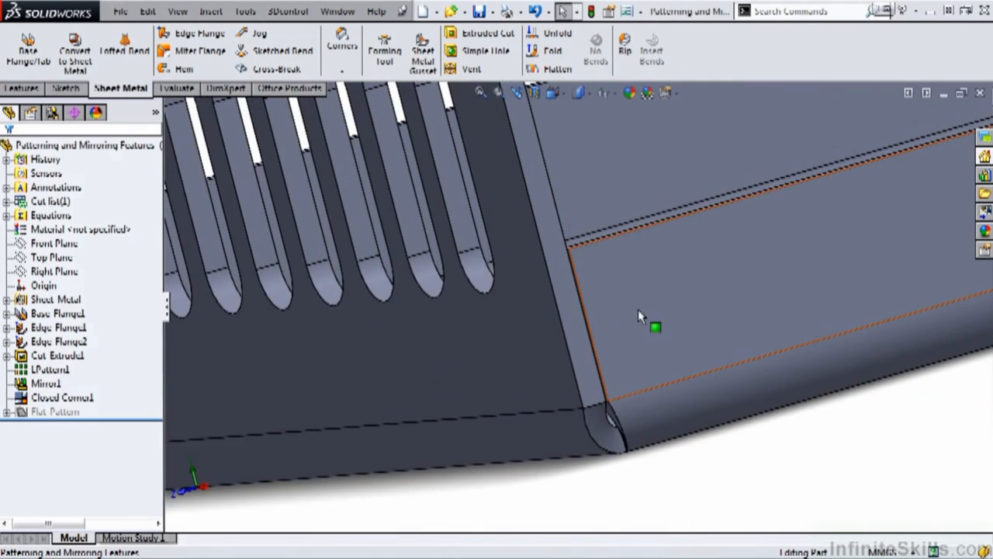
Try a 1.10 mm gap distance on the closed corner and return it to 0.10 mm
left_click(76, 399)
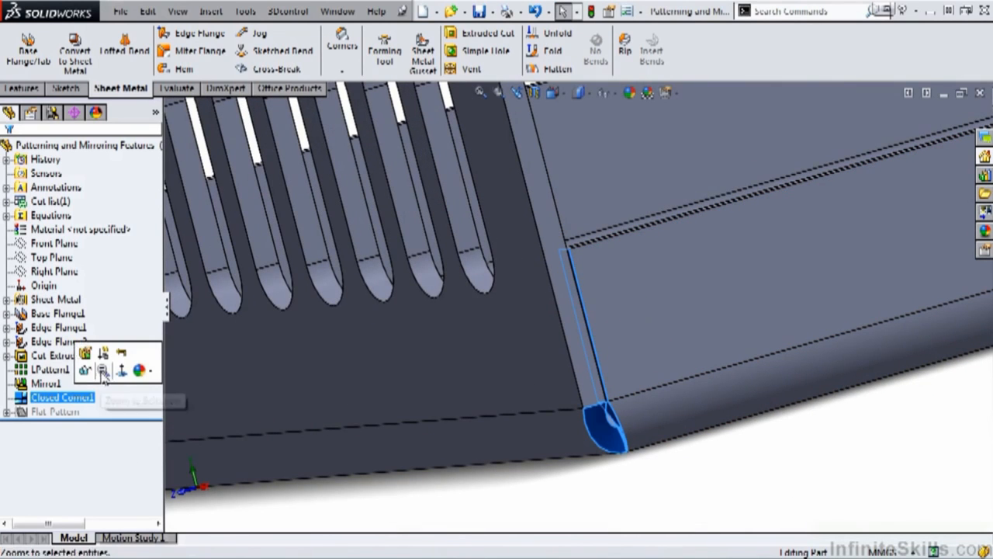
left_click(87, 362)
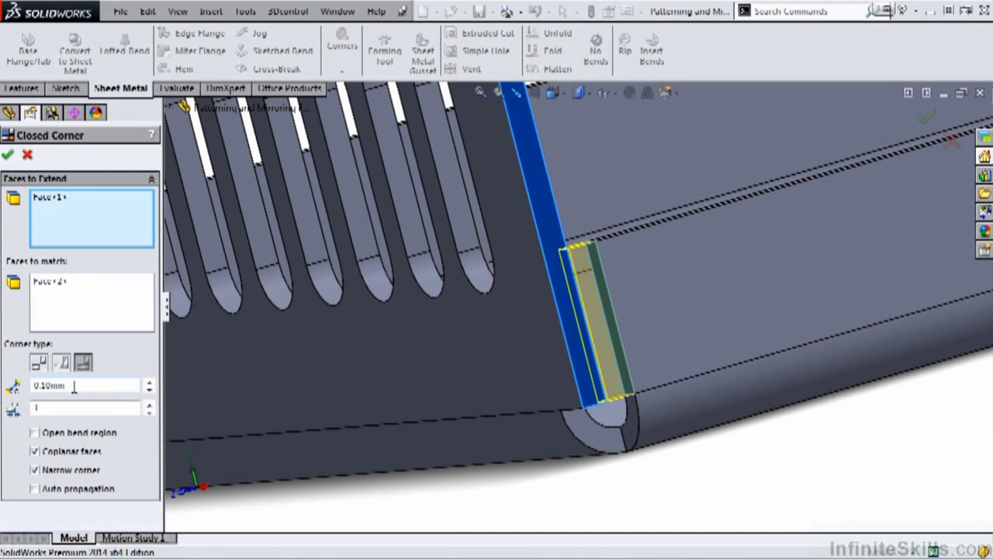
left_click(149, 383)
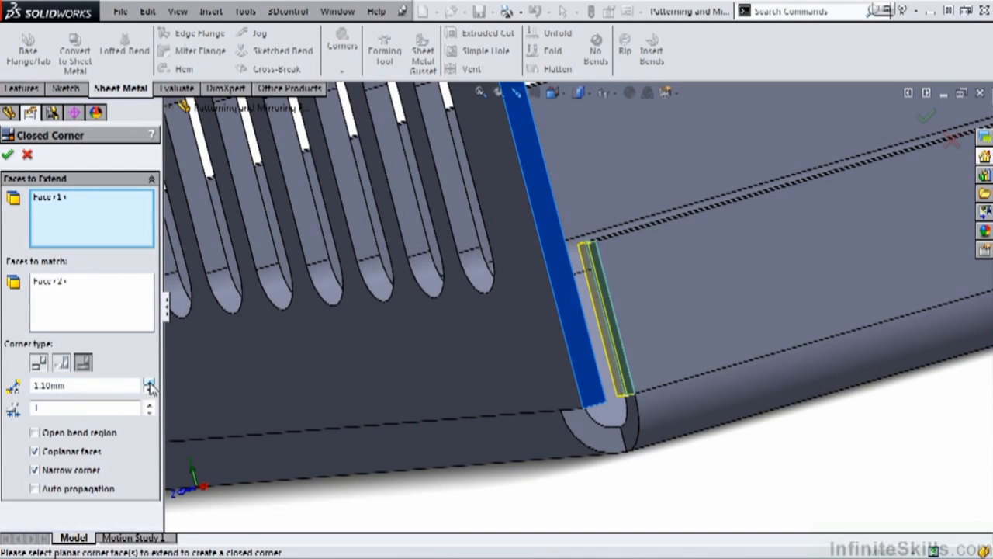
left_click(149, 391)
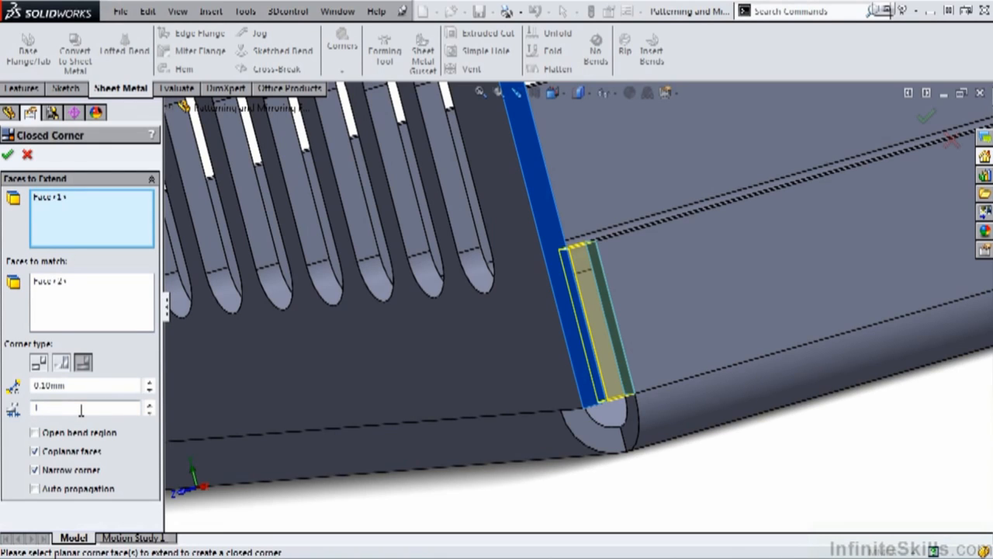
left_click(9, 154)
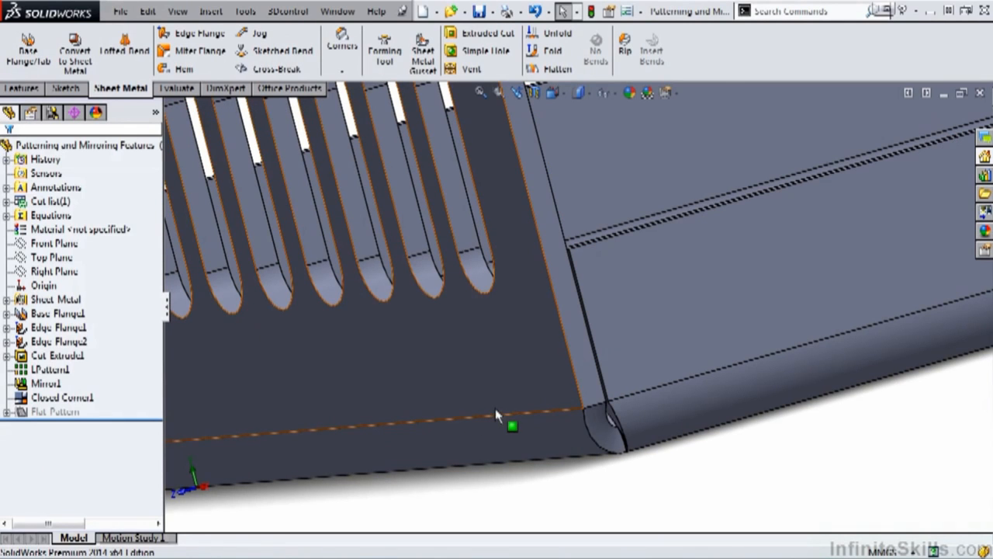
Try a different overlap/underlap ratio on the closed corner
left_click(85, 400)
left_click(94, 356)
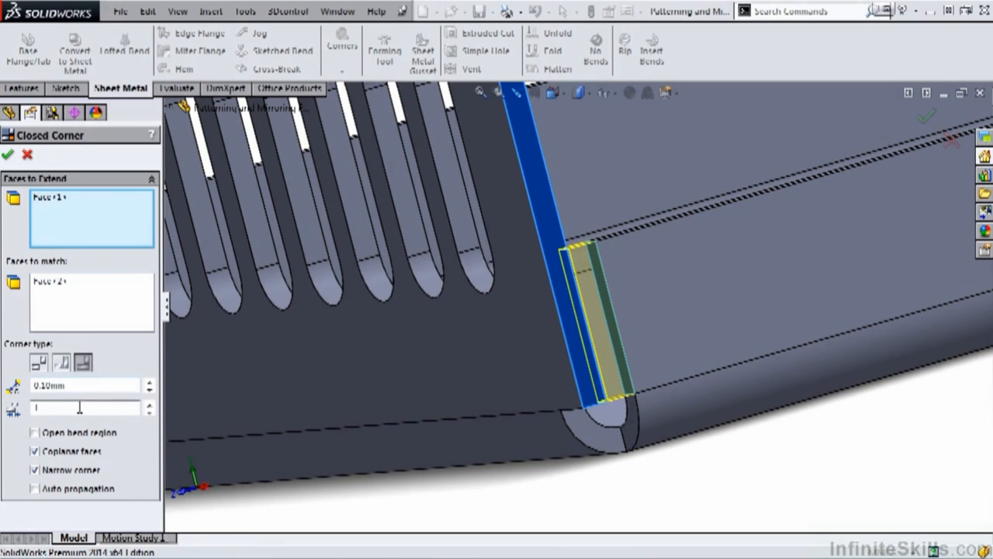
left_click(7, 153)
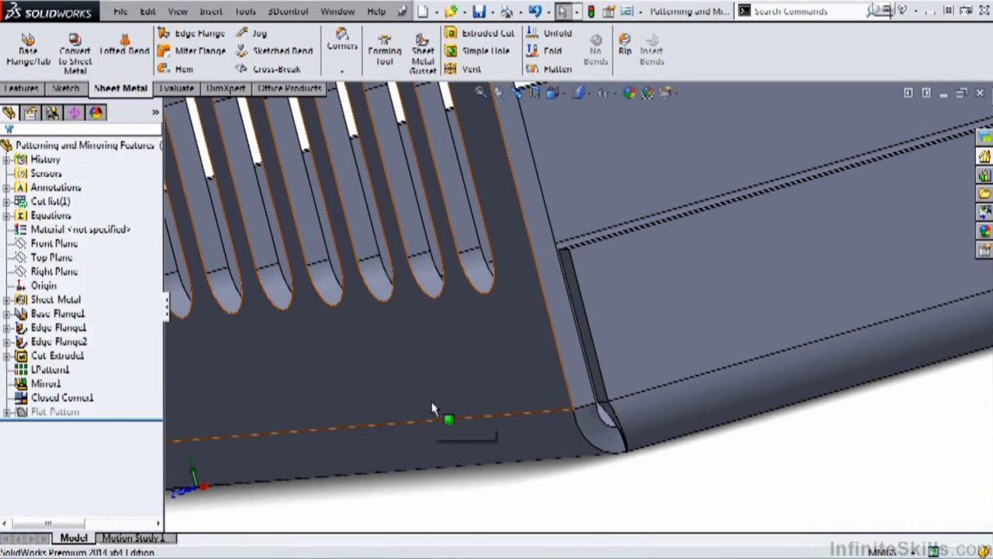
In the closed corner, set the ratio to 1 and add the same flange's opposite end face to extend, matching the other side wall's end face
left_click(78, 398)
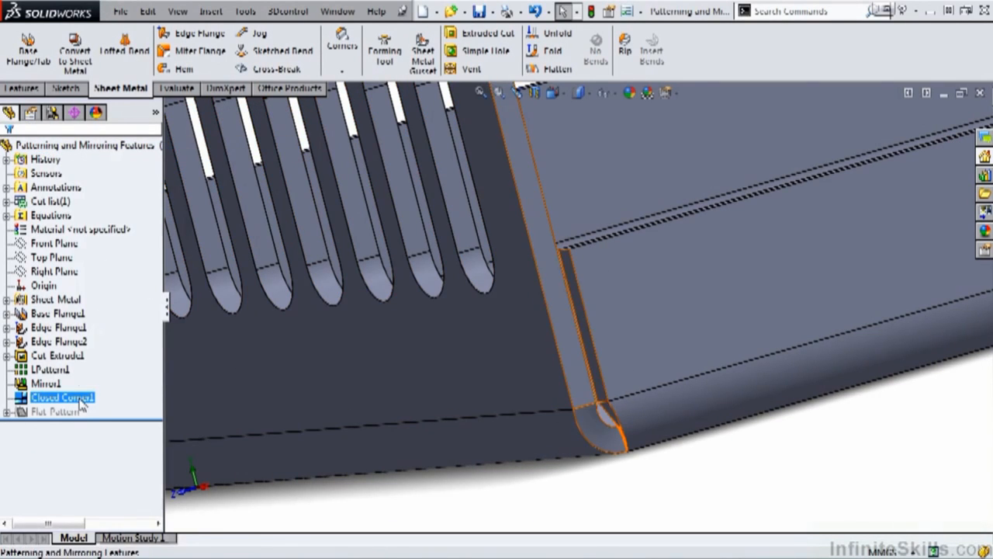
left_click(92, 364)
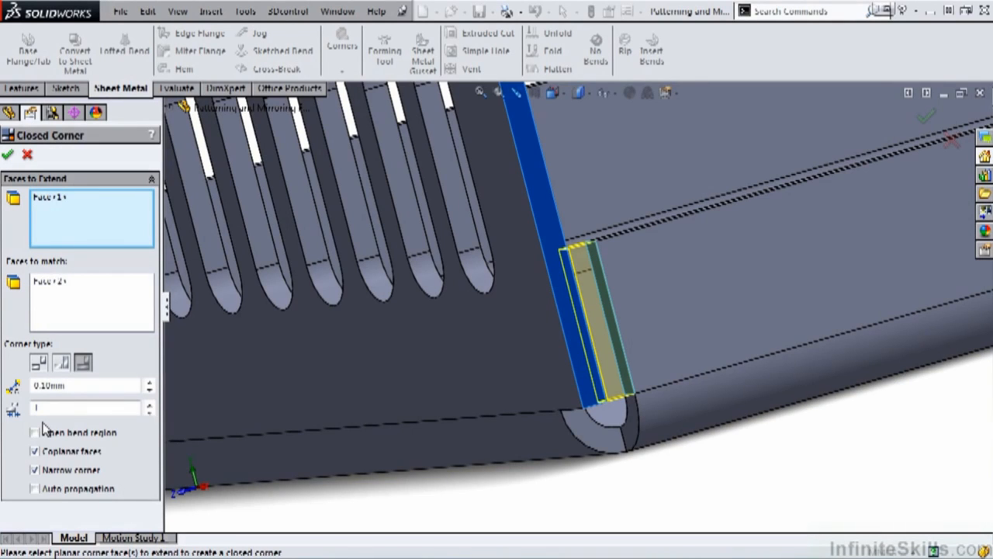
scroll(543, 272, "up", 8)
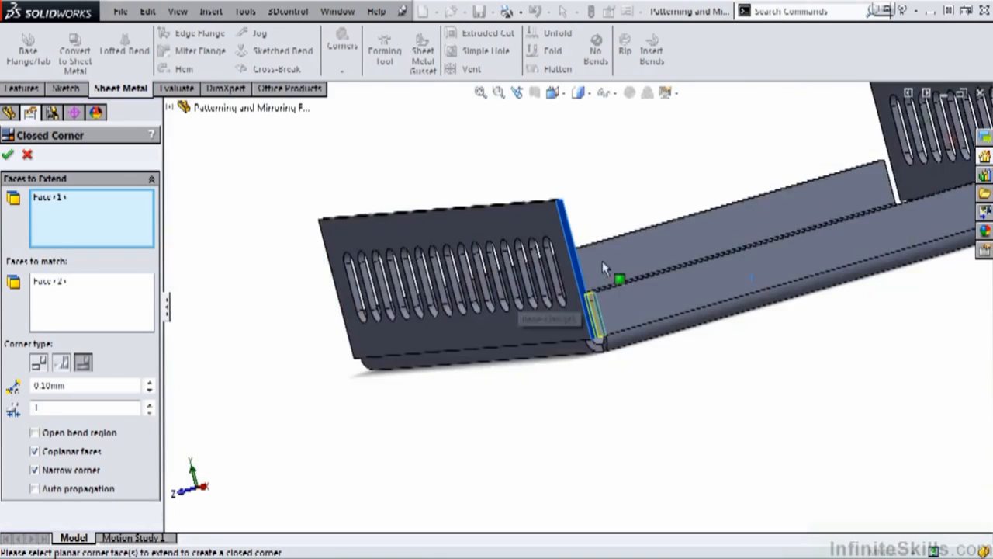
scroll(725, 237, "down", 2)
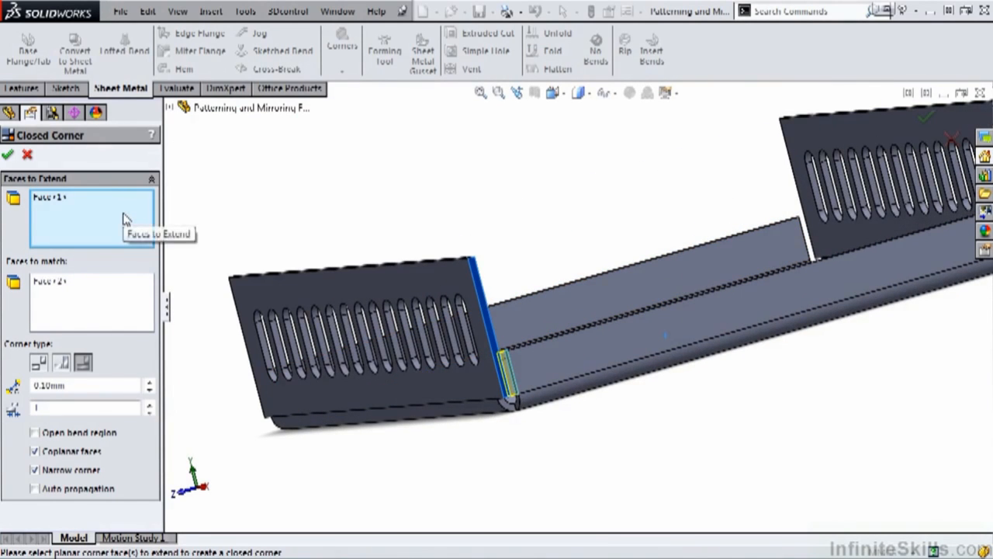
scroll(905, 372, "up", 4)
scroll(849, 290, "down", 3)
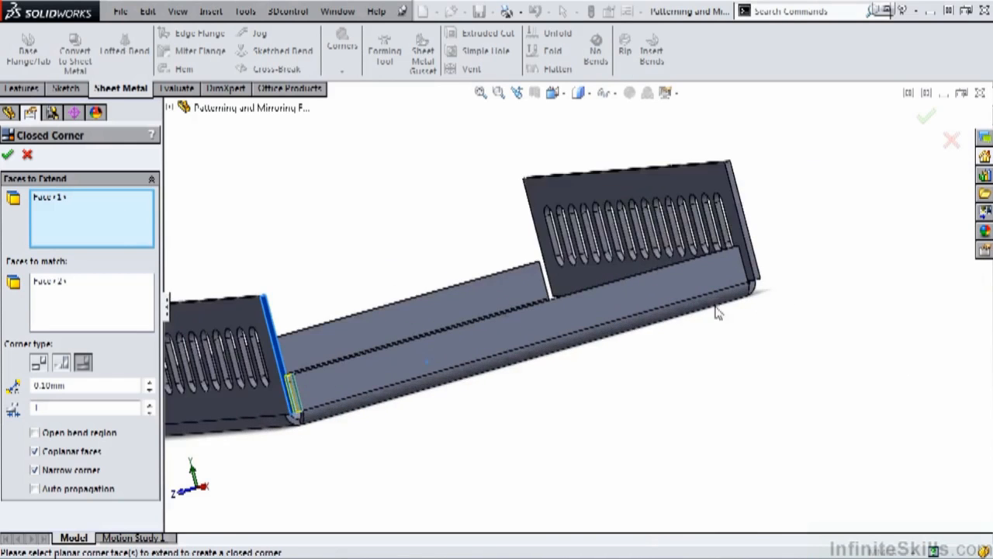
middle_click_drag(715, 306, 646, 394)
scroll(489, 457, "down", 5)
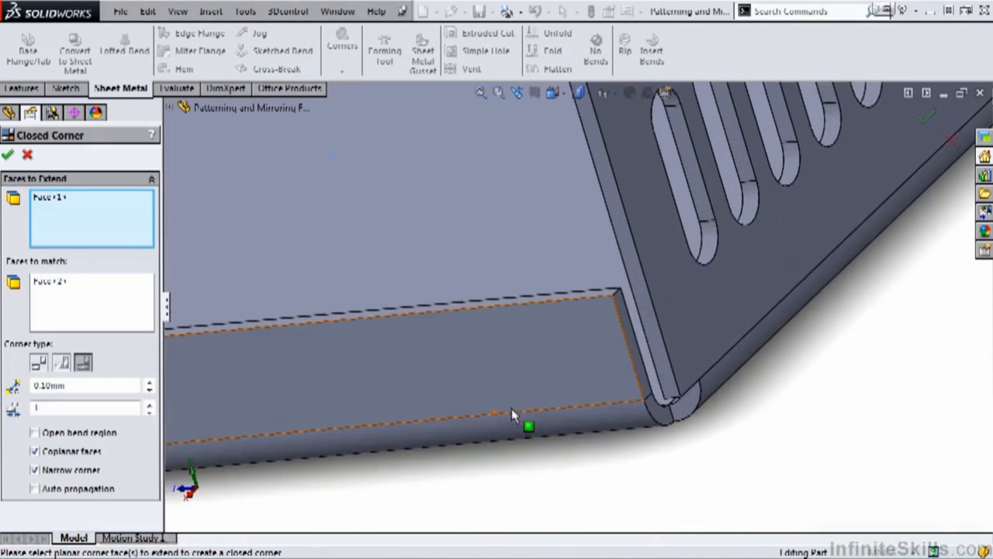
left_click(631, 342)
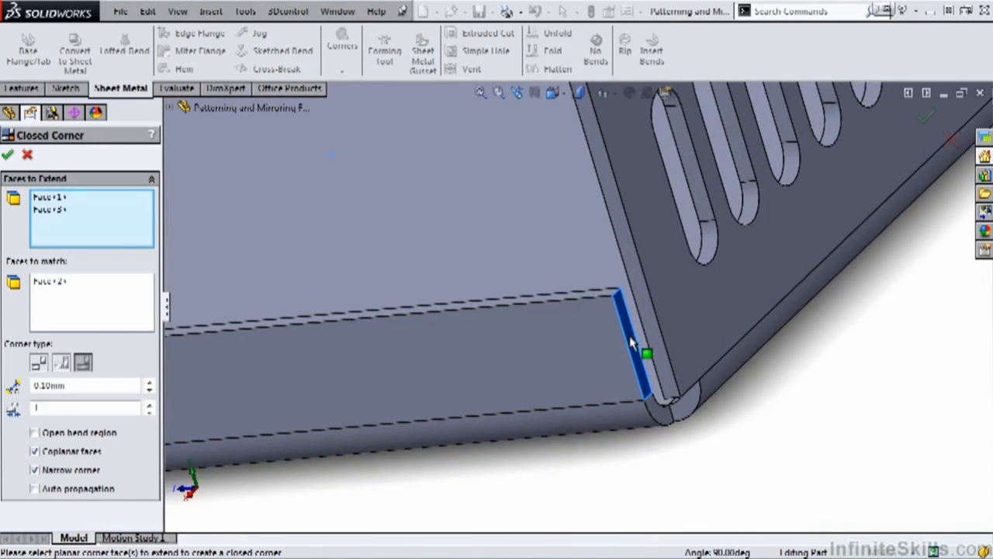
left_click(116, 310)
middle_click_drag(446, 419, 673, 339)
left_click(687, 341)
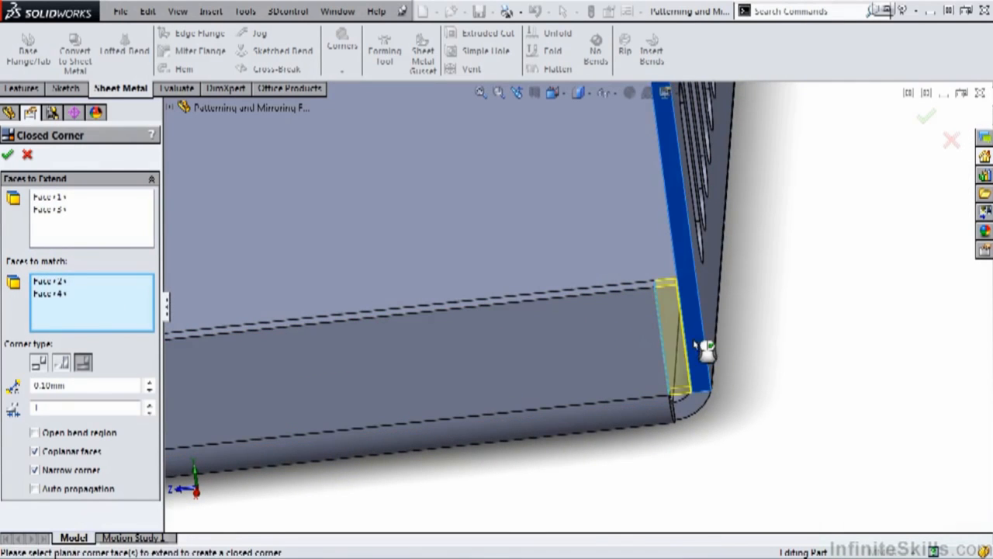
In the closed corner, add an end face of the opposite low flange to extend and match it to the adjoining side wall's end face
scroll(419, 339, "up", 10)
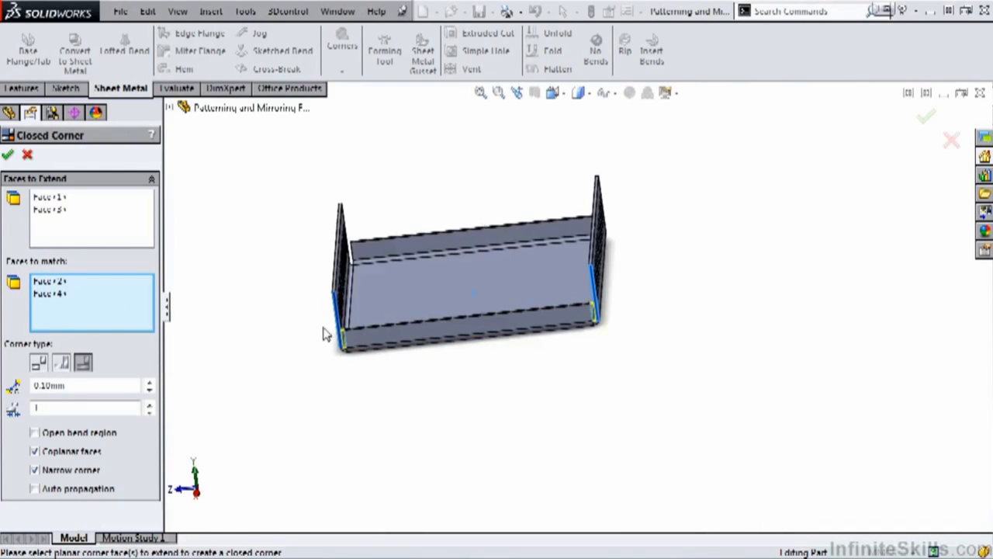
middle_click_drag(326, 332, 493, 314)
scroll(552, 323, "down", 6)
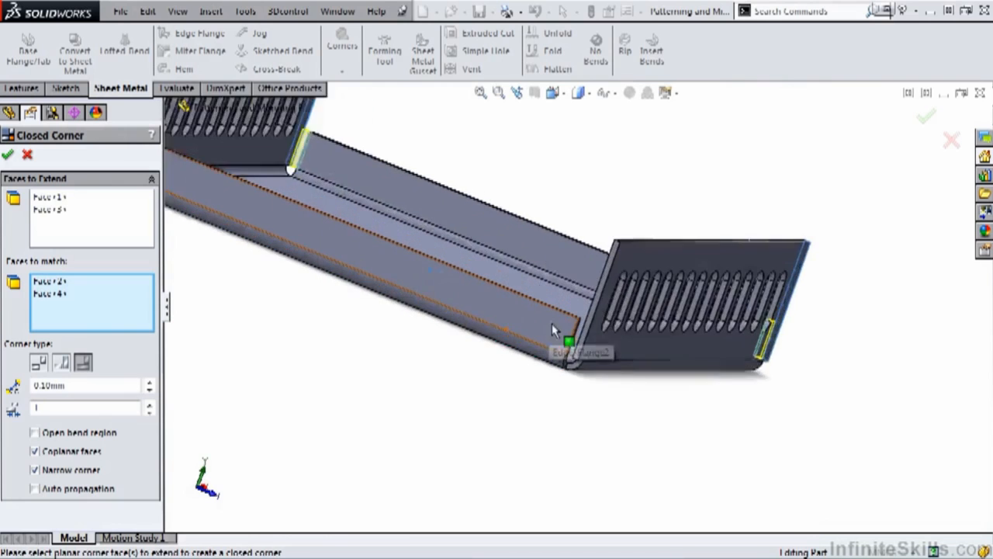
middle_click_drag(555, 330, 338, 191)
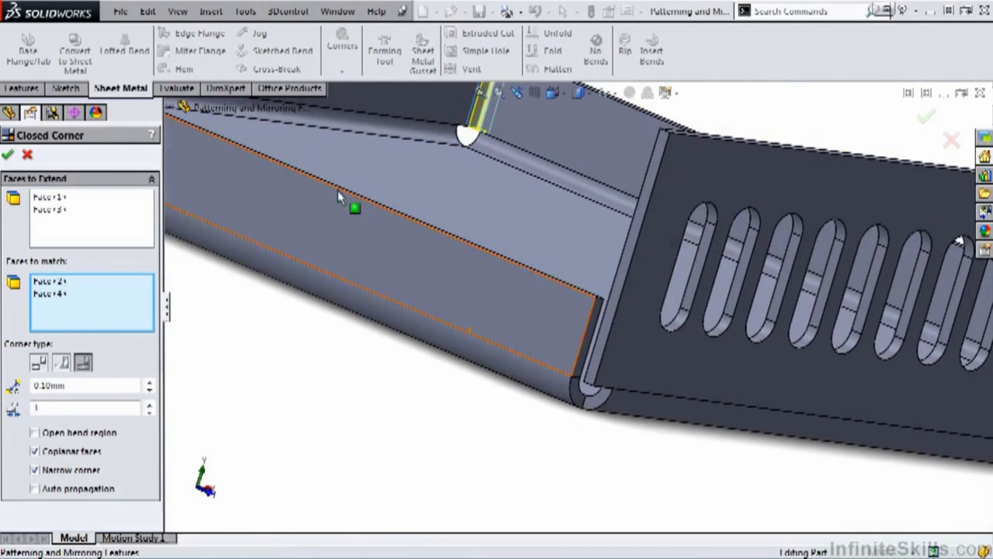
left_click(90, 218)
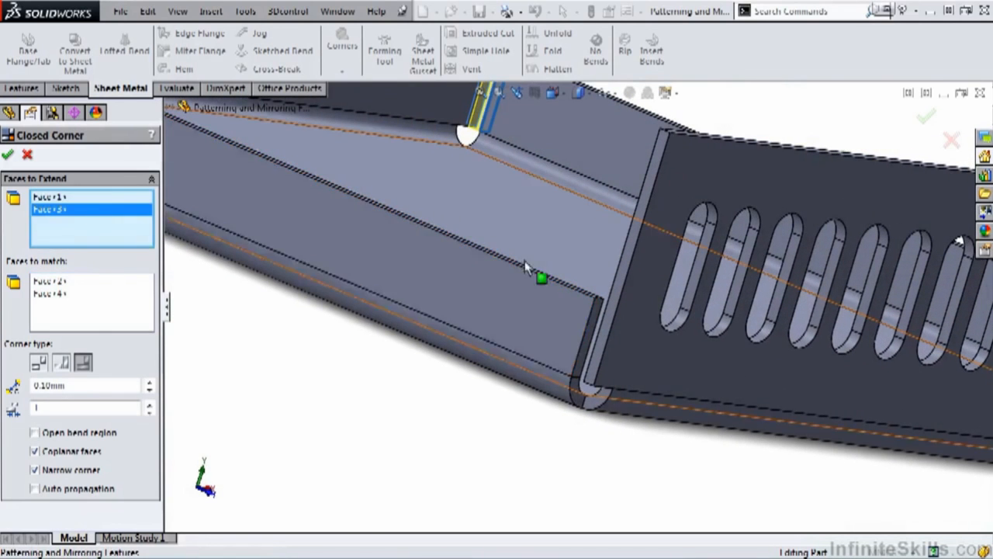
left_click(593, 322)
left_click(91, 303)
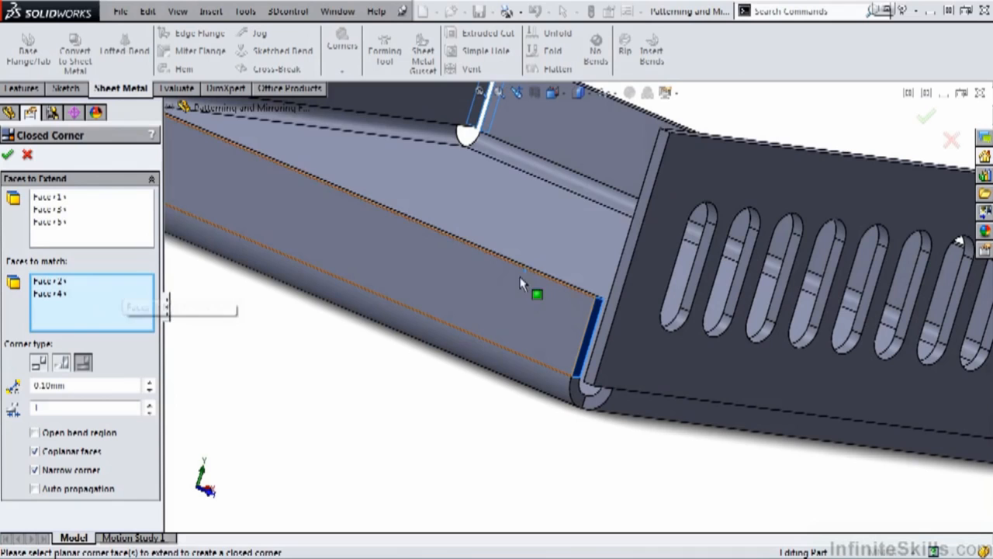
left_click(610, 312)
Add that flange's other end face to extend, match it to the adjoining side wall's end face, and accept the closed corner
key("f")
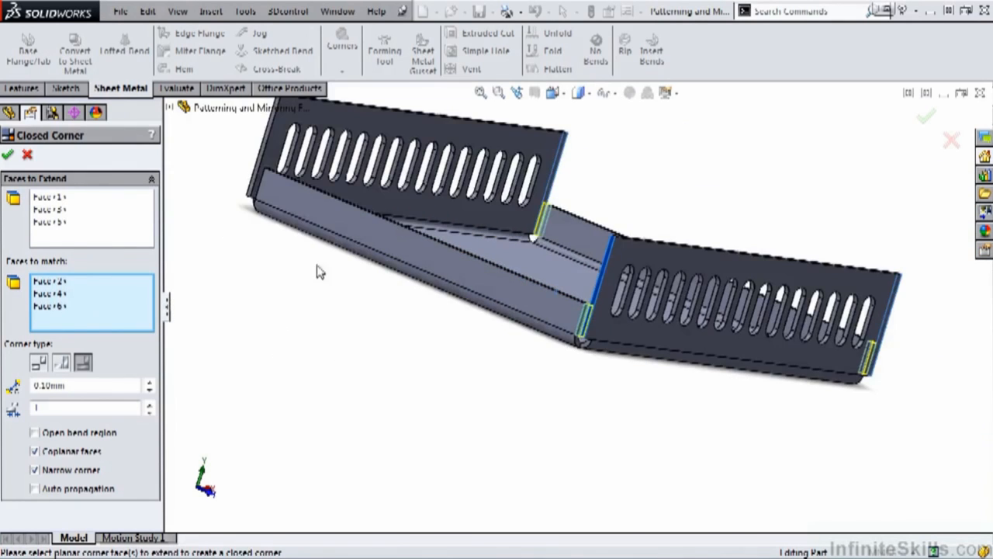
middle_click_drag(288, 214, 505, 310)
scroll(516, 318, "down", 5)
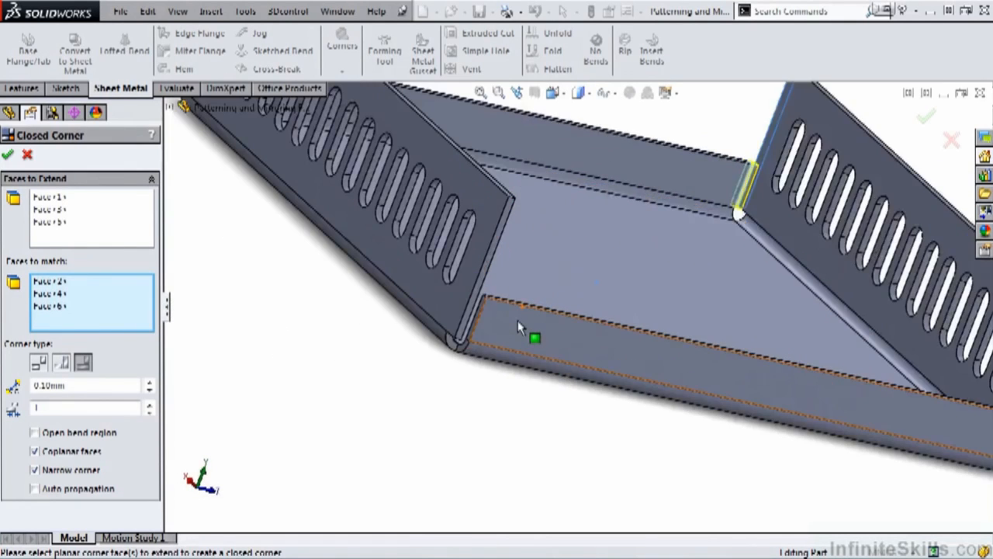
left_click(113, 234)
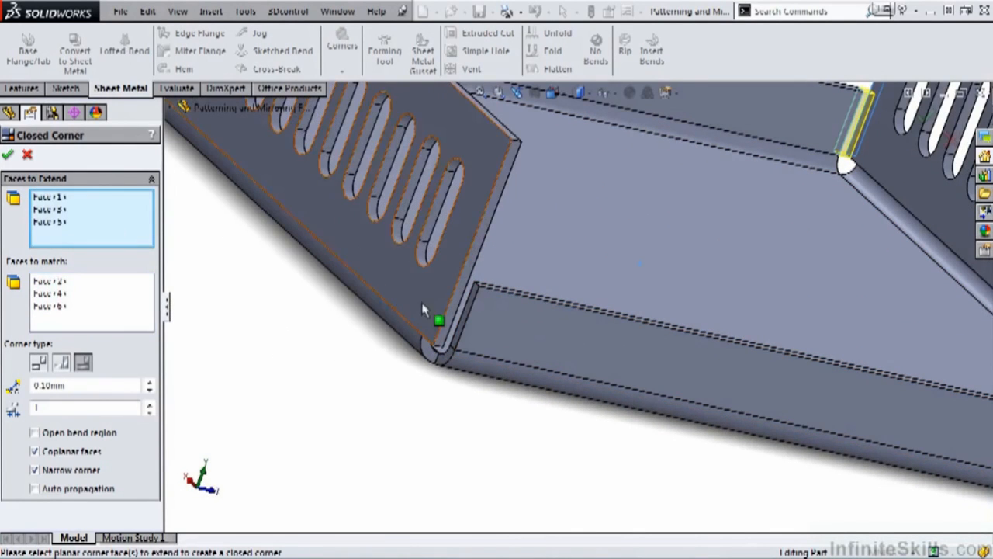
left_click(468, 322)
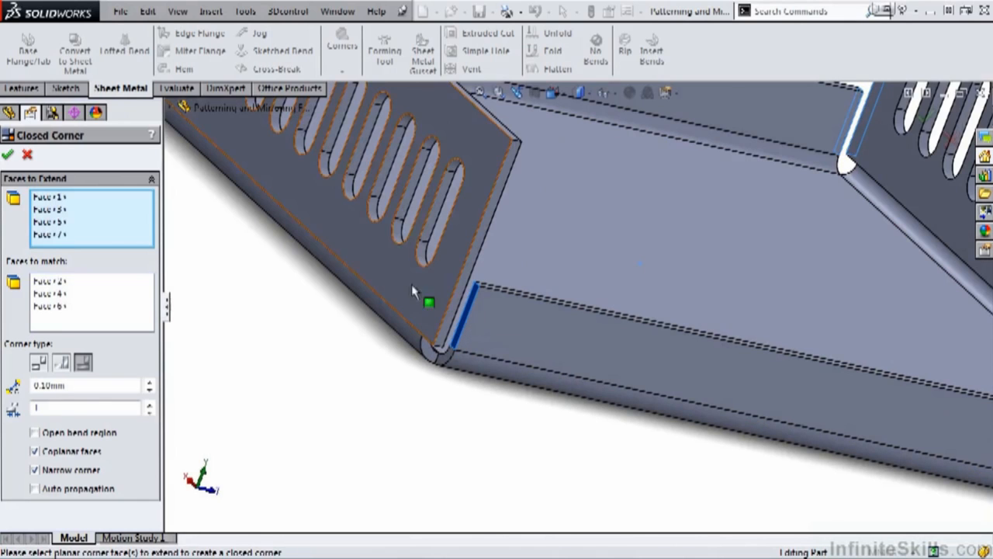
left_click(132, 310)
left_click(469, 299)
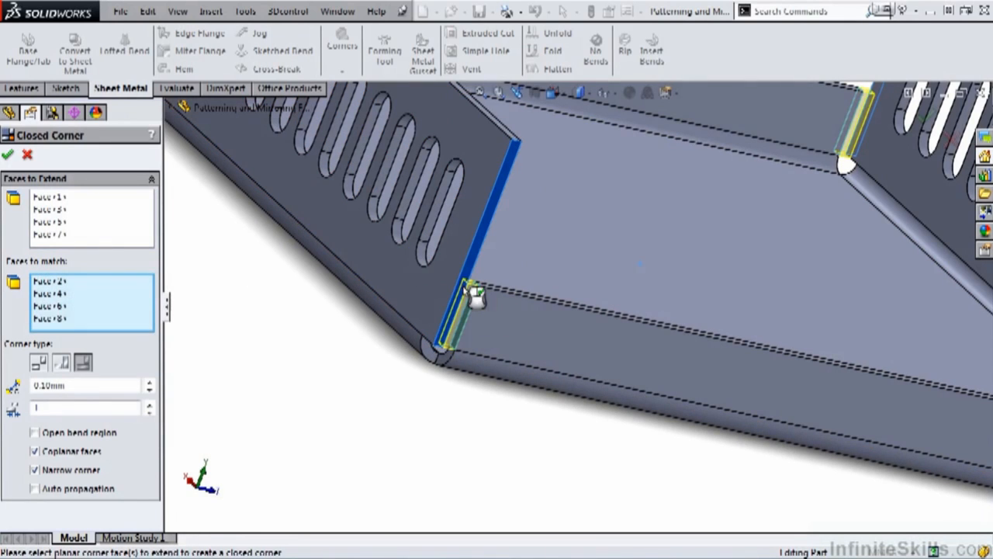
left_click(8, 158)
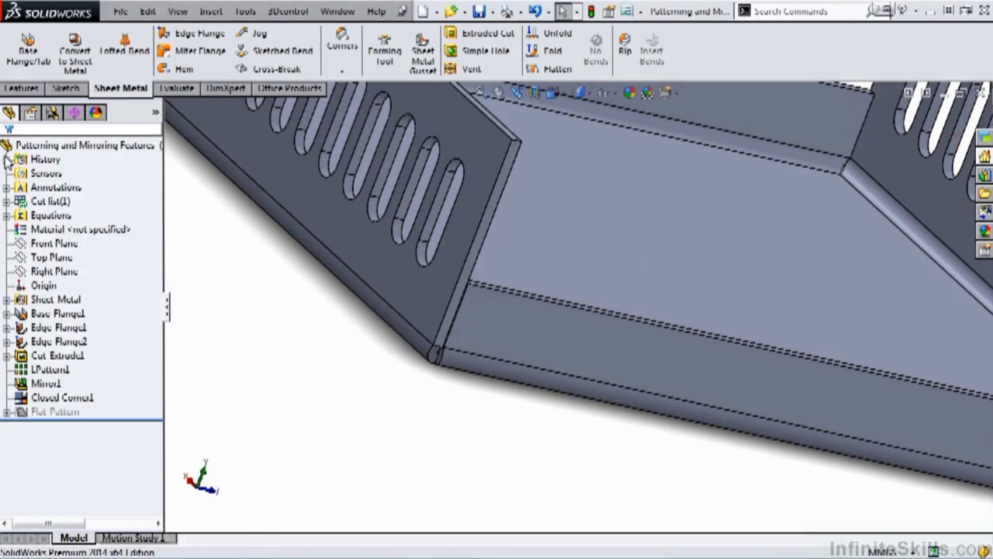
key("ctrl+7")
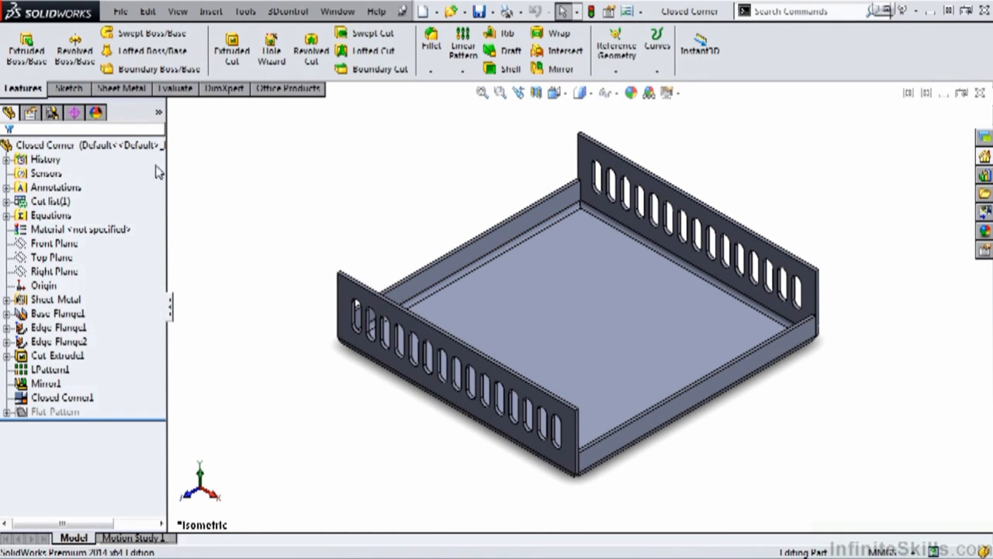
Start a Hem on the upper edge of the low front flange between the two slotted side walls
left_click(126, 88)
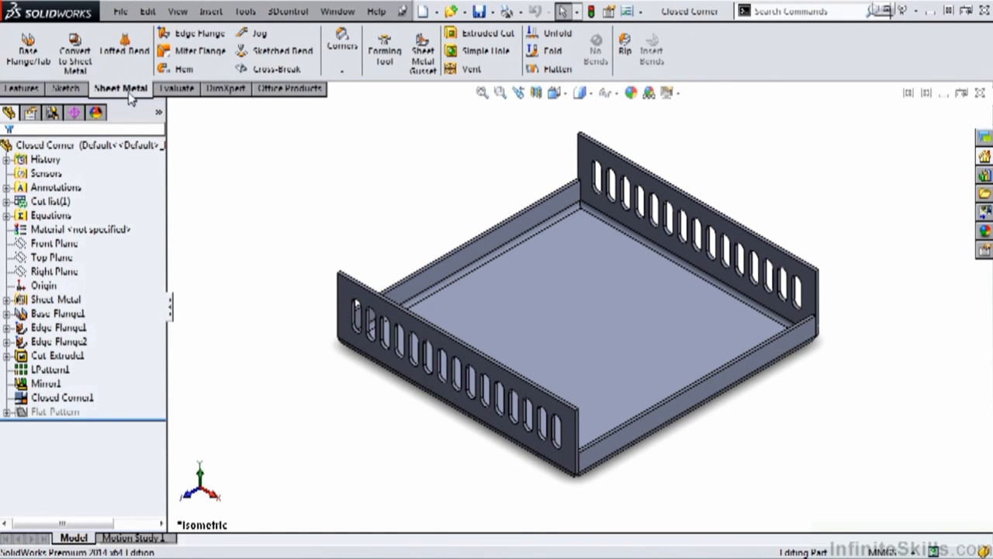
left_click(185, 68)
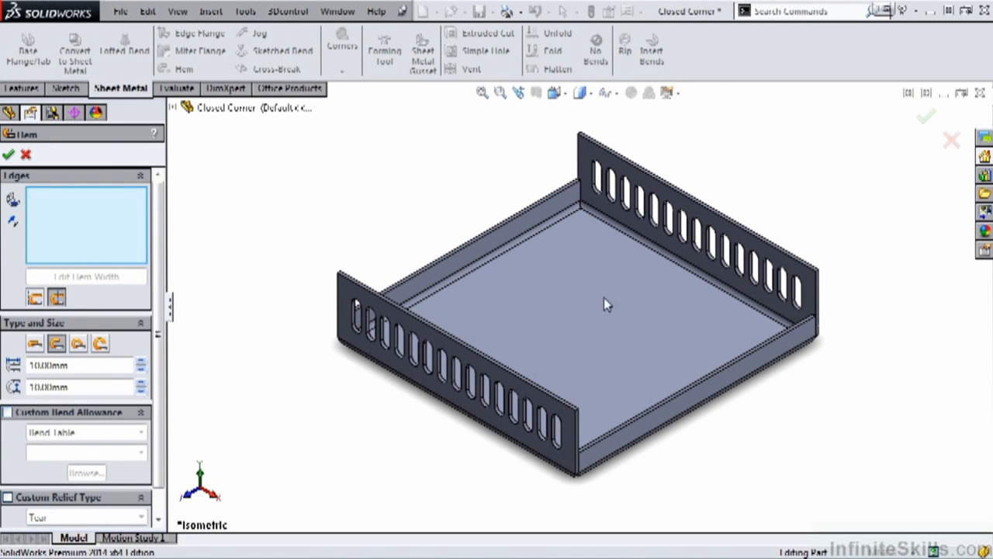
left_click(675, 400)
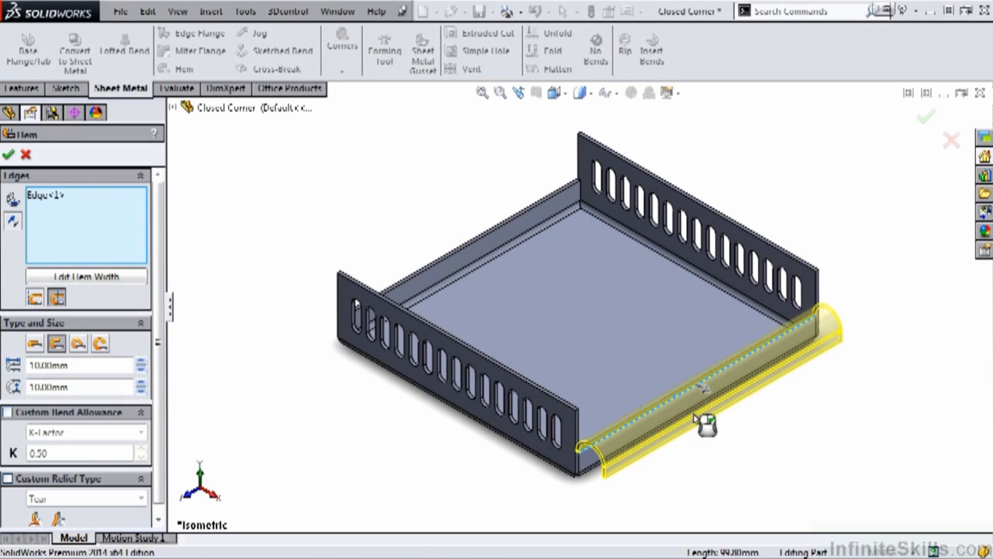
scroll(719, 420, "down", 2)
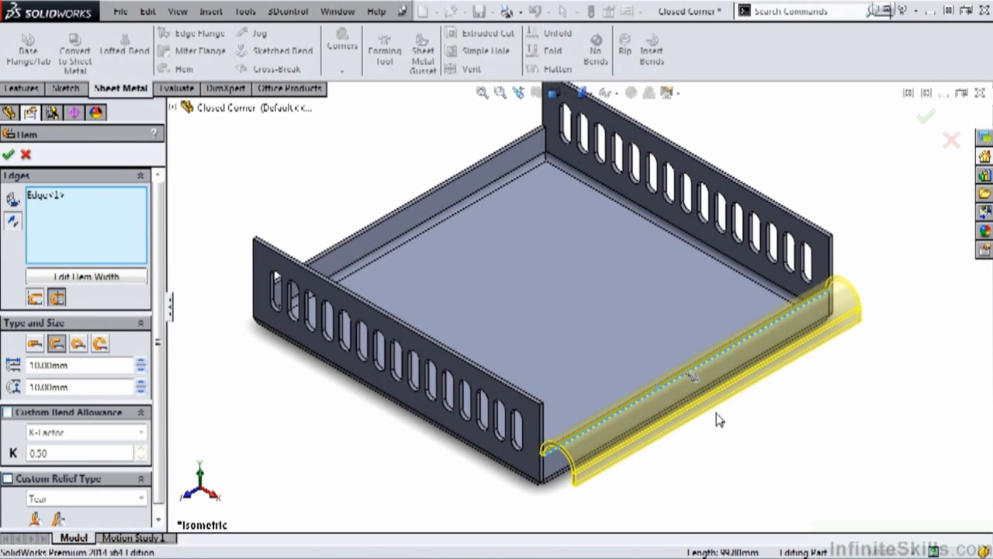
scroll(717, 418, "down", 2)
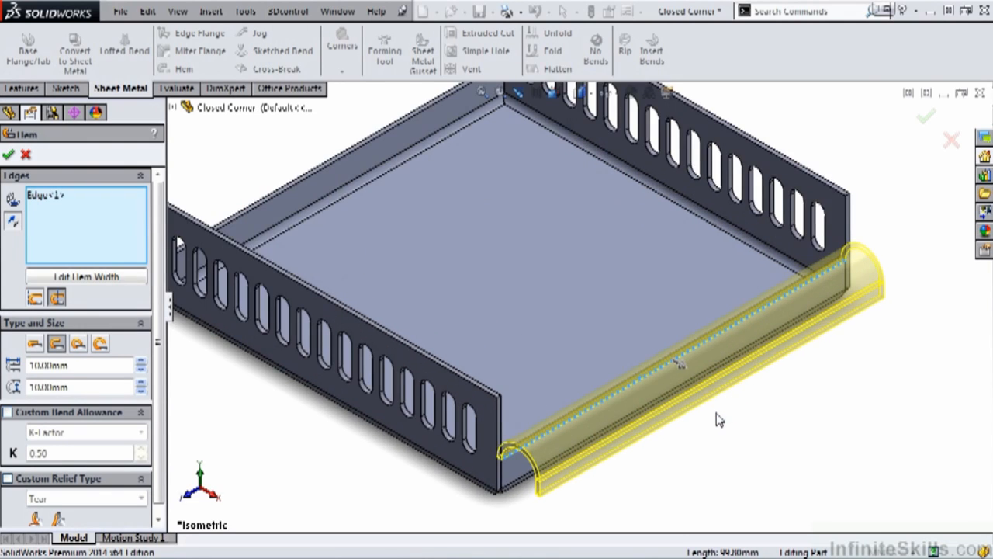
Try reversing the hem direction and placing the bend inside, and return the hem to its original direction with Bend Outside
left_click(680, 367)
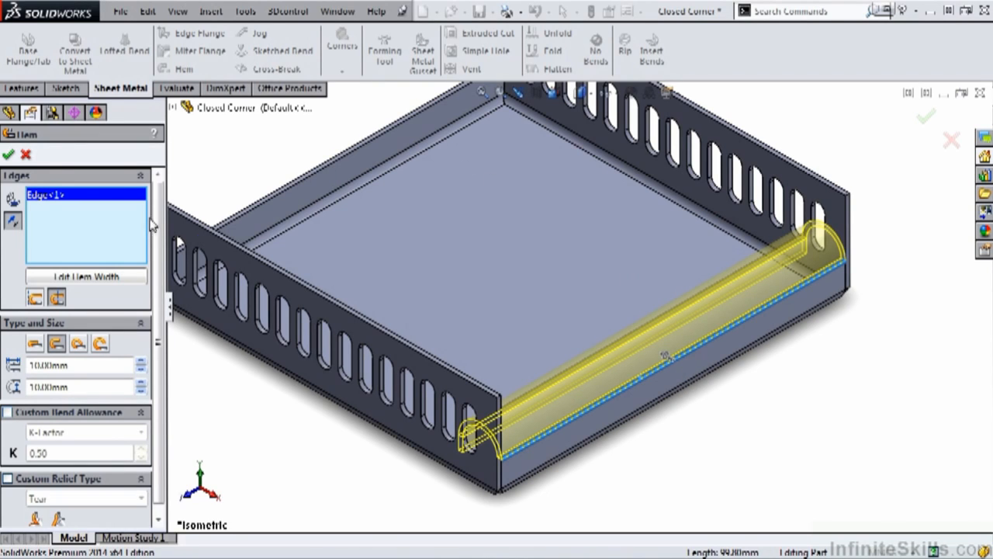
left_click(17, 222)
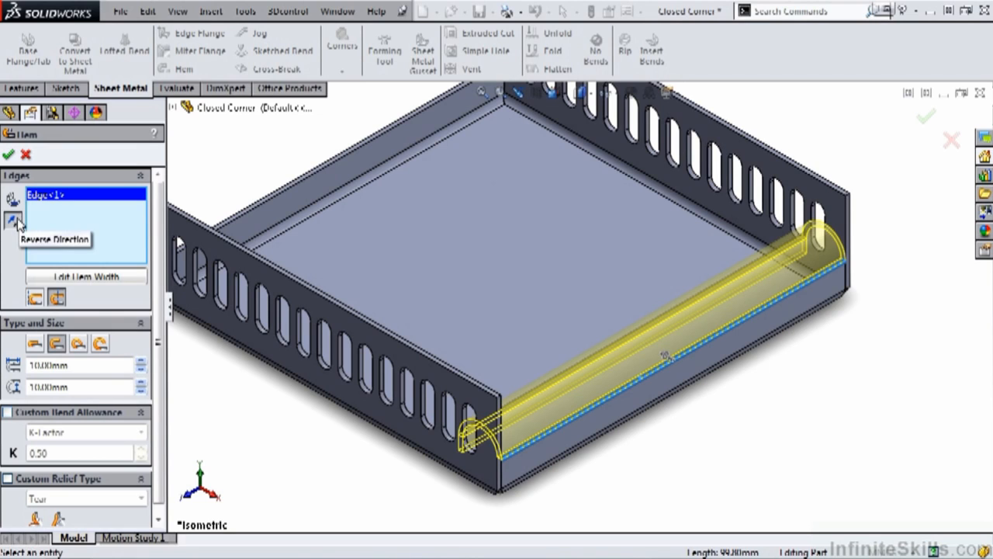
left_click(35, 300)
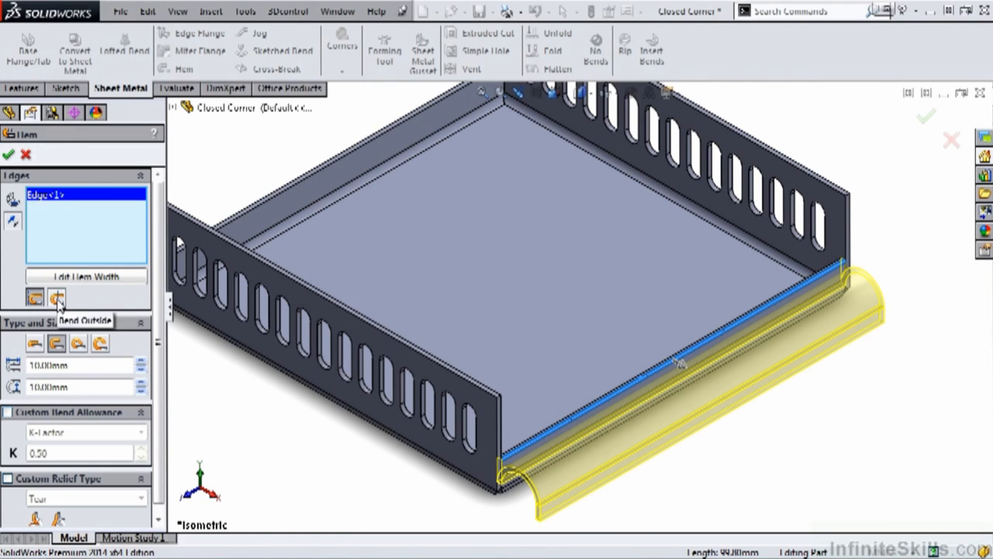
scroll(501, 504, "down", 3)
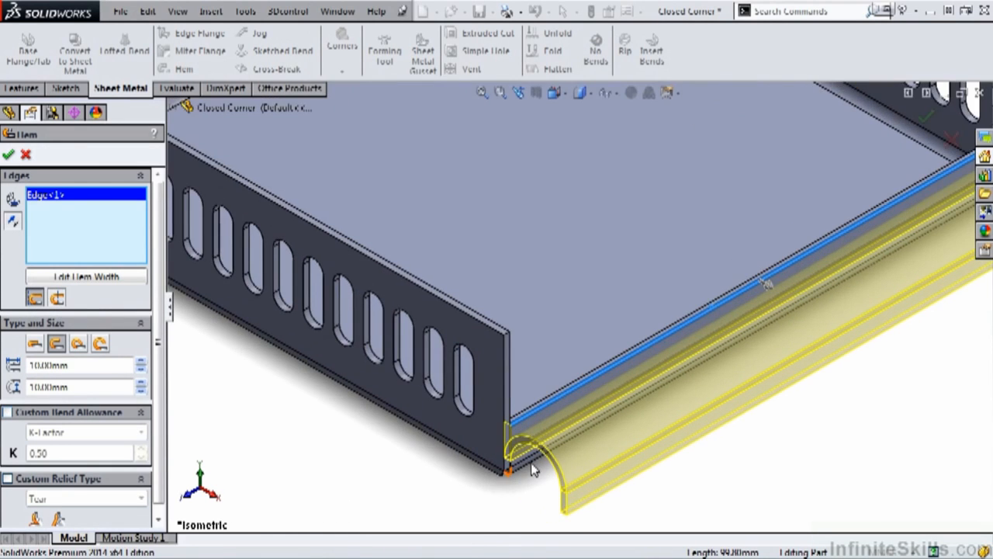
scroll(533, 469, "down", 5)
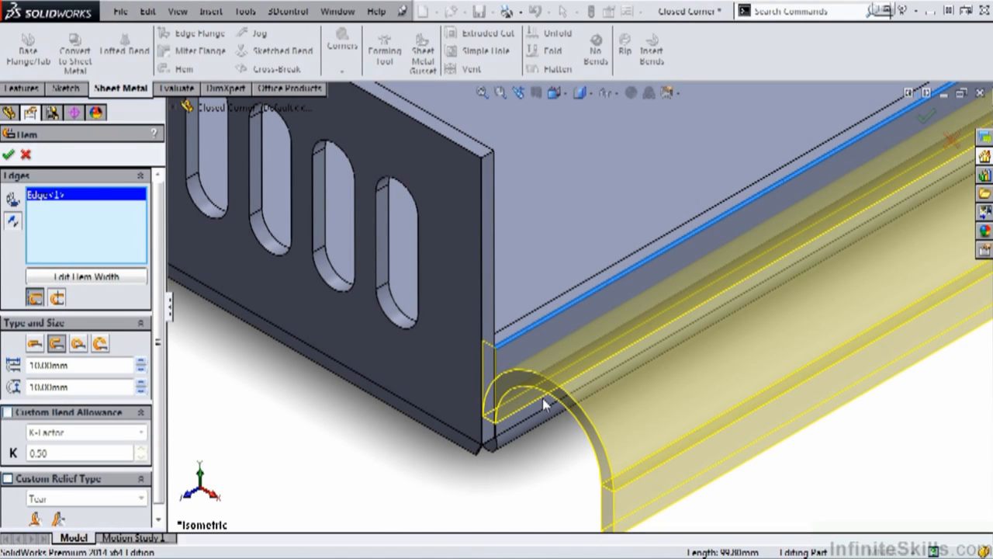
left_click(57, 299)
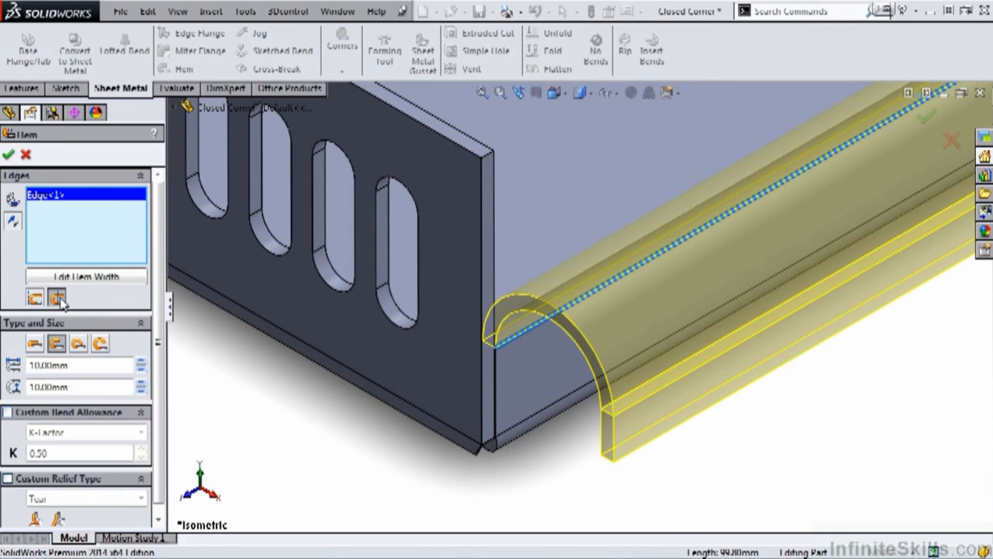
Set the hem type to Closed and its length to 20 mm
left_click(35, 344)
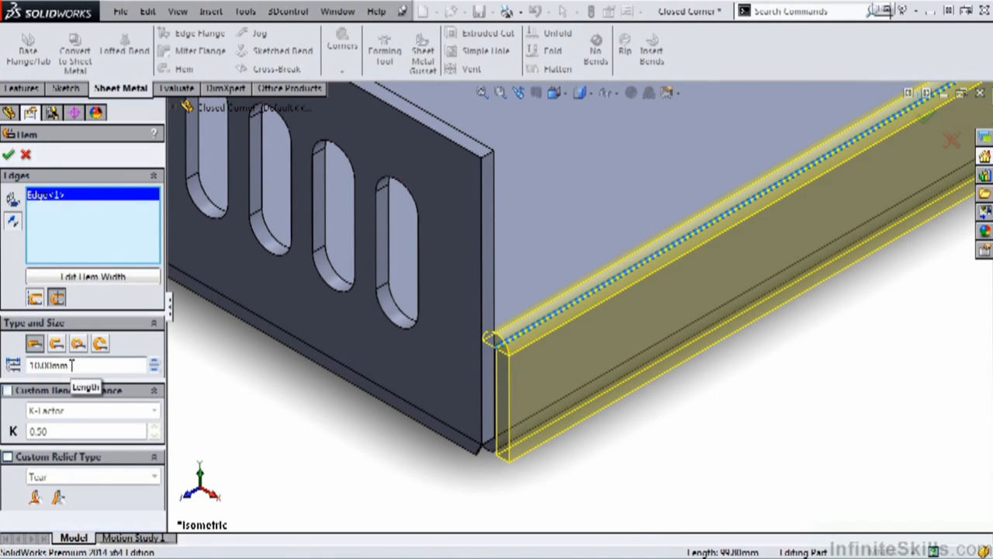
left_click(155, 361)
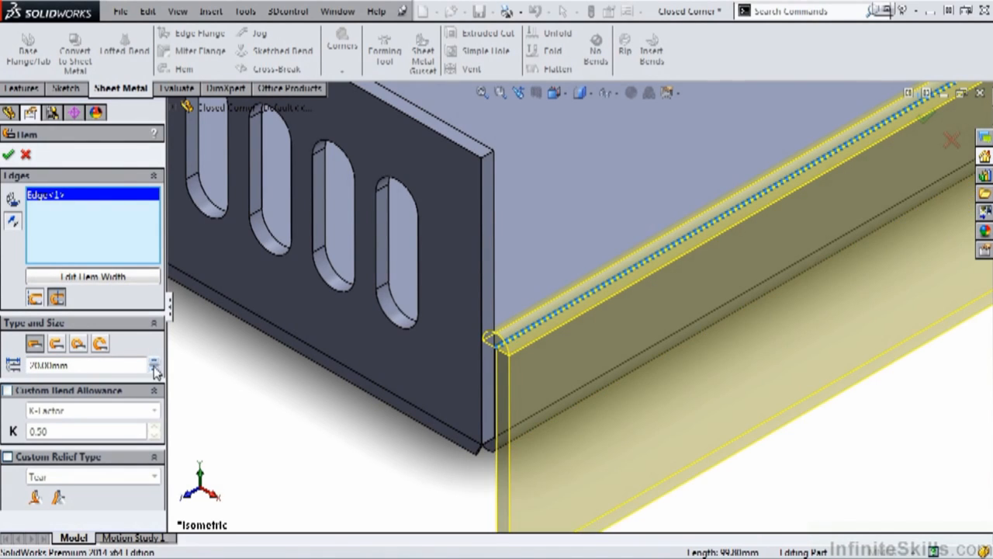
Try the open, teardrop and rolled hem types on the selected flange edge
left_click(154, 368)
left_click(58, 346)
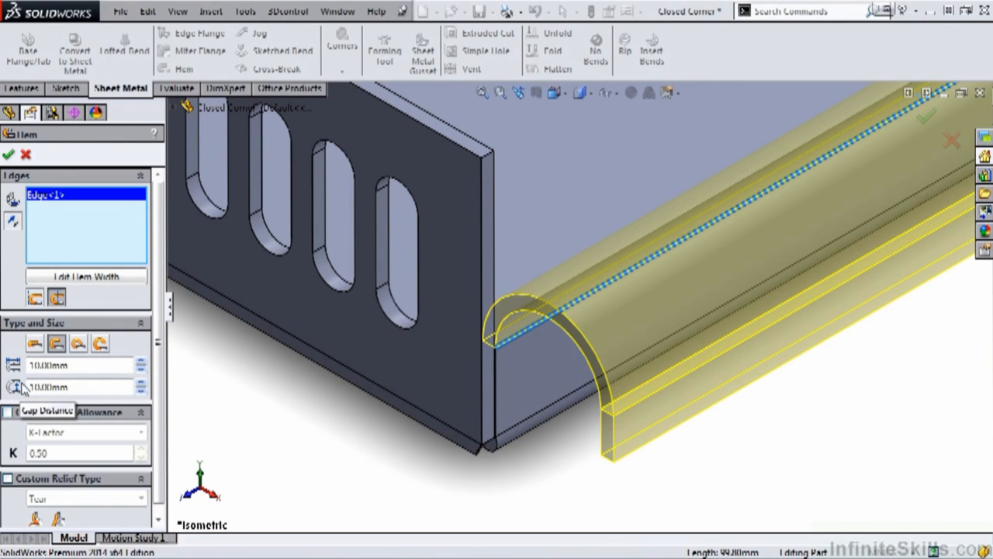
left_click(78, 344)
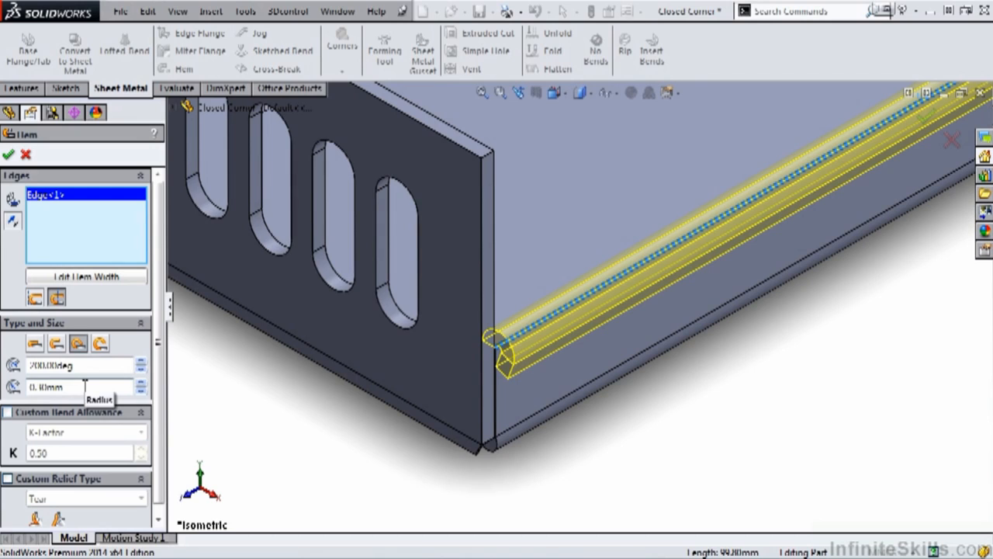
left_click(99, 347)
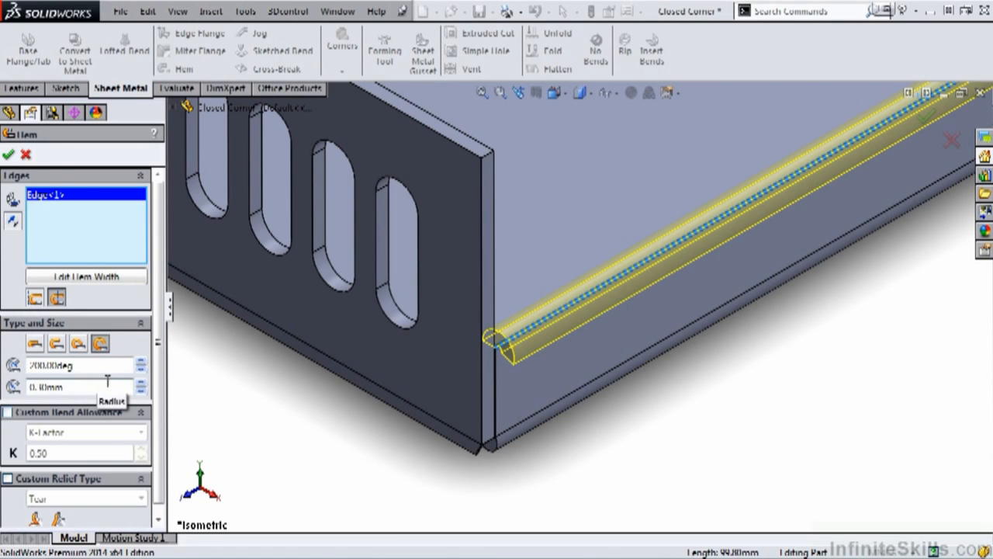
Use a teardrop hem on the selected edge and set its radius to 0.5 mm
left_click(80, 347)
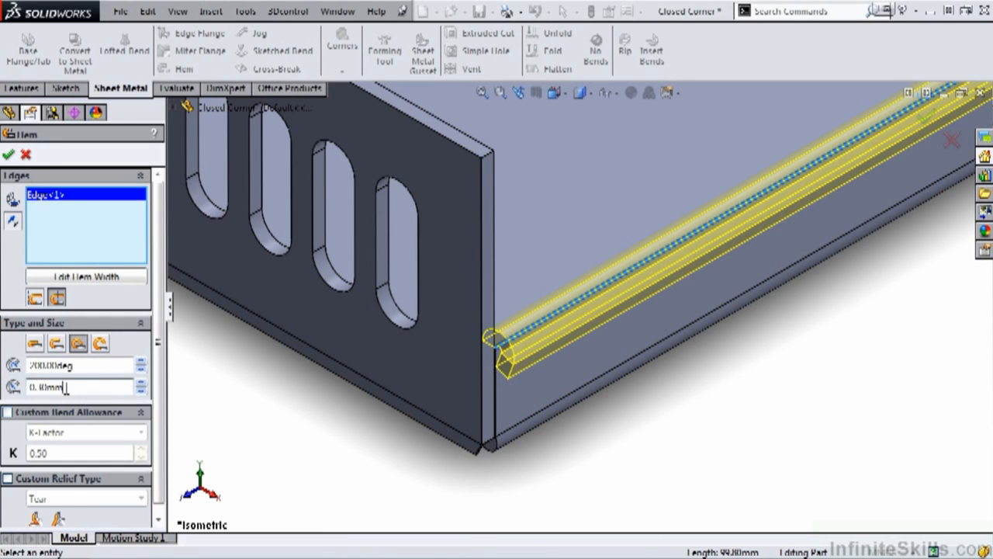
left_click_drag(69, 387, 28, 389)
key("BackSpace")
type("0.5")
key("Return")
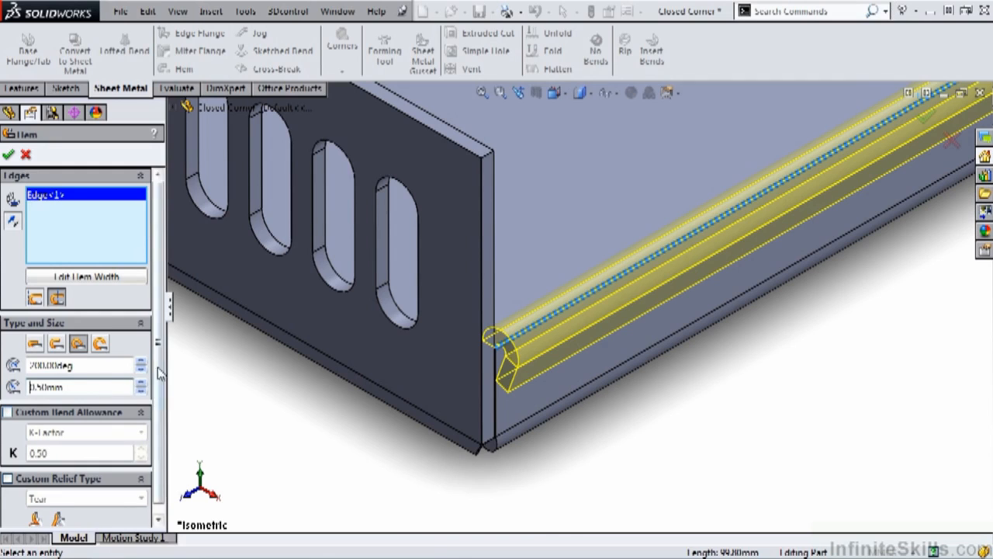
scroll(157, 383, "down", 1)
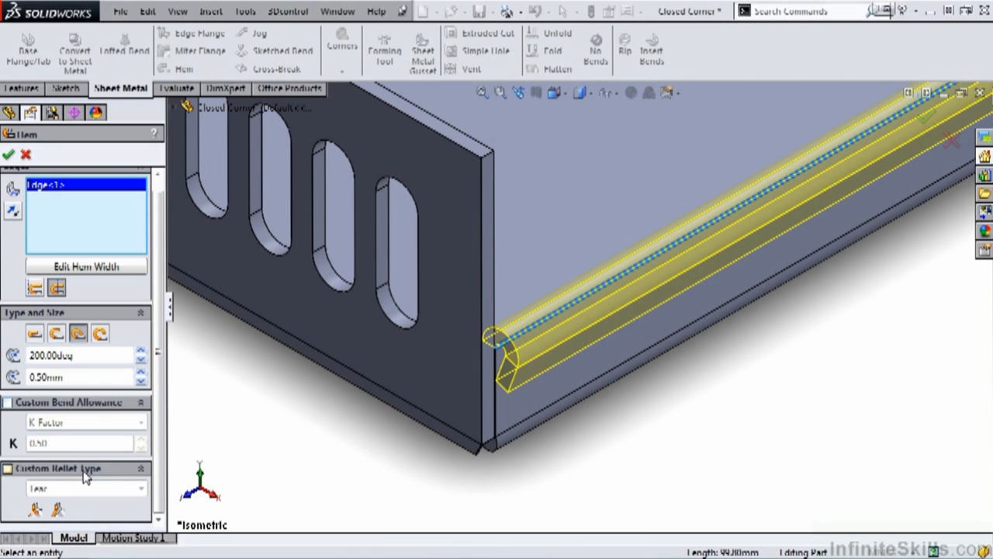
Add the top edge of the opposite low flange to the hem's edge selection
key("f")
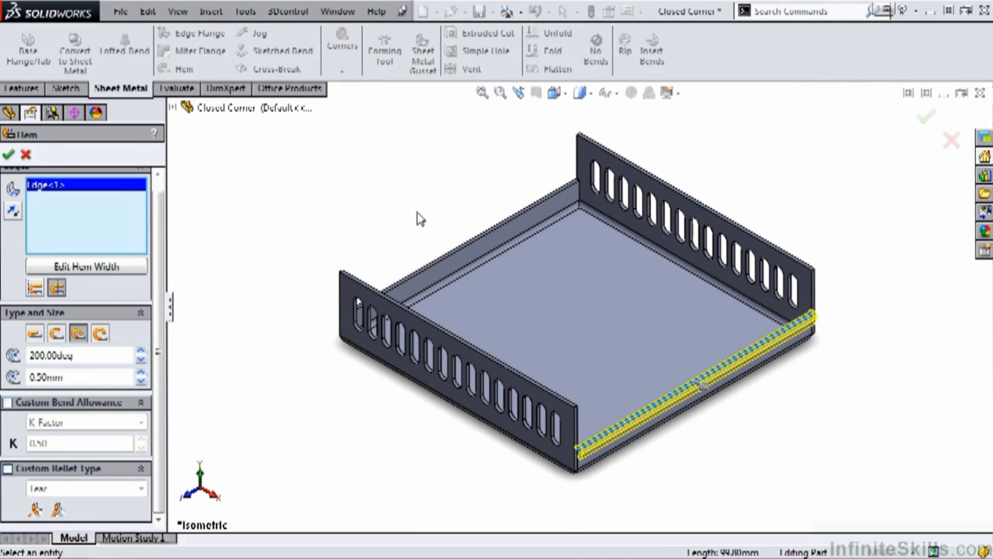
left_click(440, 259)
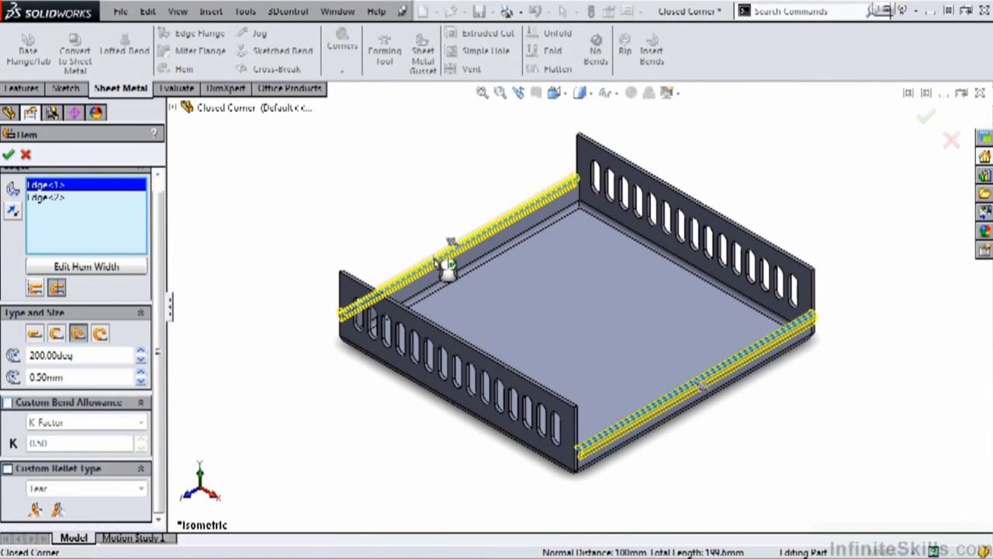
middle_click_drag(445, 415, 267, 446)
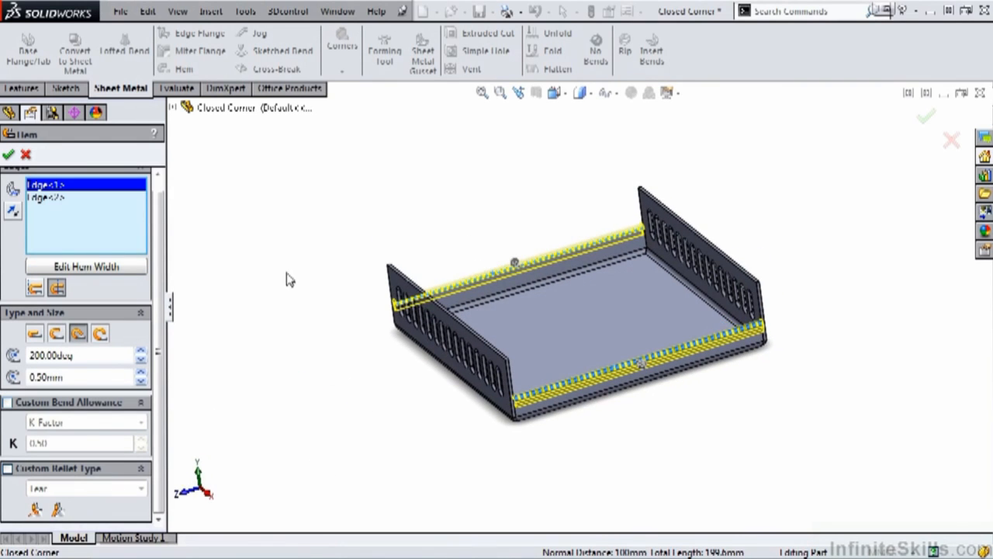
Edit the first edge's hem width profile, pulling its two ends inward about 13.6 mm and 10.5 mm from the flange sides
left_click(126, 268)
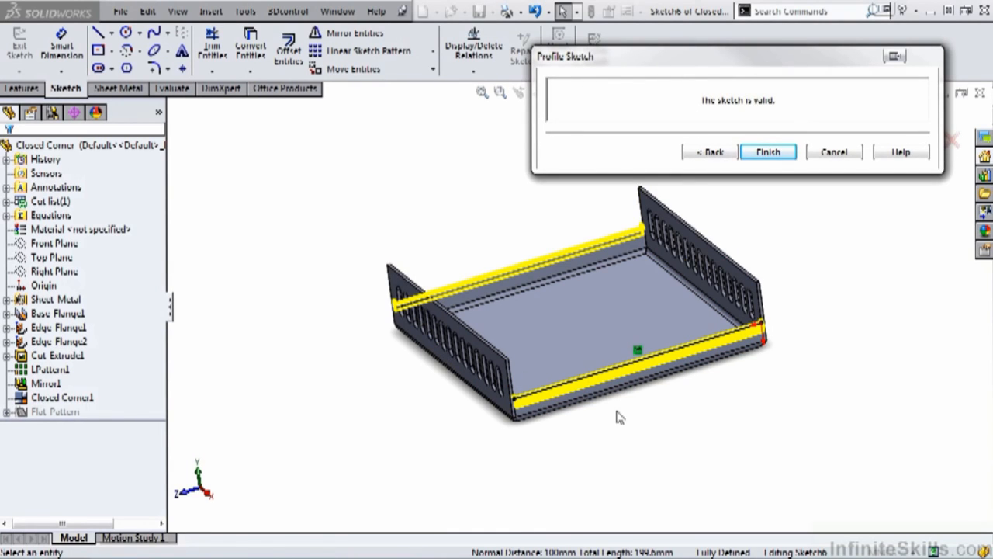
scroll(679, 380, "down", 2)
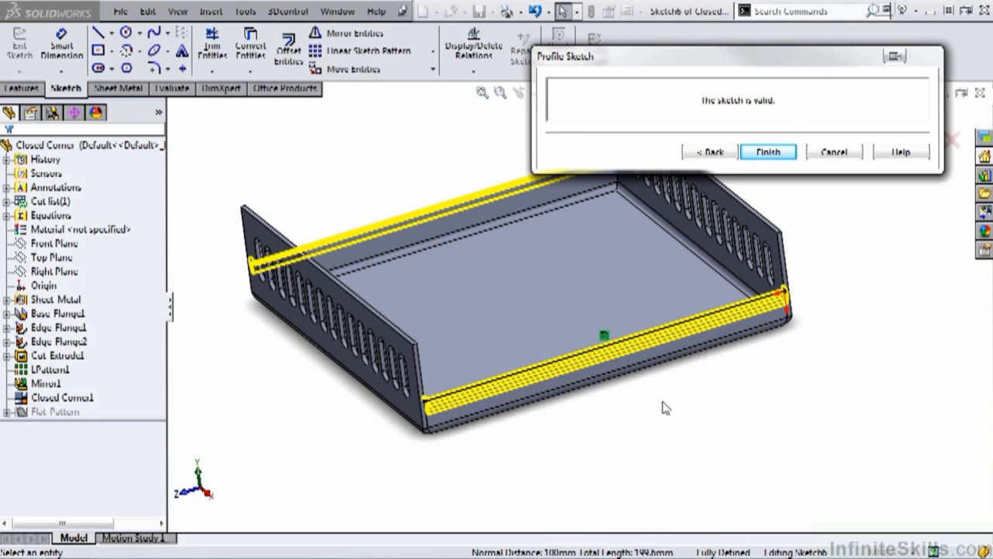
left_click(426, 402)
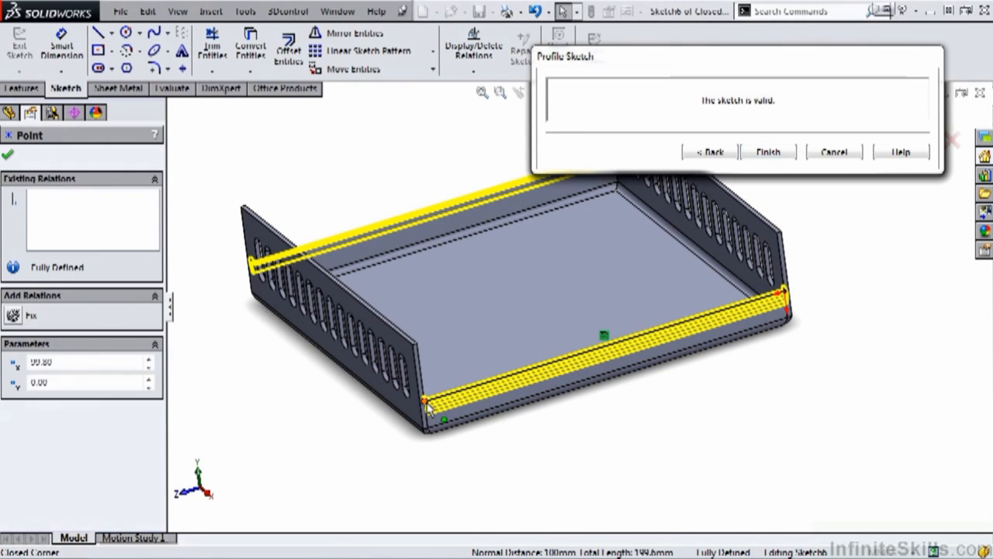
mouse_move(427, 407)
left_mouse_down()
mouse_move(489, 397)
mouse_move(475, 390)
left_mouse_up()
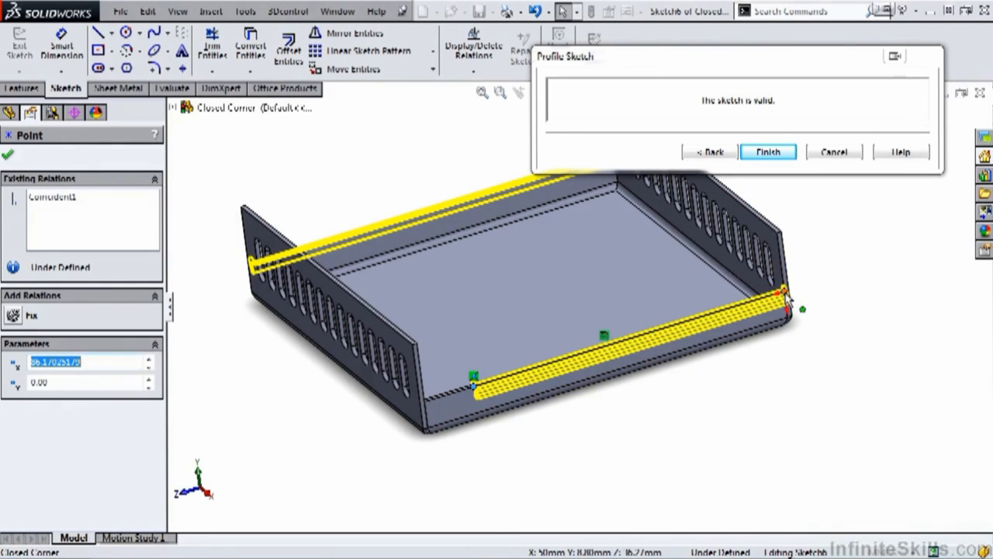
left_click_drag(785, 295, 747, 311)
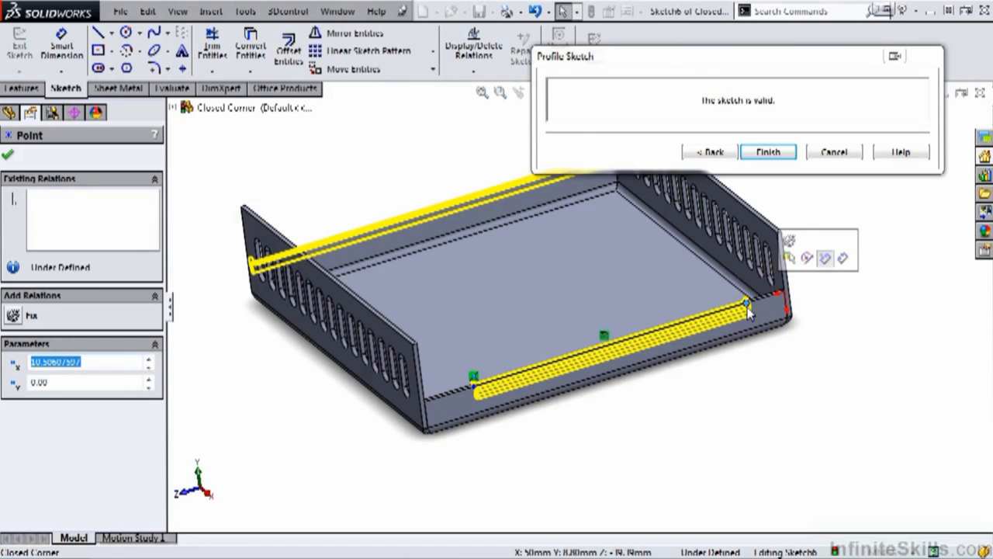
Dimension the near end of the hem profile line 10 mm from the adjacent vertical flange edge
key("s")
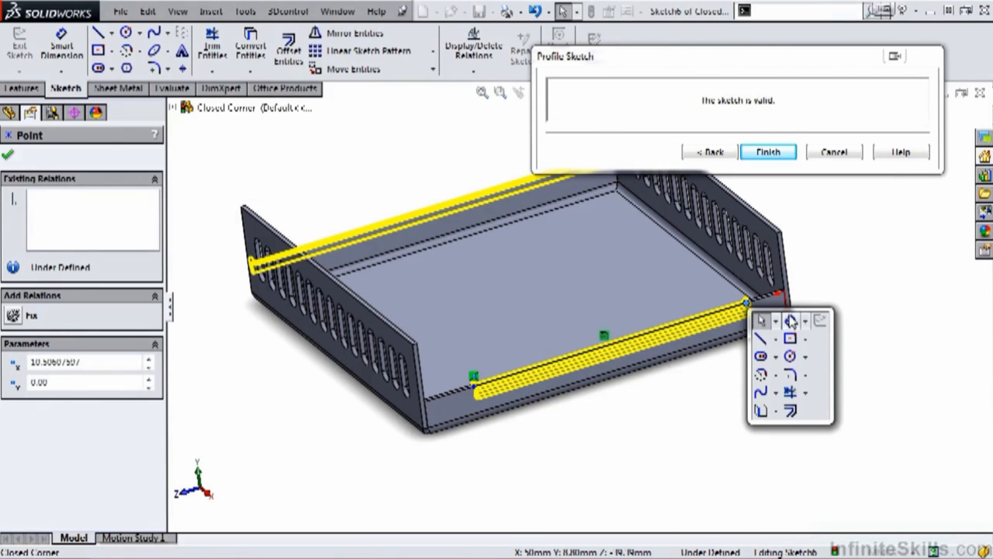
left_click(768, 315)
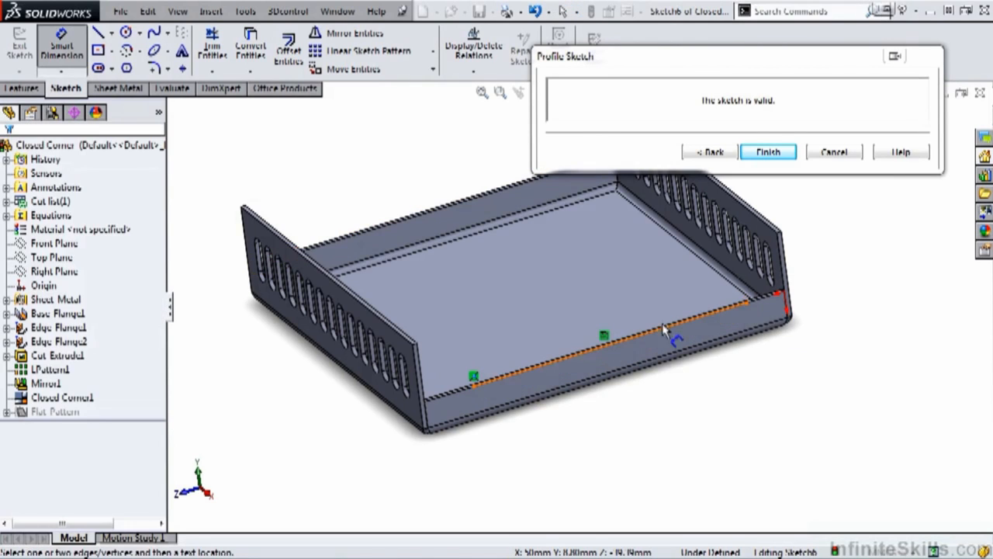
left_click(426, 411)
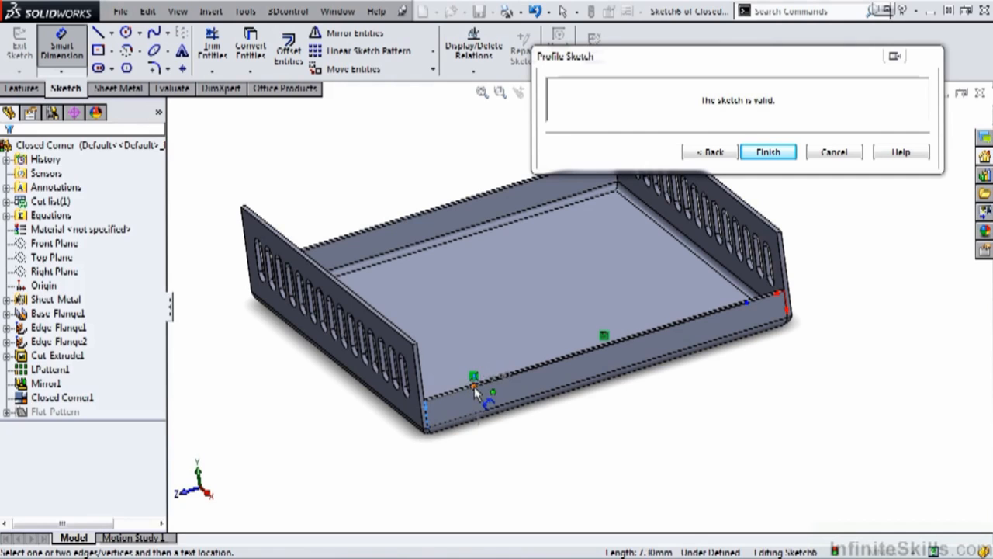
left_click(473, 384)
left_click(448, 373)
type("1")
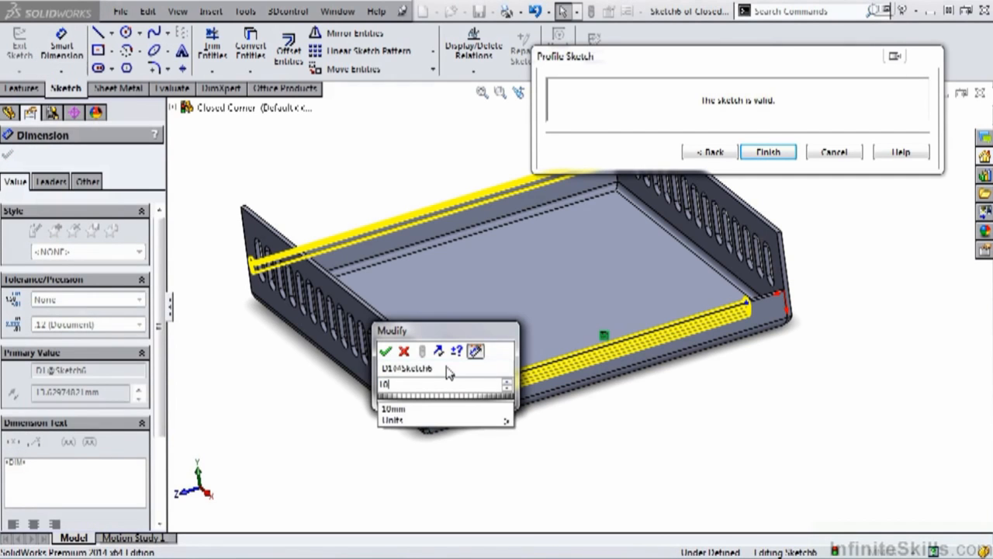
type("0")
key("Return")
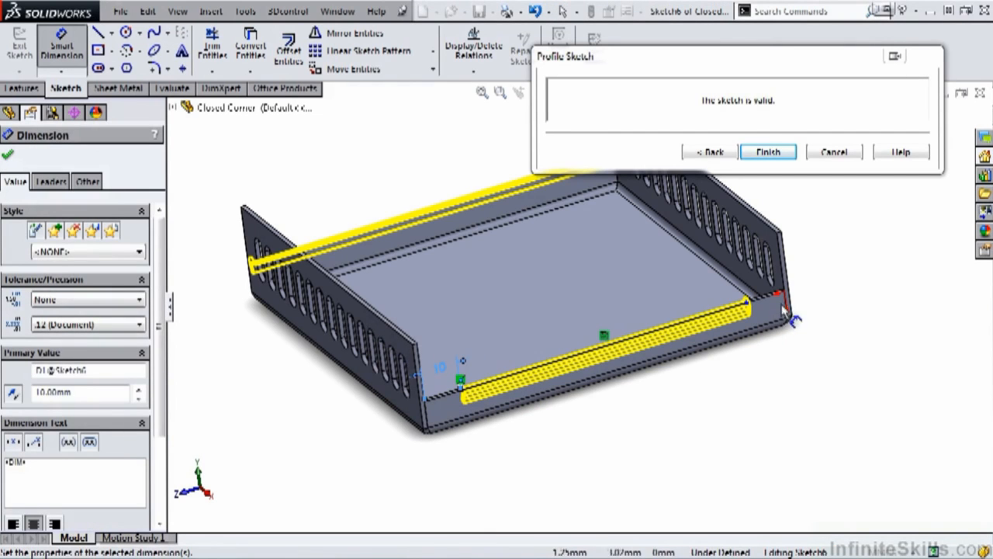
Dimension the other end of the hem profile line 10 mm from its adjacent vertical flange edge
left_click(752, 285)
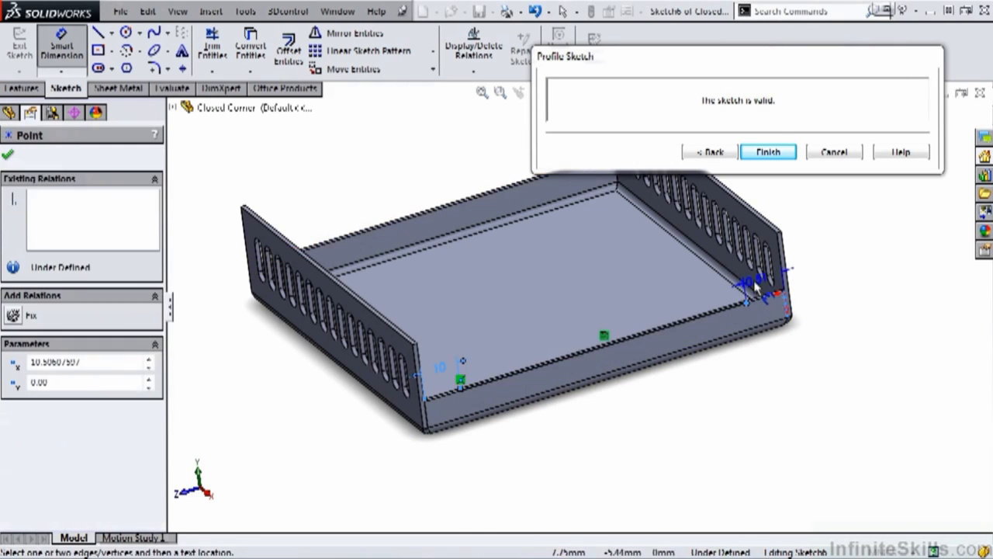
left_click(756, 285)
type("10")
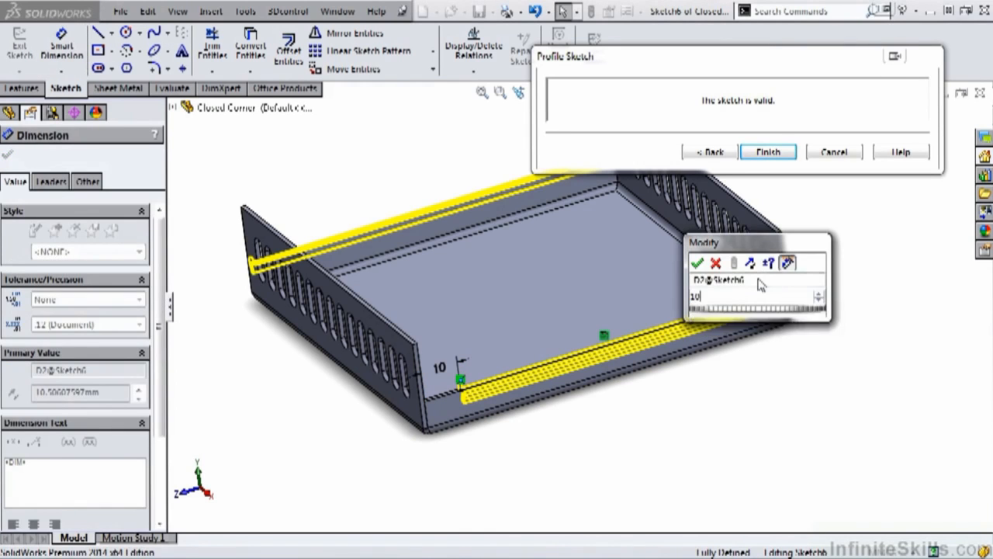
key("Return")
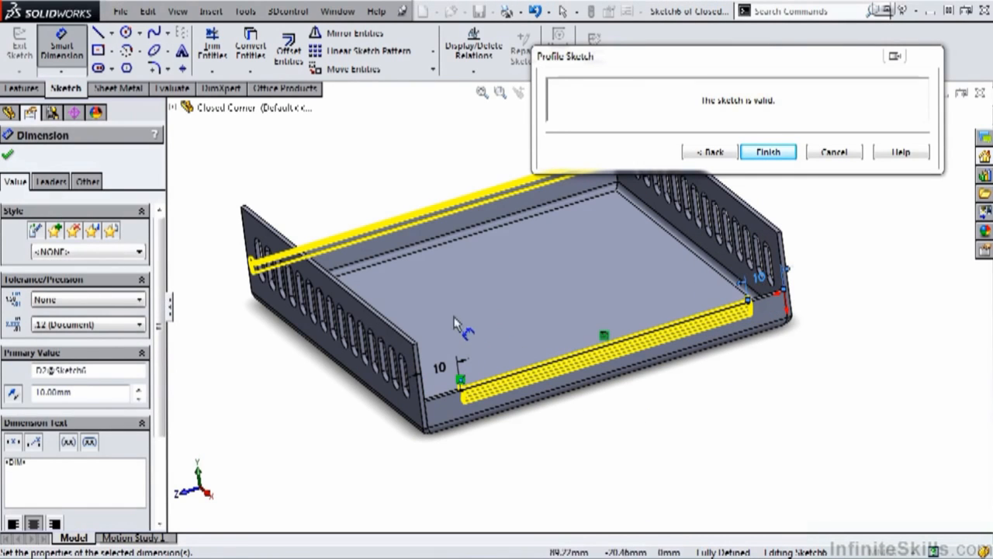
middle_click_drag(456, 324, 698, 179)
key("Escape")
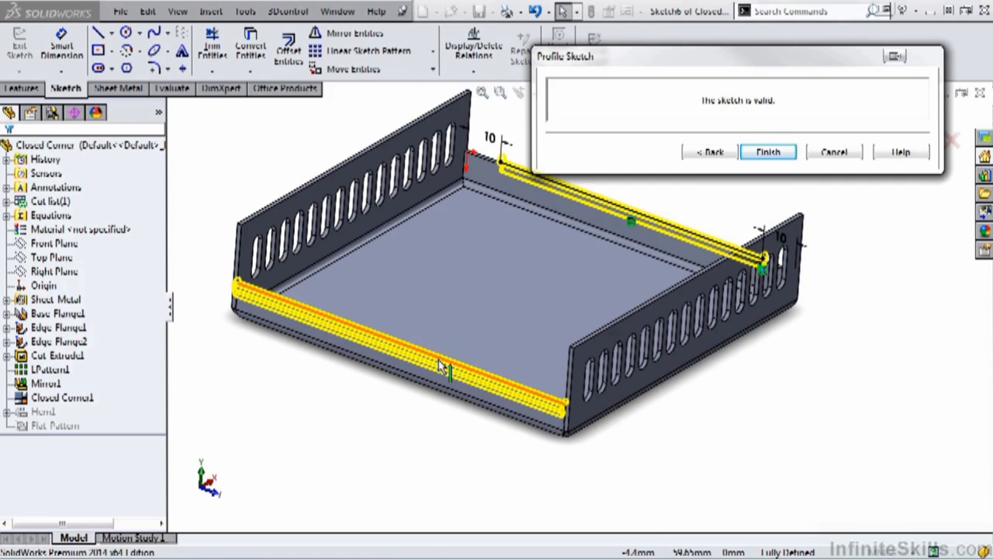
Return to the hem settings, remove the second edge from the selection and complete the hem
left_click(711, 153)
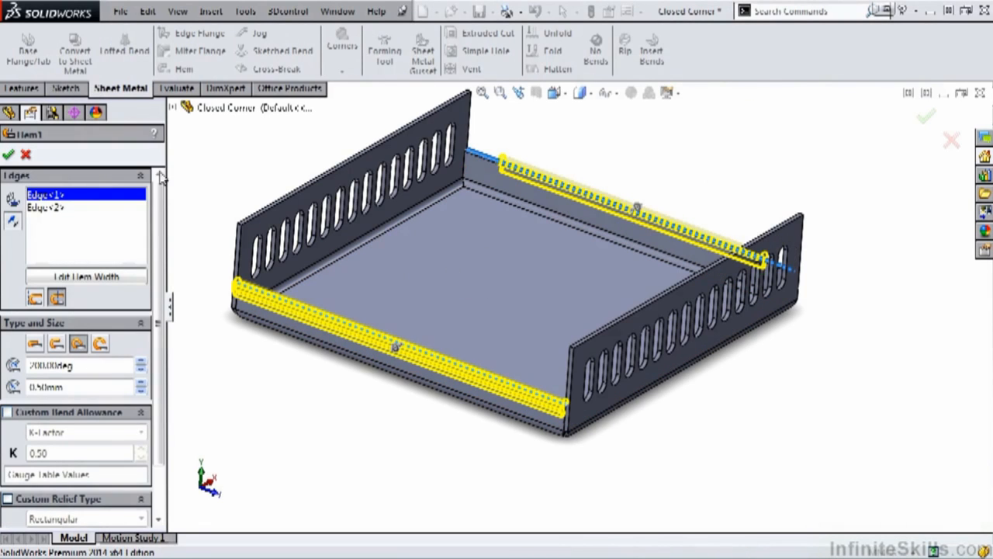
left_click(64, 208)
right_click(65, 213)
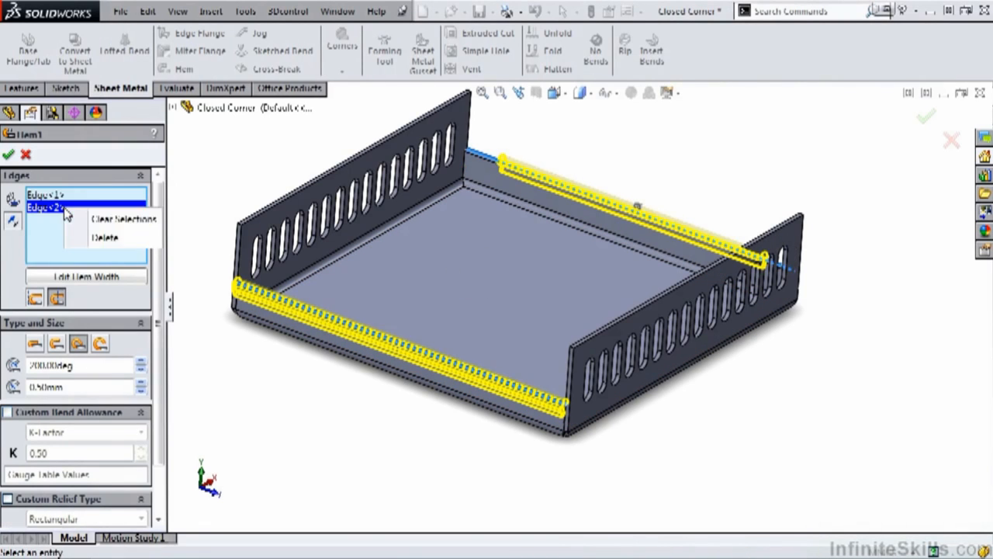
left_click(103, 239)
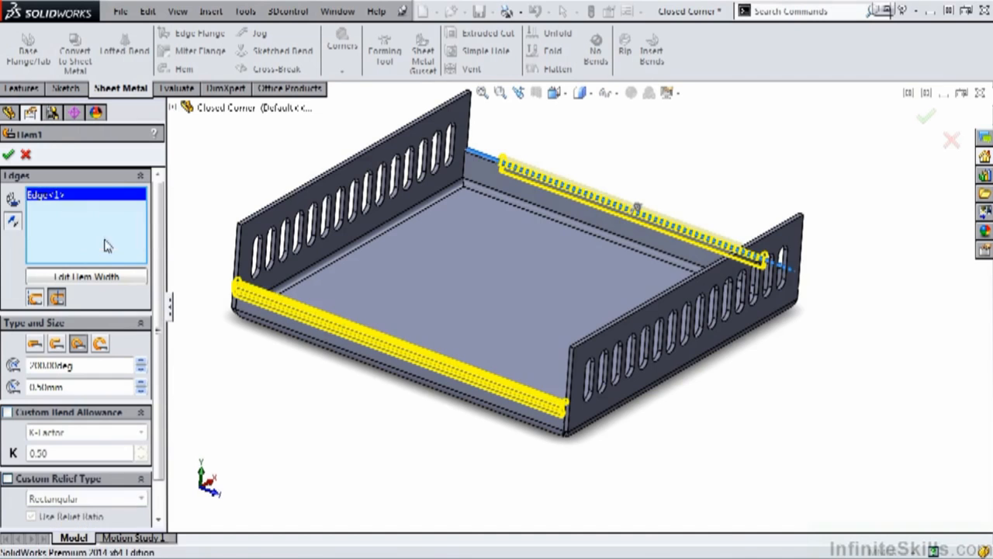
left_click(8, 155)
Mirror the Hem1 feature about the Right Plane onto the opposite flange and show the part in isometric view
middle_click_drag(517, 332, 424, 317)
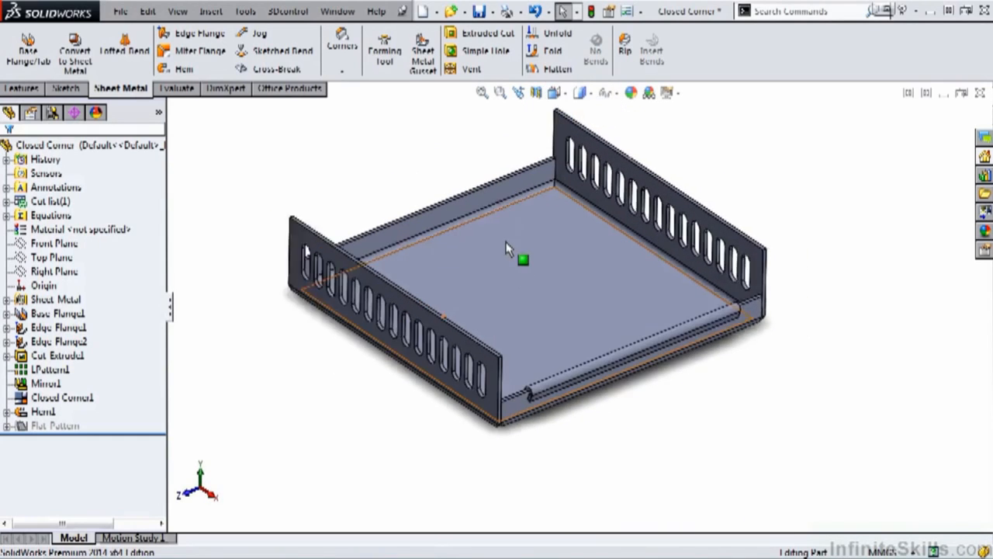
scroll(506, 248, "up", 2)
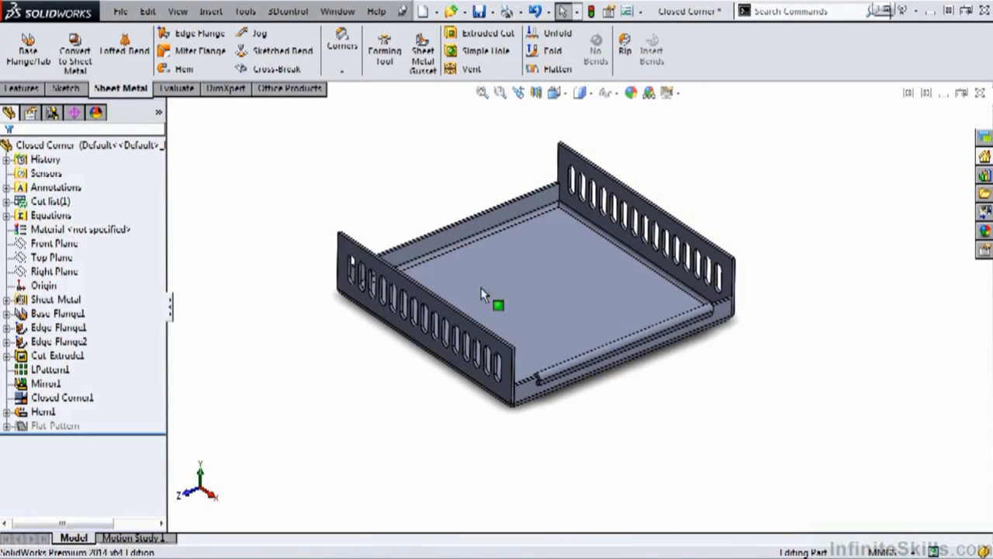
left_click(22, 89)
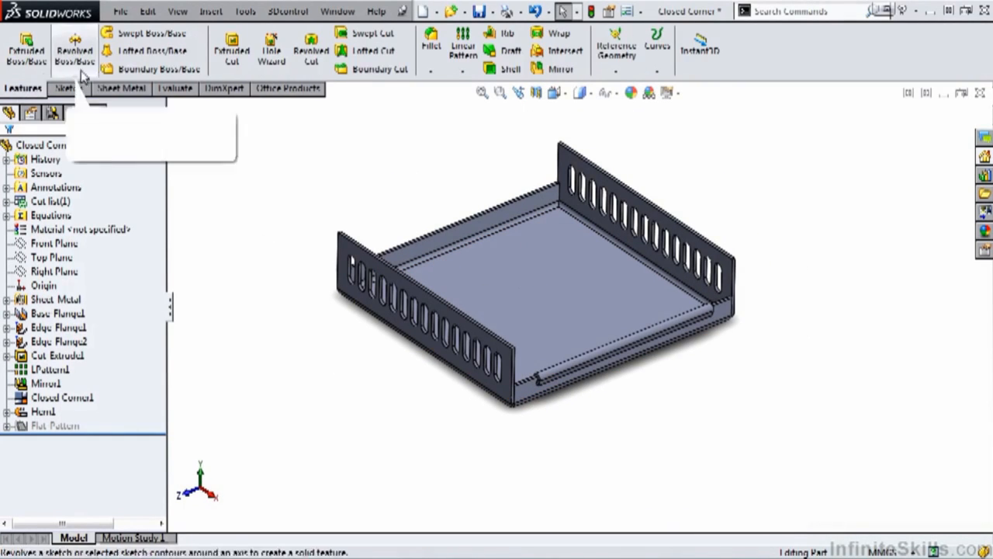
left_click(562, 69)
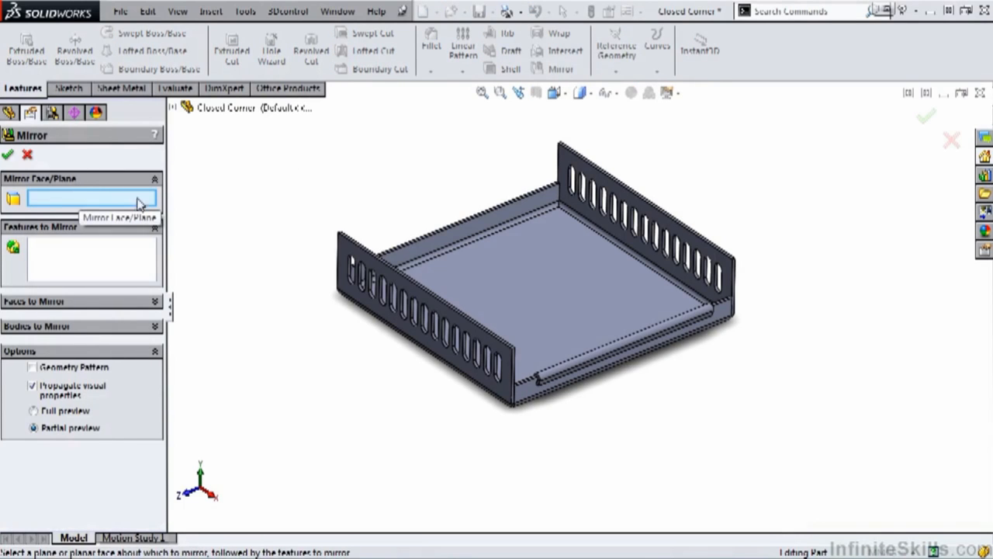
left_click(172, 107)
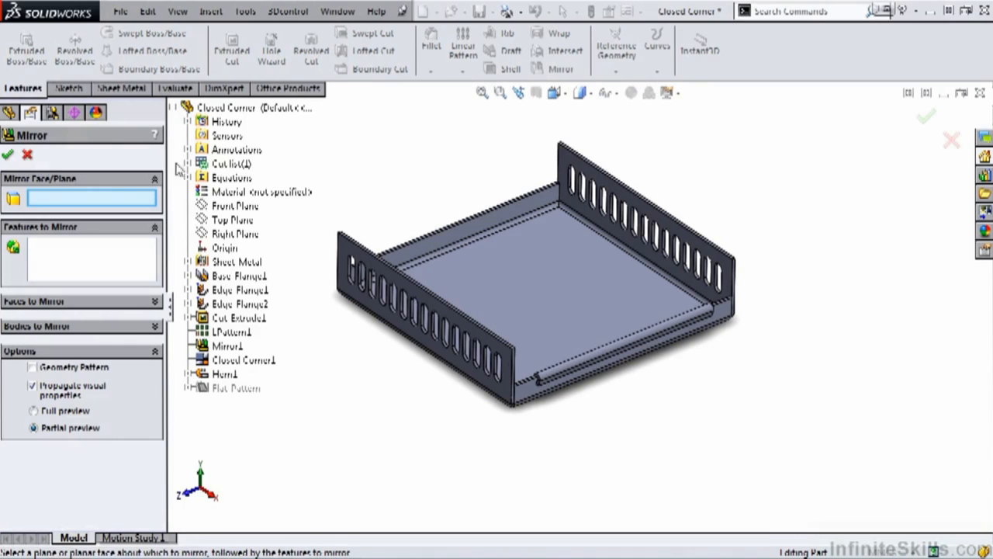
left_click(233, 233)
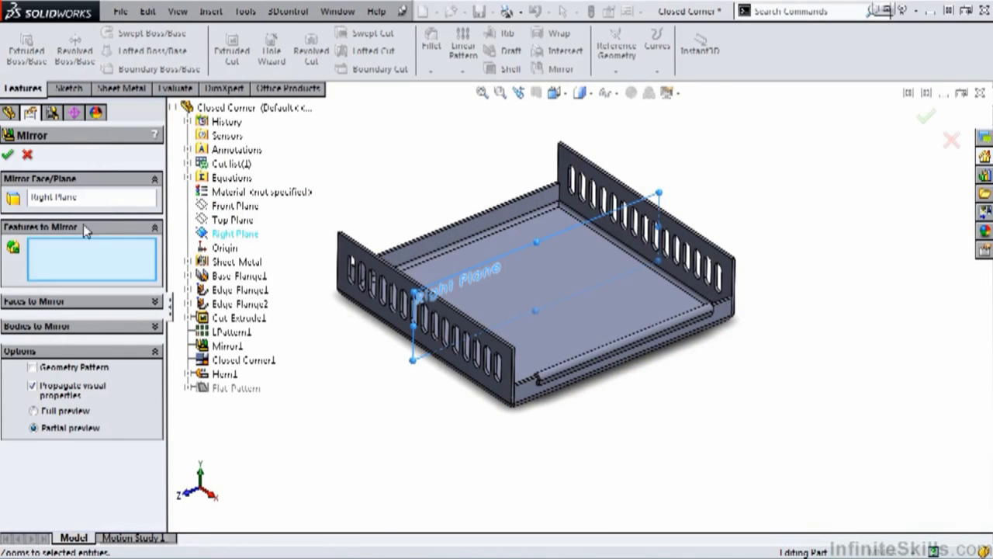
left_click(224, 374)
left_click(8, 155)
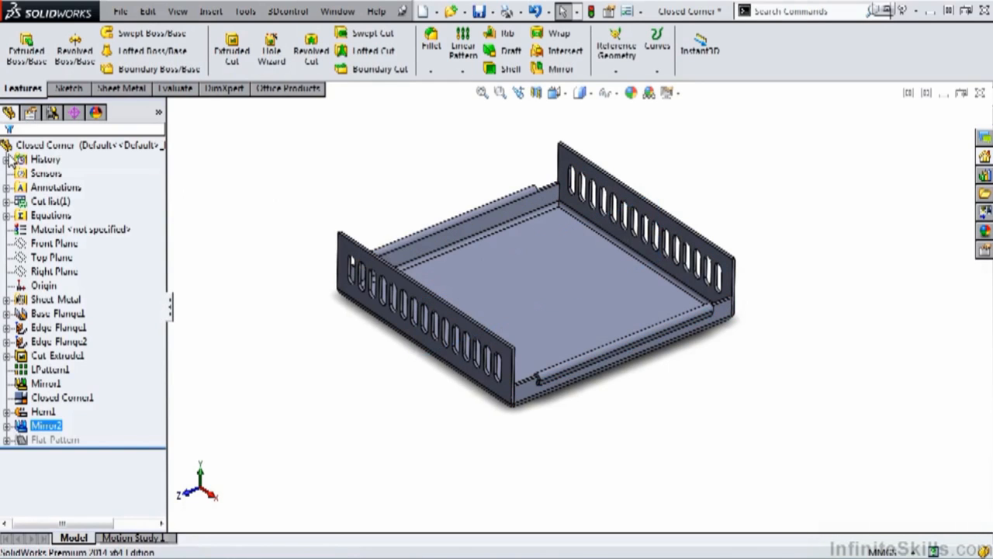
key("ctrl+7")
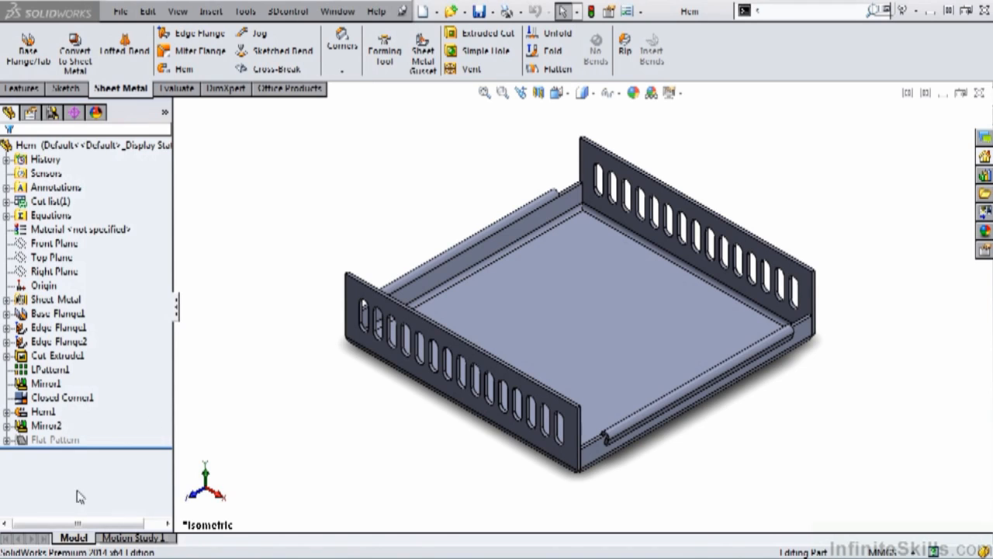
Switch to the open Testing Your Skills part
mouse_move(82, 541)
left_click(271, 471)
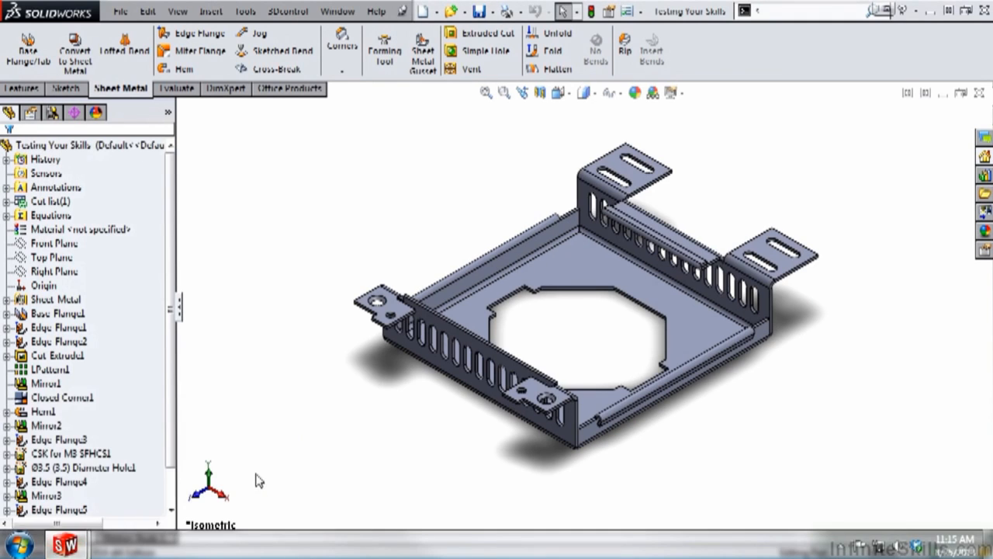
Examine the corner mounting tabs with their holes and the hemmed centre flange on the finished tray part
scroll(540, 422, "down", 3)
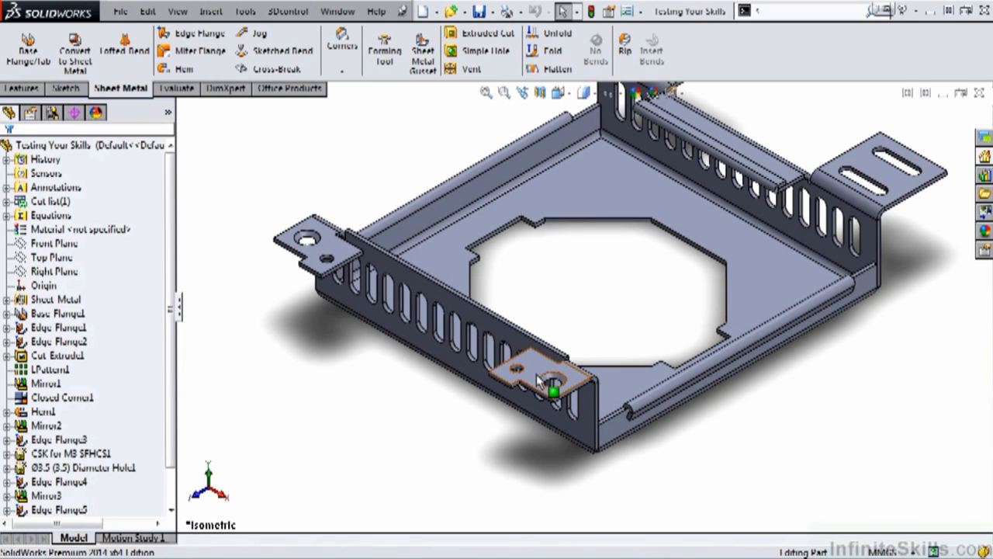
middle_click_drag(536, 374, 550, 468)
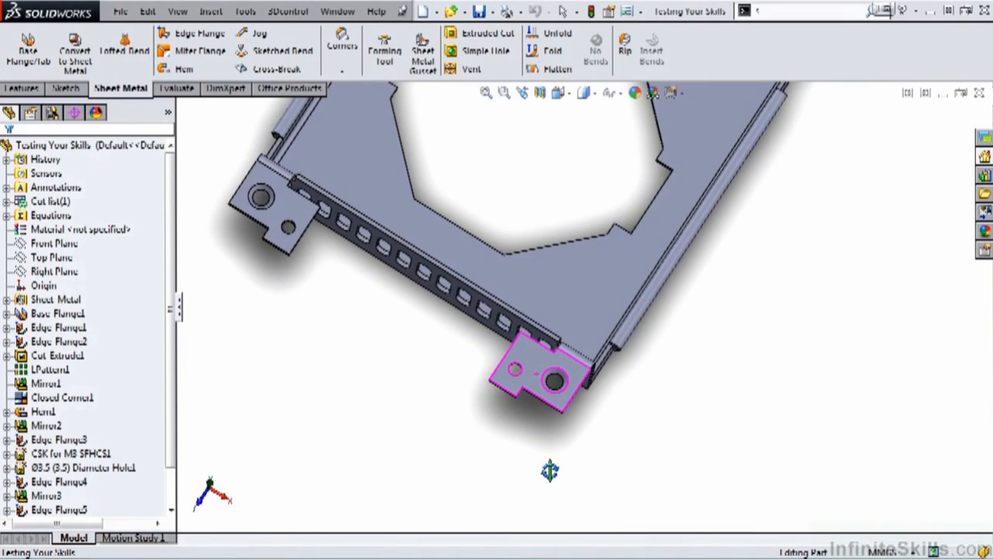
scroll(540, 374, "down", 1)
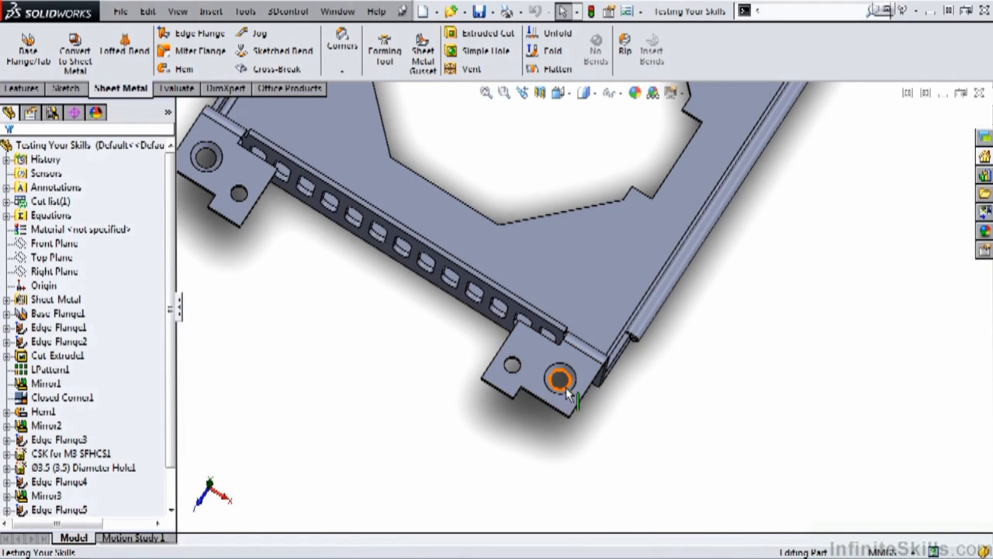
scroll(536, 365, "up", 5)
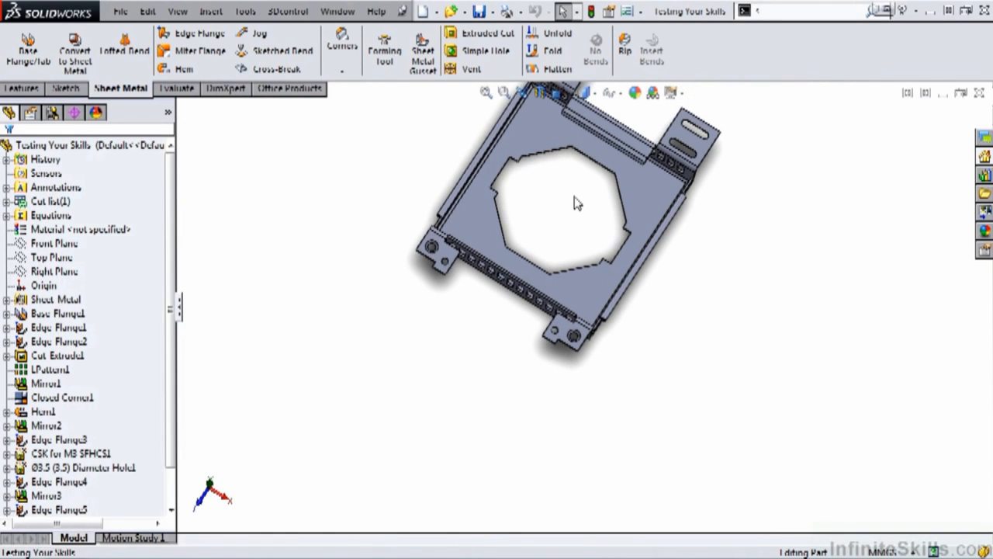
key("ctrl+7")
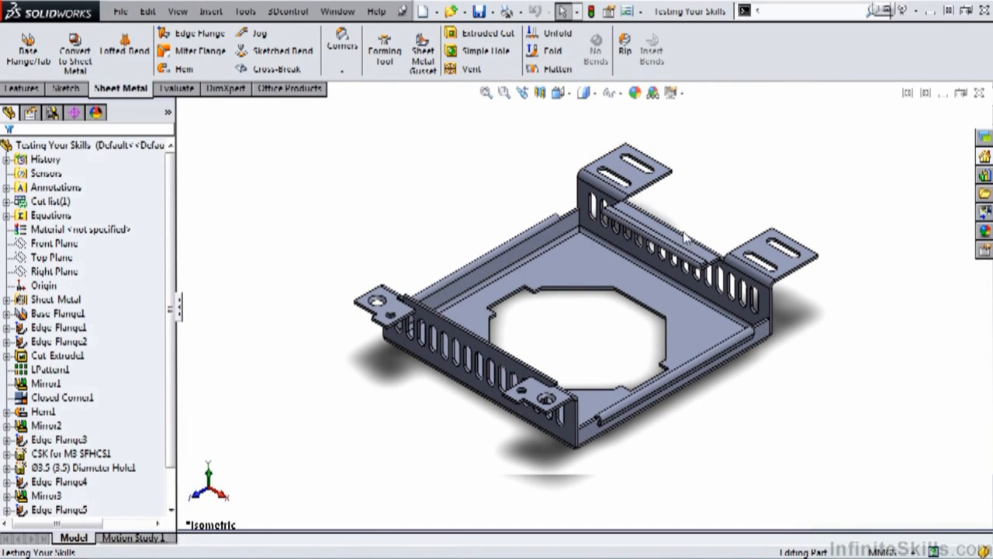
scroll(684, 264, "down", 4)
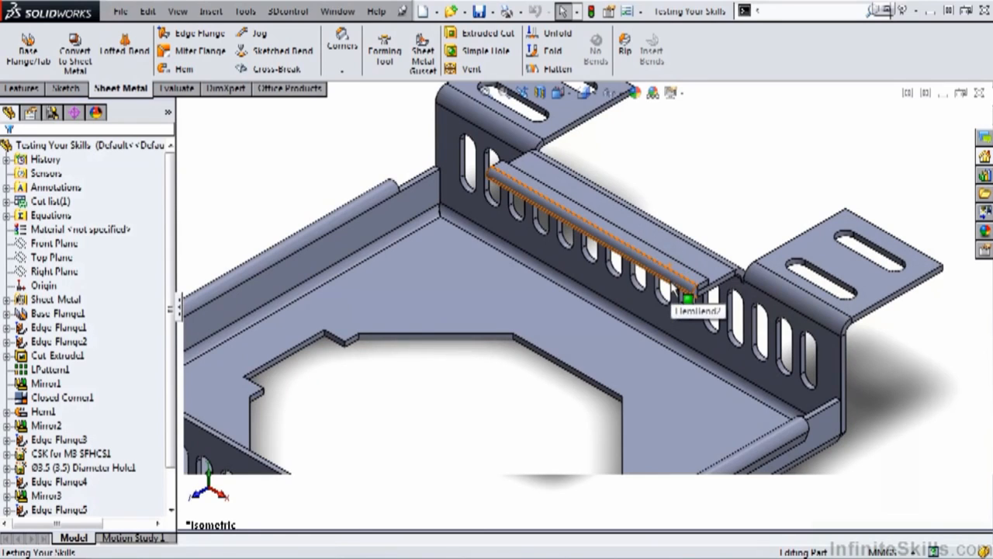
scroll(684, 298, "up", 5)
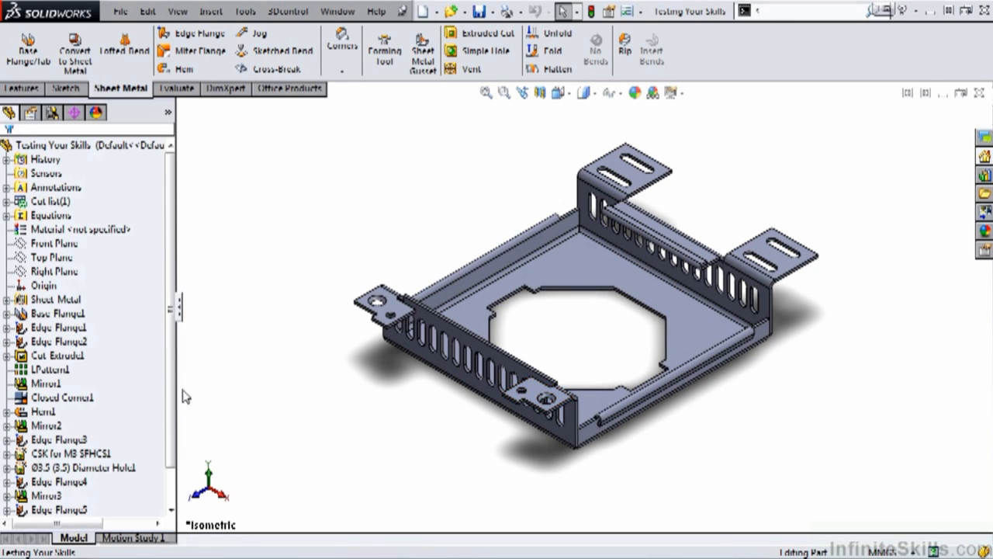
Switch to the Hem part and start an edge flange on the upper outer edge of the front slotted wall
mouse_move(66, 546)
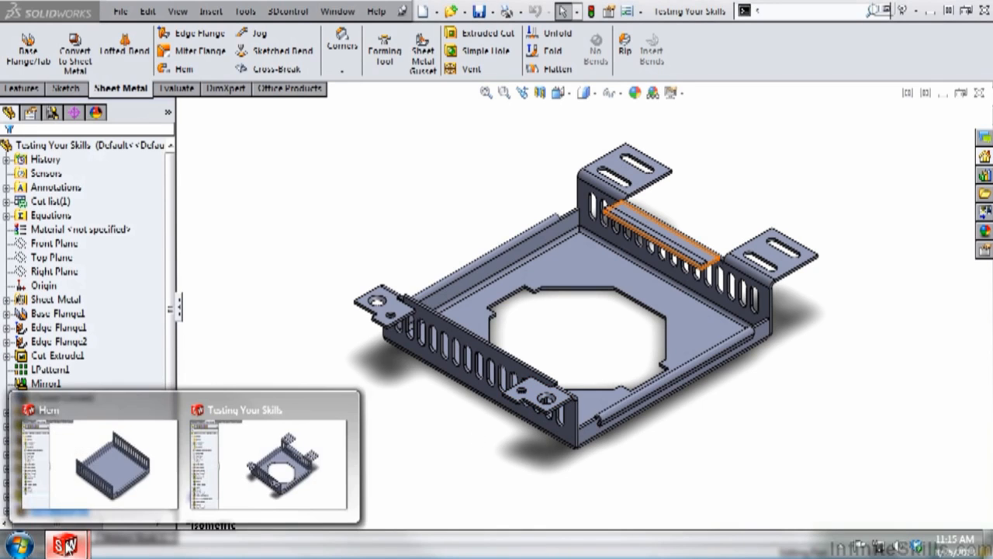
left_click(116, 490)
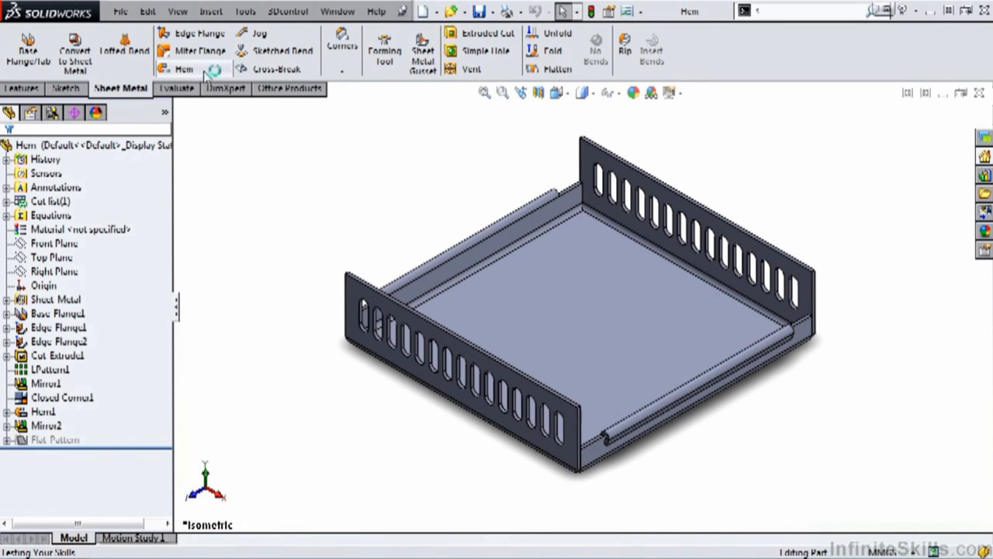
left_click(199, 34)
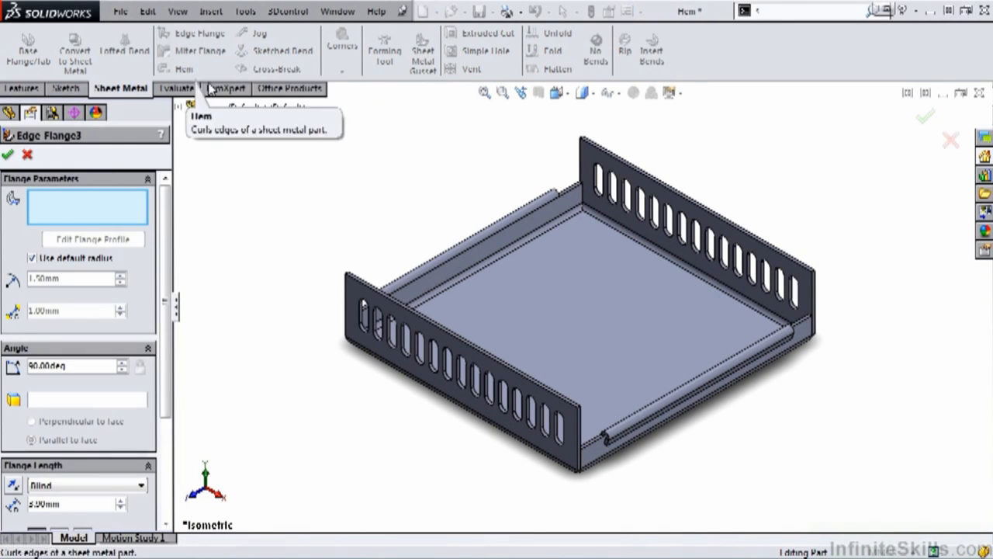
left_click(567, 405)
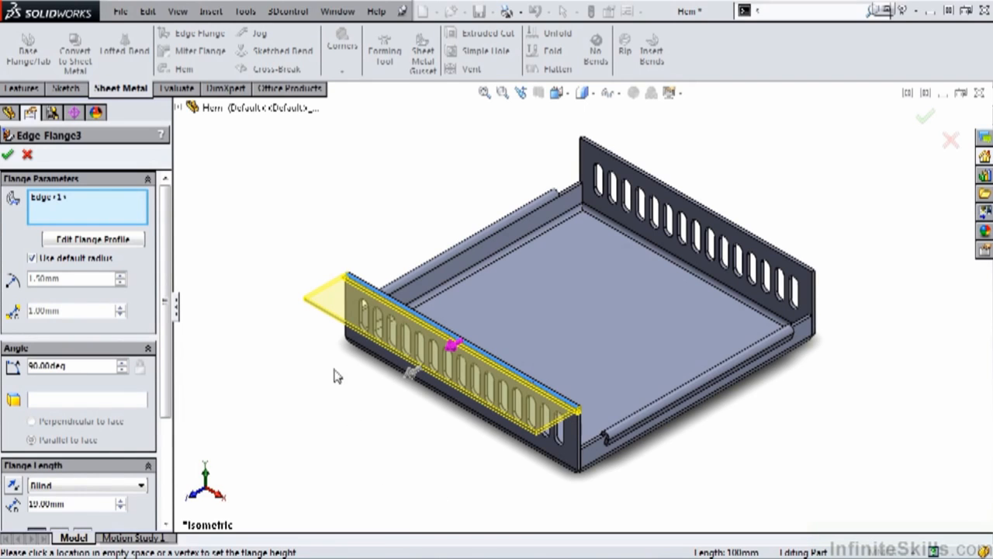
Open the flange profile for editing and shorten it to about 17.6 mm wide at the front corner of the tray
left_click(115, 241)
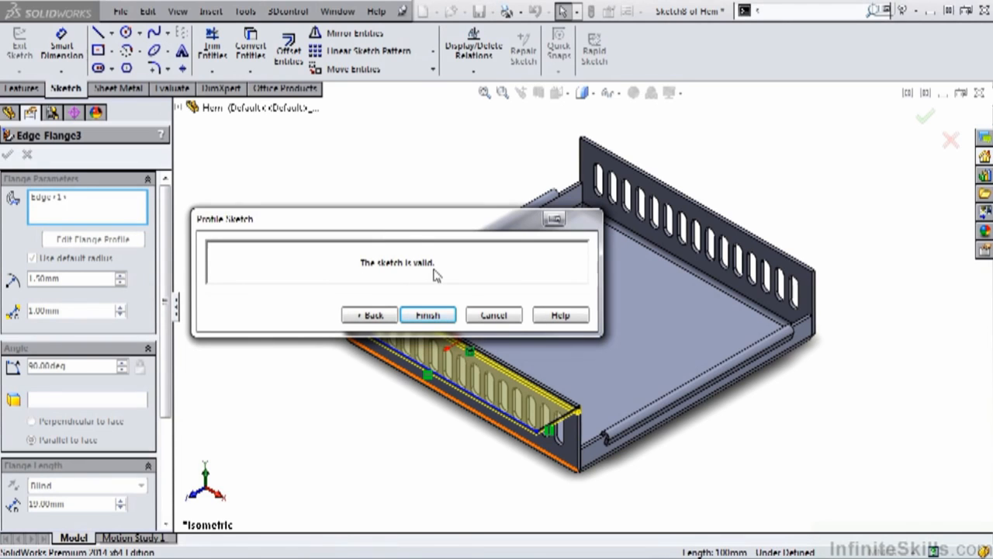
mouse_move(426, 220)
left_mouse_down()
mouse_move(650, 277)
mouse_move(606, 455)
mouse_move(545, 550)
left_mouse_up()
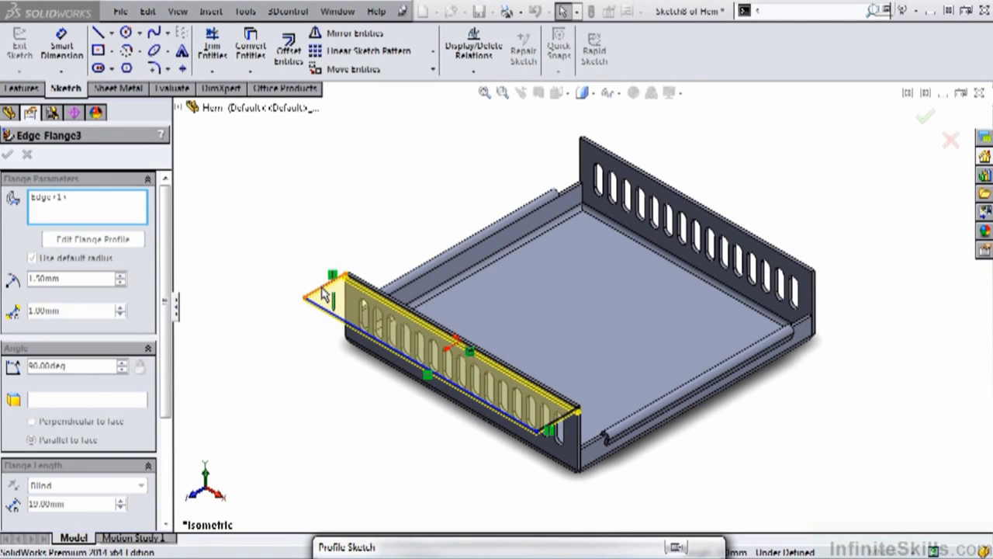
left_click(380, 331)
left_click_drag(380, 331, 543, 410)
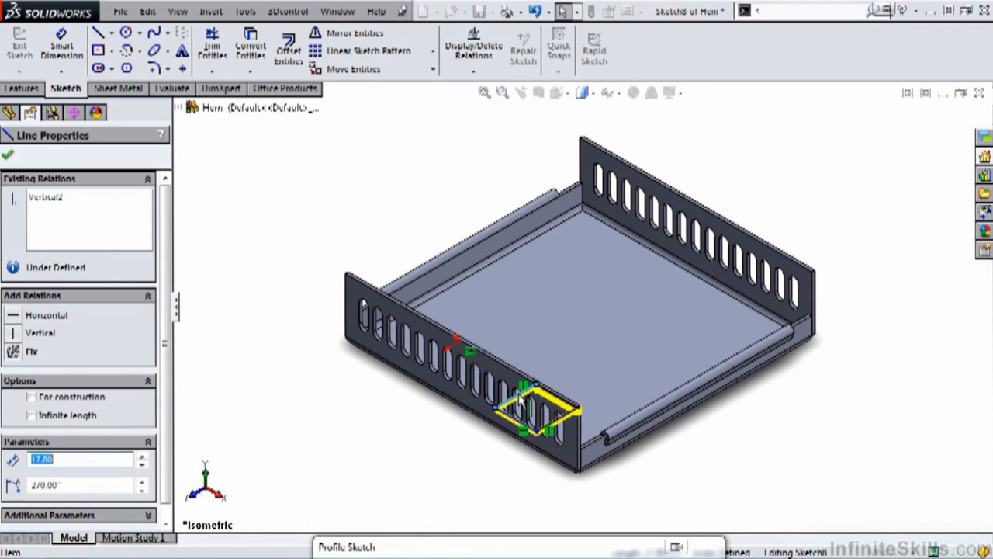
Viewing the profile face-on, sketch two lines for a notch about 4.9 mm deep at its inner corner beside the wall
scroll(541, 408, "down", 5)
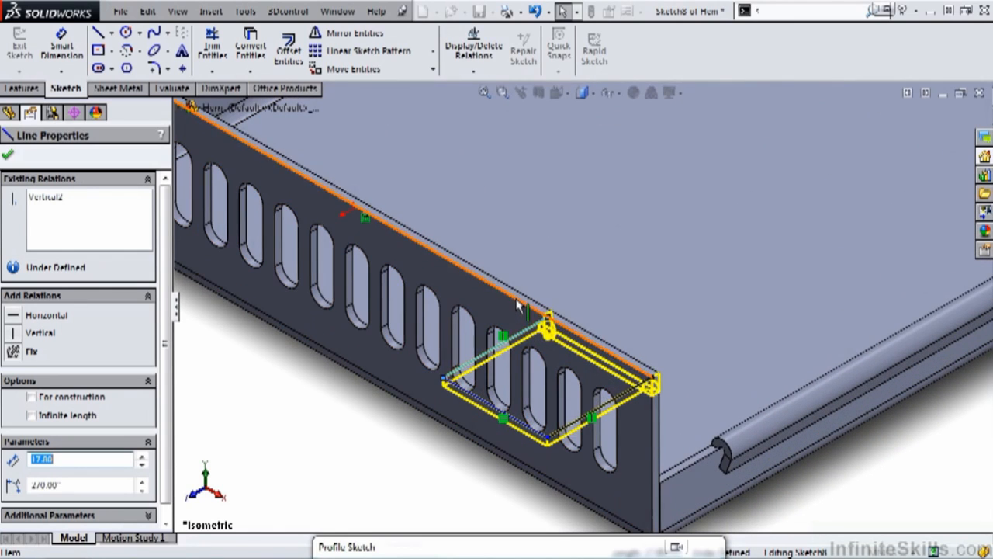
left_click(520, 303)
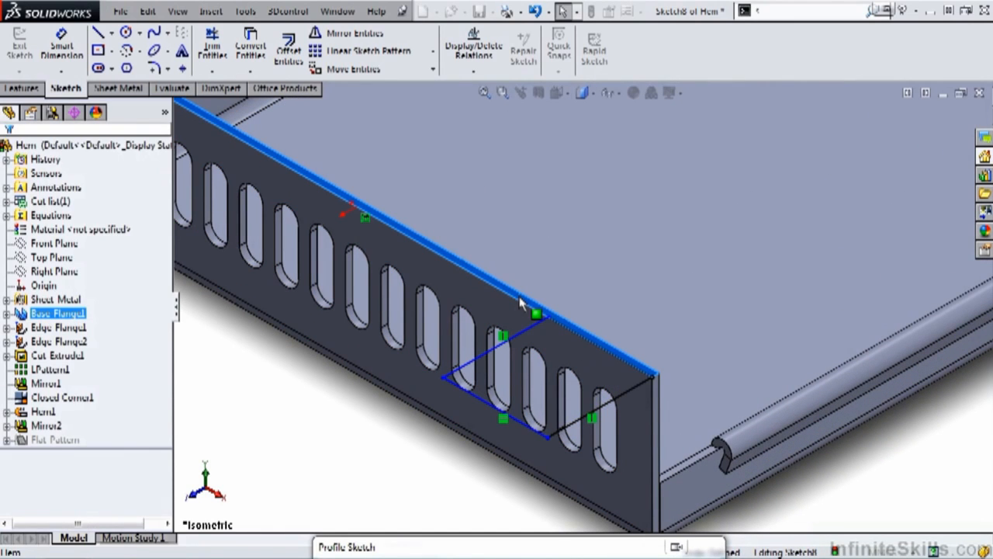
key("ctrl+8")
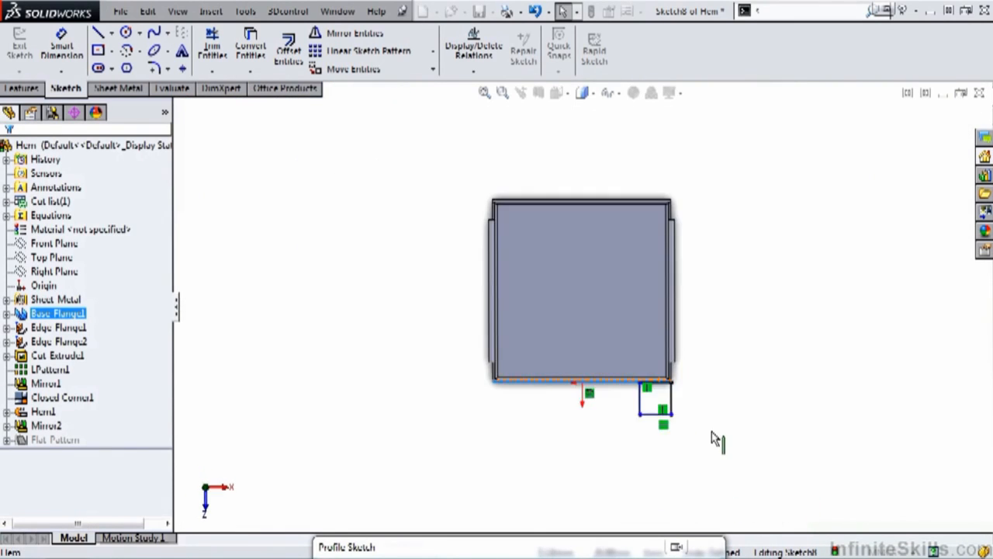
scroll(632, 368, "down", 4)
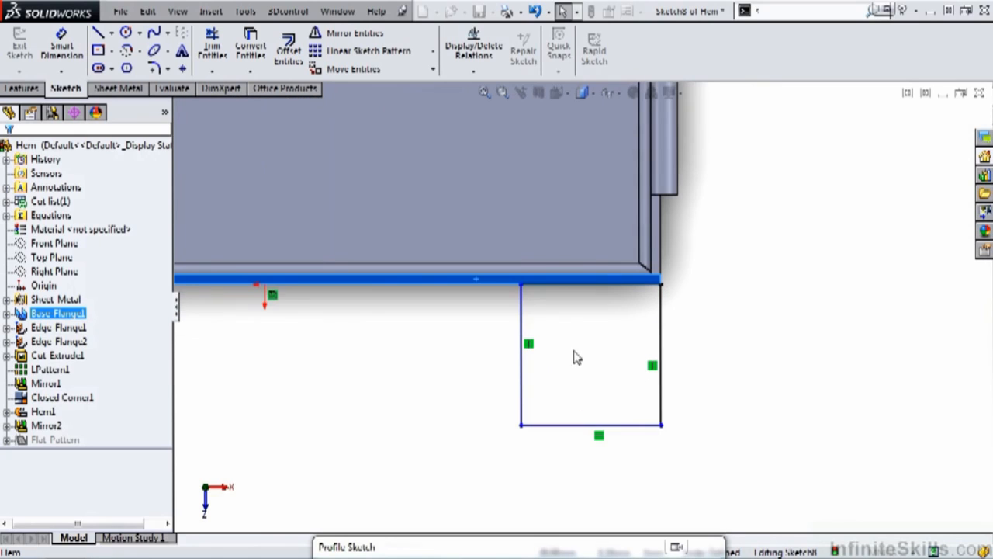
scroll(607, 377, "down", 1)
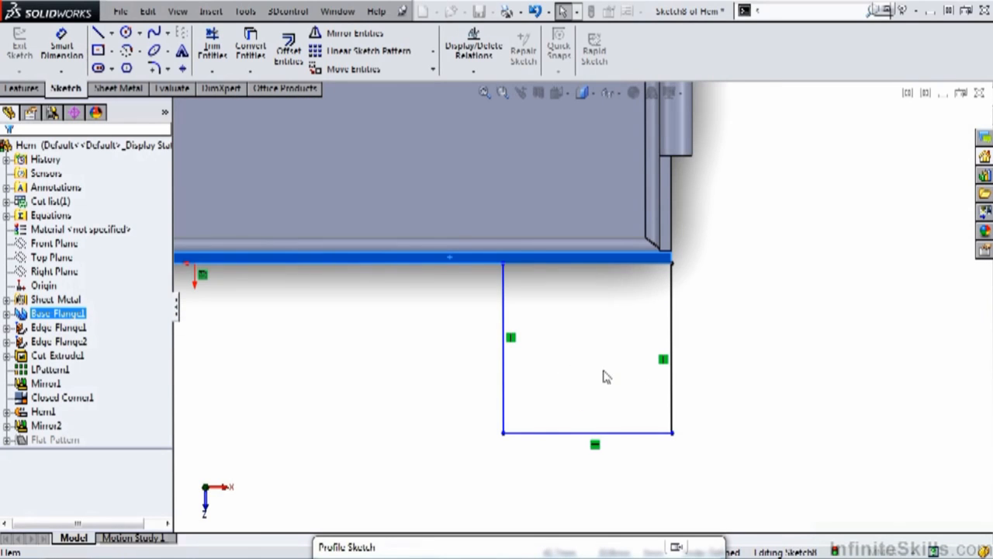
key("s")
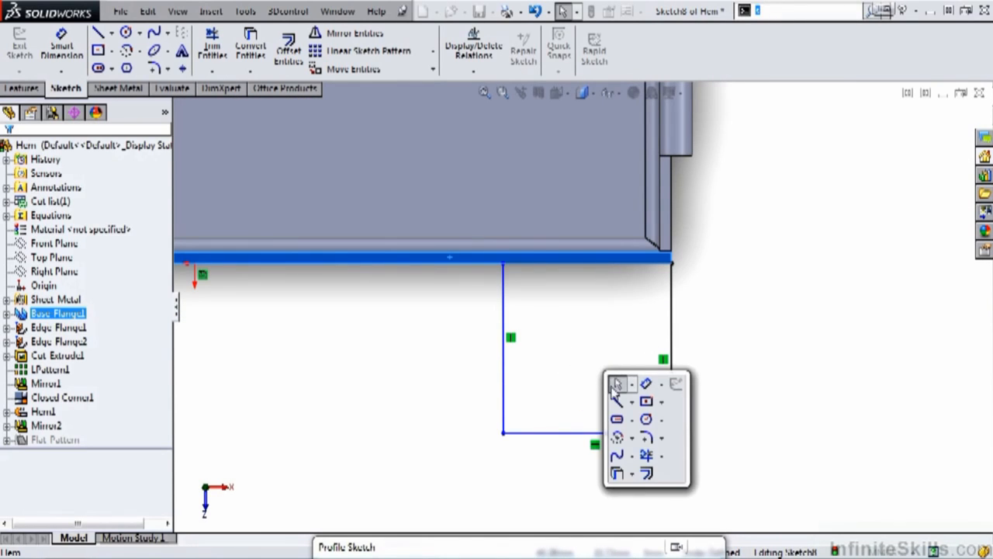
left_click(617, 383)
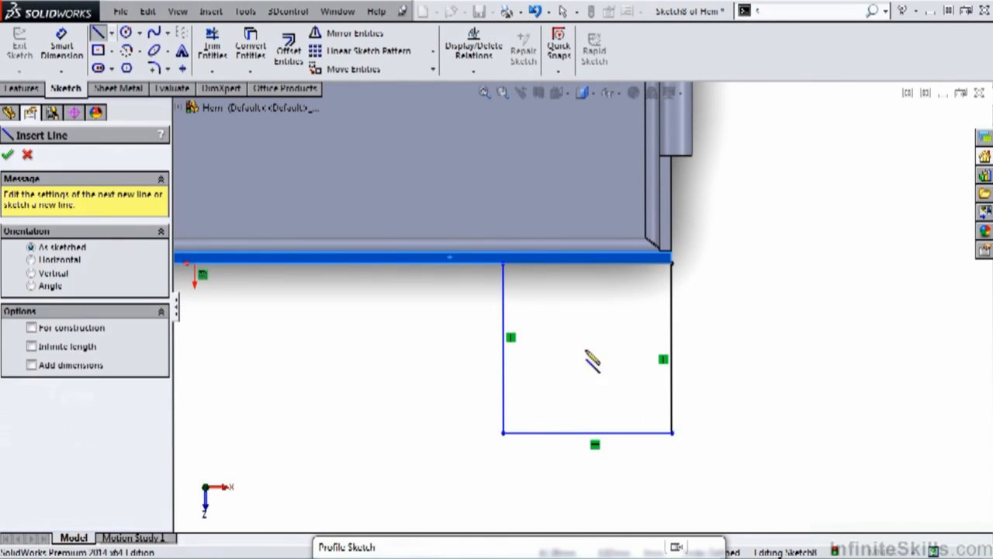
left_click(504, 311)
left_click(566, 311)
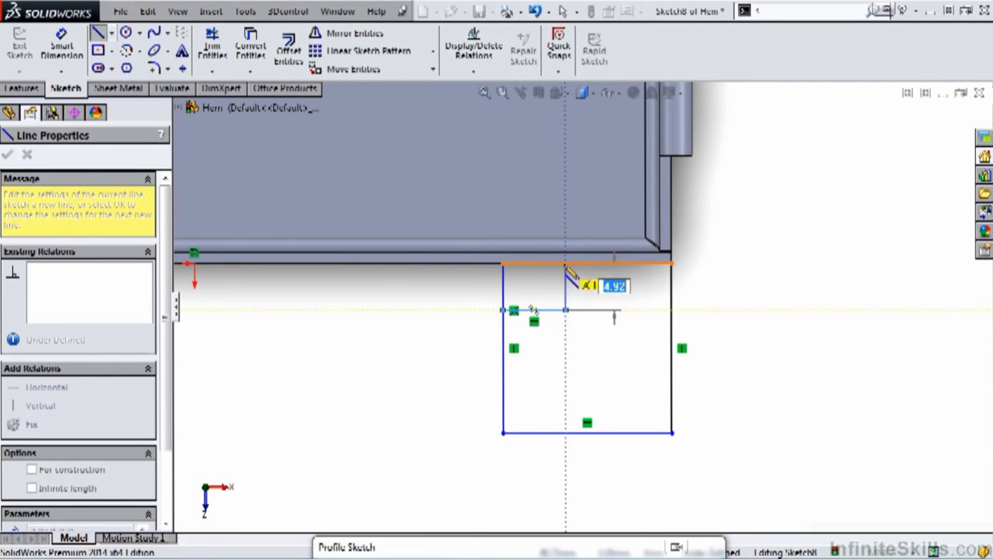
left_click(565, 263)
key("Escape")
key("Escape")
Sketch a vertical and a horizontal line joining the profile's outer edge to its side edge to outline a second, opposite corner notch
key("s")
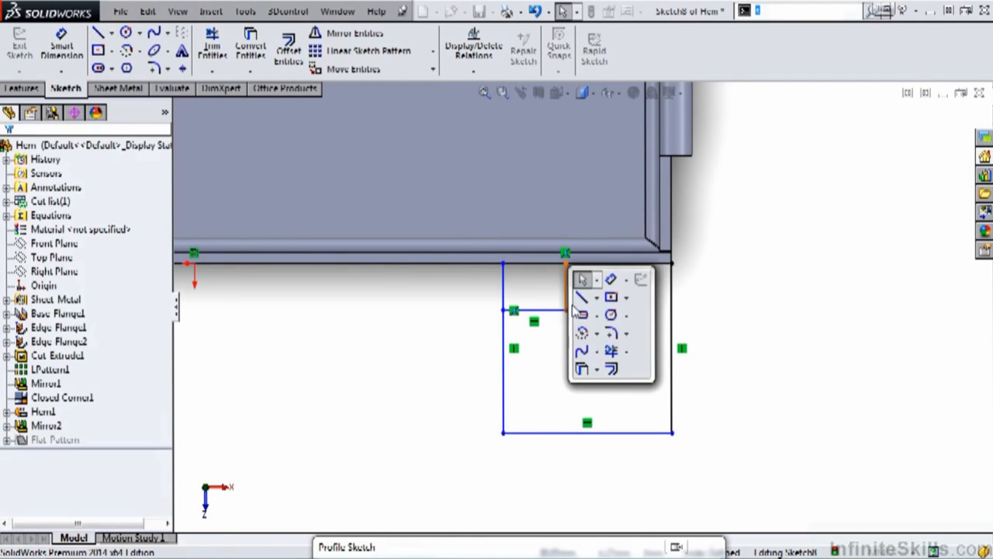
left_click(584, 299)
left_click(555, 433)
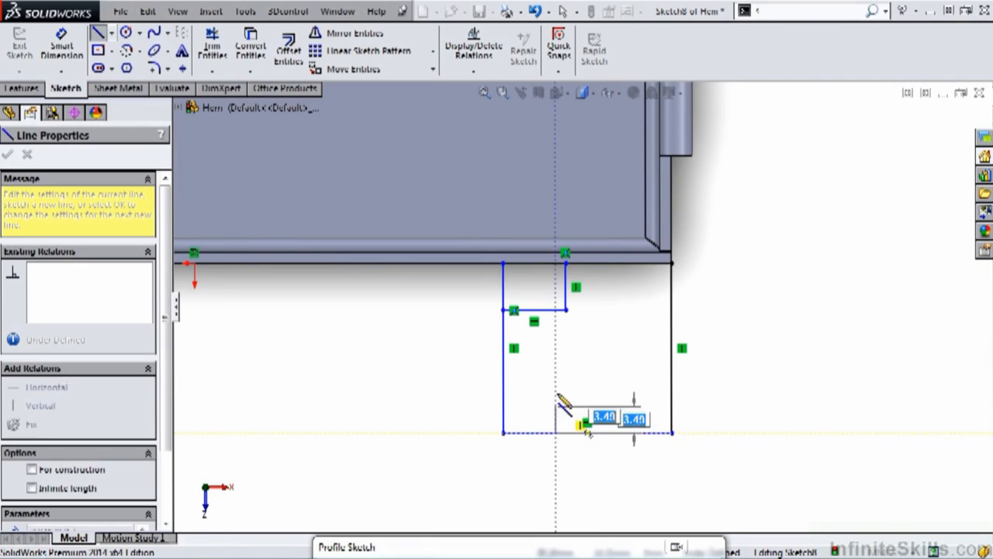
left_click(555, 388)
left_click(672, 389)
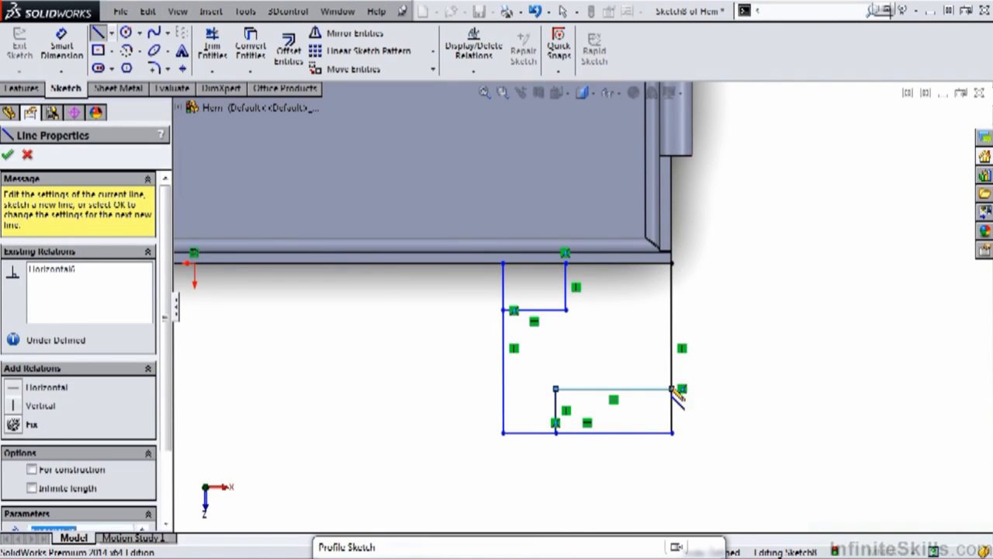
key("Escape")
key("Escape")
Trim away the excess profile lines at both notched corners to leave a single stepped tab outline
key("s")
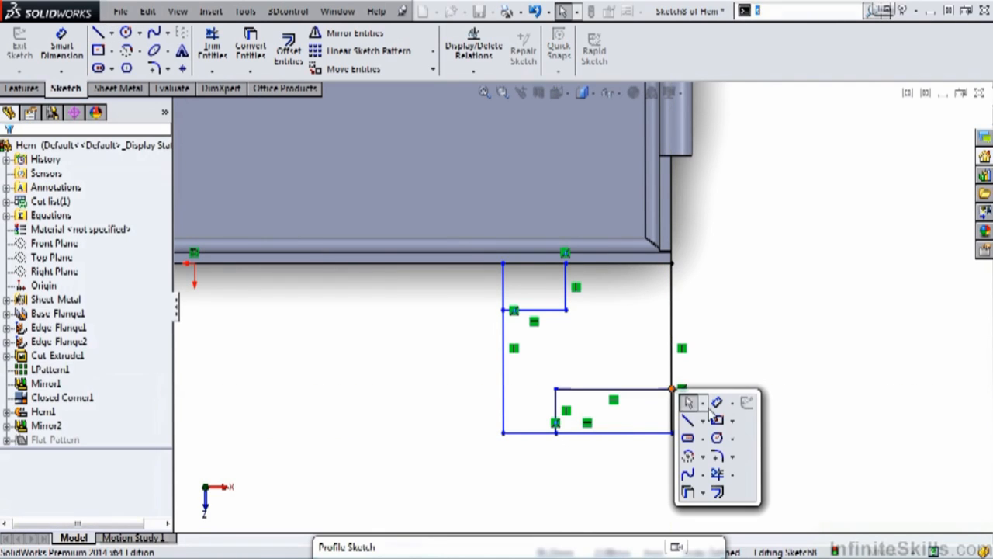
left_click(720, 475)
left_click_drag(694, 427, 657, 441)
mouse_move(543, 311)
left_mouse_down()
mouse_move(501, 291)
mouse_move(525, 310)
left_mouse_up()
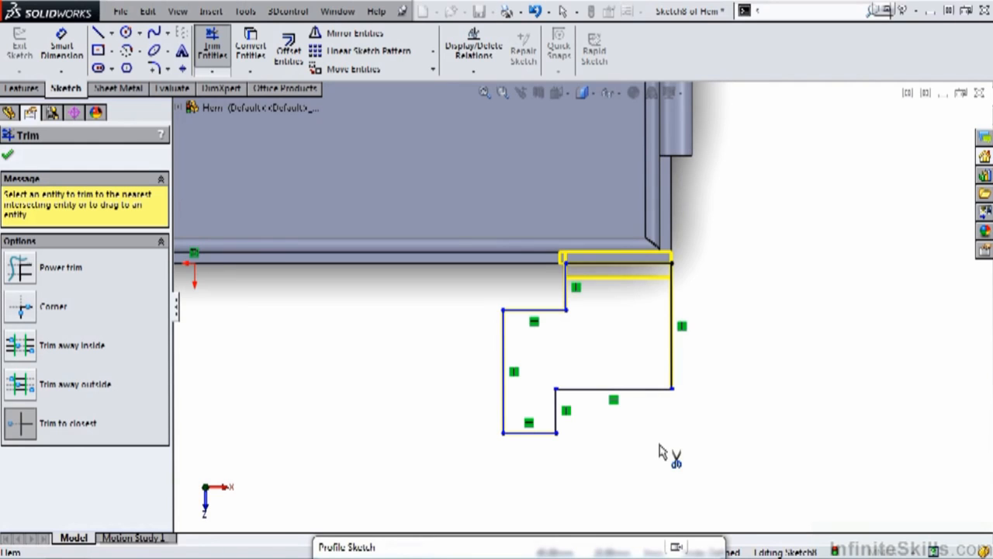
key("Escape")
Dimension the tab's overall depth from the wall edge to its outer edge as 18 mm
key("s")
left_click(702, 464)
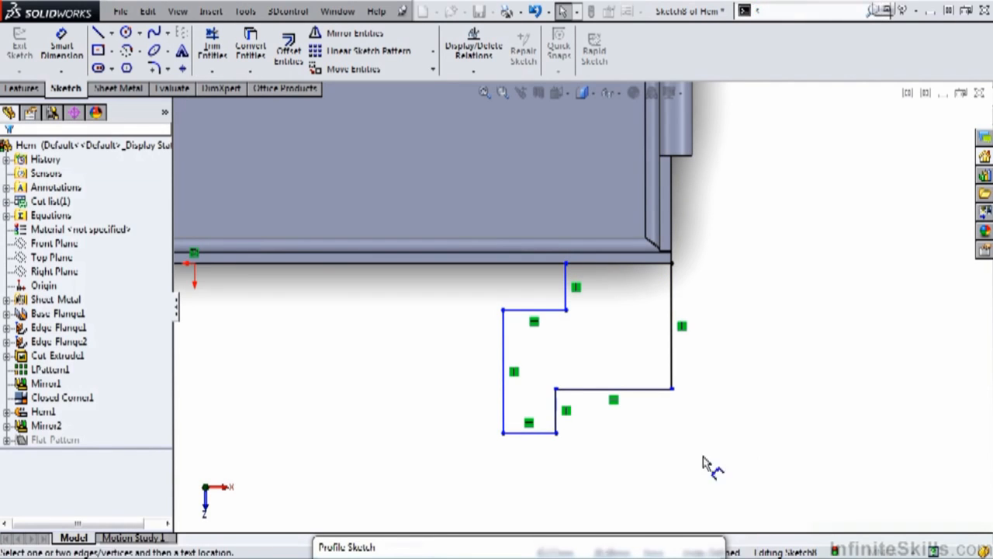
left_click(644, 265)
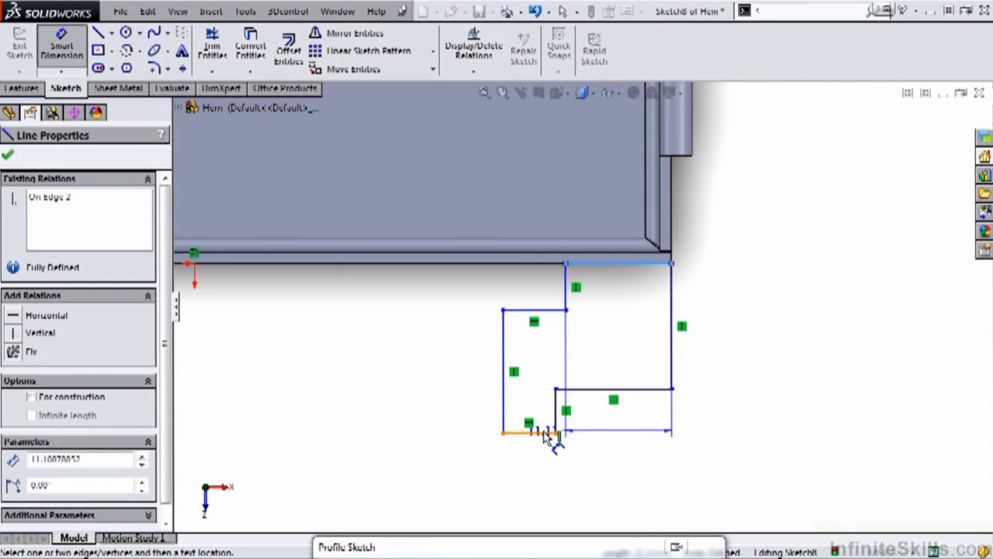
left_click(727, 348)
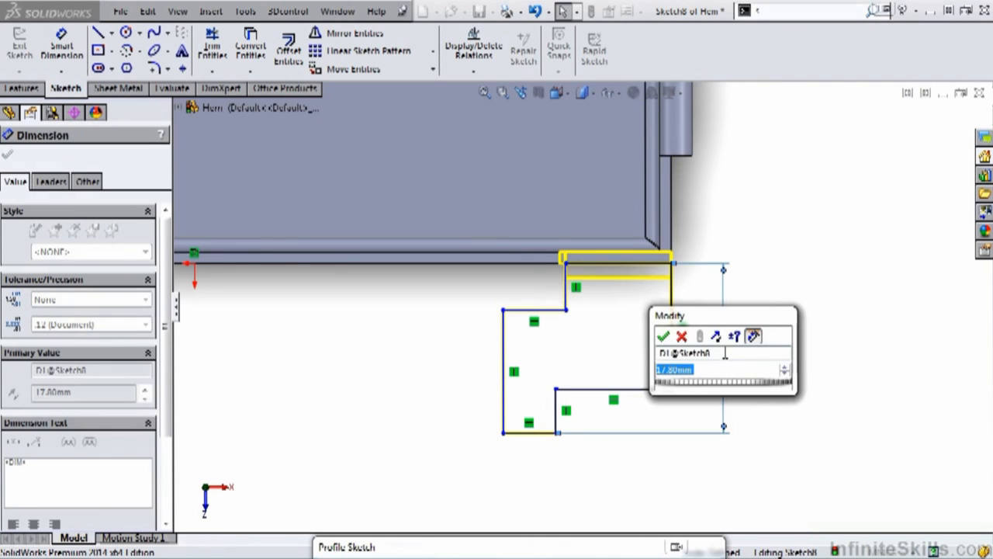
type("18")
left_click(664, 337)
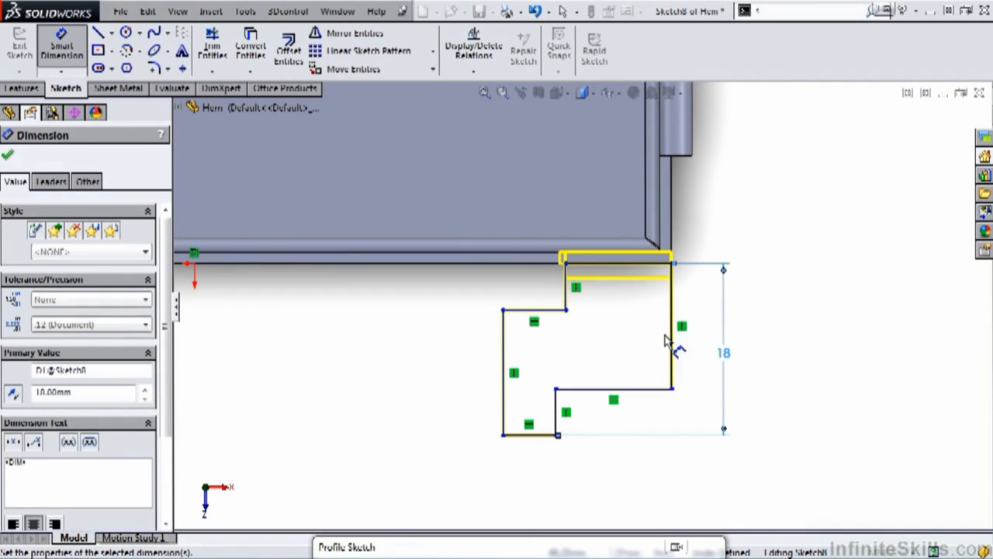
Dimension the tab's overall width between its two outermost side lines as 20 mm
left_click(505, 398)
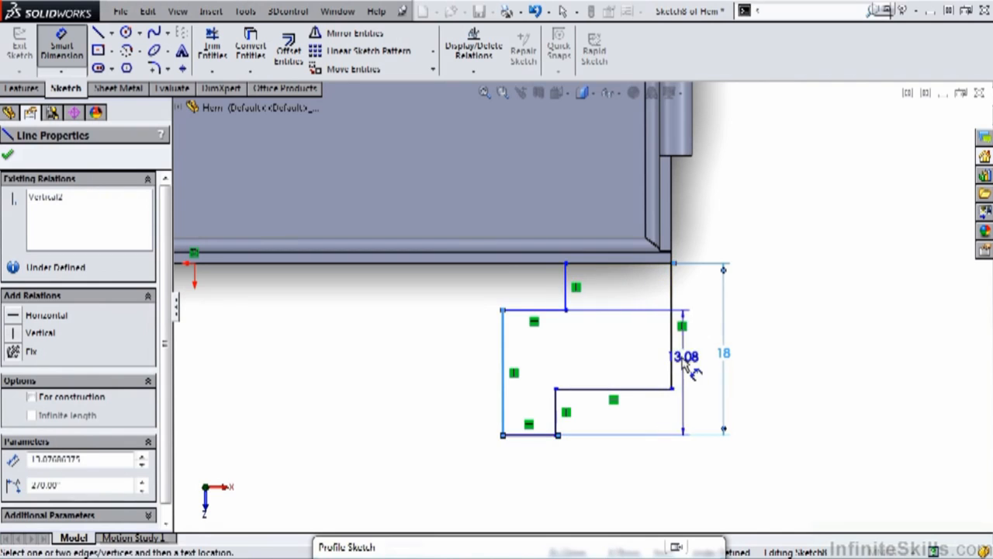
left_click(673, 364)
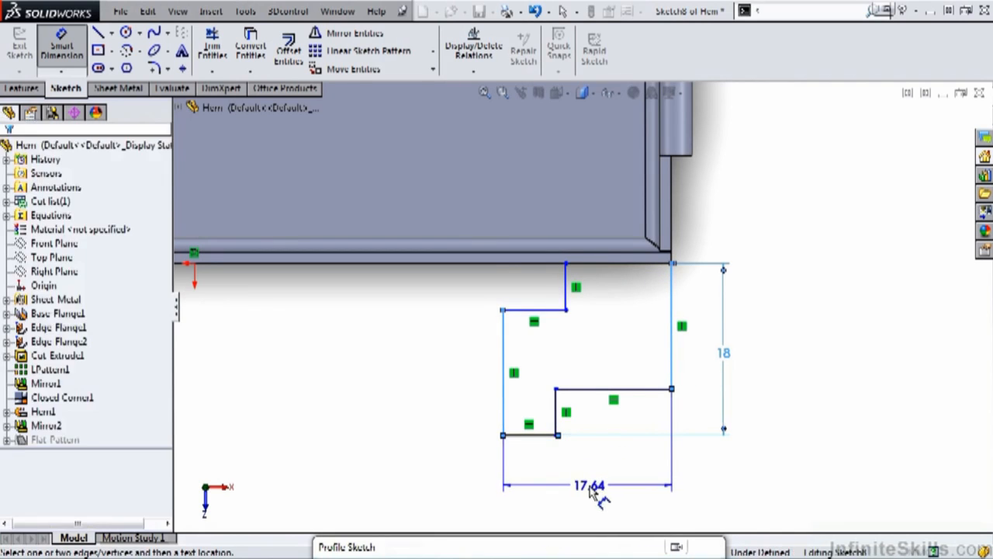
double_click(596, 487)
type("20")
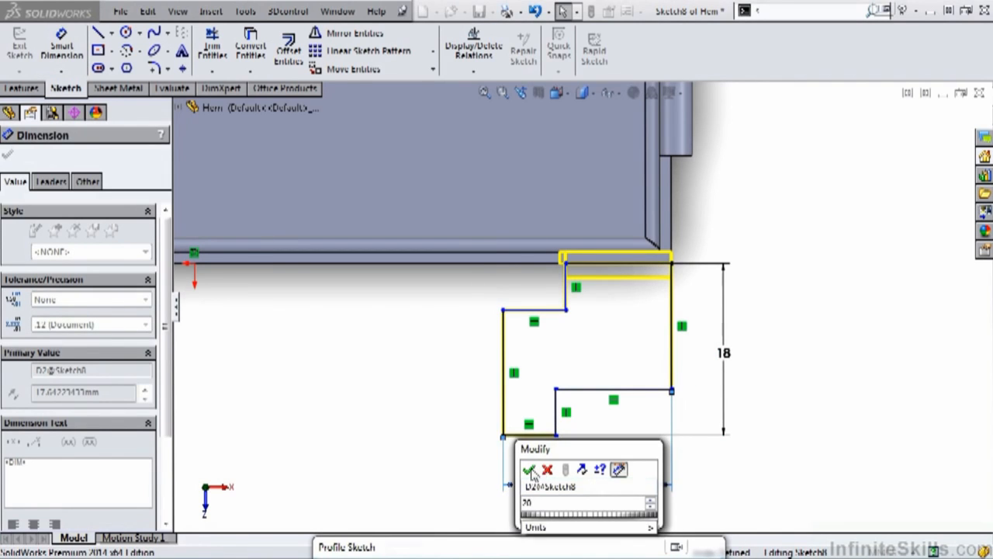
left_click(529, 470)
Dimension the tab's short outermost edge as 8 mm long and the adjoining step as 2 mm deep
left_click(533, 435)
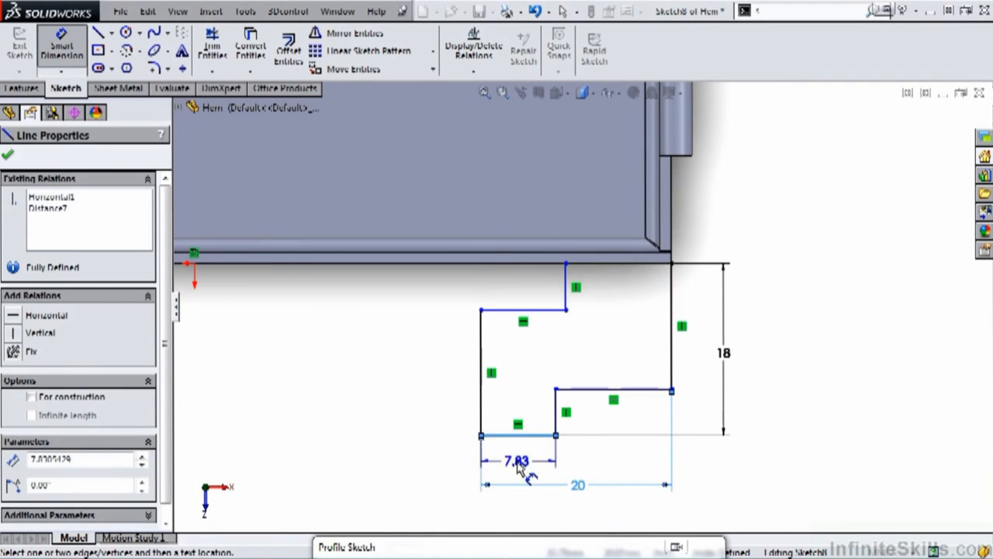
left_click(518, 465)
left_click(455, 442)
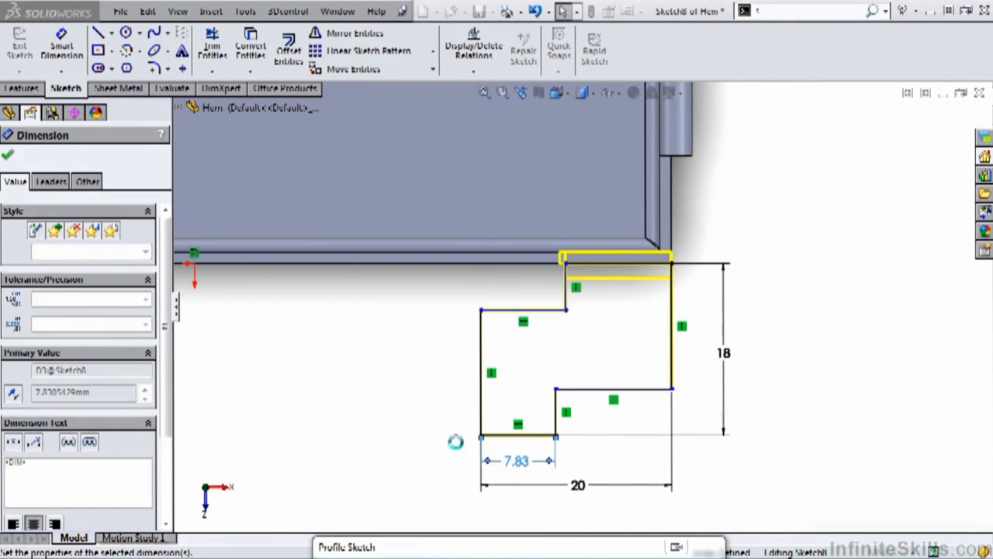
left_click(557, 415)
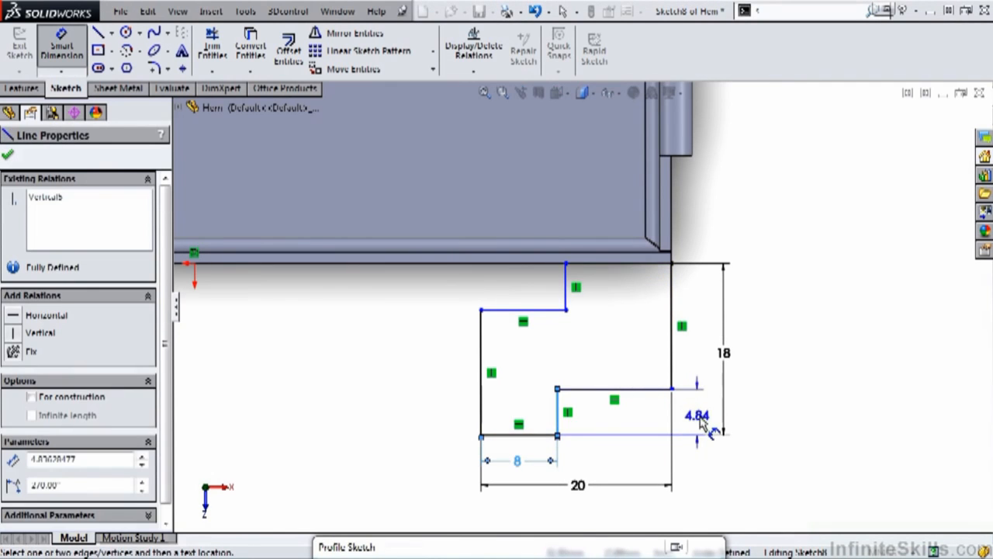
left_click(700, 419)
type("2")
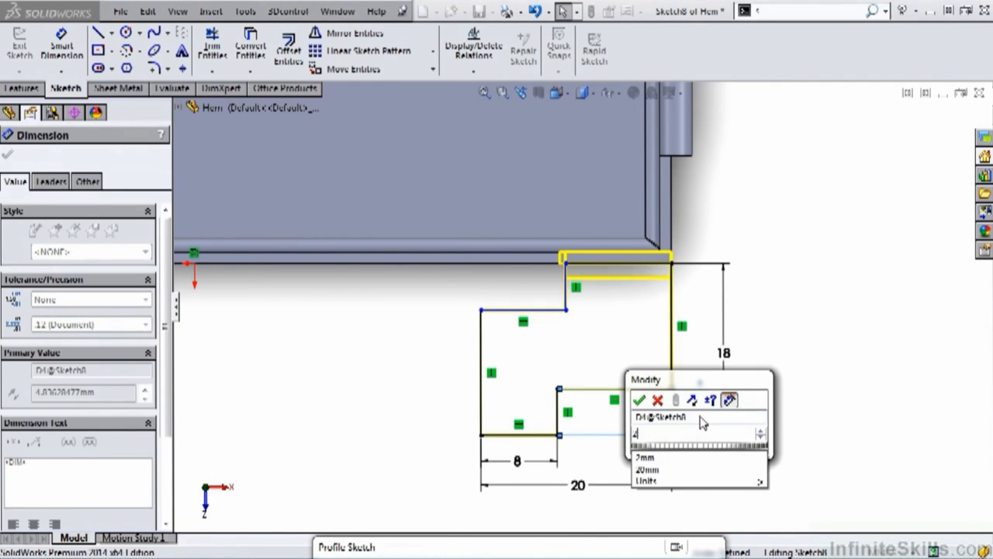
left_click(640, 400)
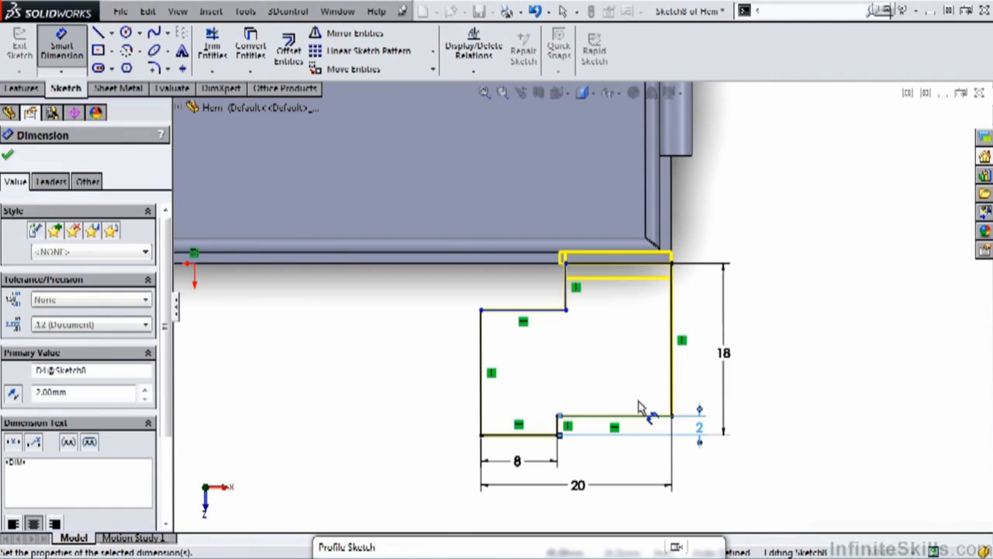
Dimension the tab's attachment edge along the wall as 10 mm and the notch depth beside it as 3 mm
left_click(621, 263)
left_click(619, 210)
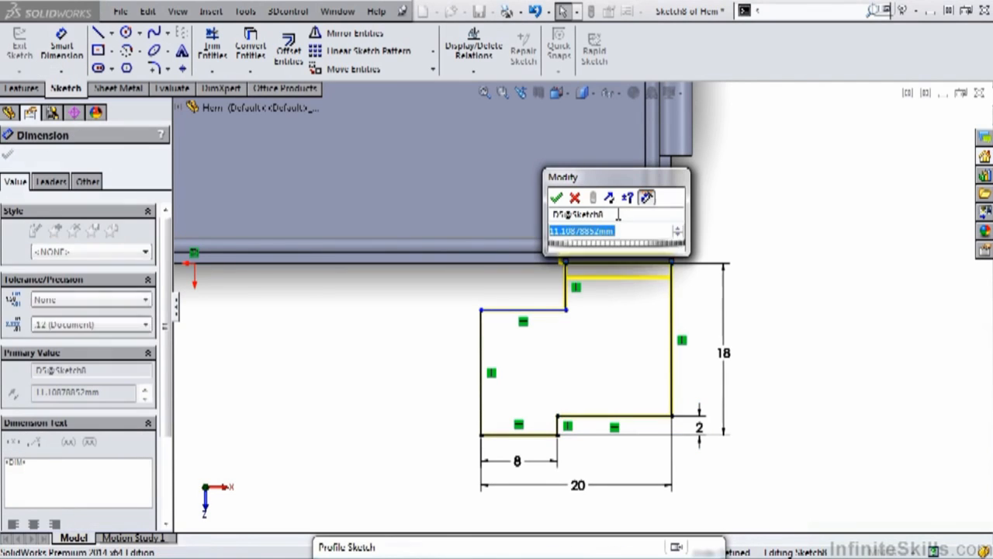
type("10")
key("Return")
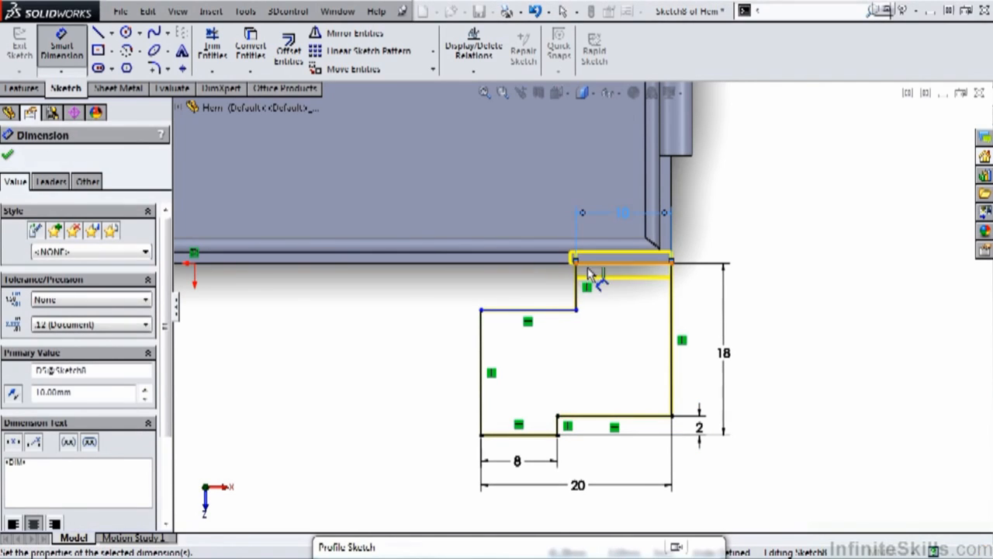
left_click(575, 289)
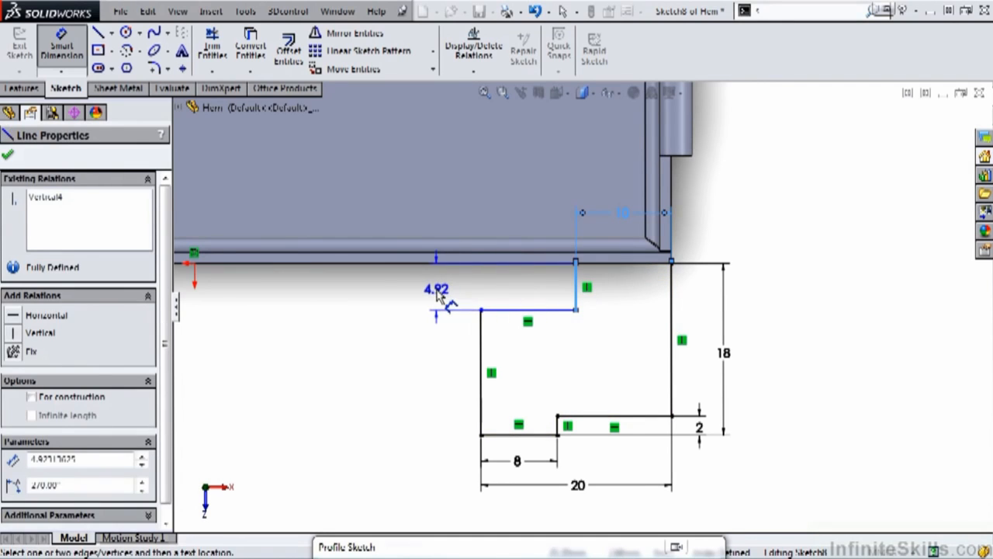
left_click(438, 293)
type("1")
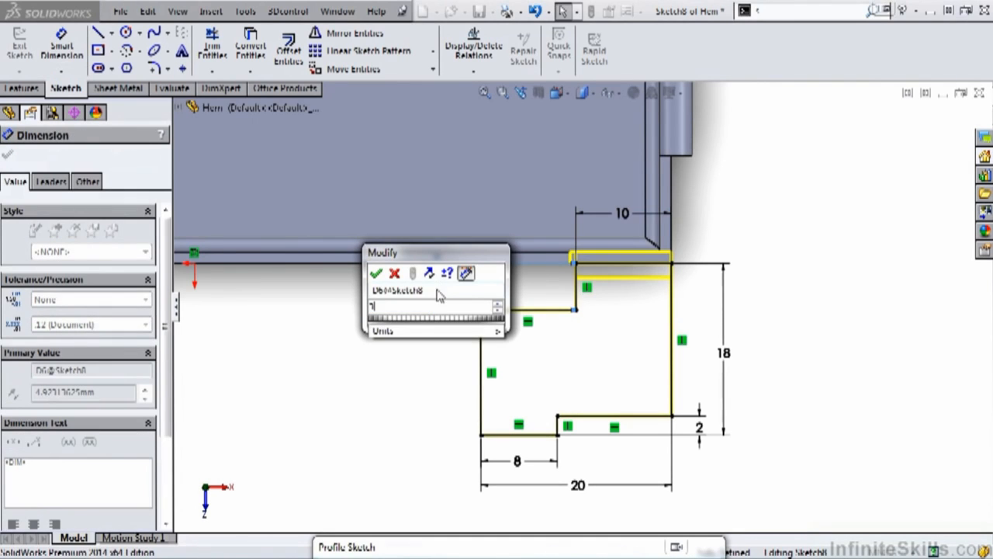
left_click(377, 274)
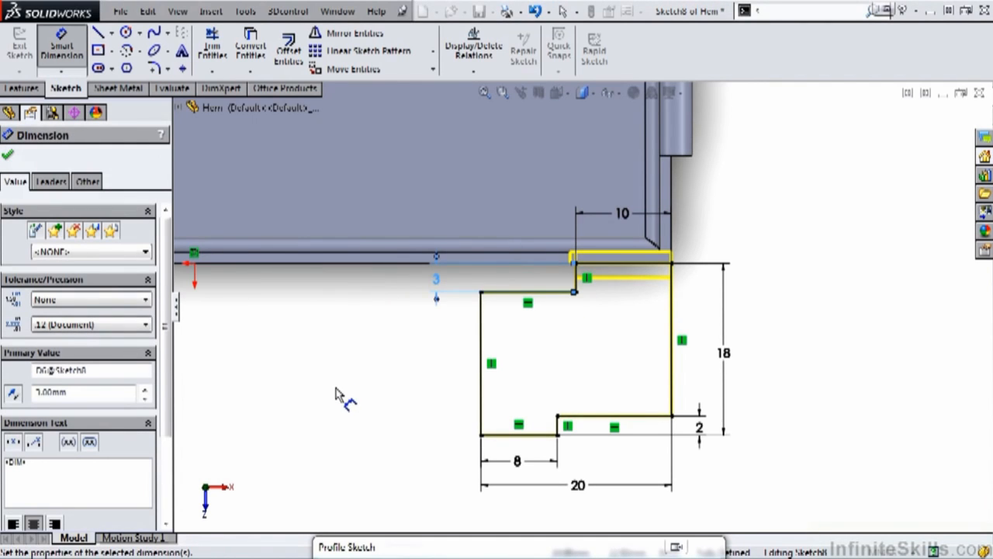
Return from the tab's profile sketch to the edge flange settings and create the flange
left_click(461, 552)
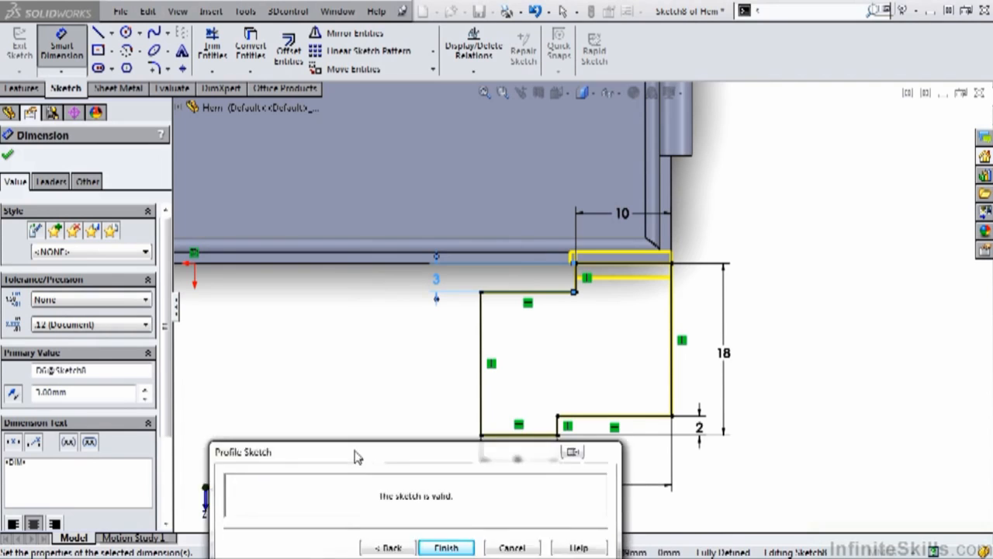
left_click_drag(327, 383, 324, 355)
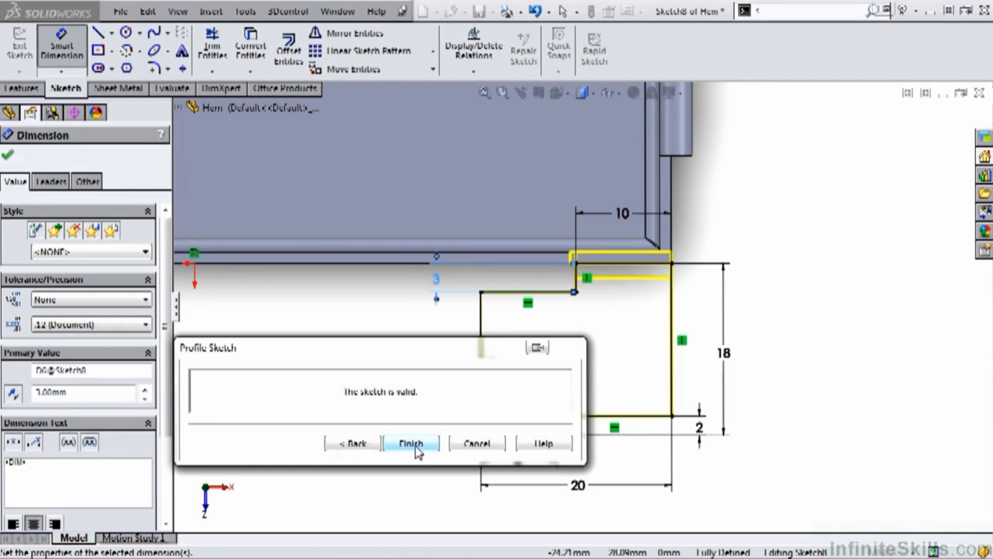
left_click(353, 444)
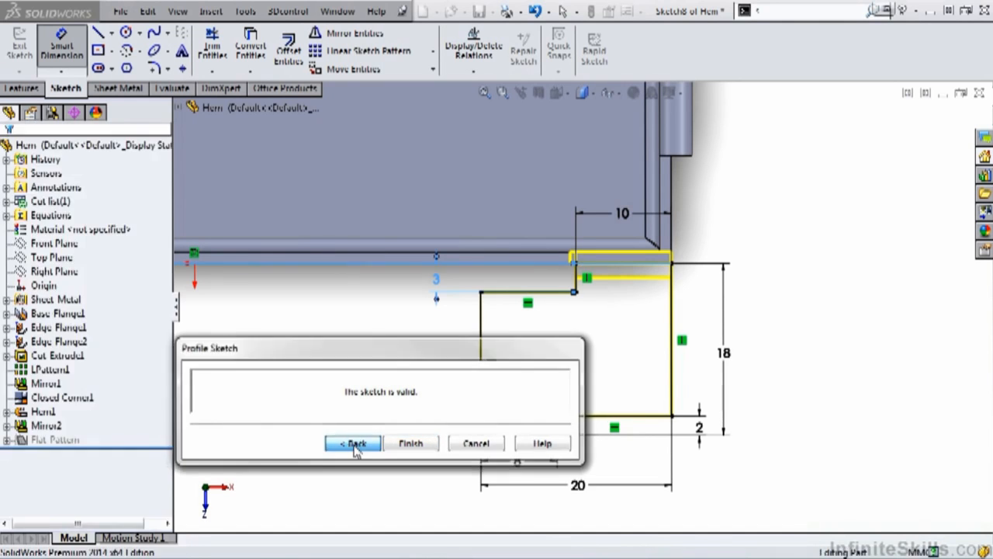
scroll(169, 235, "down", 2)
left_click_drag(170, 234, 176, 285)
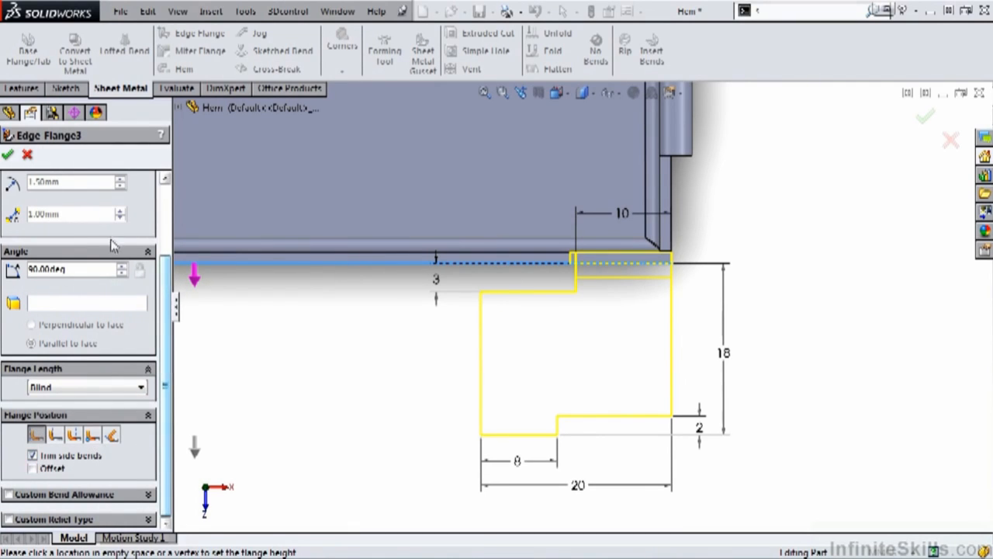
left_click(8, 155)
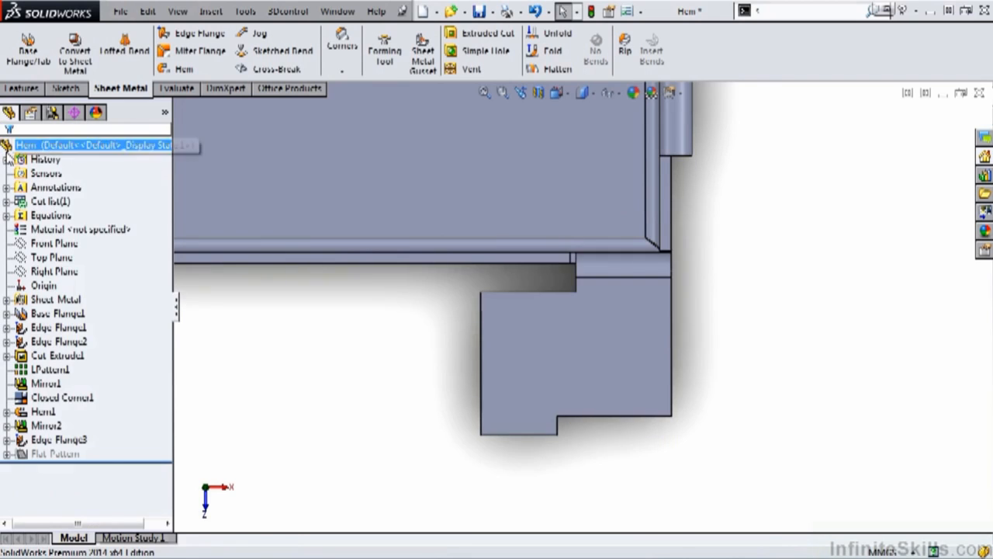
key("ctrl+7")
scroll(558, 434, "down", 5)
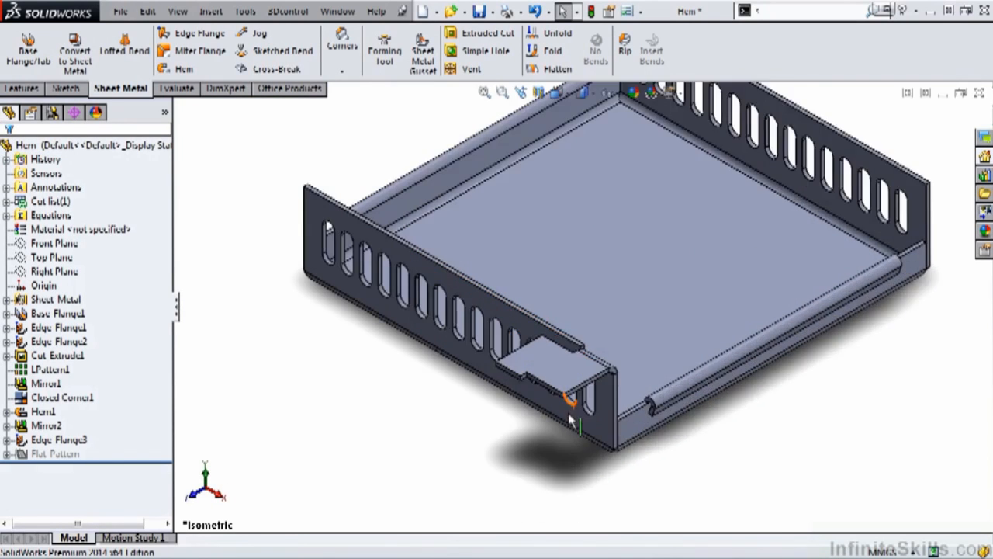
middle_click_drag(541, 400, 539, 443)
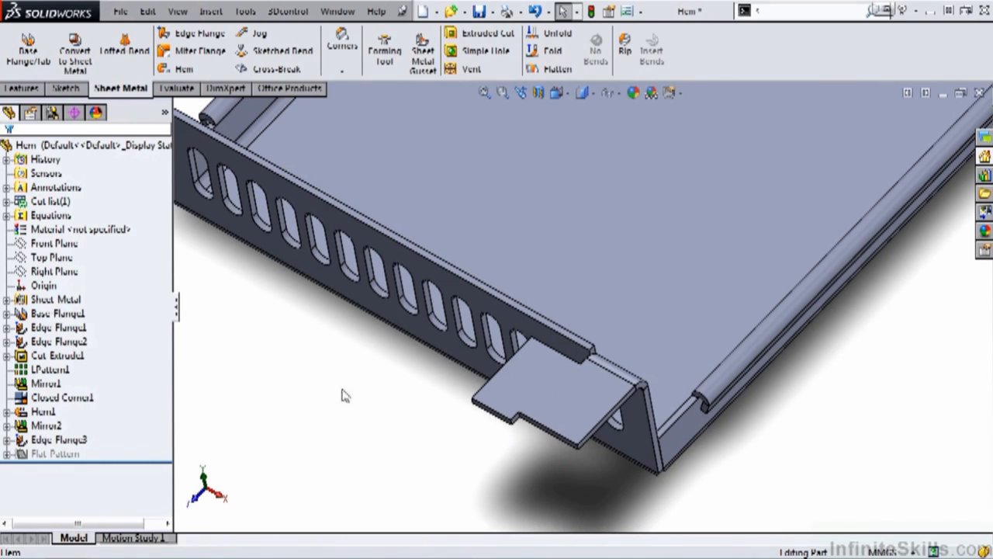
left_click(188, 149)
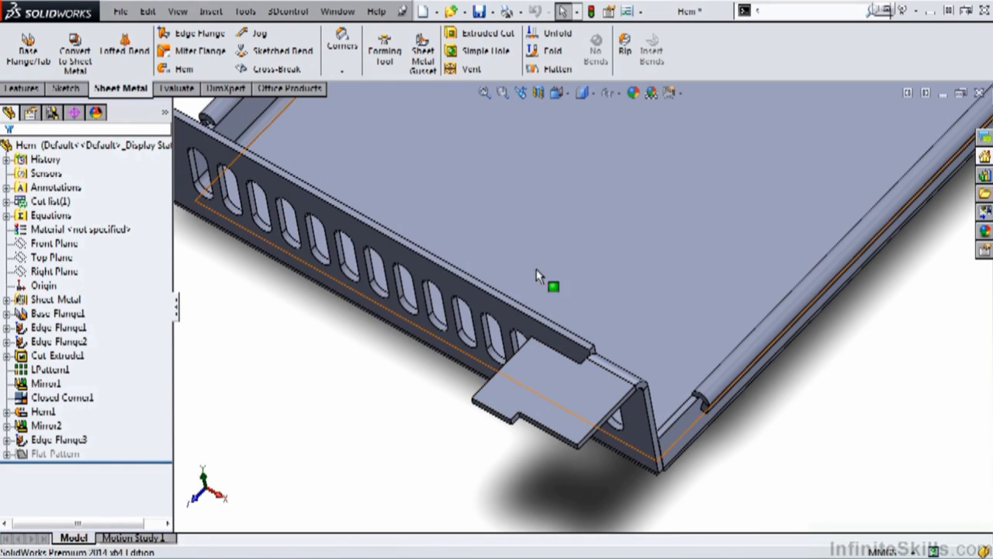
left_click(492, 55)
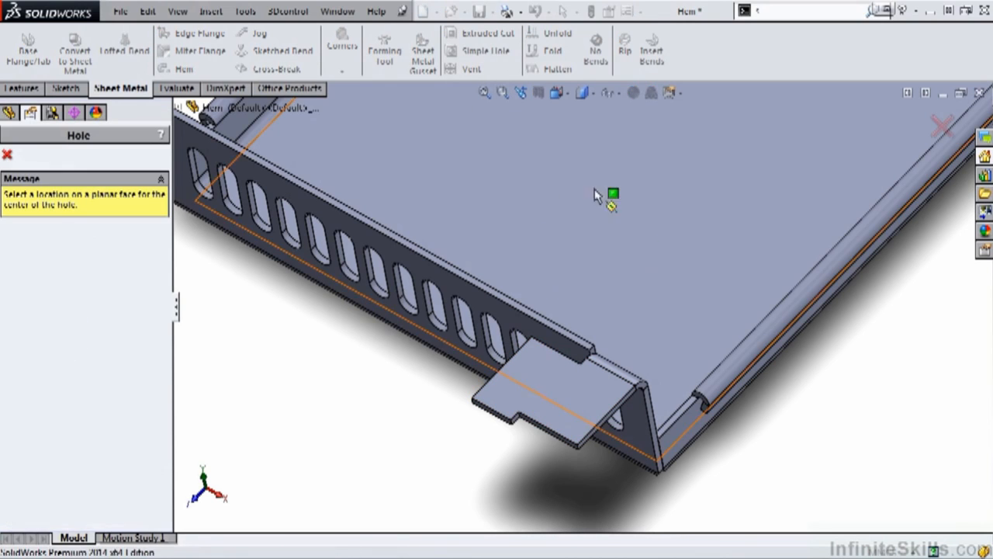
left_click(532, 381)
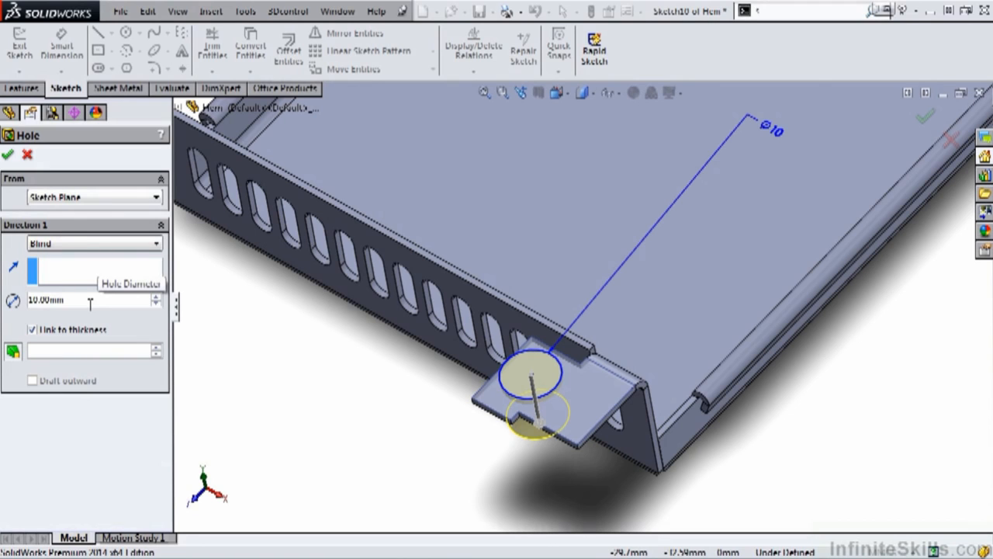
left_click(28, 155)
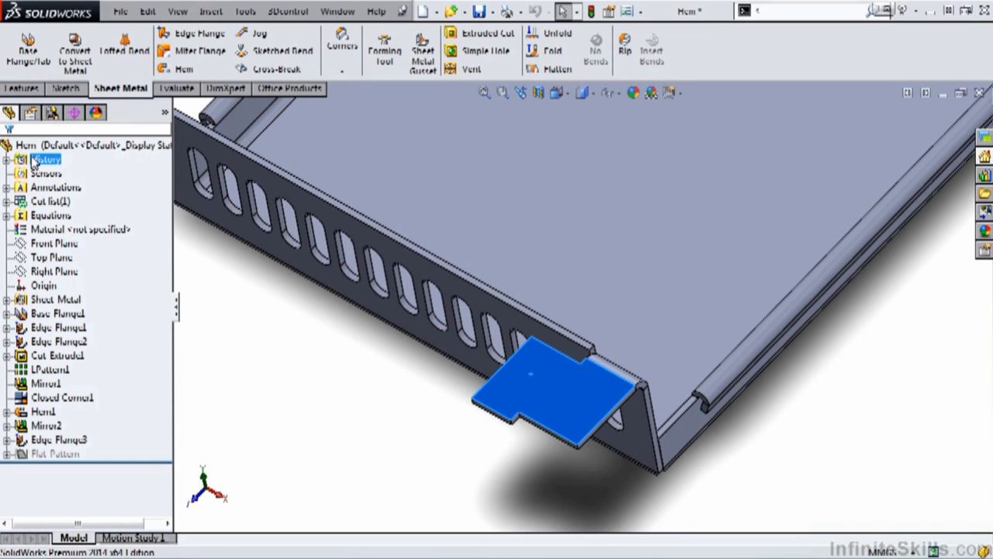
Set up a Hole Wizard countersink on the tab's face, with ANSI Metric standard and Socket Countersunk Head Cap Screw type
left_click(21, 89)
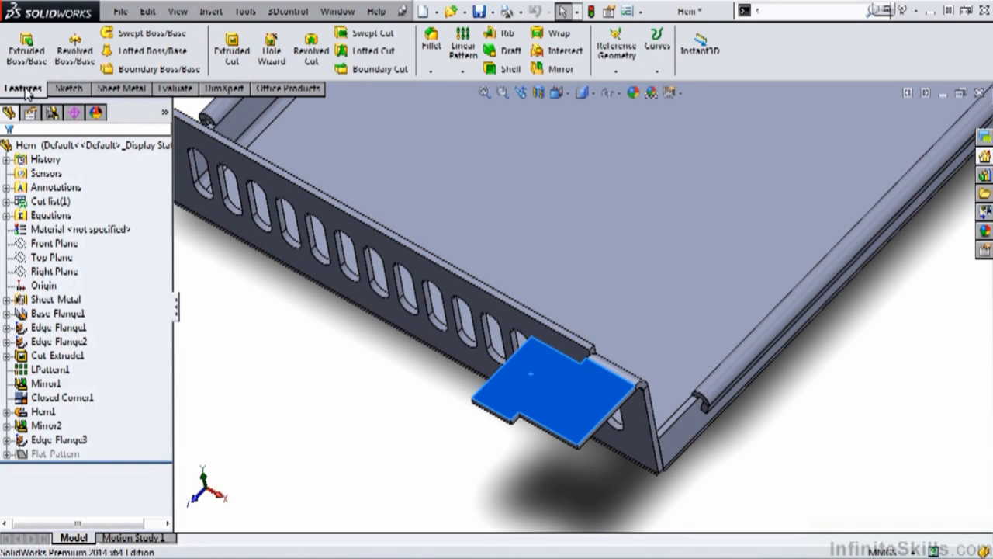
left_click(270, 55)
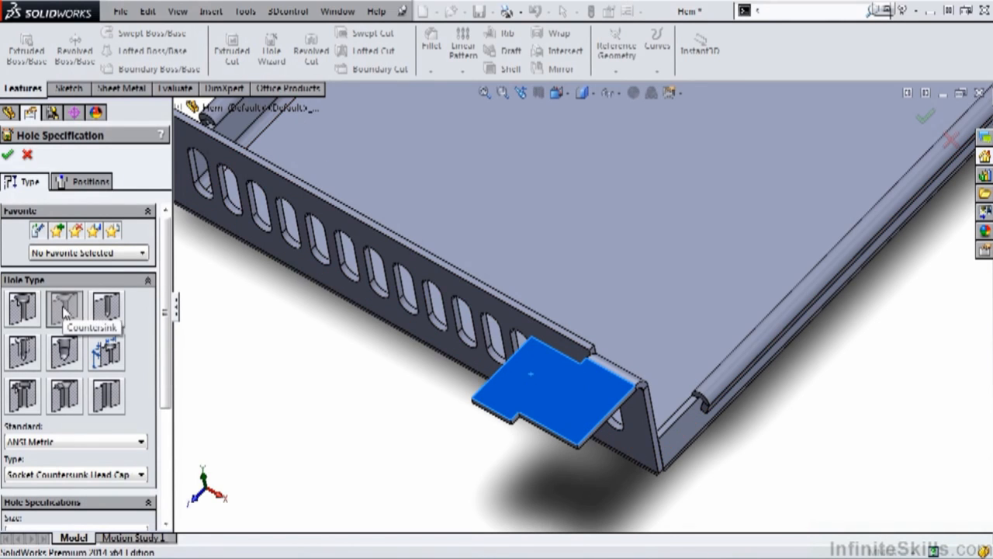
left_click_drag(172, 324, 172, 374)
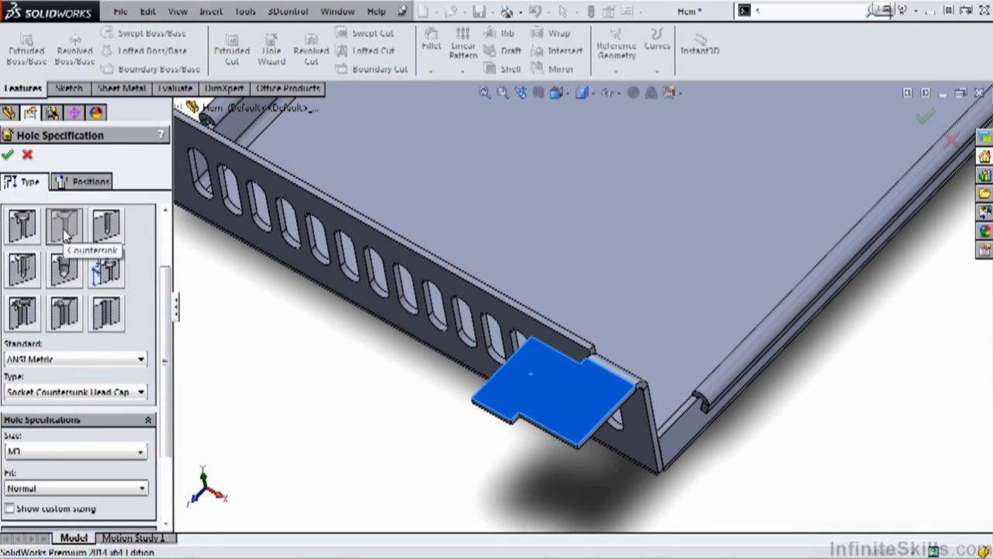
left_click(141, 359)
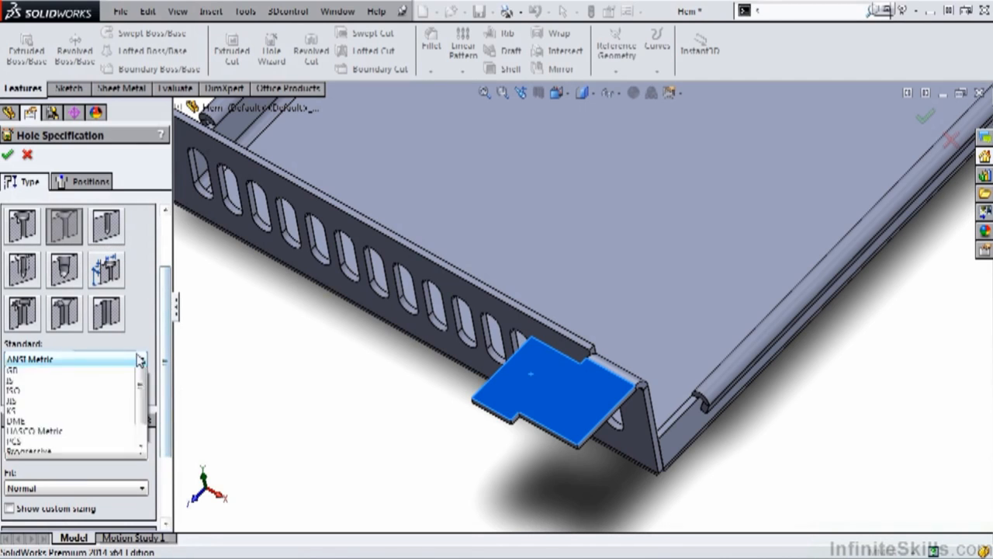
left_click(129, 375)
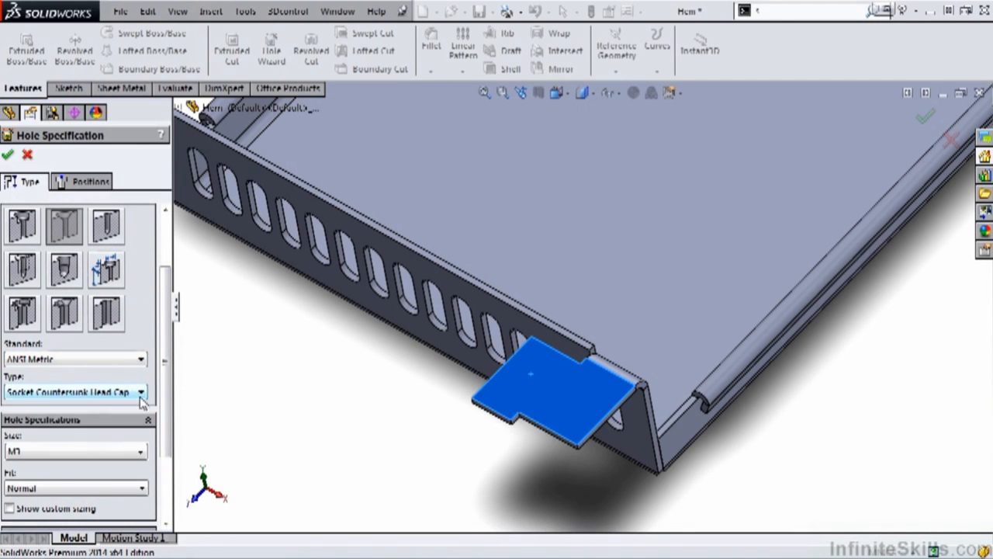
left_click(140, 392)
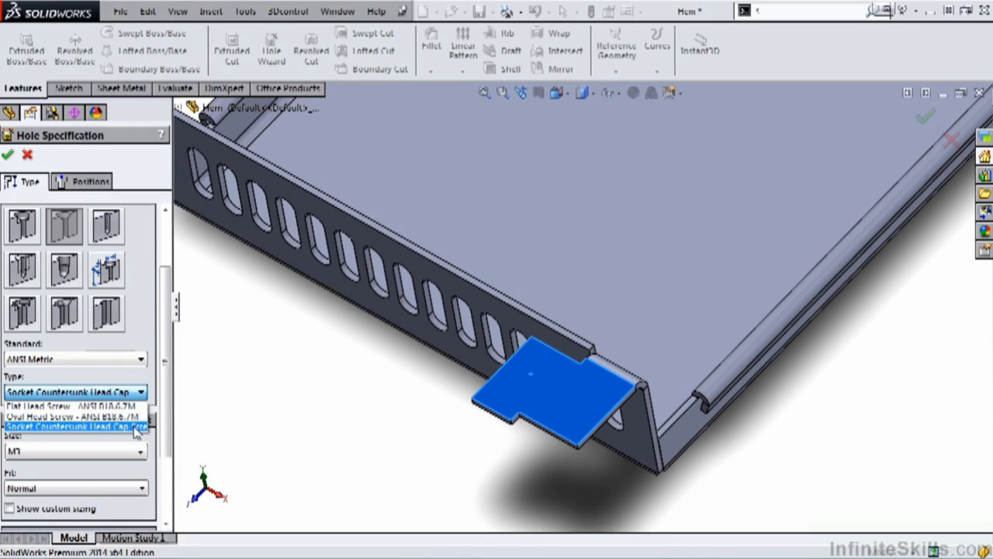
left_click(116, 426)
left_click_drag(166, 399, 164, 321)
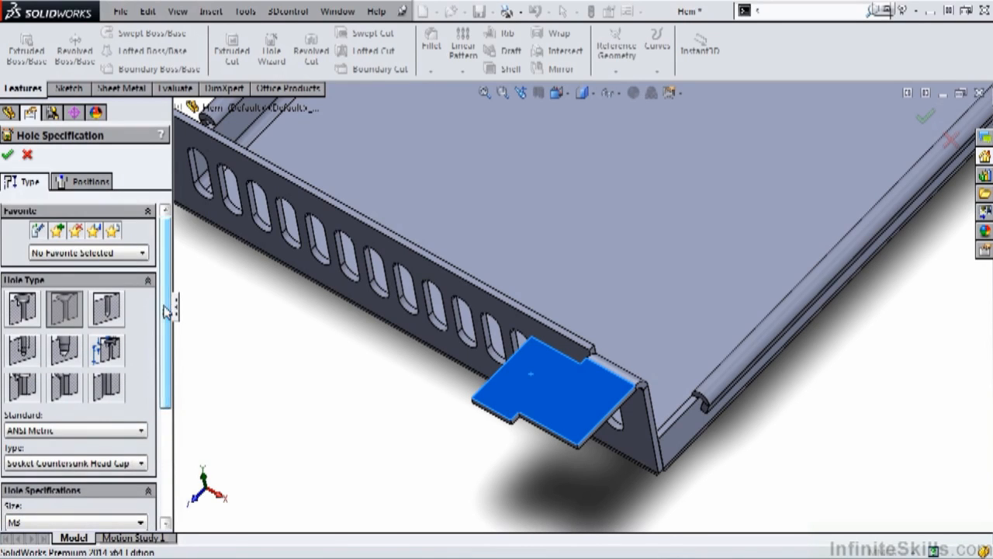
Place the countersunk hole on the tab's face and dimension its center 6 mm from the tab's recessed outer edge
left_click(87, 182)
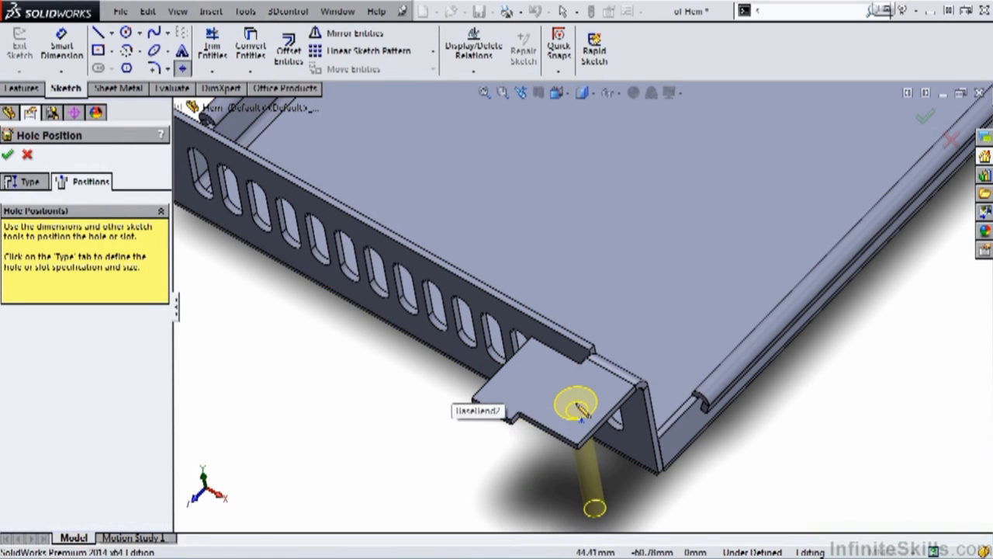
left_click(576, 407)
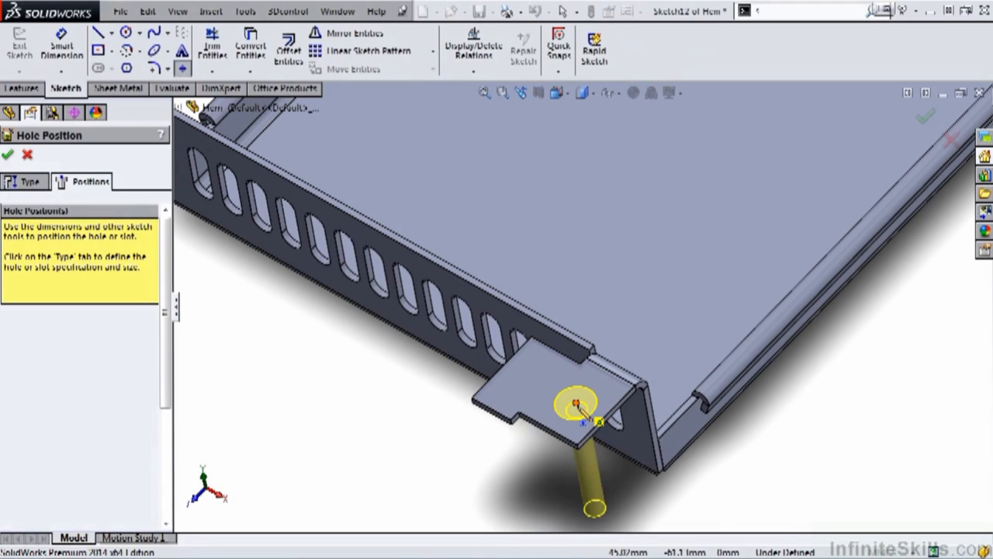
key("s")
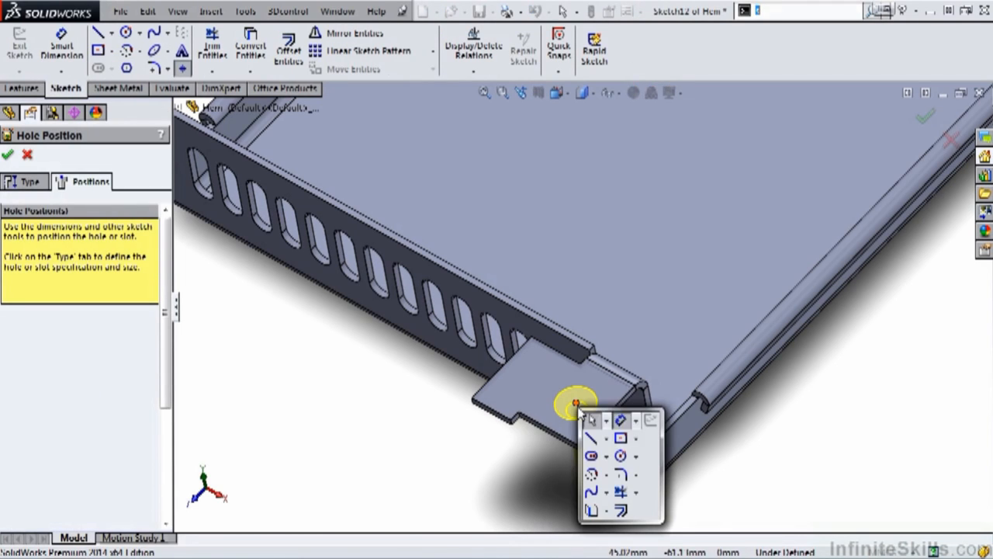
left_click(621, 420)
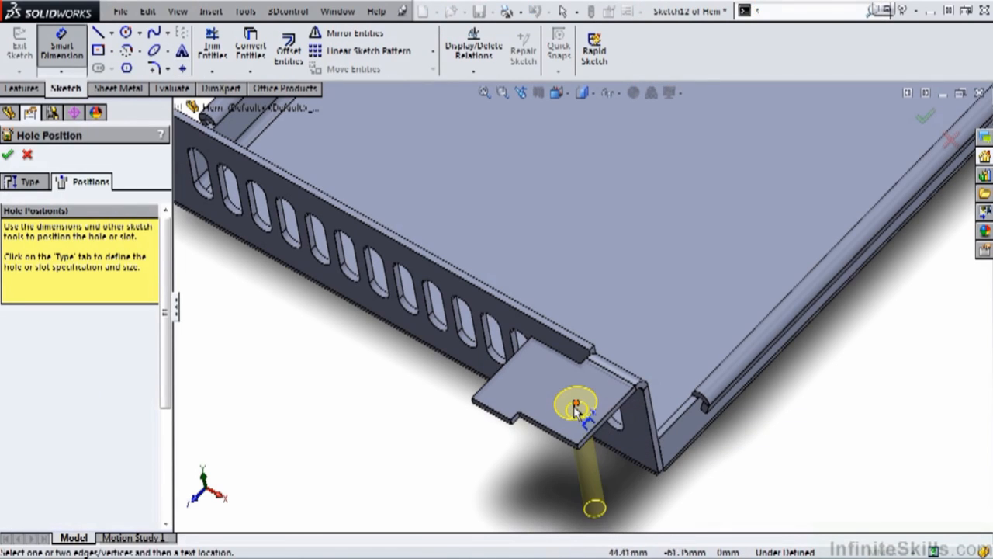
left_click(577, 404)
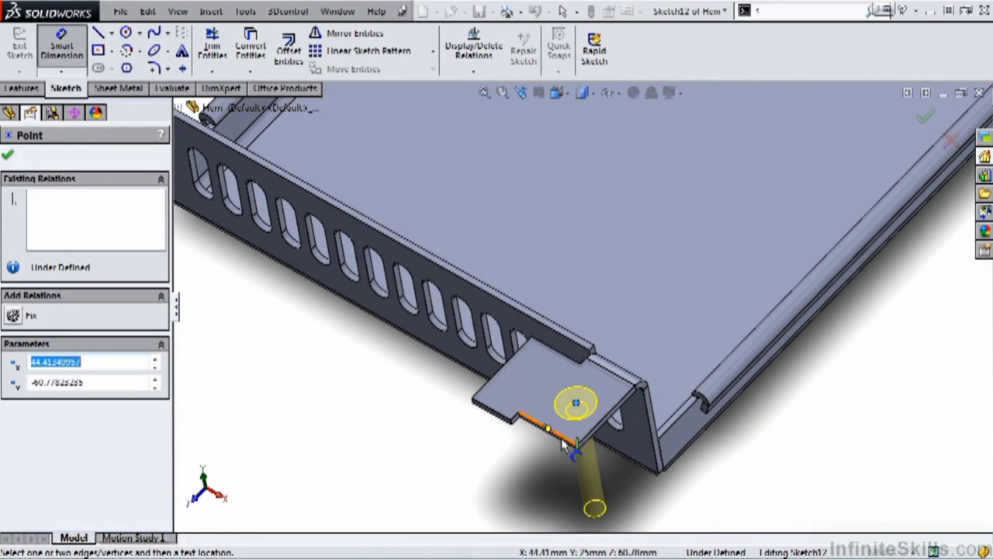
left_click(586, 435)
left_click(610, 456)
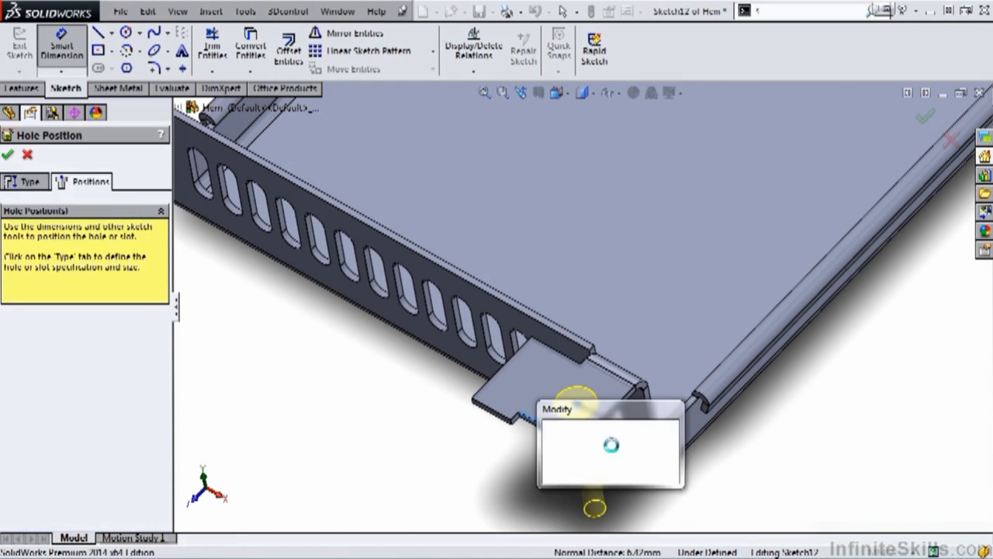
type("6")
key("Return")
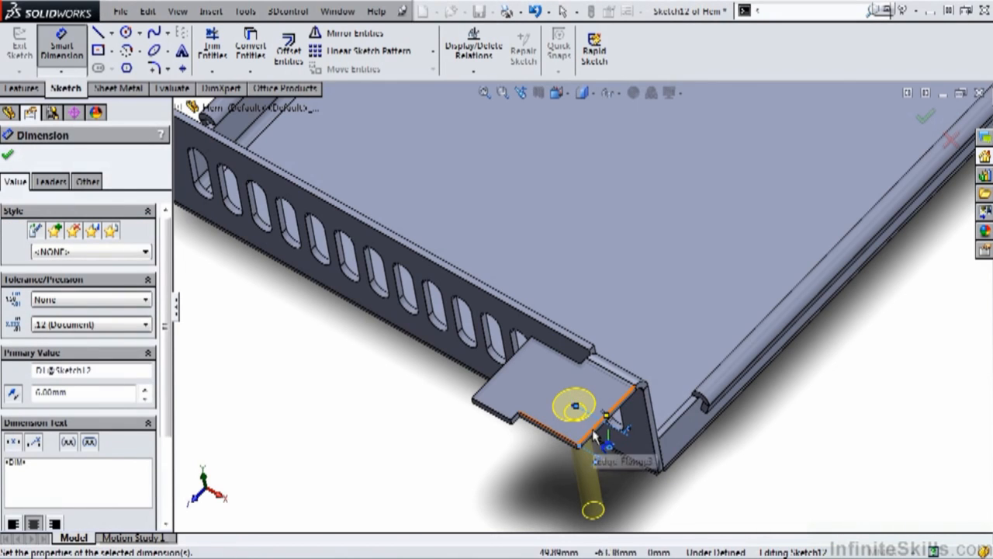
Dimension the countersunk hole's center 6 mm from the tab's side edge nearest the tray corner and create the hole
left_click(599, 426)
left_click(576, 408)
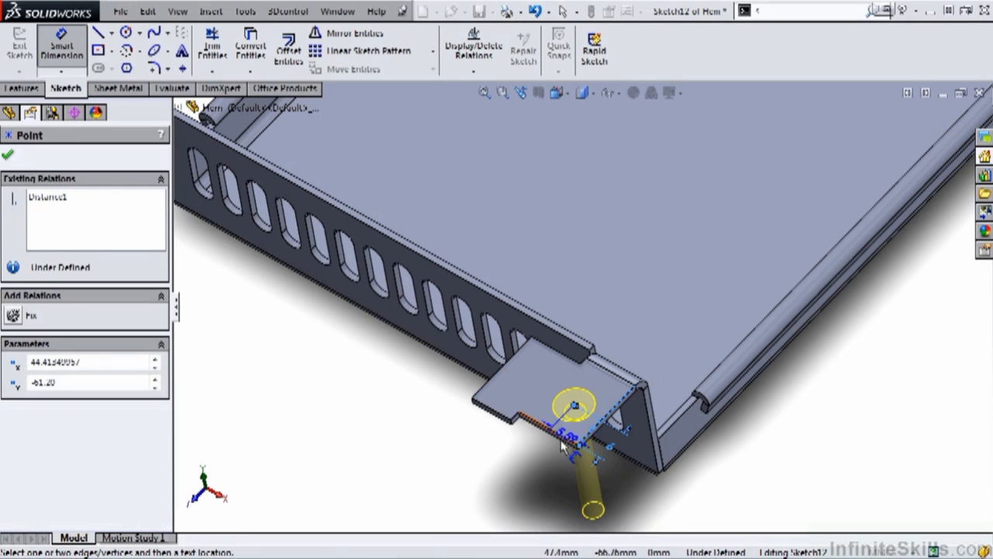
left_click(546, 461)
type("6")
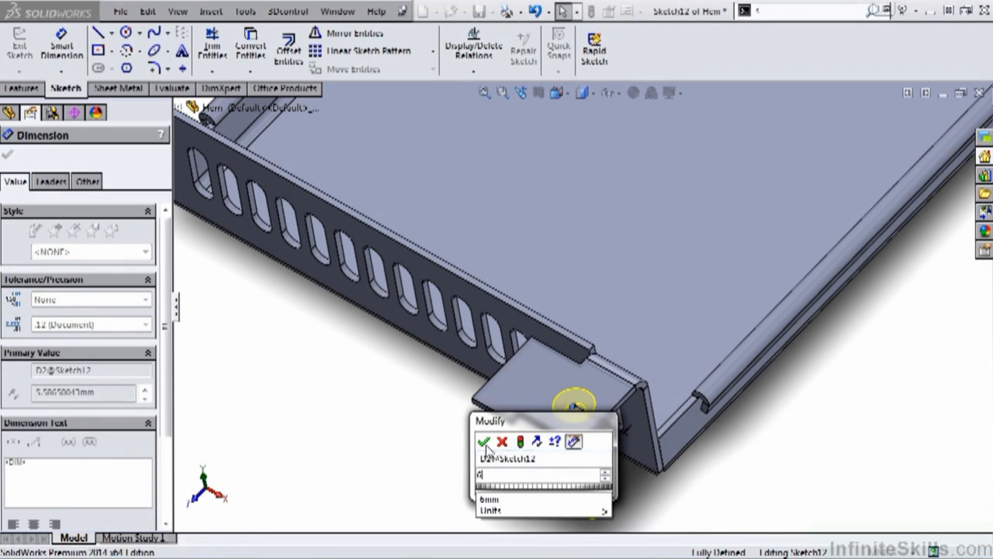
left_click(482, 440)
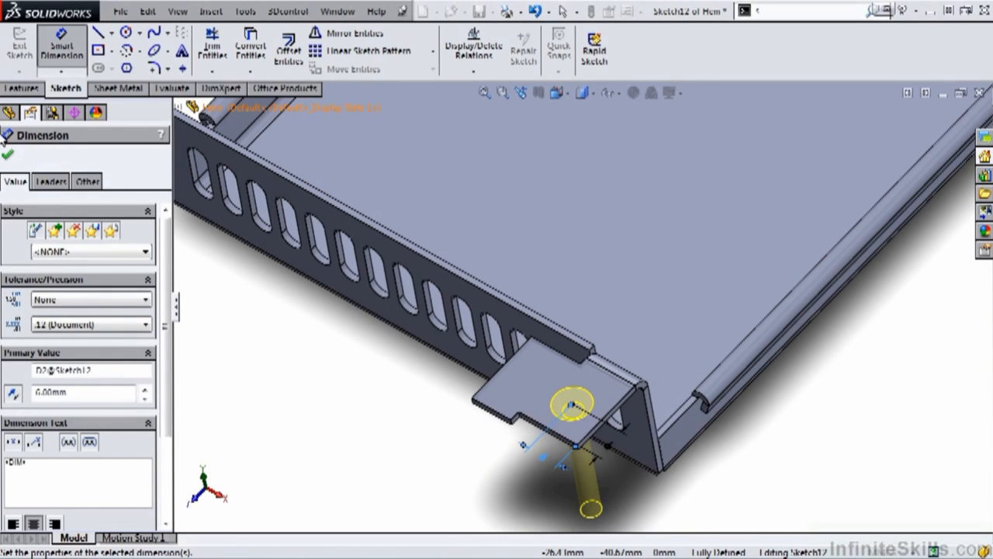
left_click(8, 157)
left_click(10, 157)
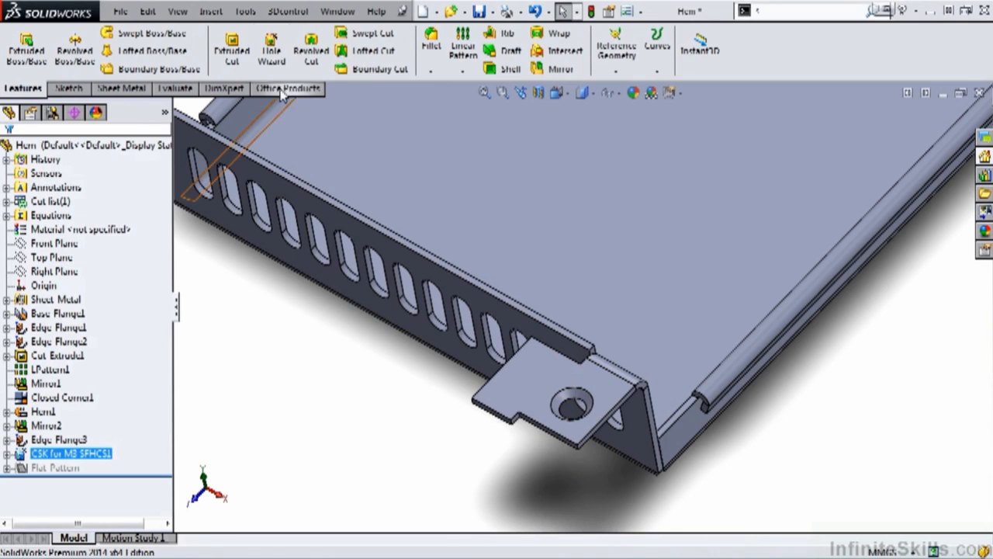
Set up a Hole Wizard ANSI Metric drill-size hole, Ø3.5, Through All, and place it on the tab's face beside the countersink
left_click(271, 52)
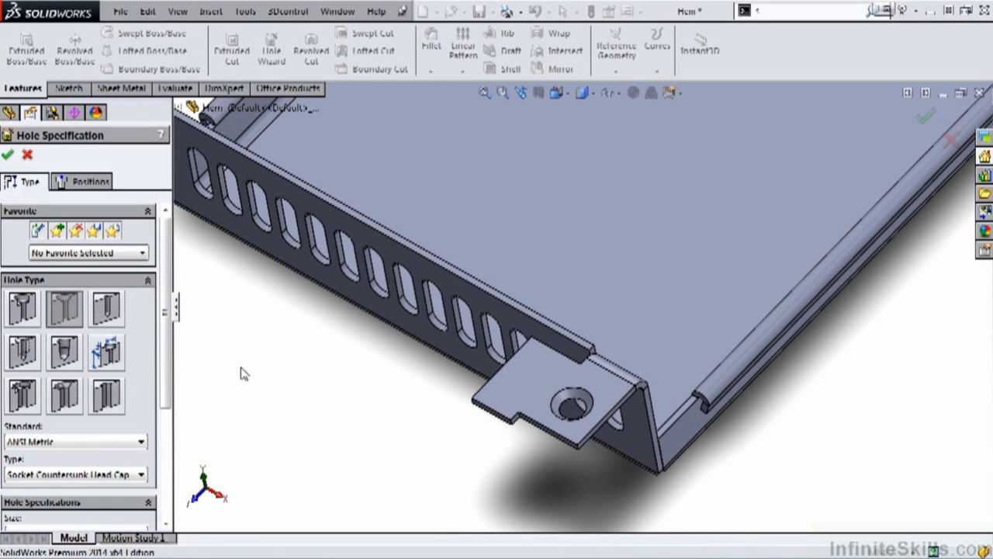
left_click(114, 309)
left_click_drag(167, 305, 172, 400)
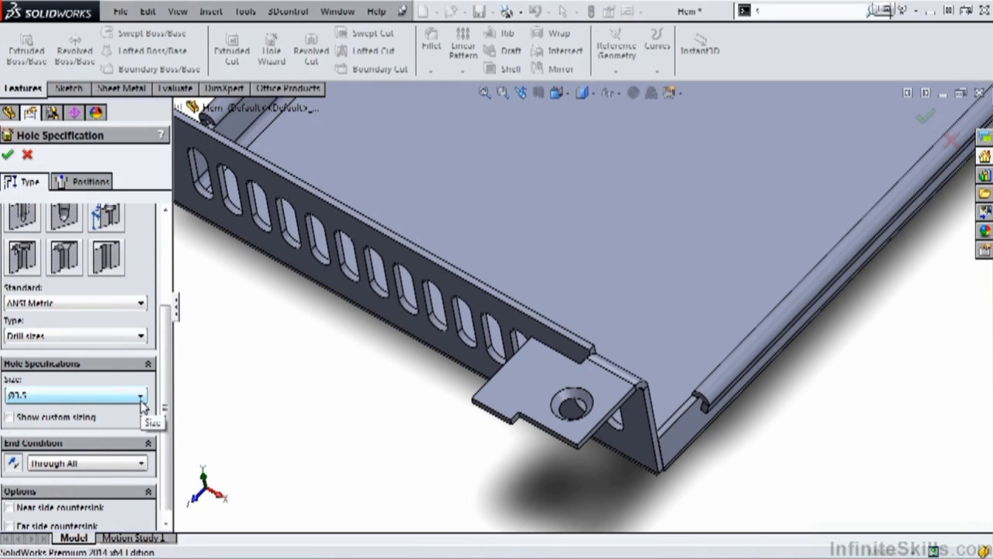
left_click(88, 181)
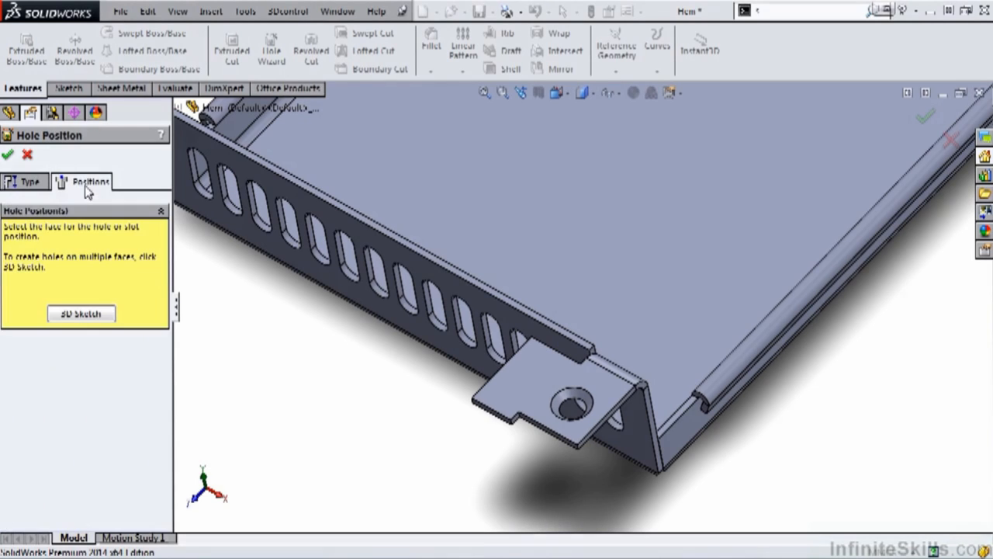
left_click(526, 380)
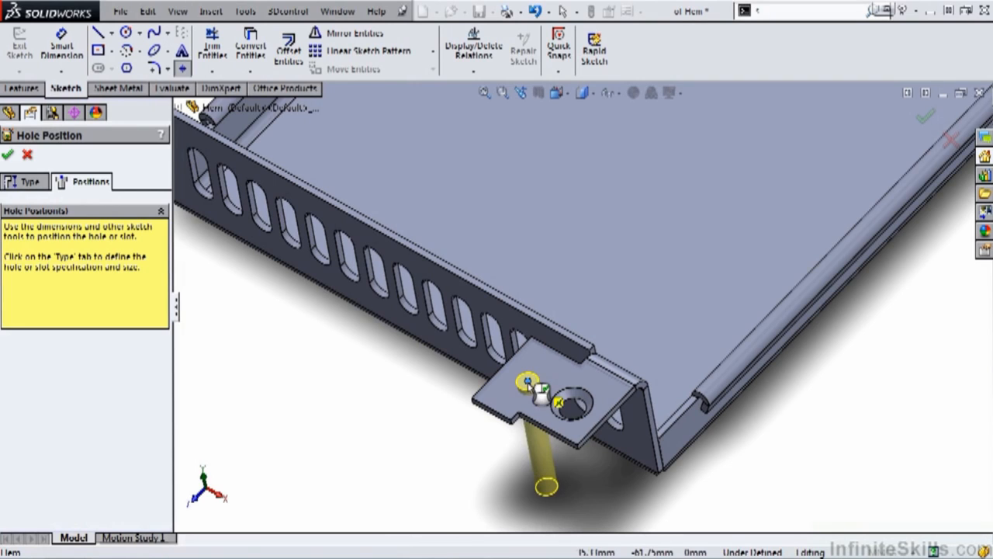
Dimension the plain hole's center 4 mm from the tab's side edge farthest from the tray corner
key("s")
left_click(570, 395)
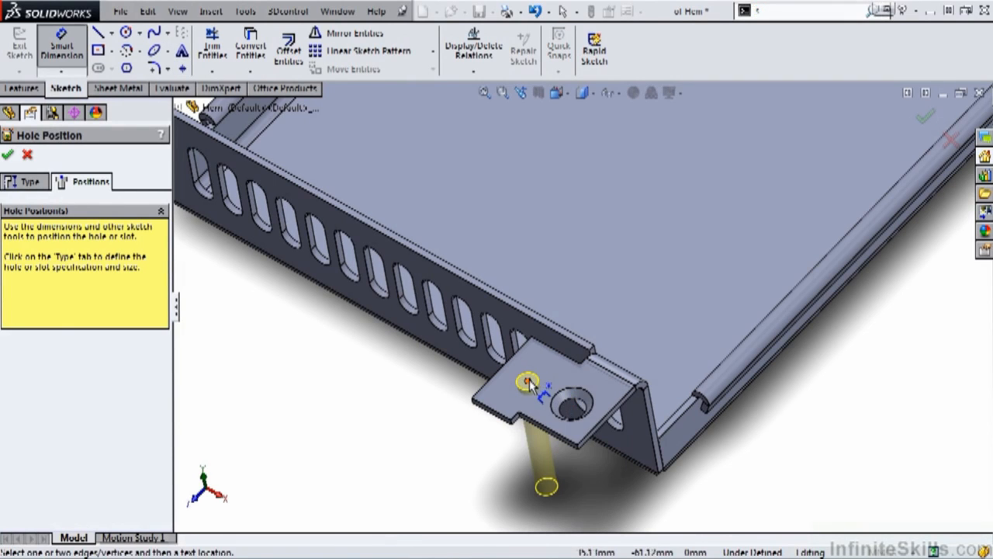
left_click(526, 381)
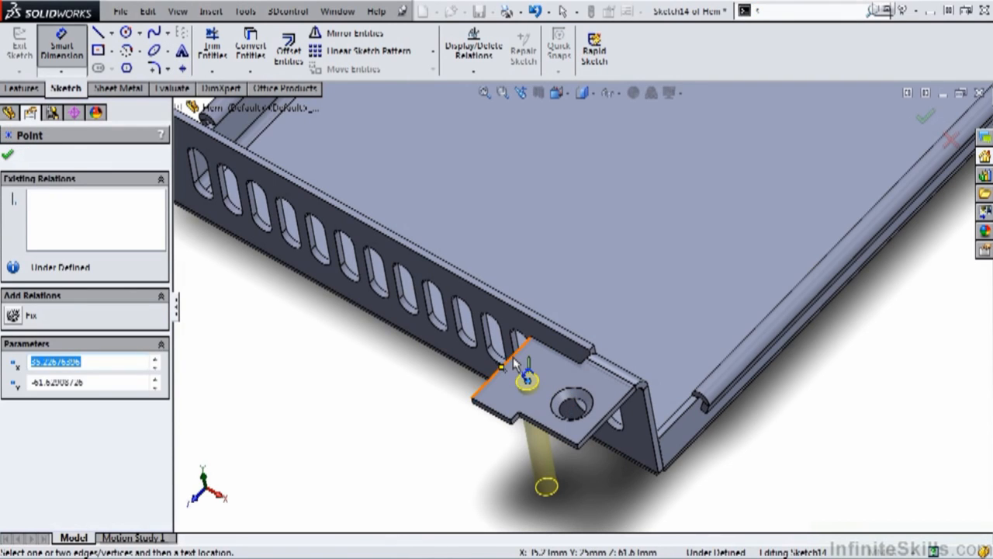
left_click(512, 363)
left_click(466, 423)
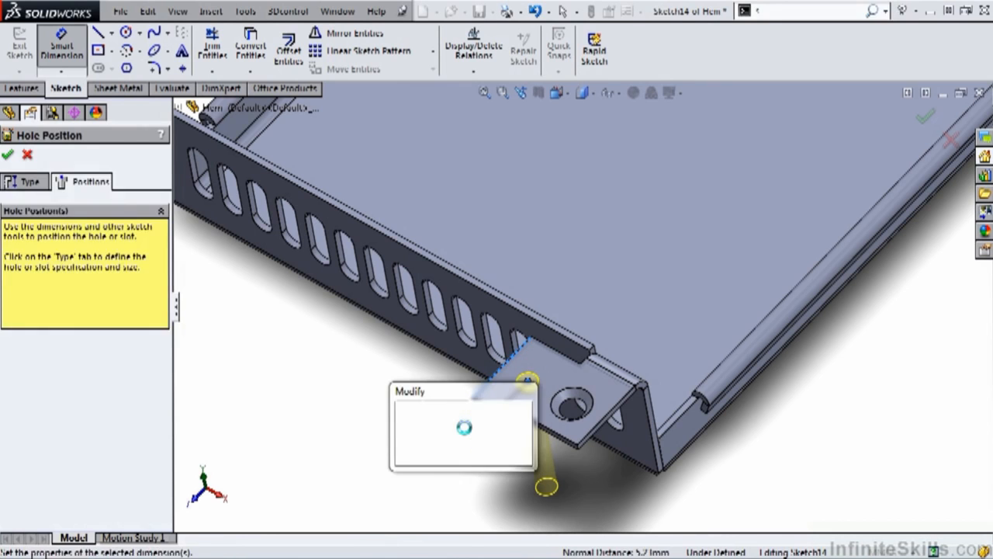
type("4")
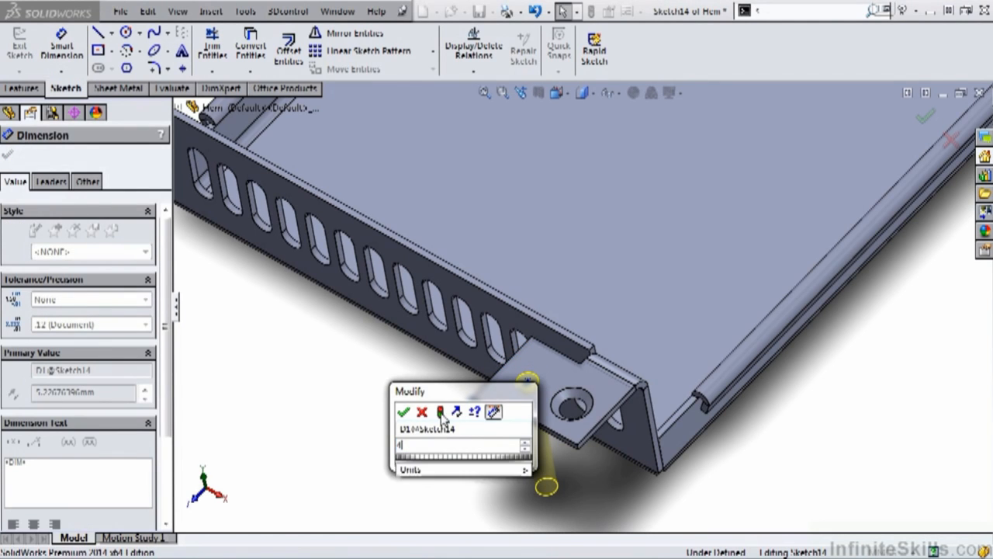
left_click(404, 413)
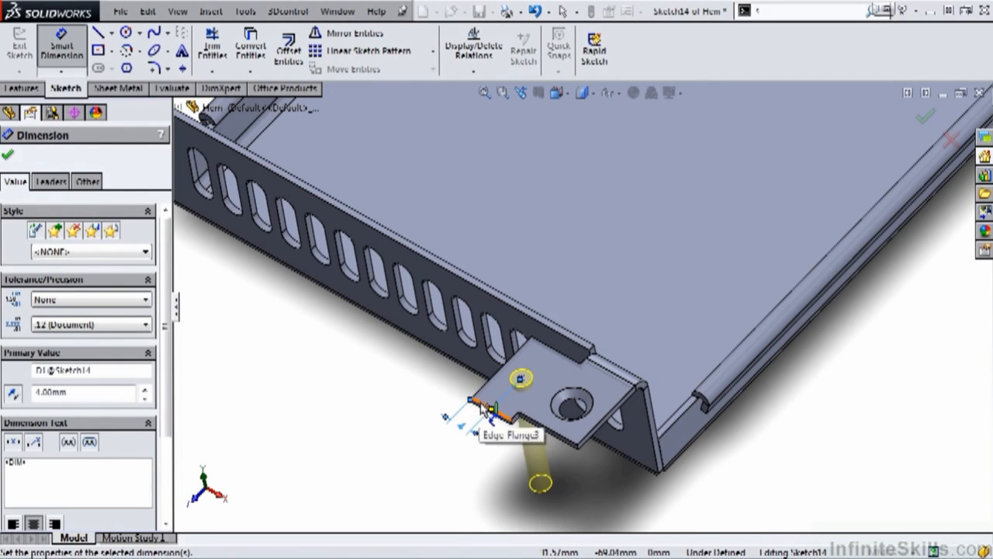
Dimension the plain hole's center 6 mm from the tab's outermost edge and create the hole
left_click(520, 379)
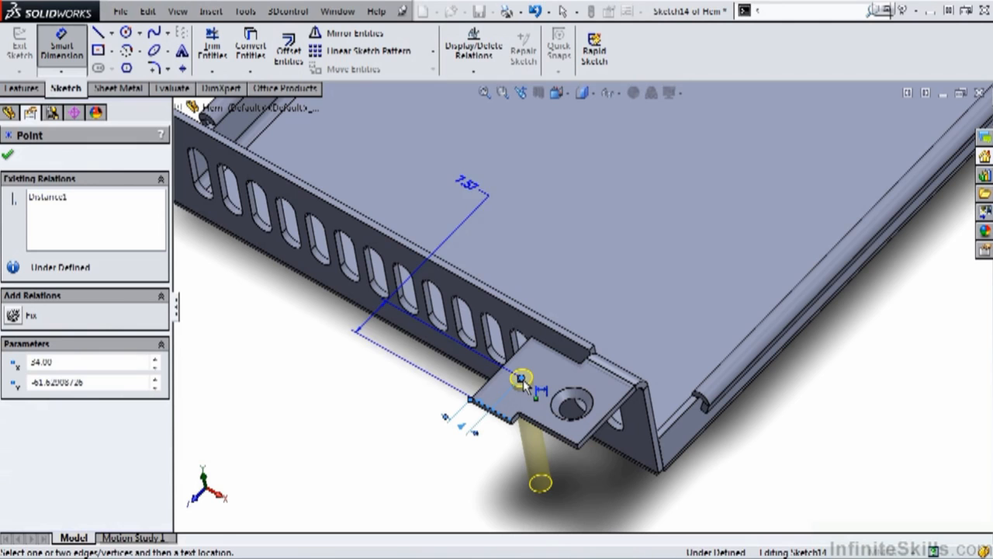
left_click(466, 374)
type("6")
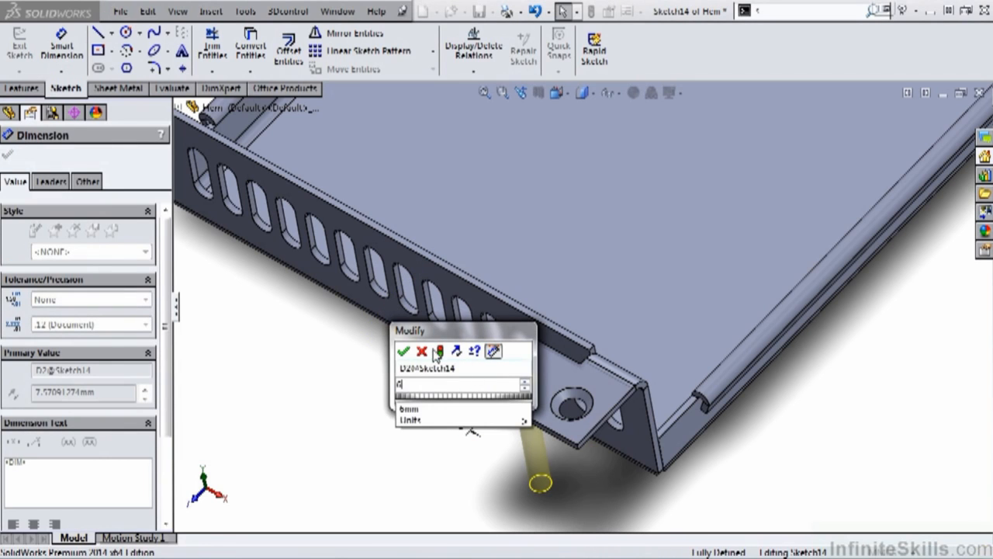
left_click(405, 353)
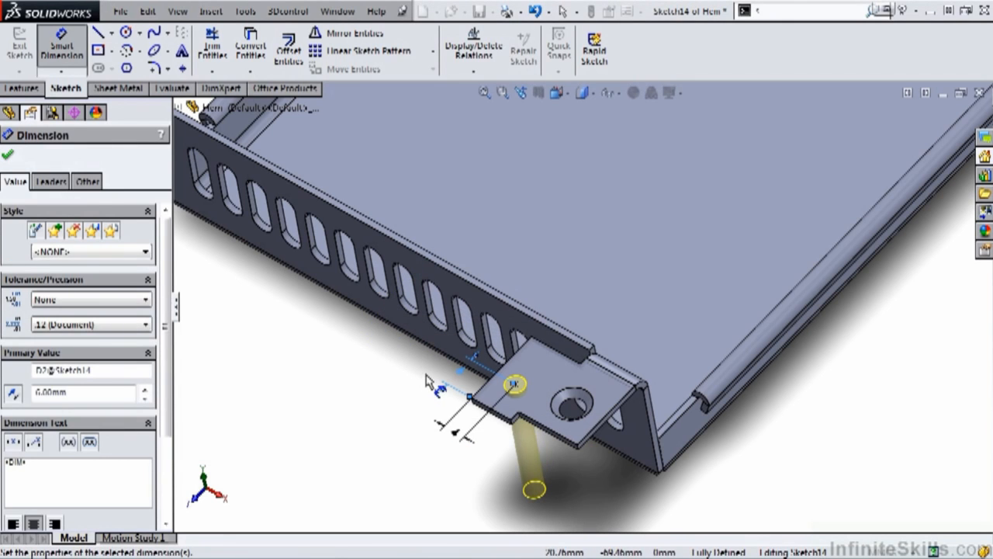
key("Escape")
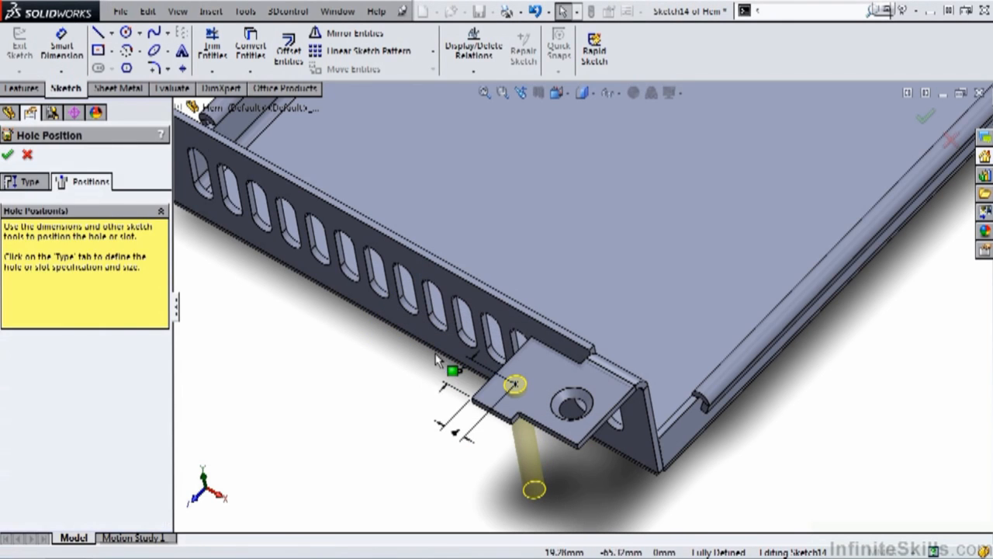
left_click(7, 156)
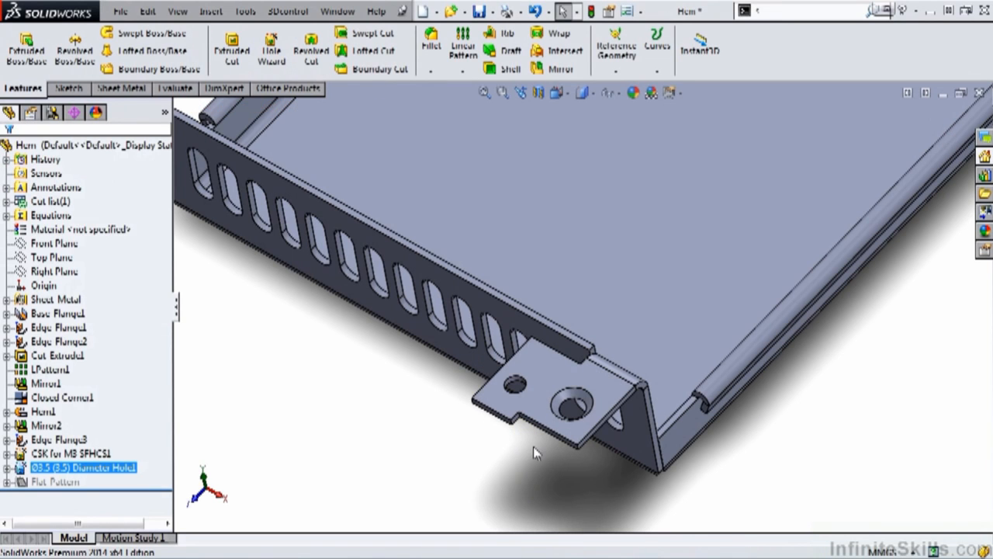
Inspect the tray in isometric view and examine the finished Testing Your Skills part for the flanges still missing, returning to the Hem part
middle_click_drag(533, 446, 544, 418, "ctrl")
scroll(562, 415, "up", 5)
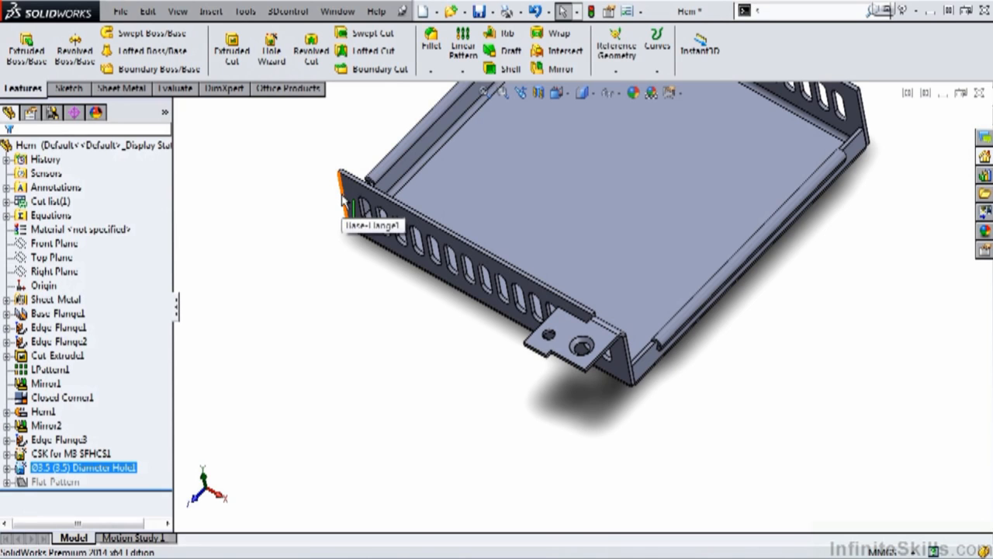
scroll(388, 205, "down", 2)
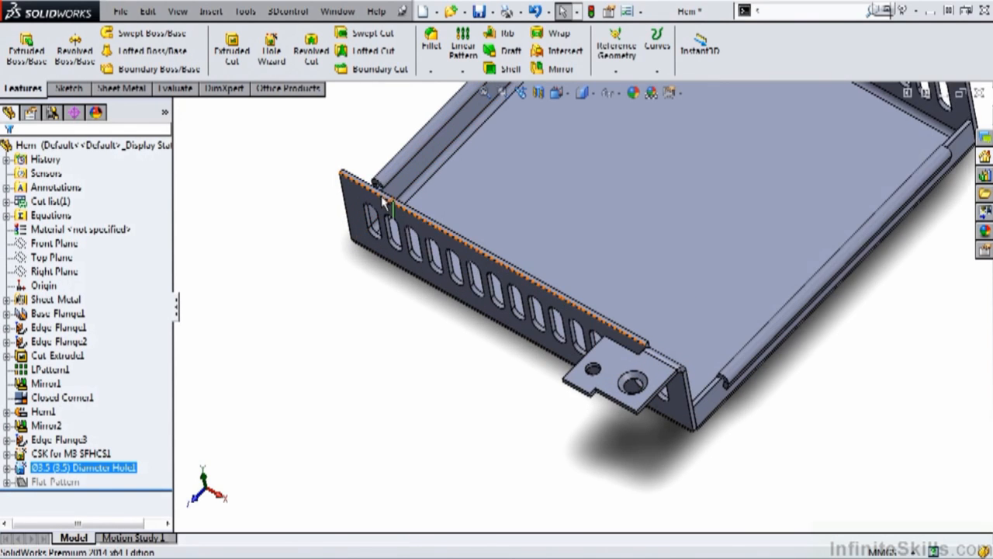
scroll(381, 206, "up", 3)
scroll(516, 228, "down", 3)
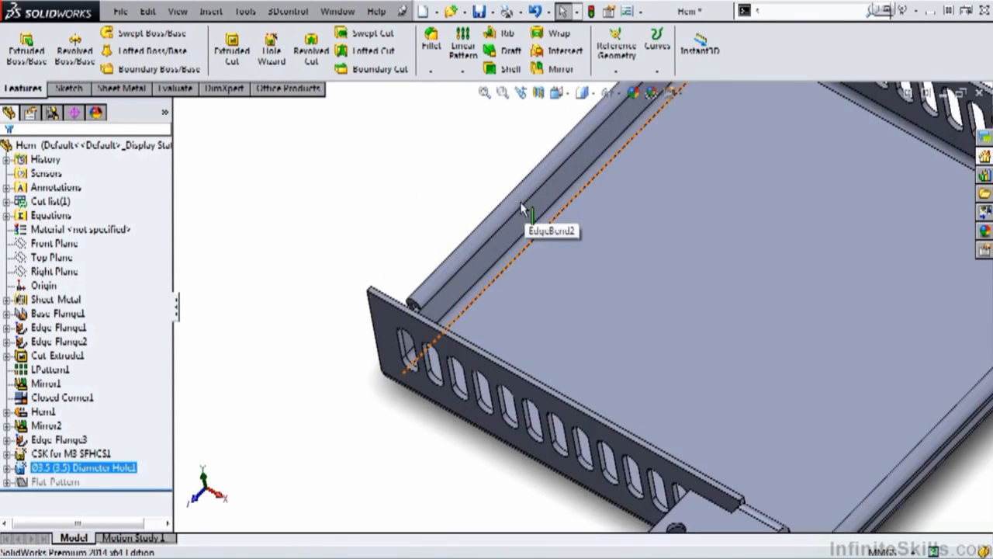
key("ctrl+7")
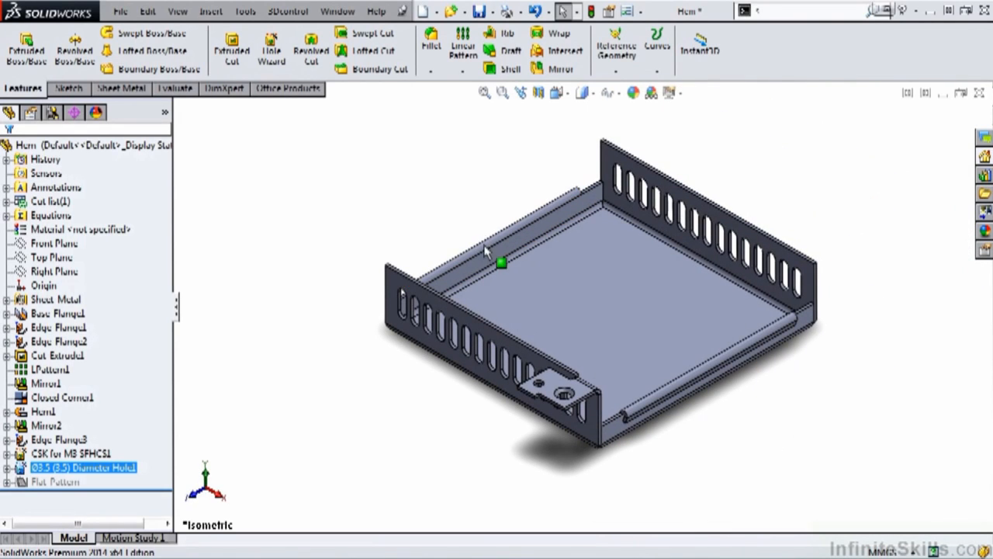
mouse_move(65, 545)
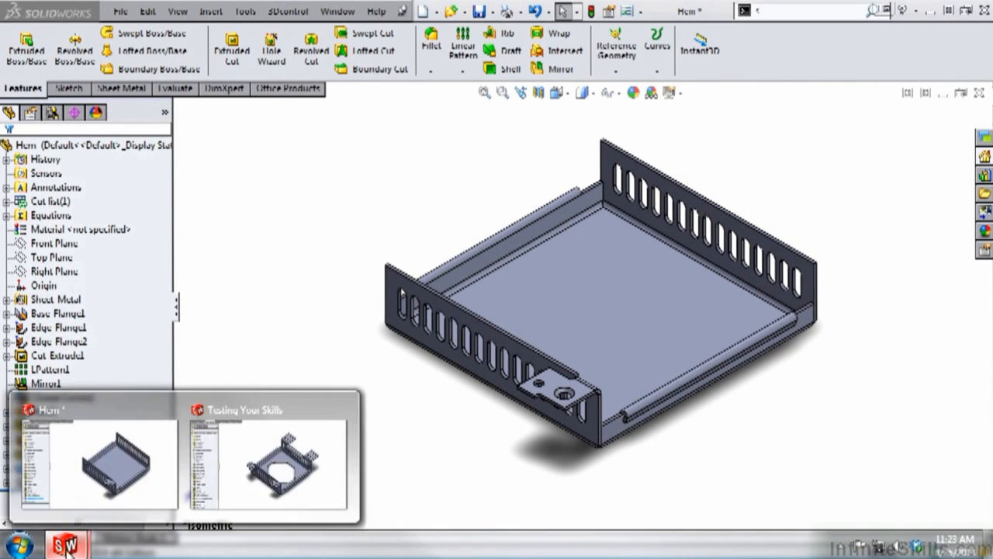
left_click(252, 475)
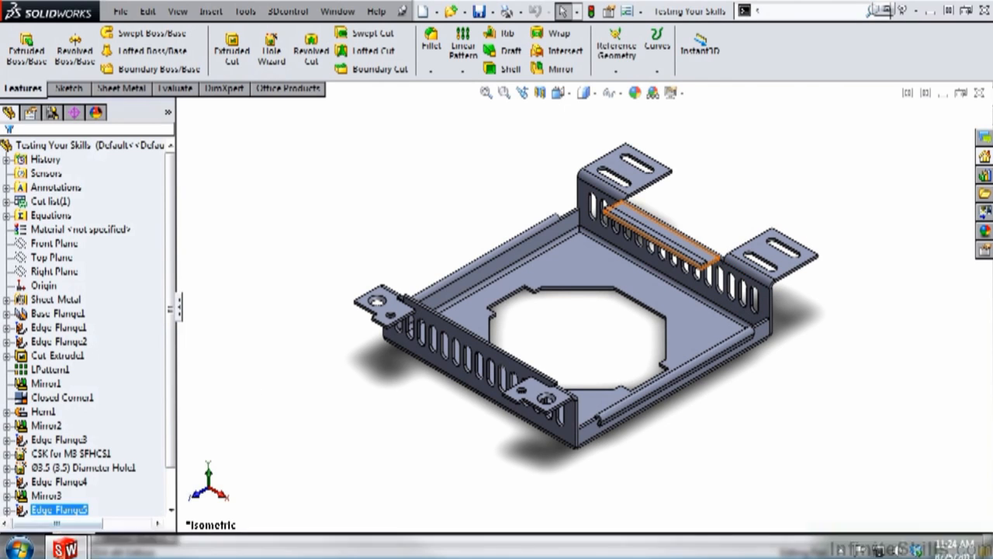
mouse_move(66, 545)
left_click(135, 471)
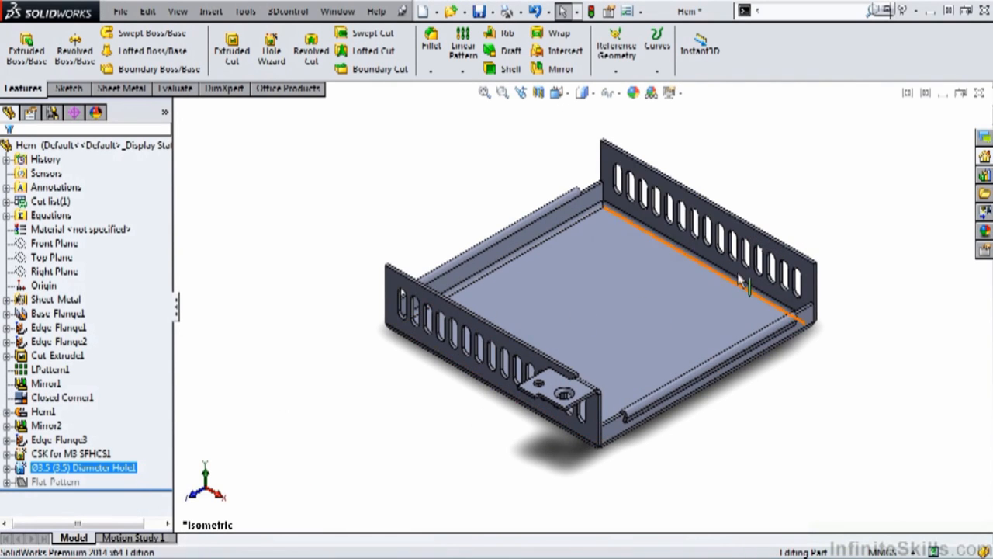
Start an edge flange along the upper edge of the wall opposite the tab, about 28 mm long at 90 degrees
scroll(780, 288, "down", 3)
scroll(779, 289, "down", 2)
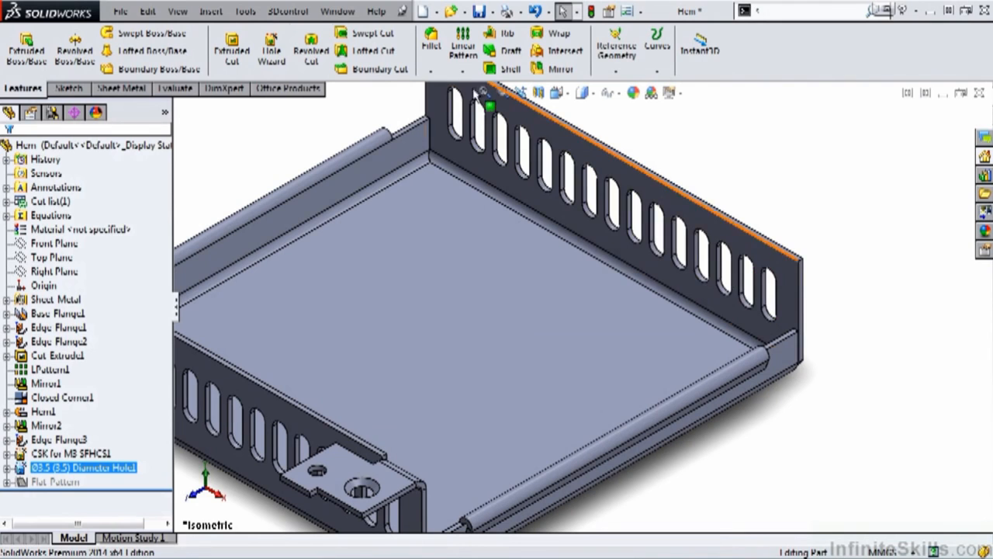
left_click(118, 89)
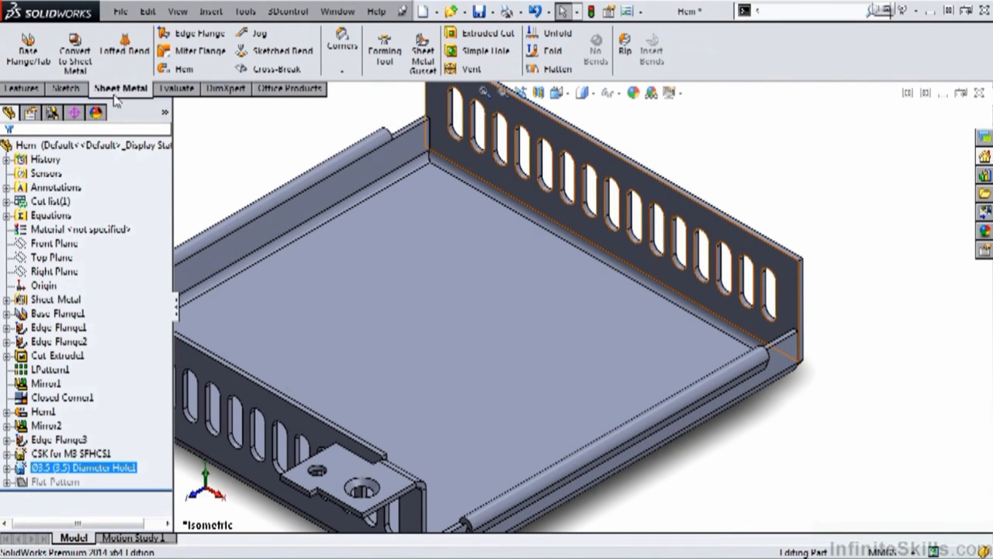
left_click(190, 35)
left_click(762, 240)
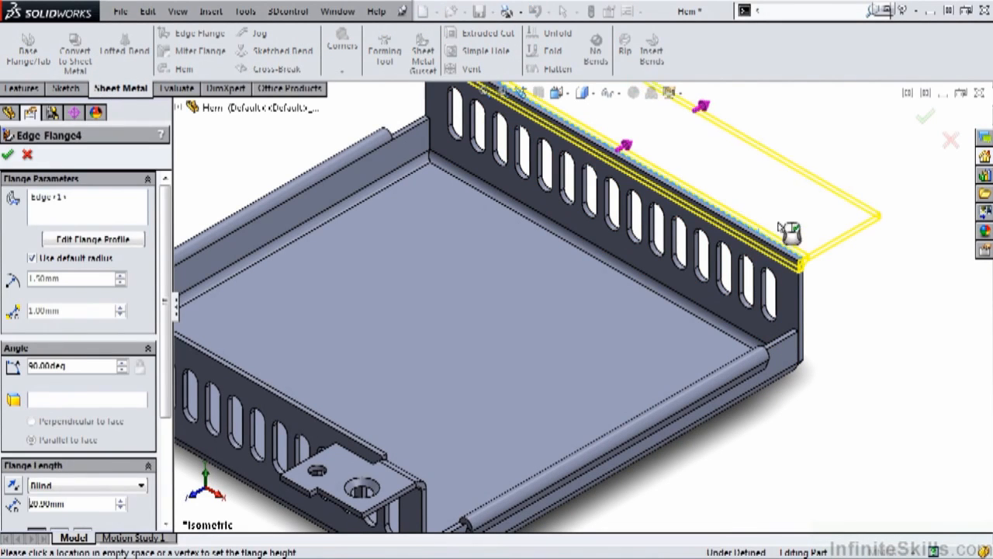
scroll(771, 185, "up", 3)
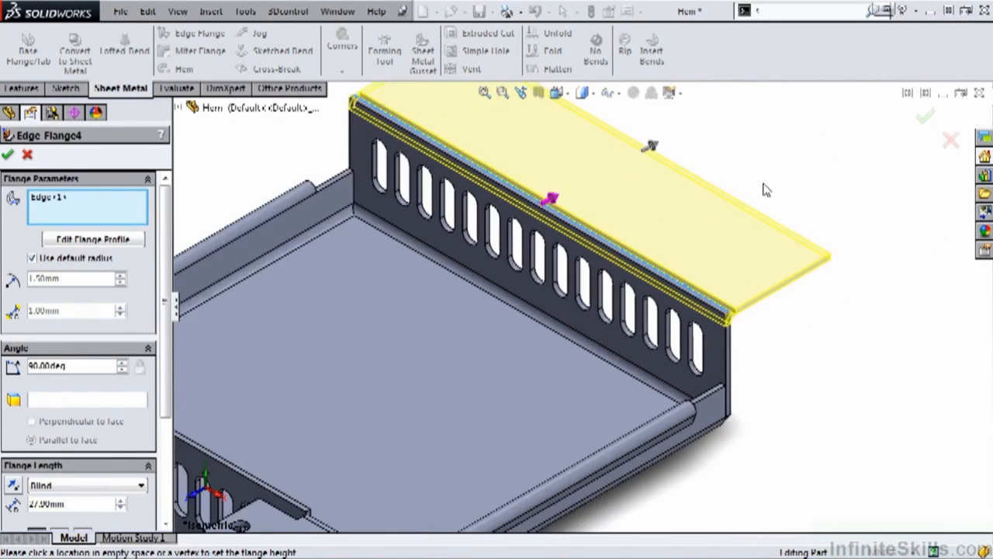
Edit the new flange's profile, narrowing it to a short tab at the wall's end near the long hem
left_click(91, 240)
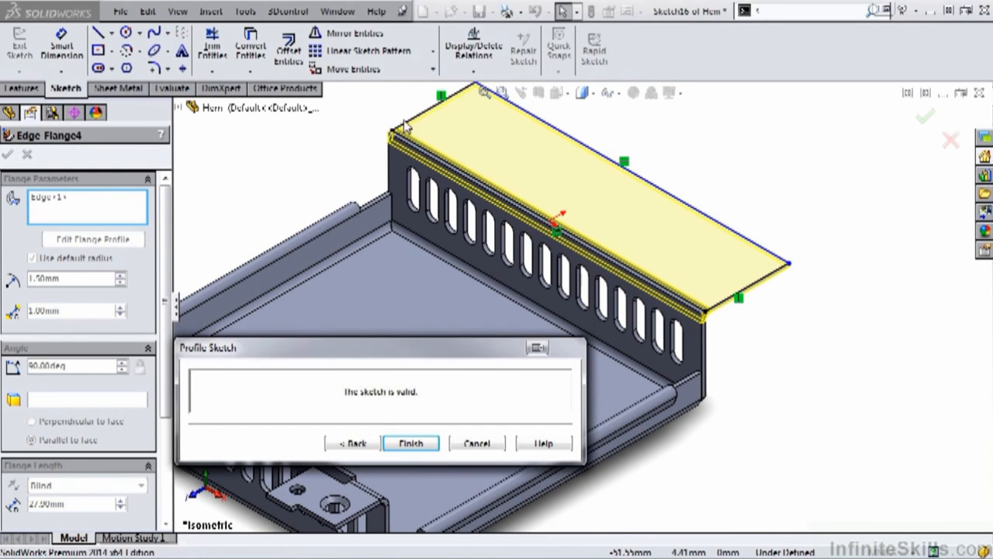
left_click_drag(426, 116, 667, 239)
mouse_move(402, 364)
left_mouse_down()
mouse_move(431, 437)
mouse_move(504, 477)
mouse_move(525, 548)
left_mouse_up()
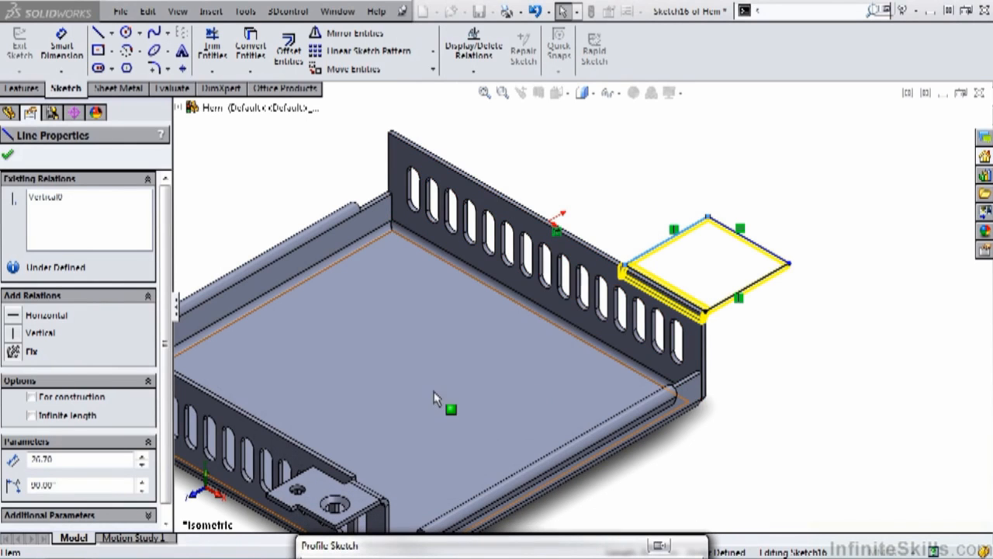
View the flange profile straight on and dimension the tab's outer edge to a width of 24 mm
scroll(595, 281, "down", 3)
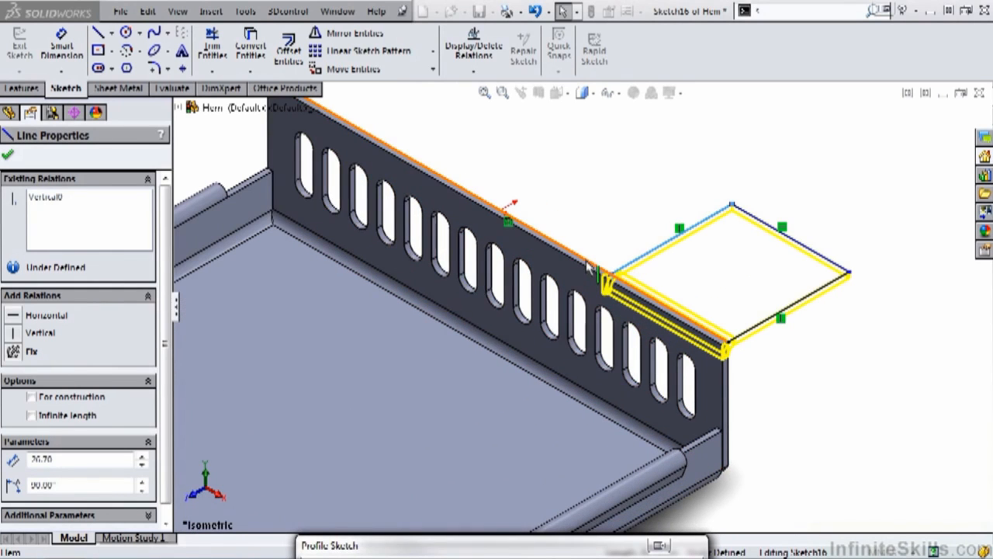
scroll(588, 266, "down", 2)
left_click(595, 278)
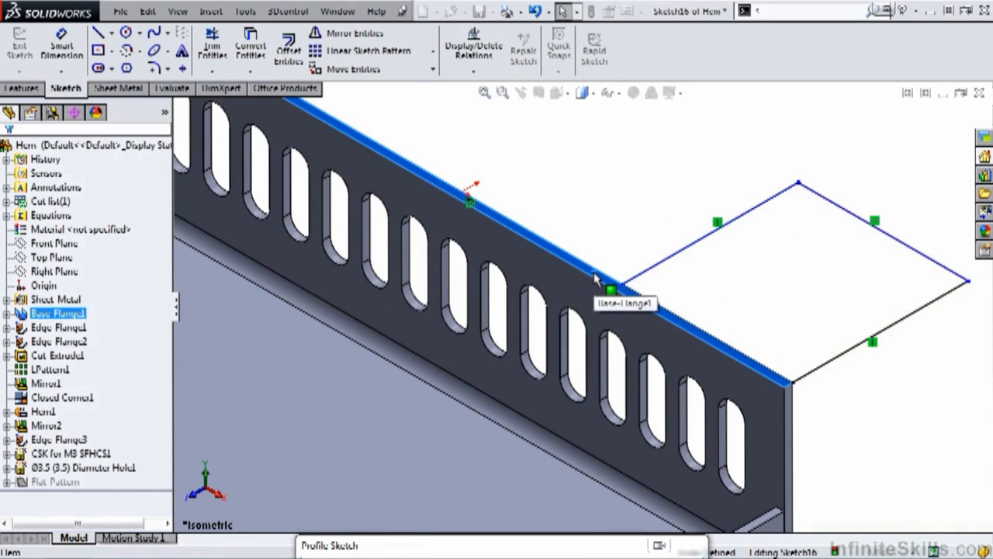
key("ctrl+8")
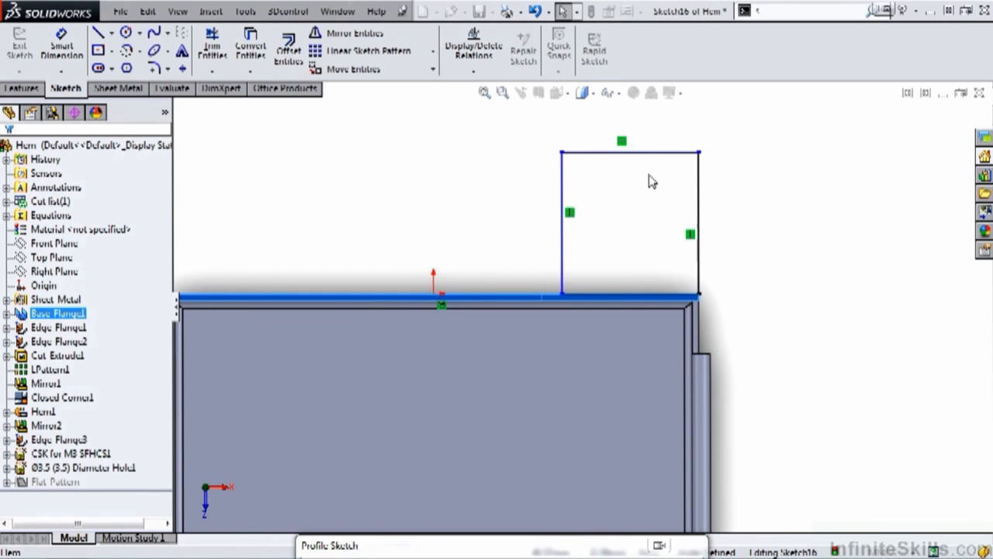
key("s")
left_click(660, 191)
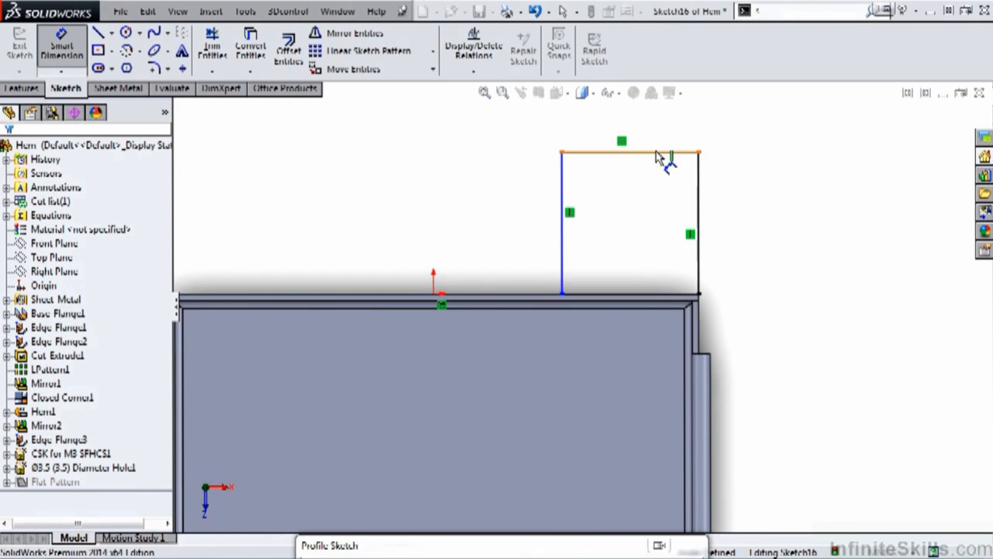
left_click(658, 153)
left_click(632, 66)
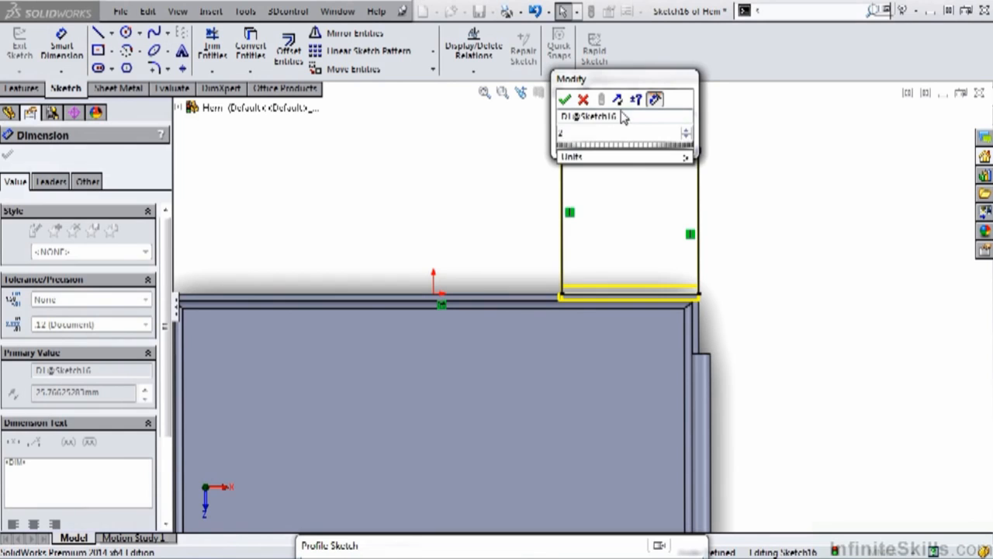
type("24")
left_click(564, 100)
Dimension the side edge of the tab profile to a length of 24 mm
left_click(699, 223)
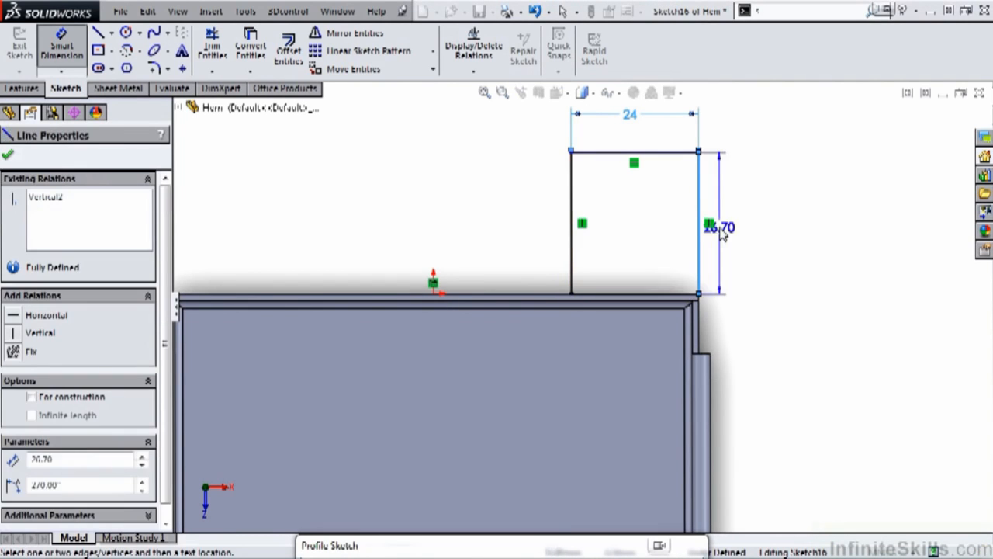
left_click(749, 234)
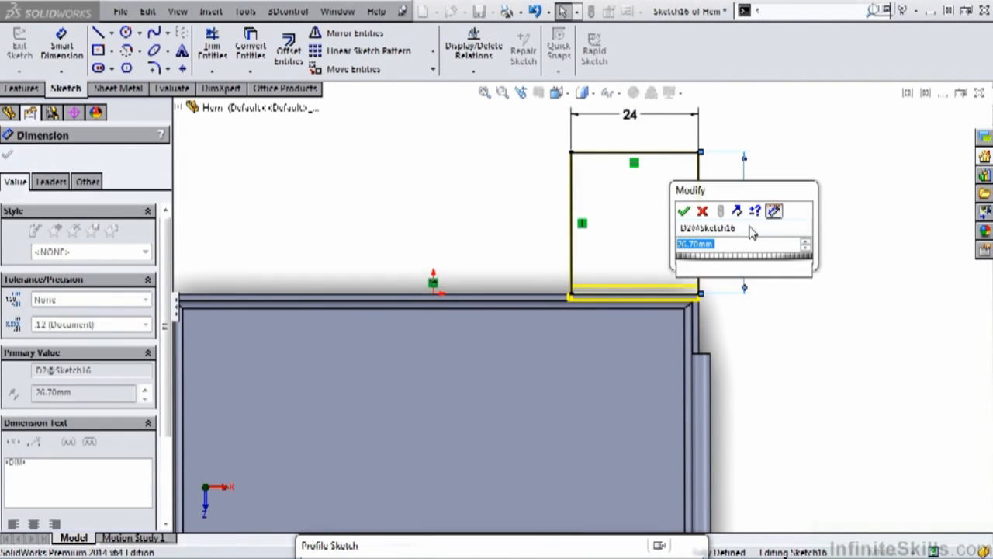
type("24")
left_click(685, 212)
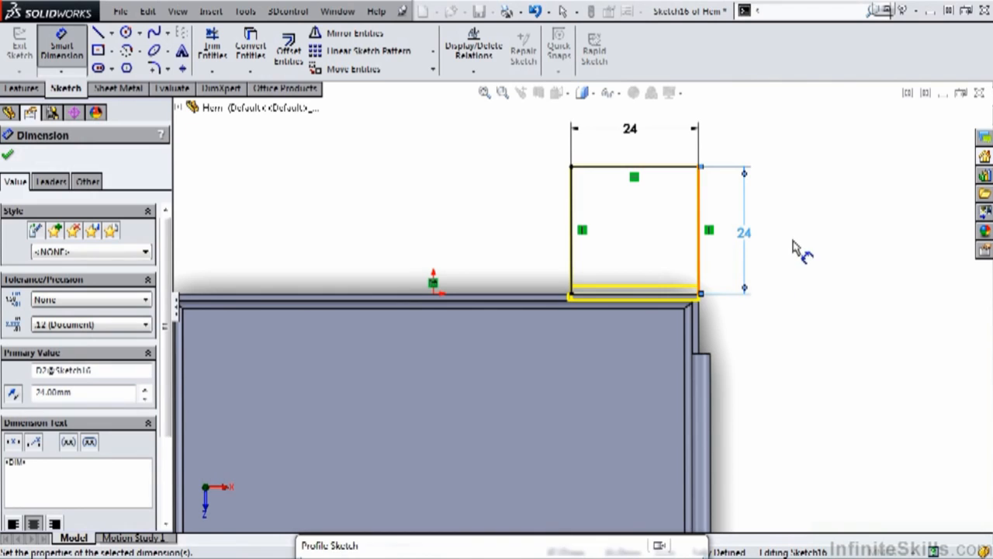
key("Escape")
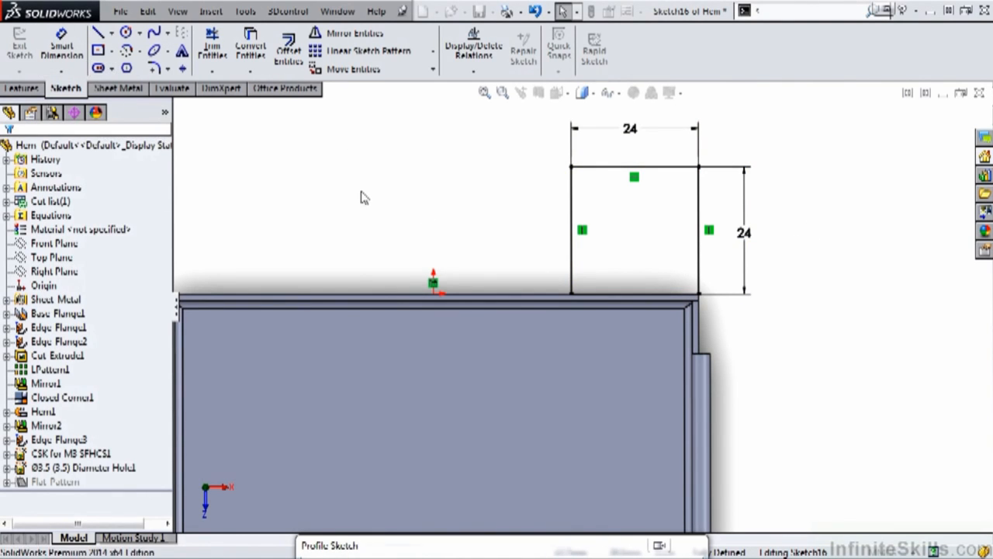
Sketch a horizontal centerpoint straight slot in the tab's outer half, about 16 mm between arc centers and 3.5 mm wide
key("s")
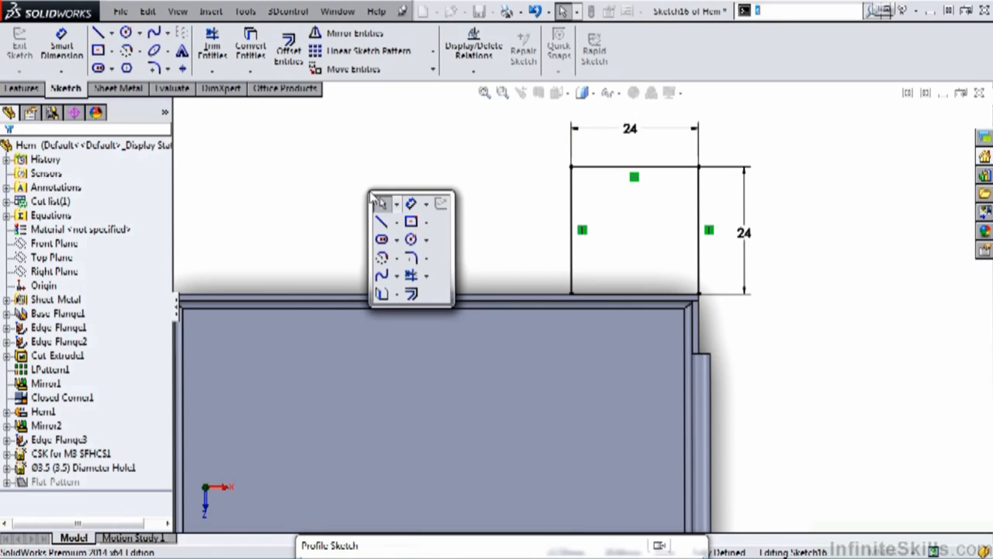
left_click(397, 240)
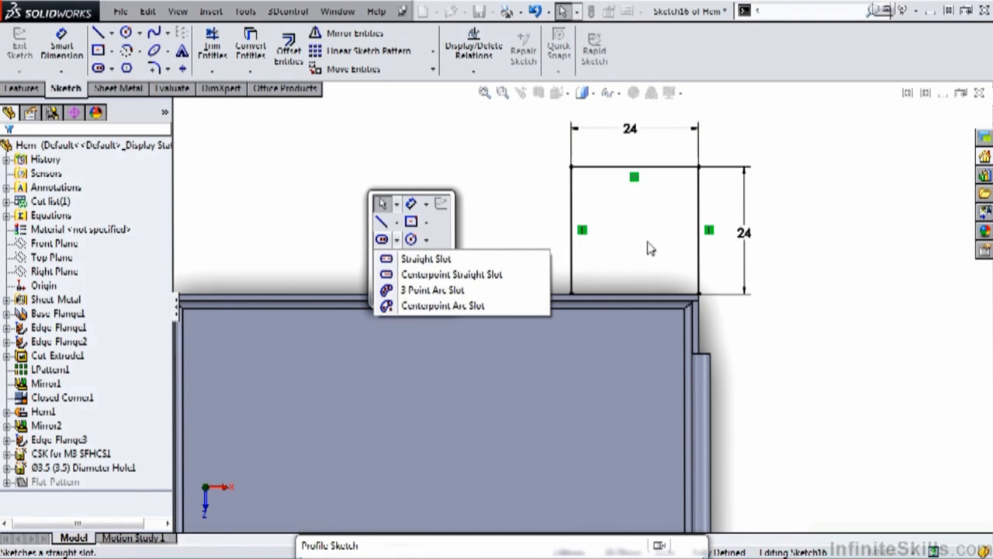
left_click(396, 260)
left_click(397, 242)
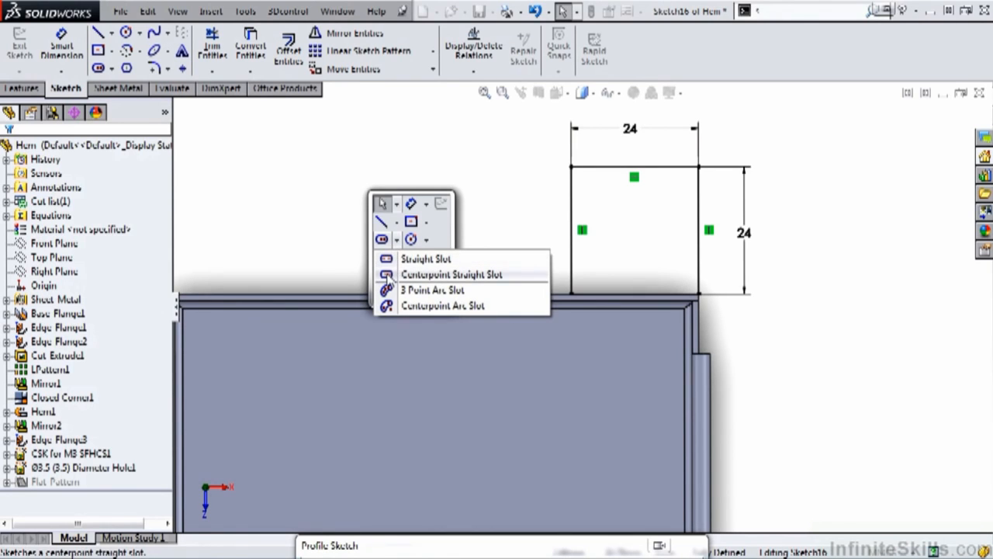
left_click(434, 275)
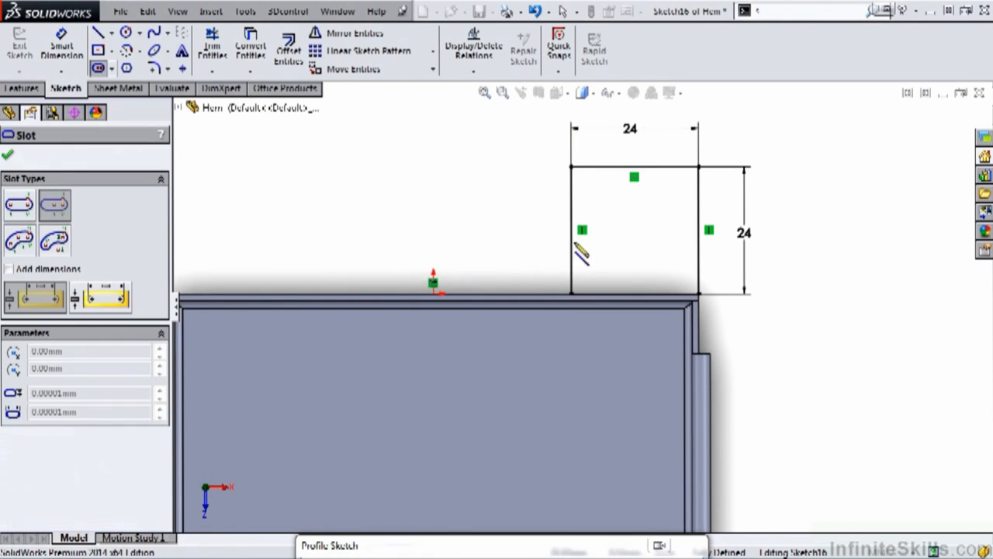
left_click(635, 208)
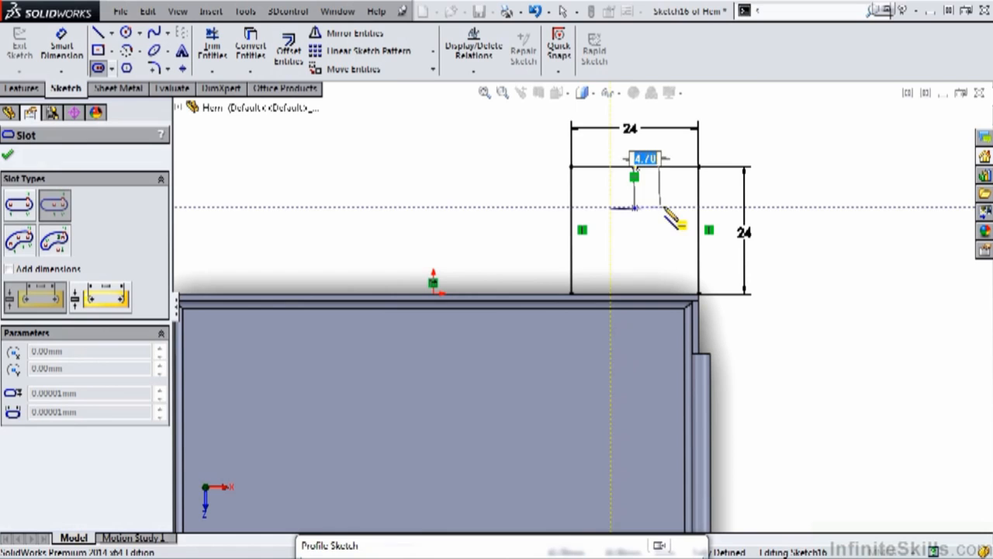
left_click(680, 208)
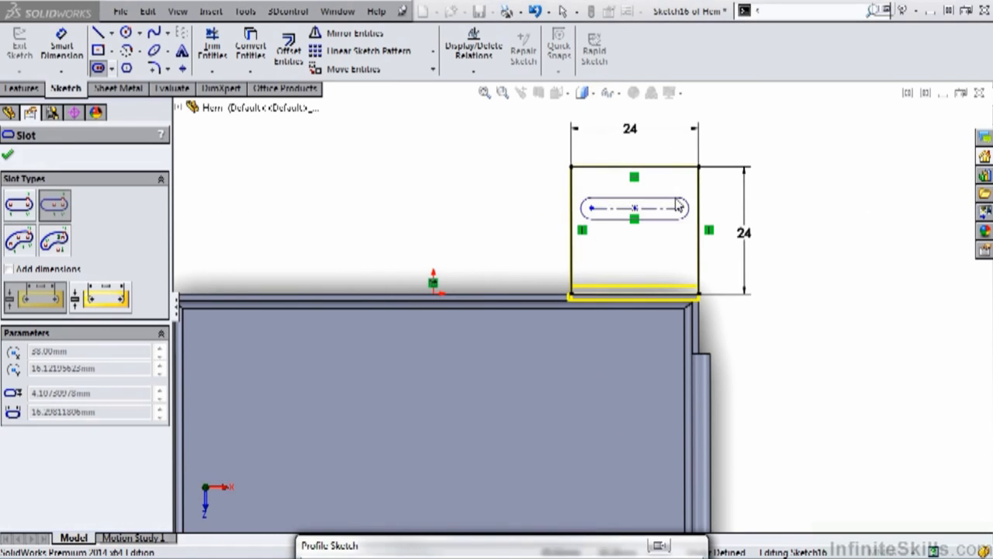
left_click(681, 216)
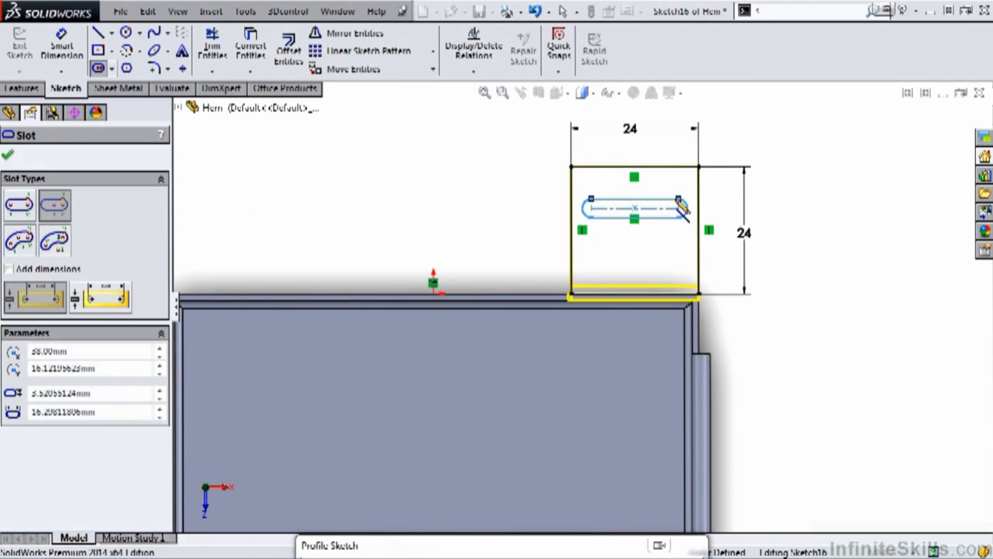
Sketch a second horizontal centerpoint slot of about the same size between the first slot and the tray wall
left_click(635, 249)
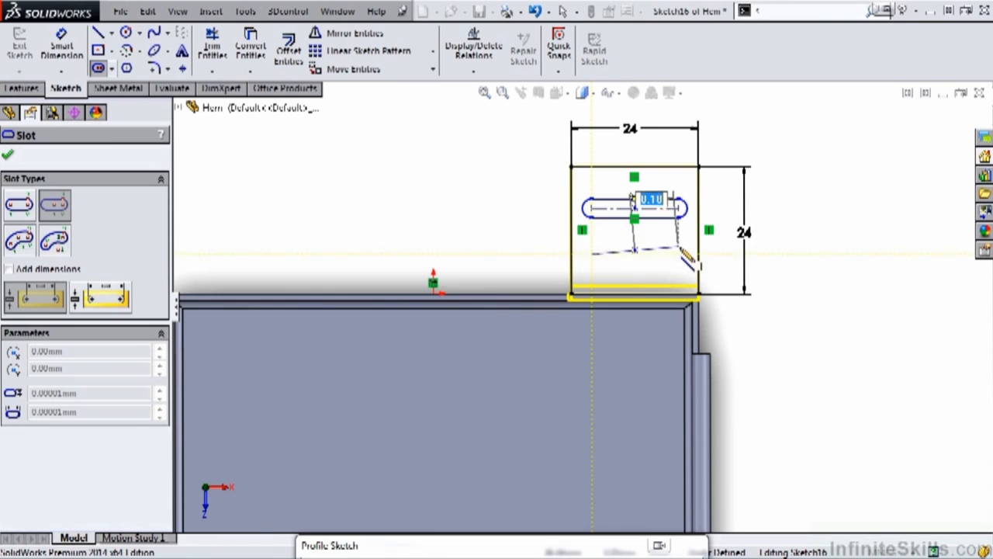
left_click(680, 250)
left_click(682, 252)
left_click(680, 246)
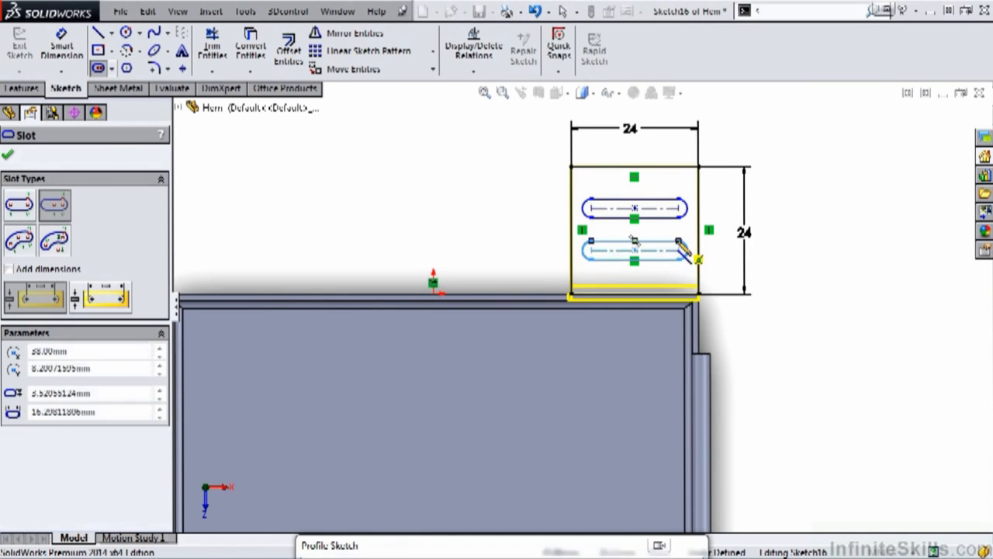
key("Escape")
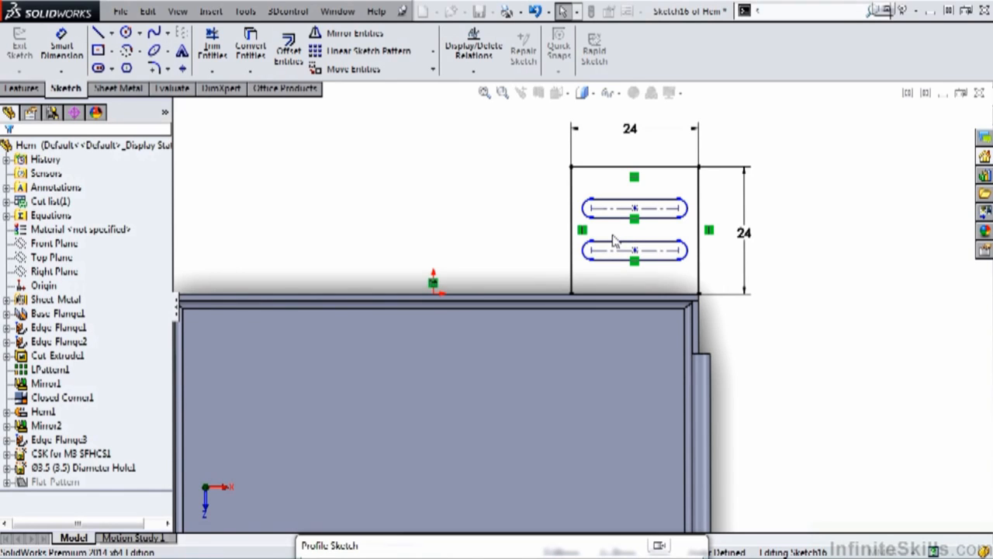
Apply an Equal Slots relation between the two slots in the tab profile
left_click(656, 208)
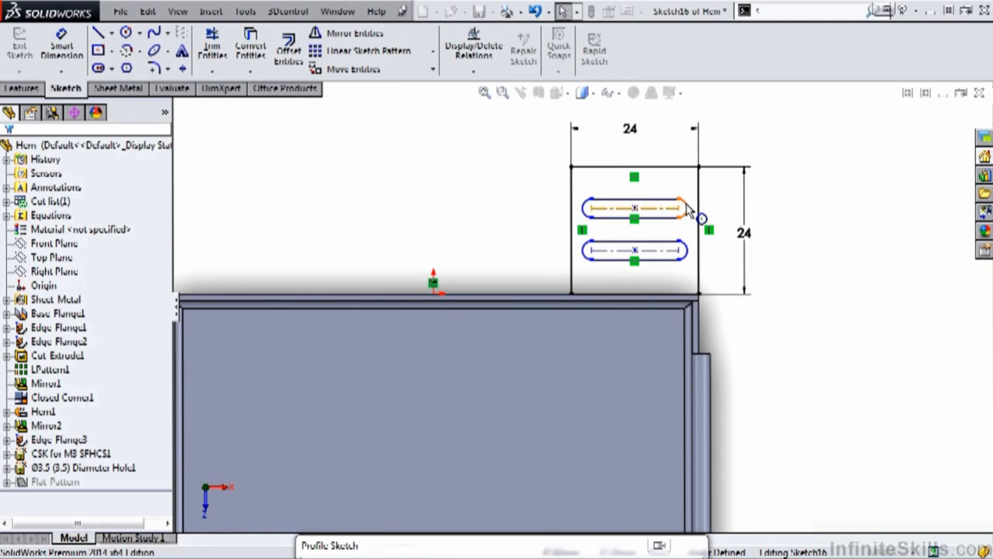
left_click(686, 208)
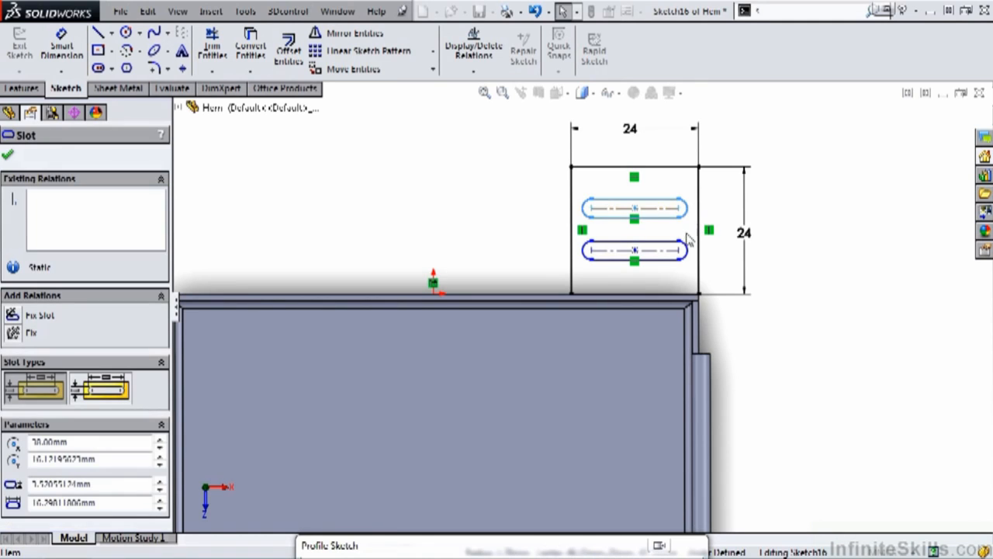
left_click(685, 247, "ctrl")
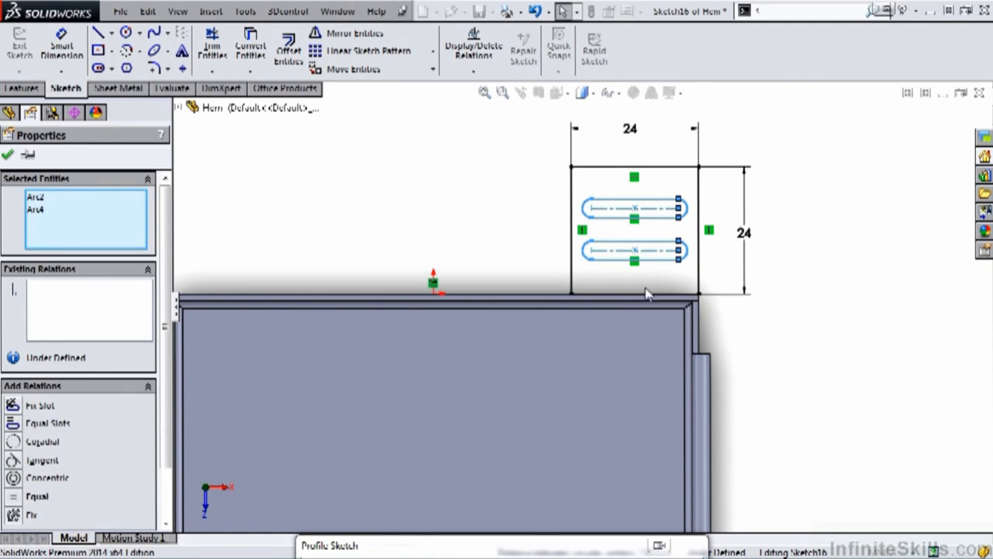
left_click(13, 425)
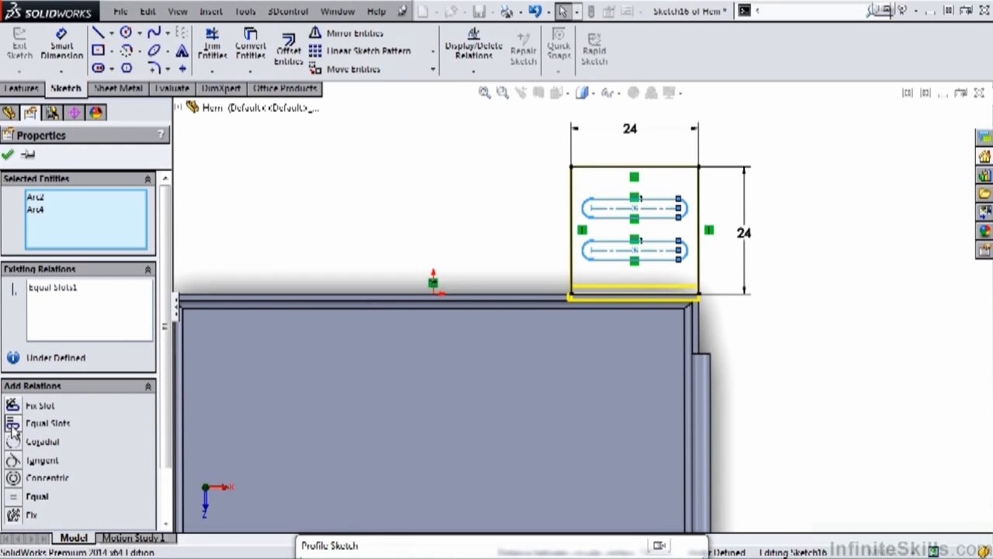
left_click(10, 156)
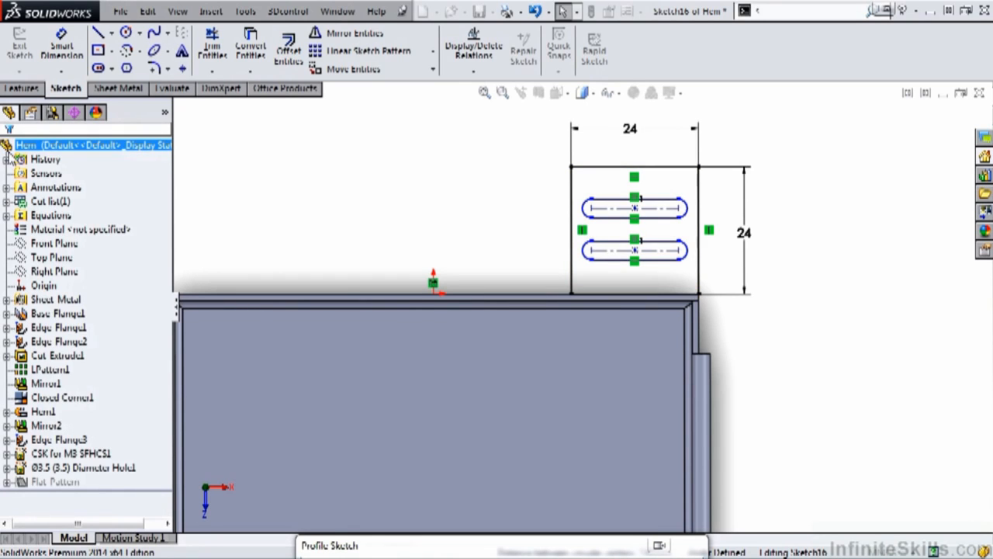
Dimension the end arc of the outer slot to a radius of 2 mm
key("s")
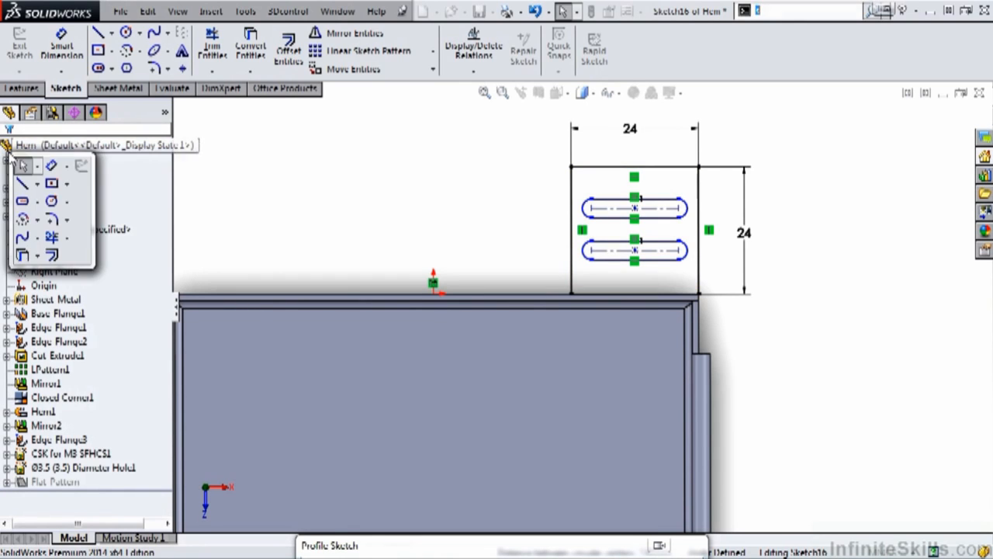
left_click(51, 166)
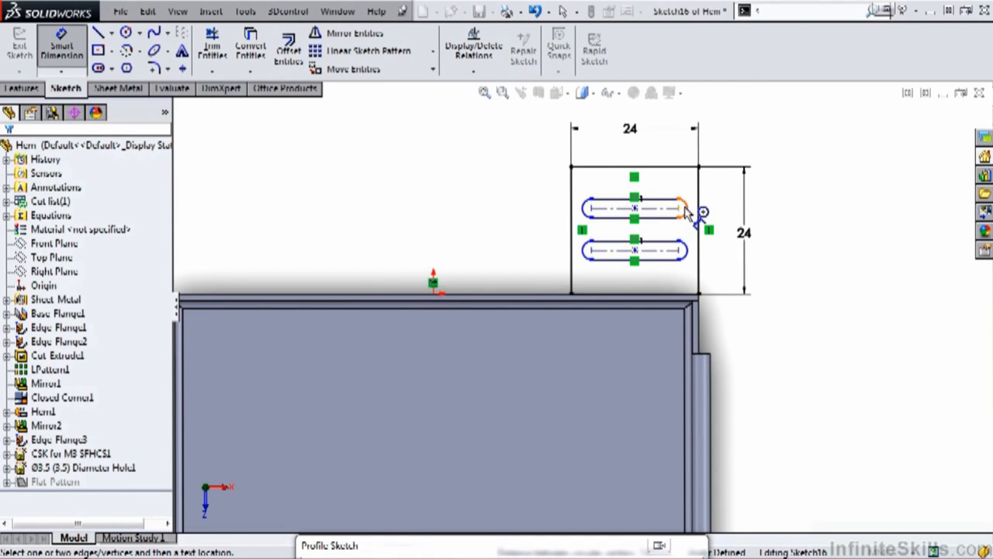
left_click(685, 211)
left_click(725, 194)
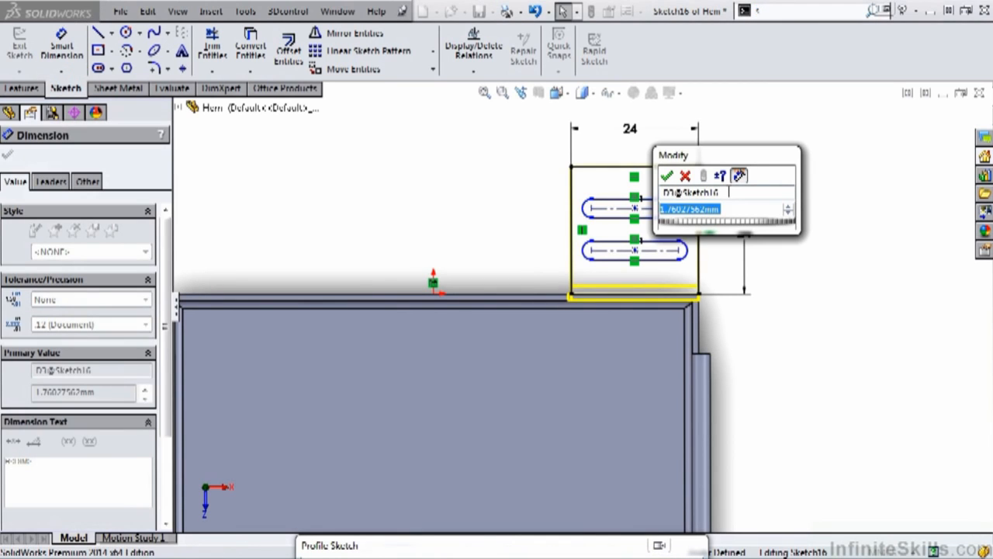
type("2")
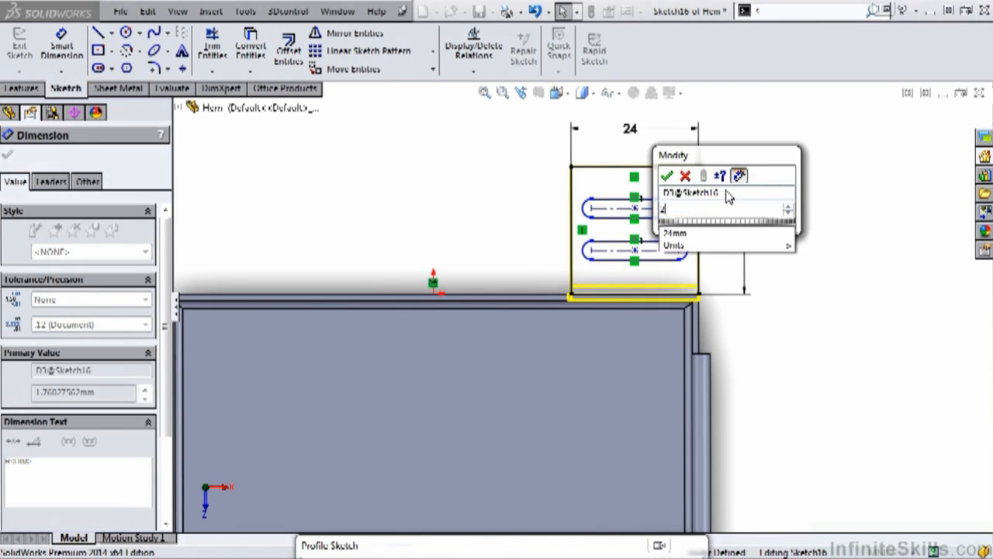
left_click(666, 177)
Dimension the outer slot's center-to-center length to 12 mm
left_click(636, 208)
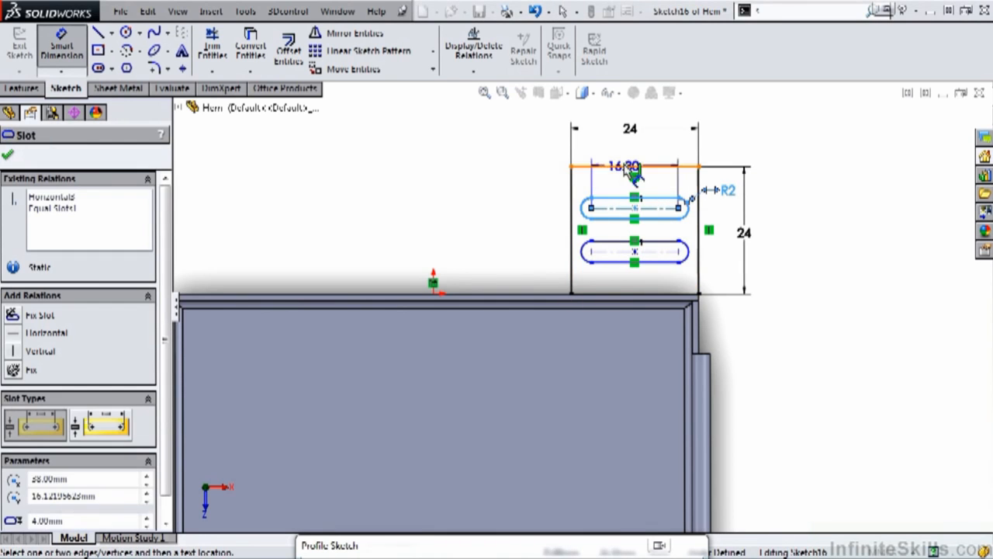
left_click(636, 155)
type("12")
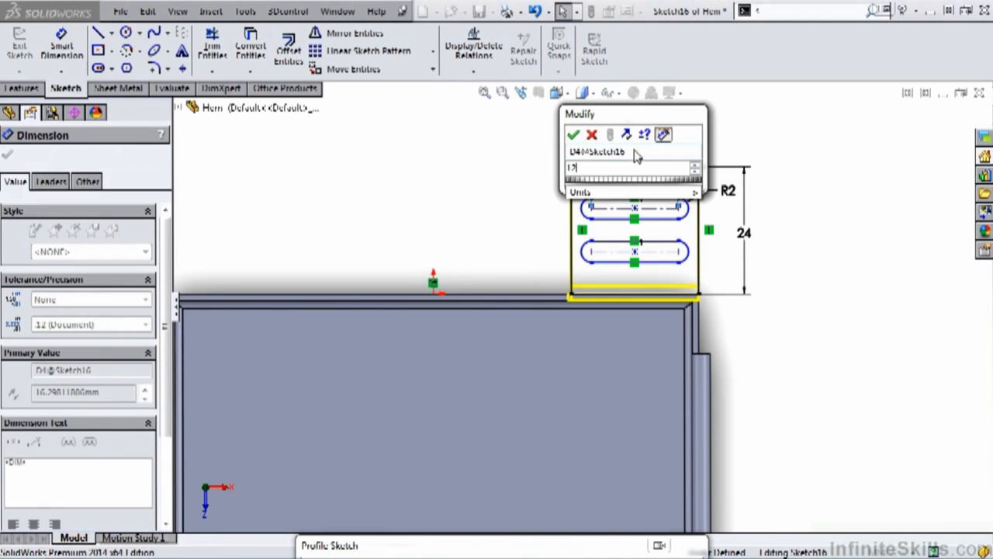
left_click(574, 135)
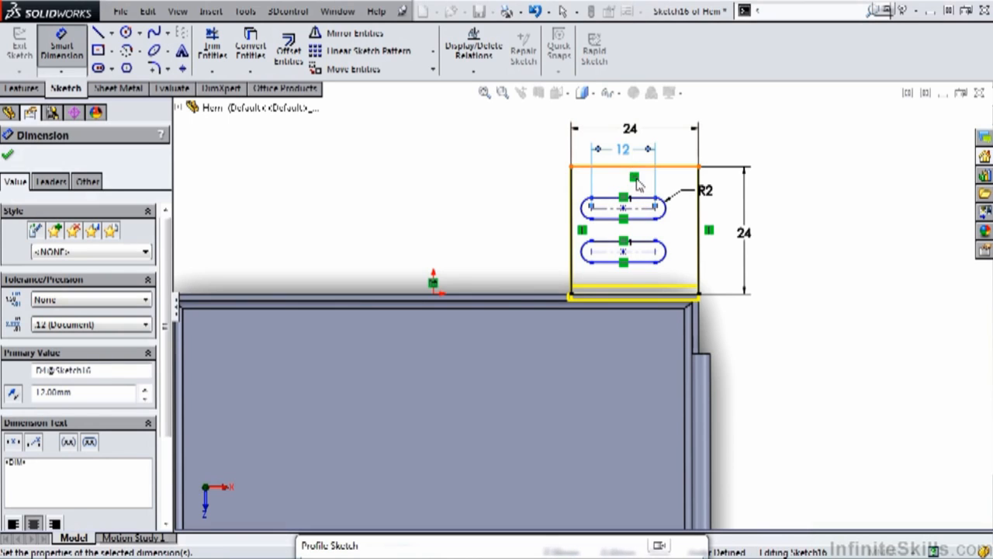
key("Escape")
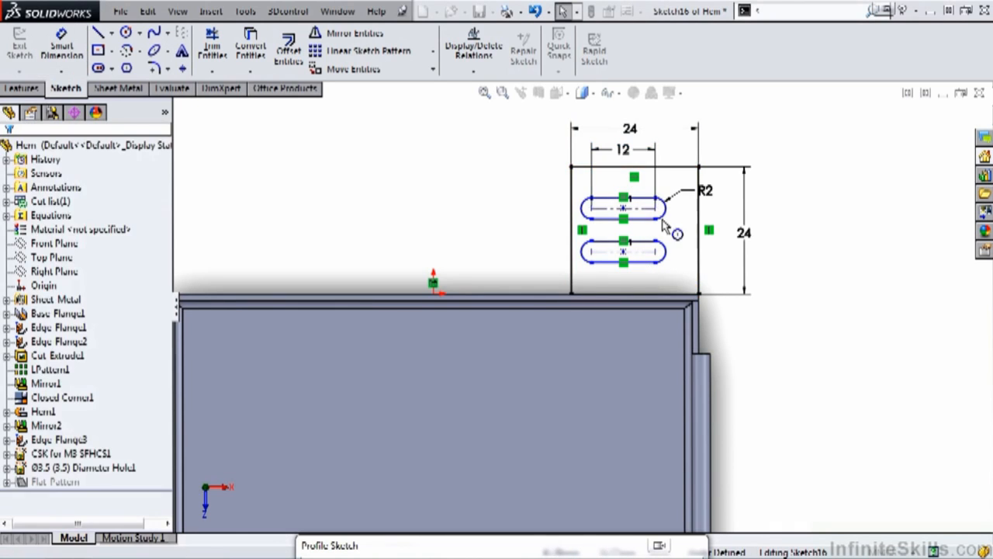
Align both slot centers with the midpoint of the tab's outer edge using a Vertical relation
left_click(647, 166)
right_click(647, 166)
left_click(688, 232)
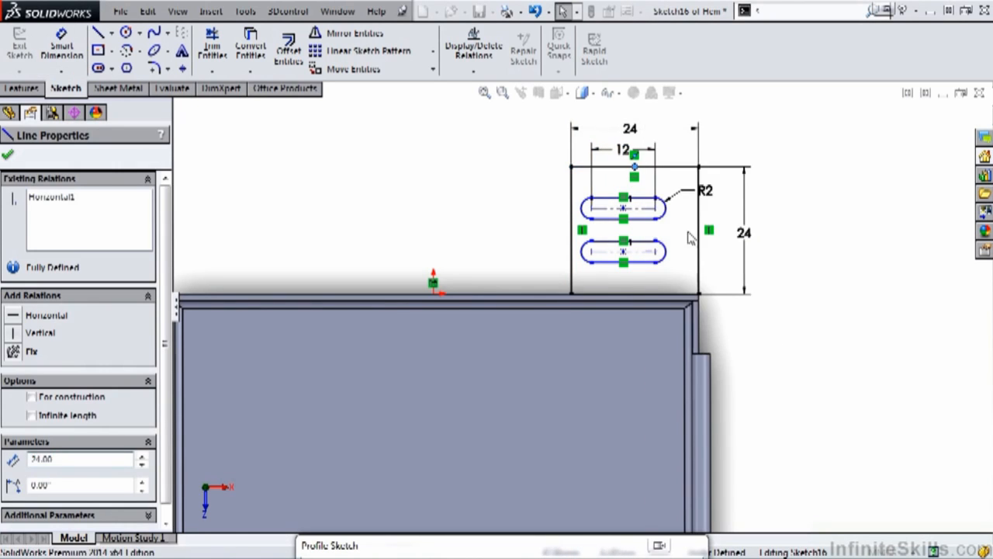
left_click(627, 220)
left_click(626, 253, "ctrl")
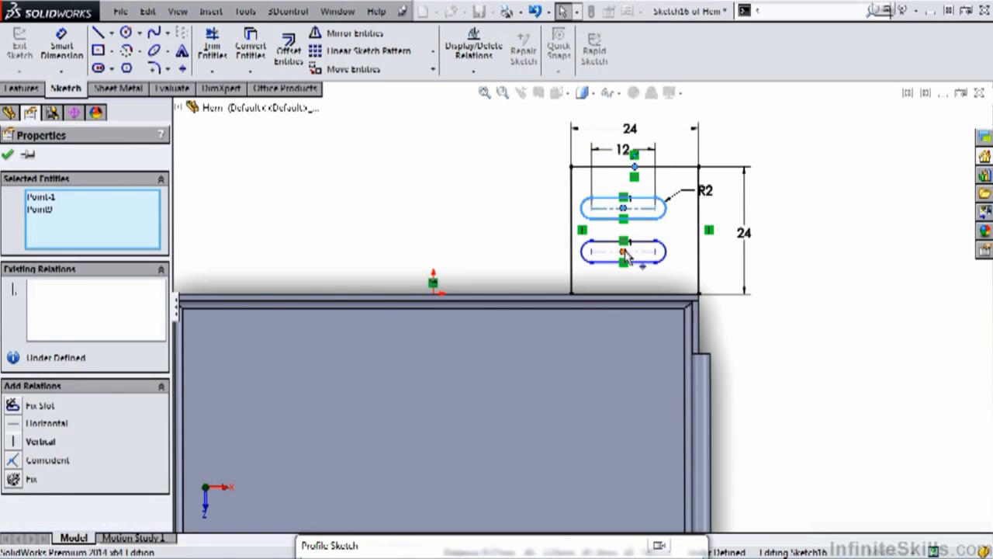
left_click(14, 449)
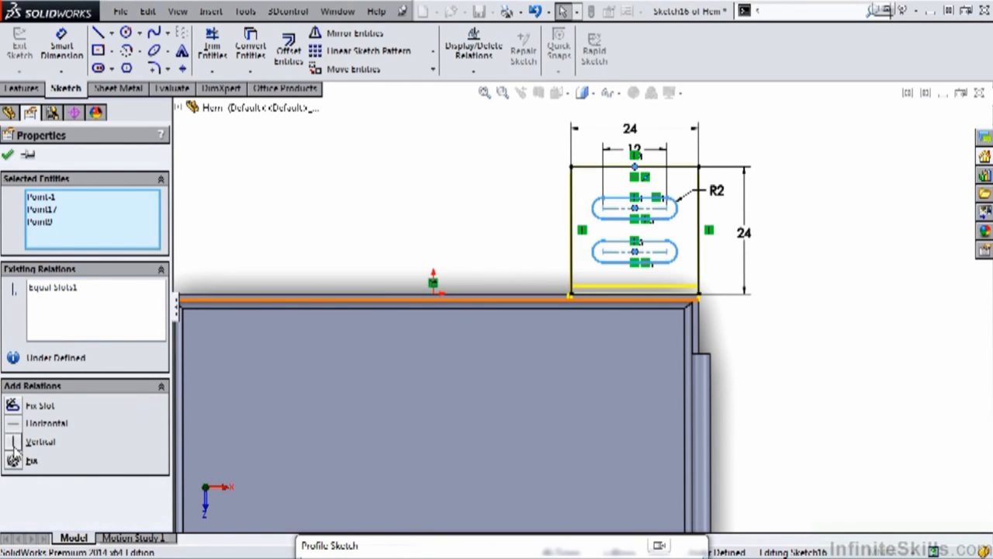
Return from the slotted tab profile to the edge flange settings and accept the 90-degree flange with Blind length
left_click(9, 156)
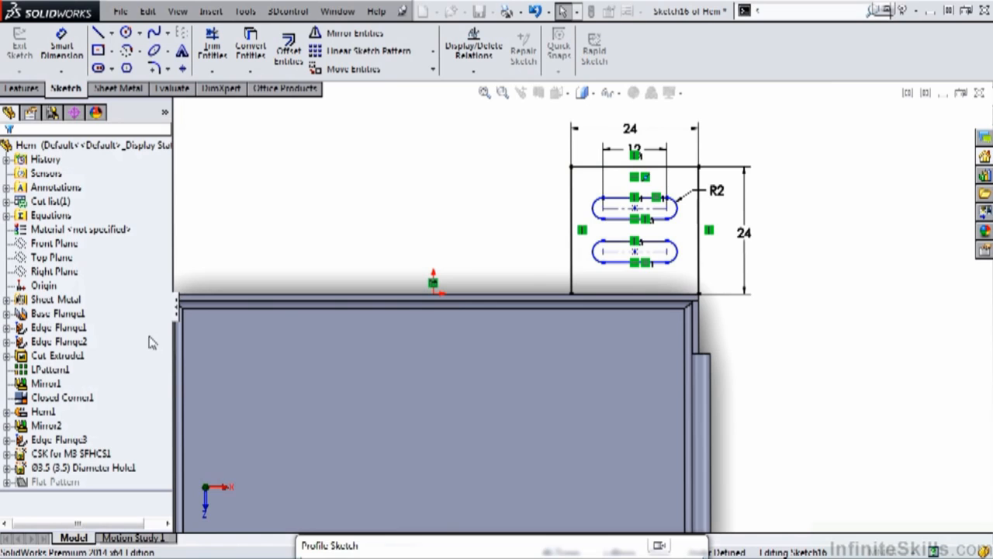
mouse_move(571, 548)
left_mouse_down()
mouse_move(528, 465)
mouse_move(492, 304)
left_mouse_up()
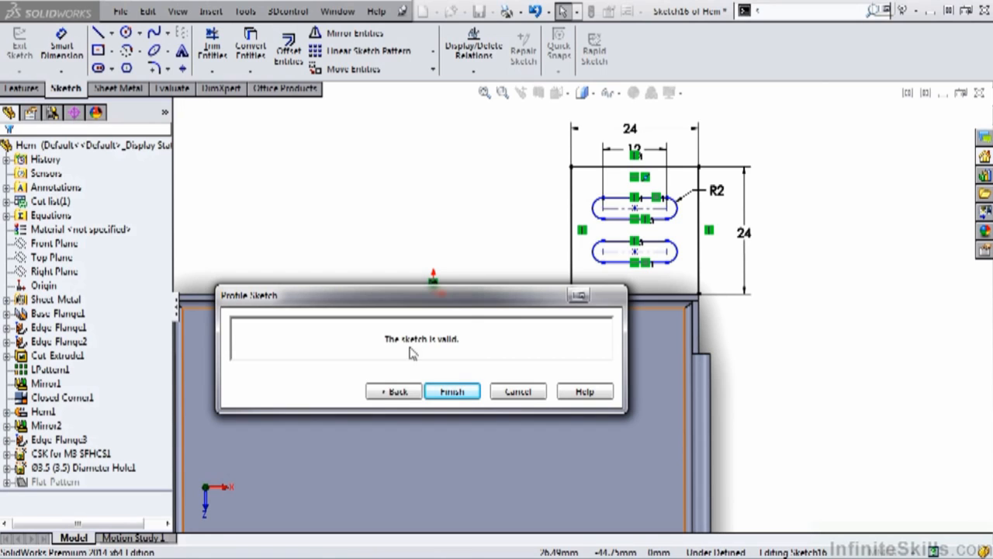
left_click(396, 392)
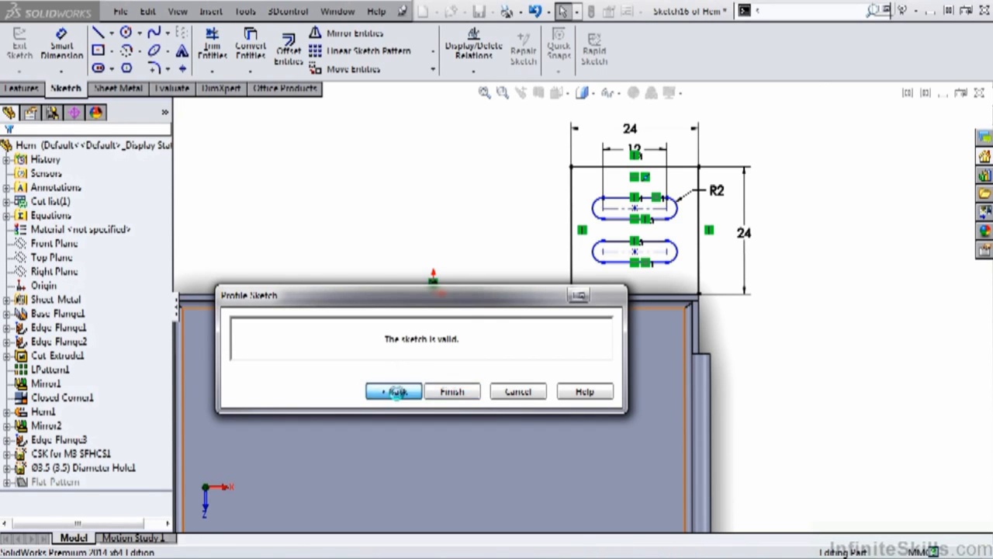
left_click_drag(169, 248, 172, 321)
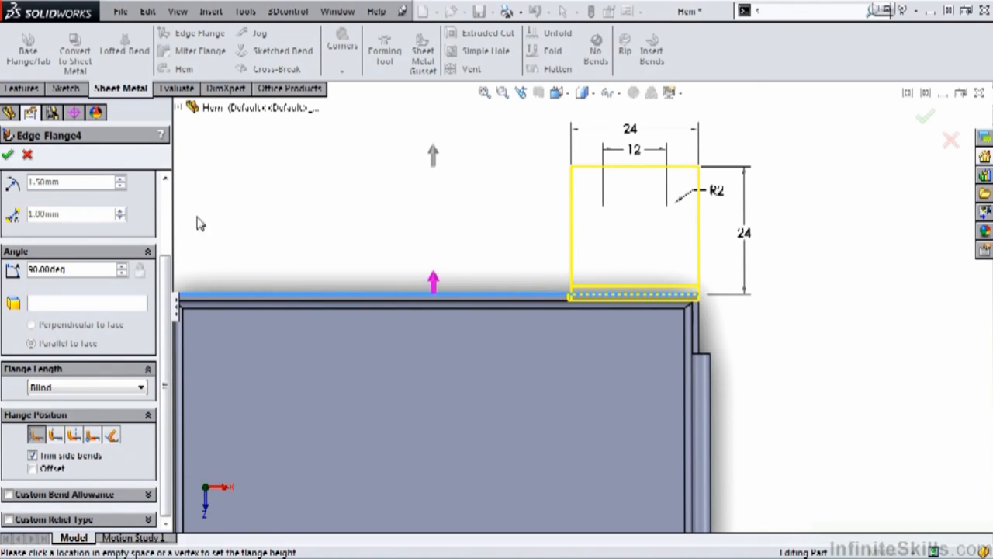
left_click(8, 157)
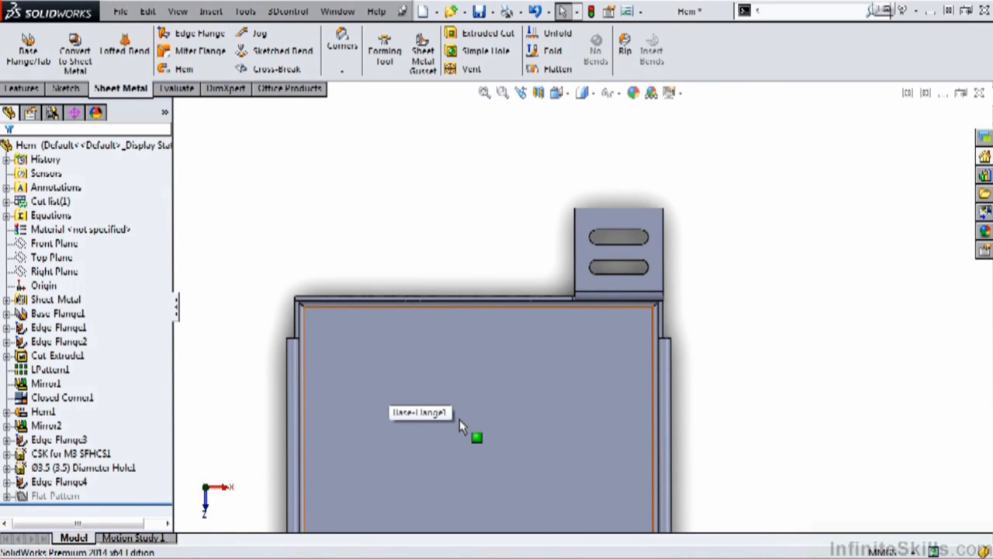
key("ctrl+7")
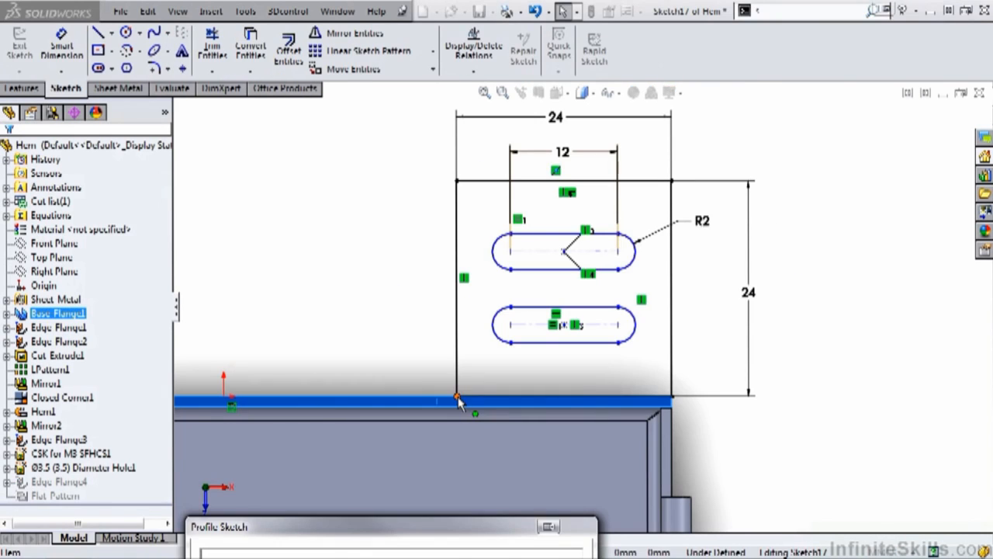
Dimension the outer slot's centerline 6 mm from the tab's outer edge in the flange profile sketch
key("s")
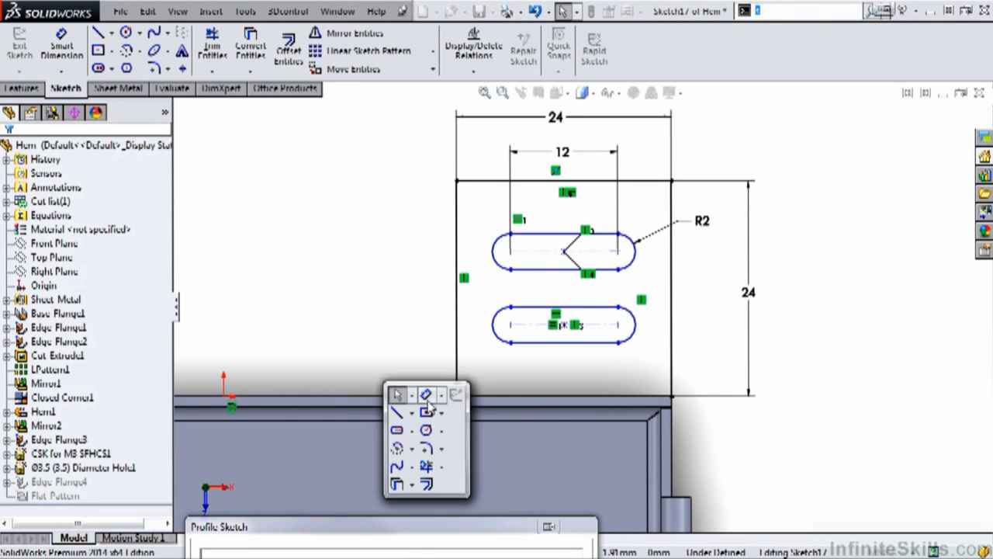
left_click(421, 394)
left_click(490, 183)
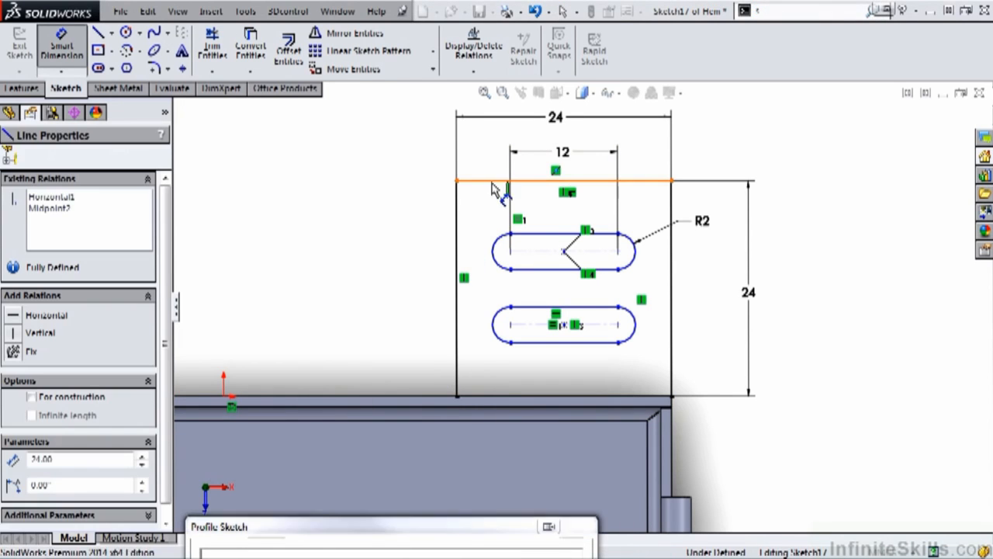
left_click(530, 253)
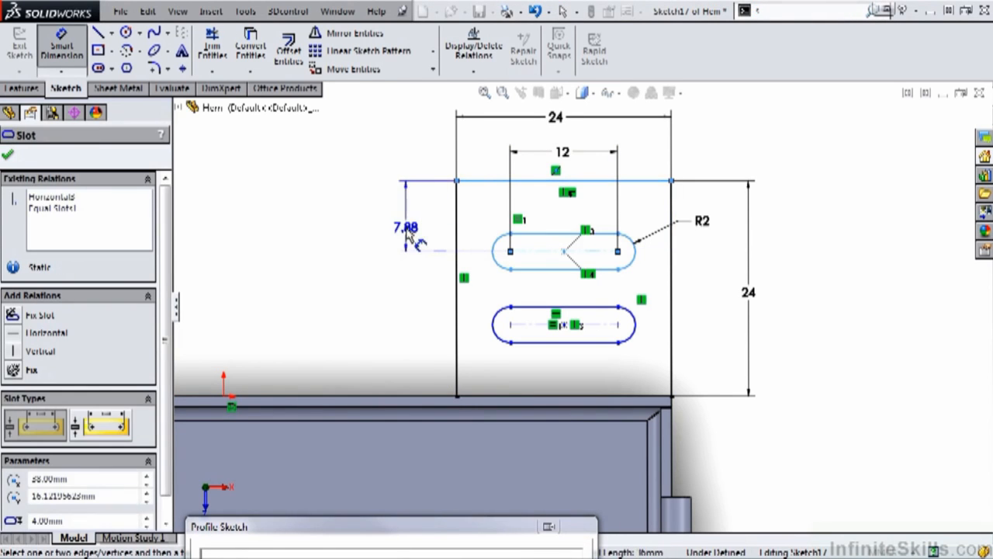
left_click(413, 225)
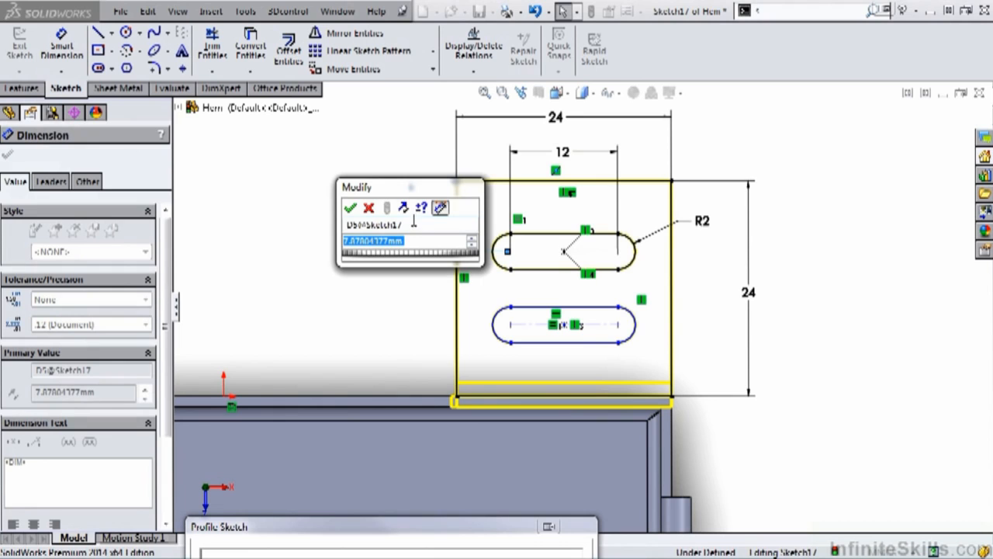
type("6")
left_click(350, 207)
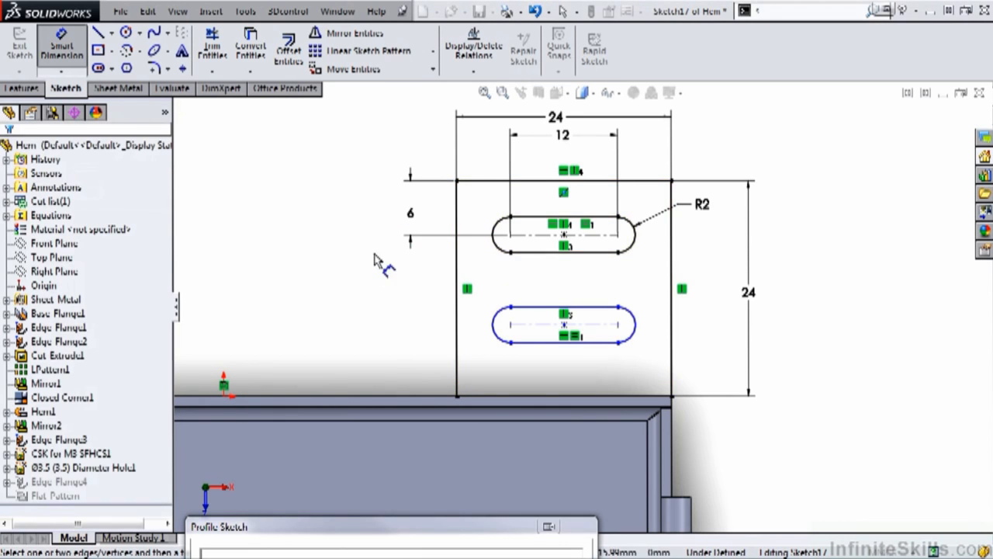
Dimension the center distance between the tab's two slots to 12 mm
left_click(547, 242)
left_click(532, 327)
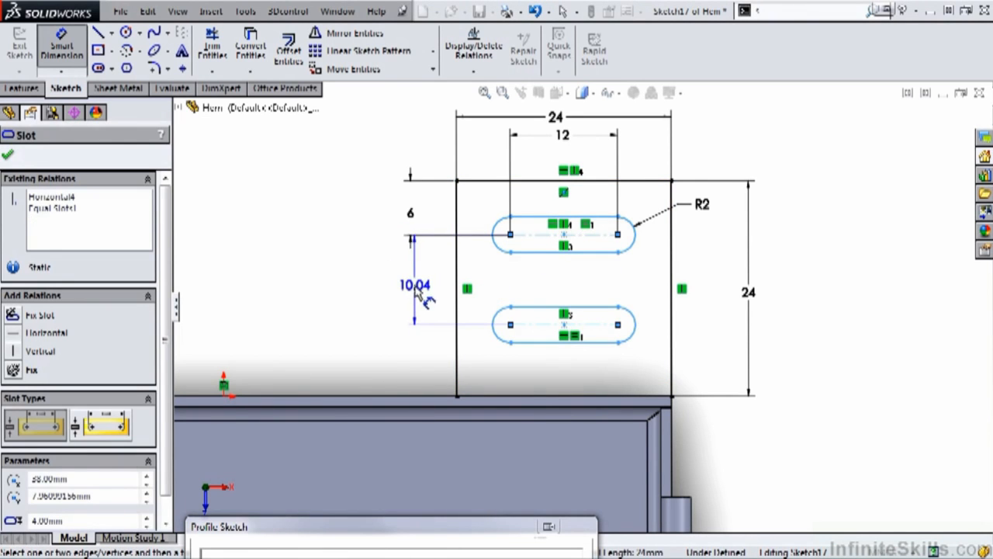
left_click(416, 288)
type("12")
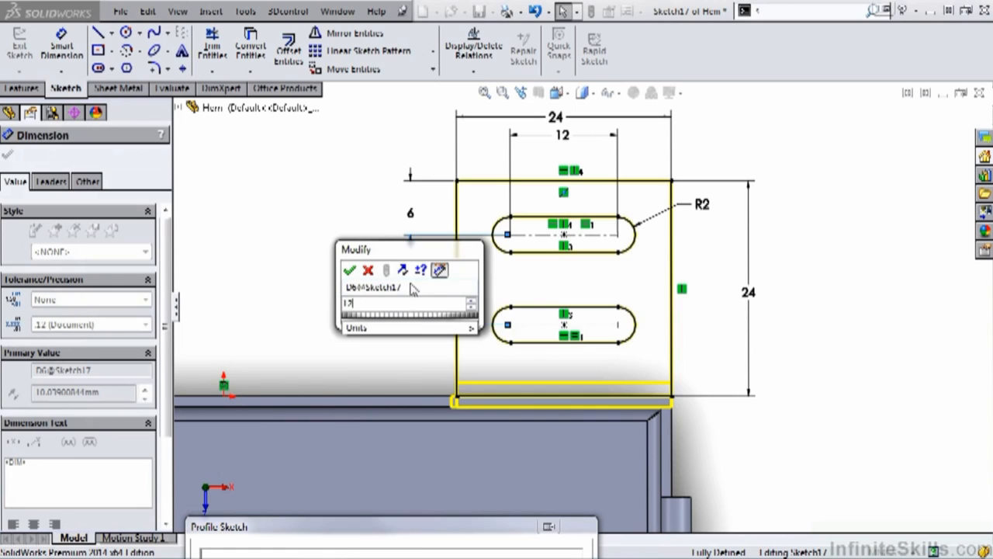
left_click(350, 272)
left_click(8, 158)
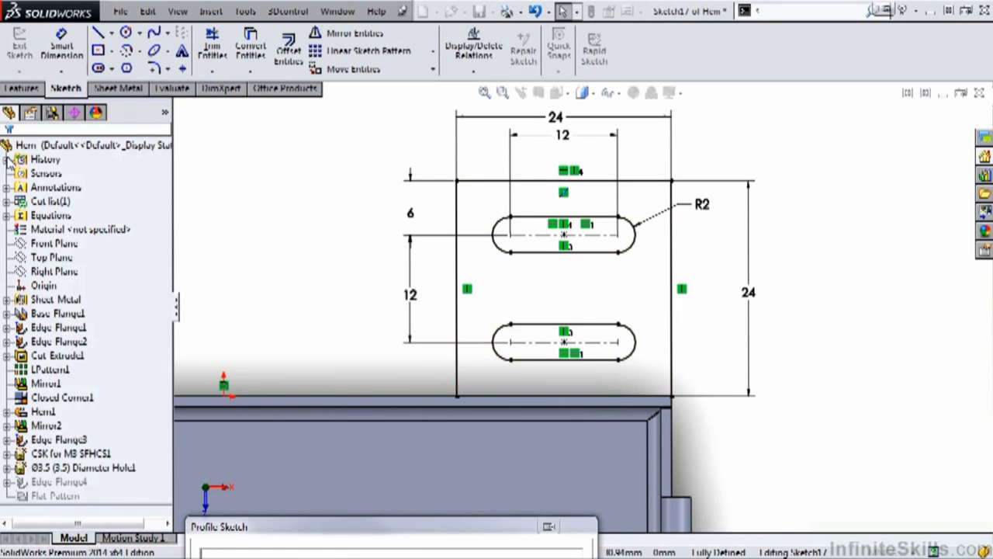
Leave the updated tab profile, accept the edge flange with its two slots, and show the part in isometric view
left_click_drag(361, 526, 361, 343)
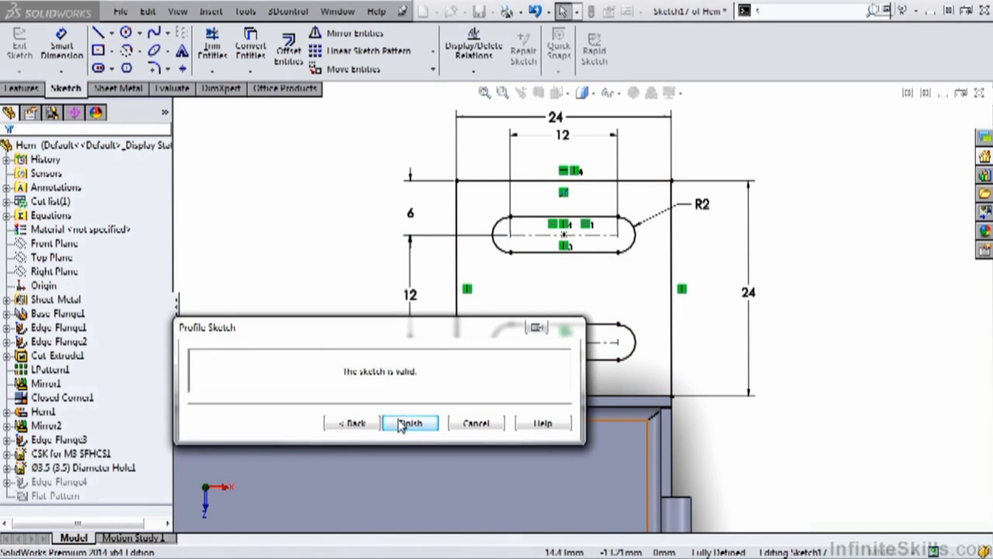
left_click(360, 424)
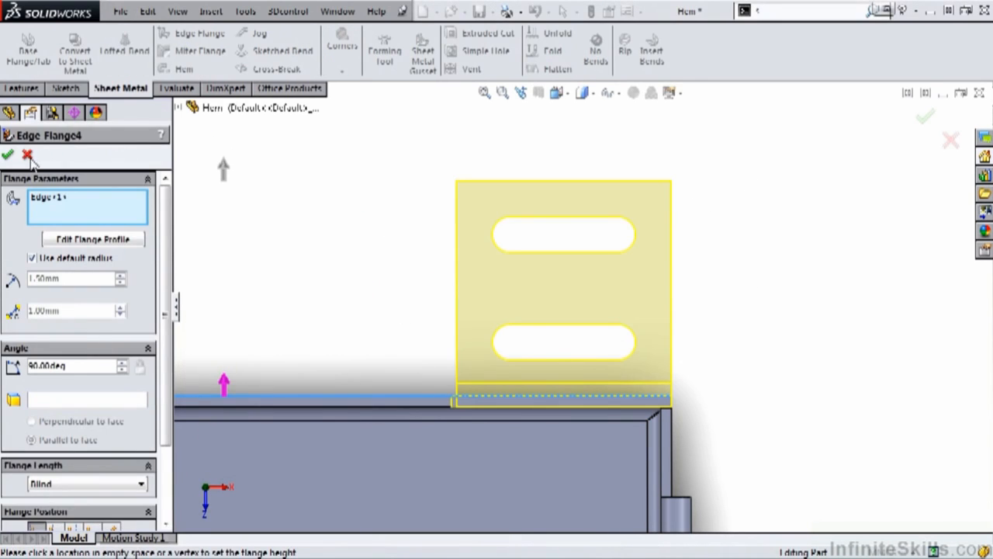
left_click(9, 158)
key("ctrl+7")
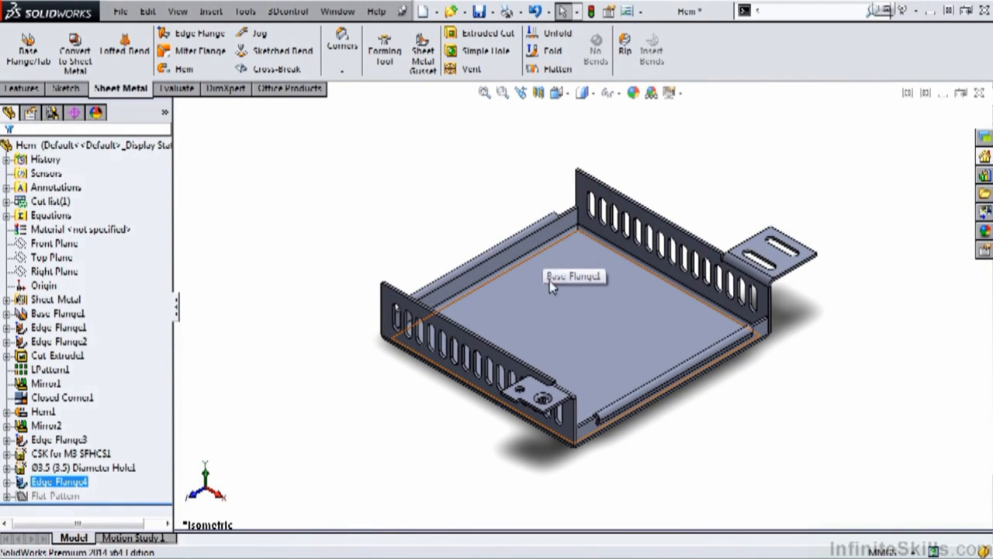
Show the Front, Top and Right planes of the tray
left_click(164, 111)
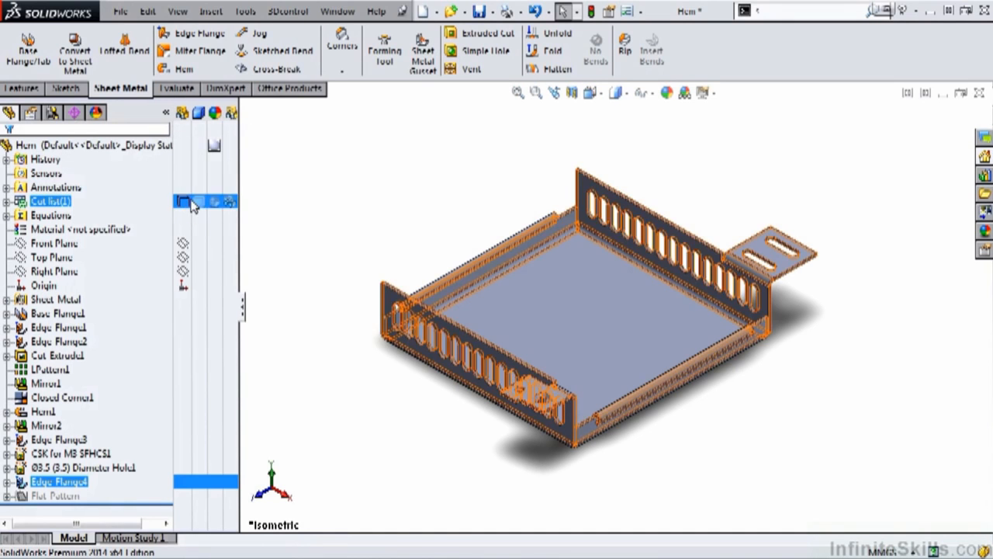
left_click(182, 243)
left_click(183, 257)
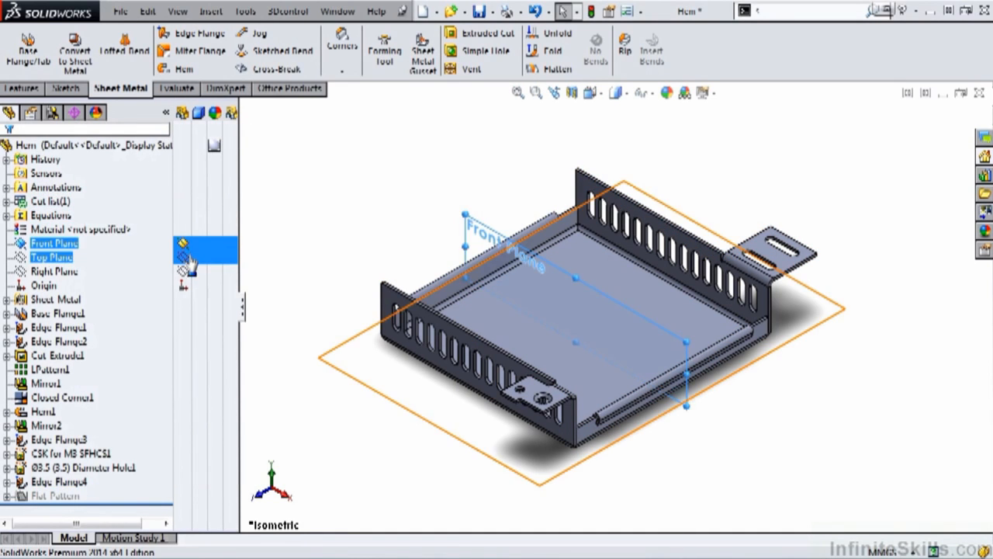
left_click(182, 271)
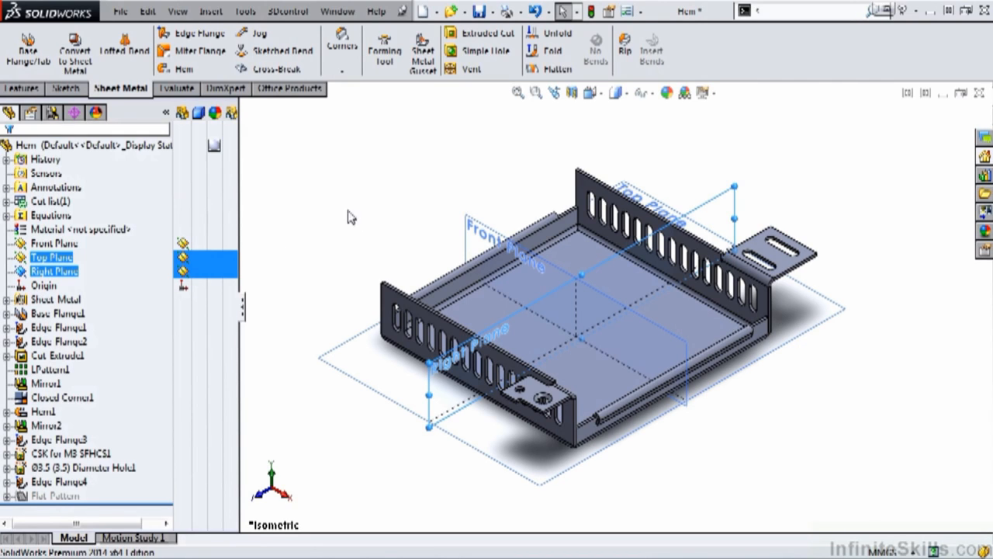
Mirror Edge-Flange3, its M3 countersink and 3.5 mm holes, and Edge-Flange4 about the Right Plane
left_click(22, 87)
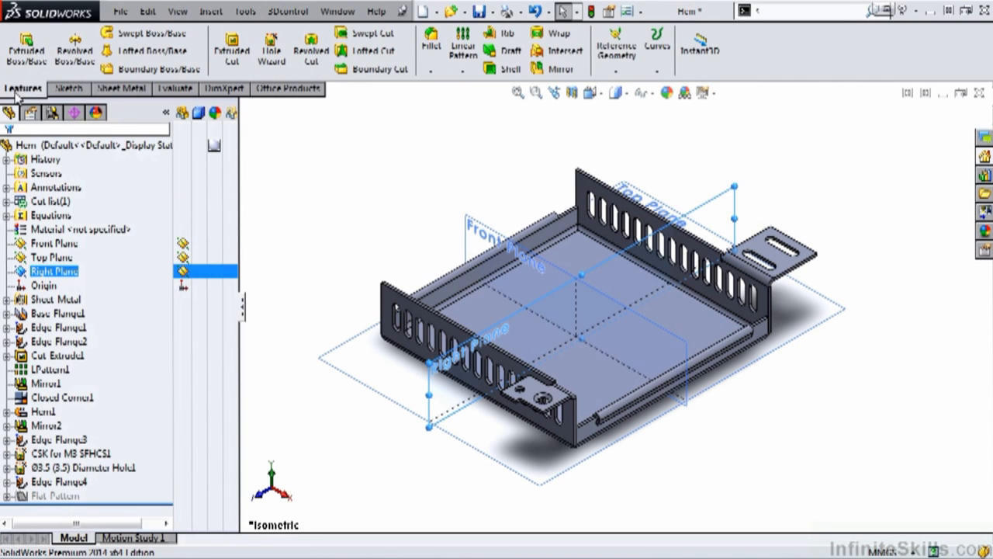
left_click(561, 69)
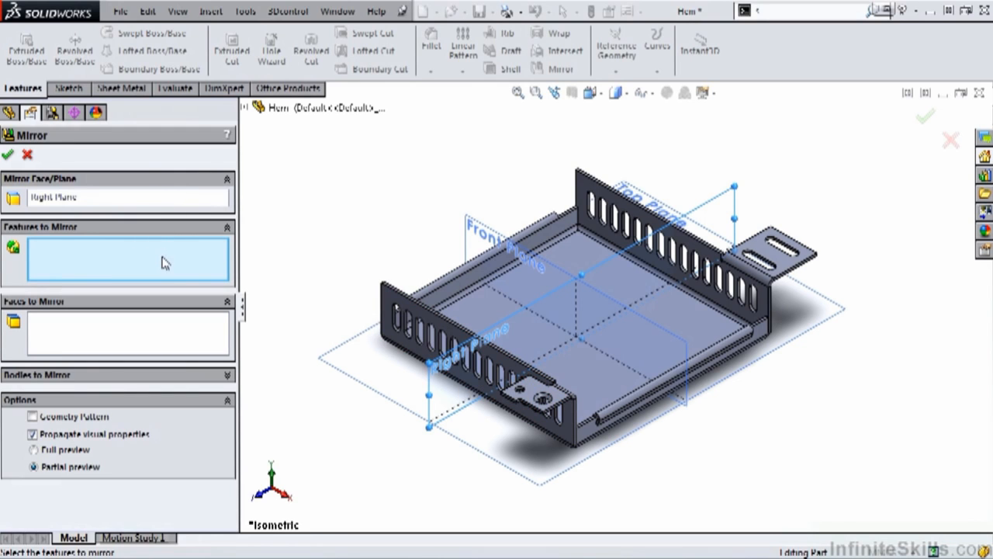
left_click(244, 109)
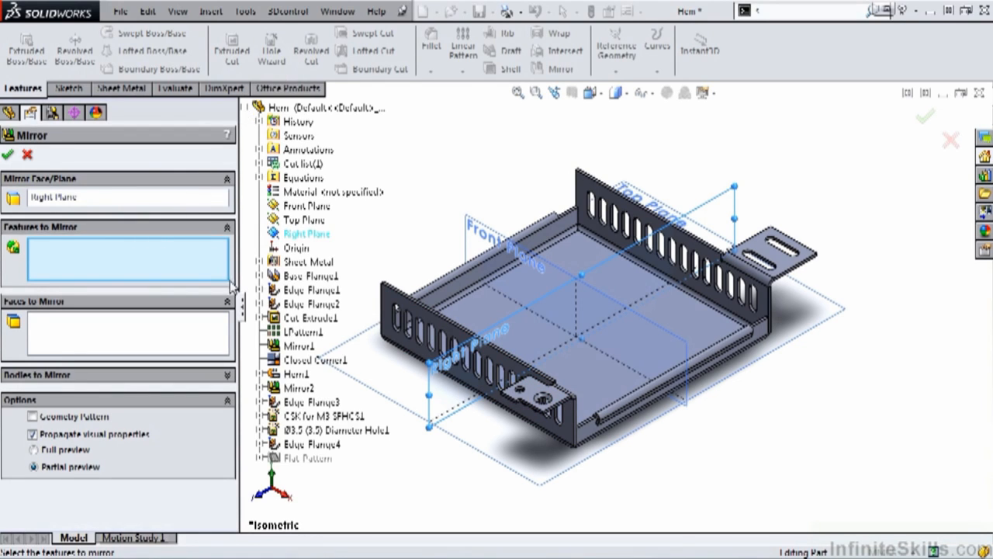
left_click(307, 403)
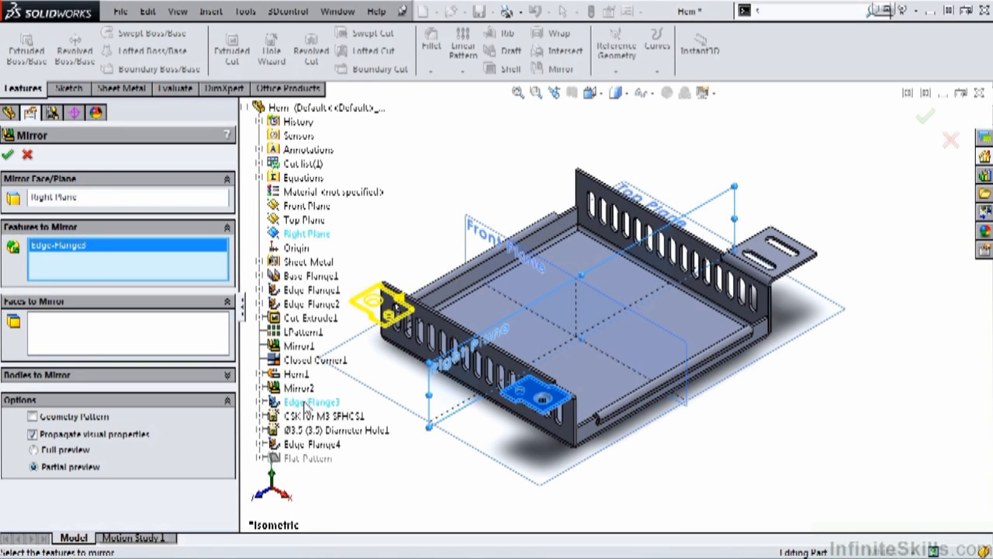
left_click(308, 445, "shift")
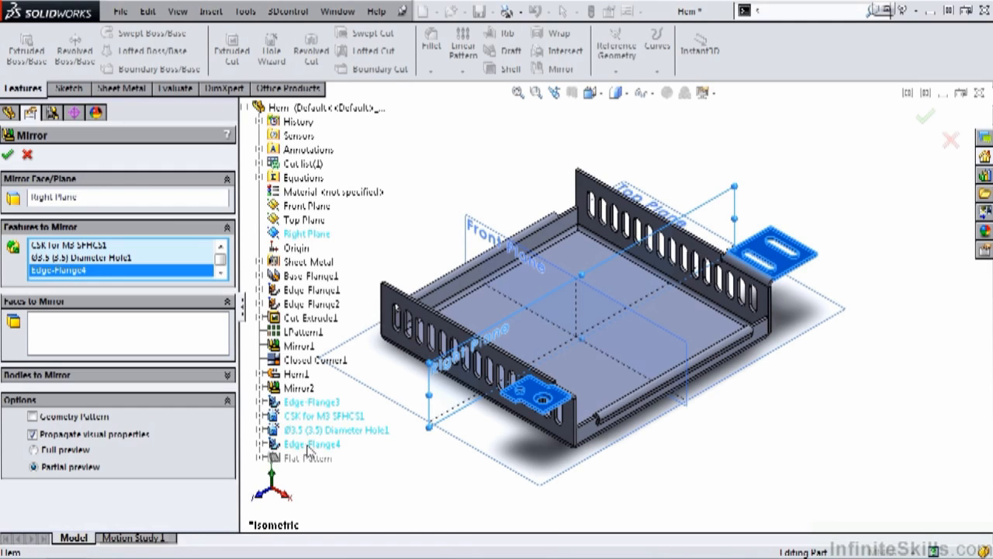
left_click(8, 156)
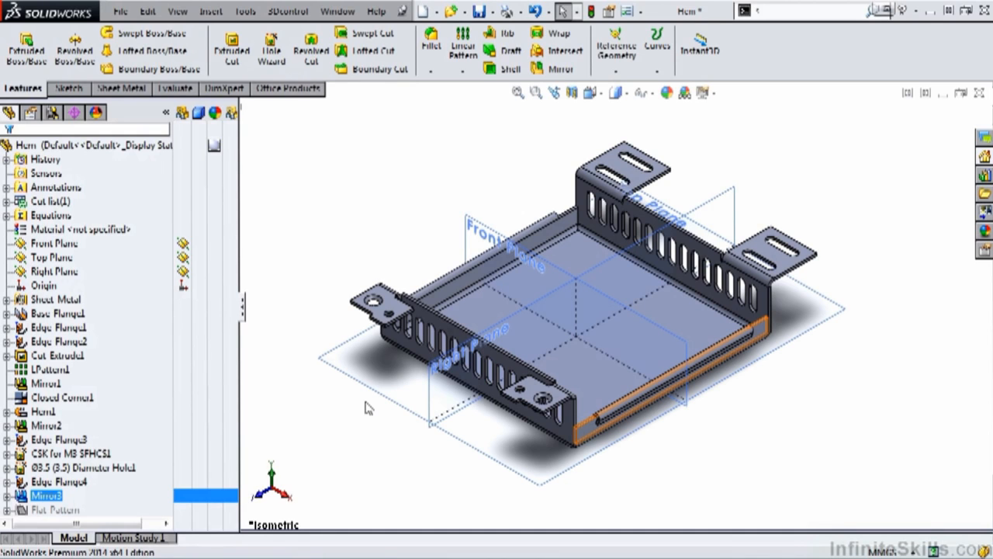
left_click(417, 452)
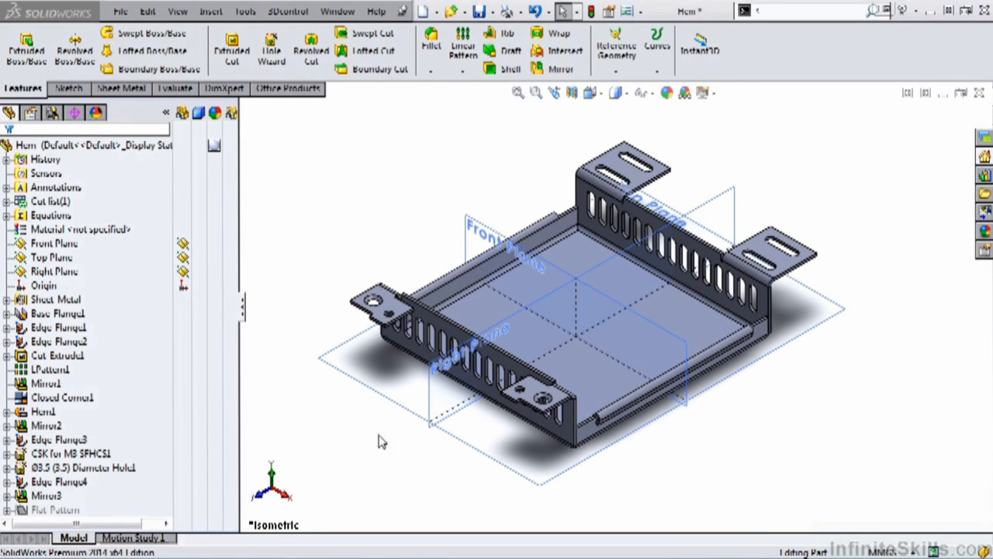
Hide the Right, Top and Front planes and collapse the display pane
left_click(183, 270)
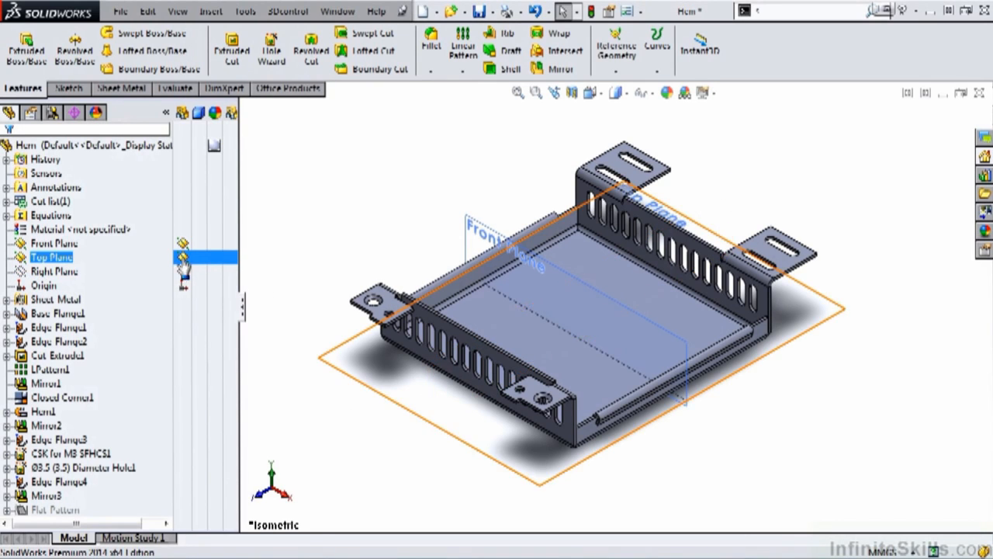
left_click(183, 256)
left_click(183, 245)
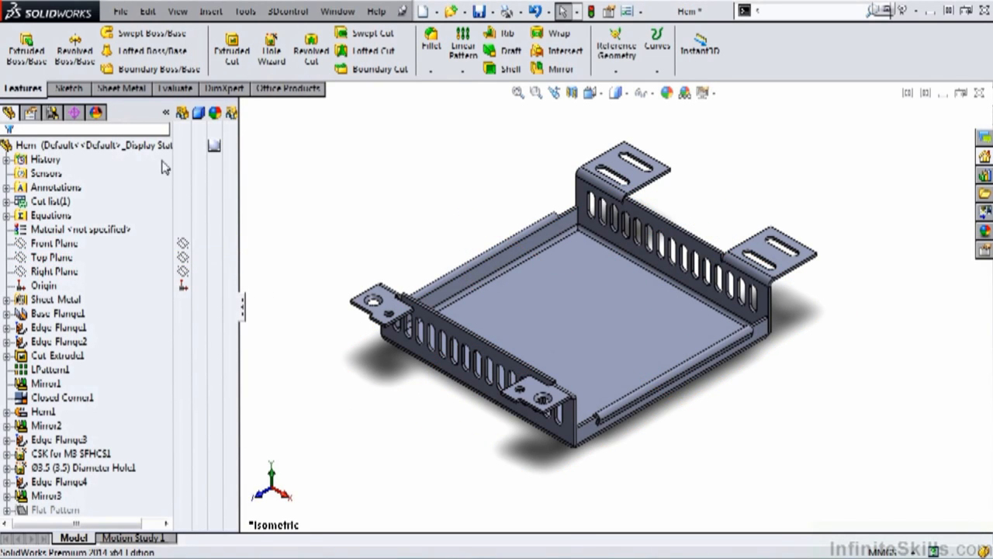
left_click(166, 113)
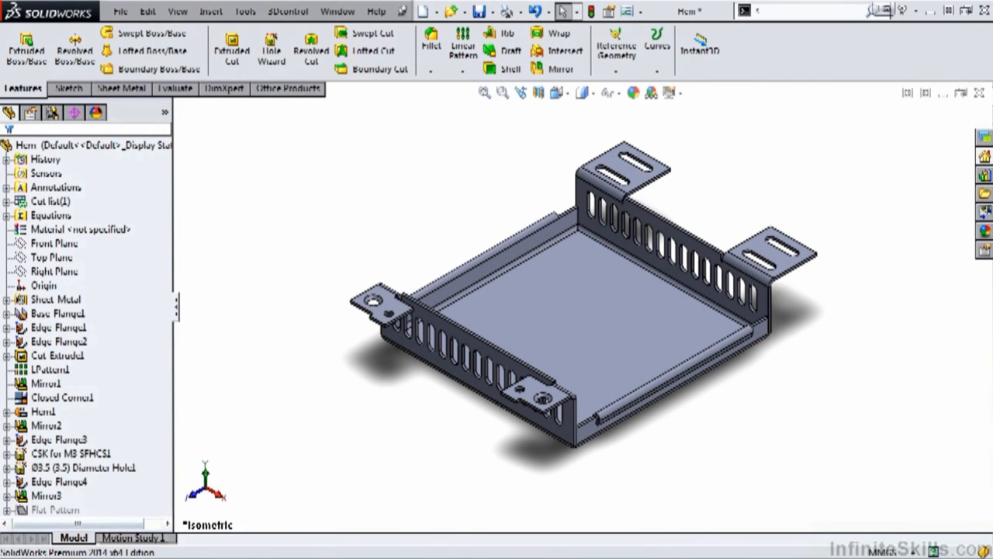
Examine the flange between the slotted tabs in the Testing Your Skills part, and return to the Hem part
mouse_move(66, 545)
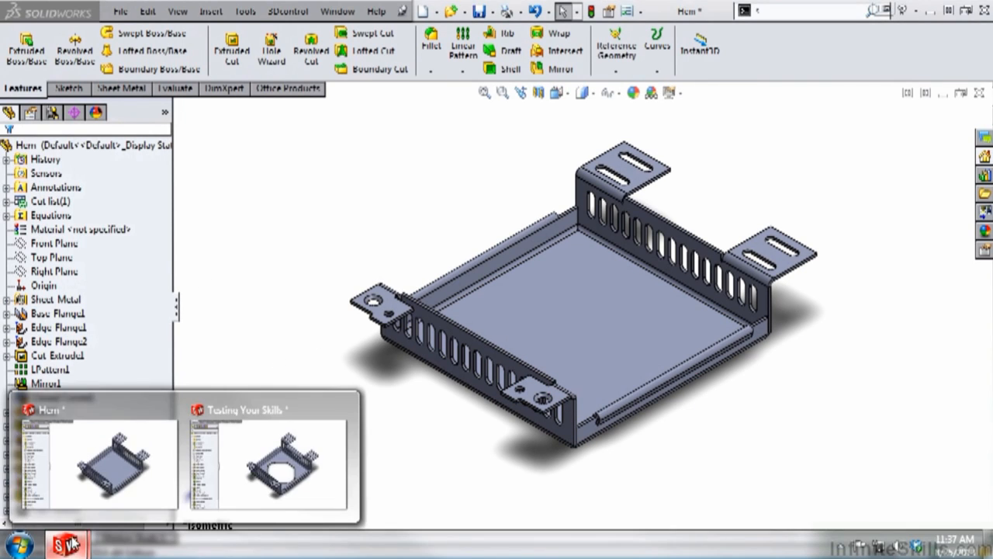
left_click(256, 485)
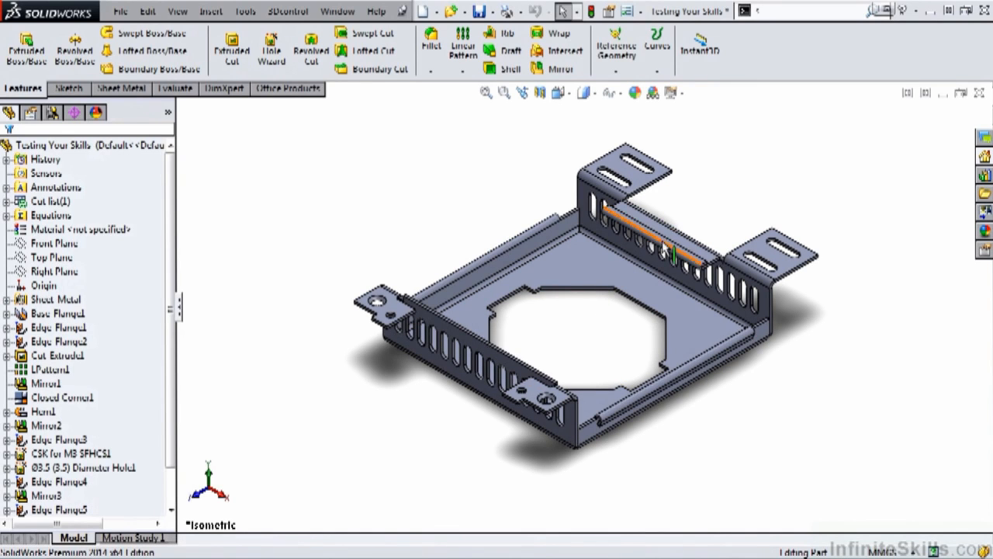
scroll(665, 250, "down", 5)
scroll(494, 408, "up", 1)
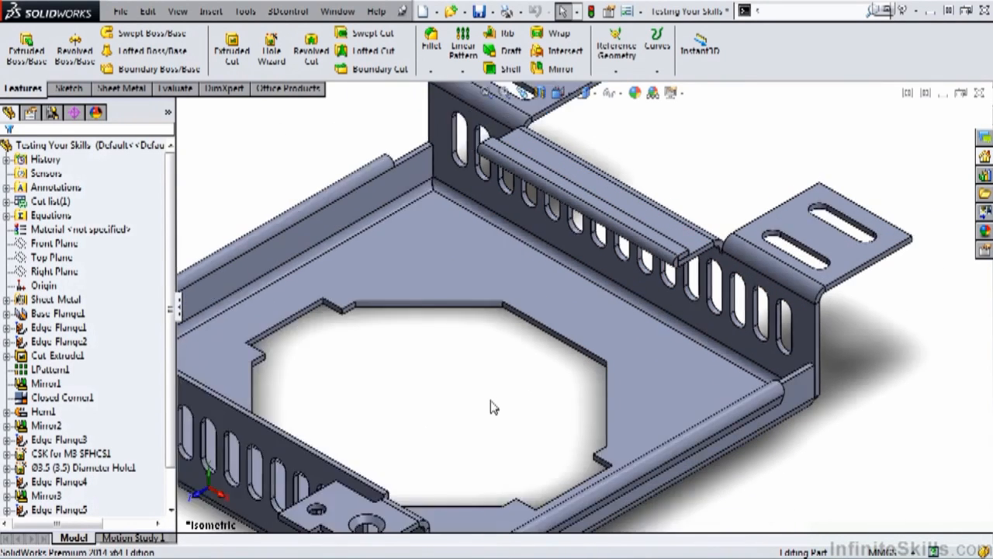
key("f")
left_click(59, 509)
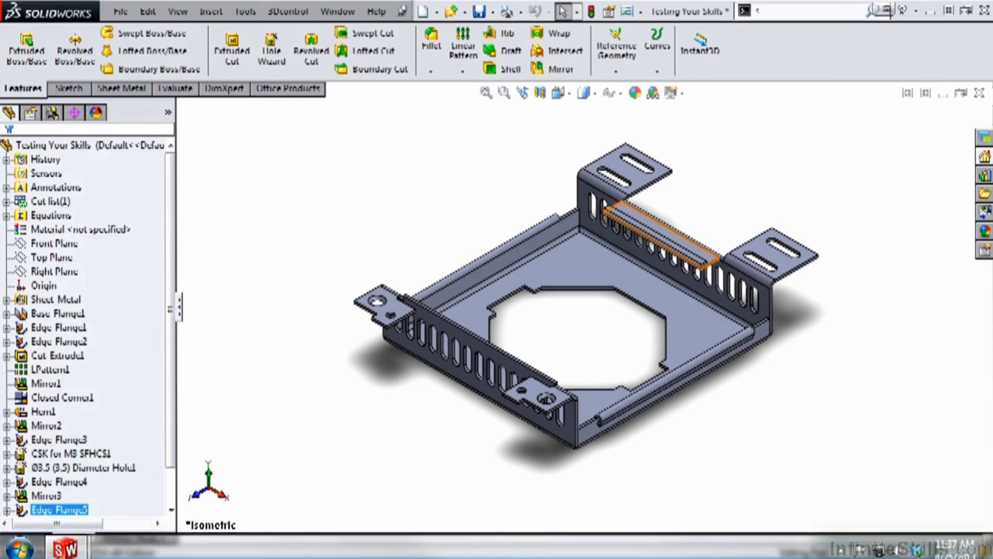
mouse_move(65, 549)
left_click(116, 466)
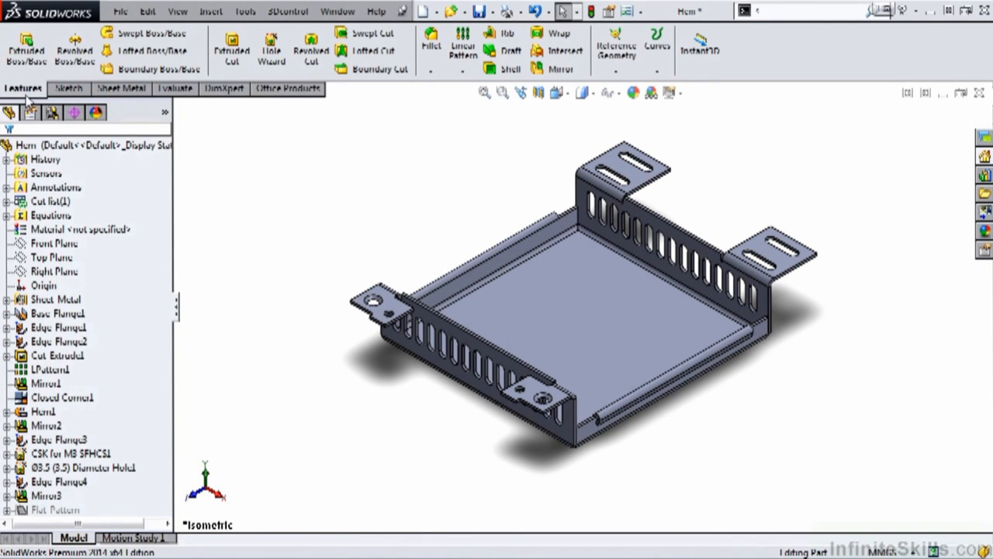
Start an Extruded Cut sketch on the tray's inner floor face and view it from the top
left_click(123, 88)
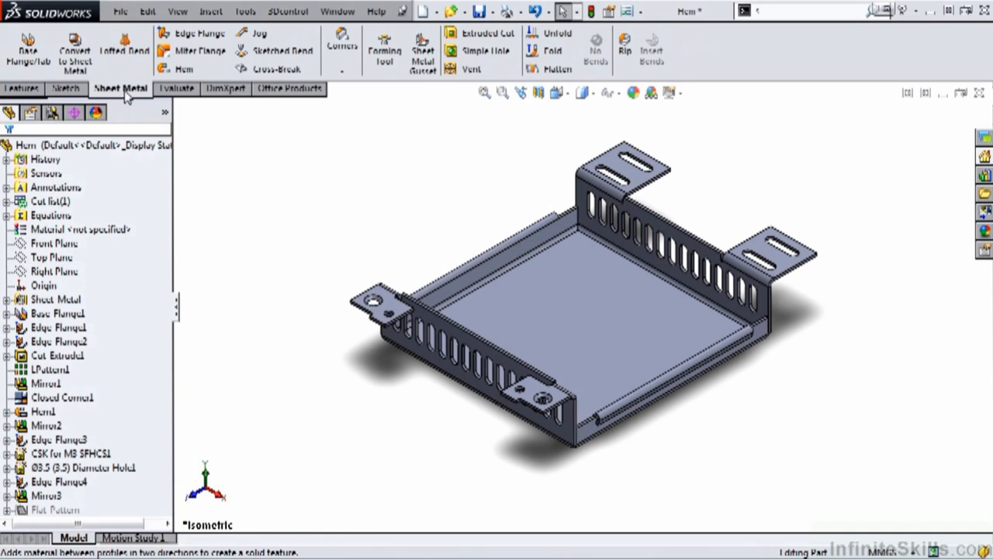
left_click(467, 39)
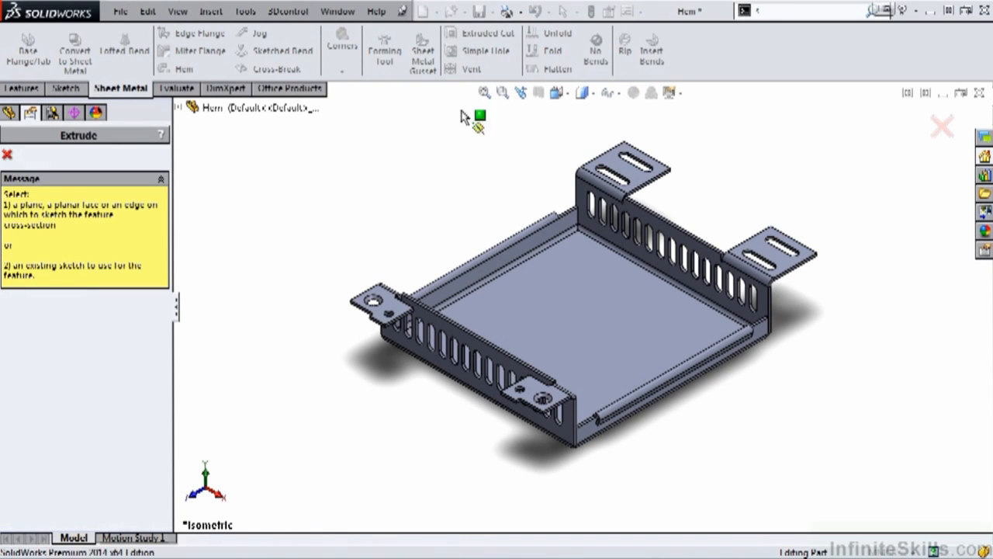
left_click(583, 330)
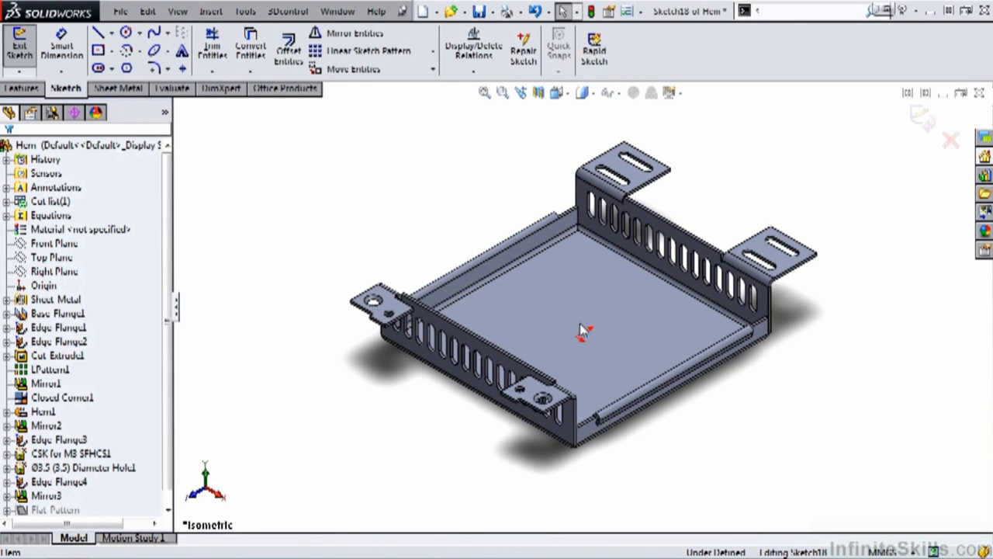
key("ctrl+8")
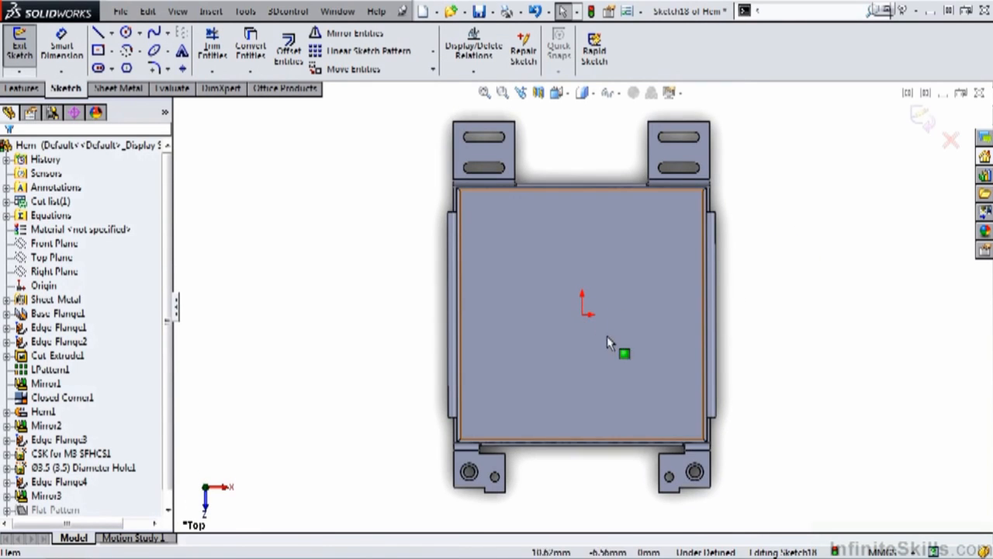
scroll(604, 336, "down", 1)
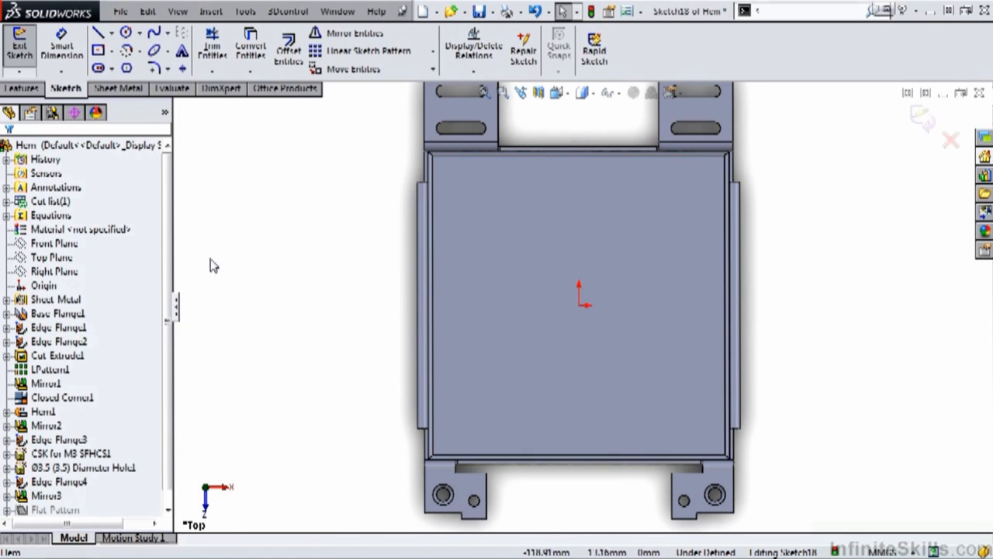
Sketch an 8-sided inscribed-circle polygon centred on the origin, about 69 mm across its flats
left_click(129, 69)
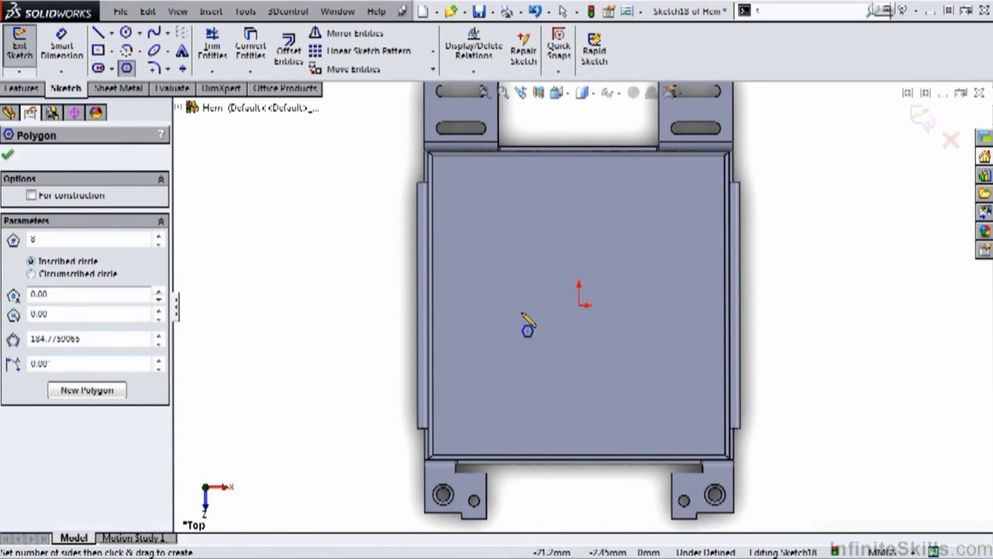
left_click_drag(580, 307, 687, 347)
key("Escape")
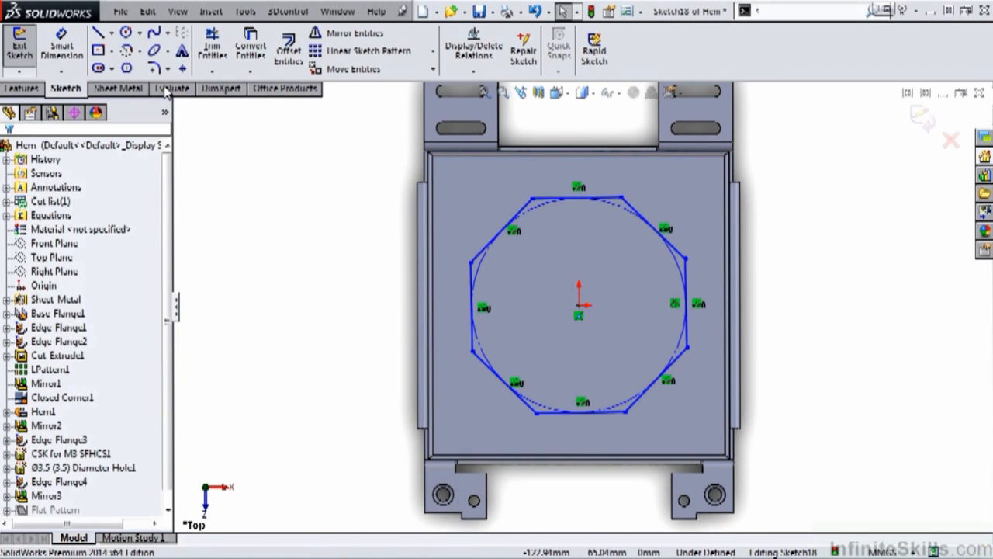
Make the polygon's side nearest the countersunk tabs parallel to the Front Plane
left_click(63, 245)
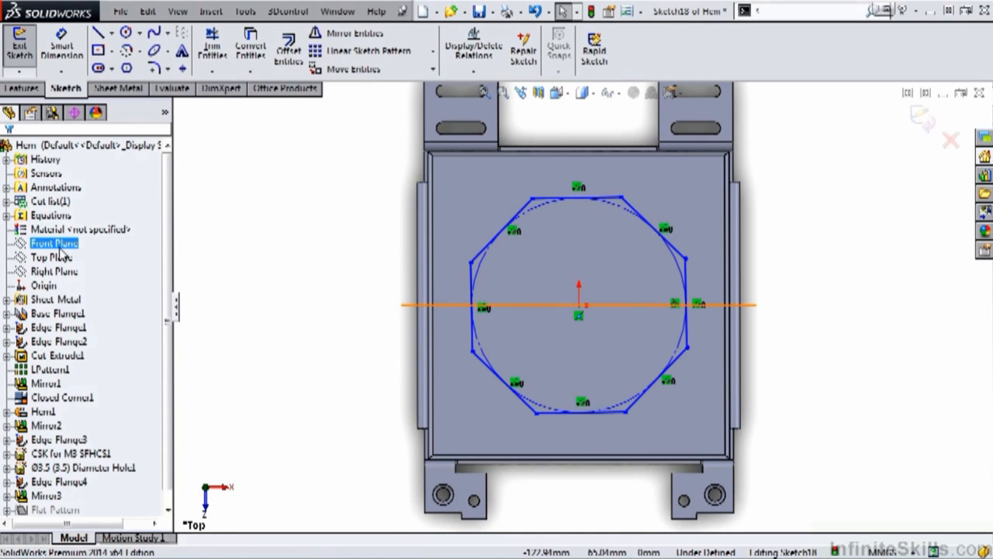
left_click(575, 415, "ctrl")
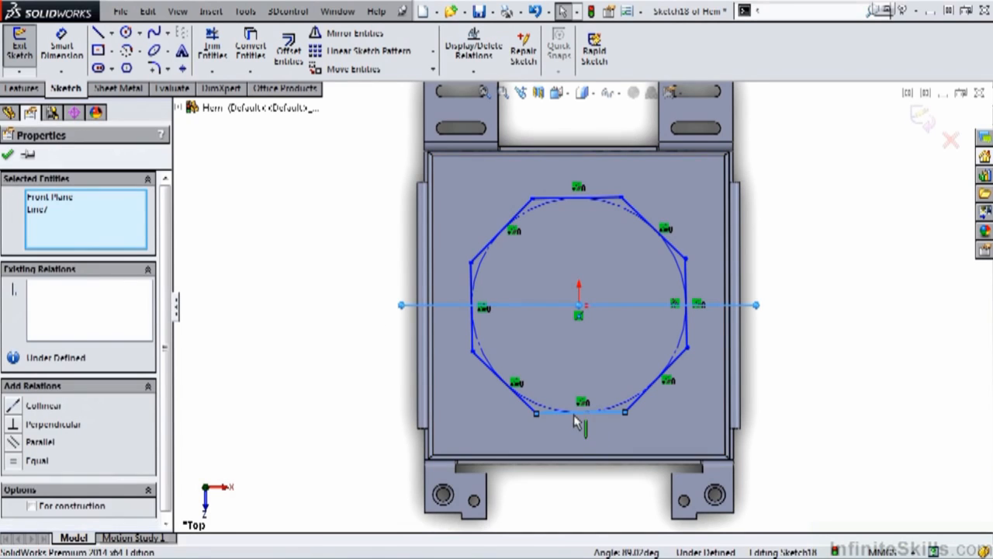
left_click(35, 441)
left_click(8, 157)
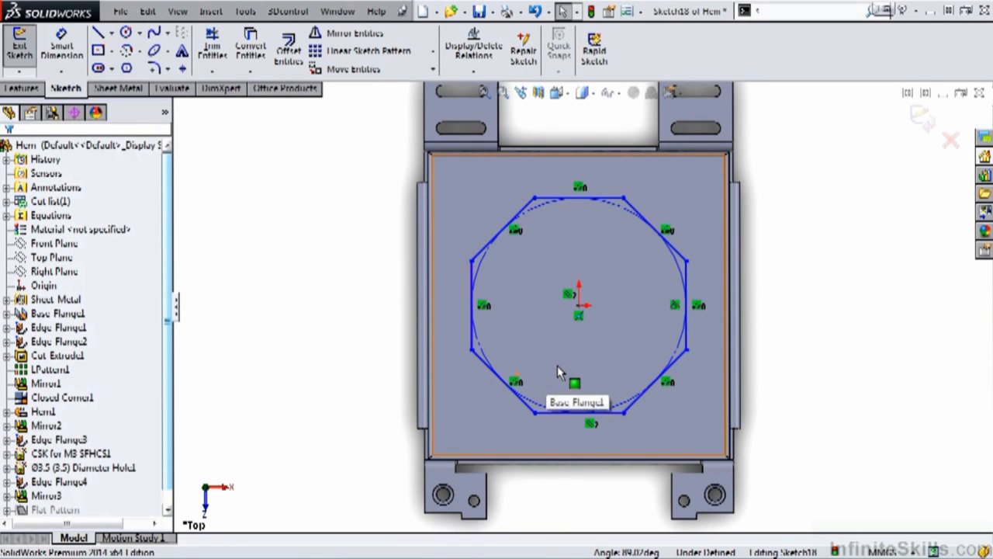
Dimension the distance between the octagon's two horizontal sides as 65 mm
key("s")
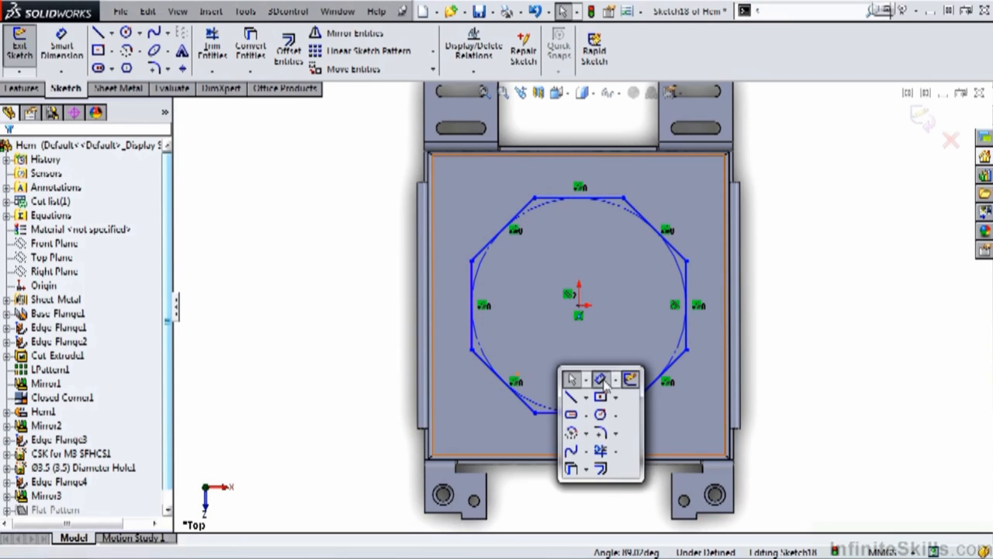
left_click(604, 380)
left_click(602, 198)
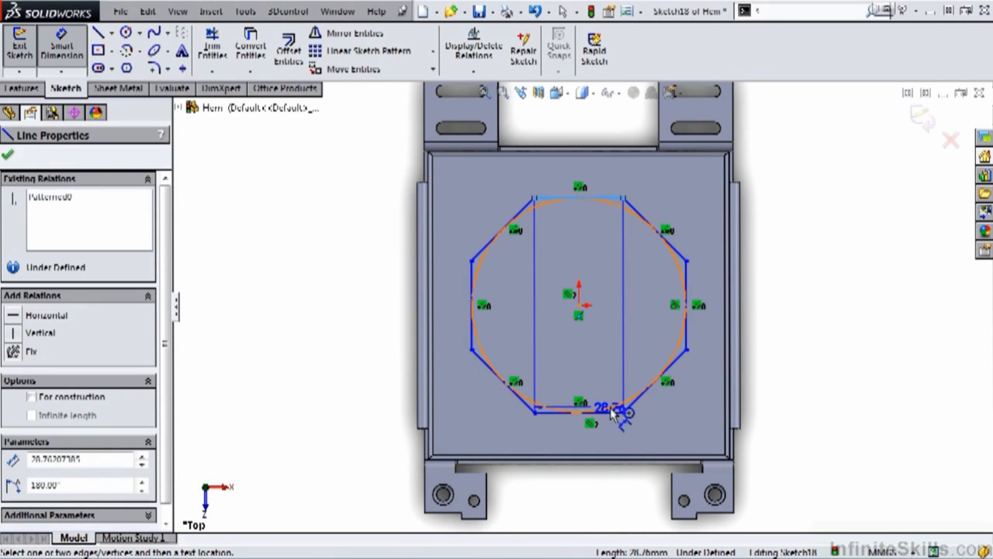
left_click(613, 412)
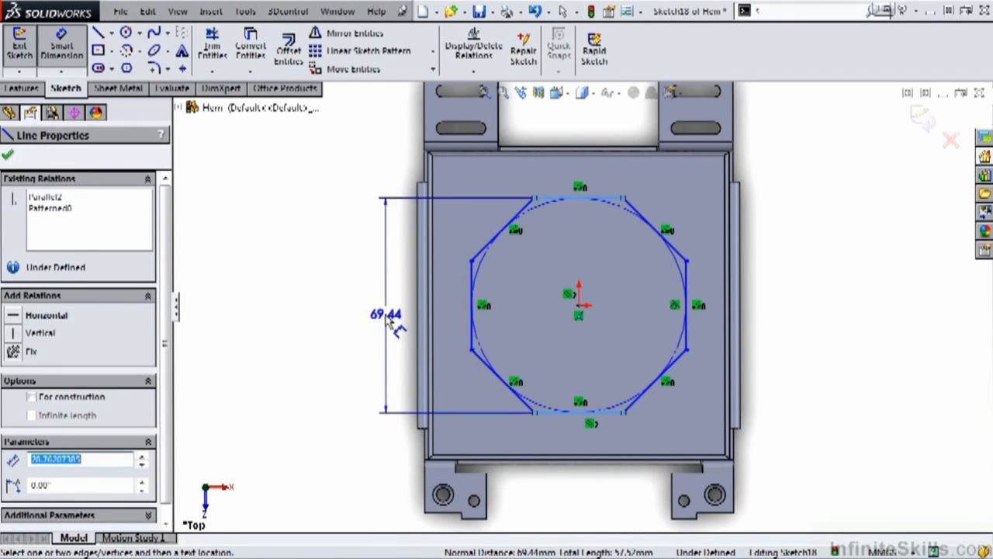
left_click(390, 324)
type("67")
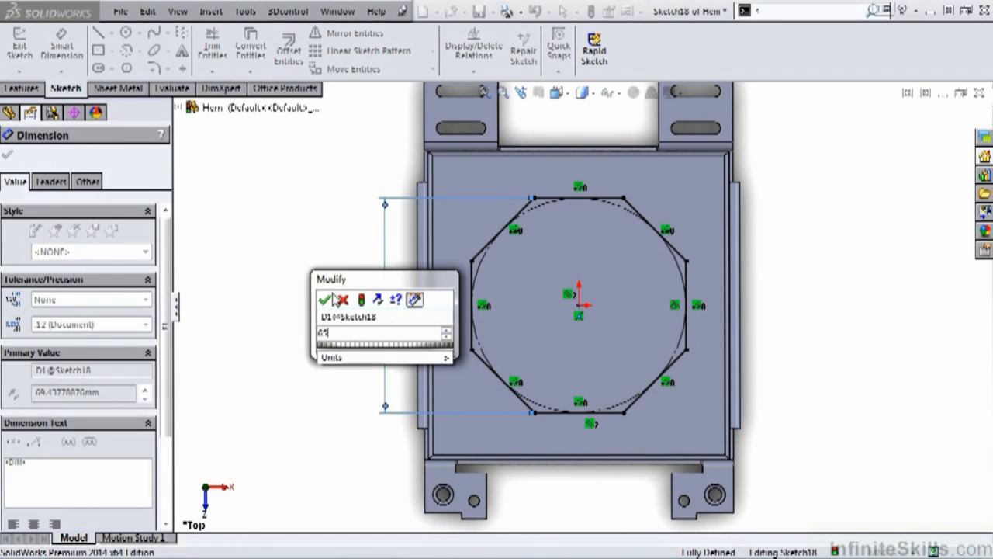
left_click(325, 300)
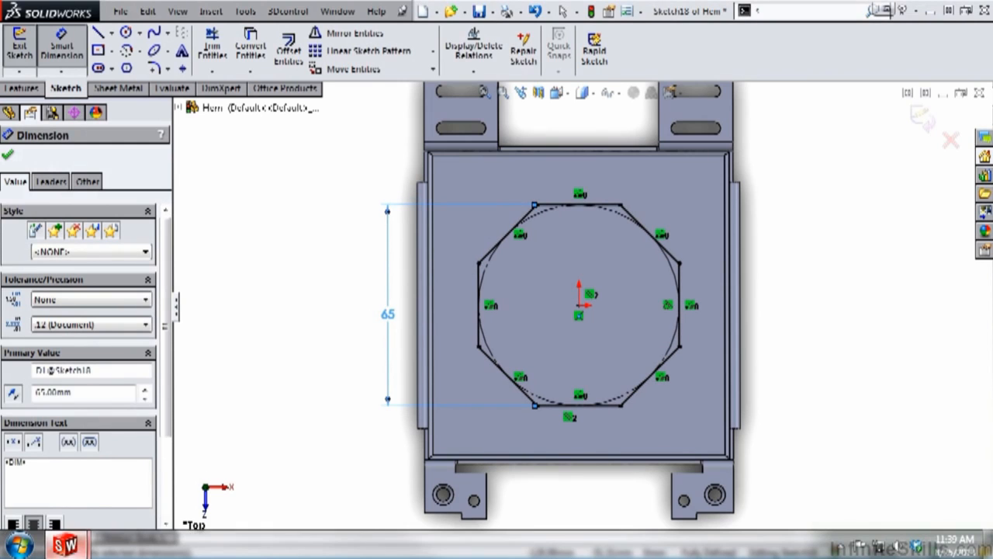
Check the octagonal floor cutout in the Testing Your Skills part, and return to the Hem sketch
mouse_move(66, 546)
left_click(277, 496)
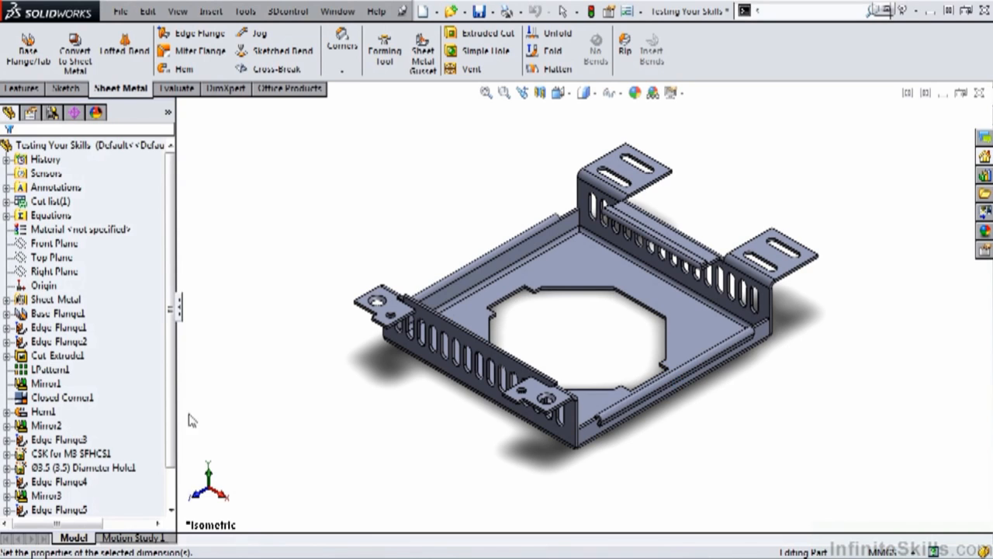
mouse_move(66, 545)
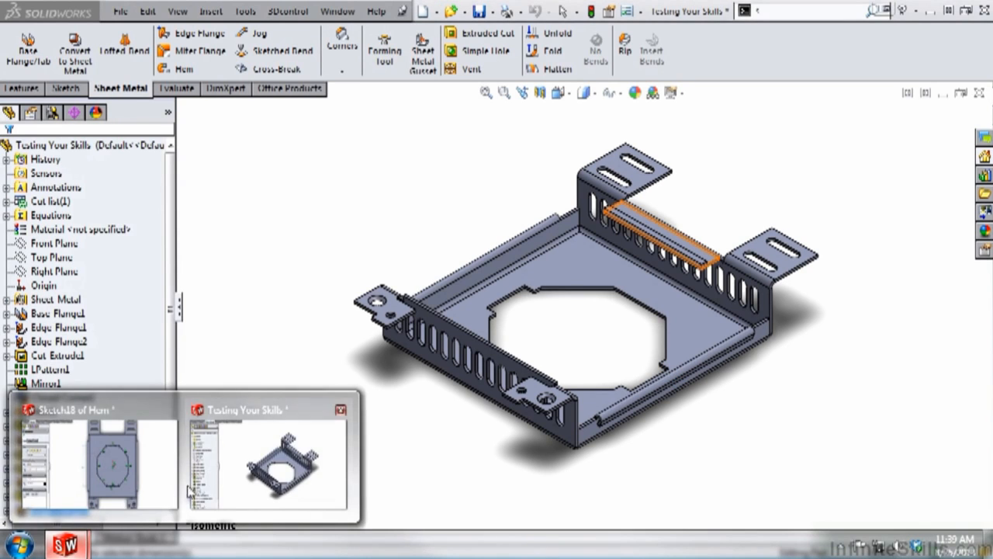
left_click(97, 497)
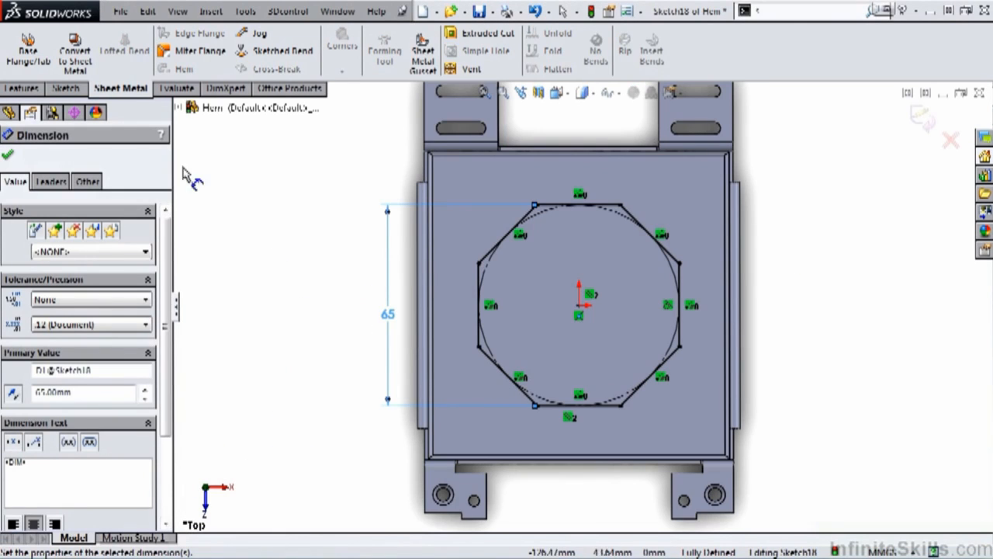
Sketch a center rectangle about 79 by 16 mm at the origin, extending past both vertical sides of the octagon
left_click(66, 87)
left_click(97, 51)
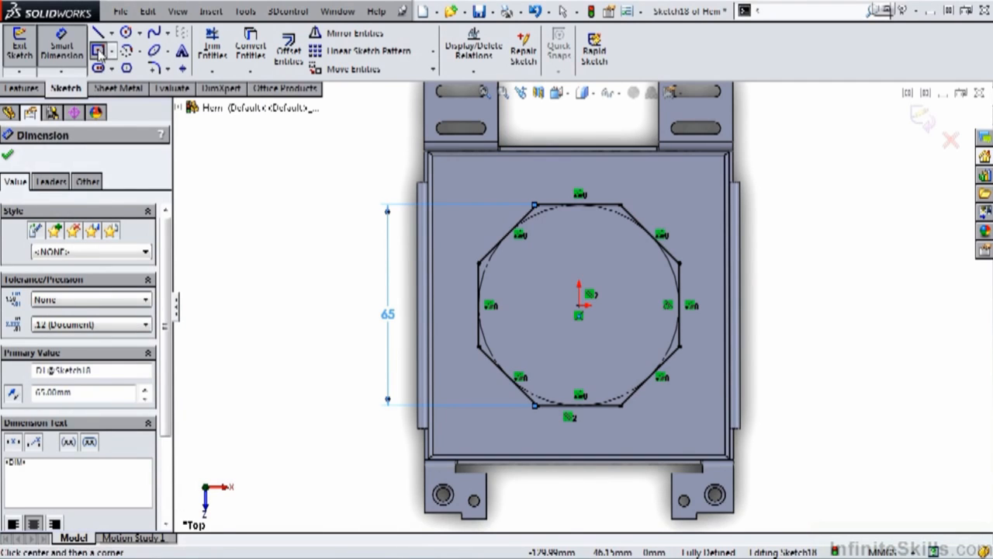
left_click(579, 305)
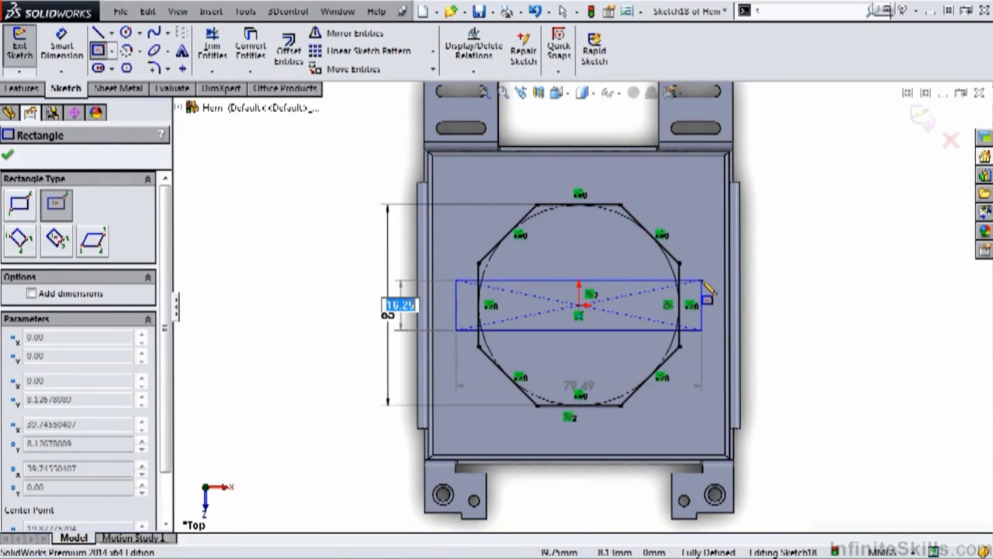
left_click(702, 281)
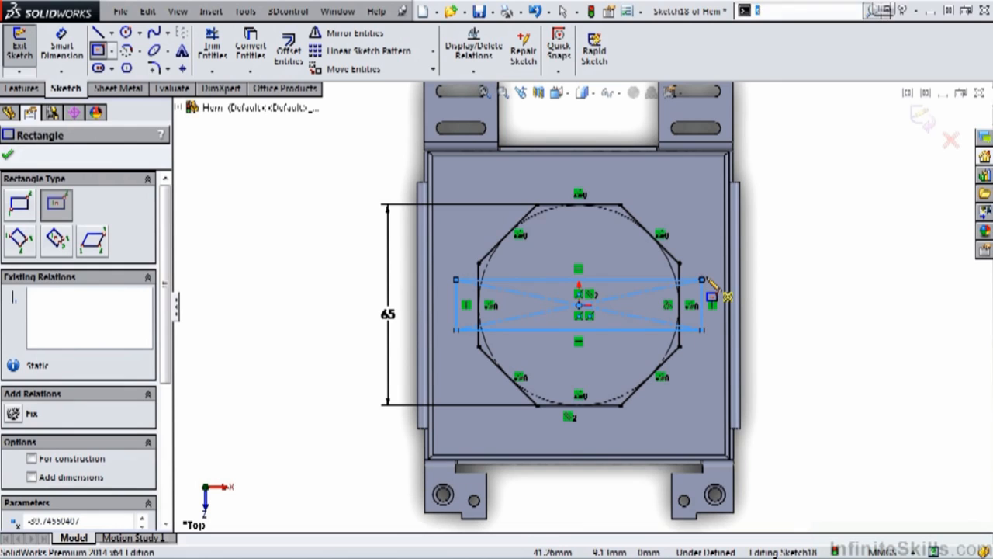
Dimension the center rectangle to 75 mm wide and 20 mm high
key("s")
left_click(751, 293)
left_click(618, 281)
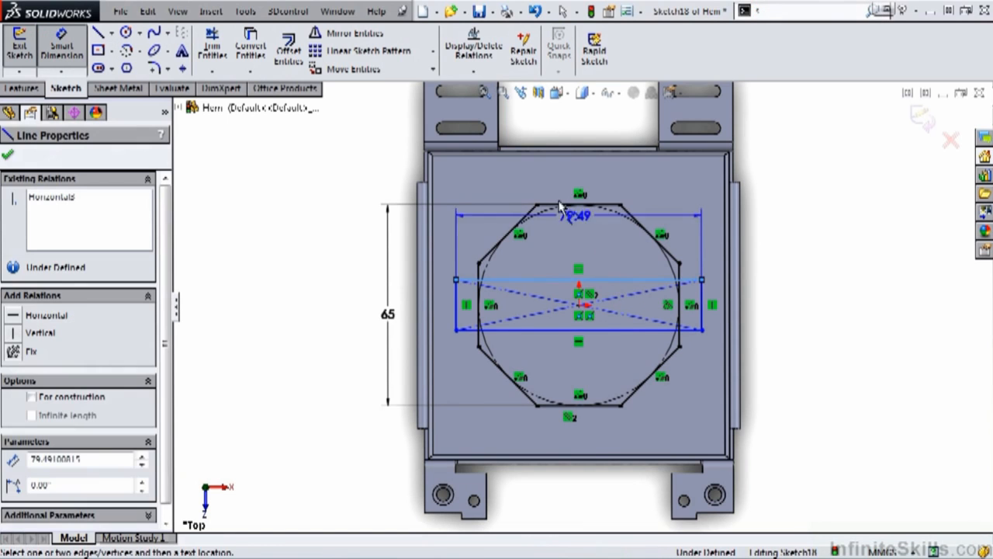
left_click(579, 173)
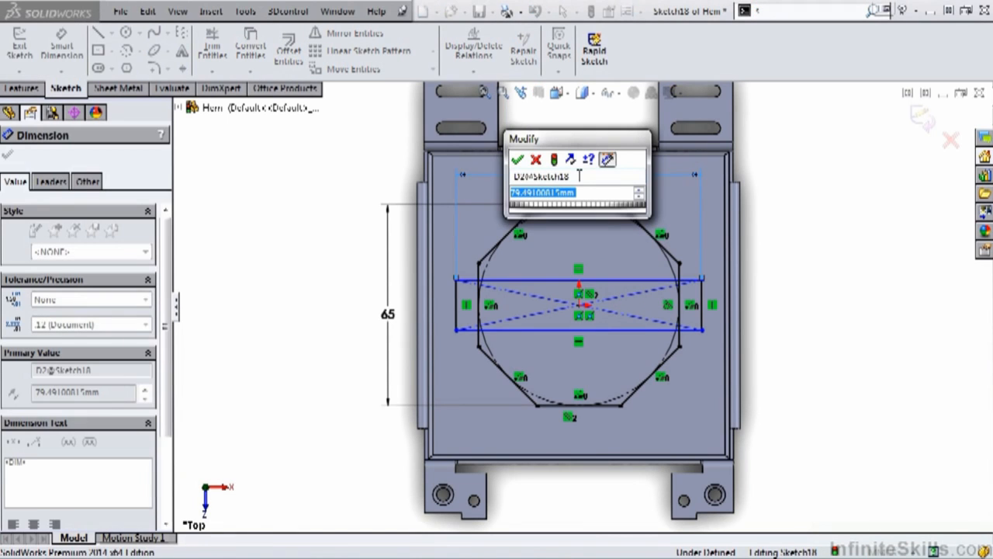
type("75")
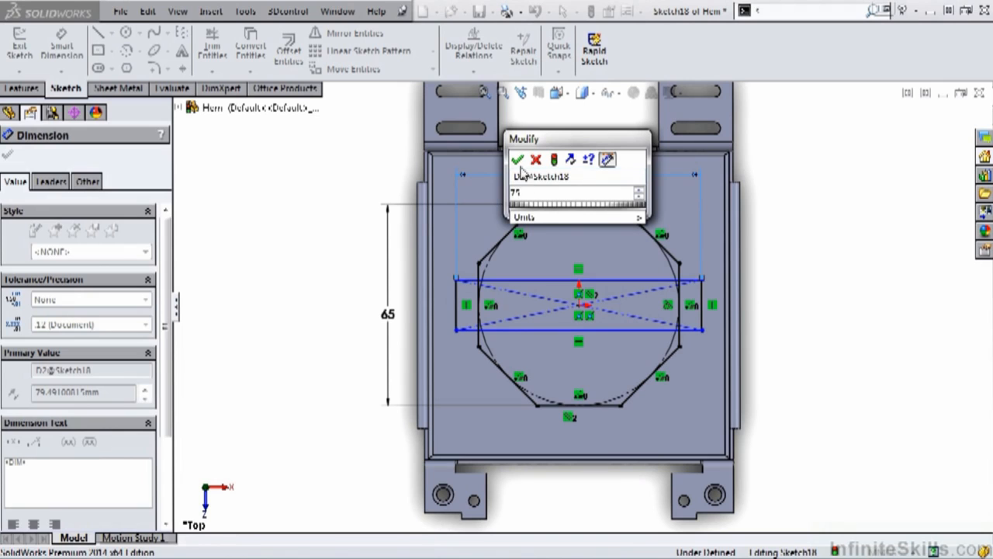
left_click(517, 159)
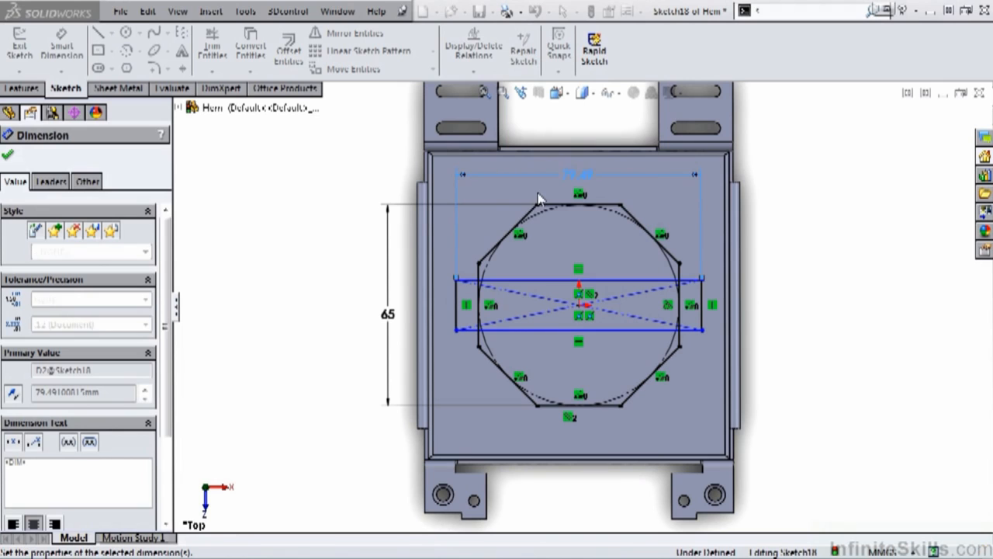
left_click(696, 328)
left_click(764, 314)
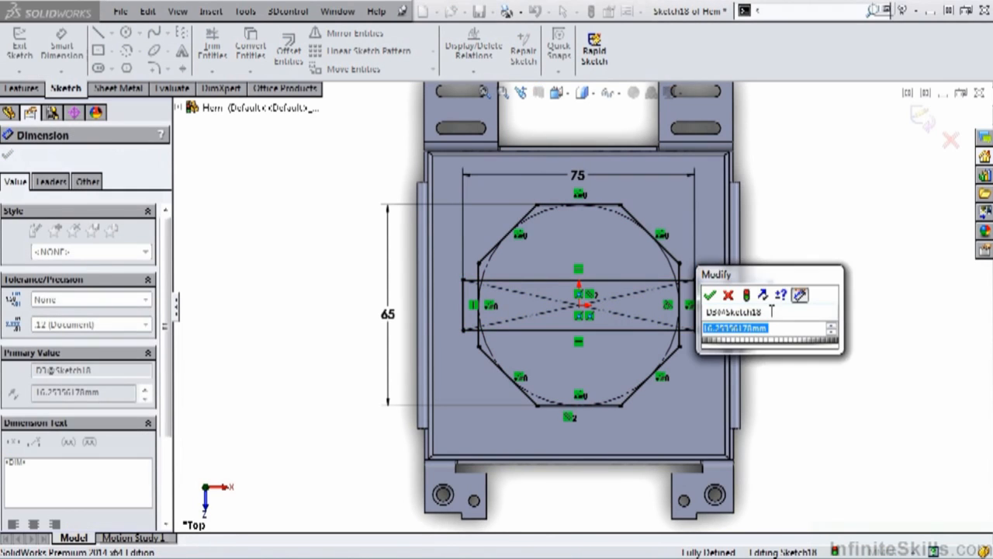
type("20")
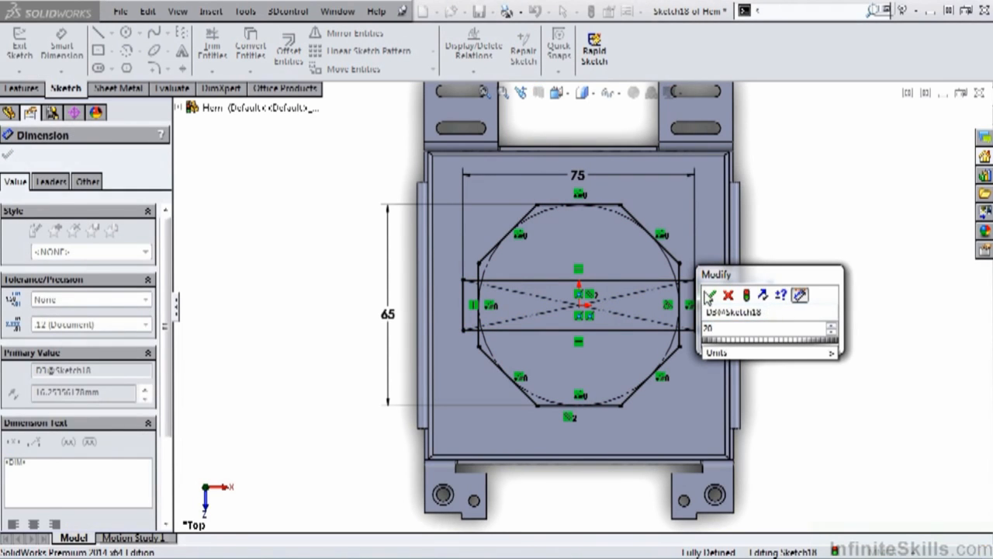
left_click(710, 295)
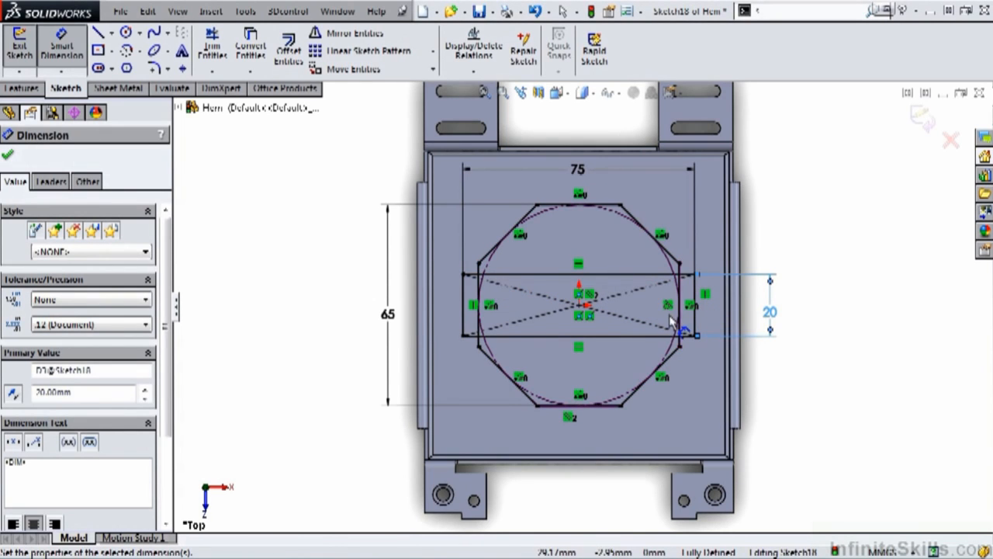
key("Escape")
Trim away the rectangle's two horizontal edges inside the octagon, using the octagon's vertical sides as boundaries
key("s")
left_click(712, 398)
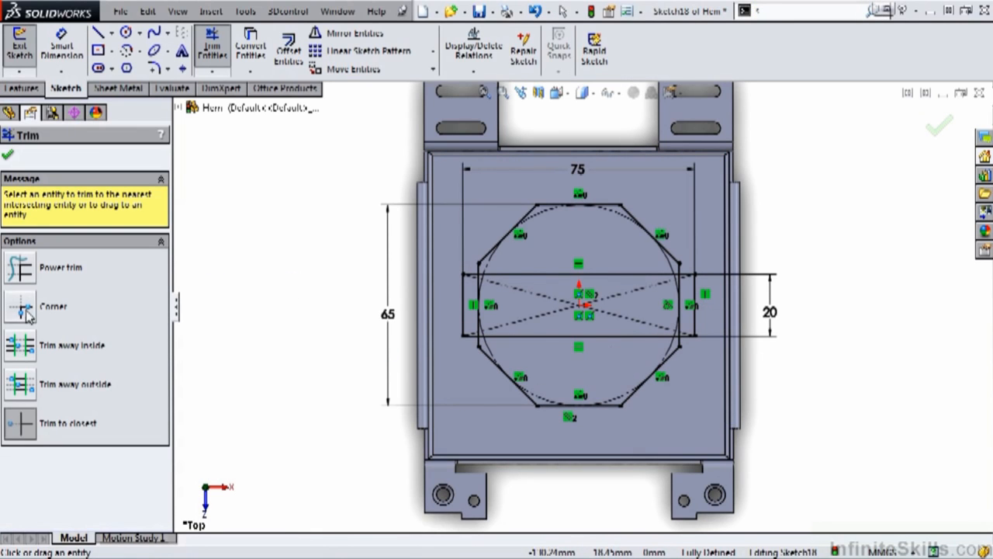
left_click(21, 347)
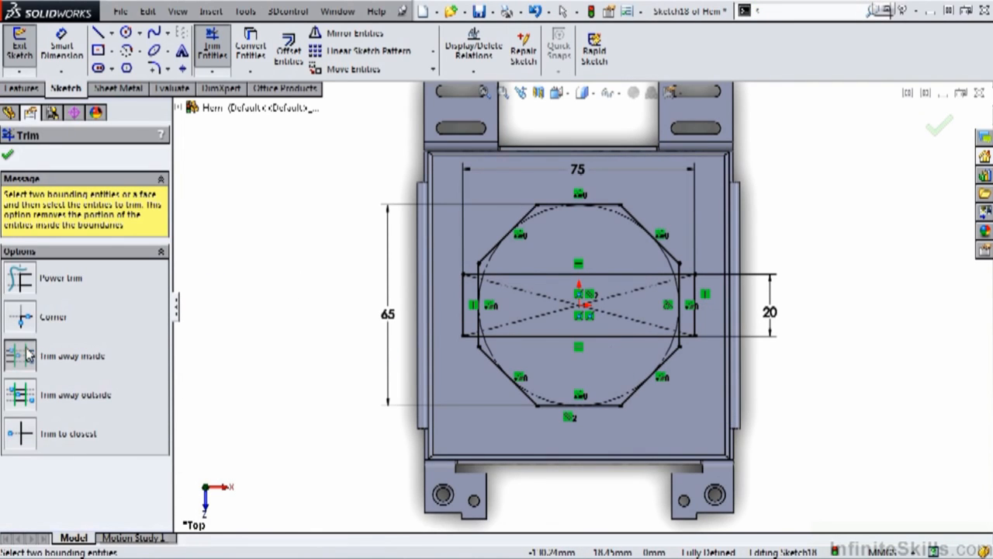
left_click(481, 331)
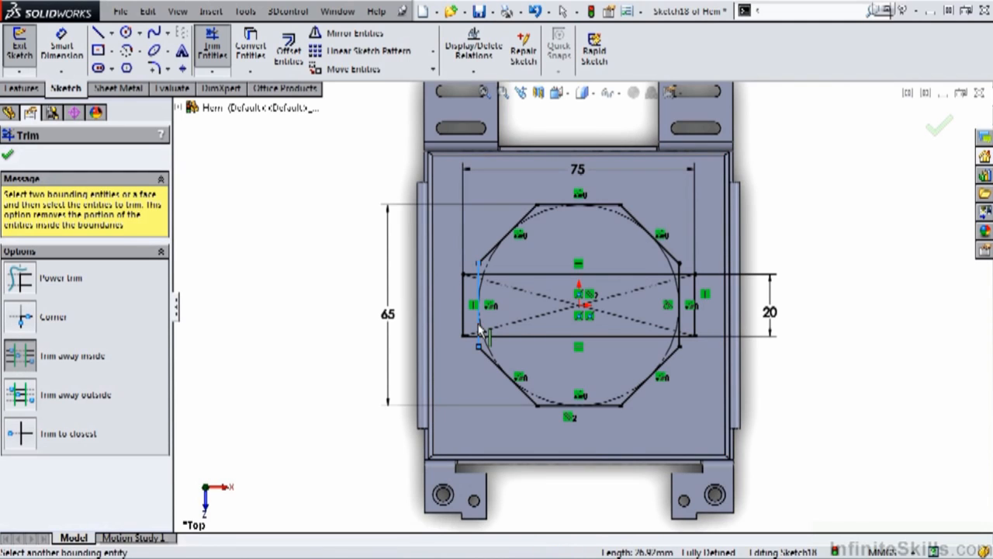
left_click(681, 326)
left_click(637, 277)
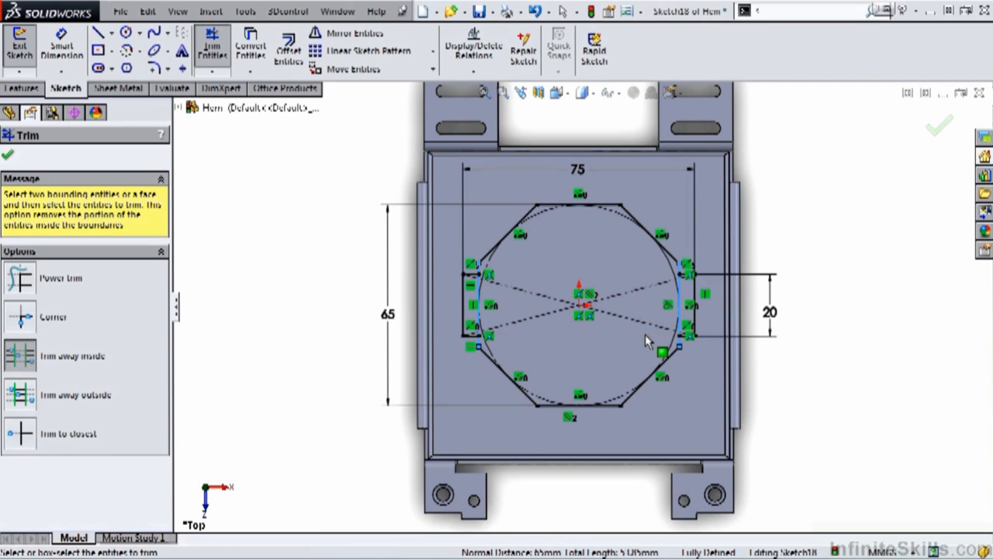
left_click(644, 336)
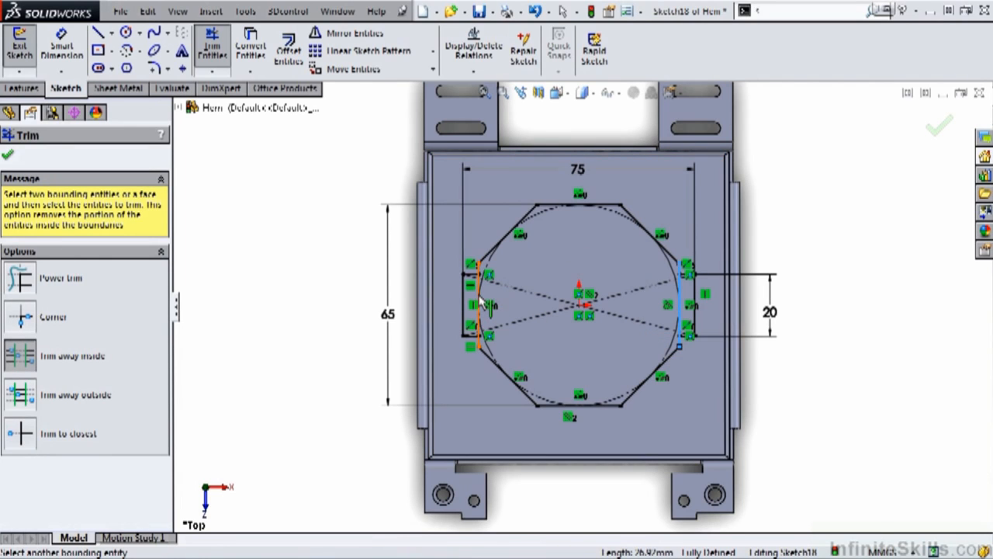
Trim to closest the octagon's left vertical side between the notch's two horizontal edges, leaving the left notch open to the interior
scroll(480, 301, "down", 5)
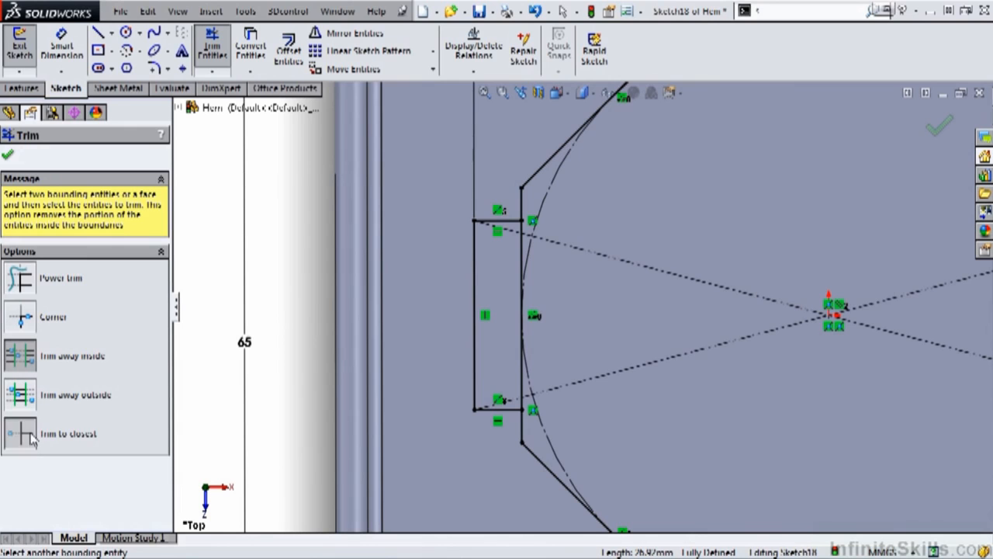
left_click(31, 439)
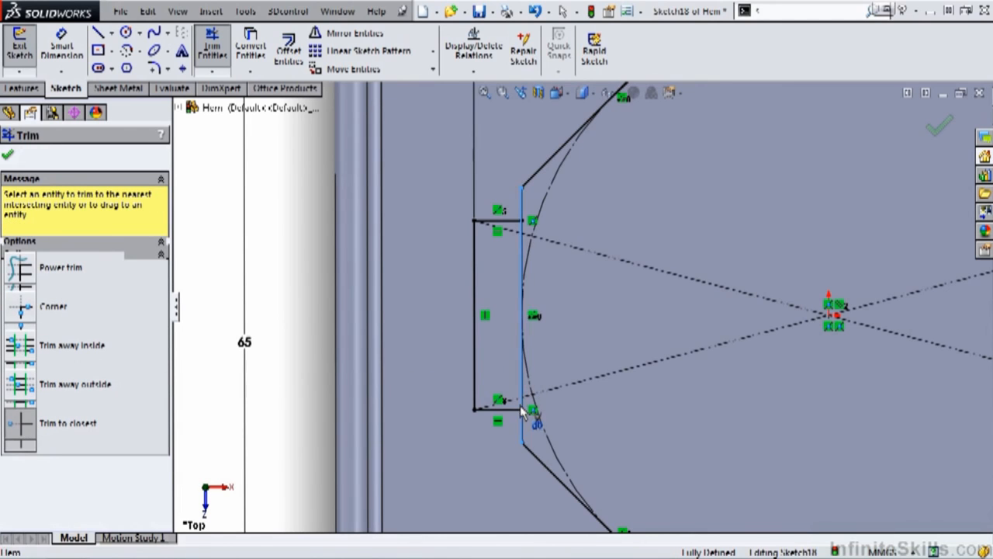
left_click(523, 384)
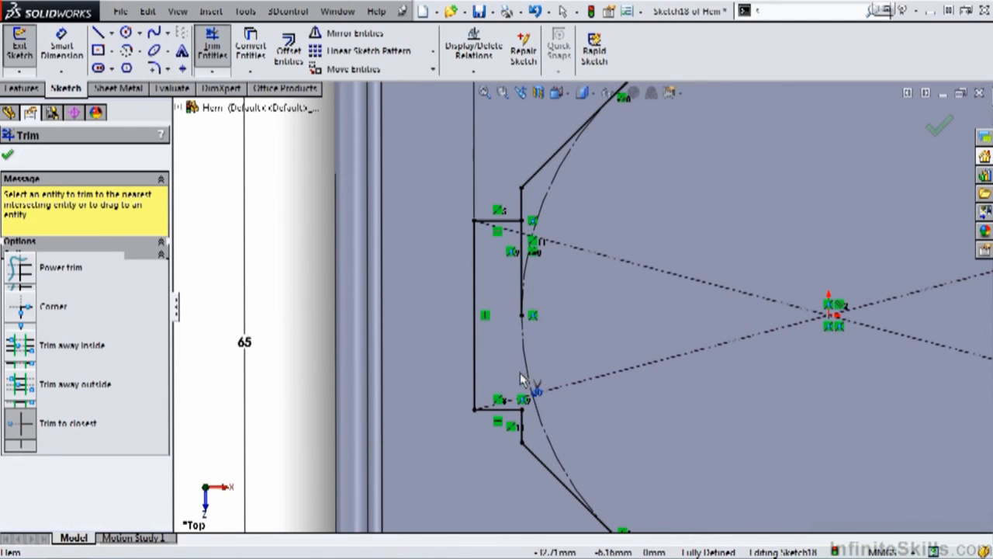
left_click(523, 267)
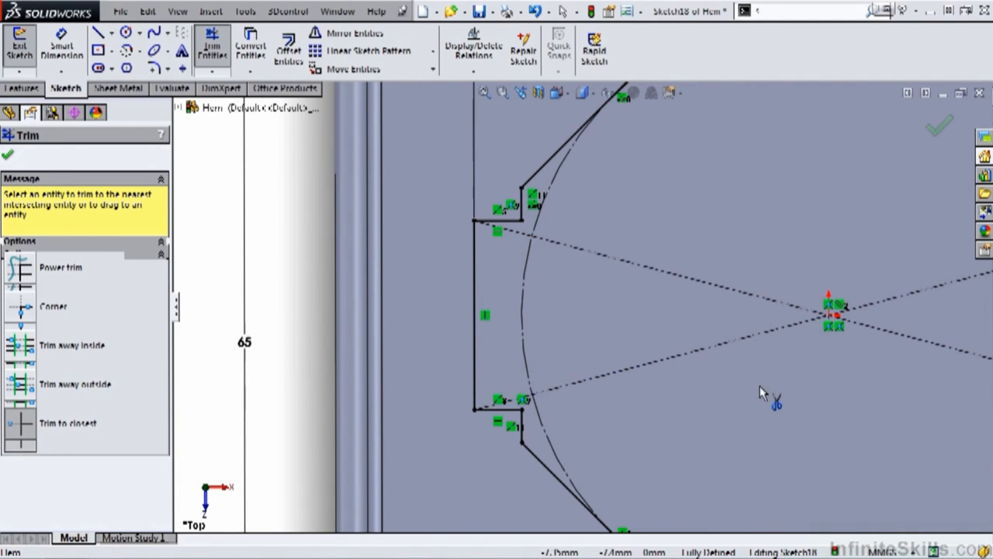
Trim away the octagon's right vertical side between the horizontal edges of the right notch, and finish trimming
scroll(748, 357, "up", 4)
scroll(834, 315, "down", 4)
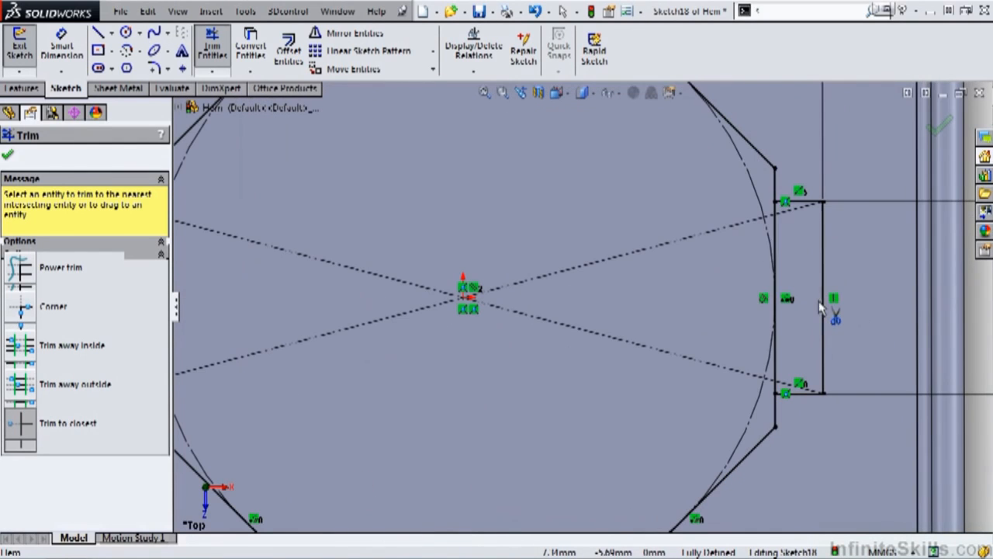
left_click(775, 208)
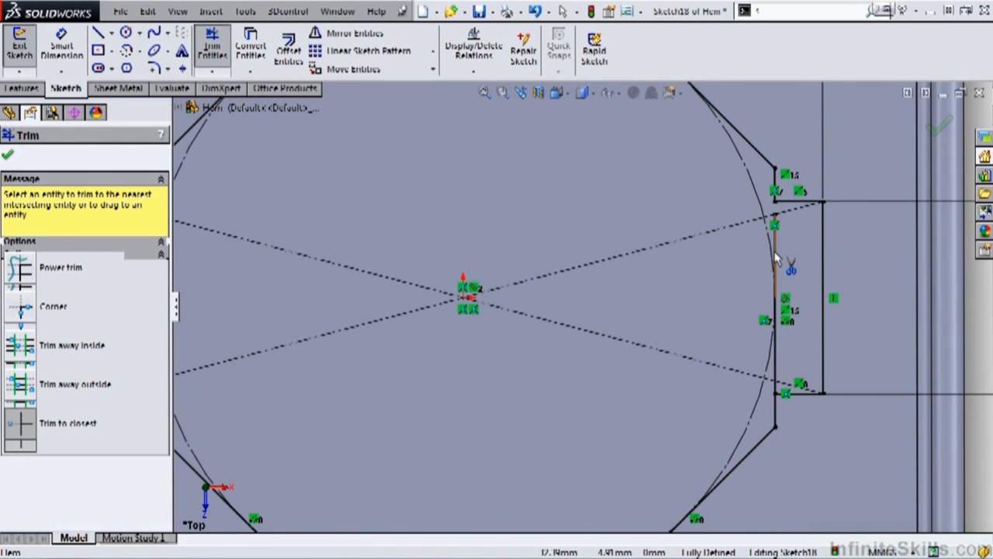
left_click(775, 260)
left_click(774, 341)
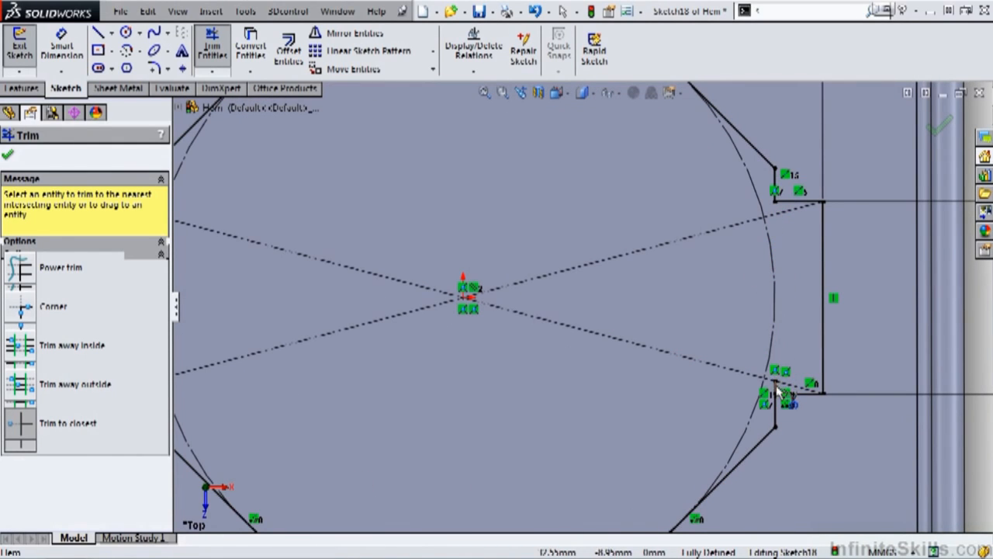
key("f")
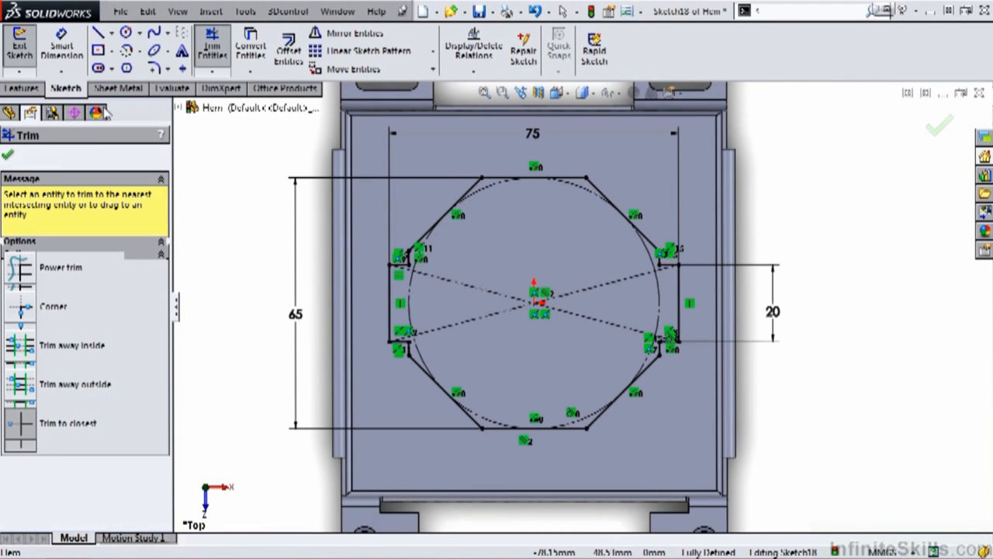
left_click(8, 155)
Cut the notched octagonal profile through the tray floor as a blind normal cut linked to the sheet thickness
left_click(920, 118)
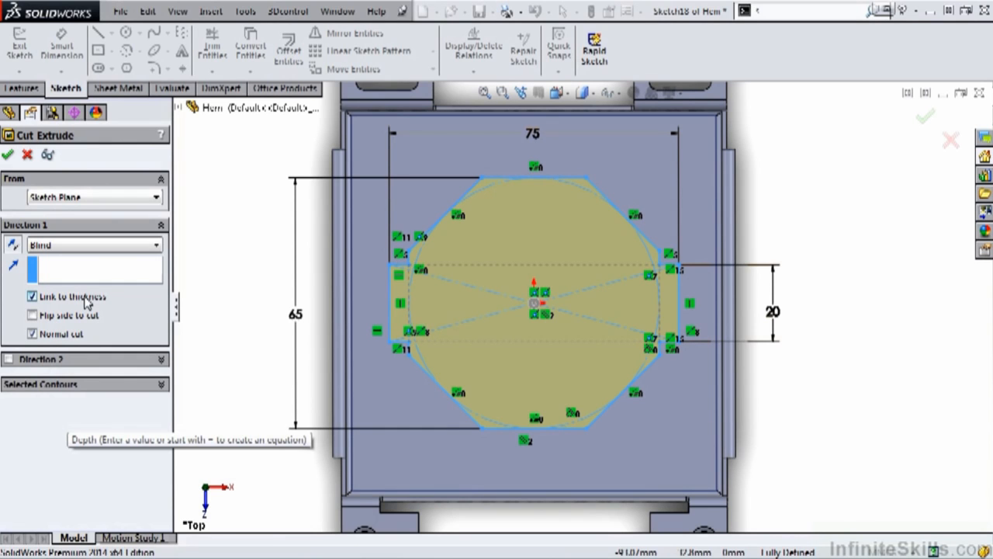
left_click(8, 155)
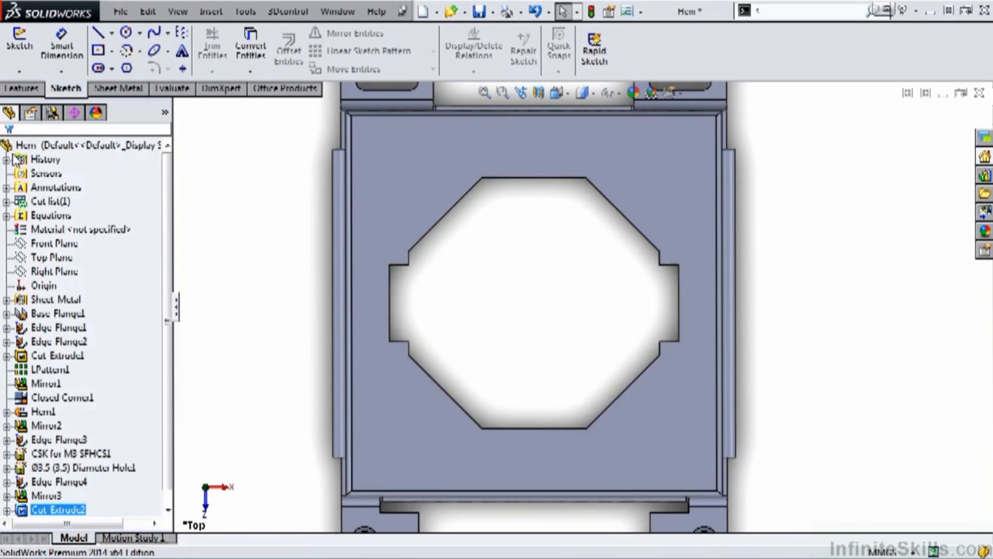
key("ctrl+7")
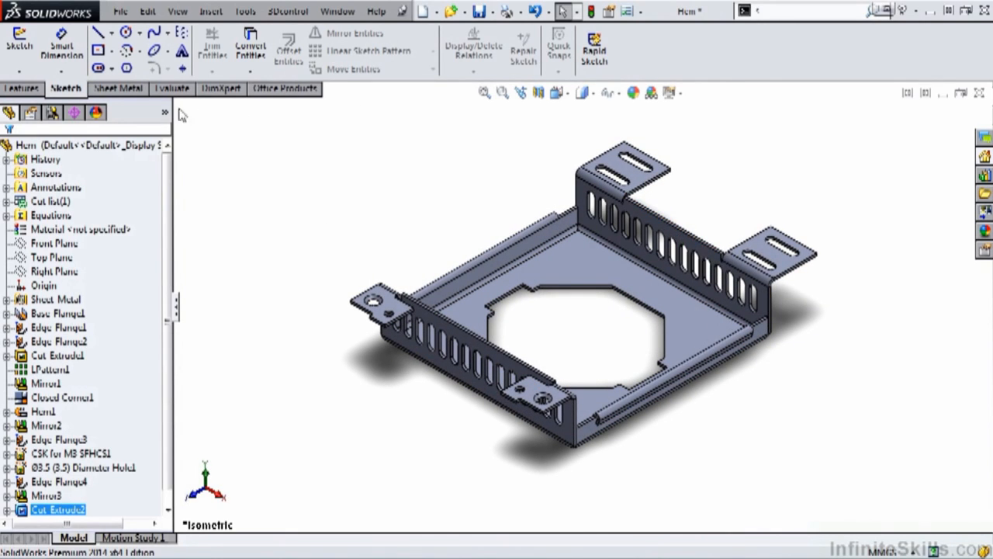
Examine the flange between the two slotted tabs in the Testing Your Skills part, and return to the Hem part
left_click(137, 87)
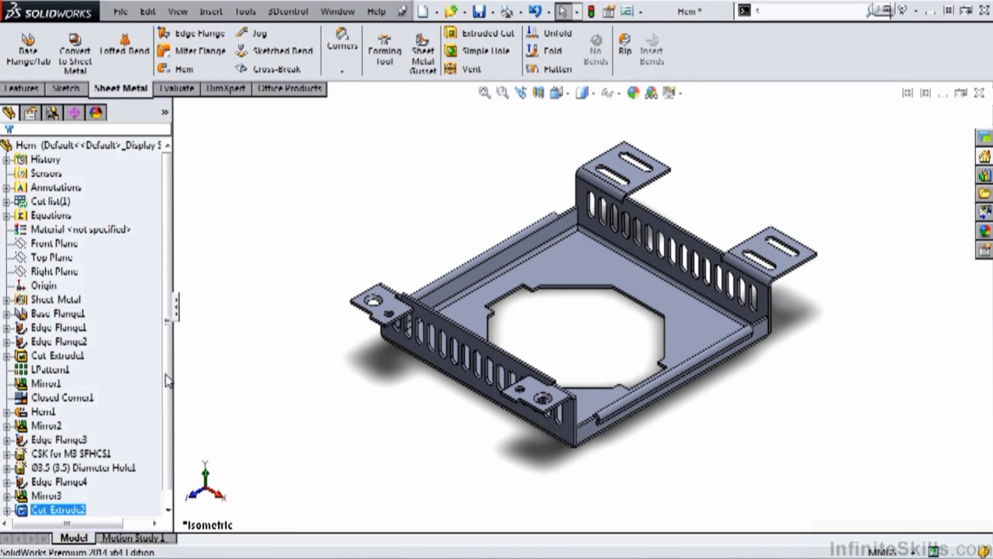
mouse_move(68, 548)
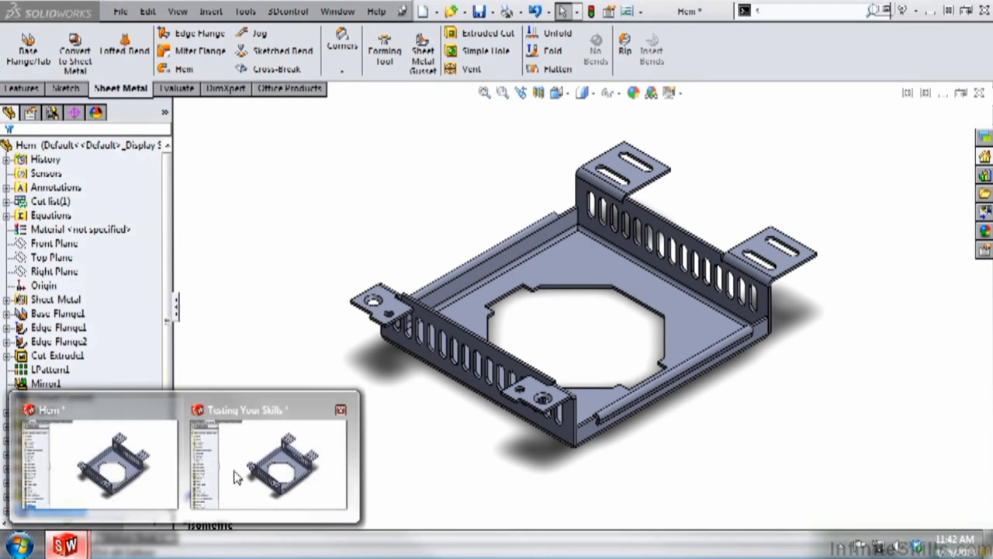
left_click(267, 458)
scroll(644, 264, "down", 5)
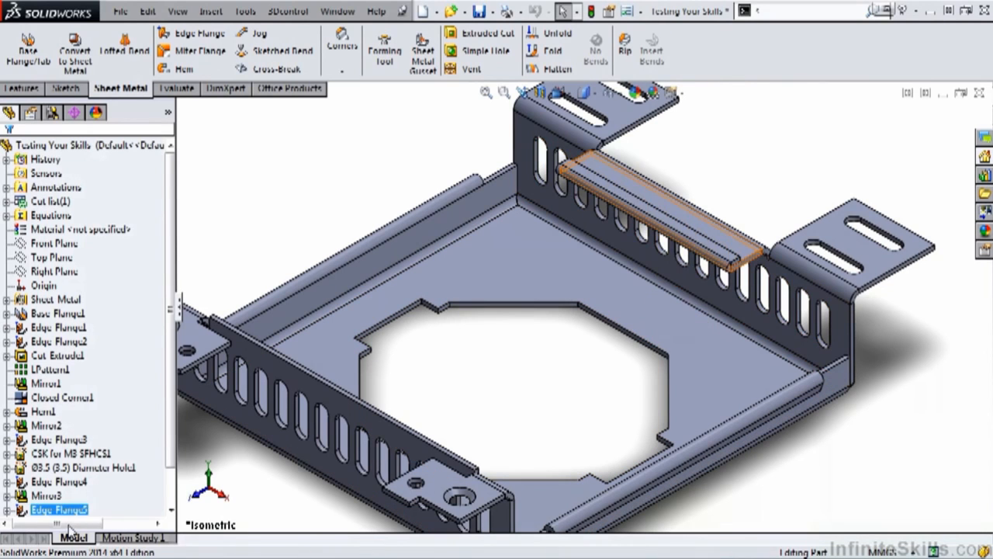
mouse_move(66, 545)
left_click(116, 465)
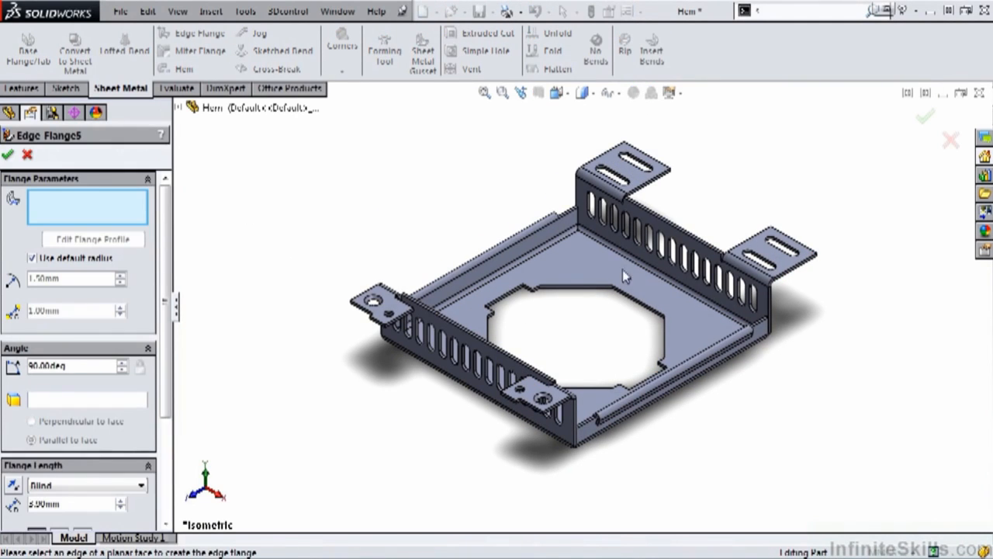
Add a 12 mm edge flange at 90 degrees, positioned Material Outside, along the wall's upper edge between the two slotted tabs
left_click(668, 225)
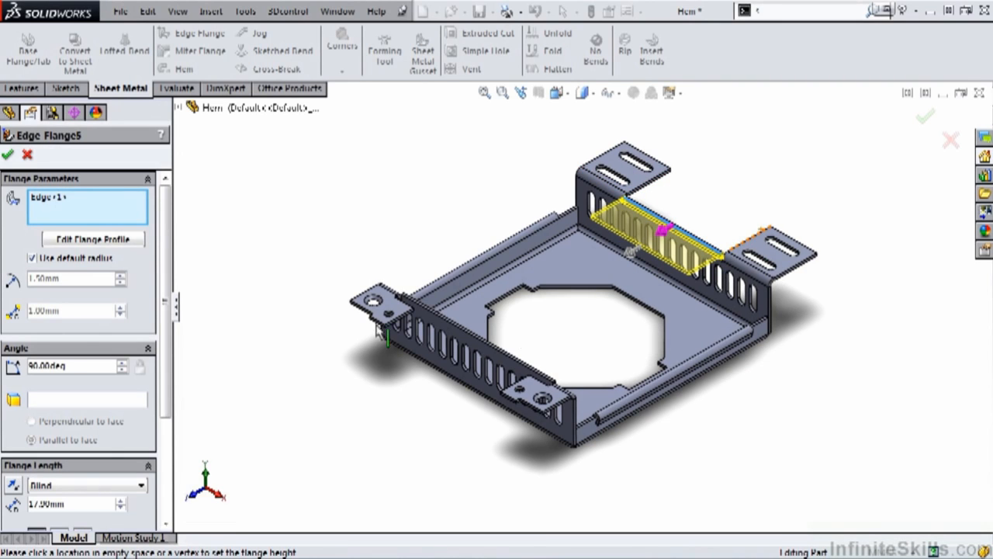
scroll(167, 233, "down", 1)
scroll(167, 232, "down", 5)
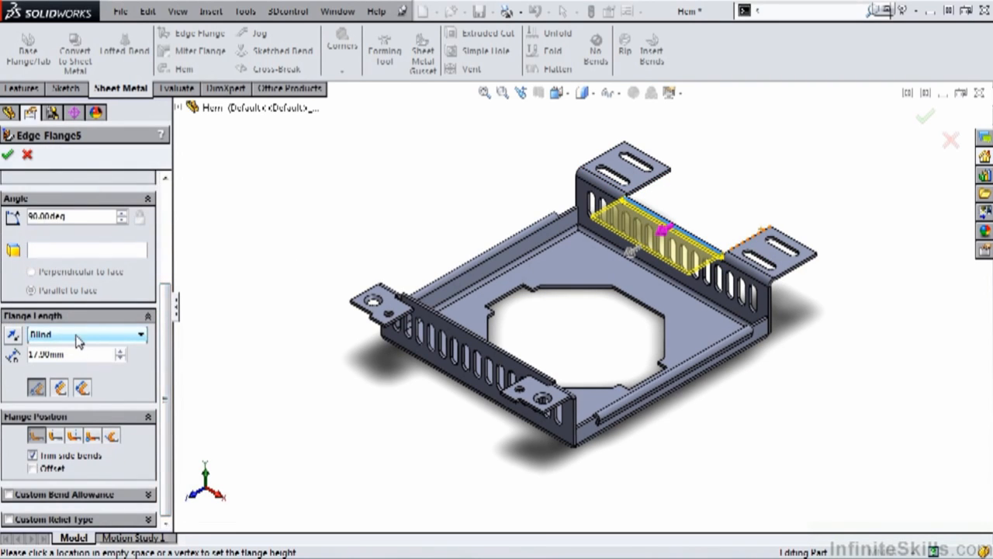
double_click(71, 353)
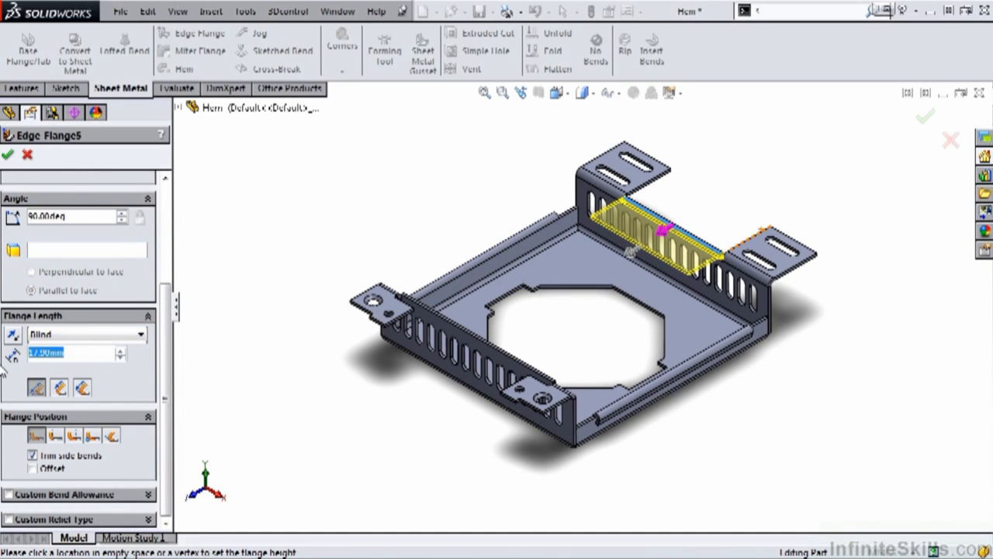
type("12")
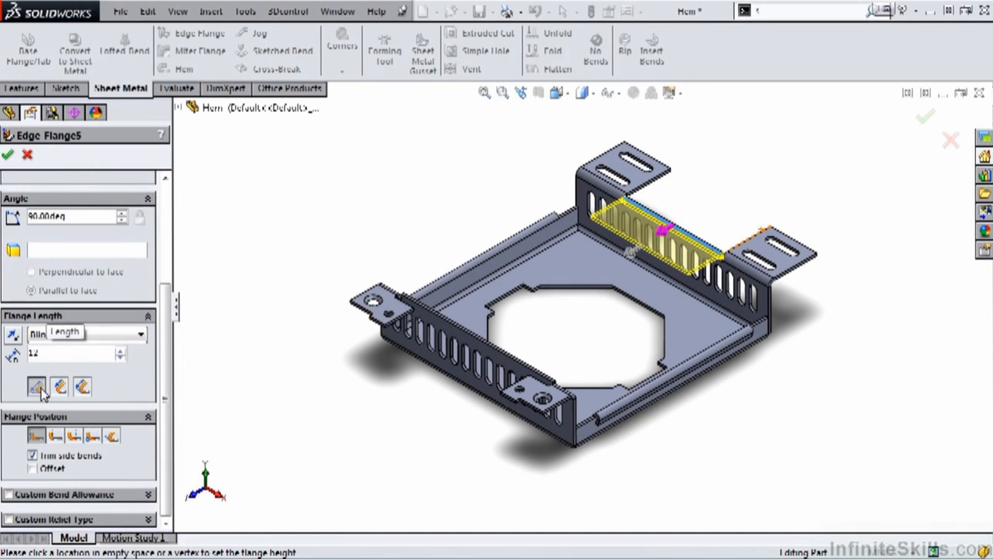
left_click(56, 436)
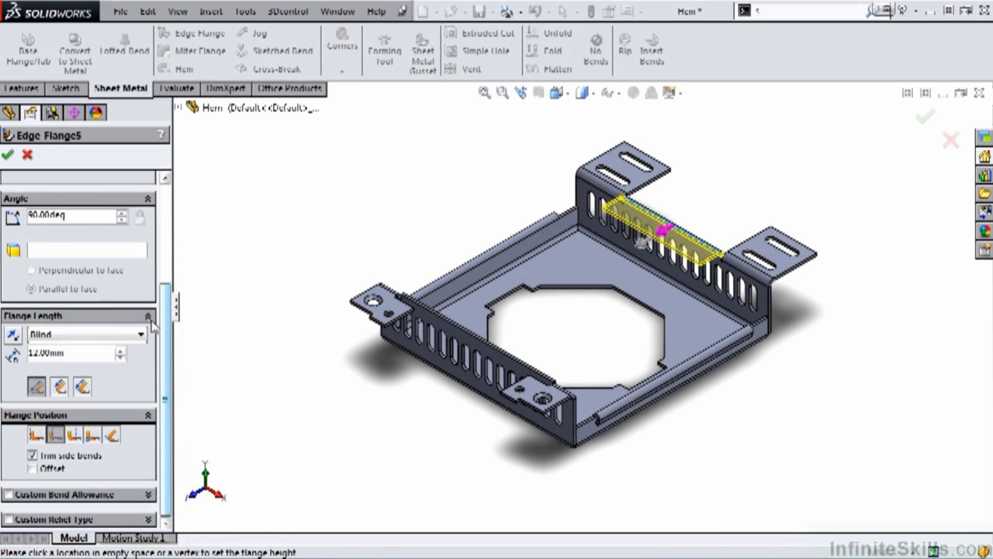
left_click(9, 156)
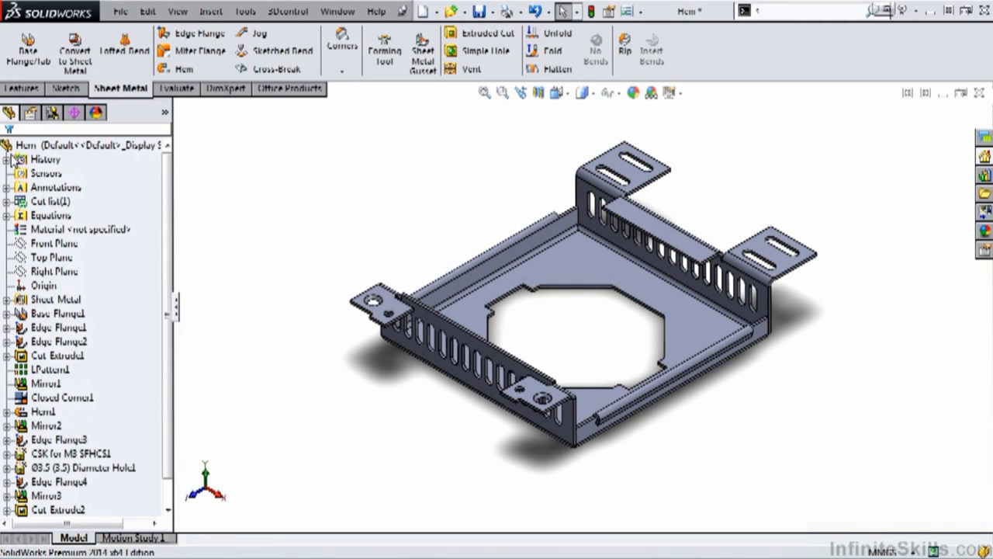
Add a closed hem 4 mm long with Bend Outside on the free edge of the 12 mm flange
left_click(180, 70)
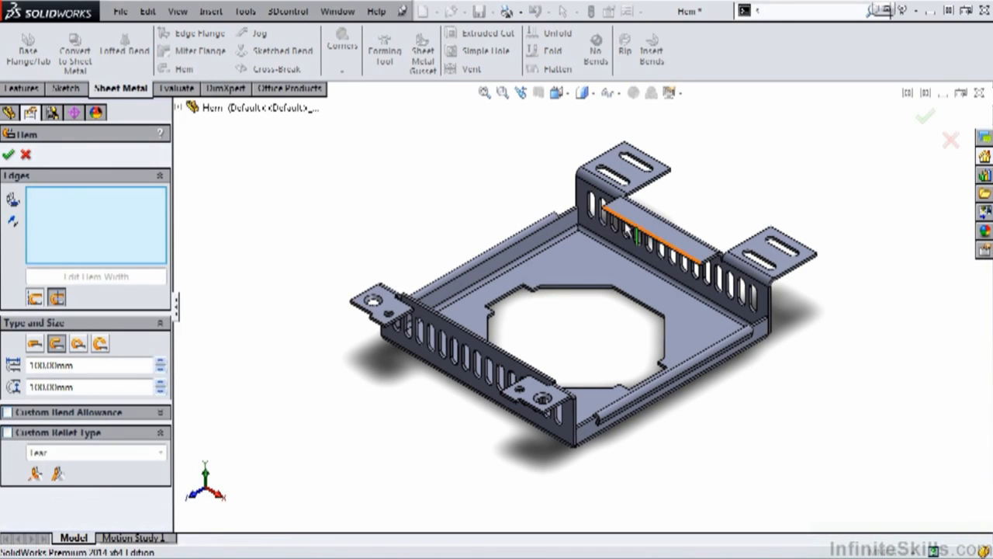
left_click(641, 231)
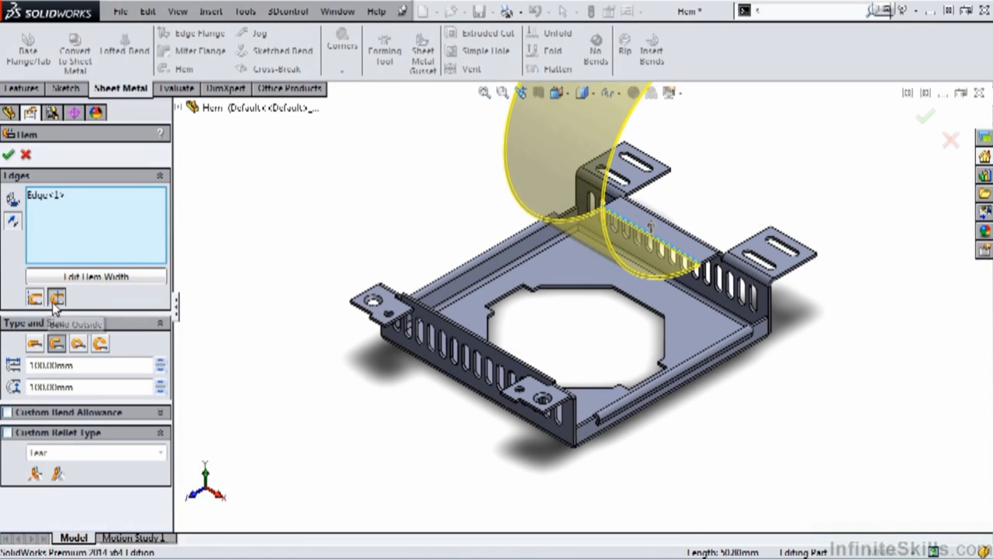
left_click(35, 344)
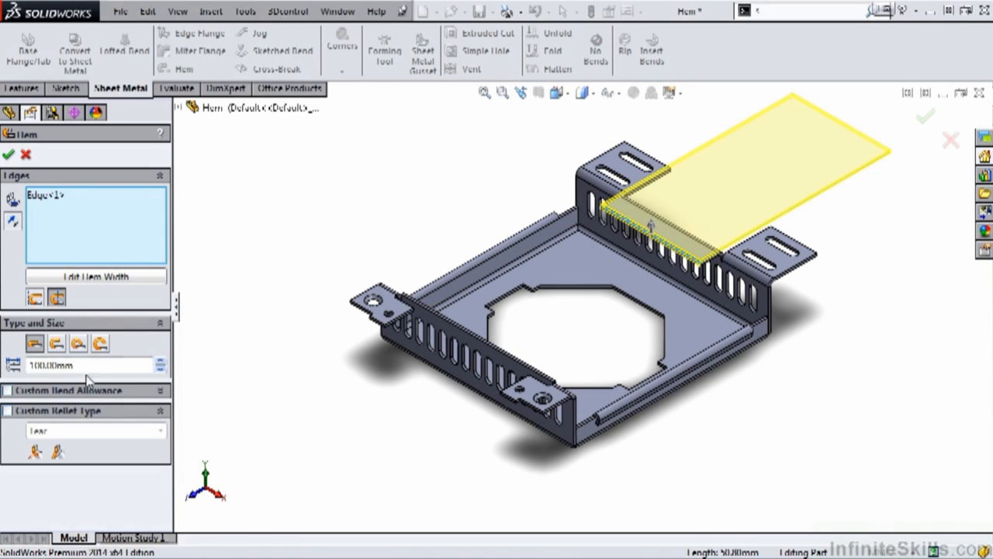
left_click_drag(87, 366, 14, 368)
type("10")
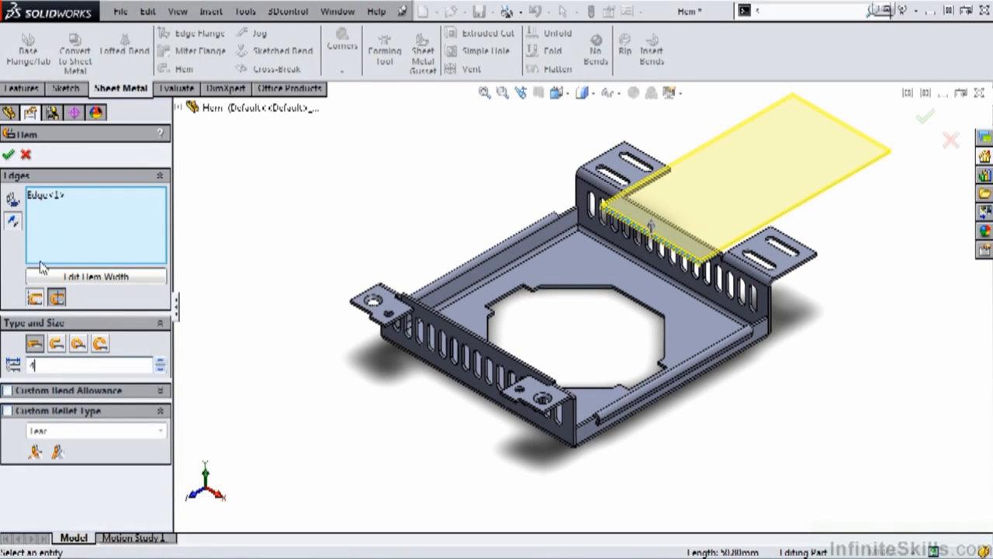
left_click(7, 154)
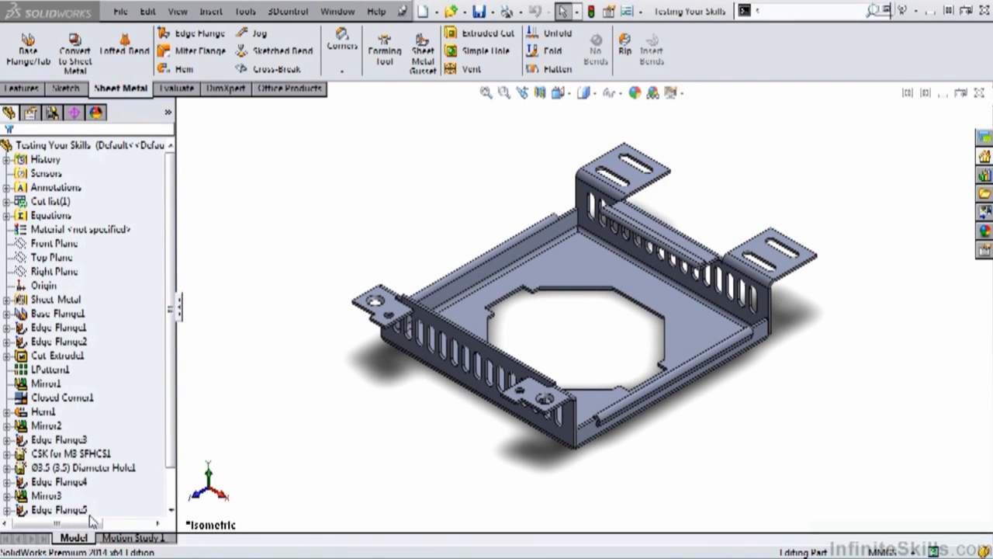
Examine the upturned slotted tabs in the Sketched Bend part, and return to the Testing Your Skills part
mouse_move(65, 545)
left_click(238, 470)
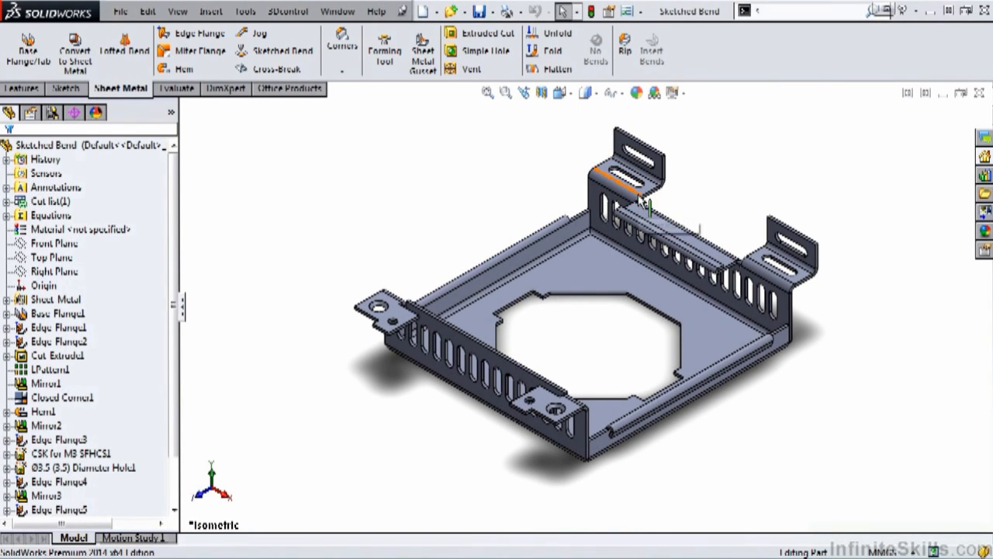
mouse_move(66, 547)
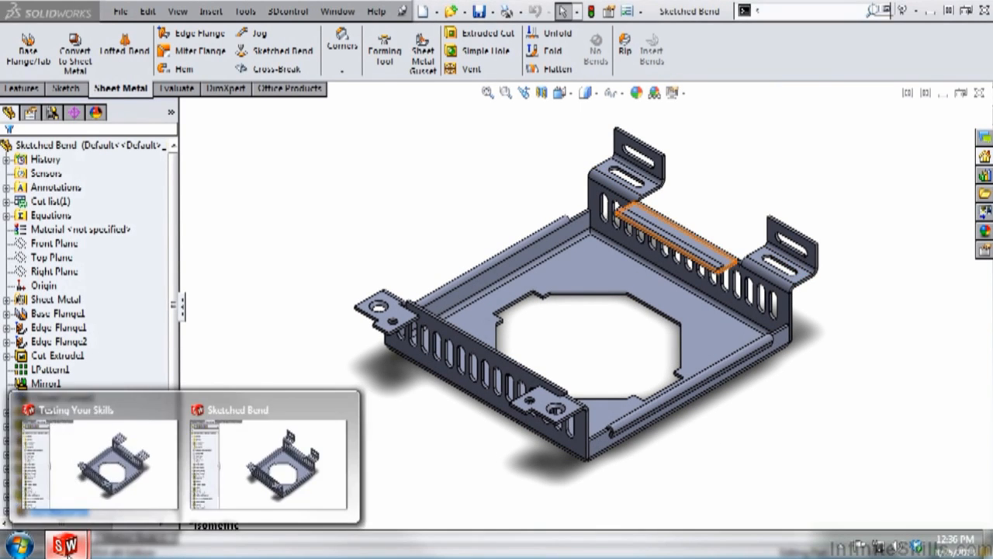
left_click(76, 514)
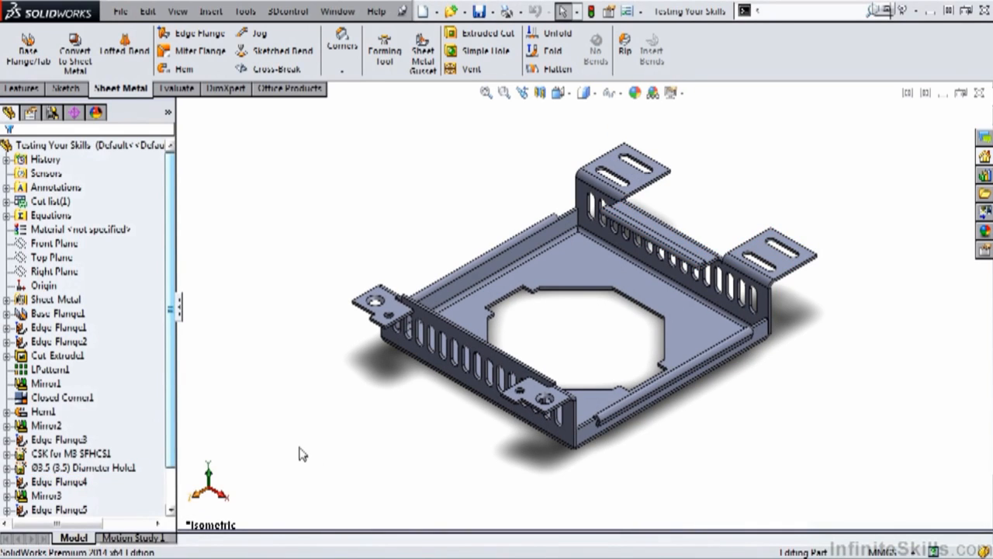
Start a Sketched Bend on the slotted tab's top face and sketch a horizontal bend line across both tabs between their slots
left_click(276, 52)
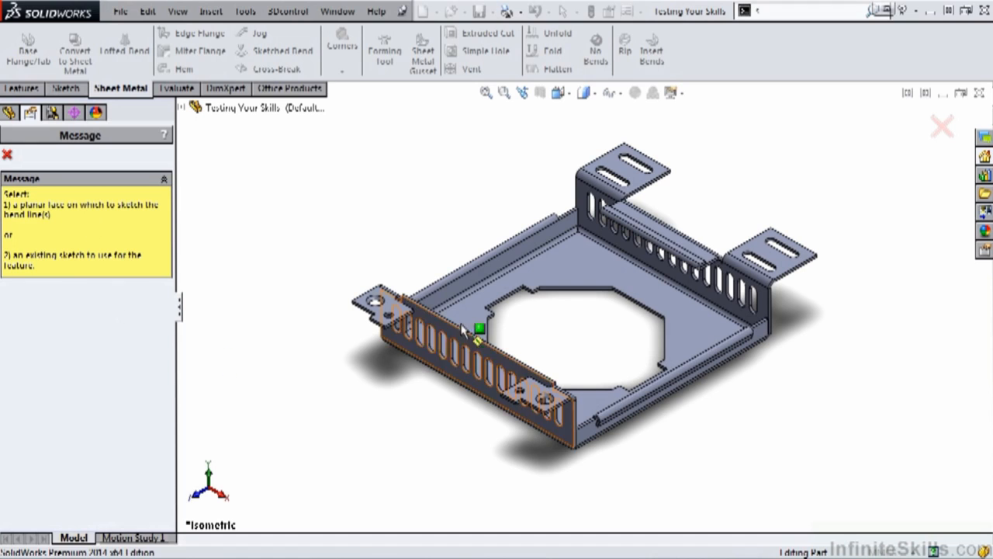
left_click(764, 259)
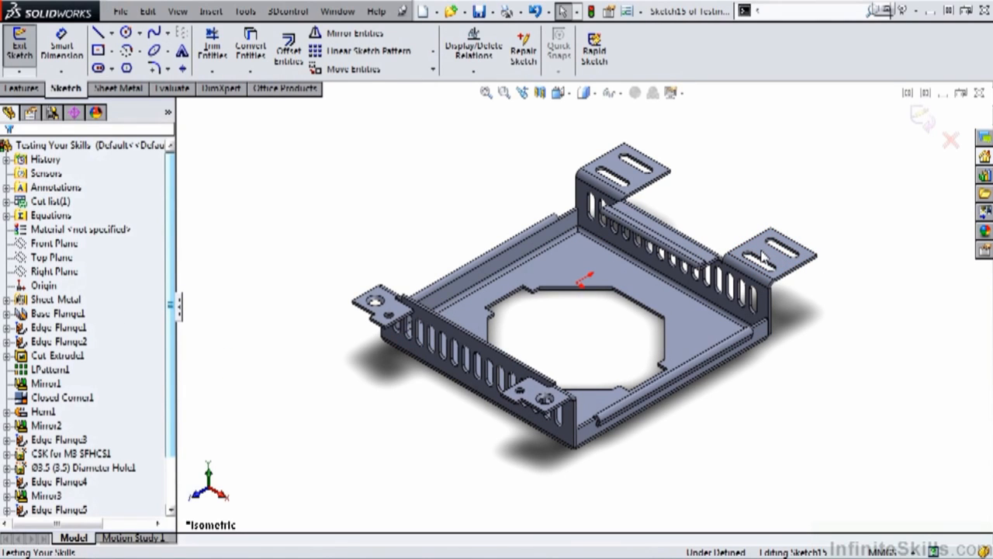
left_click(98, 34)
scroll(765, 225, "down", 3)
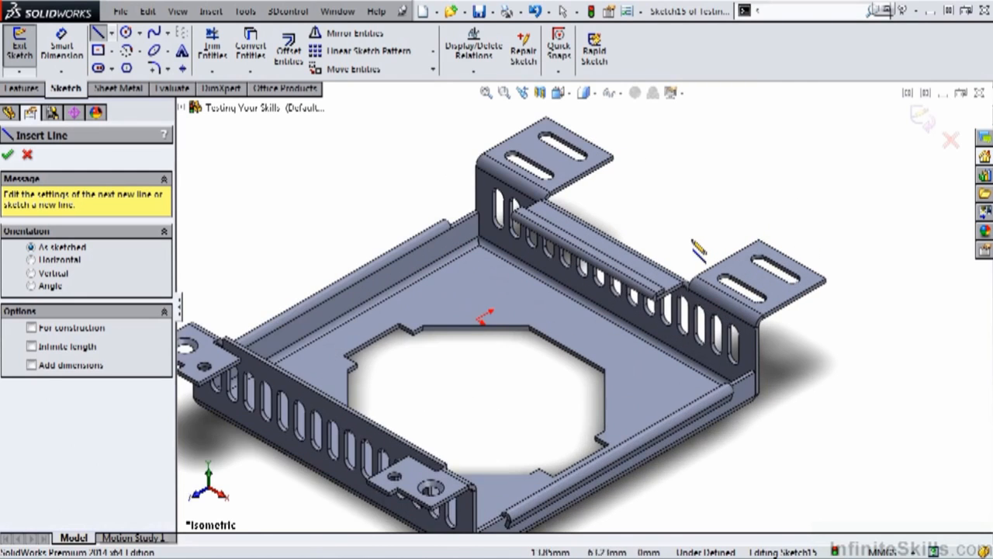
scroll(698, 250, "down", 3)
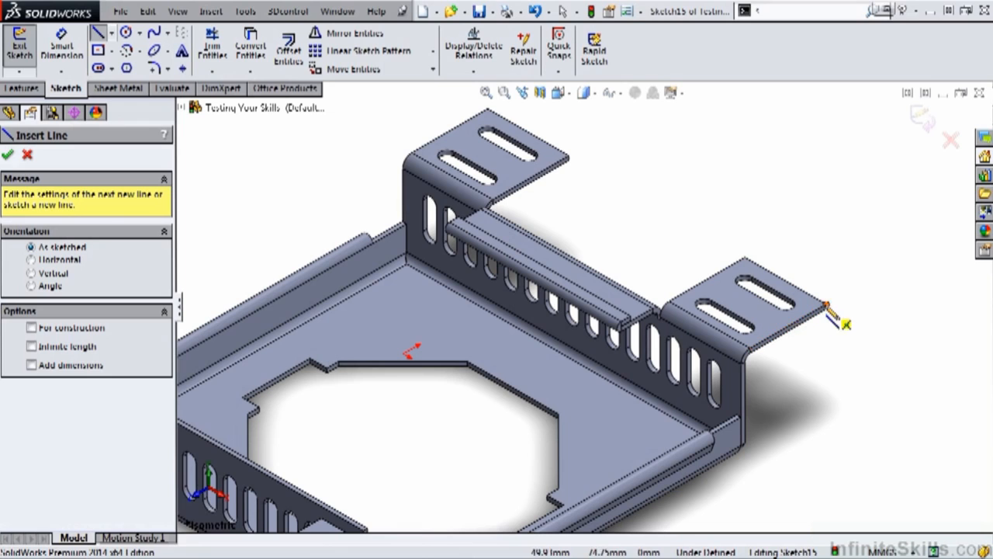
left_click(787, 327)
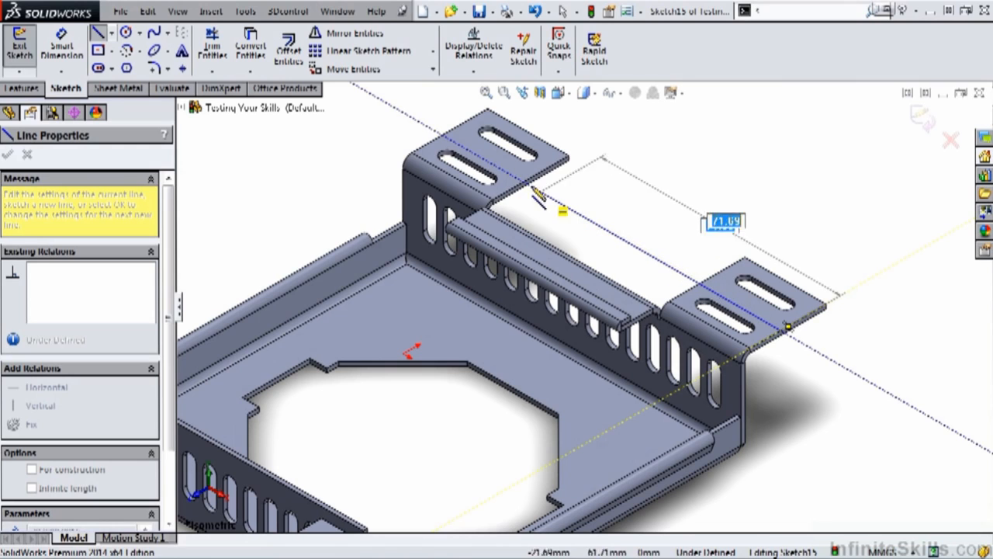
left_click(449, 126)
key("Escape")
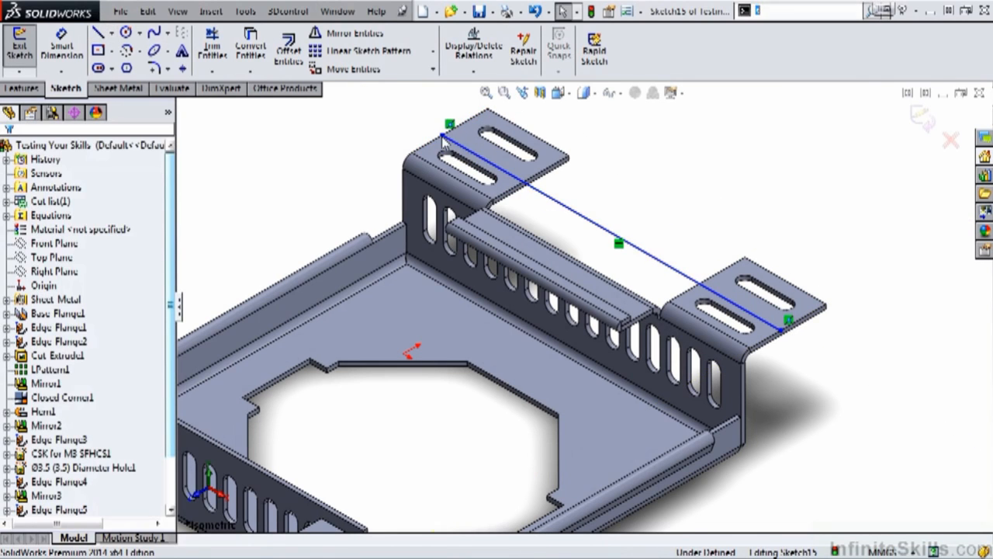
Dimension the bend line 12 mm from the slotted tab's outer edge
key("s")
left_click(493, 146)
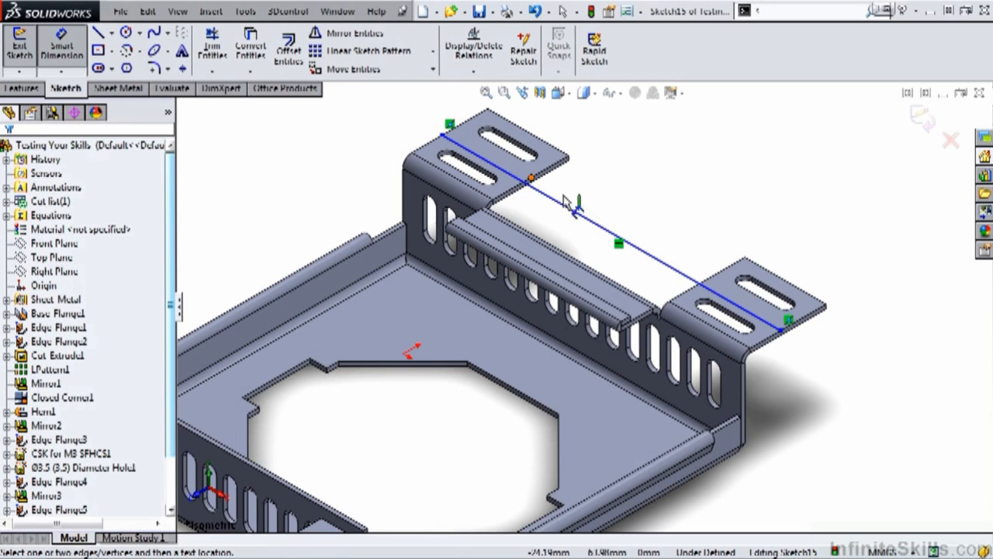
left_click(716, 281)
left_click(752, 264)
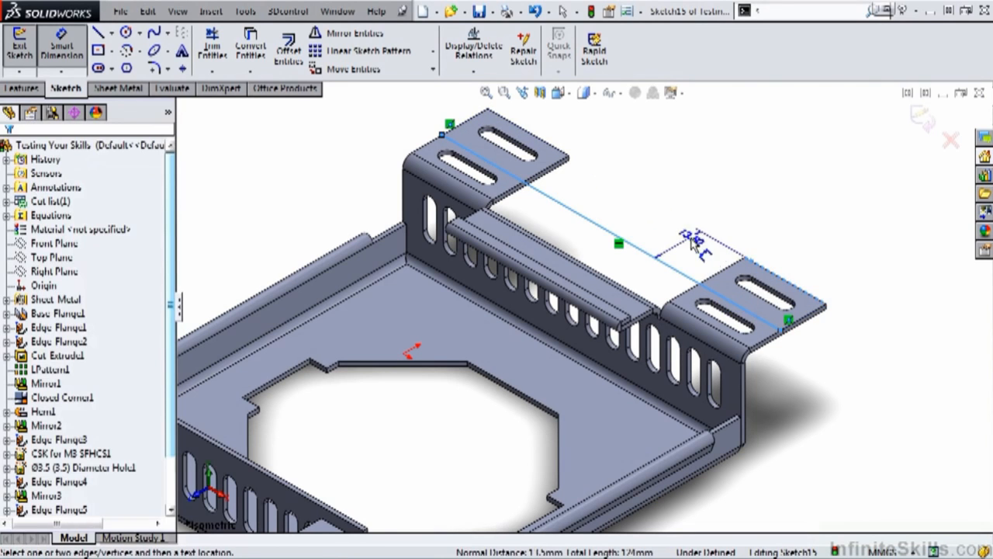
left_click(693, 252)
type("12")
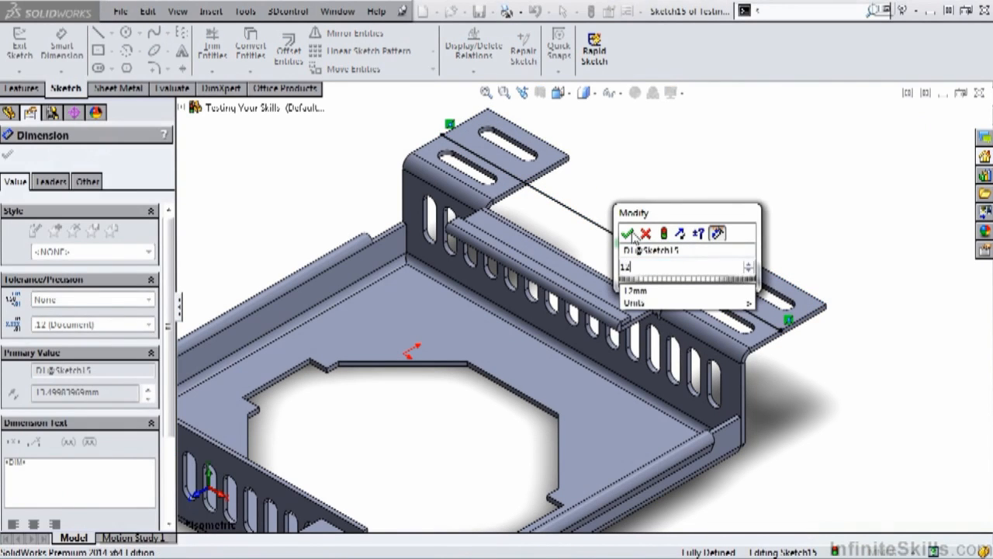
left_click(628, 233)
Finish the bend line sketch and bend the slotted tabs 90 degrees with the default radius, fixing the tab face between the line and the wall
scroll(796, 328, "down", 5)
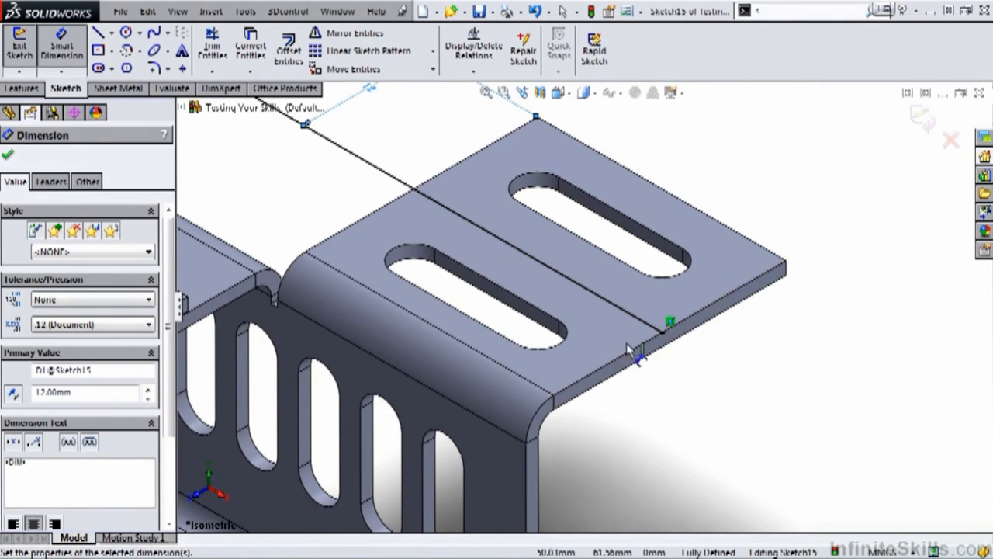
scroll(499, 293, "up", 3)
scroll(499, 293, "up", 2)
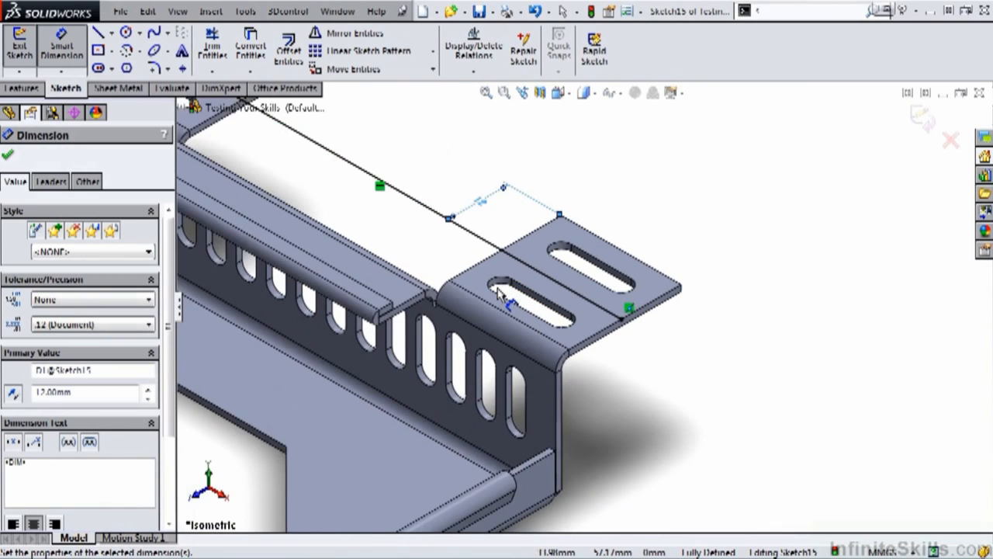
scroll(446, 227, "up", 3)
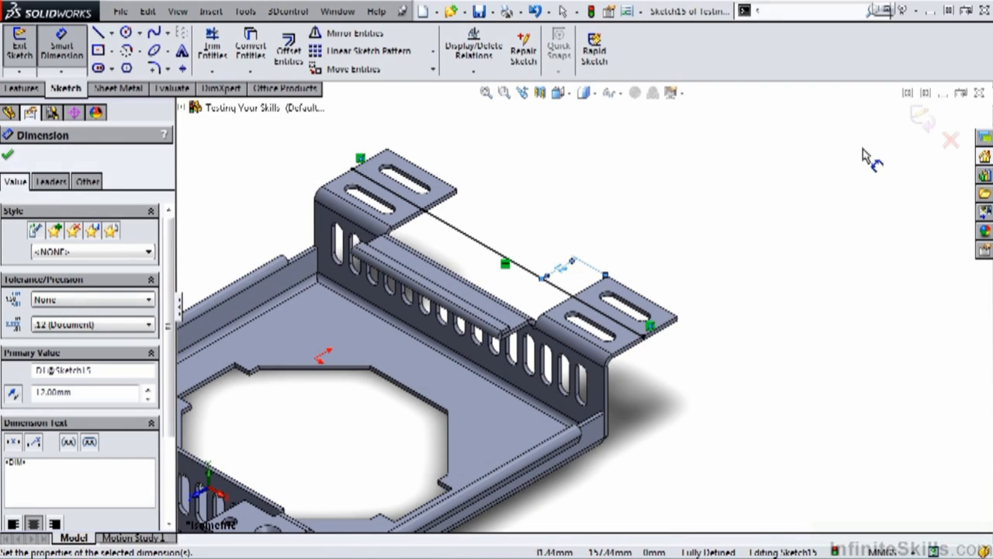
left_click(921, 125)
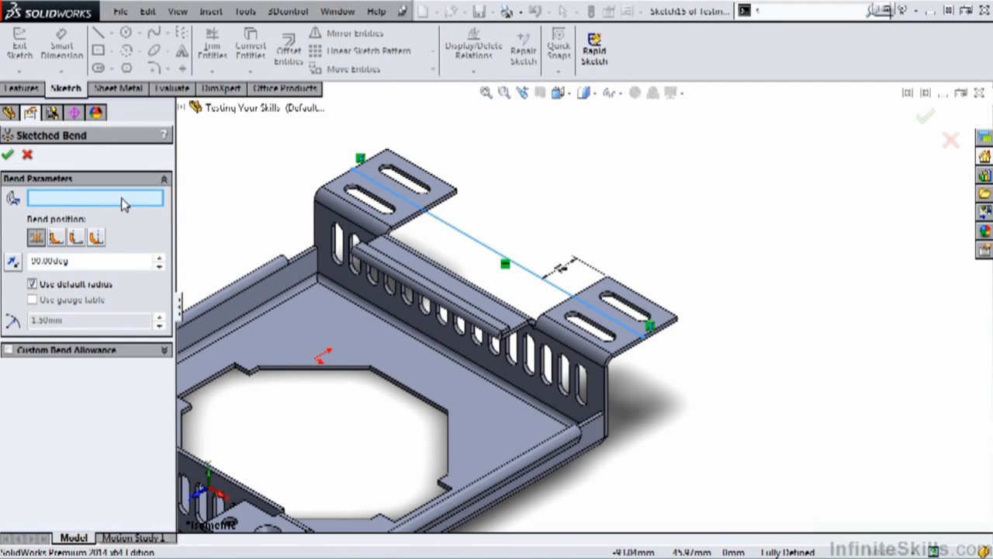
left_click(402, 216)
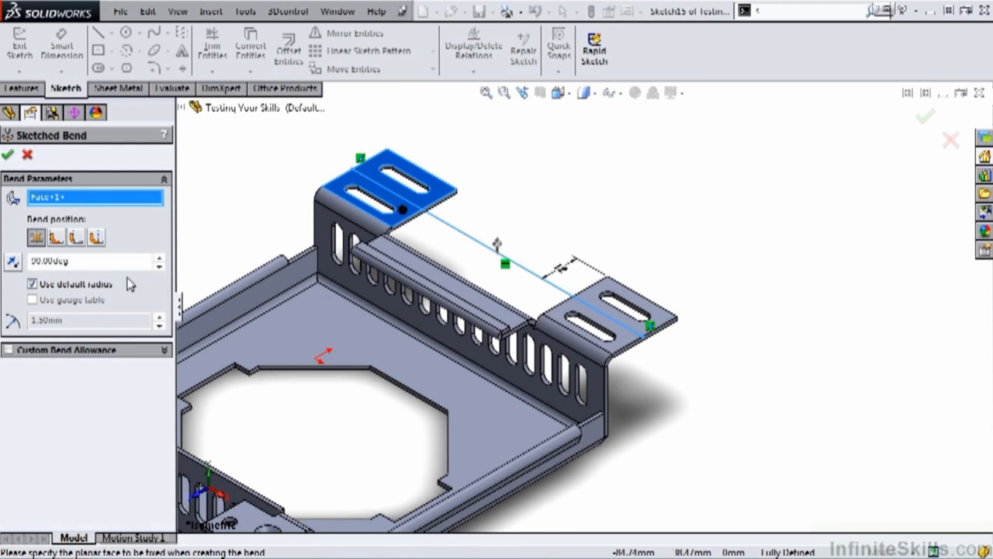
left_click(8, 155)
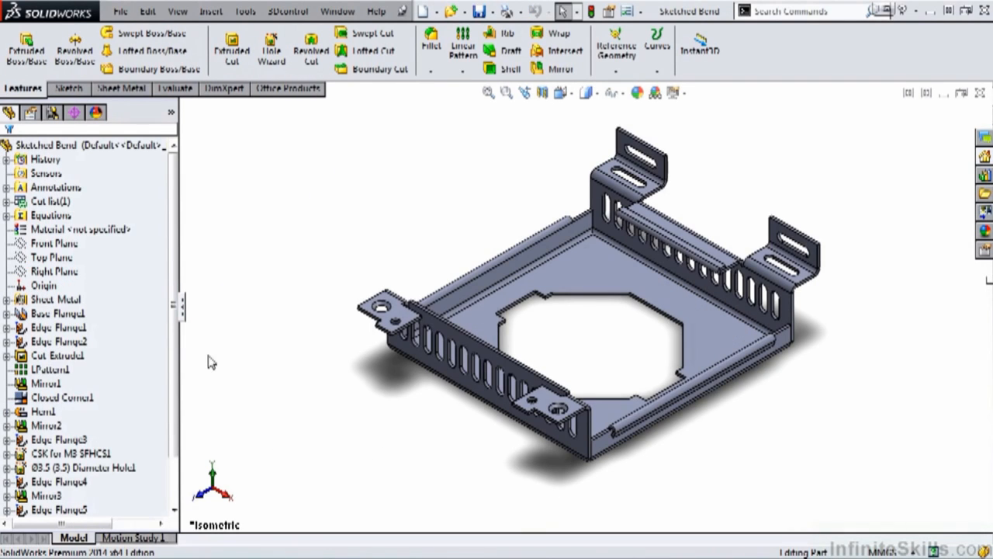
In the Sketched Bend part, start a Base Flange/Tab sketch on the tray's floor face
scroll(177, 413, "down", 2)
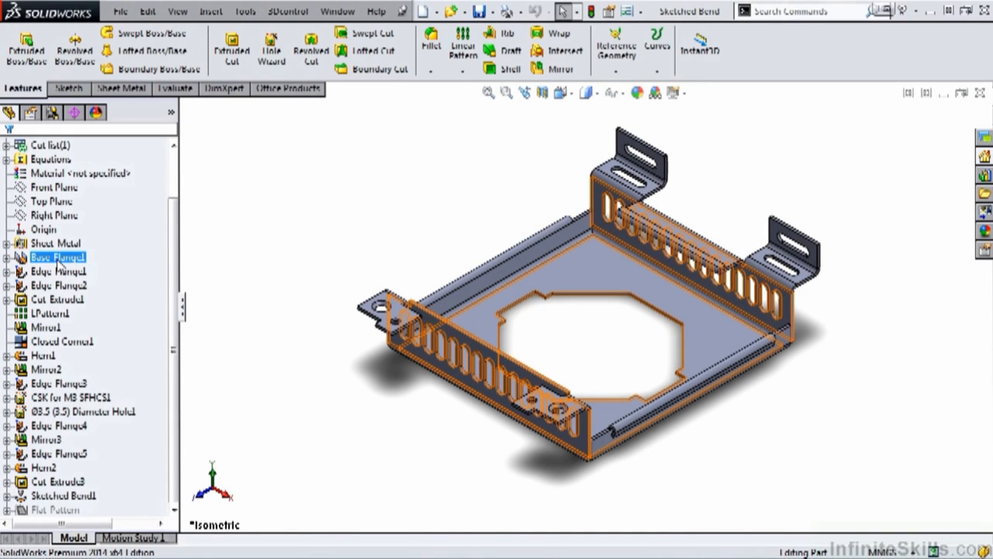
left_click(121, 90)
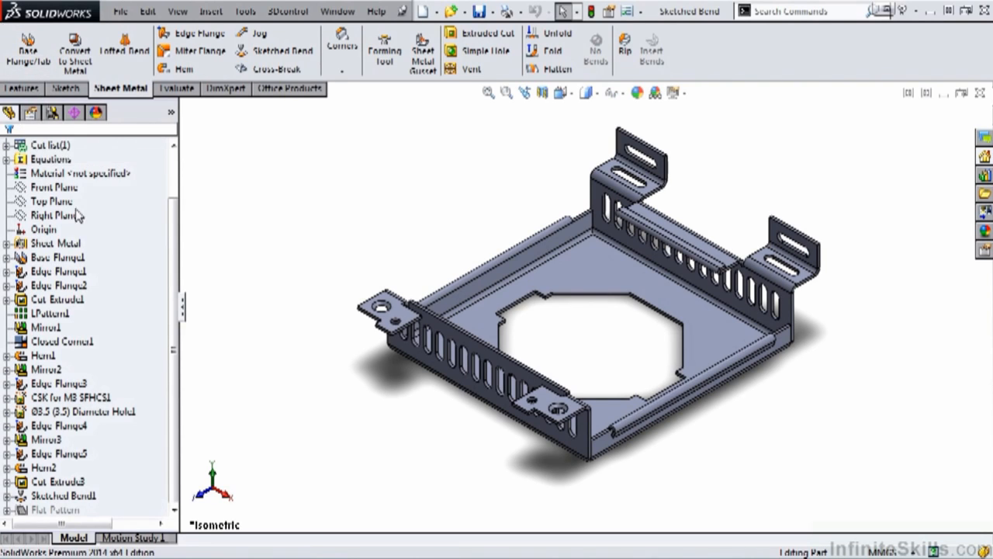
left_click(77, 259)
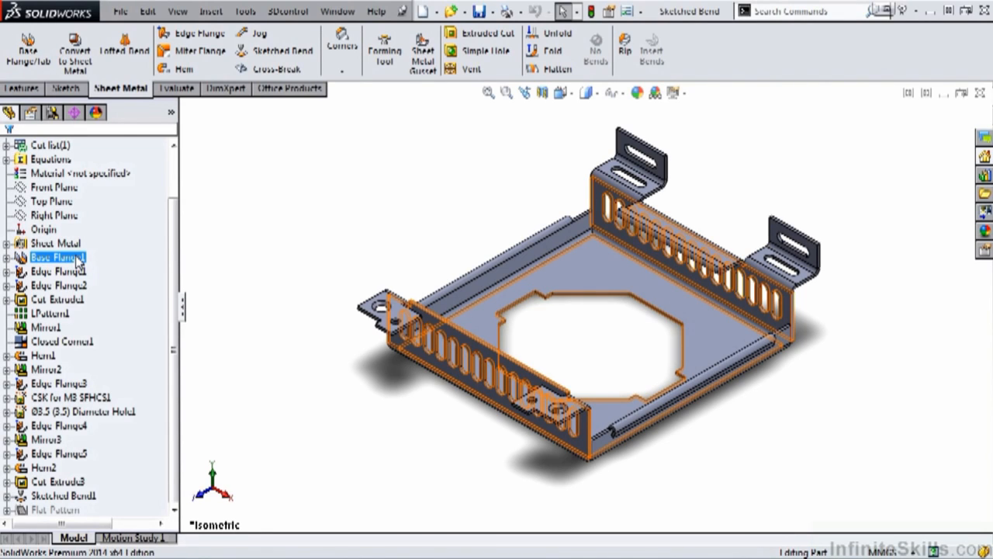
key("Escape")
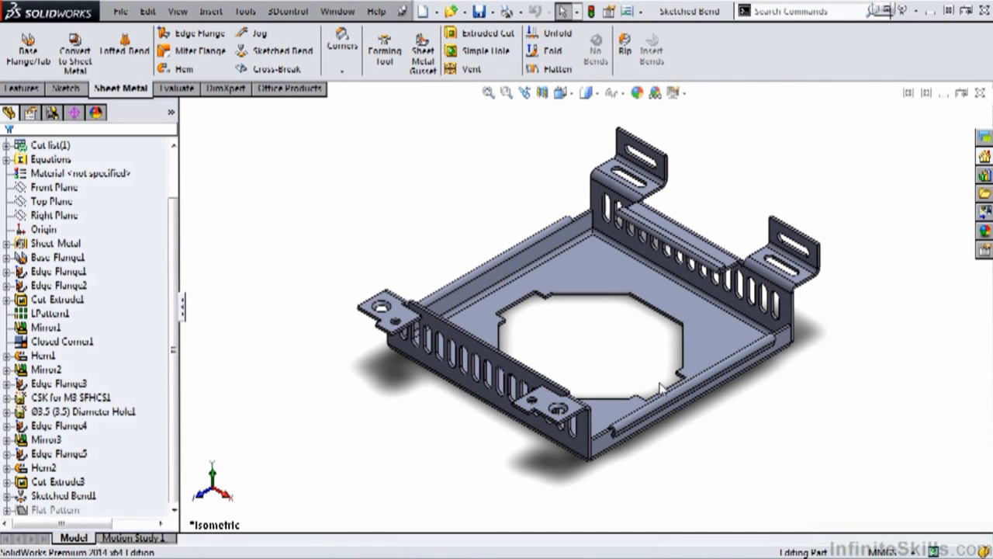
scroll(662, 388, "up", 5)
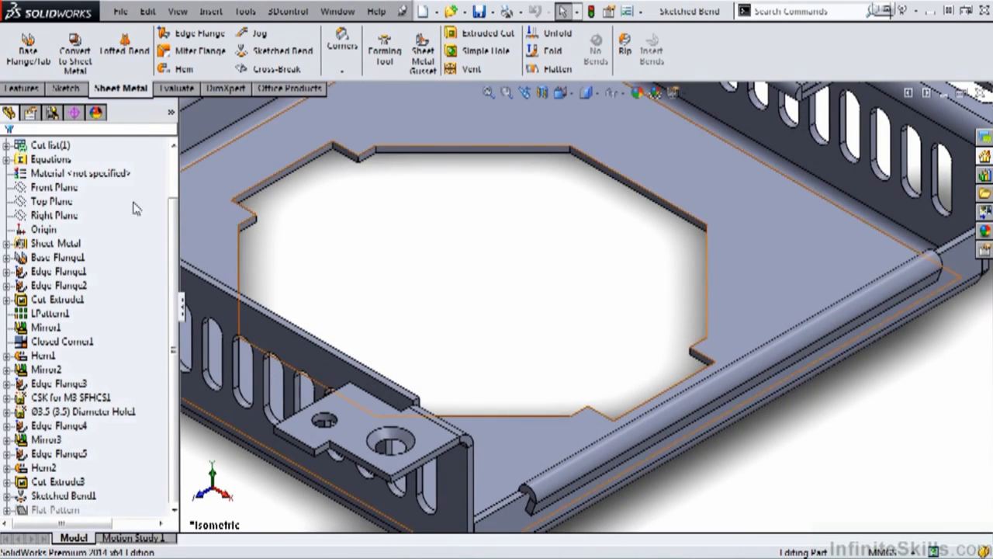
left_click(28, 48)
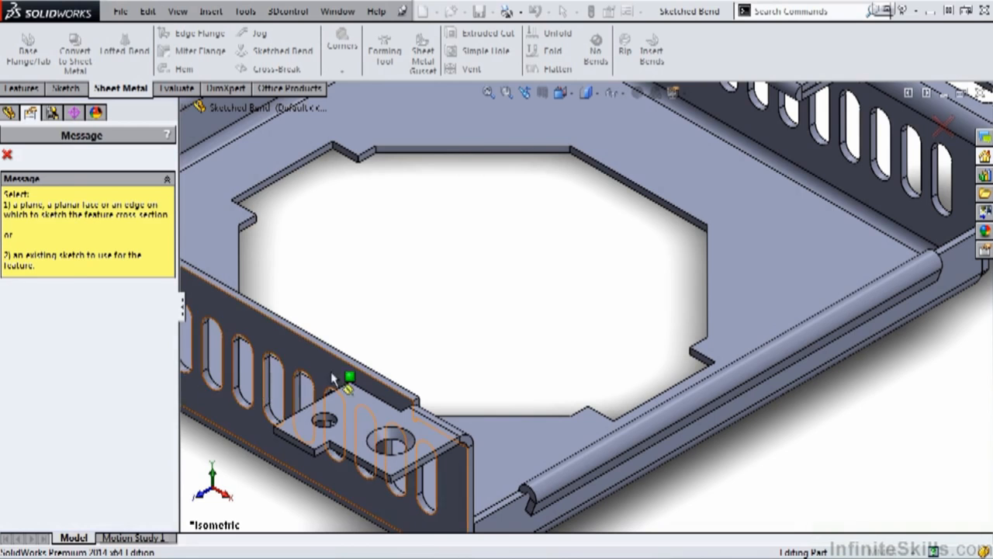
left_click(742, 296)
key("space")
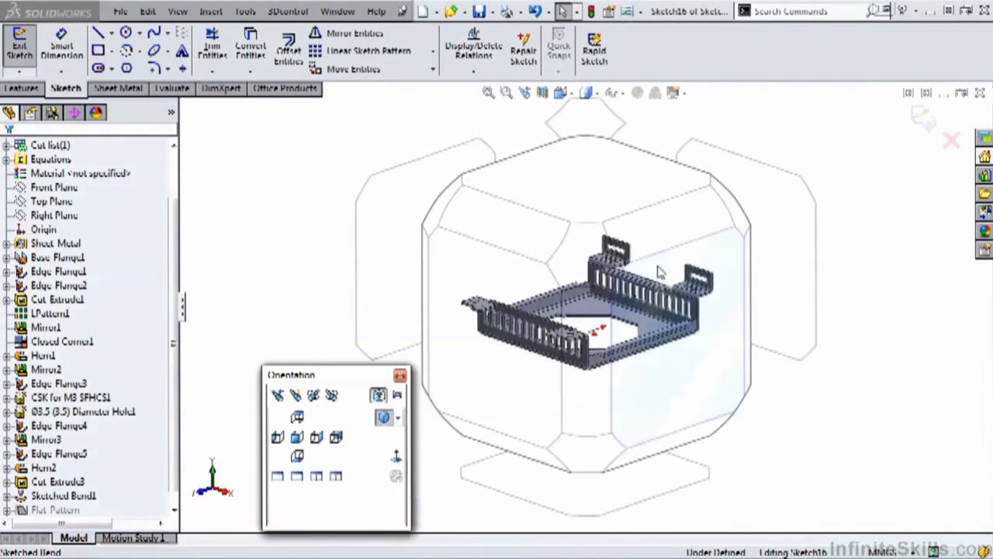
left_click(397, 461)
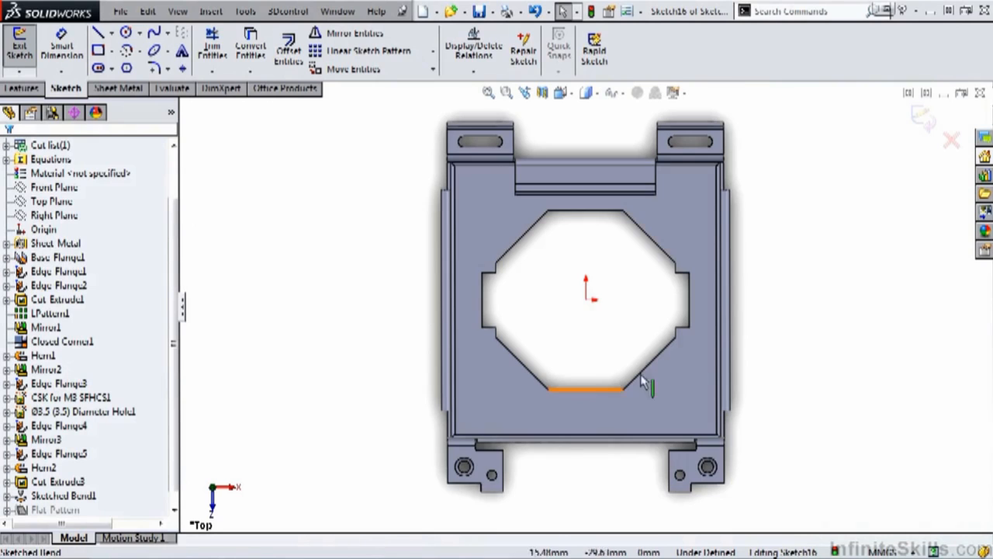
Sketch a corner rectangle about 26 mm by 17 mm from the straight edge of the cutout's side notch into the opening
scroll(698, 318, "down", 4)
scroll(672, 308, "down", 4)
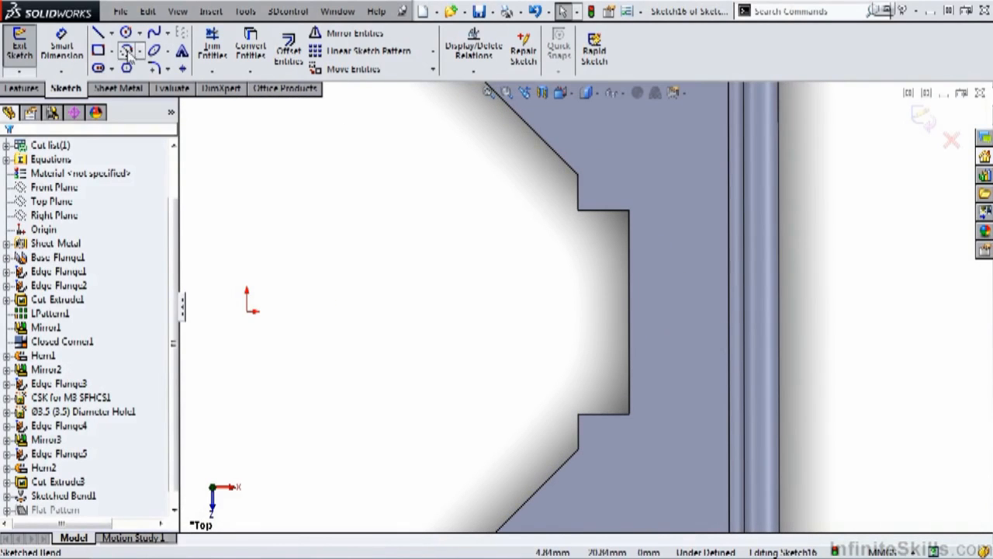
left_click(98, 49)
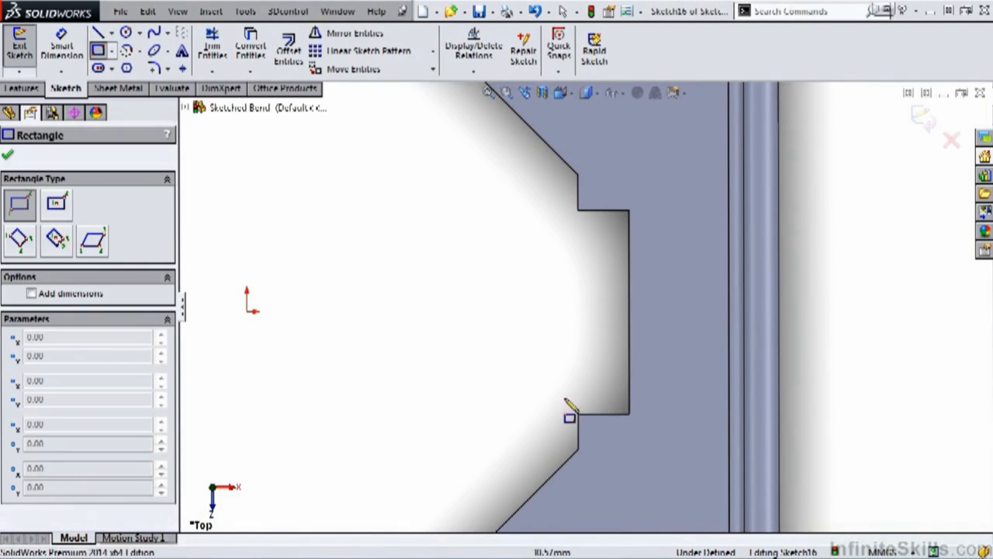
left_click(629, 399)
left_click(363, 228)
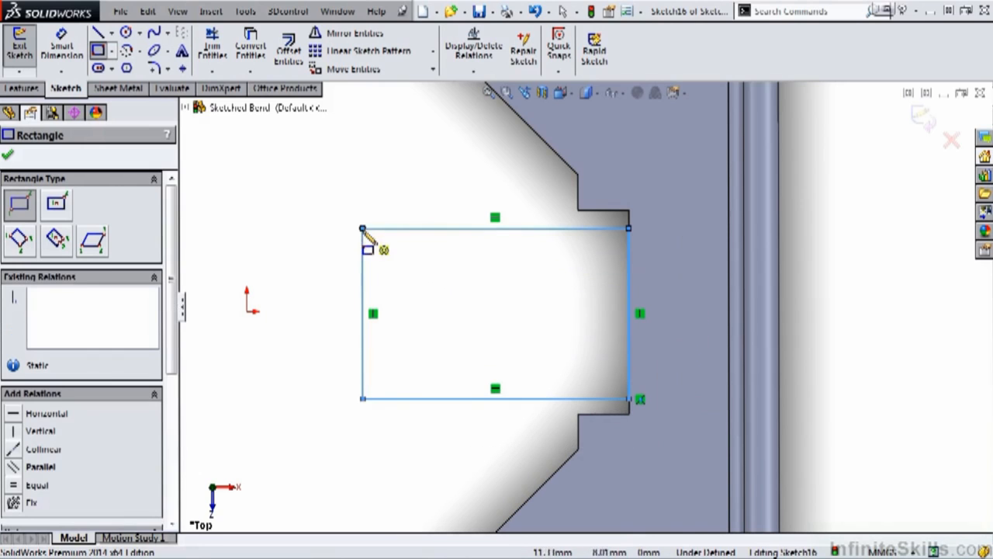
Sketch two circles about 6 mm in diameter along the rectangle's midline and delete the diameter dimension of the one nearer the notch
left_click(126, 33)
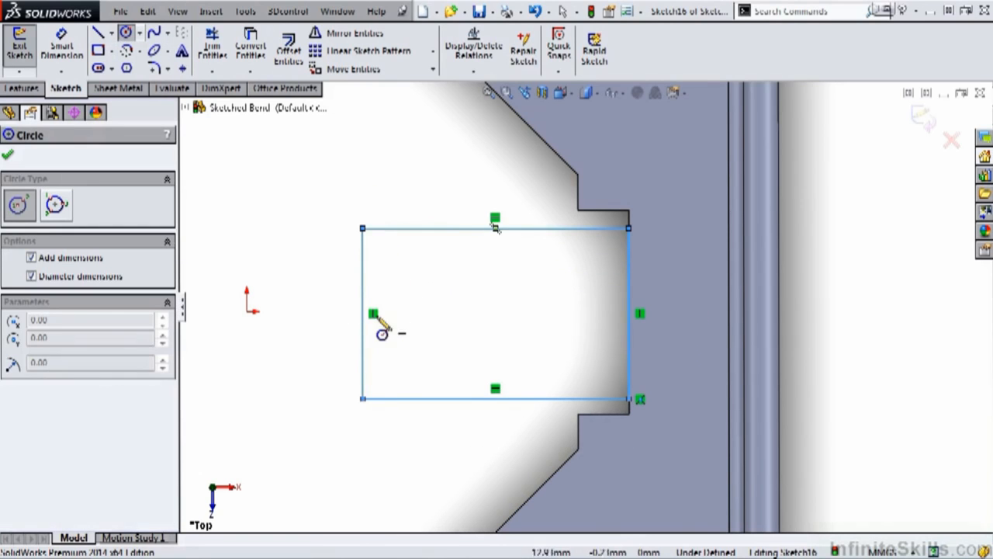
left_click(423, 314)
left_click(452, 318)
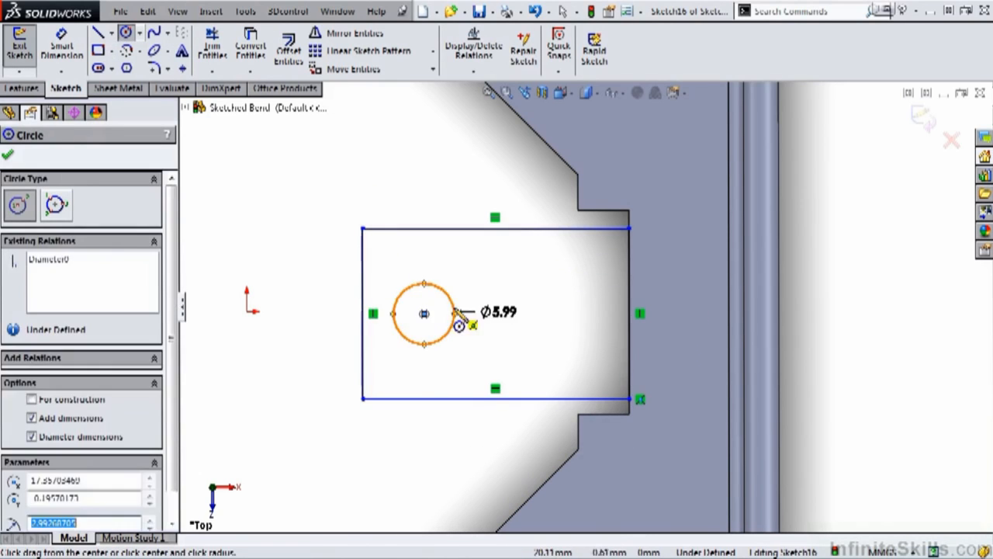
left_click(531, 313)
left_click(559, 306)
key("Escape")
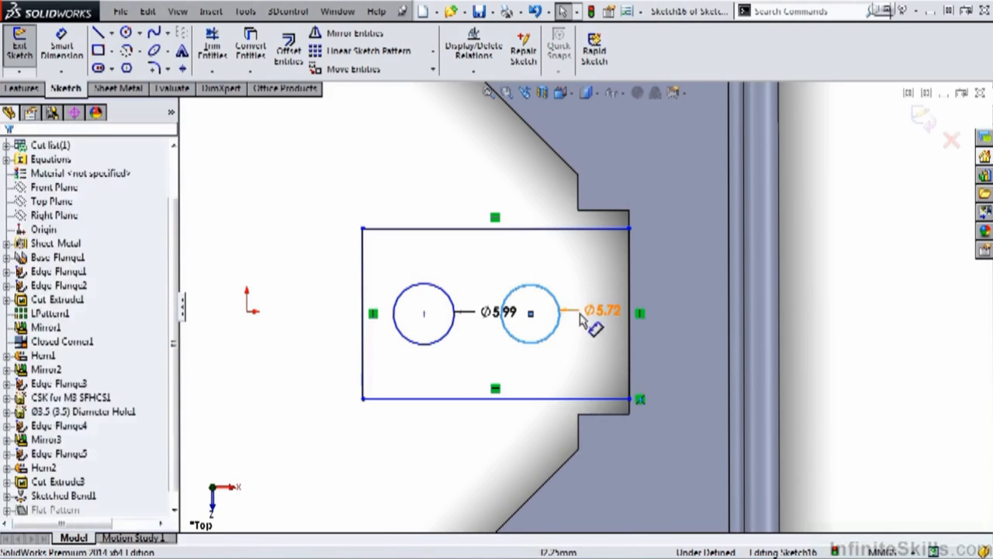
left_click(582, 313)
key("Delete")
Dimension the rectangle's long side at 25 mm
key("s")
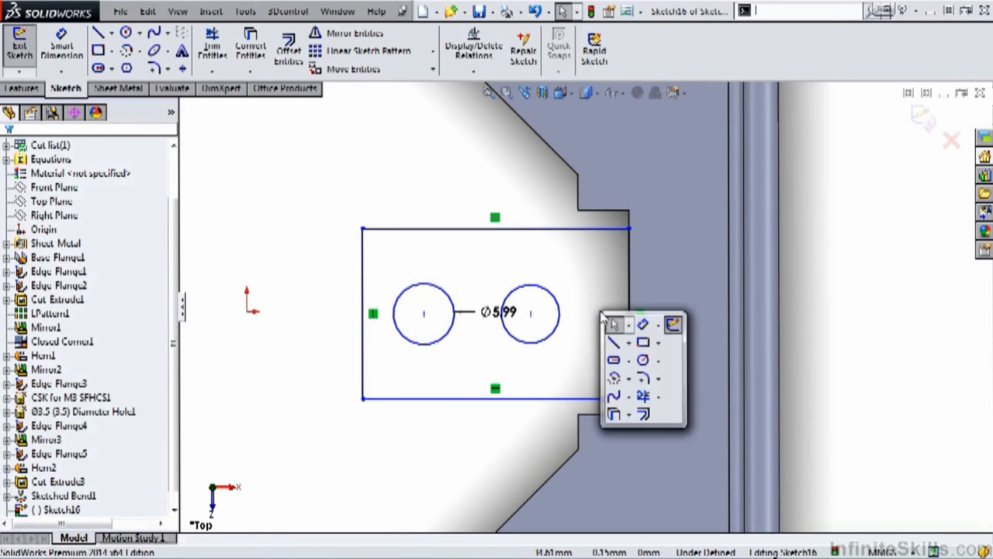
left_click(647, 332)
left_click(483, 230)
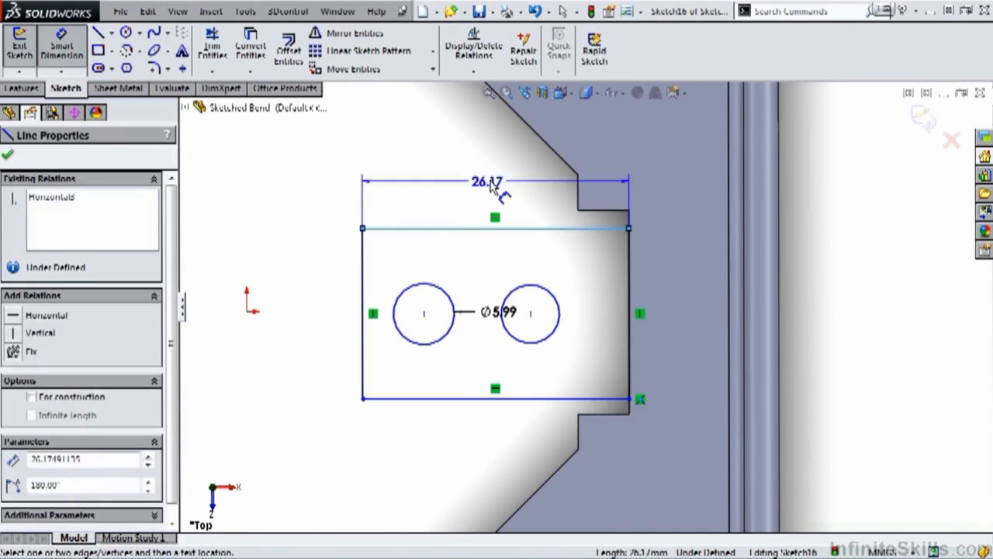
left_click(509, 155)
type("25")
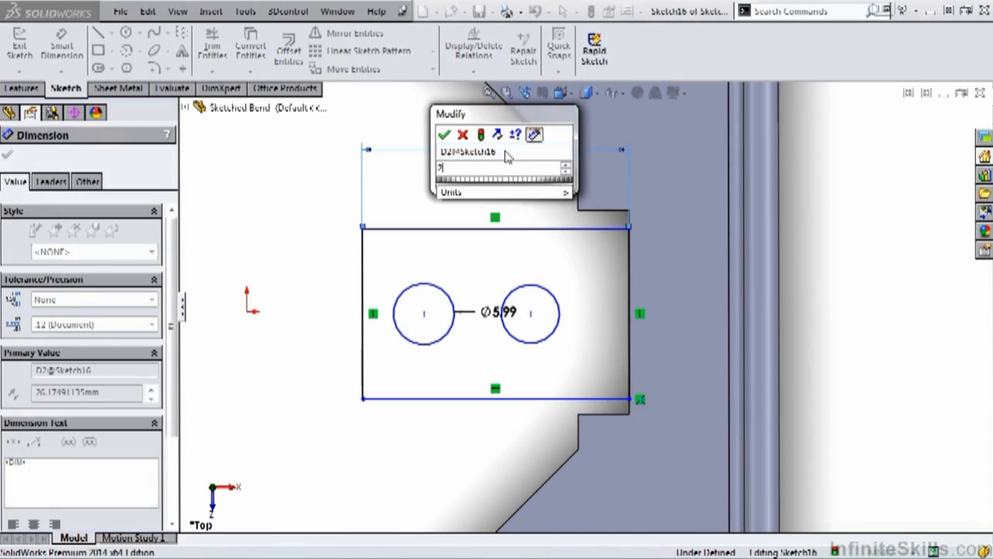
left_click(444, 135)
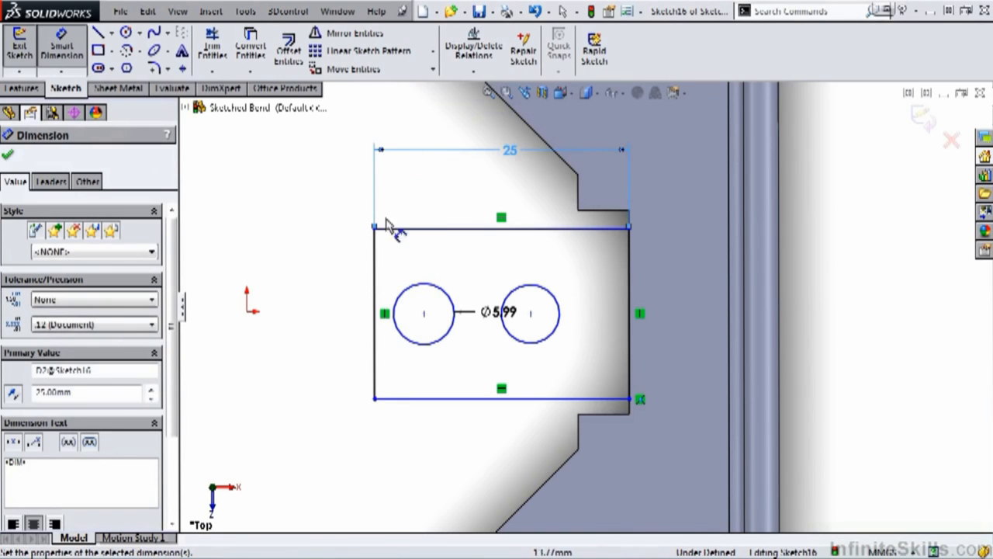
Place the centre of the circle farther from the notch 5 mm from the rectangle's free short side
left_click(376, 266)
left_click(424, 313)
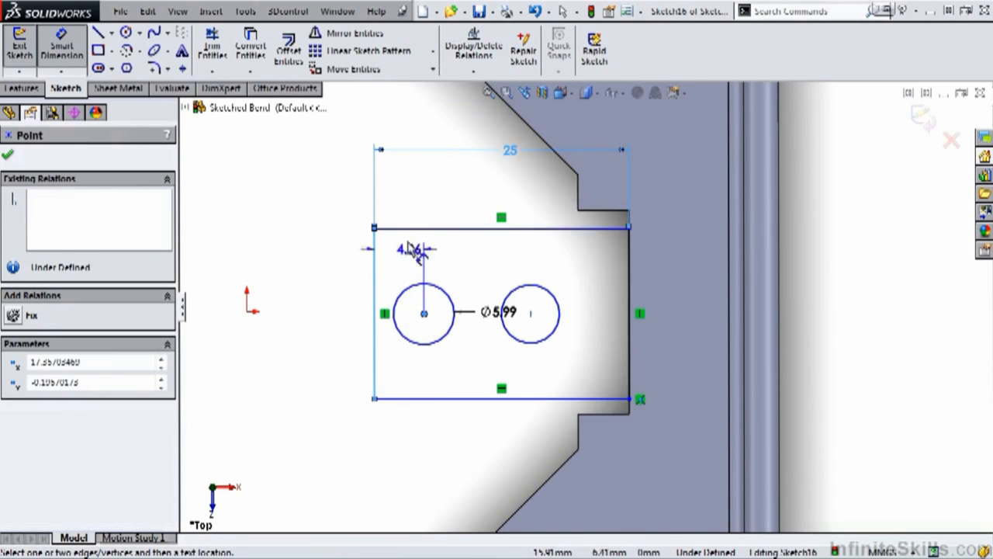
left_click(401, 200)
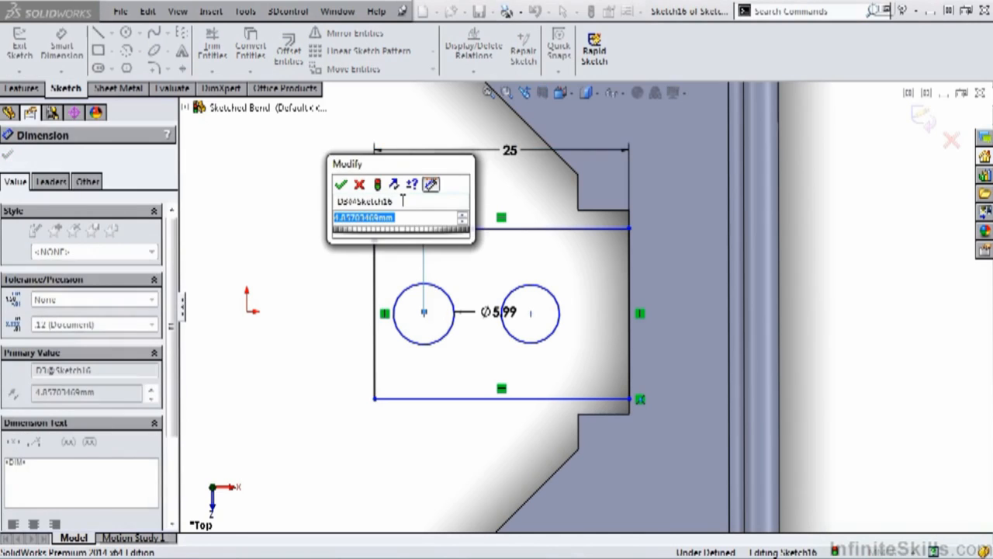
type("5")
left_click(342, 186)
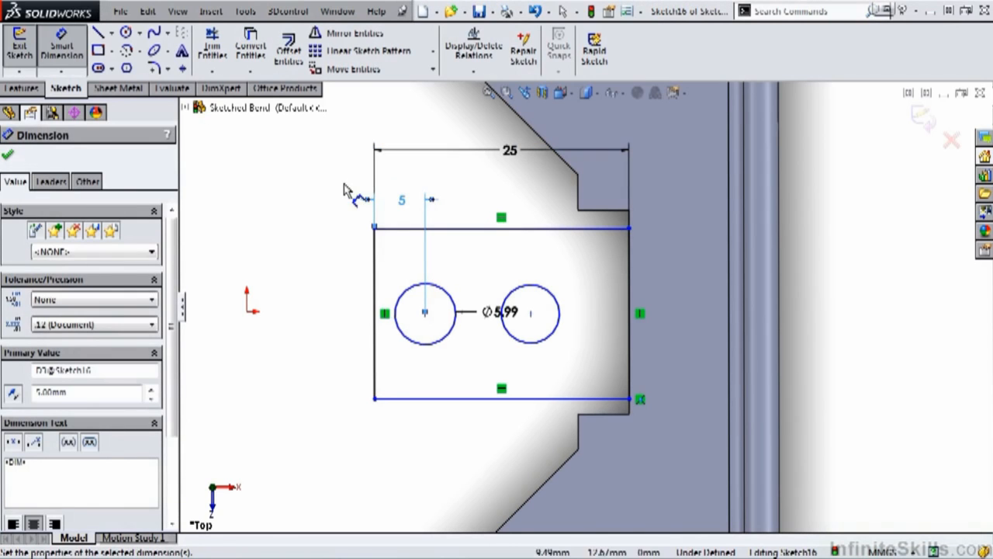
Place the centre of the circle nearer the notch 12 mm from the rectangle's free short side
left_click(379, 259)
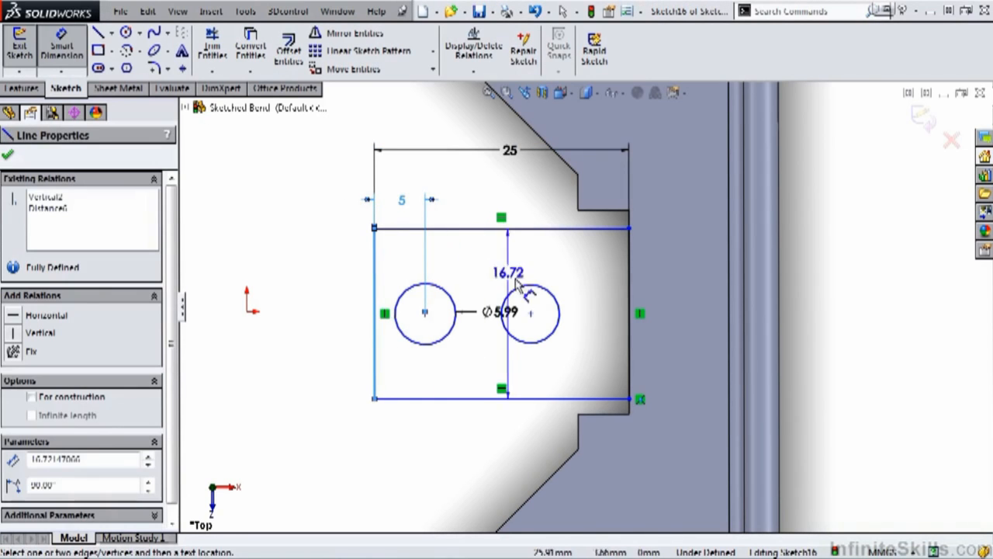
left_click(531, 313)
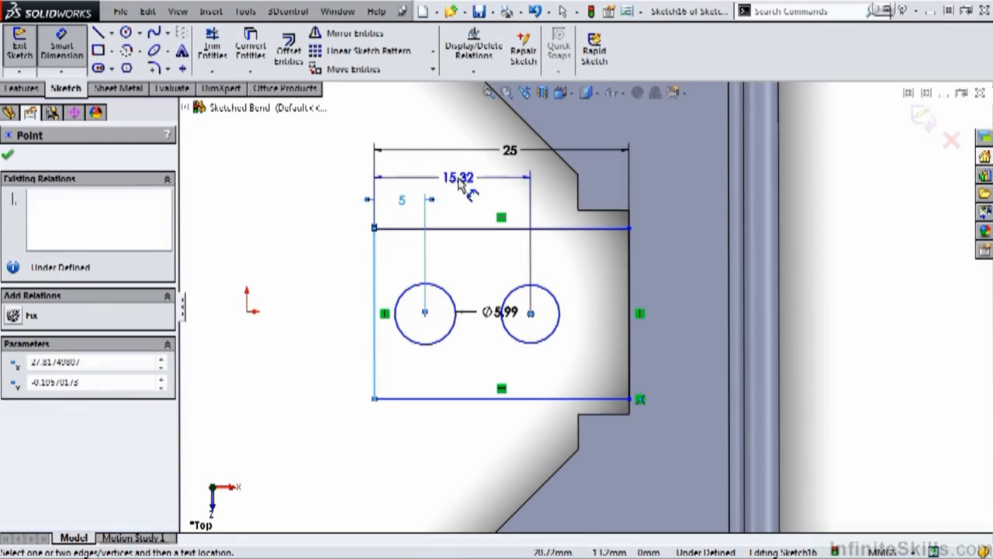
left_click(464, 184)
type("17")
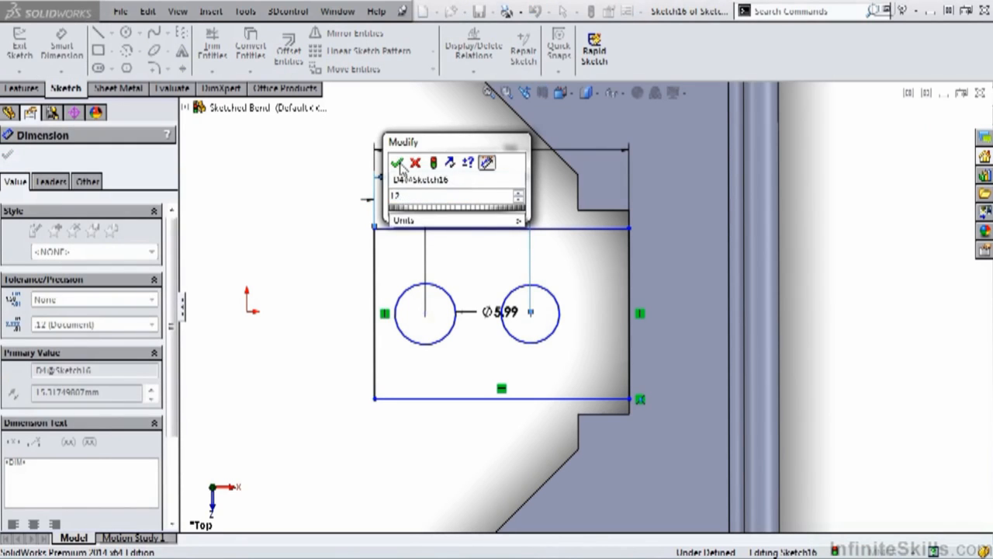
left_click(397, 162)
Dimension the gap between the rectangle's upper long side and the adjacent notch edge at 1 mm
left_click(604, 211)
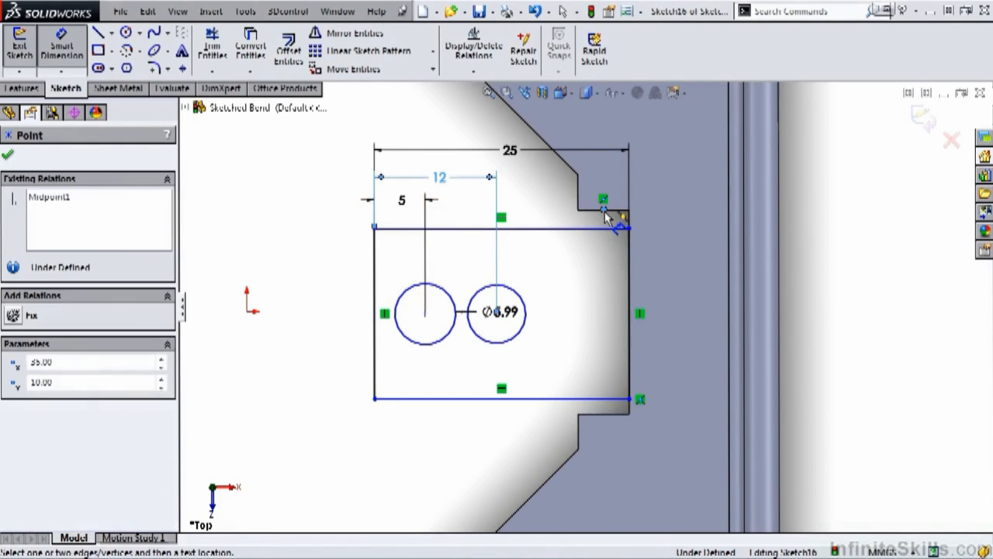
left_click(615, 229)
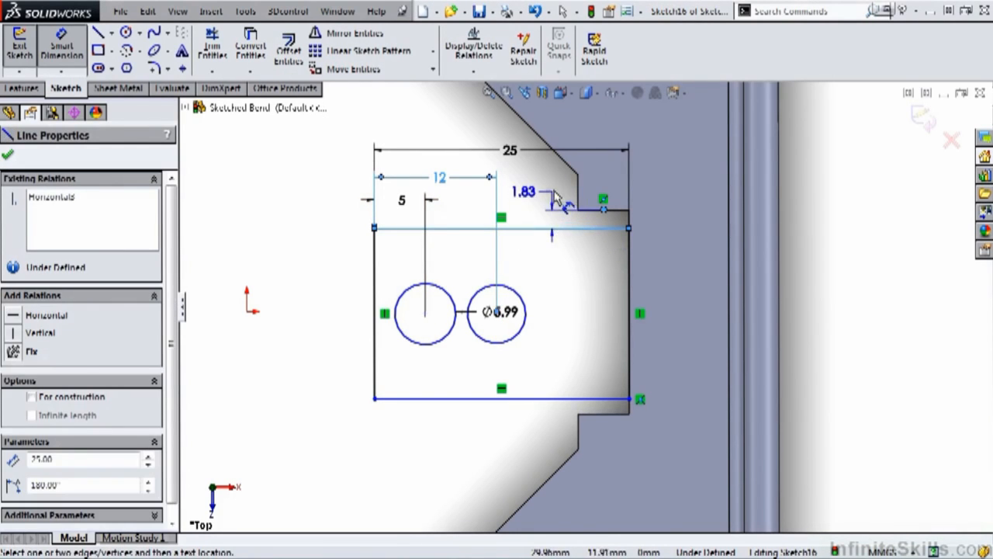
left_click(574, 194)
type("1")
left_click(495, 172)
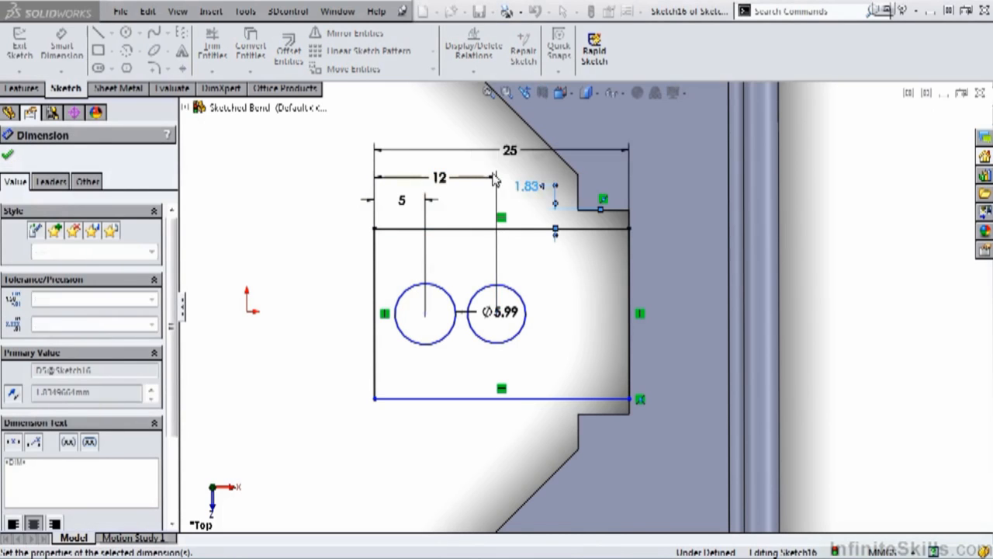
Dimension the gap between the rectangle's lower long side and the adjacent notch edge at 1 mm
left_click(599, 396)
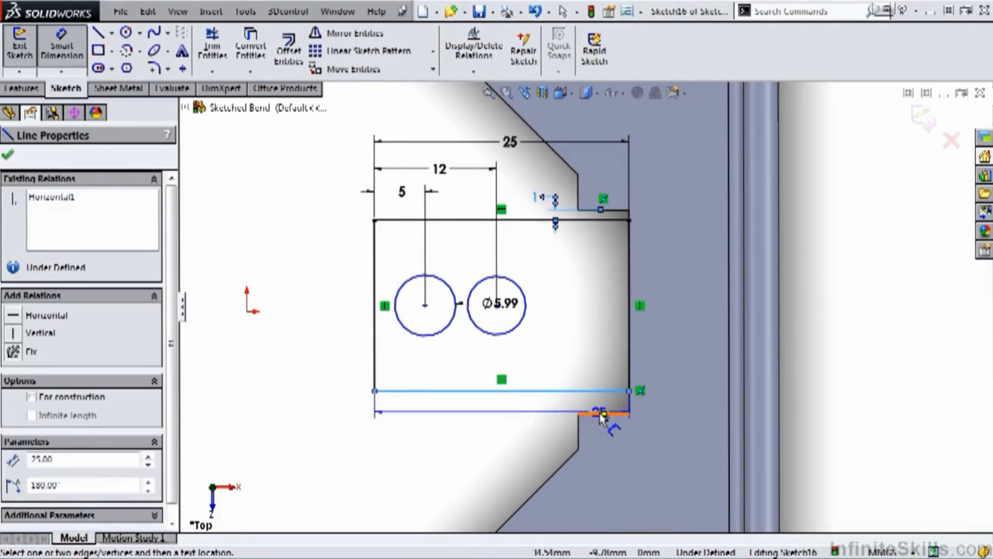
left_click(601, 413)
left_click(549, 438)
type("1")
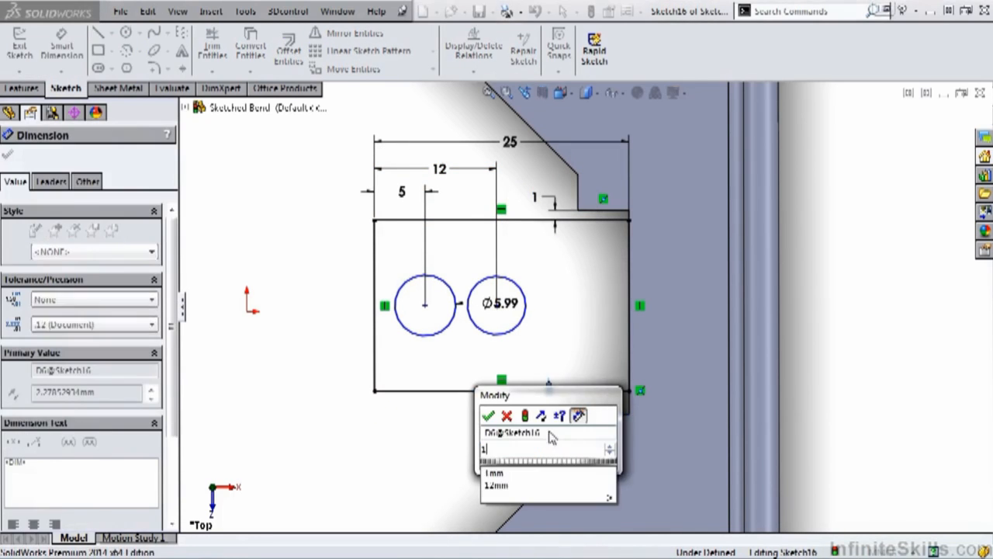
left_click(489, 418)
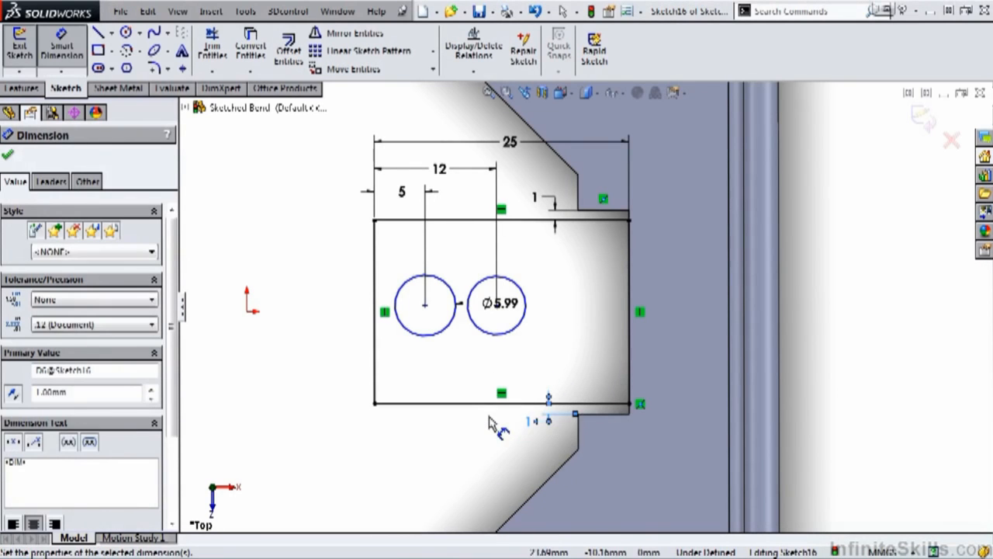
key("Escape")
Set the diameter of the circle farther from the notch to 4 mm and move its dimension text above the circles
left_click(503, 302)
double_click(503, 303)
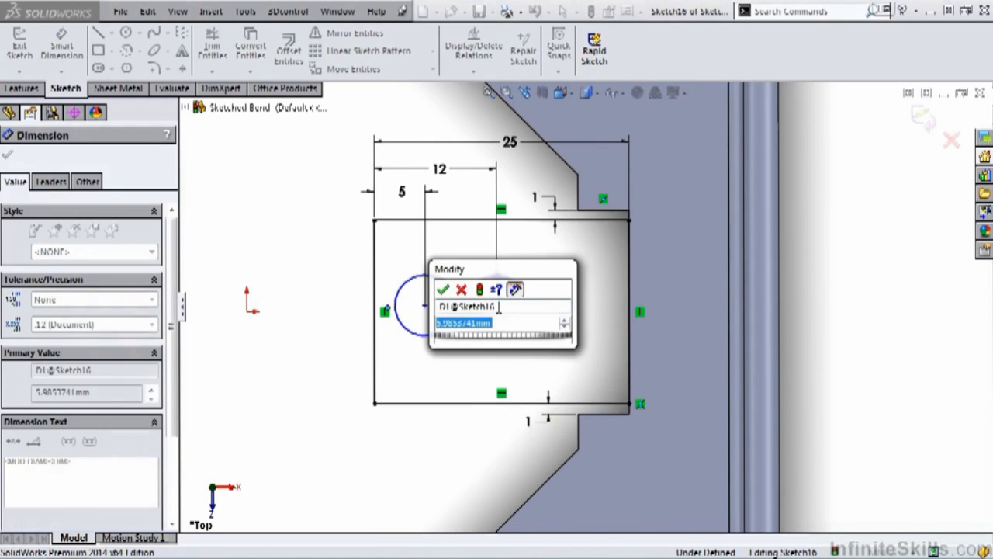
type("4")
left_click(443, 289)
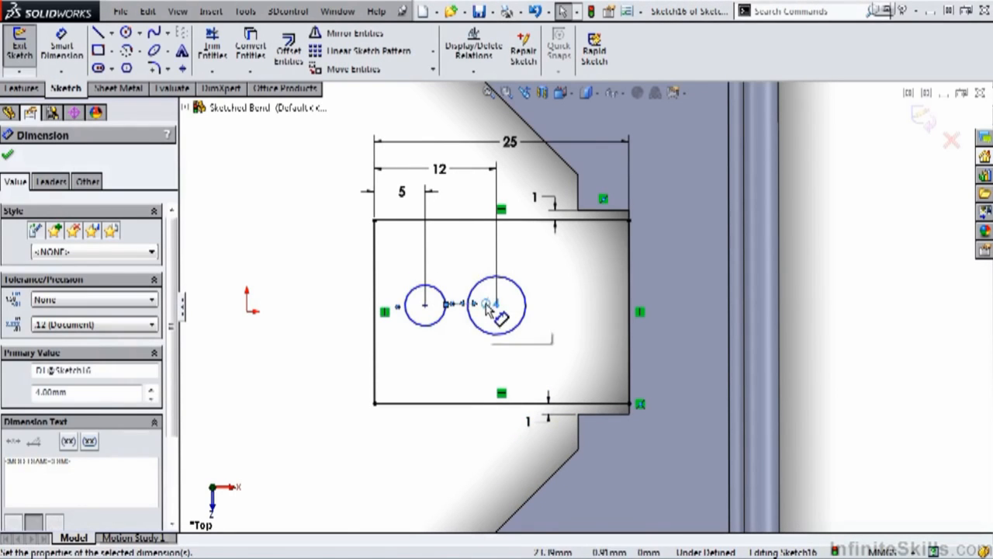
left_click_drag(485, 303, 475, 254)
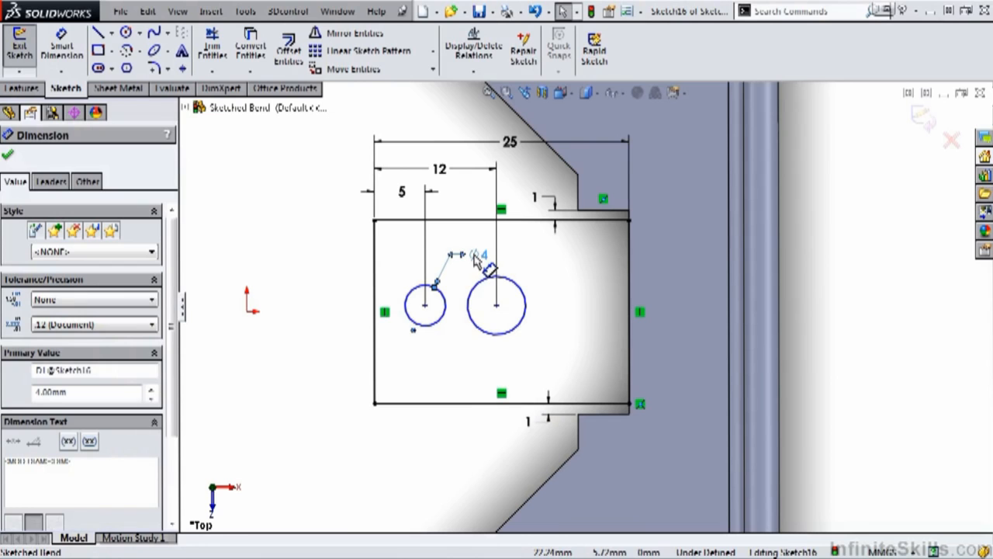
key("Escape")
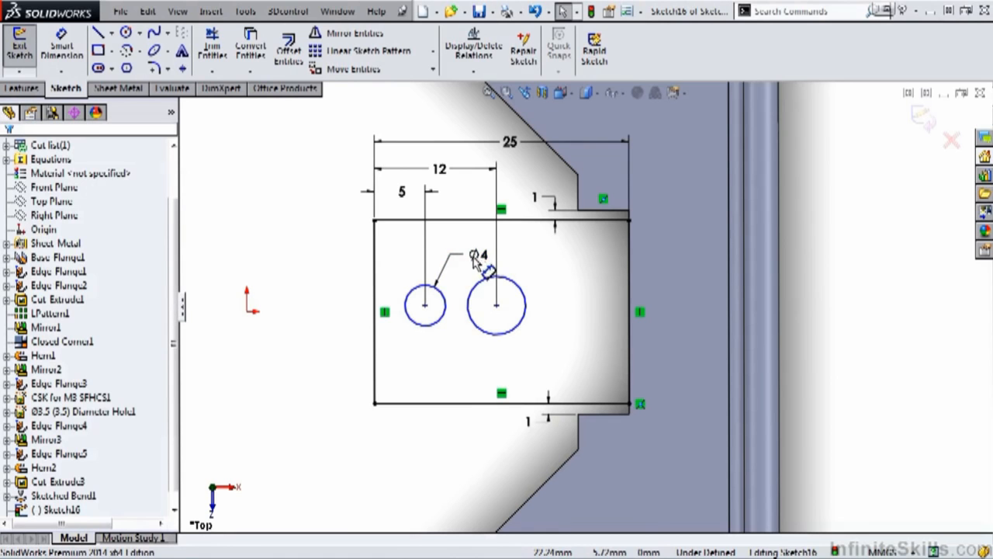
Align both circle centres horizontally with the midpoint of the rectangle's free short side
right_click(380, 315)
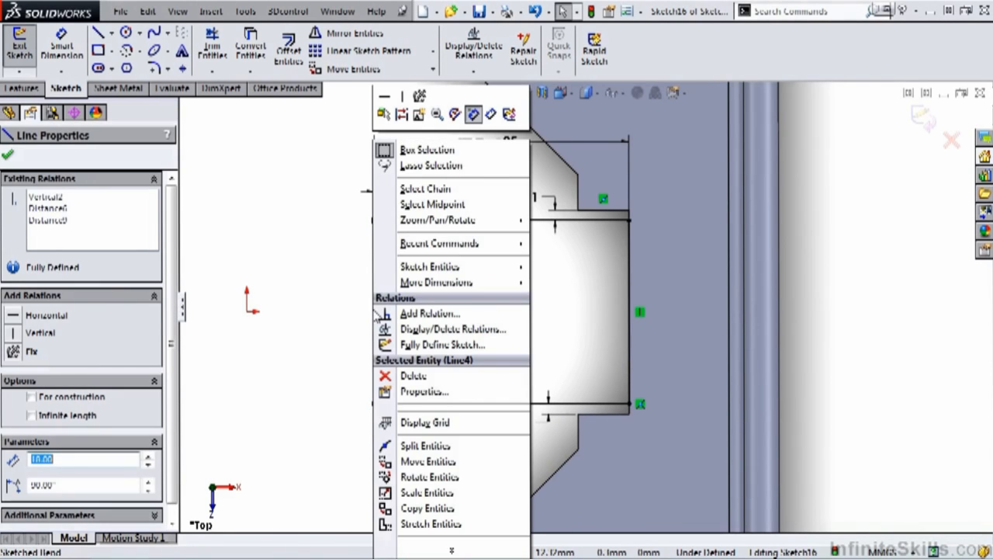
left_click(431, 204)
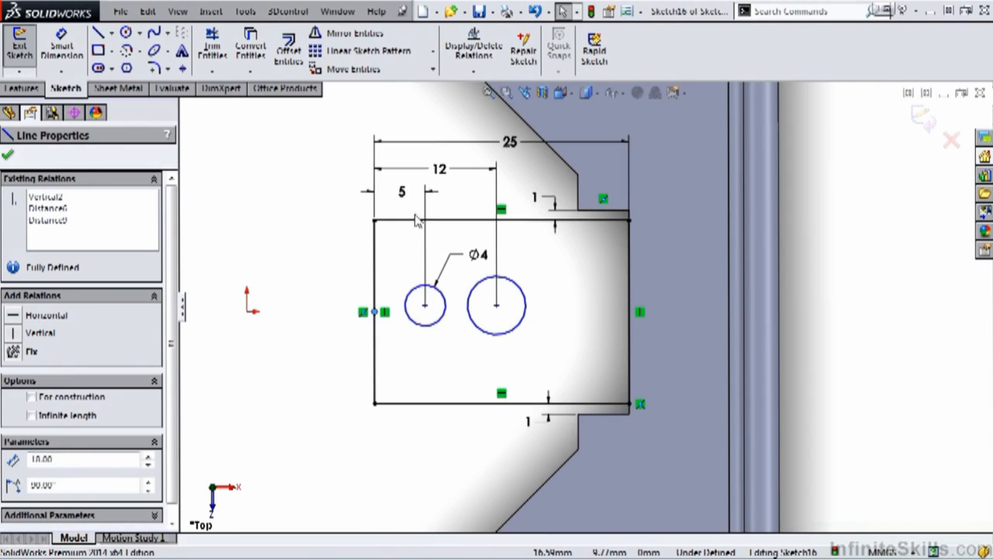
left_click(425, 305, "ctrl")
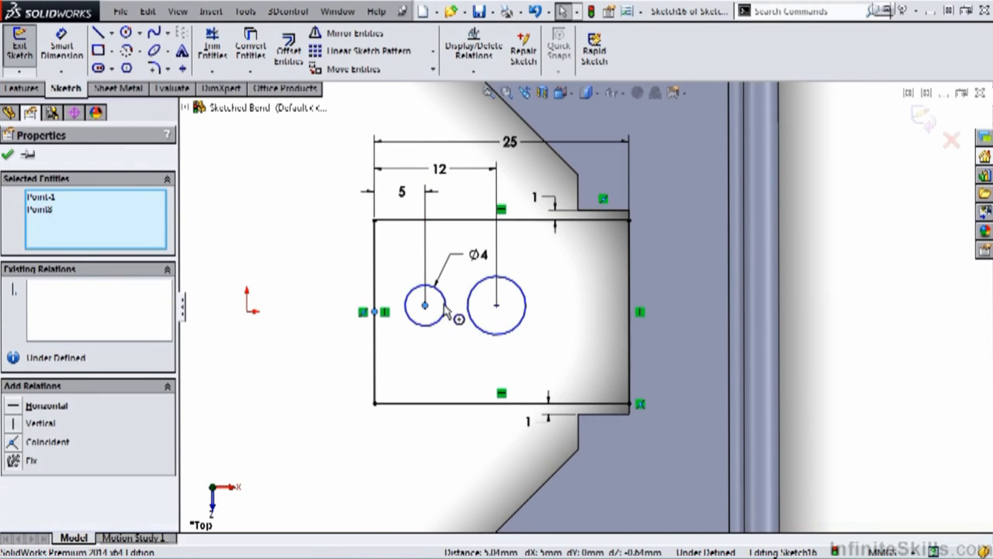
left_click(497, 305, "ctrl")
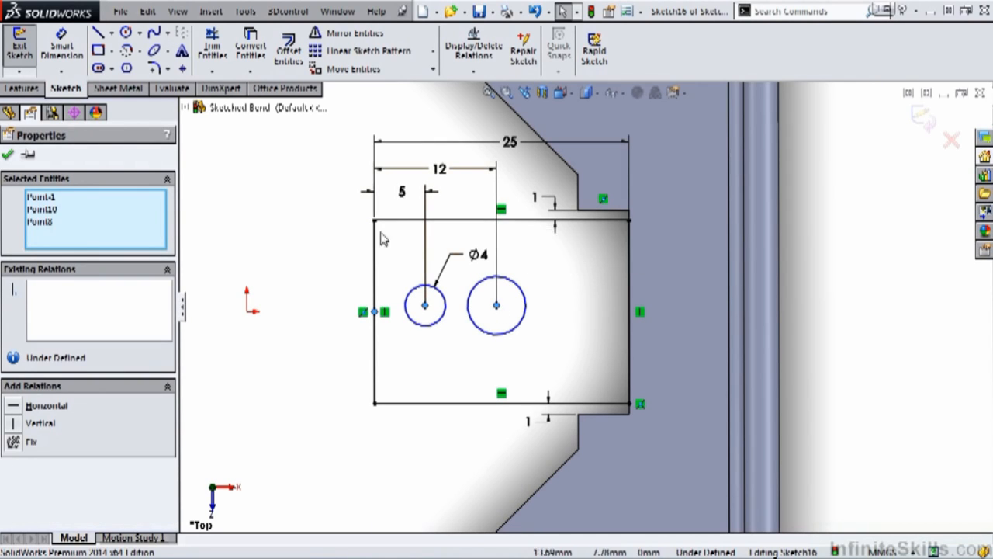
left_click(17, 406)
left_click(7, 154)
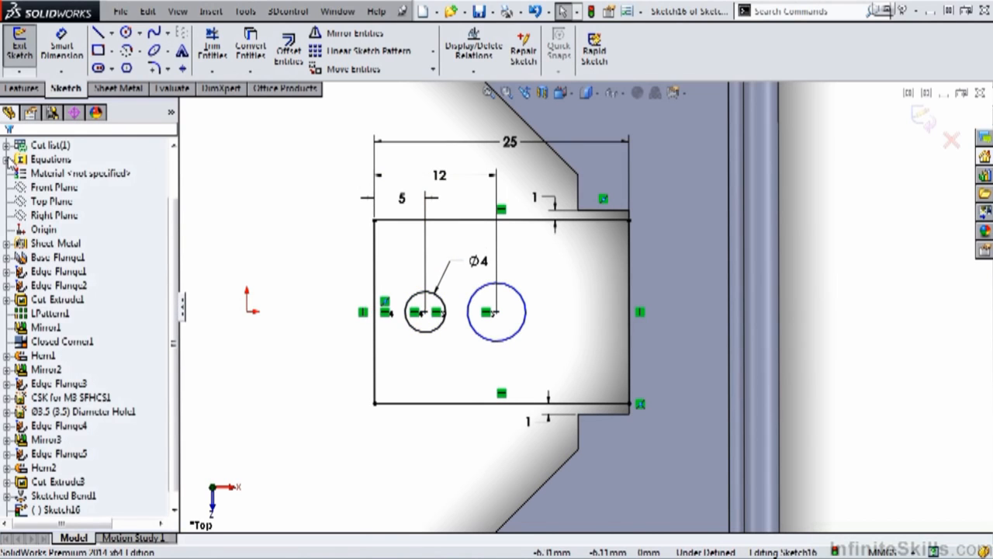
Add an Equal relation between the two circles
left_click(447, 309)
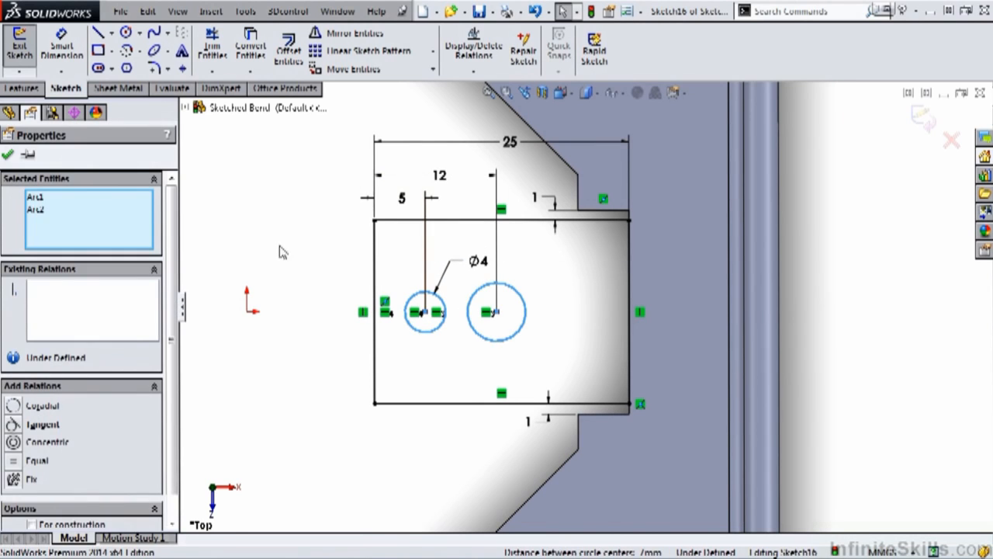
left_click(13, 460)
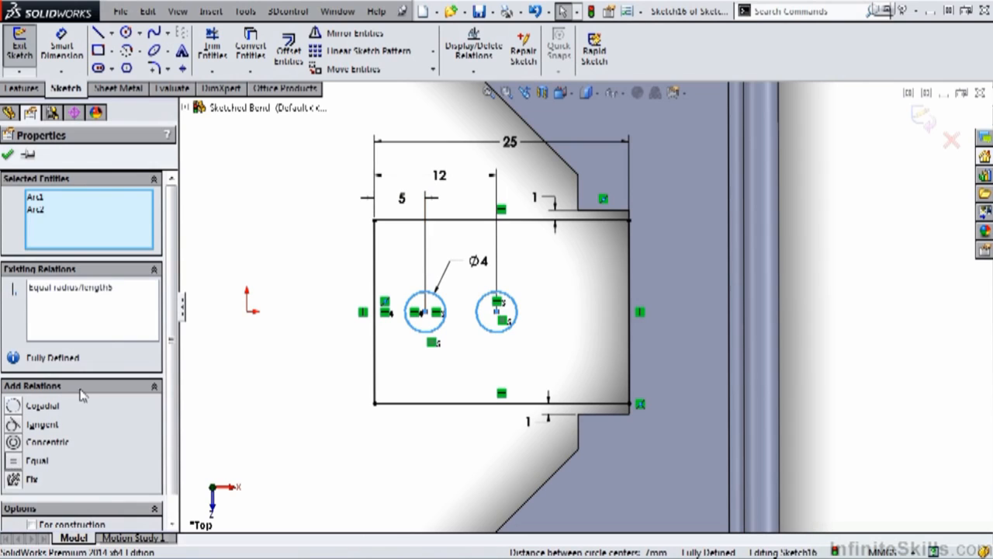
left_click(8, 155)
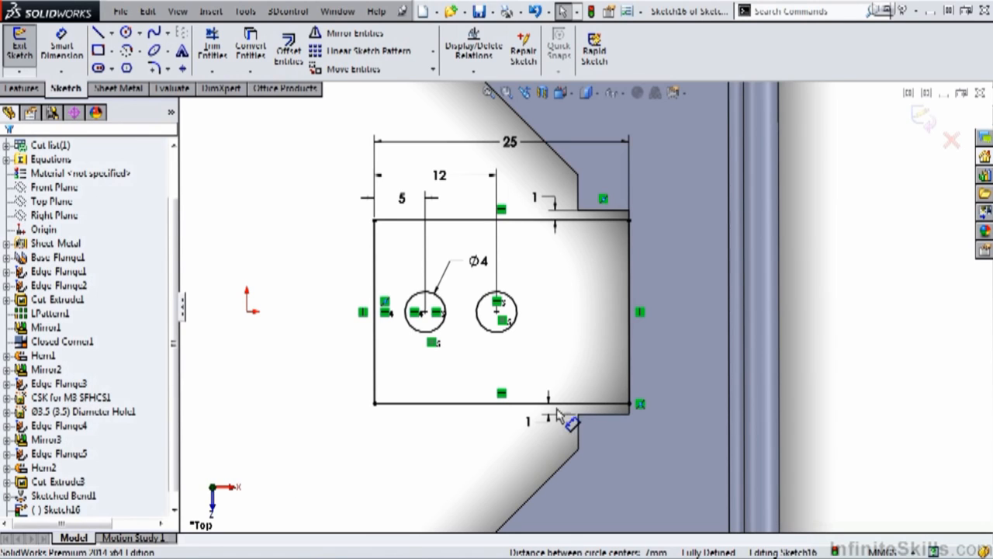
Finish the sketch and create the tab with two holes from it, merged with the tray floor
left_click(922, 120)
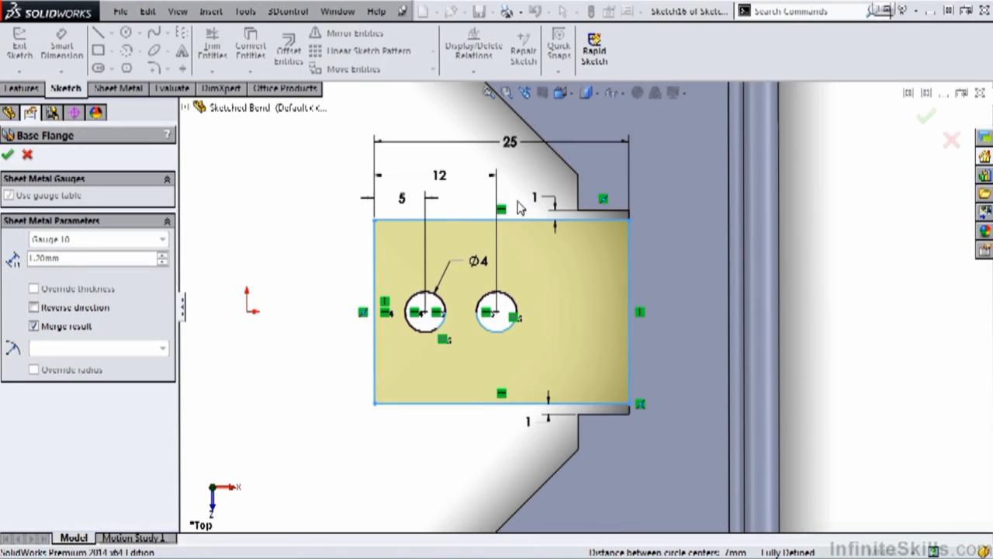
left_click(10, 153)
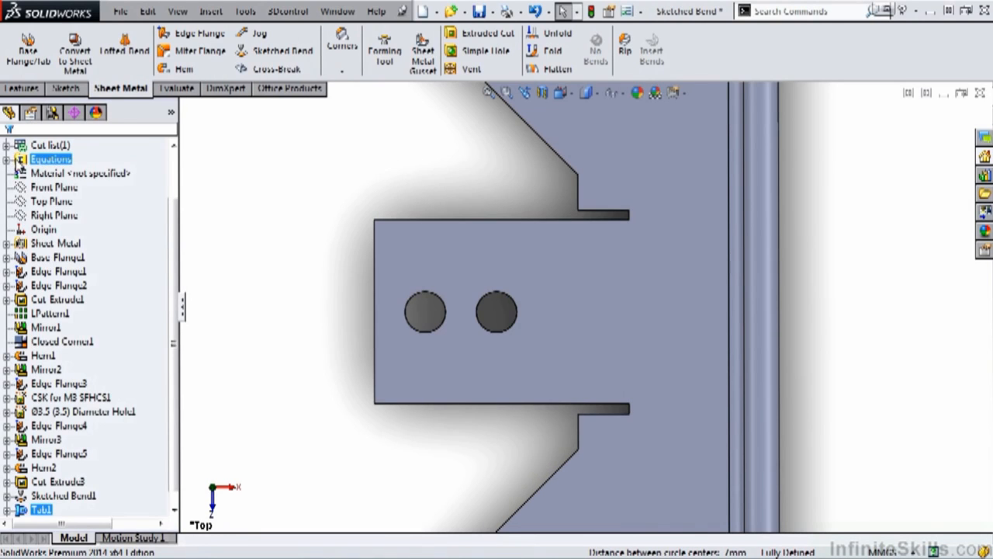
key("ctrl+7")
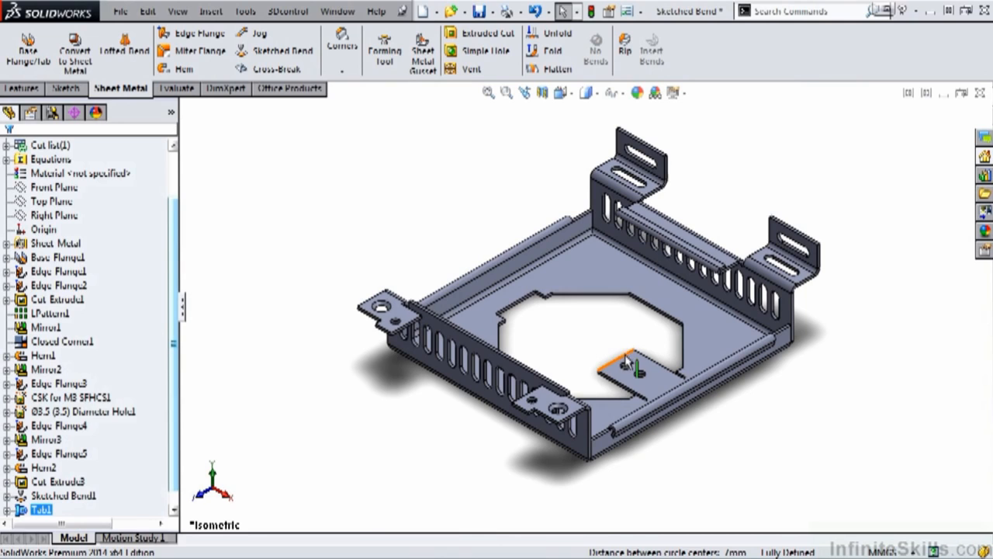
scroll(624, 352, "down", 3)
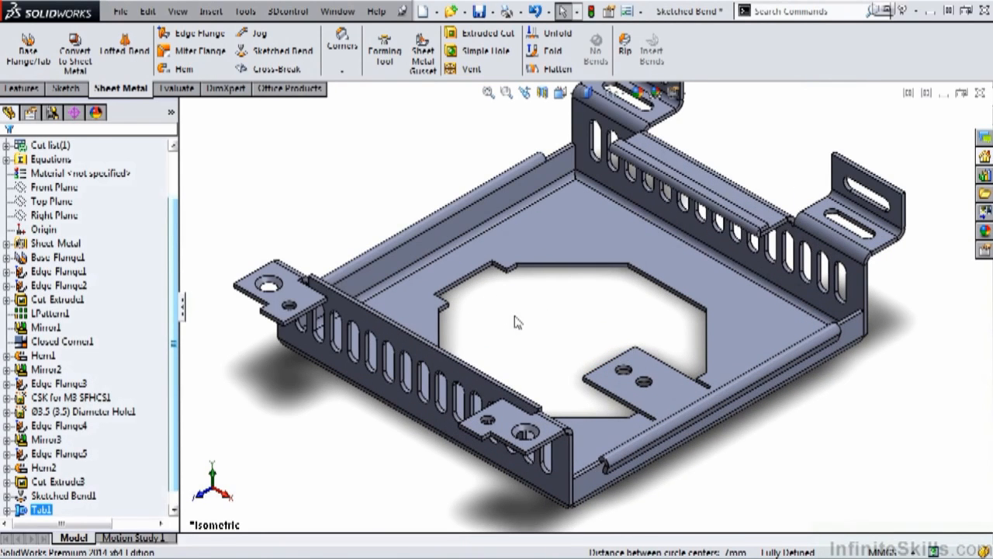
Mirror the tab about the Right Plane, accepting the part rebuild for the enhanced mirror functionality
left_click(21, 90)
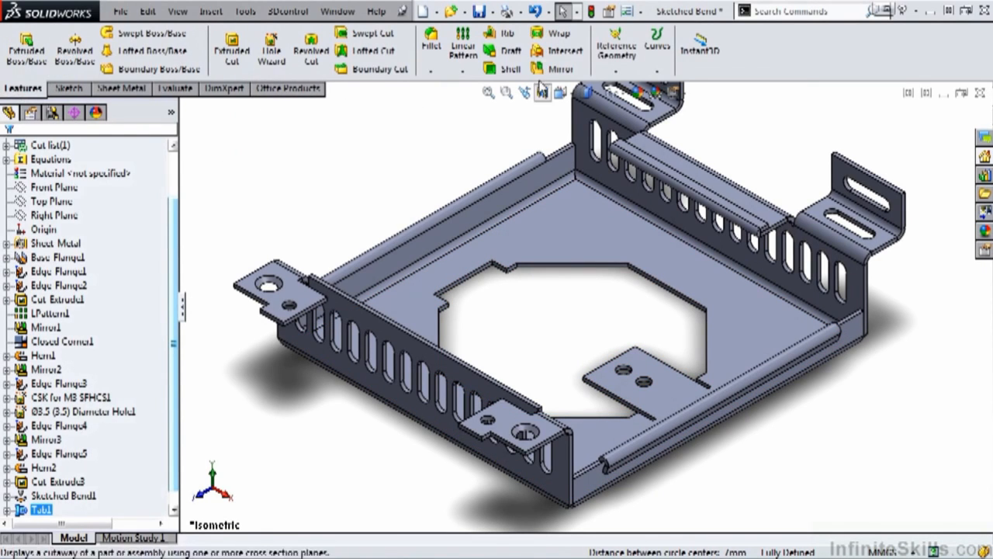
left_click(554, 69)
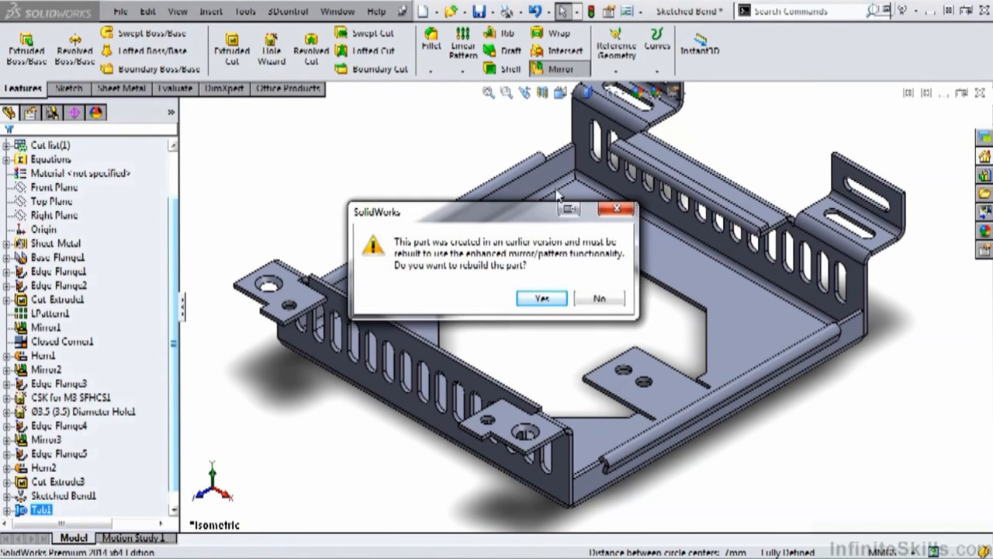
left_click(541, 299)
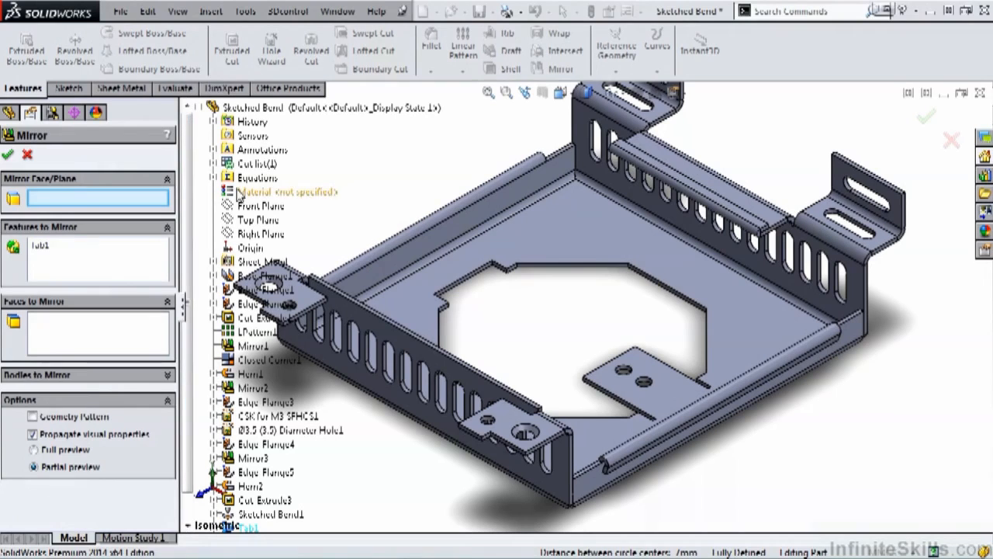
left_click(250, 236)
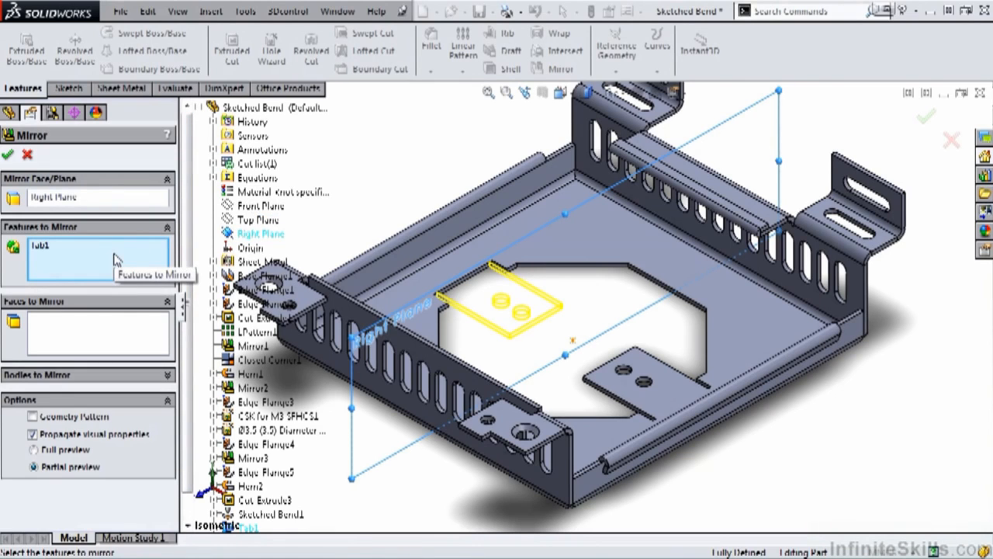
left_click(9, 156)
key("f")
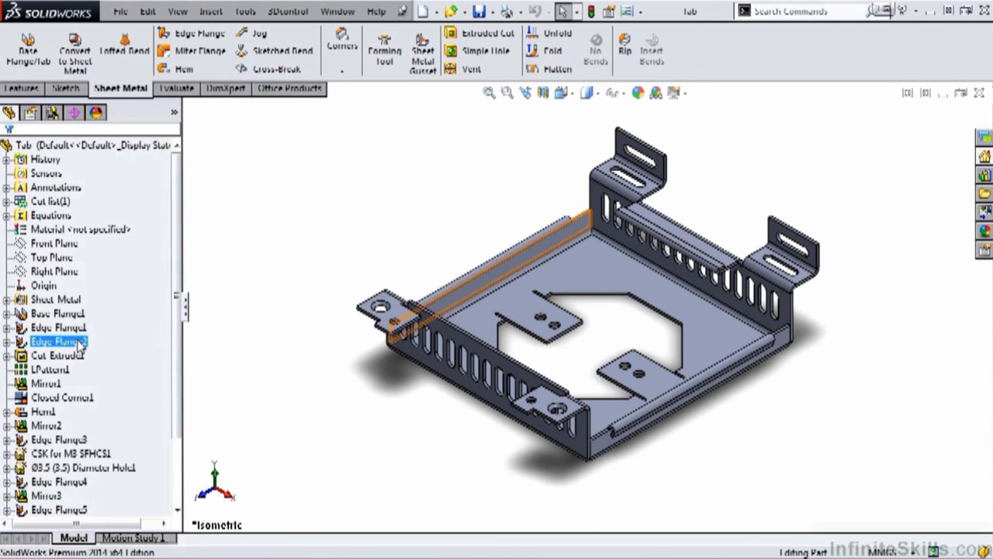
Examine the raised tabs in the open Jog part, and return to the Tab part
mouse_move(65, 545)
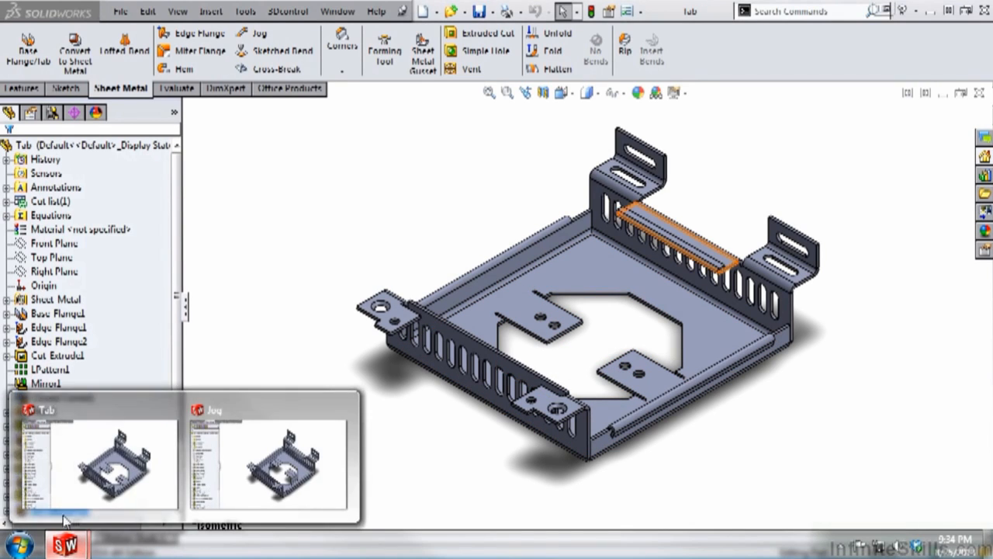
left_click(233, 505)
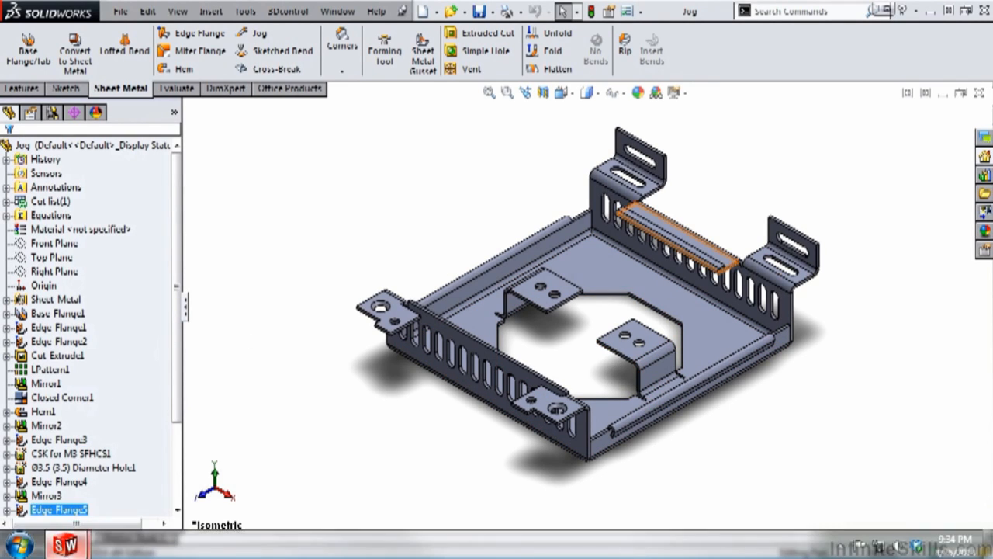
mouse_move(66, 547)
left_click(105, 497)
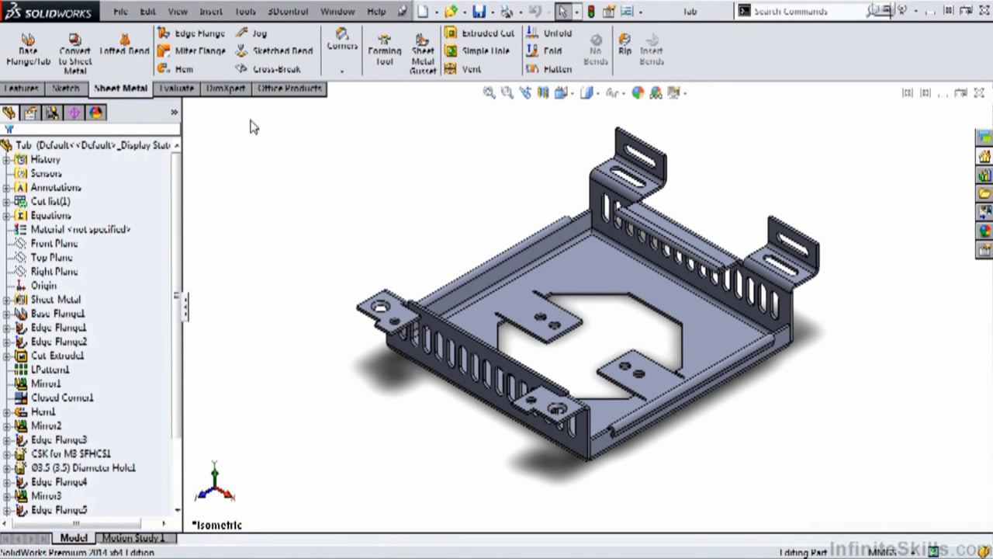
Start a Jog on the tray floor and sketch the bend line across the two-hole tab's base, between the inner ends of its relief slots
left_click(268, 49)
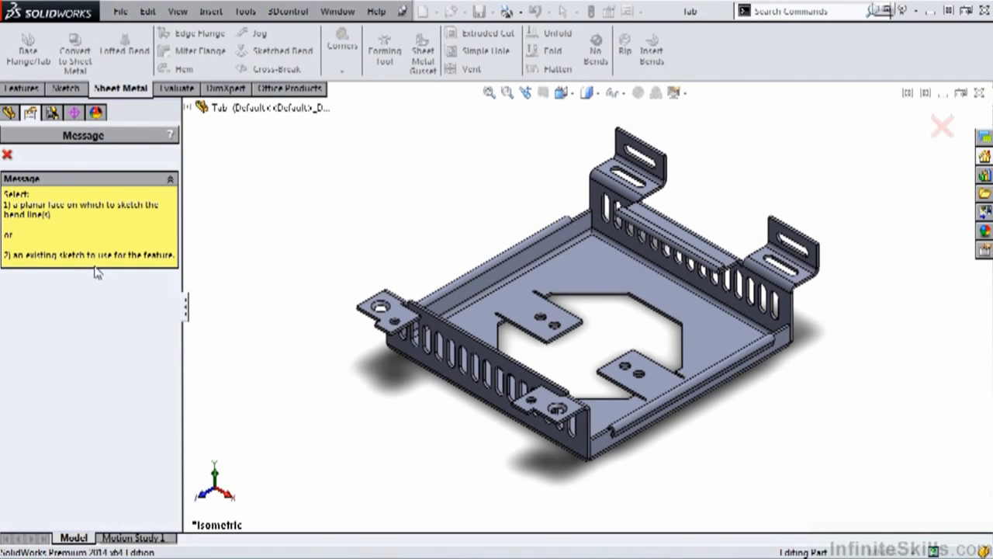
left_click(714, 345)
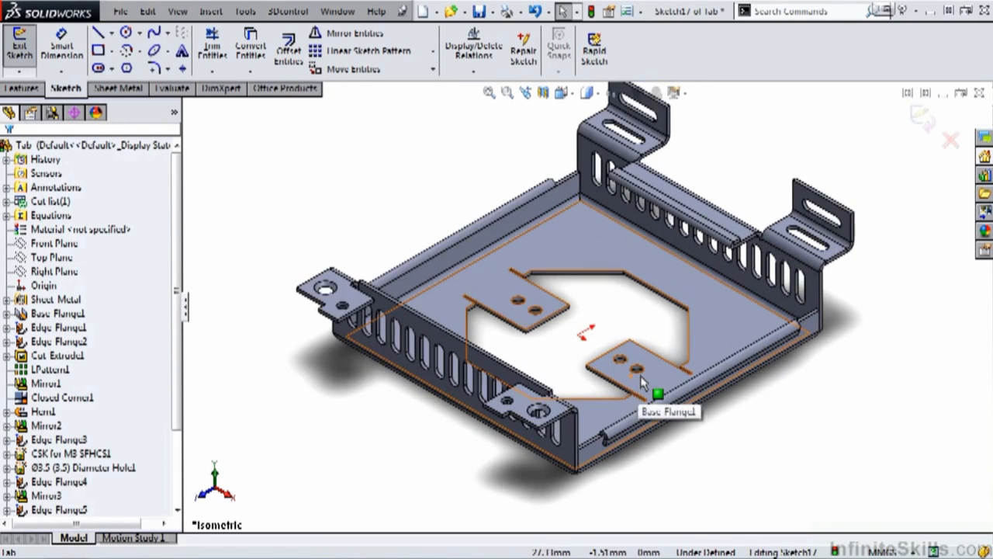
scroll(652, 394, "down", 8)
mouse_move(633, 361)
middle_mouse_down()
mouse_move(628, 401)
mouse_move(627, 388)
middle_mouse_up()
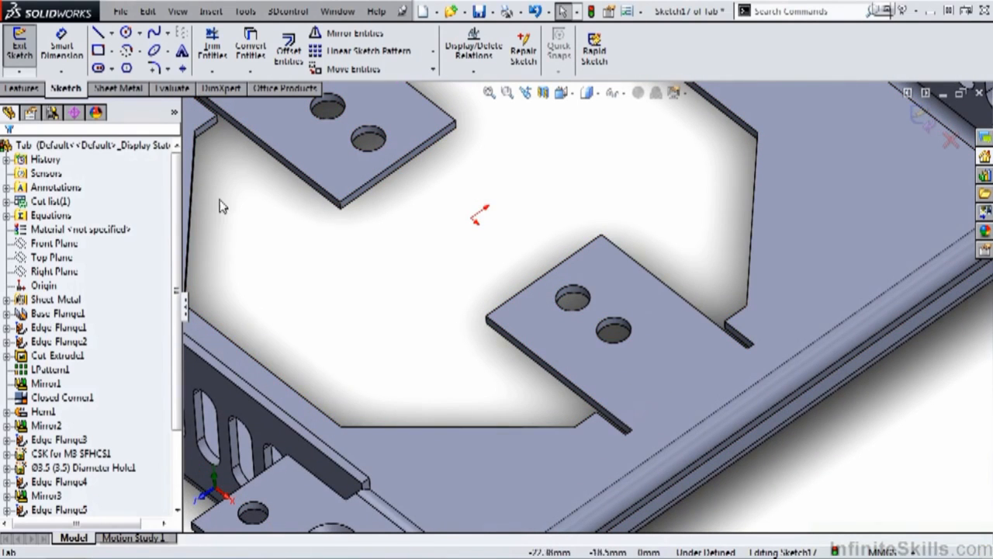
left_click(98, 35)
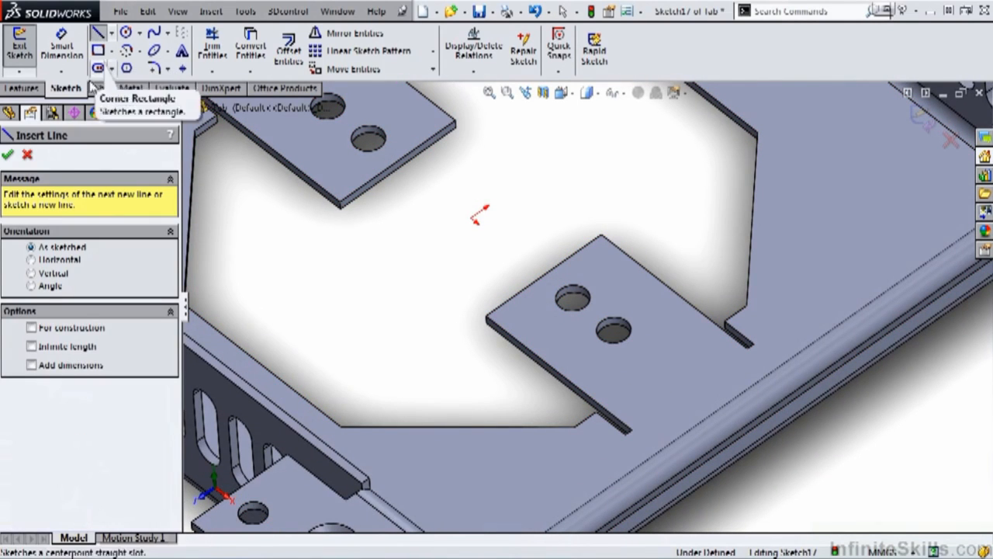
left_click(597, 409)
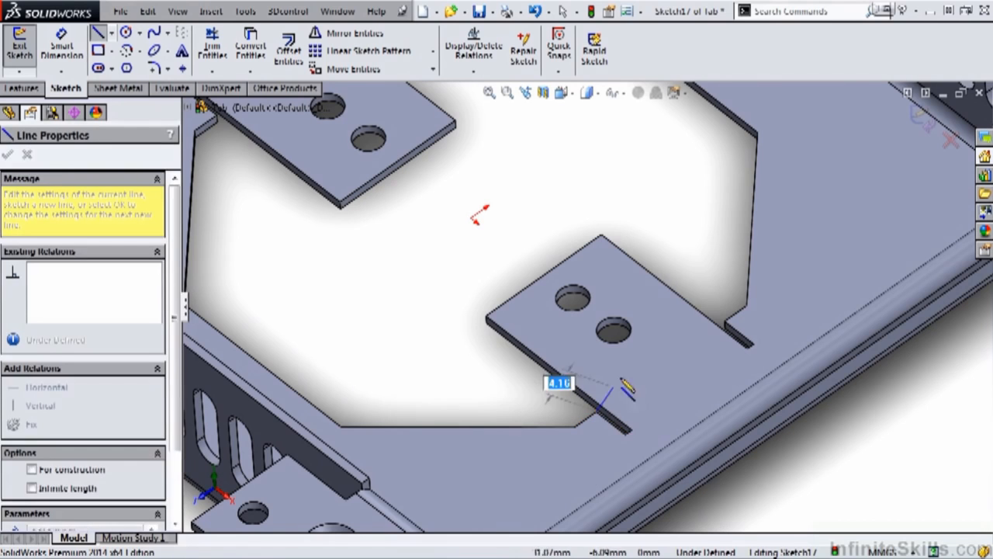
left_click(723, 321)
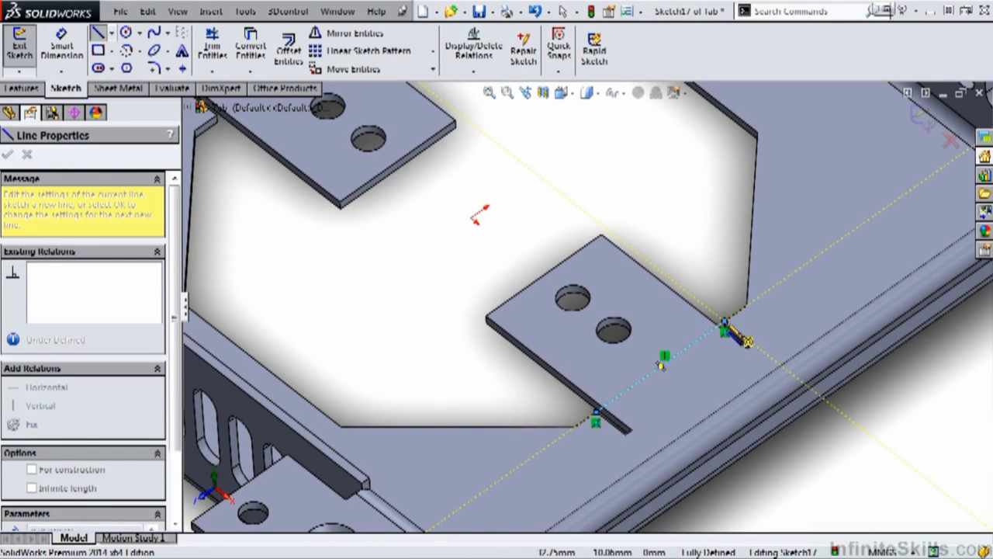
scroll(704, 353, "up", 3)
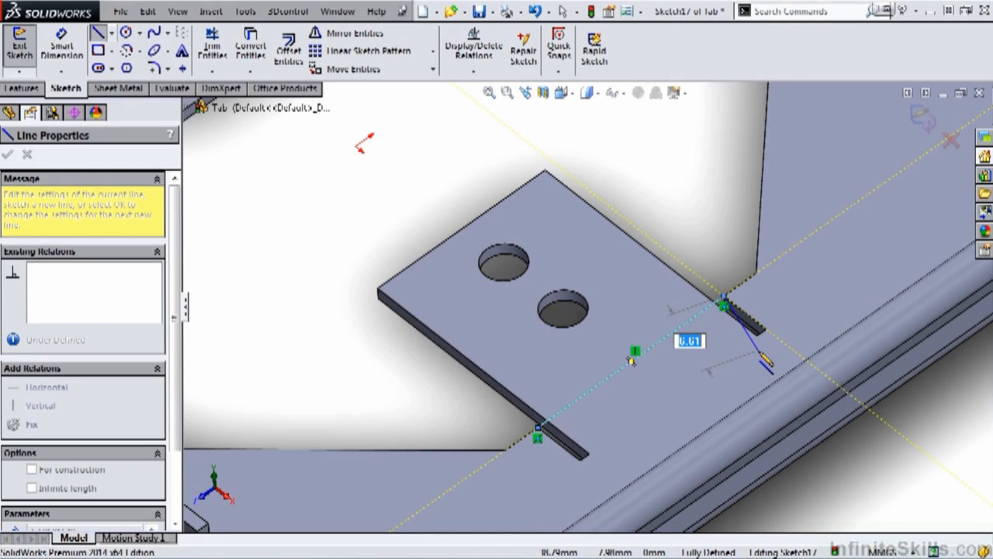
key("Escape")
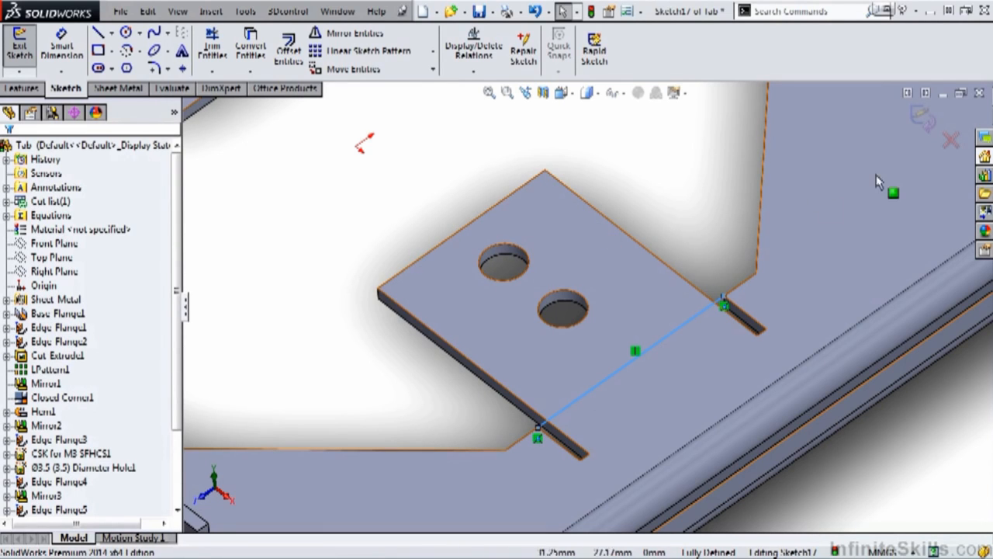
Finish the bend line sketch and set the tray floor, outside the tab, as the jog's fixed face
left_click(918, 120)
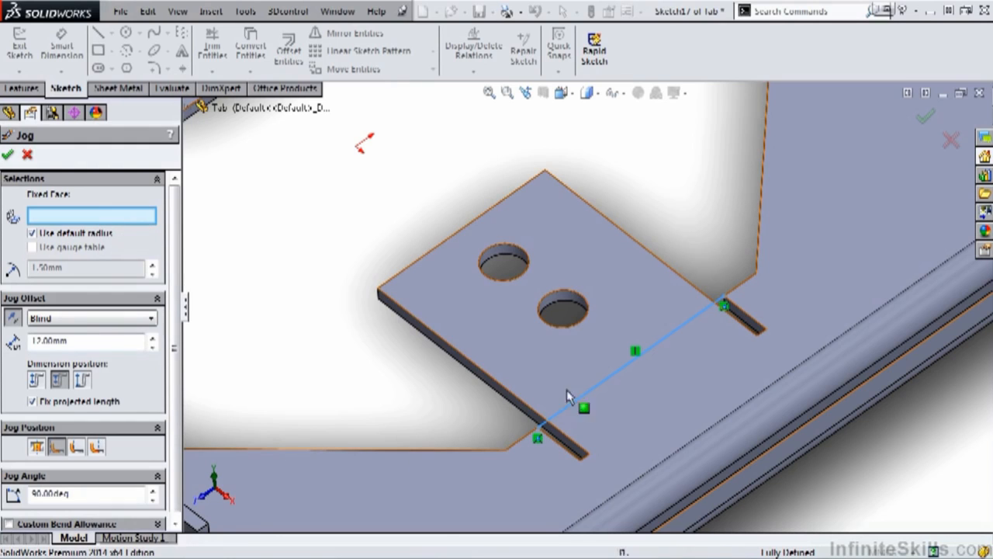
left_click(663, 400)
scroll(632, 357, "down", 2)
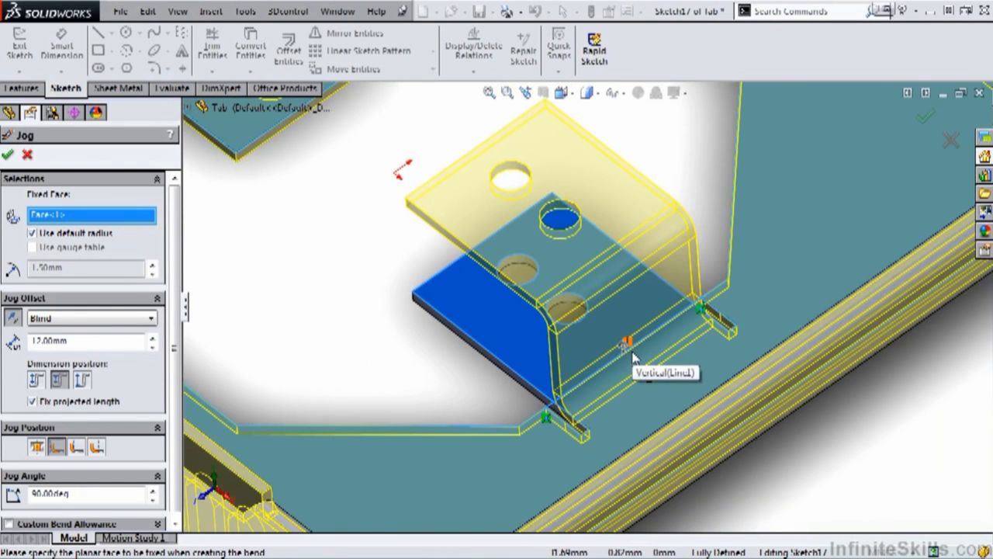
scroll(632, 357, "down", 2)
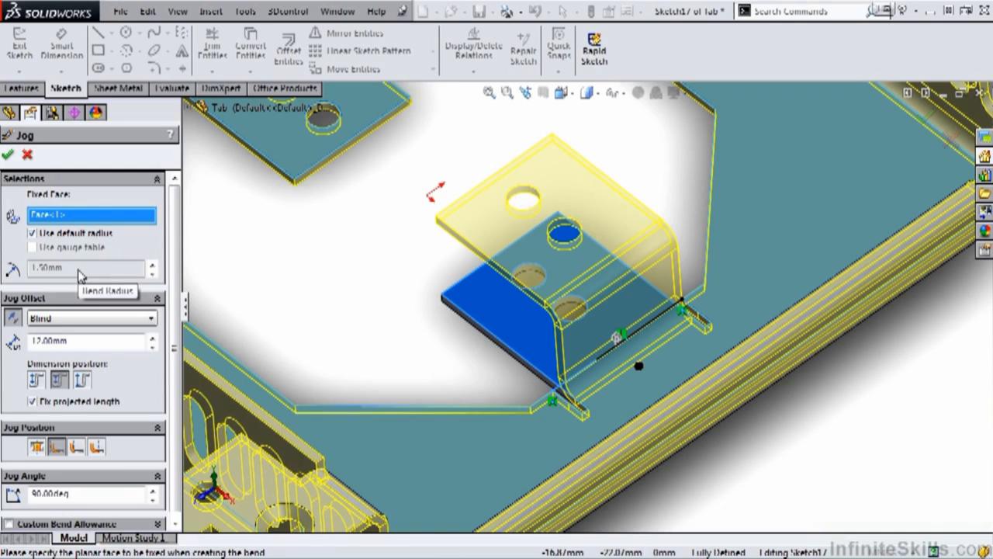
Try the reversed jog offset direction, restore it, and review the end conditions while keeping Blind
left_click(13, 318)
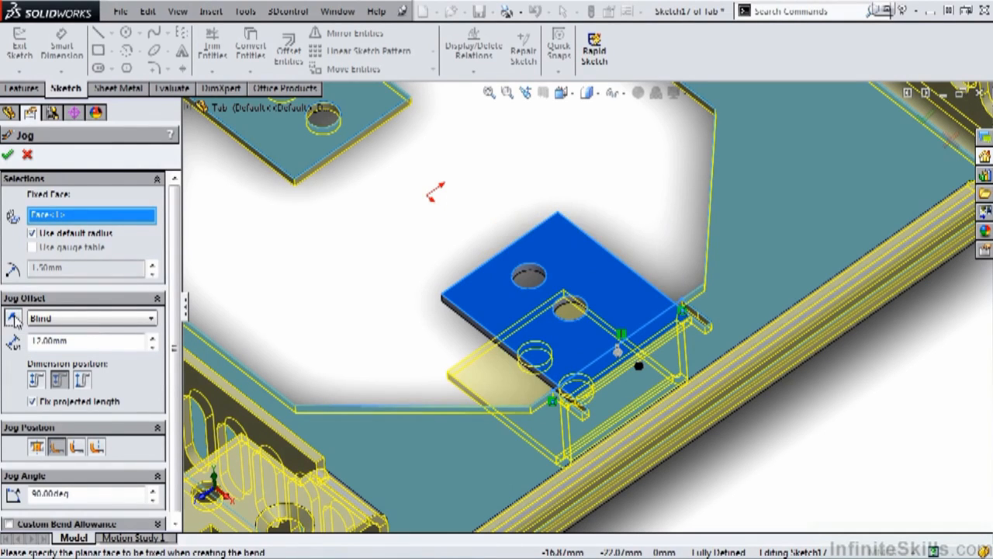
left_click(13, 318)
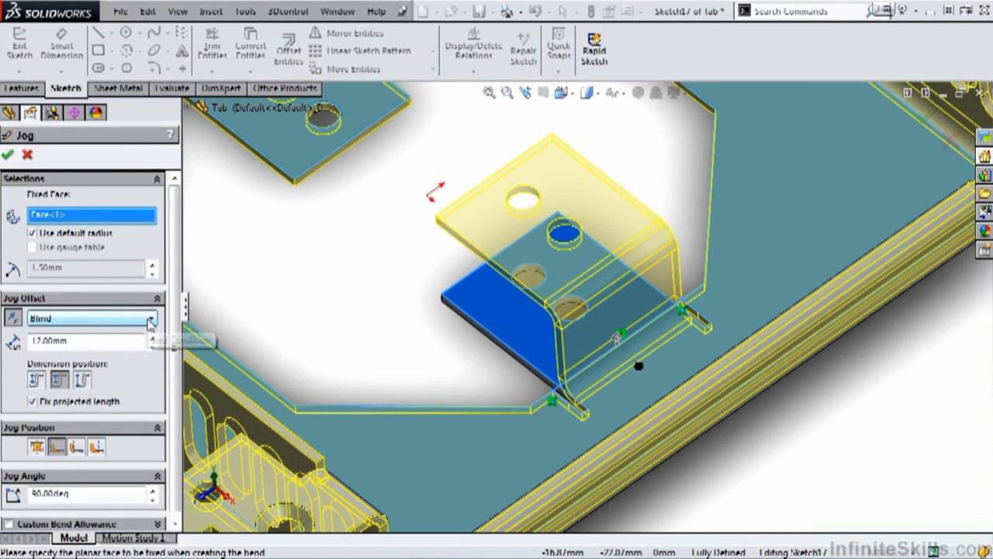
left_click(147, 323)
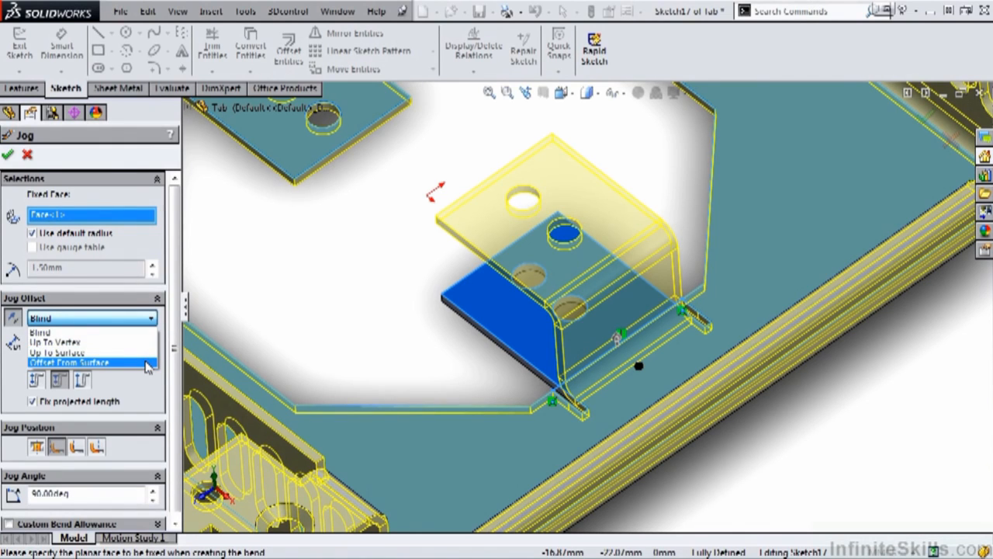
left_click(117, 332)
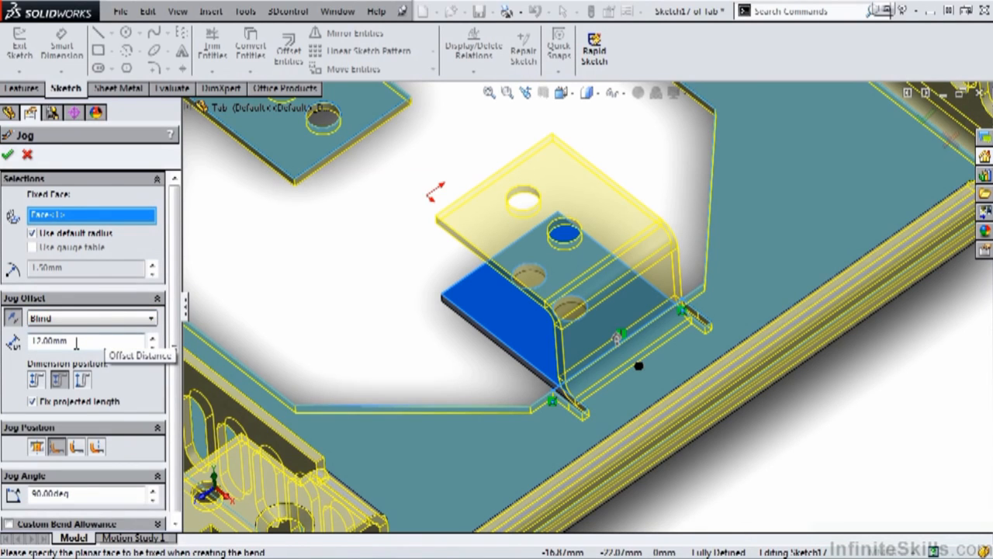
Set the jog's dimension position to Outside Offset
left_click(34, 380)
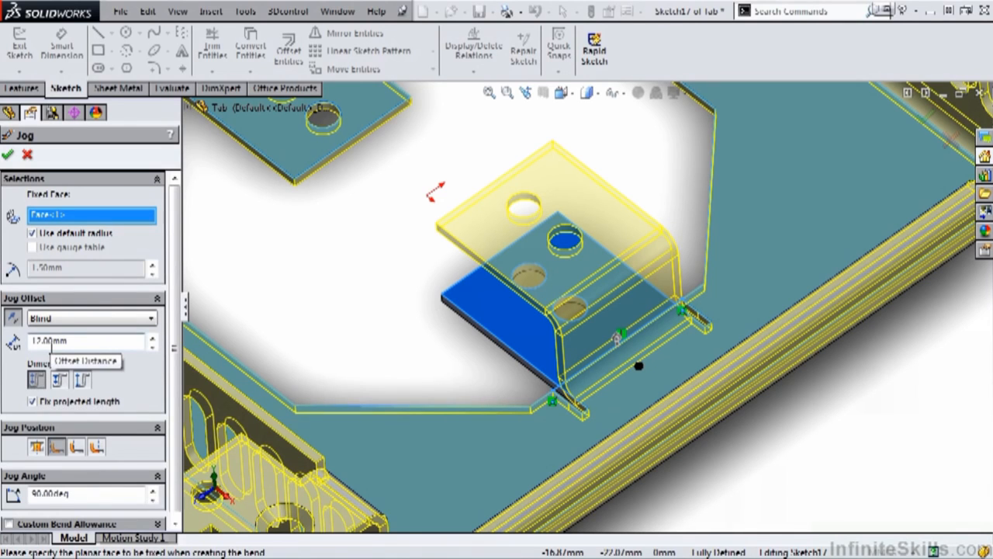
Compare the Overall Dimension position for the jog offset and set the dimension position to Inside Offset
left_click(63, 385)
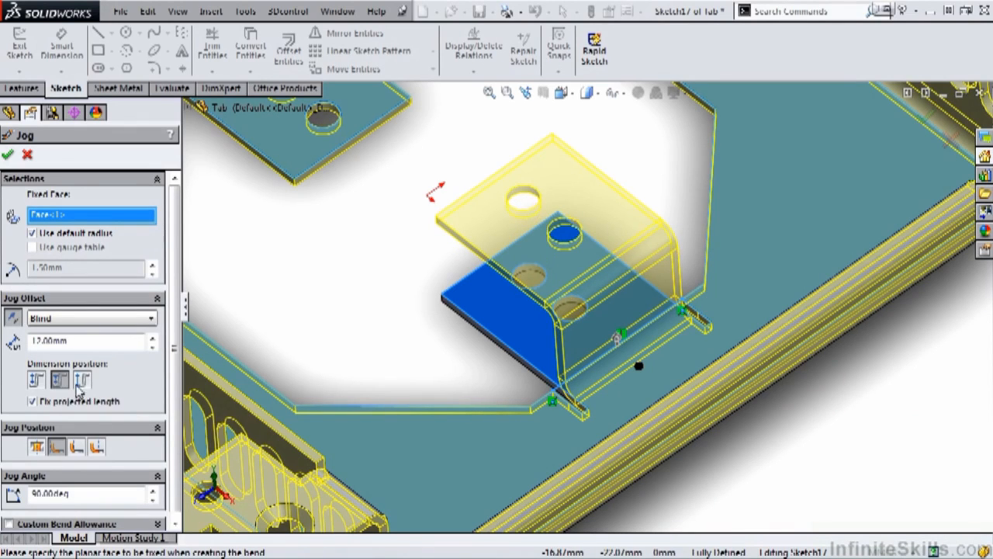
left_click(83, 379)
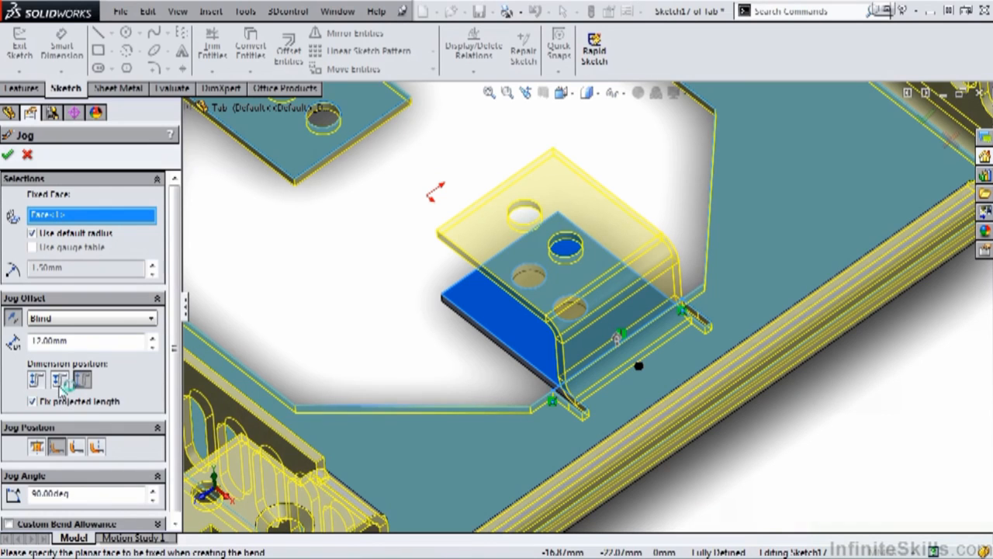
left_click(60, 385)
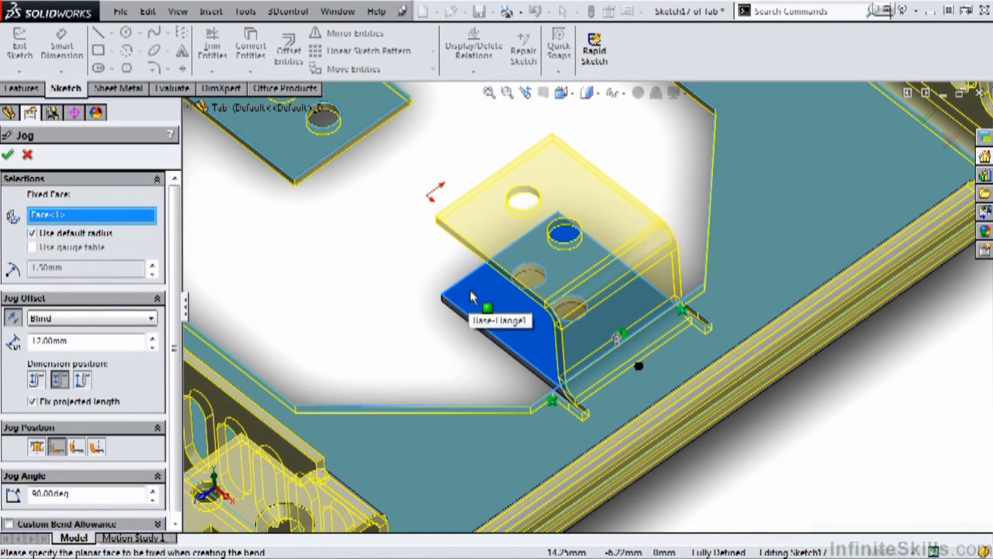
Try the jog without a fixed projected length and with each alternative jog position, returning to Material Inside
left_click(32, 401)
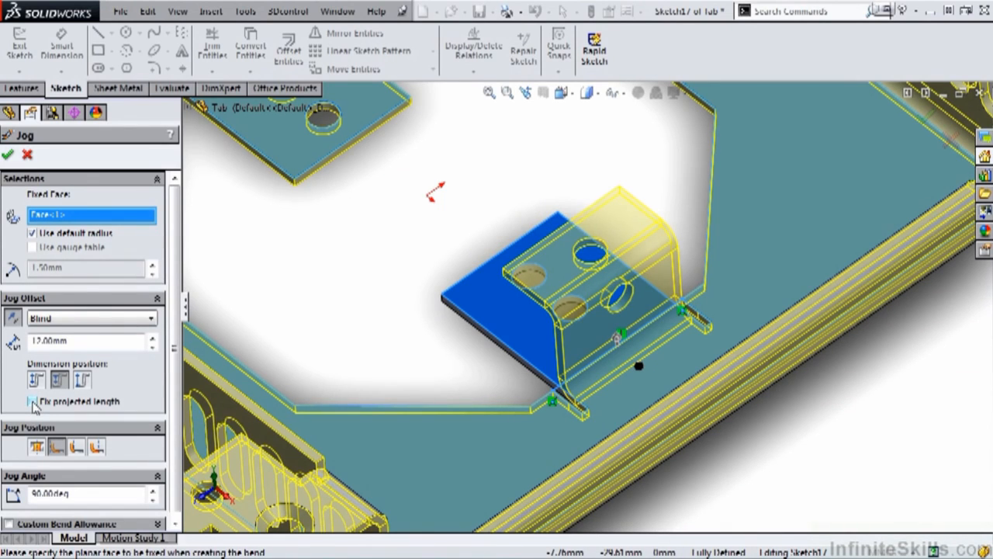
left_click(33, 402)
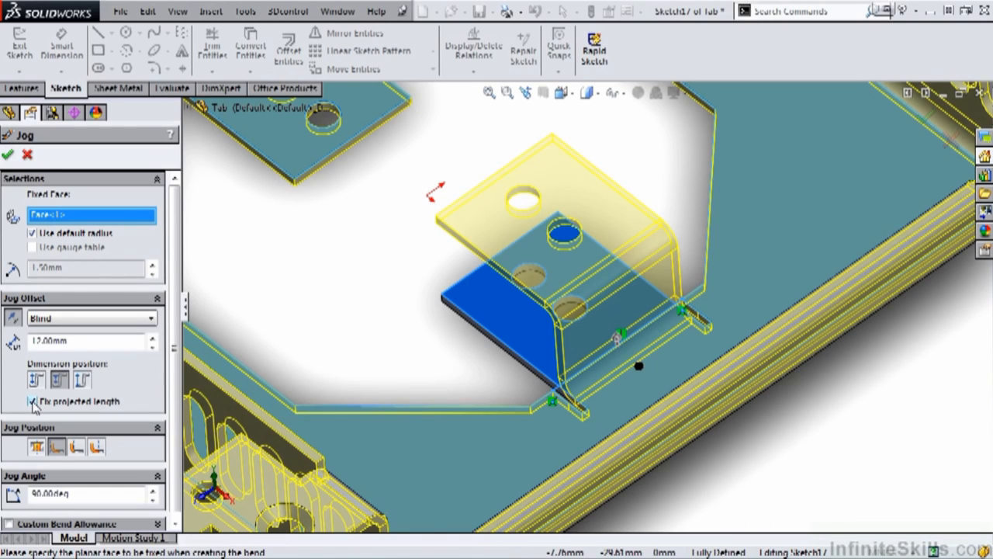
left_click(36, 447)
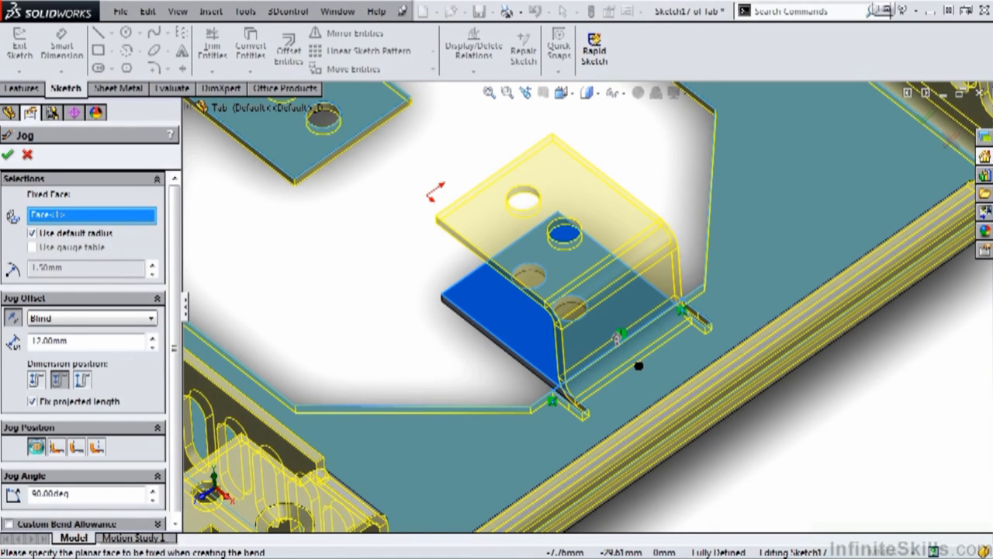
left_click(57, 453)
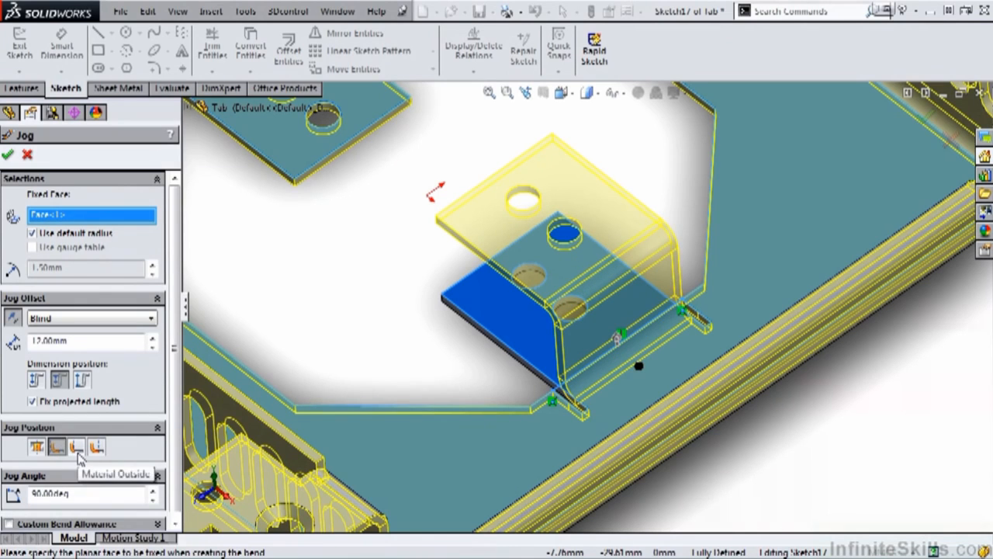
left_click(78, 455)
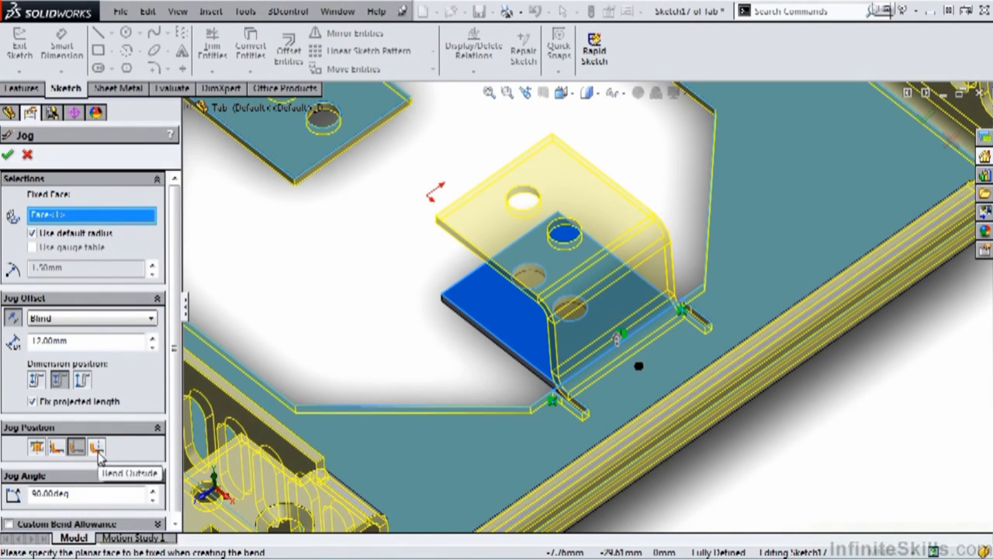
left_click(97, 451)
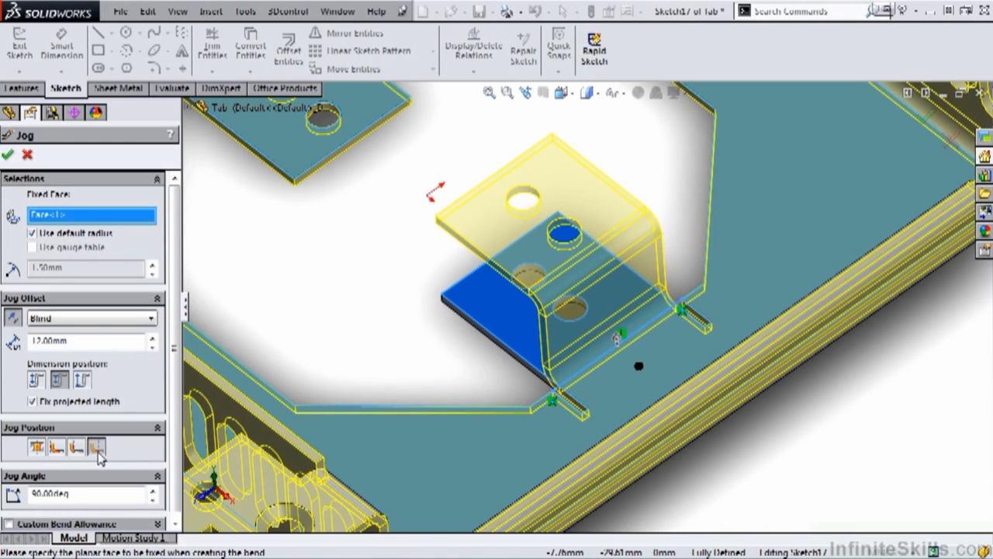
left_click(57, 453)
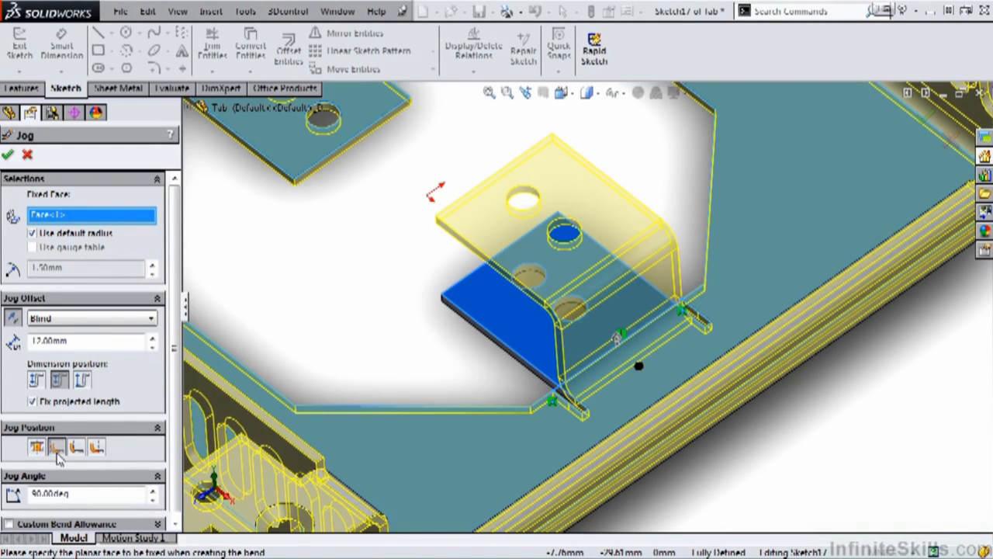
Try reducing the jog angle in one-degree steps down to 78 degrees
double_click(75, 494)
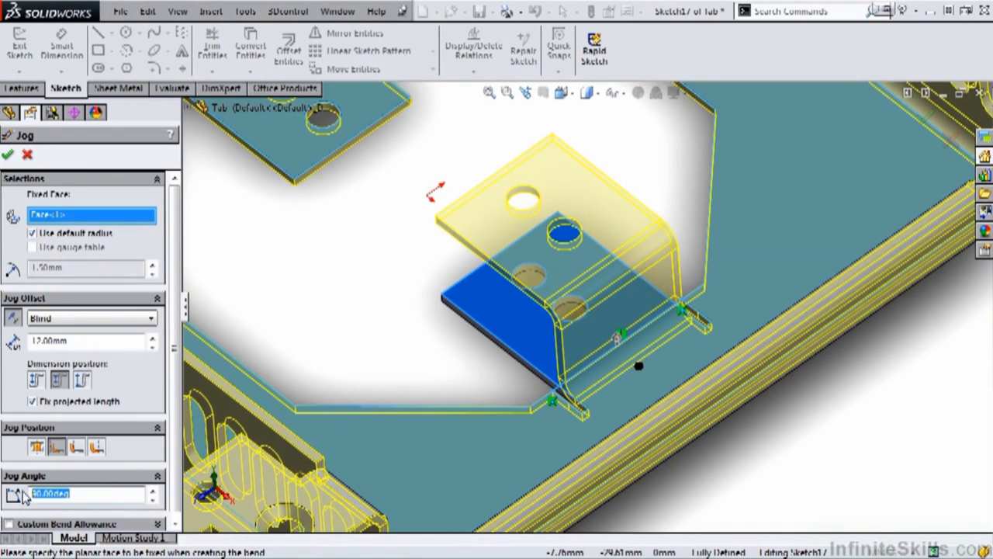
left_click(153, 501)
left_click(153, 501)
left_click(153, 501)
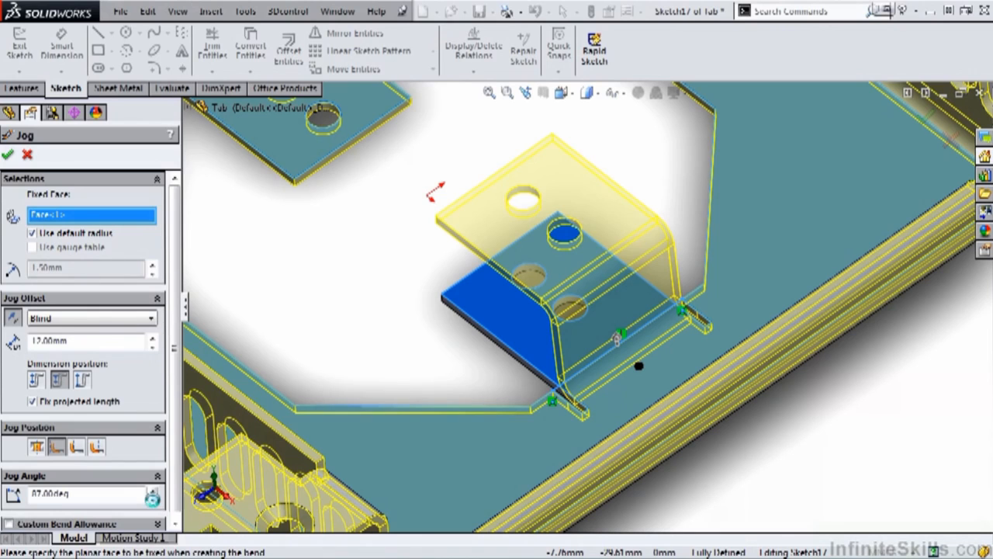
left_click(153, 501)
left_click(153, 501)
left_click(153, 501)
left_click(153, 501)
left_click(152, 501)
left_click(153, 501)
left_click(153, 501)
left_click(153, 501)
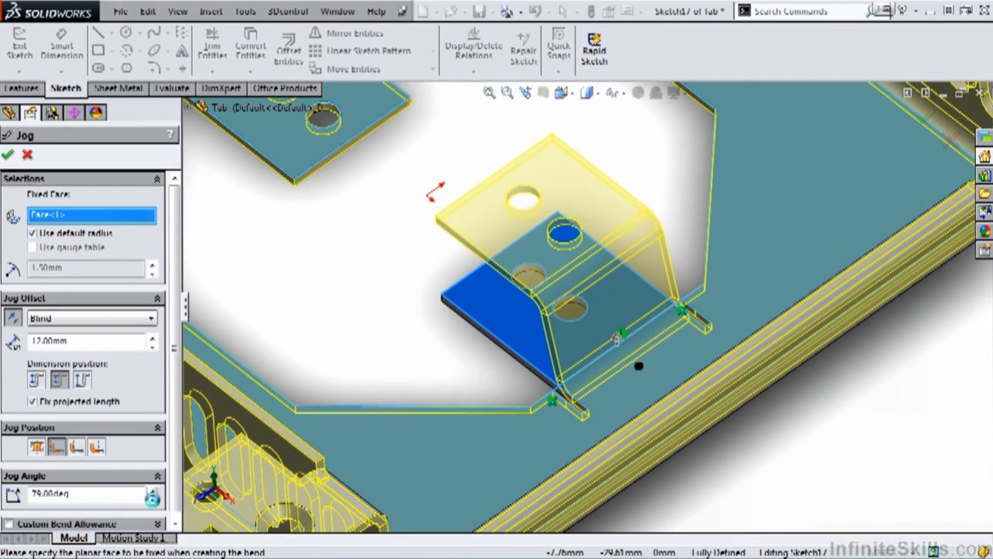
left_click(152, 502)
Set the jog angle to 90 degrees and create the jog on the tab
left_click_drag(97, 494, 26, 503)
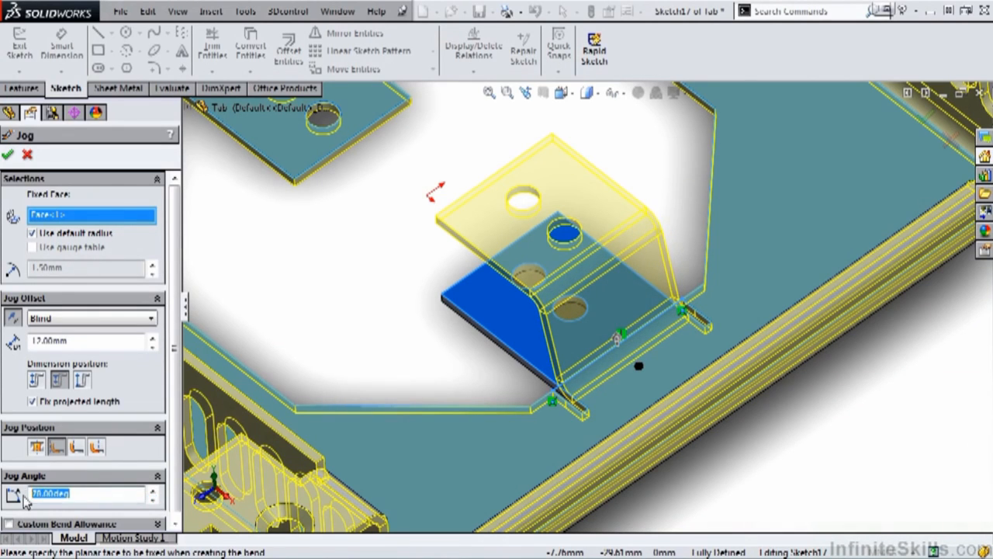
type("90")
key("Return")
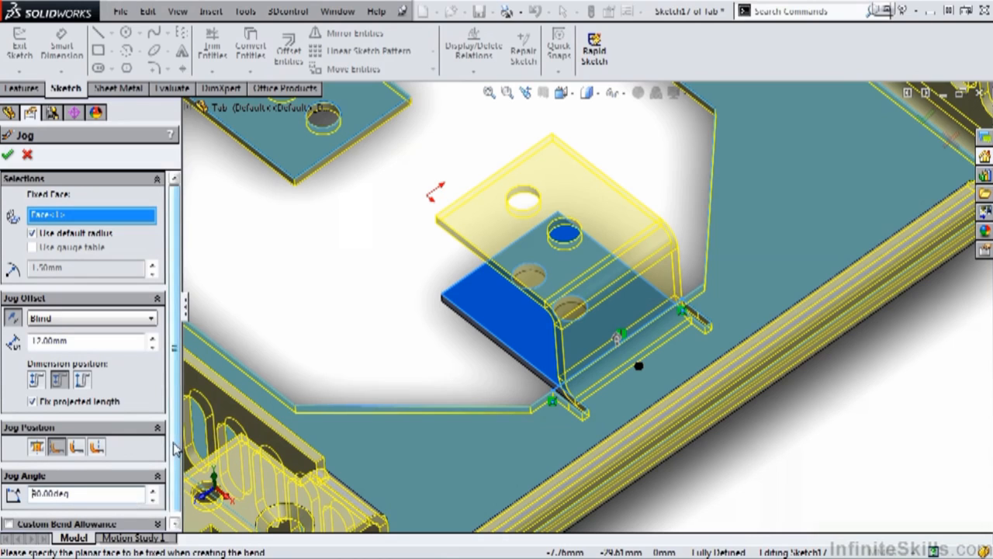
scroll(172, 474, "down", 1)
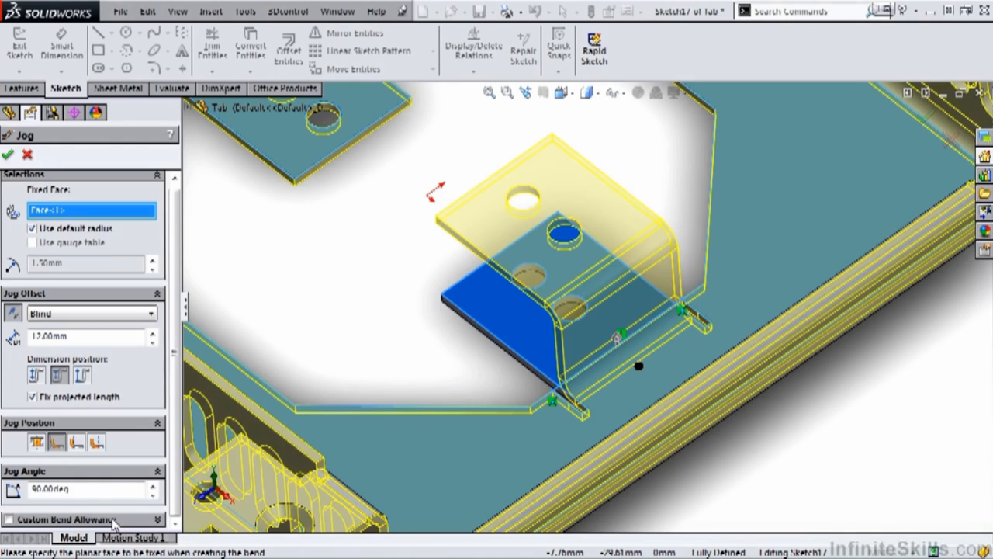
left_click(8, 156)
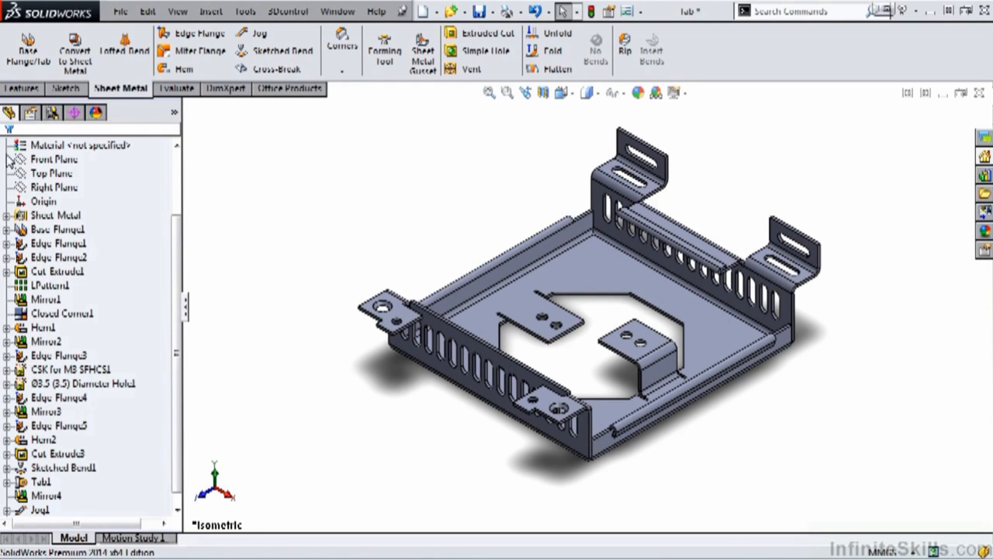
Begin a second jog on the base flange face and sketch its bend line across the opposite flat tab between the relief corners
scroll(541, 318, "down", 2)
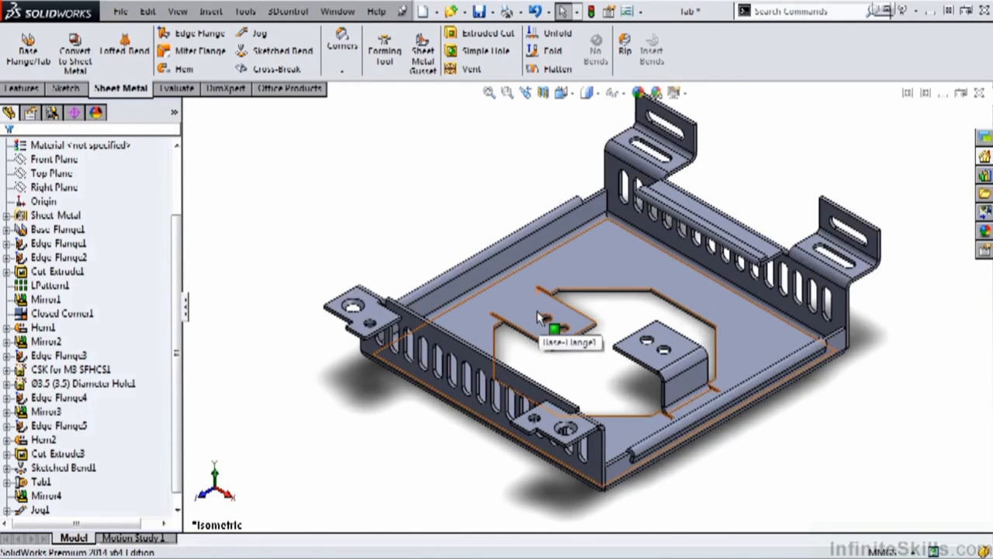
scroll(541, 318, "down", 5)
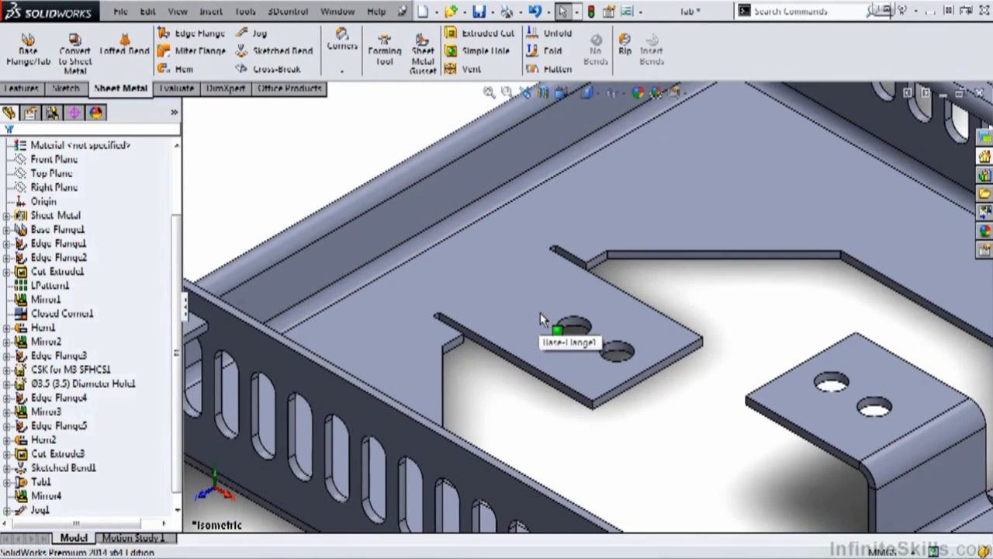
left_click(259, 38)
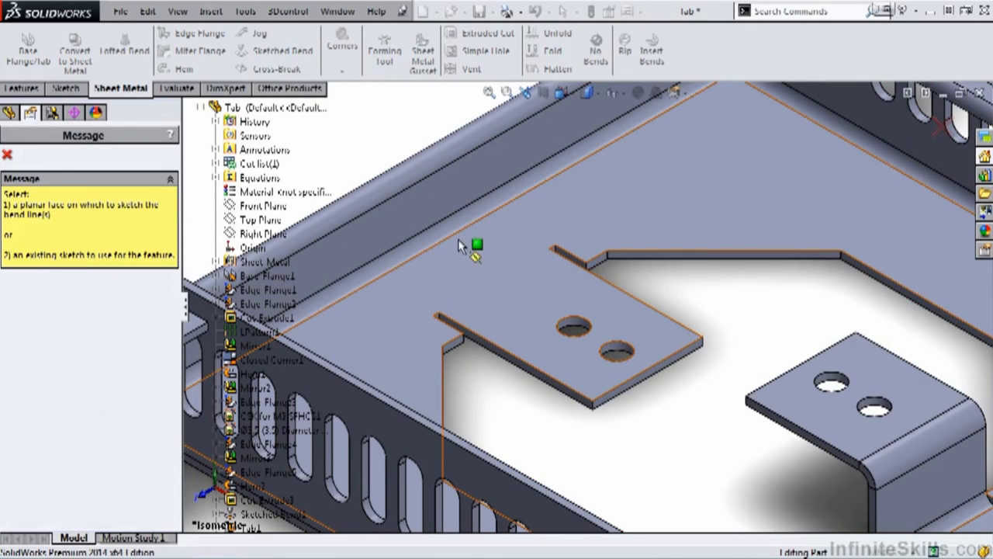
left_click(475, 261)
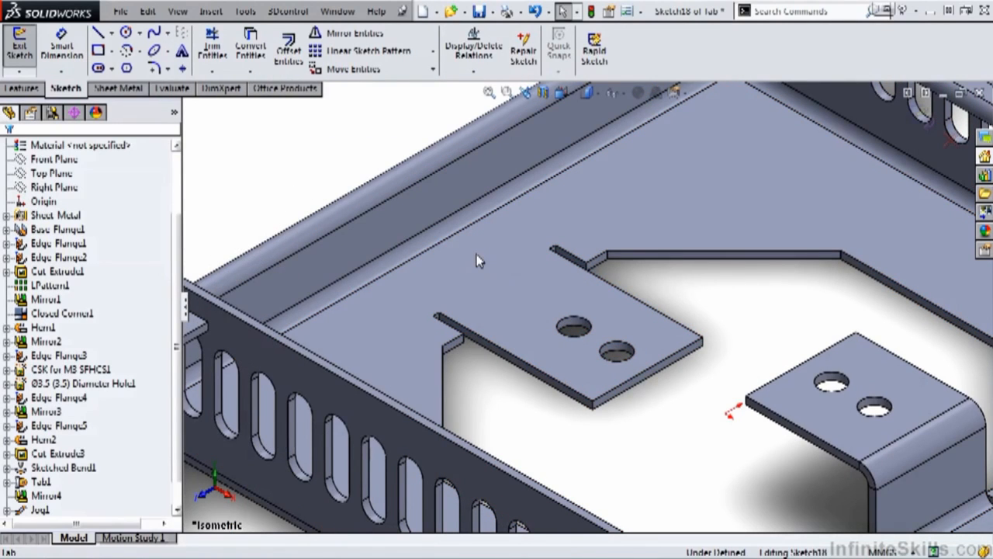
left_click(97, 33)
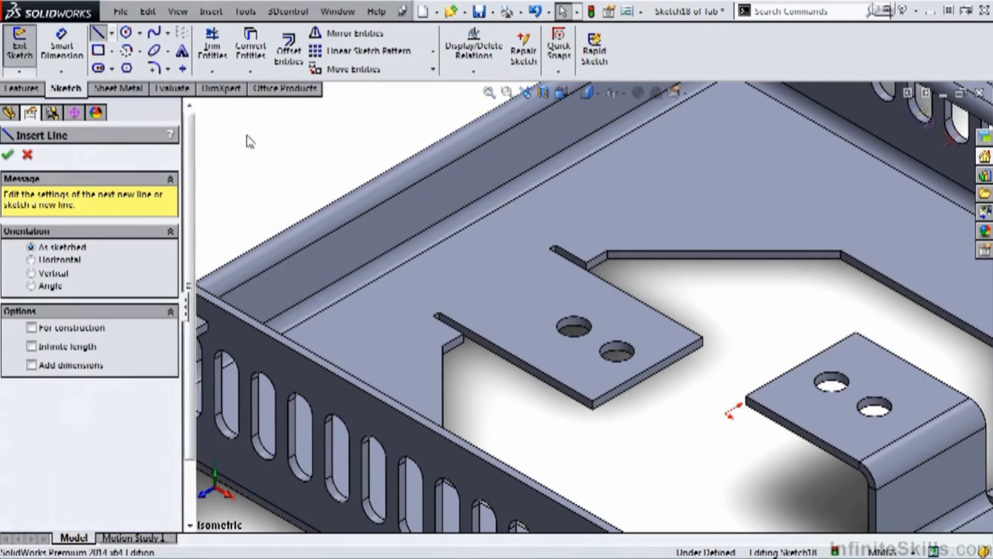
left_click(466, 332)
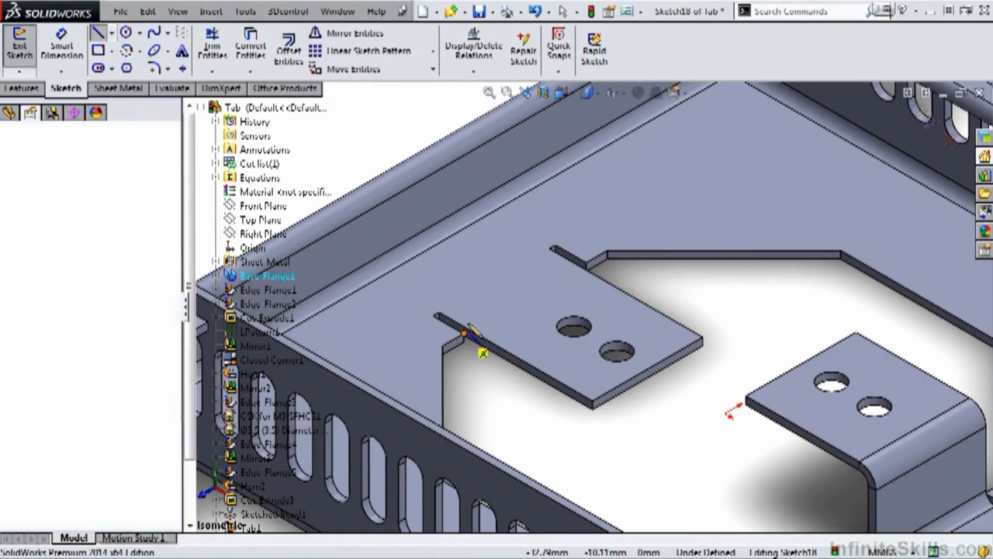
left_click(586, 269)
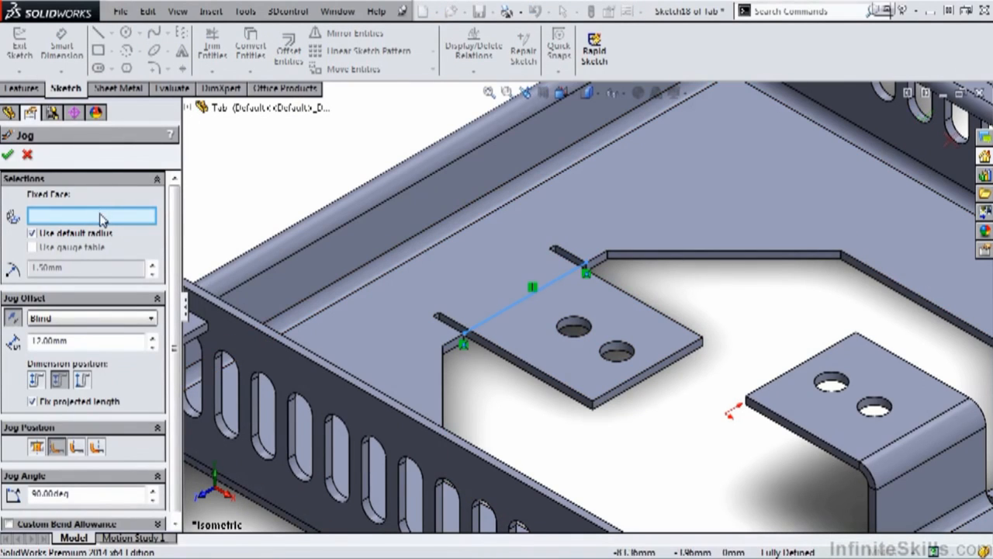
Fix the base flange face beside the bend line and create the second jog with the 12 mm offset and 90-degree angle
left_click(481, 273)
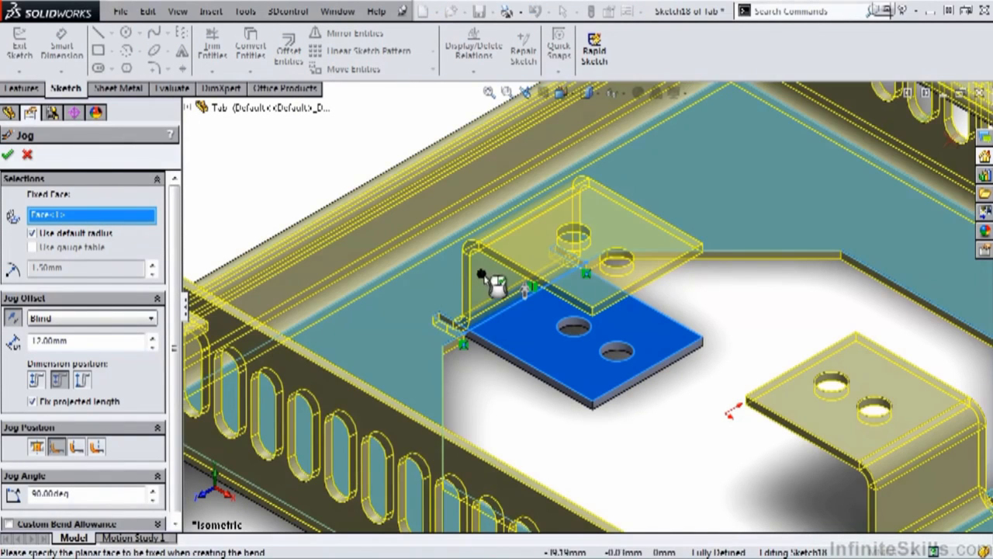
scroll(178, 229, "down", 1)
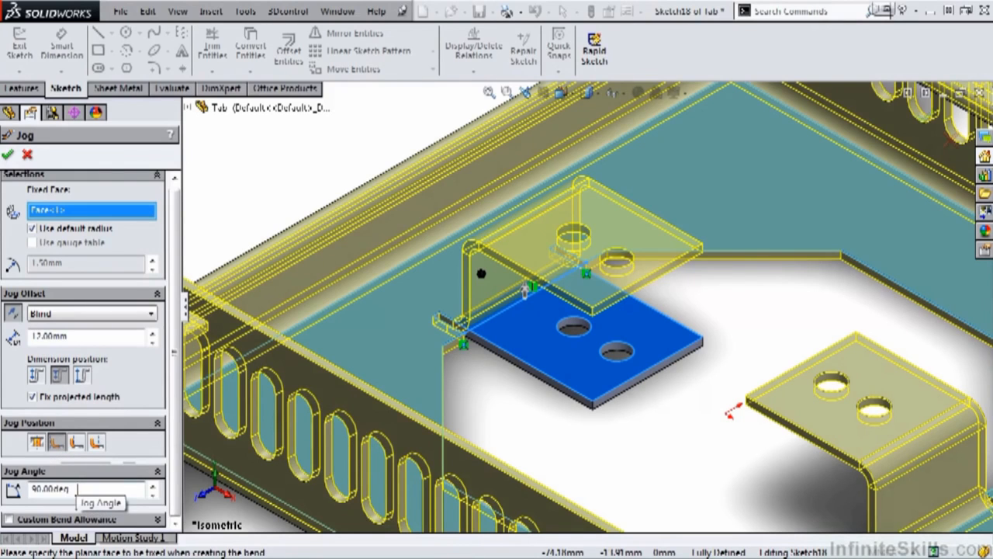
left_click(6, 158)
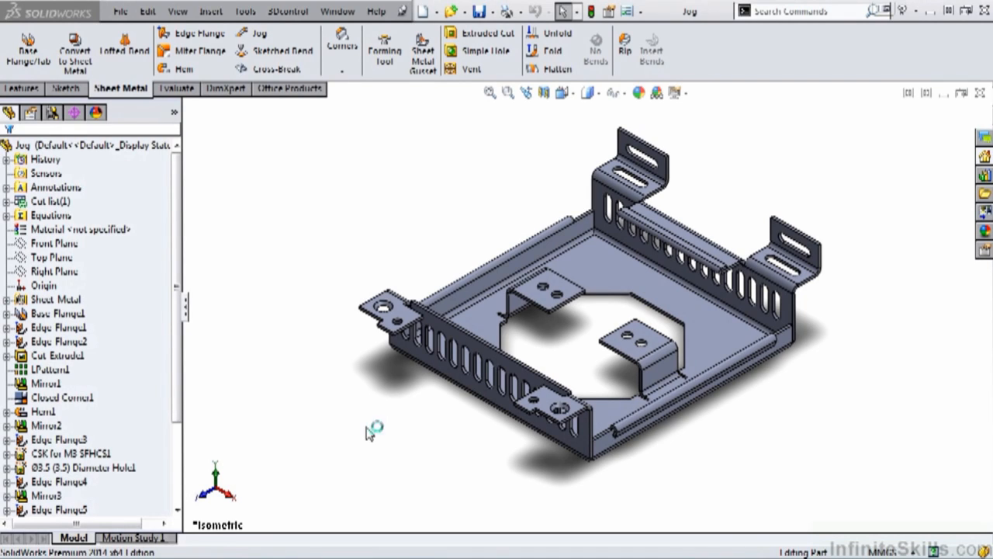
Start a Break Corner/Corner Trim feature on the part
left_click(342, 71)
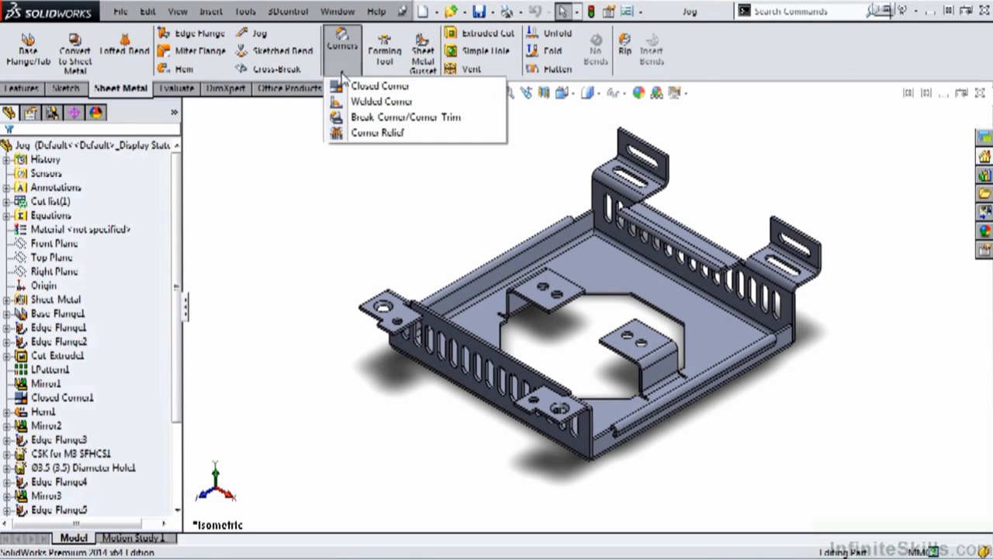
left_click(378, 120)
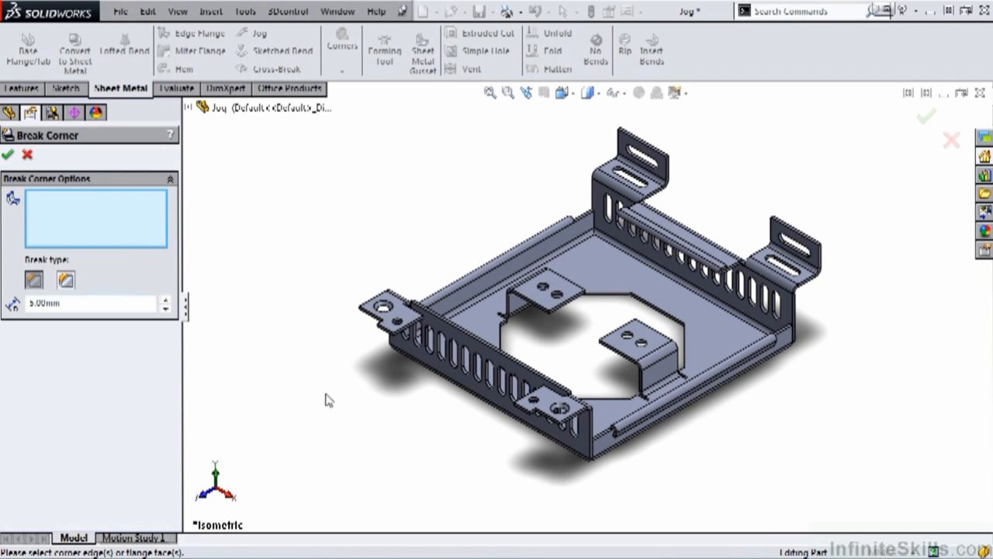
Try selecting the two outer corner edges of the rear countersunk mounting tab for breaking, and clear the selection
scroll(403, 326, "down", 5)
scroll(419, 320, "down", 5)
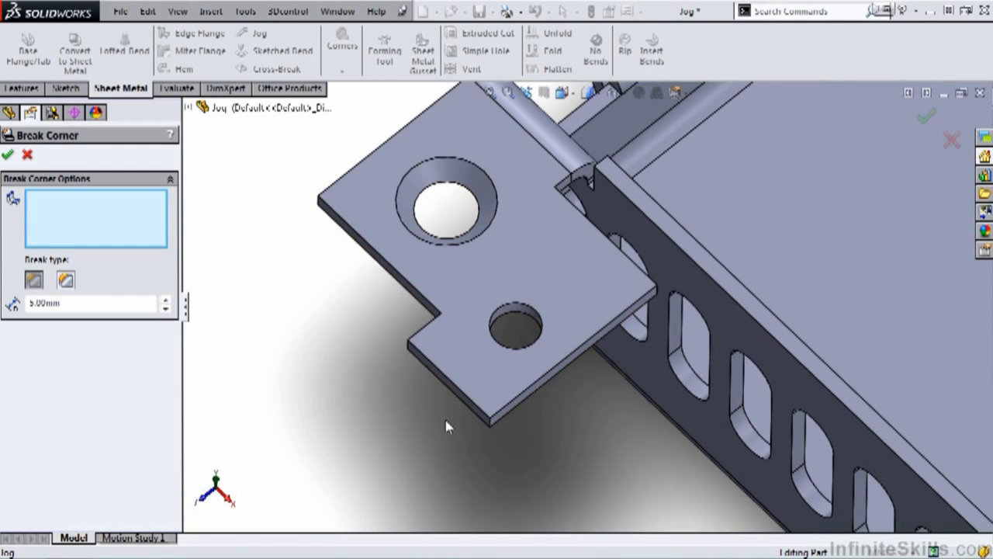
left_click(490, 425)
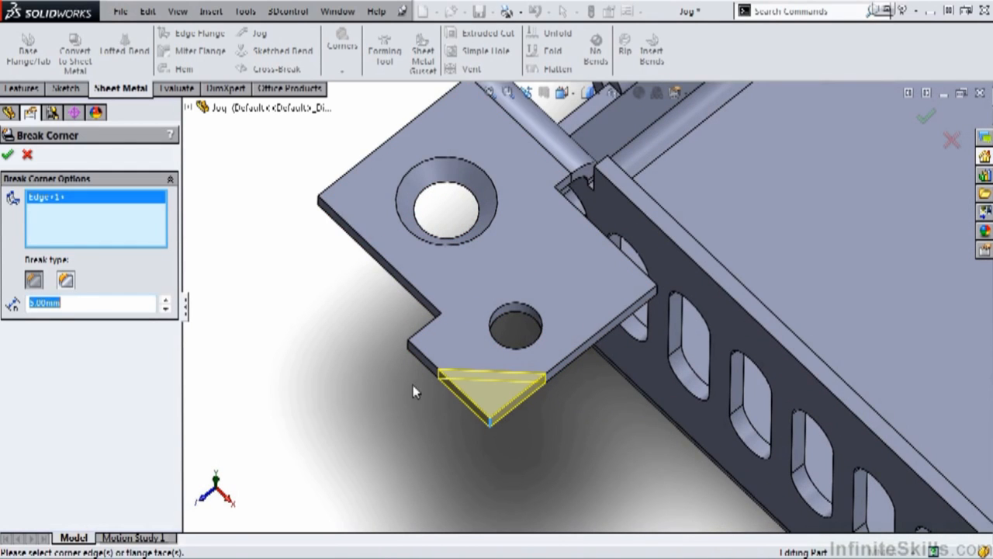
middle_click_drag(413, 384, 413, 344)
left_click(413, 350)
scroll(412, 380, "up", 4)
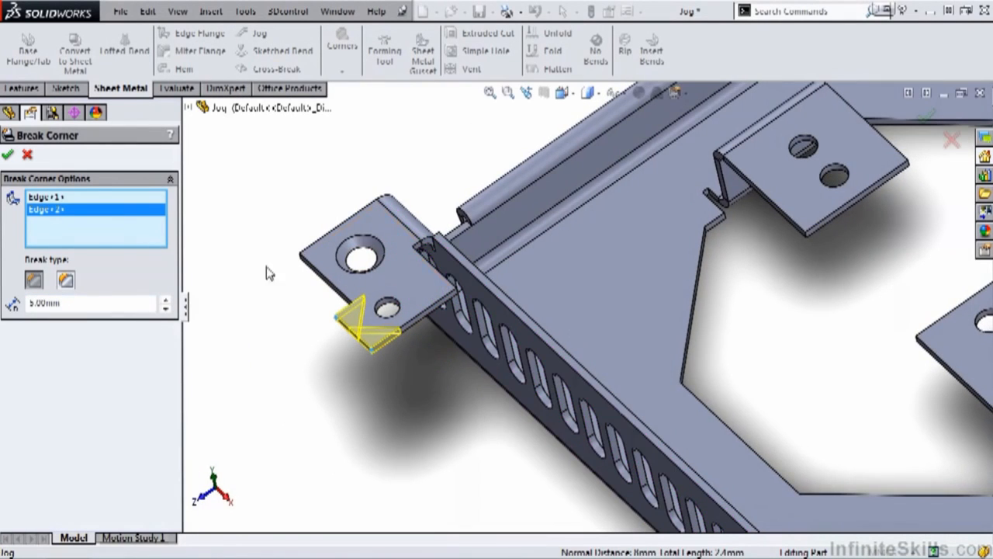
right_click(137, 226)
left_click(194, 235)
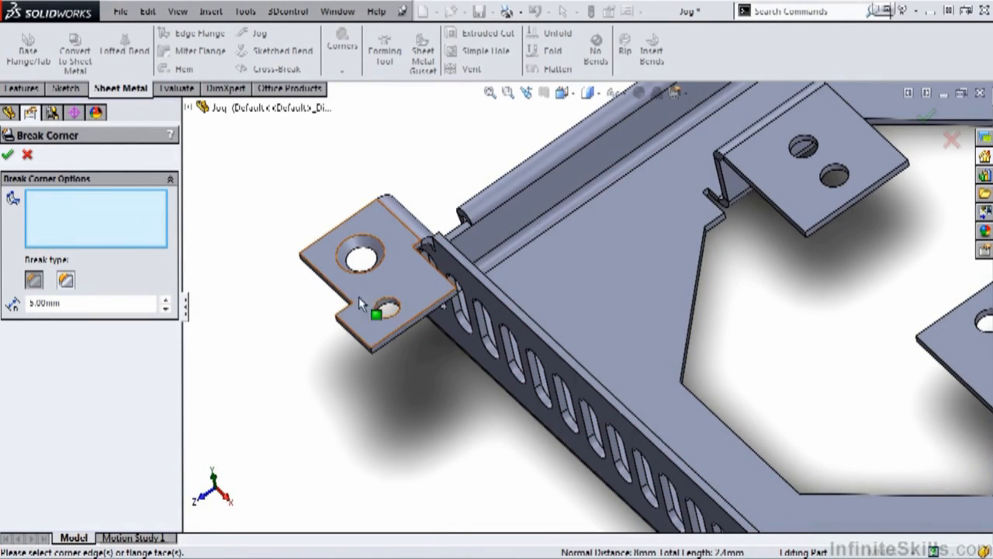
Select the faces of both countersunk mounting tabs and both upright slotted tabs for the Break Corner feature
left_click(360, 299)
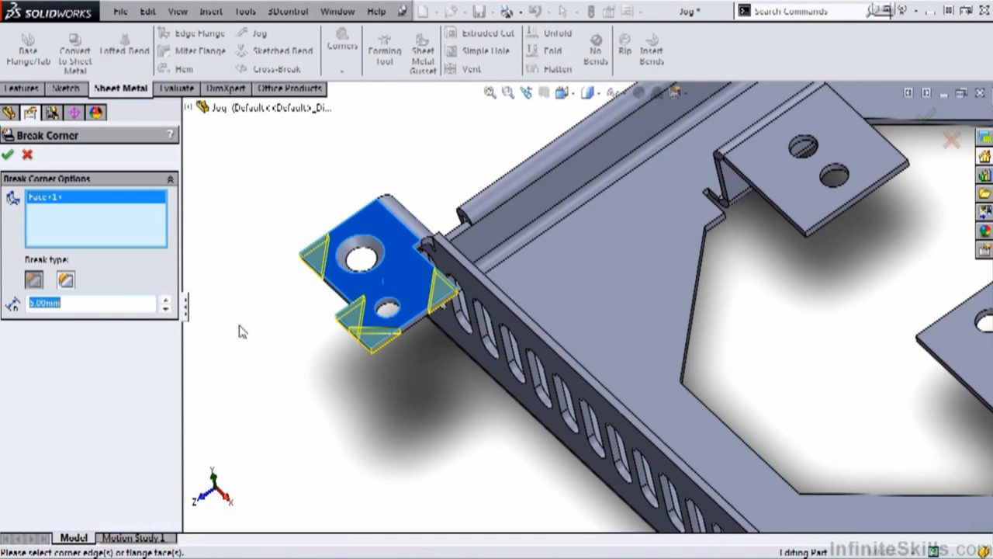
key("ctrl+7")
left_click(555, 405)
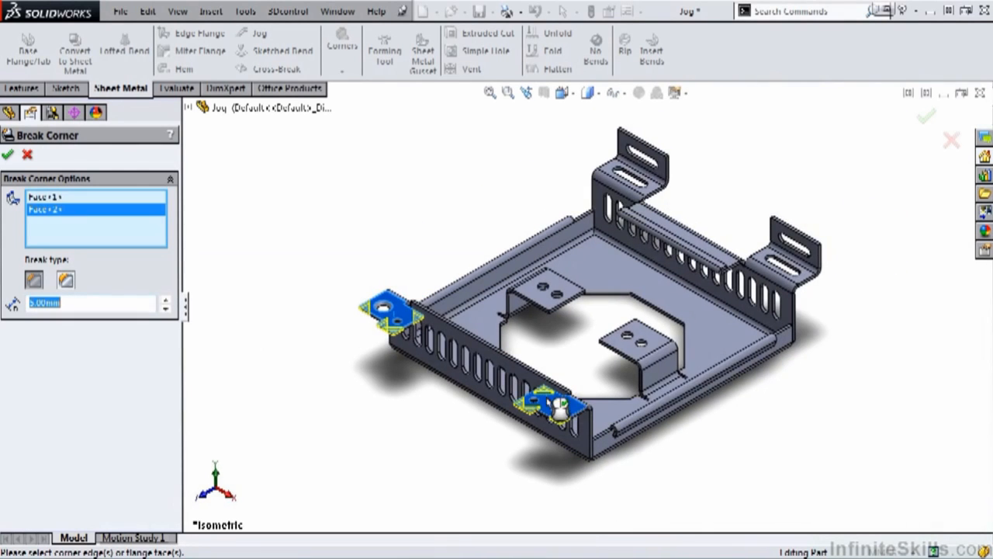
left_click(661, 172)
left_click(813, 256)
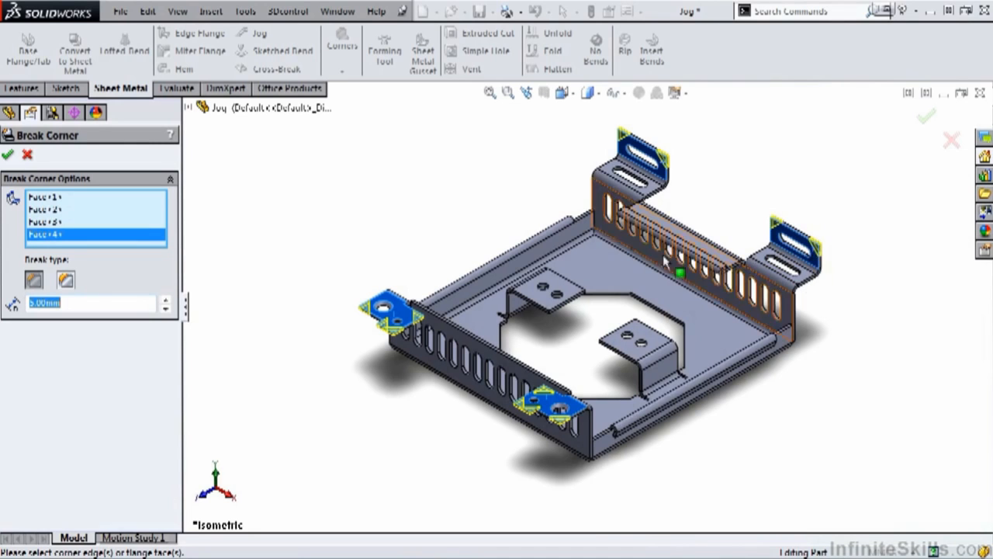
Set the Break Corner distance to 2 mm and finish the feature
scroll(473, 384, "down", 3)
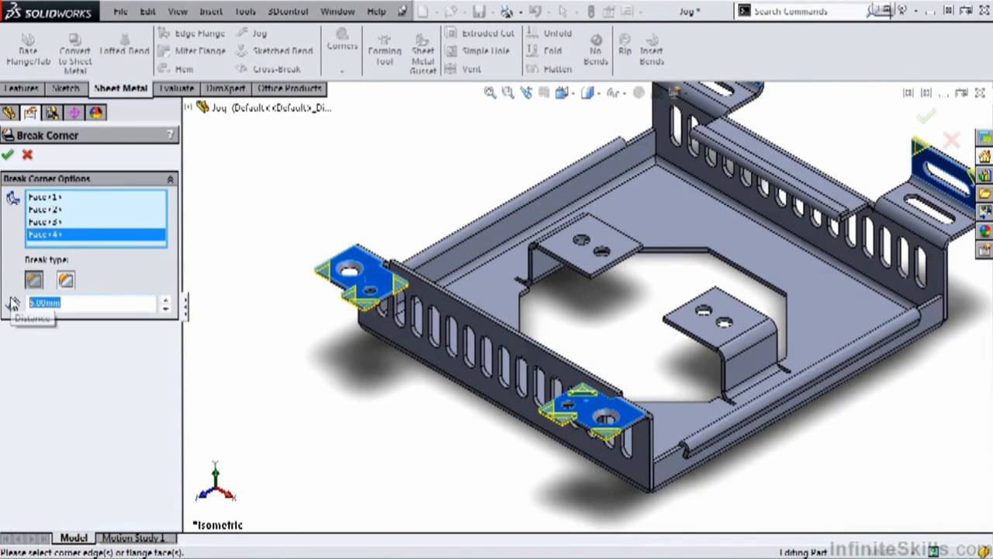
type("2")
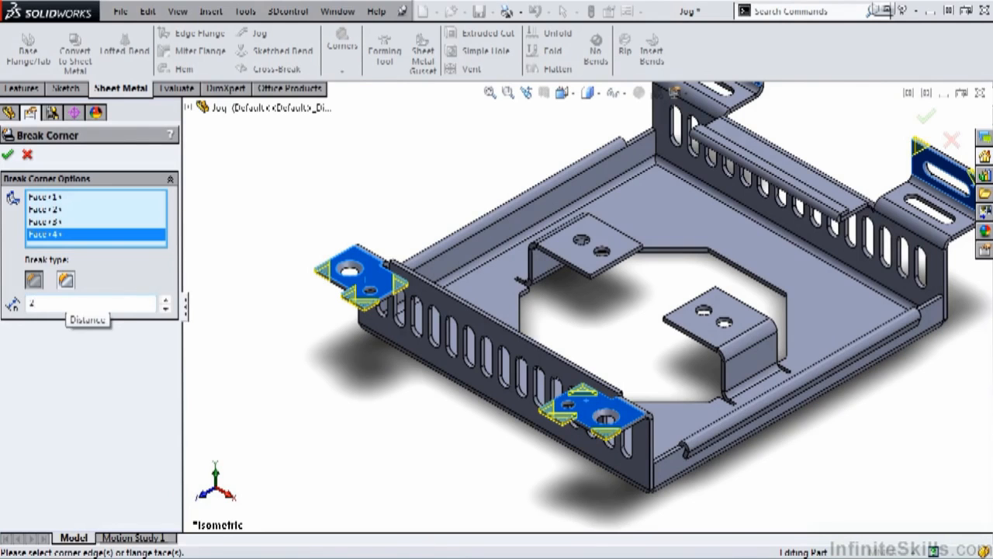
key("Return")
middle_click_drag(305, 375, 457, 483)
middle_click_drag(457, 436, 466, 367)
key("ctrl+7")
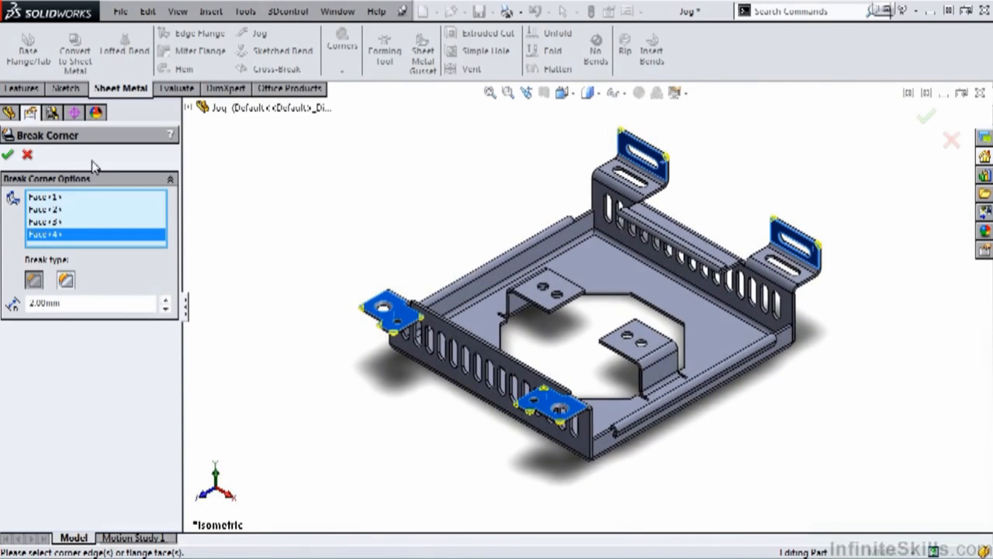
left_click(8, 156)
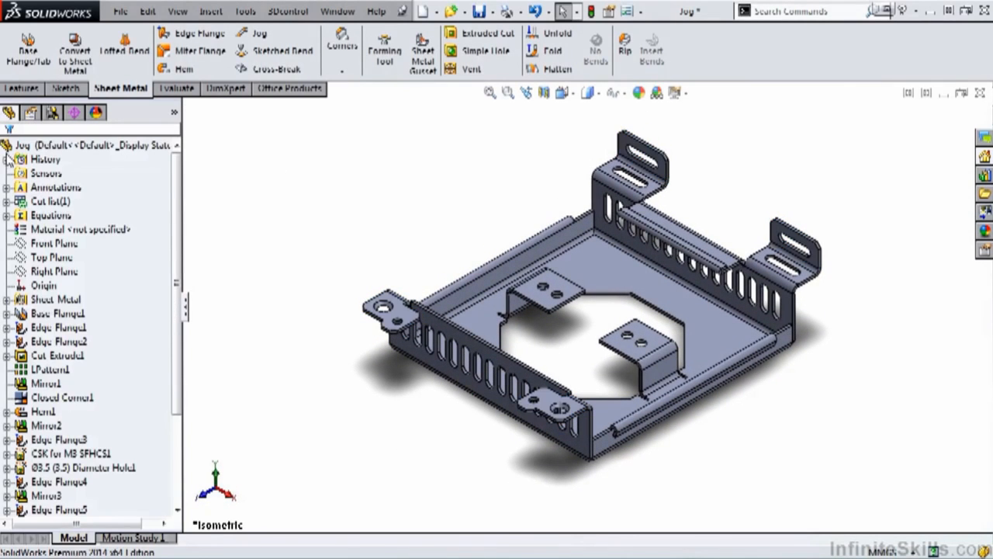
mouse_move(432, 418)
middle_mouse_down()
mouse_move(445, 435)
mouse_move(448, 406)
mouse_move(450, 432)
mouse_move(450, 421)
middle_mouse_up()
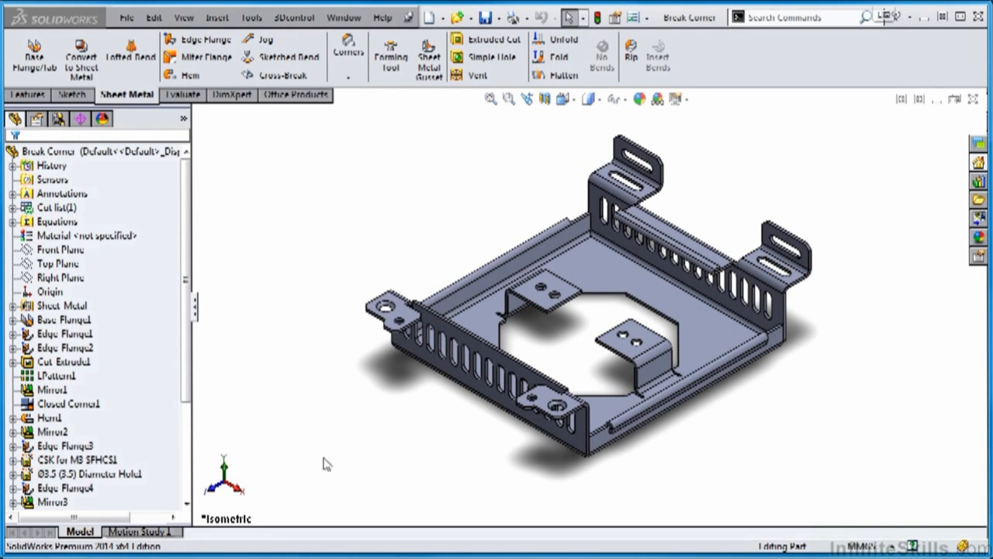
Find the Flat Pattern folder at the end of the feature tree, expand it and select the flat pattern feature inside
left_click(70, 319)
left_click(89, 307)
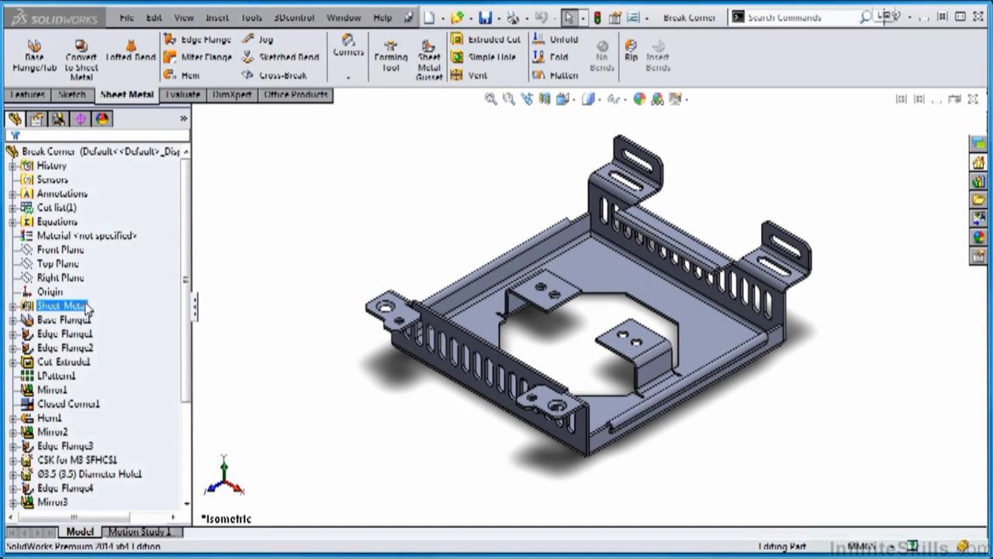
left_click_drag(187, 305, 186, 411)
left_click(64, 502)
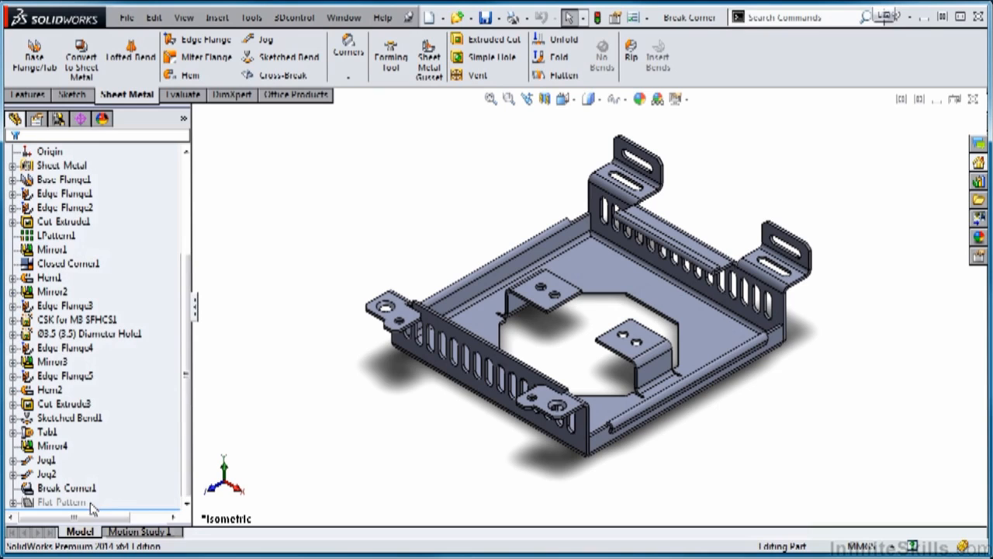
left_click(13, 503)
left_click(56, 502)
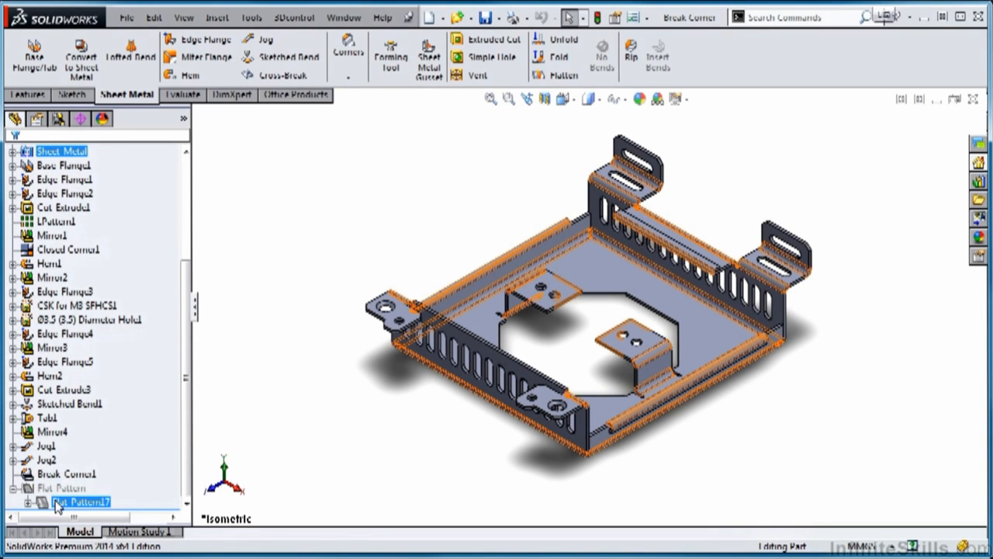
Open the flat pattern feature's definition, examine its fixed face and bend options, and accept it without changes
right_click(58, 503)
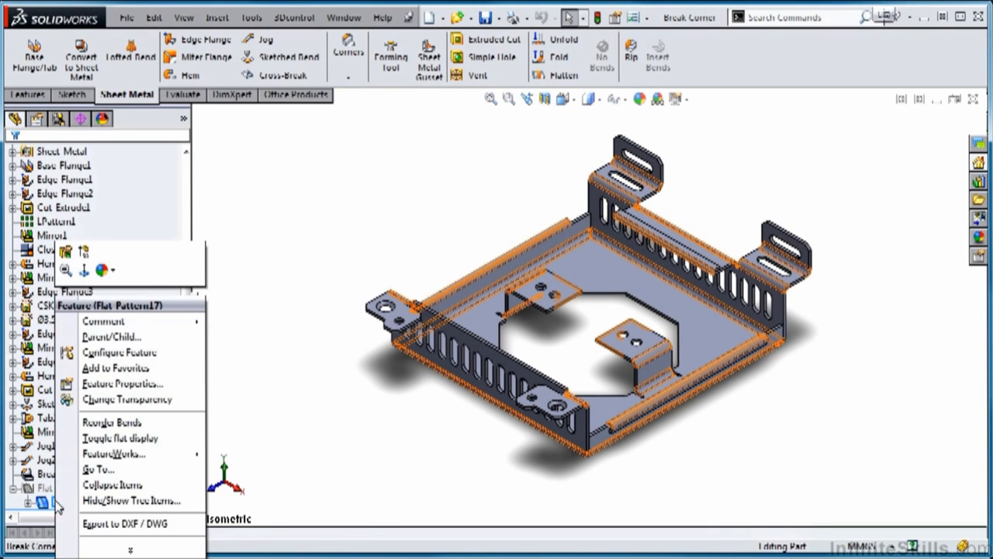
left_click(63, 252)
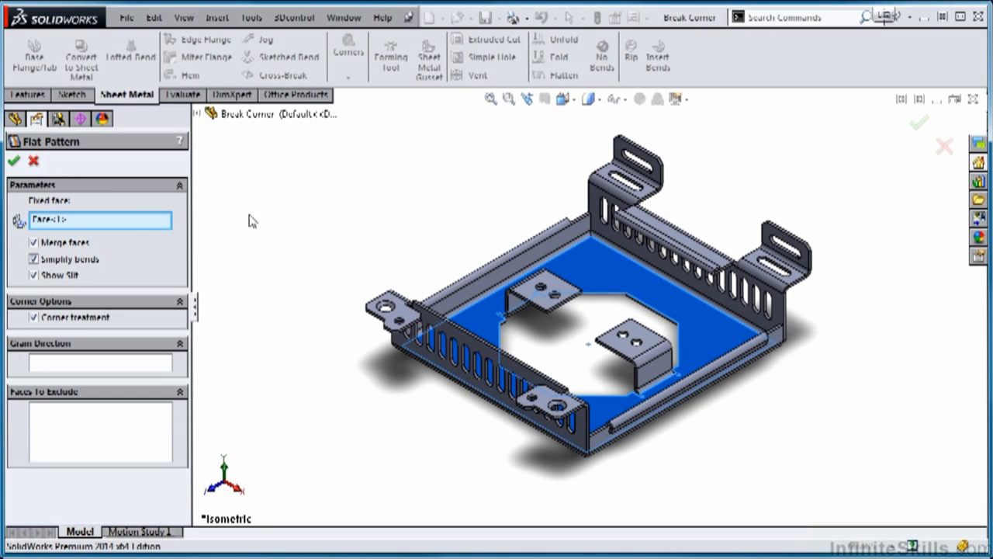
right_click(154, 224)
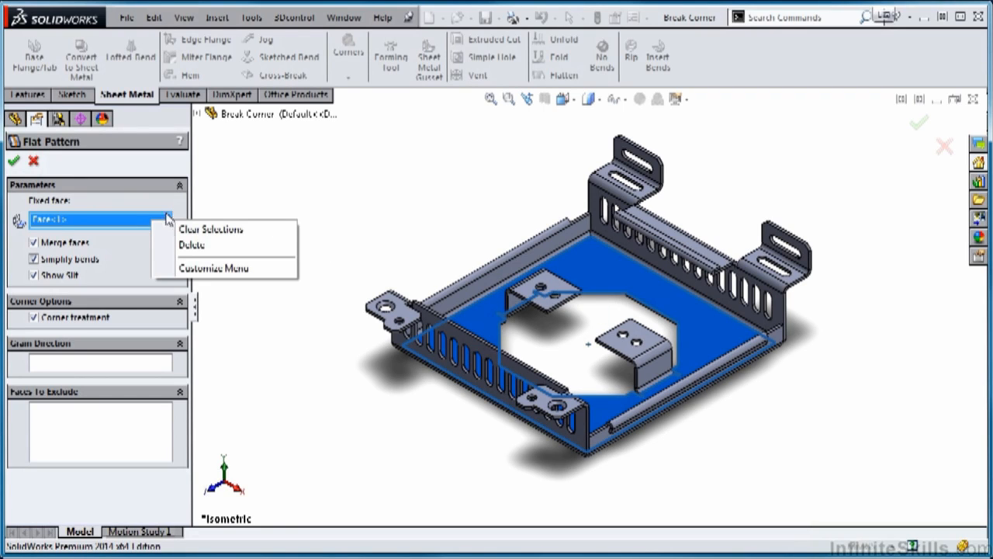
left_click(466, 250)
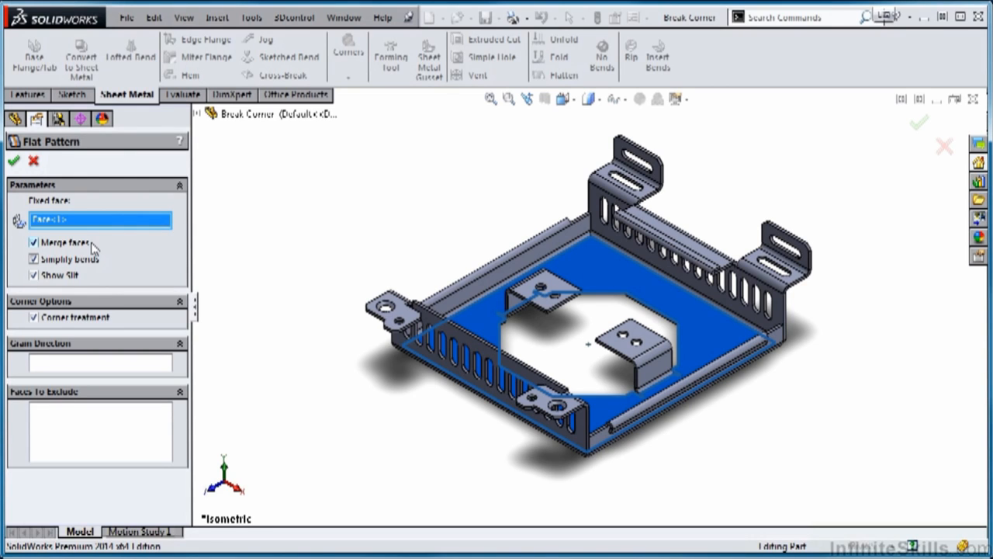
left_click(14, 160)
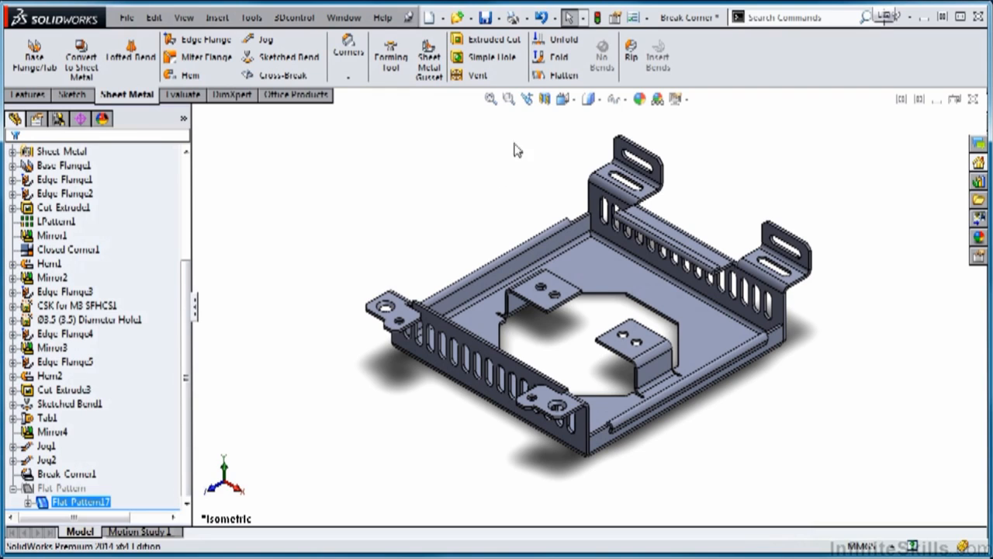
Flatten the sheet metal tray and select the top face of the flattened blank
left_click(539, 74)
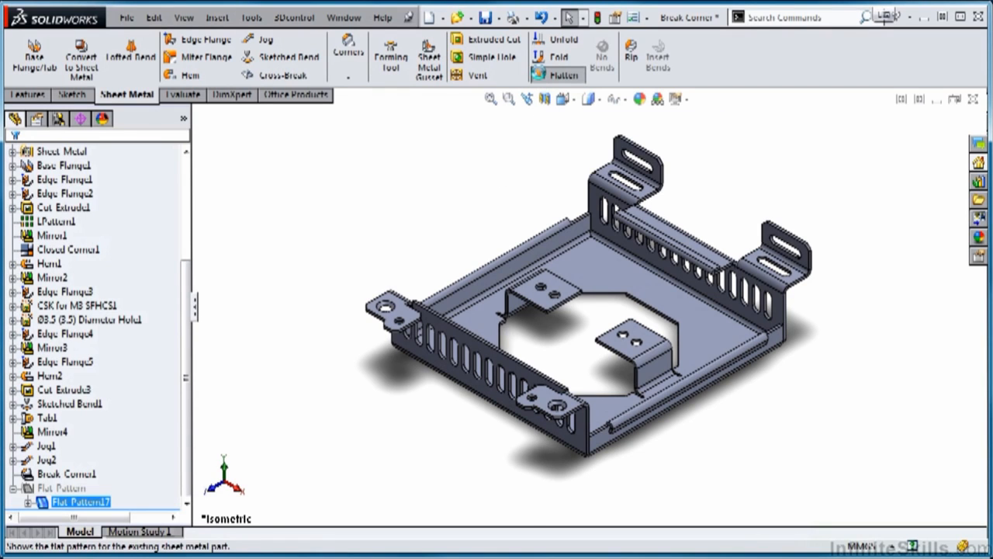
left_click(585, 273)
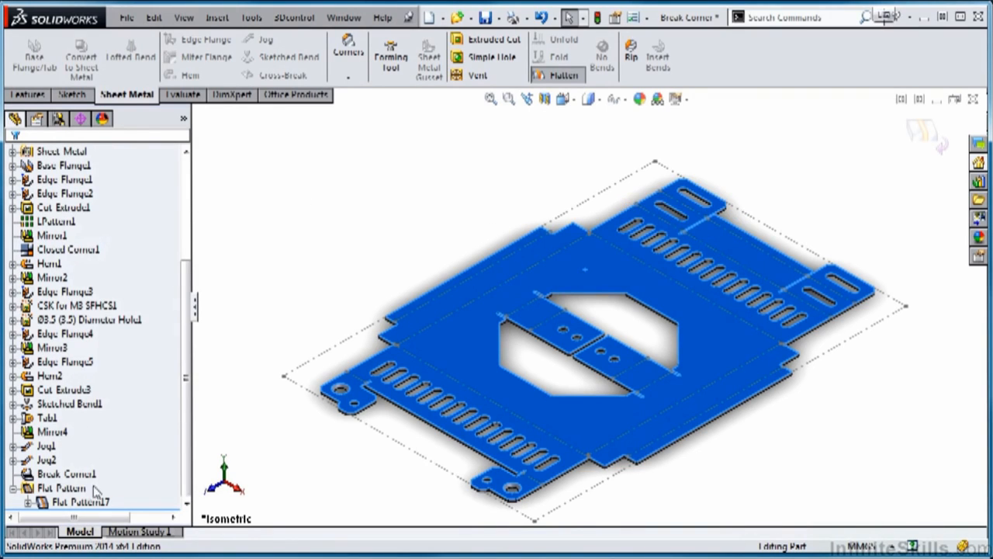
Edit the flat pattern feature and turn off Merge faces
left_click(93, 504)
right_click(93, 503)
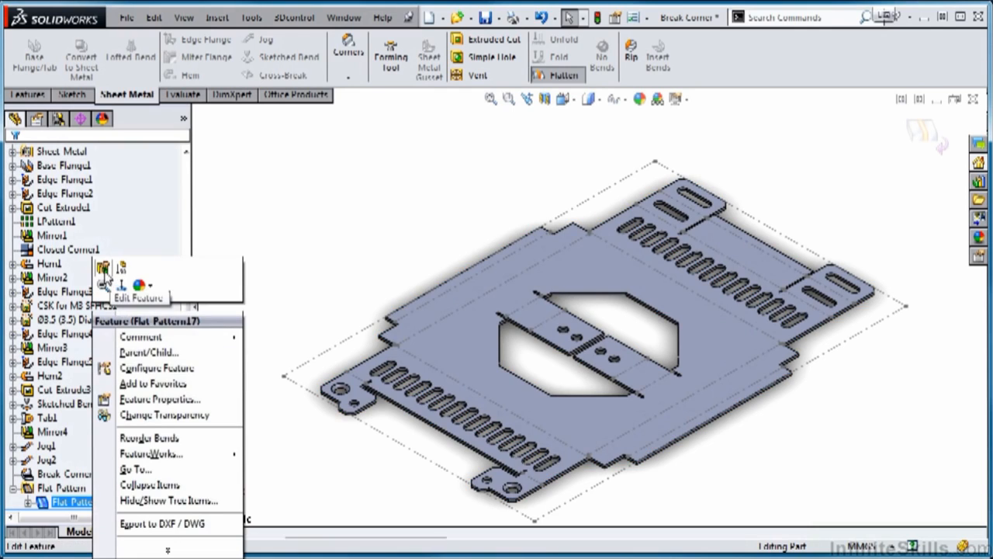
left_click(122, 290)
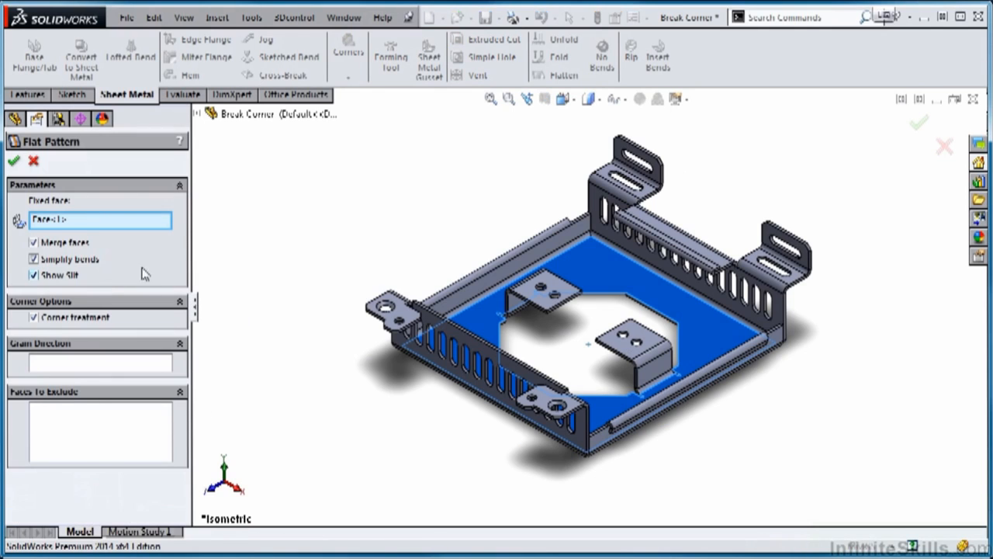
left_click(34, 244)
left_click(14, 161)
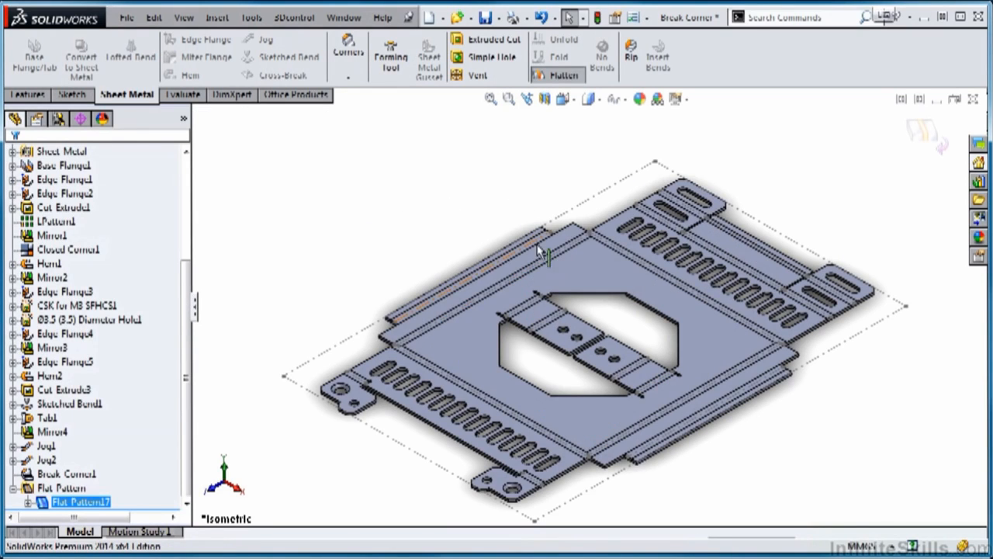
Examine the separate faces of the flattened blank on the plain side wall, the slotted flange and the strip between the slotted tabs
left_click(543, 248)
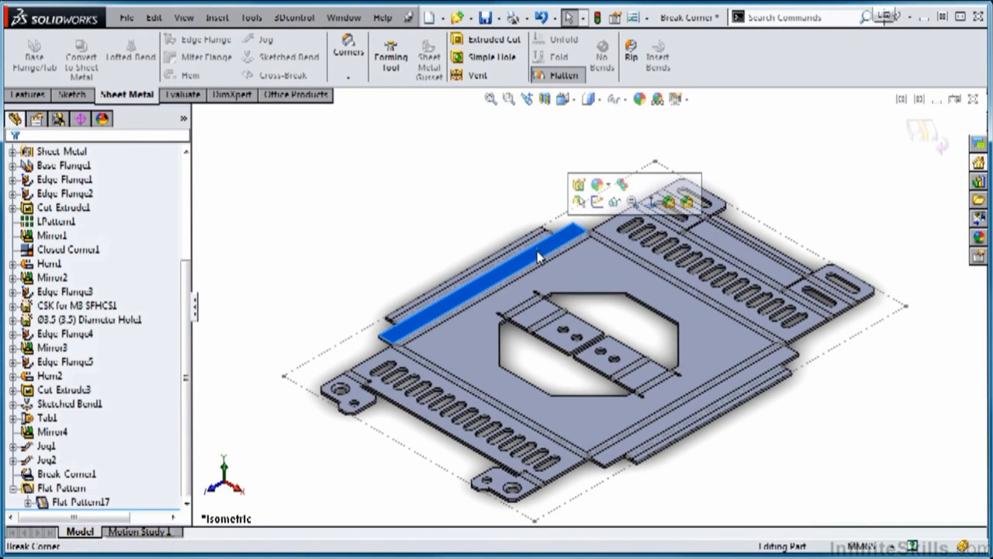
left_click(576, 269)
left_click(605, 230)
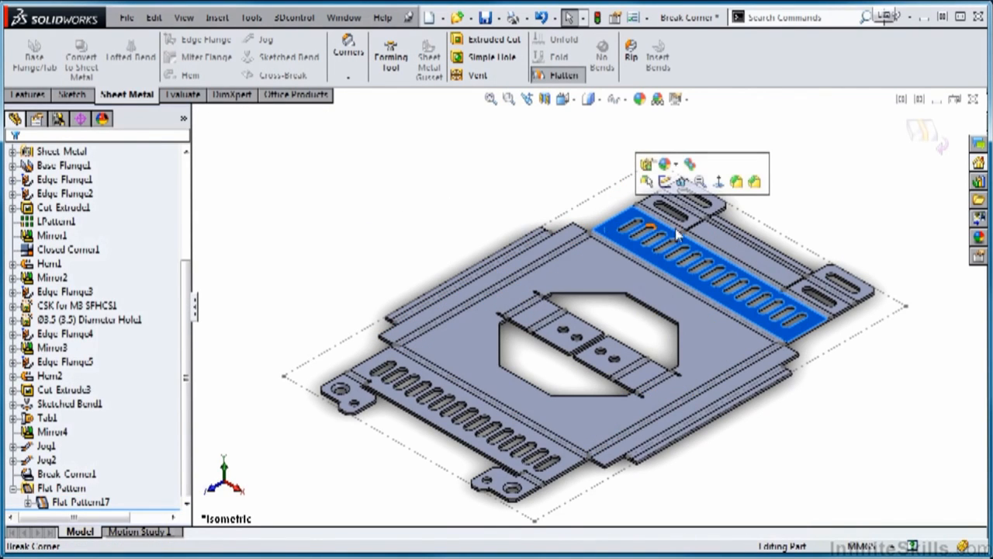
left_click(741, 255)
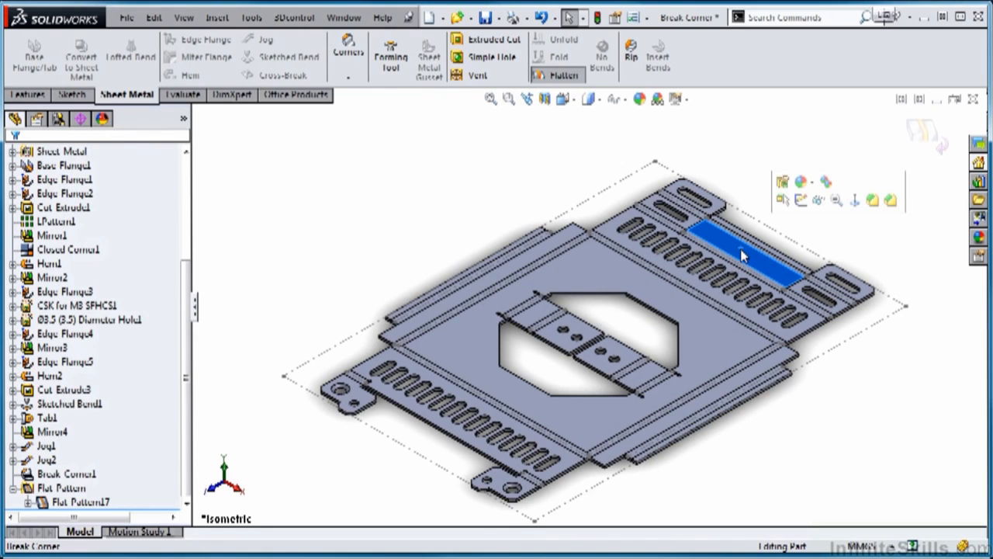
Turn Merge faces back on in the flat pattern feature, return from the Help page and accept the feature
left_click(93, 505)
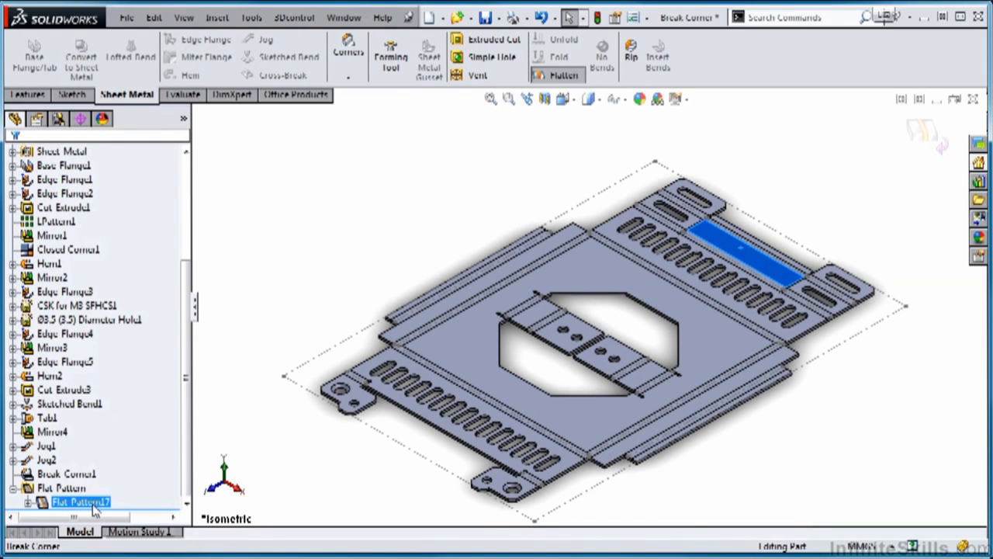
right_click(93, 505)
left_click(106, 267)
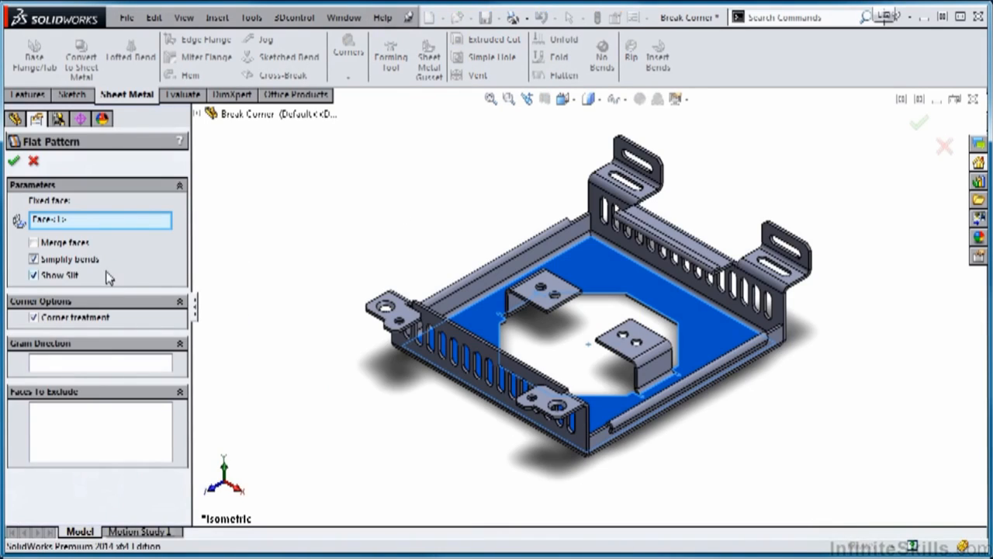
left_click(34, 243)
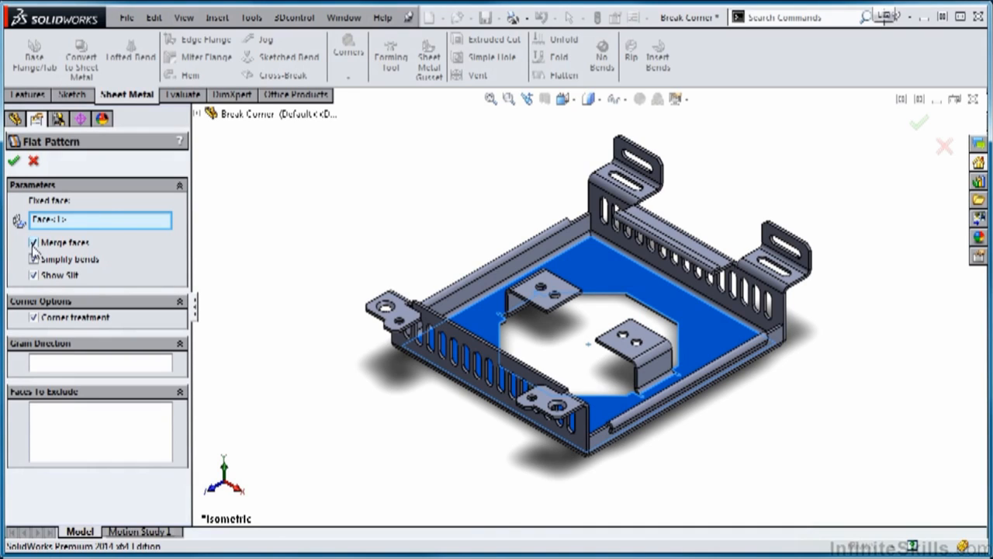
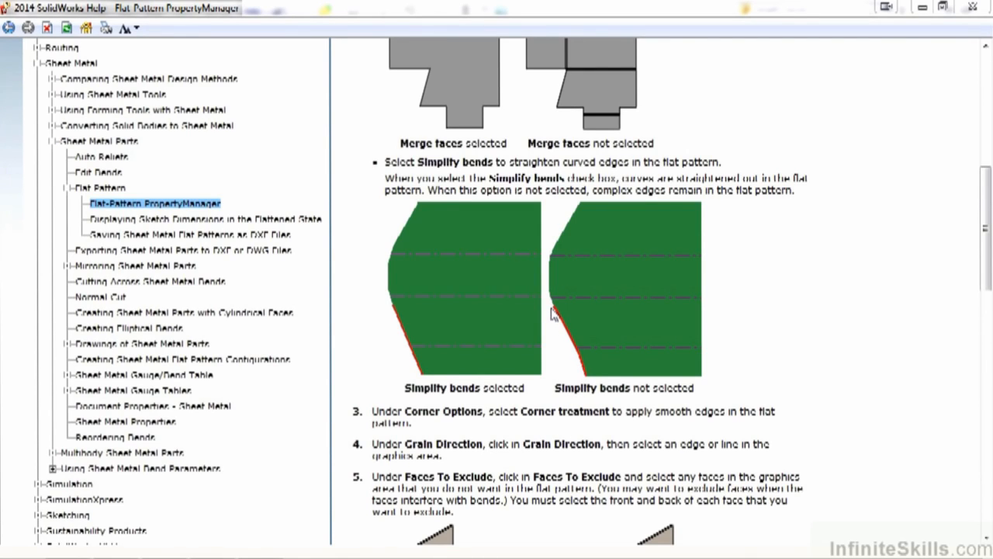
key("alt+Tab")
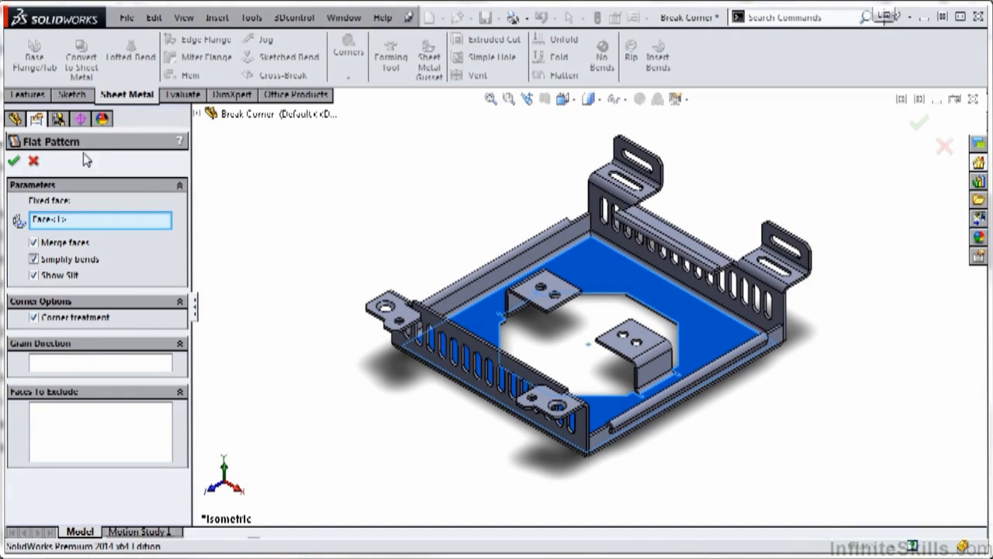
left_click(14, 161)
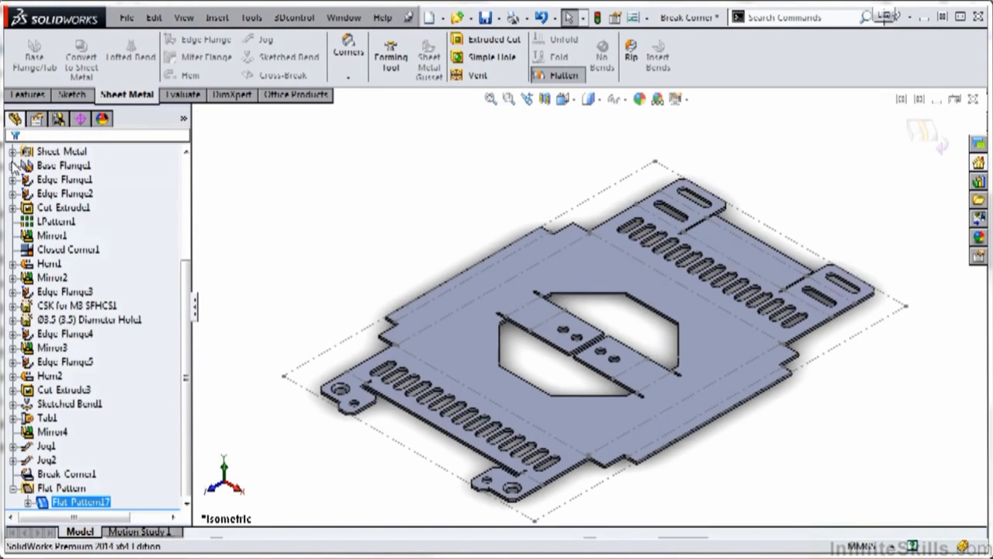
Edit the flat pattern feature and turn off Corner treatment, keeping the notched corner beside the slotted flange in view
scroll(403, 344, "down", 5)
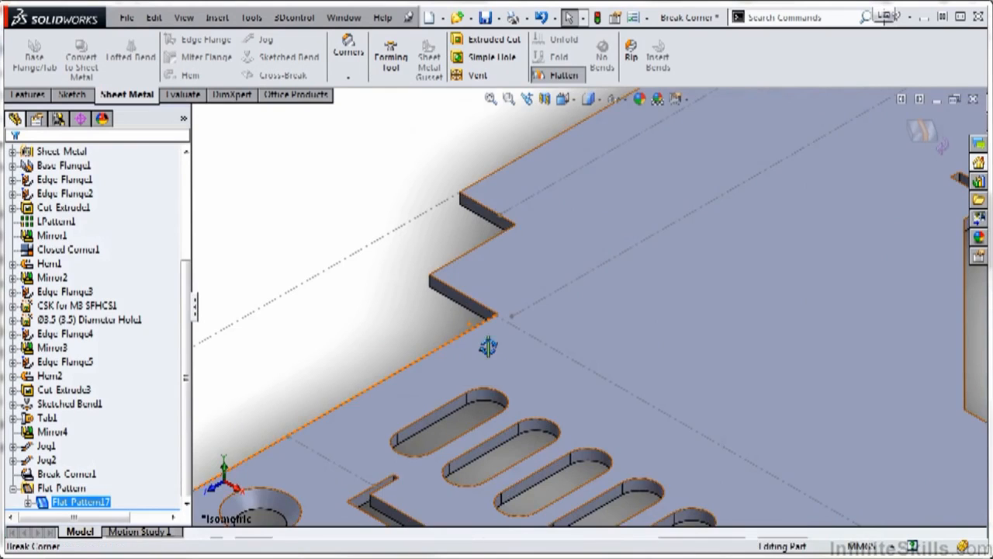
scroll(497, 387, "down", 4)
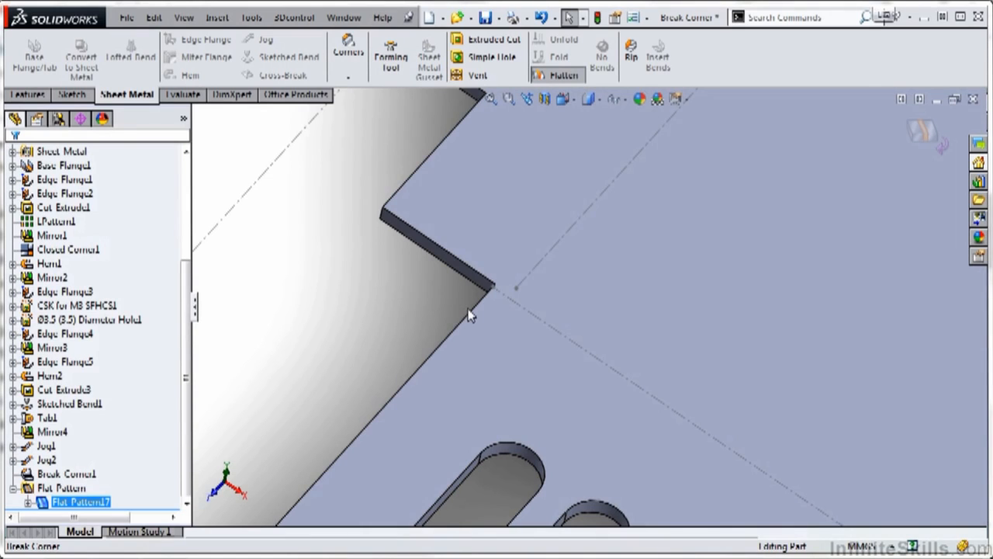
right_click(84, 503)
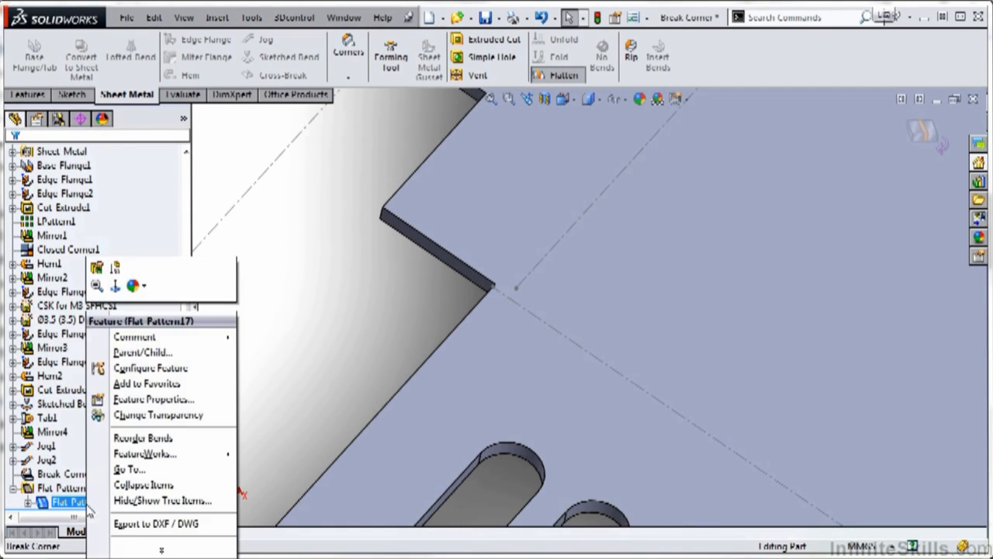
left_click(96, 270)
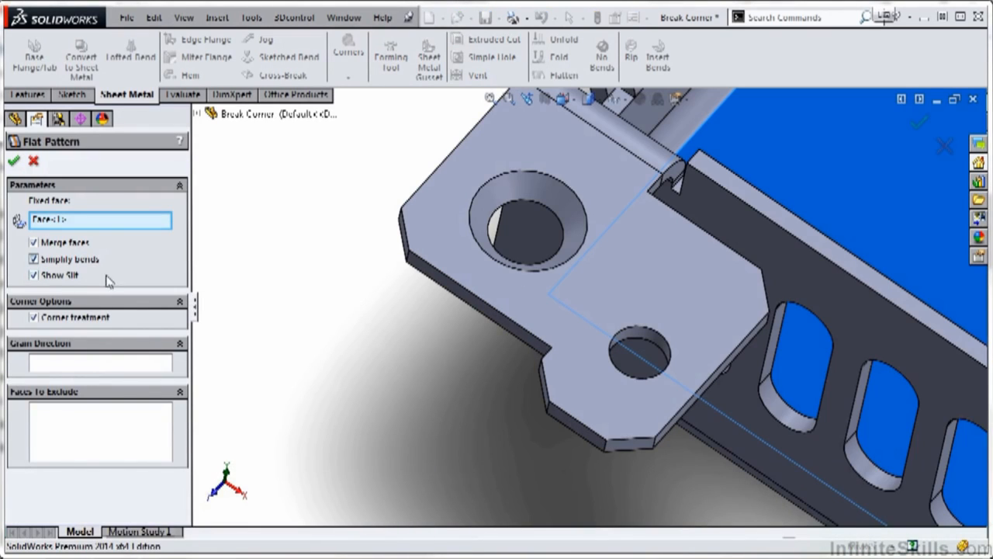
left_click(33, 317)
left_click(14, 161)
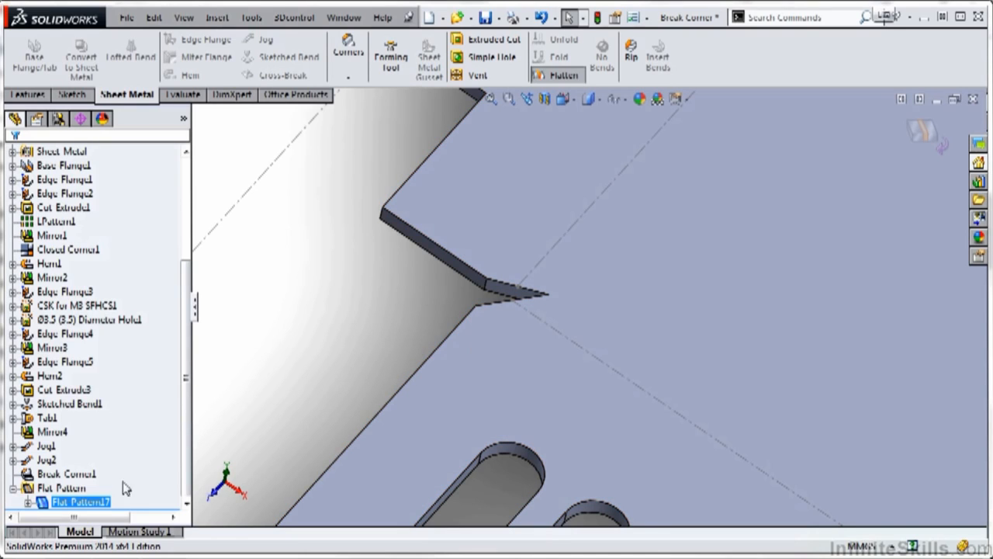
Edit the flat pattern feature and set its grain direction along a straight side edge of the tray's base face
right_click(103, 502)
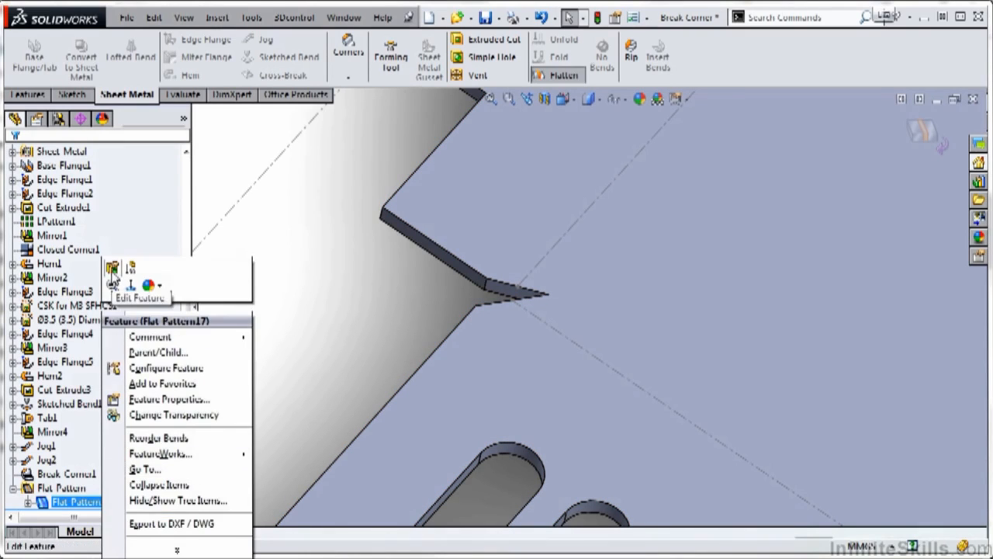
left_click(112, 267)
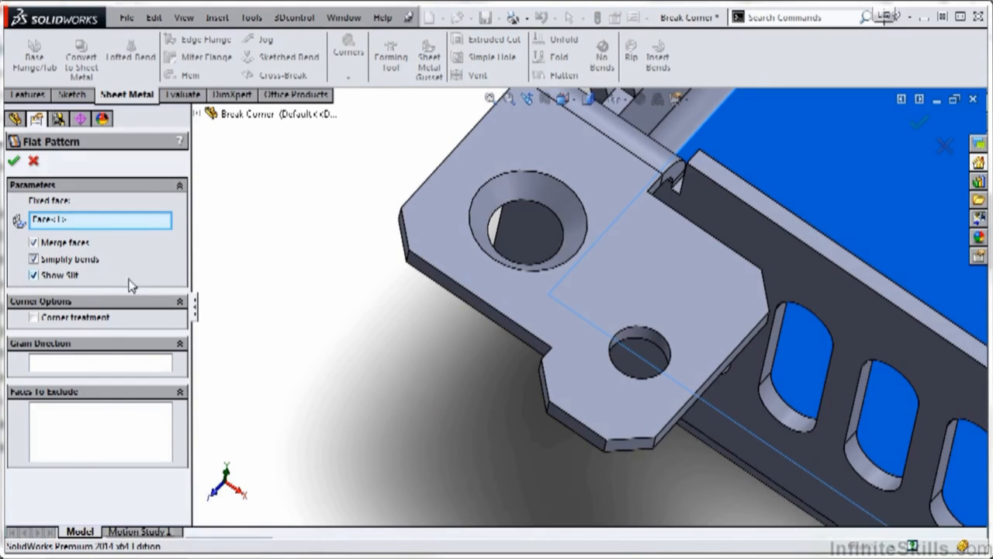
scroll(285, 379, "up", 12)
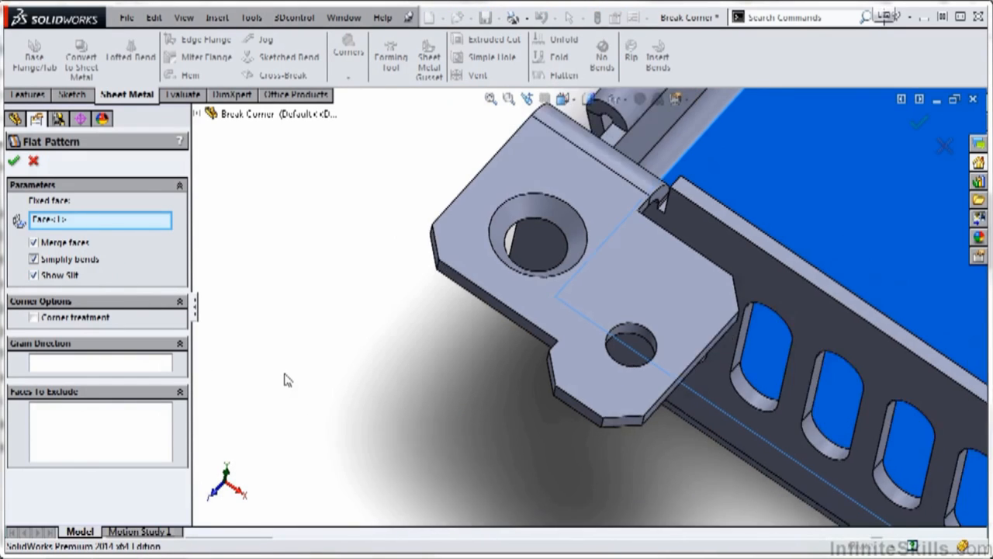
scroll(723, 278, "down", 5)
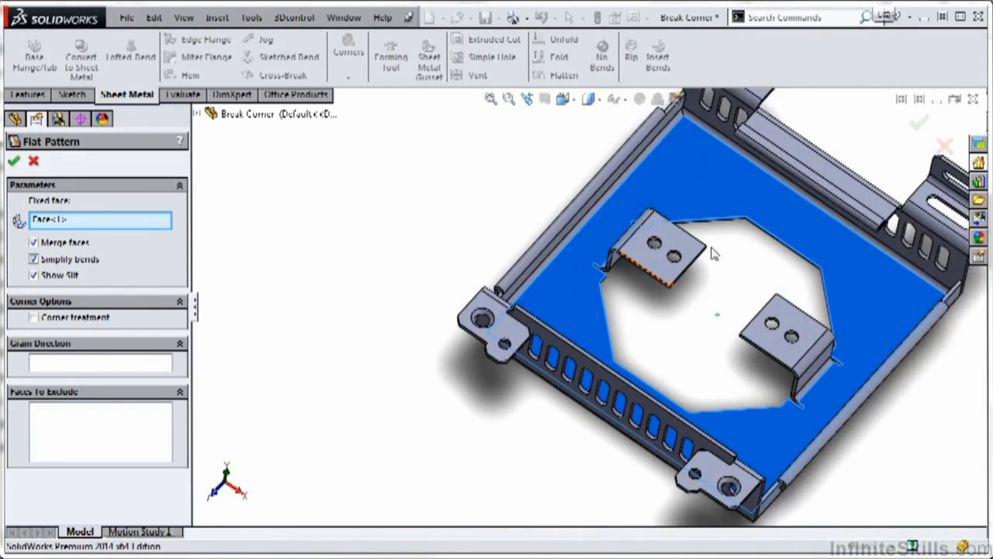
key("ctrl+7")
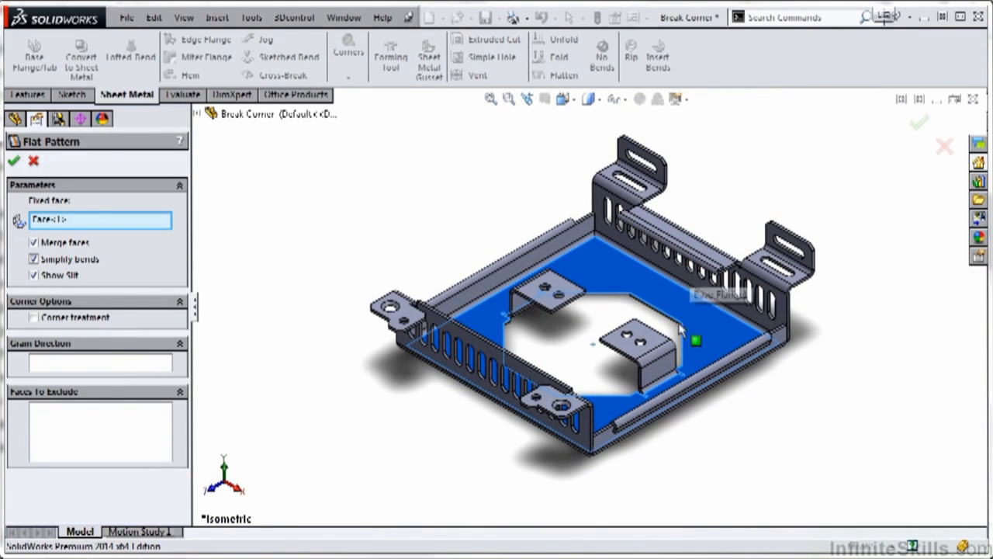
left_click(122, 368)
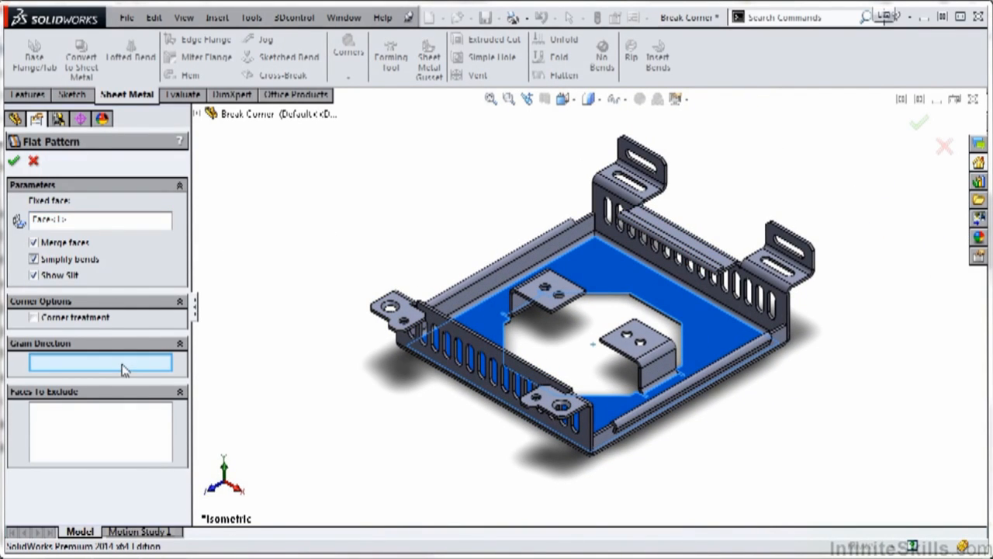
left_click(570, 253)
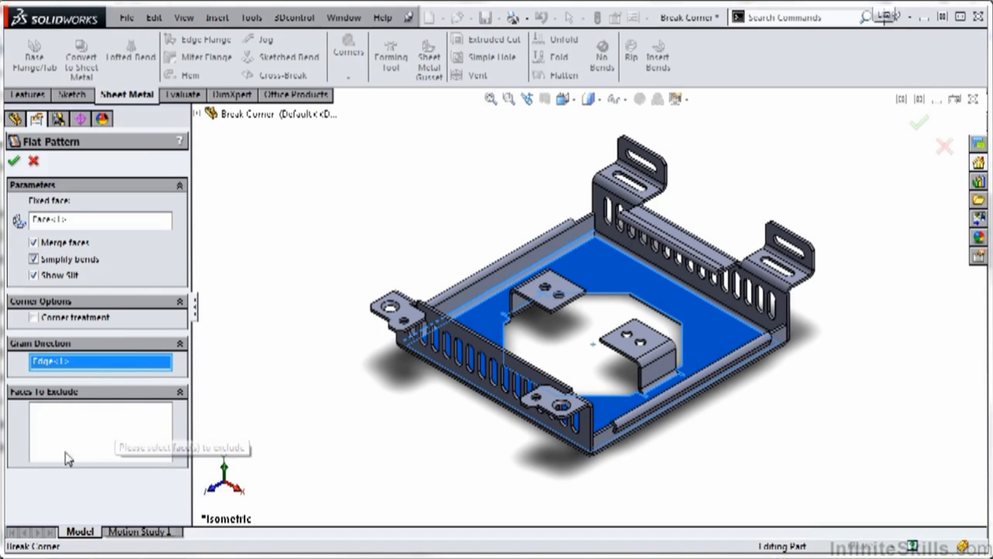
Switch to the Flat Pattern part with the extruded corner plate and try to flatten it
mouse_move(68, 557)
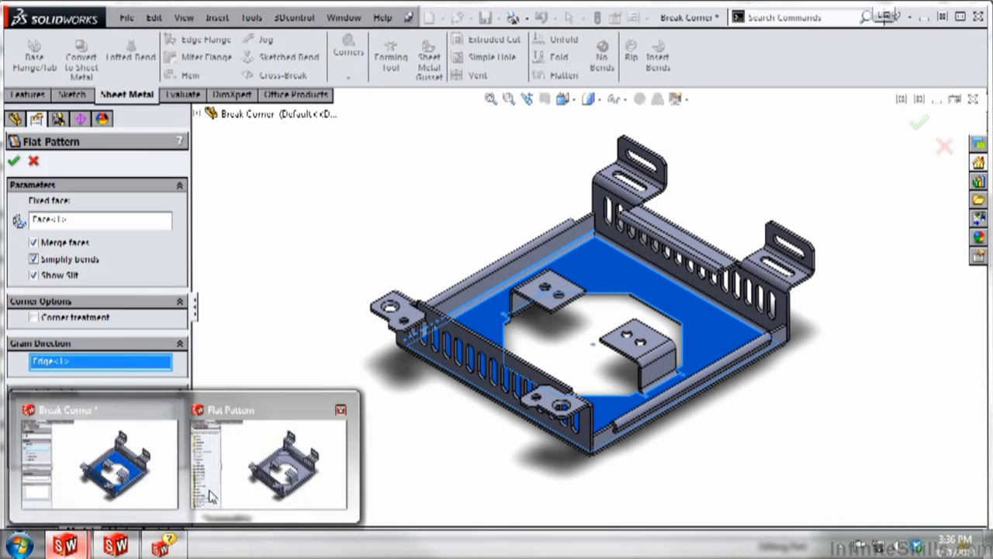
left_click(236, 496)
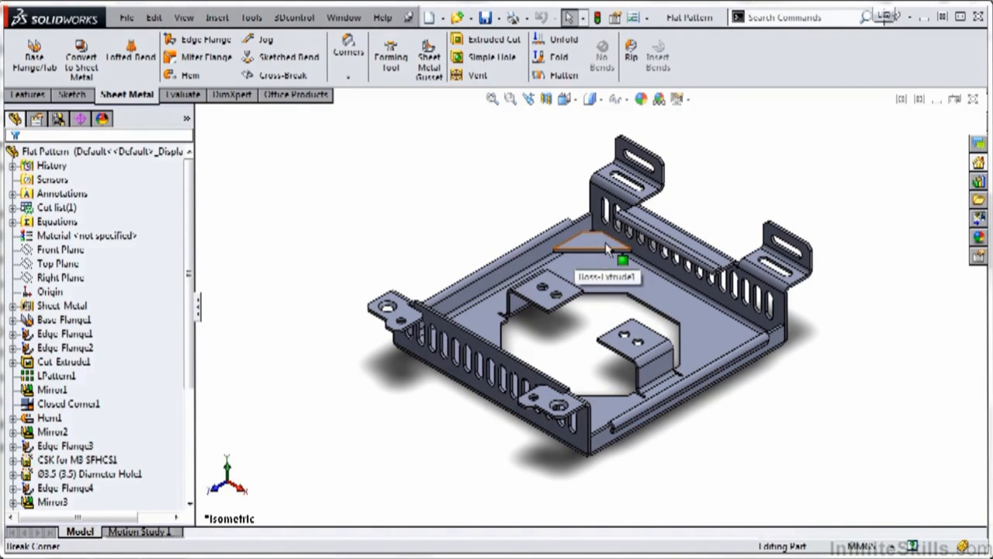
left_click(557, 78)
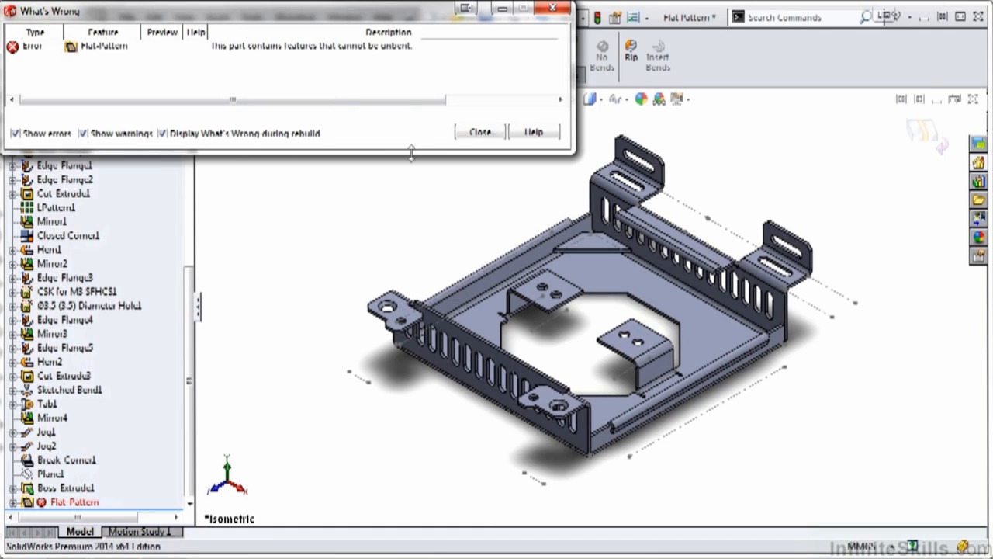
left_click(479, 132)
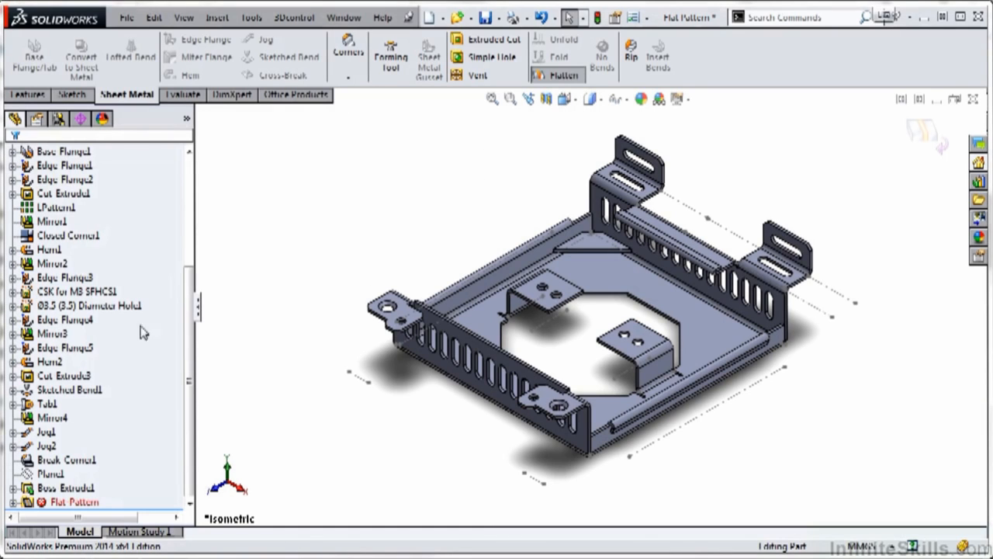
Edit the failed flat pattern feature and add the corner plate's upper face and long front face to the faces to exclude
left_click(12, 502)
right_click(73, 501)
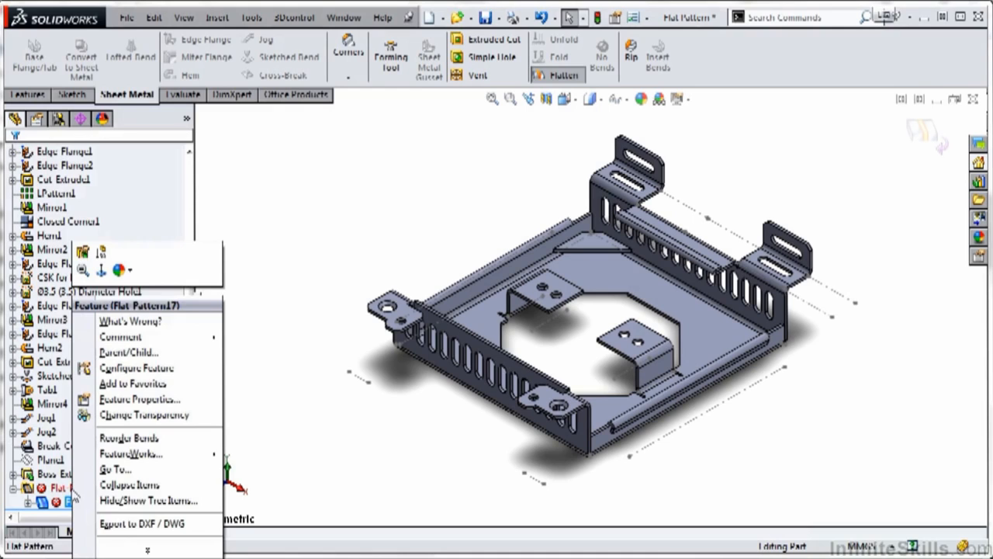
left_click(83, 251)
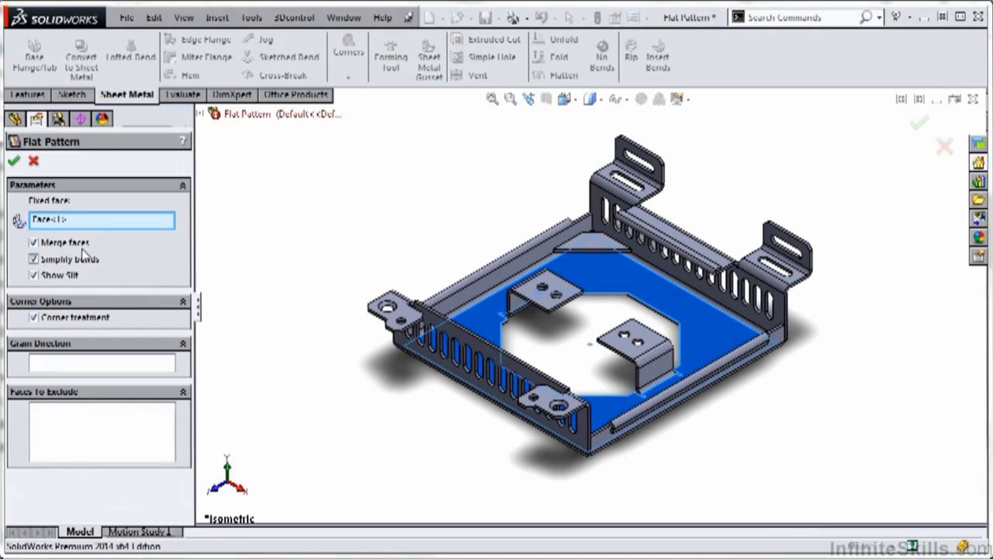
left_click(120, 434)
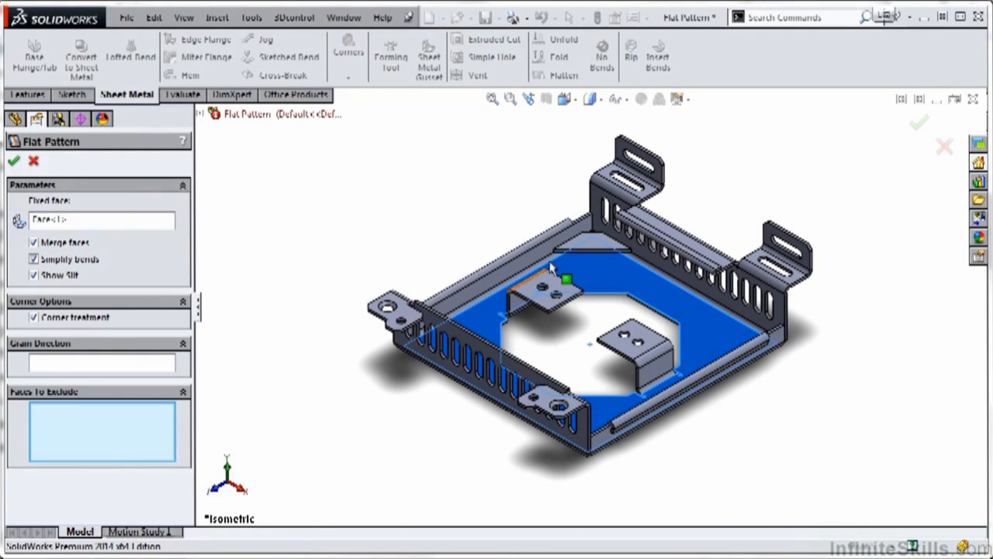
scroll(594, 245, "down", 6)
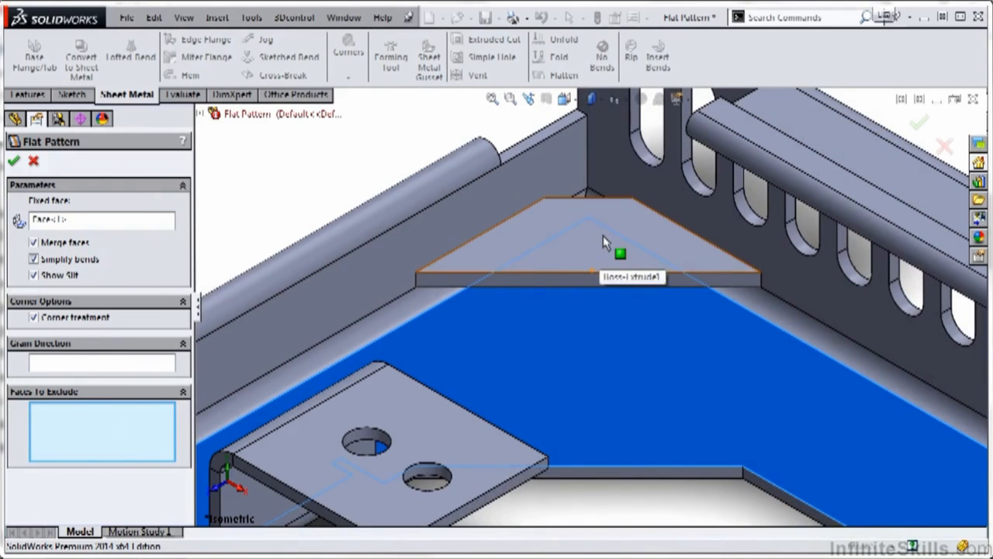
left_click(600, 237)
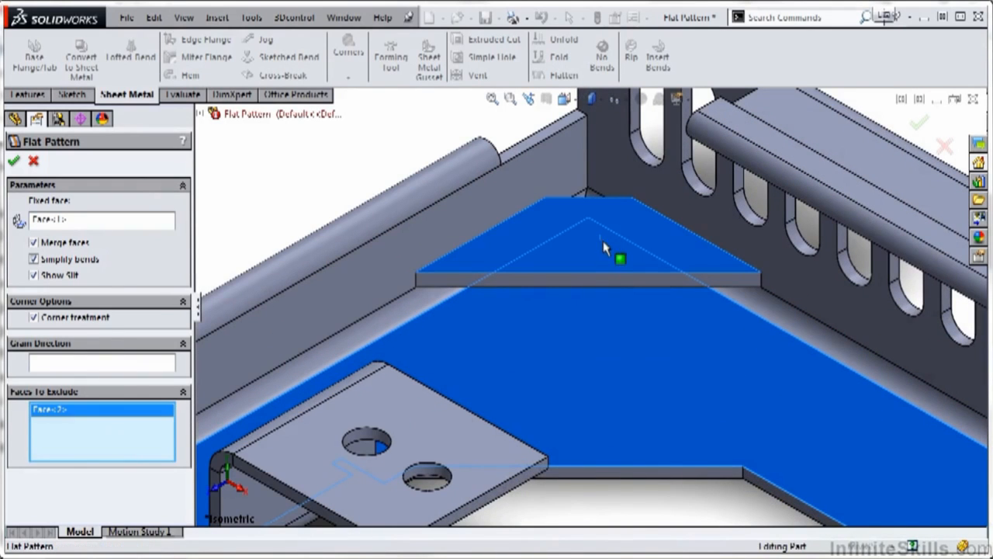
left_click(609, 286)
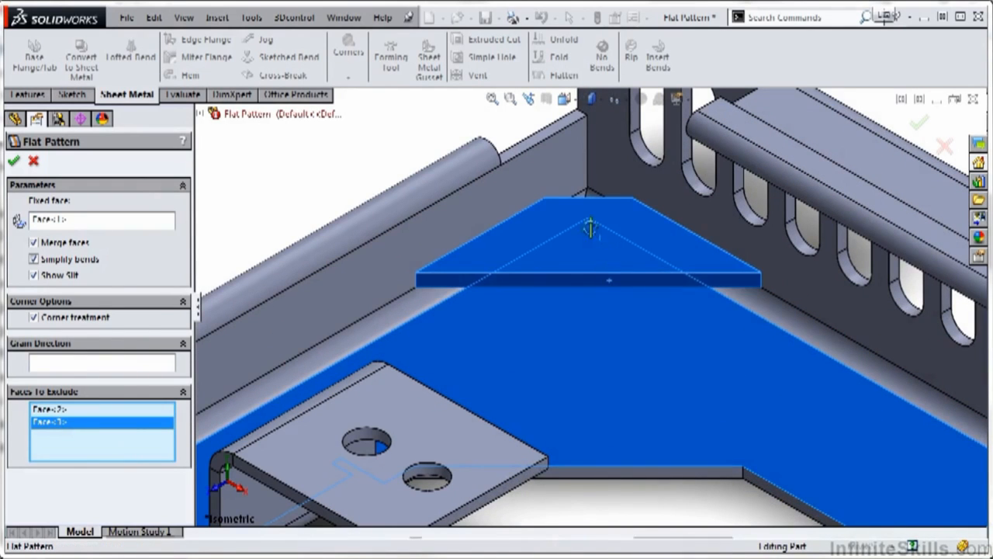
Exclude the corner plate's narrow back face and its hidden underside as well, and accept the flat pattern feature
middle_click_drag(589, 226, 575, 200)
left_click(585, 195)
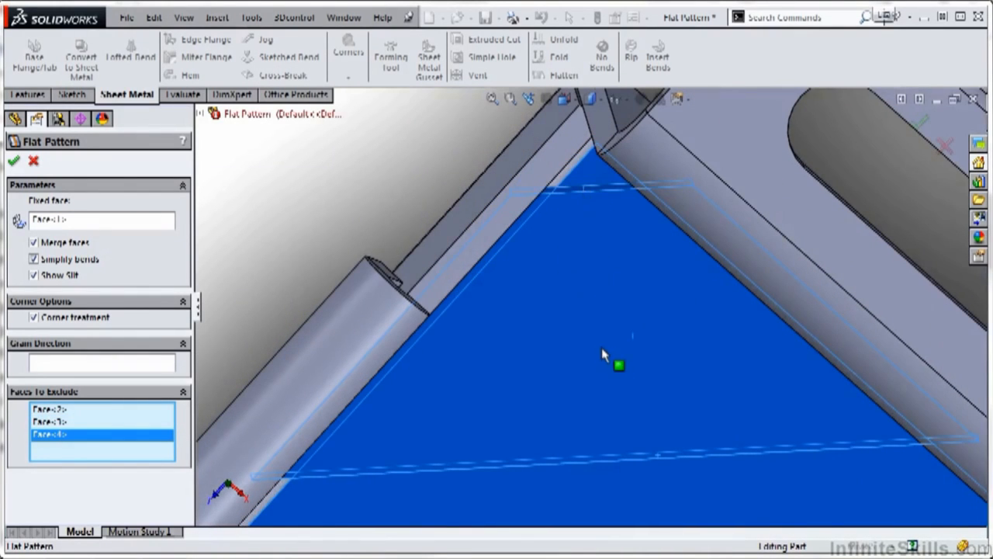
middle_click_drag(605, 354, 714, 390)
right_click(532, 219)
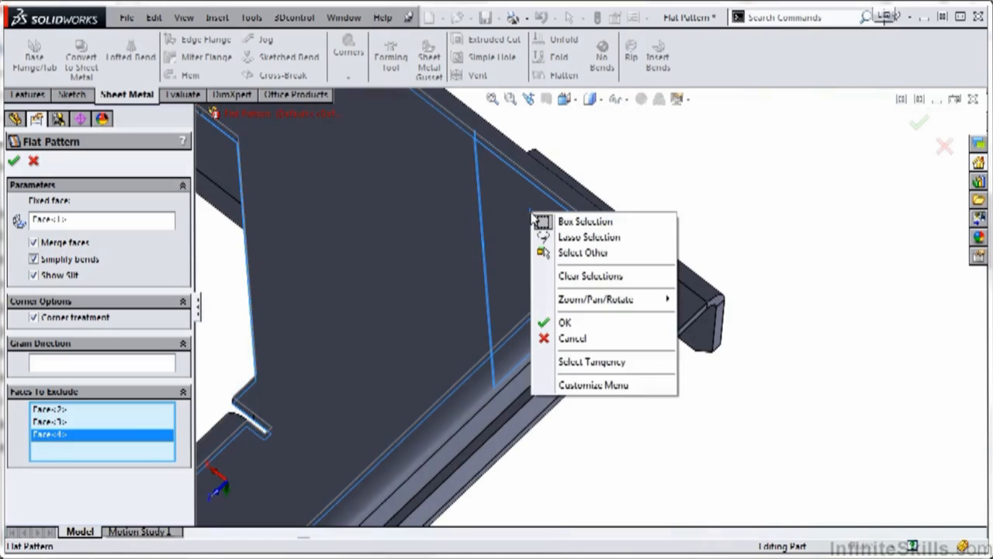
left_click(580, 255)
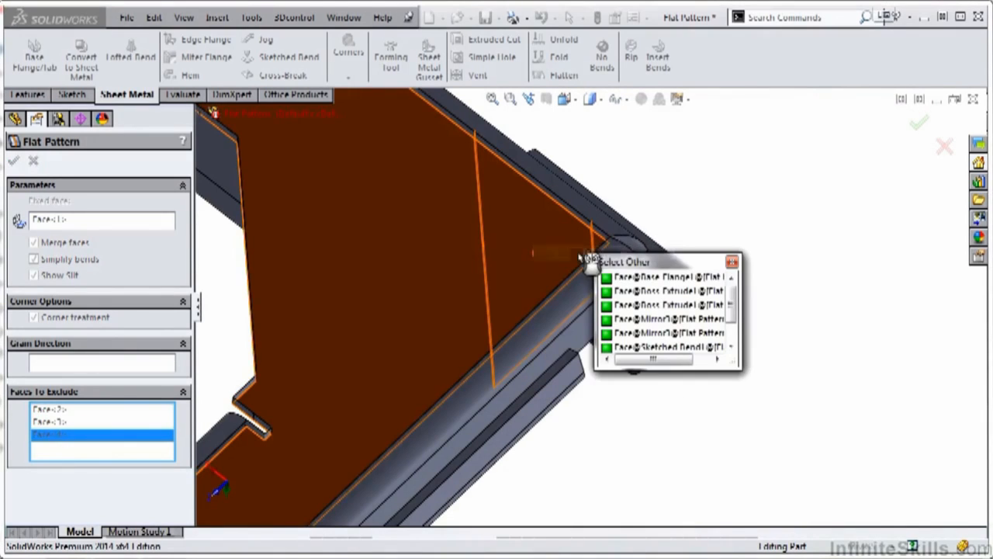
left_click(638, 293)
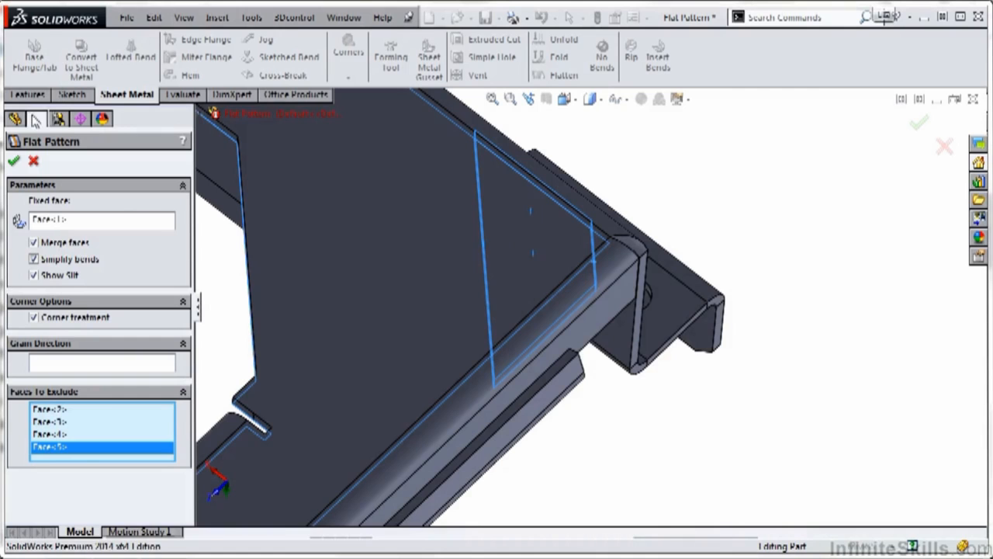
left_click(14, 161)
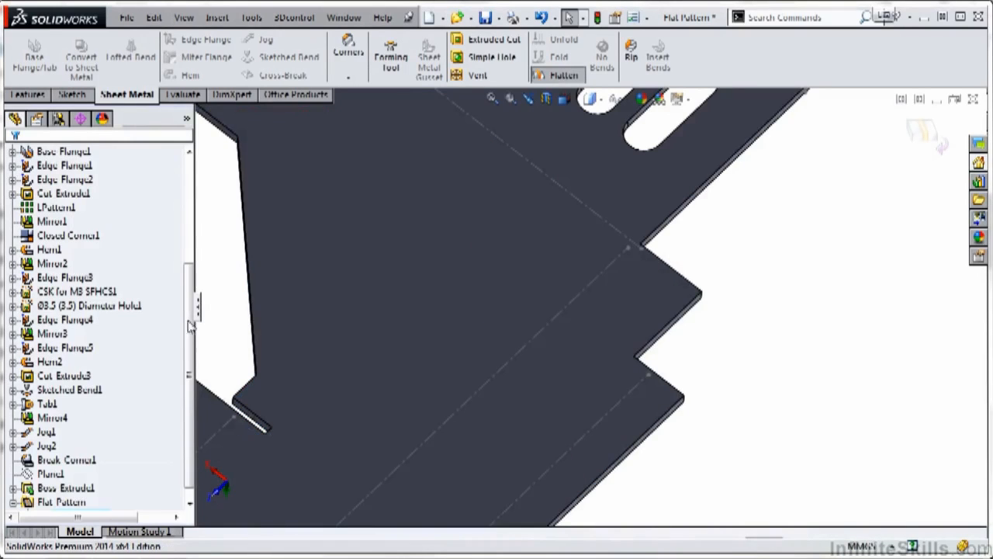
Unflatten the tray with the corner plate, and flatten the tray in the Break Corner part
key("ctrl+7")
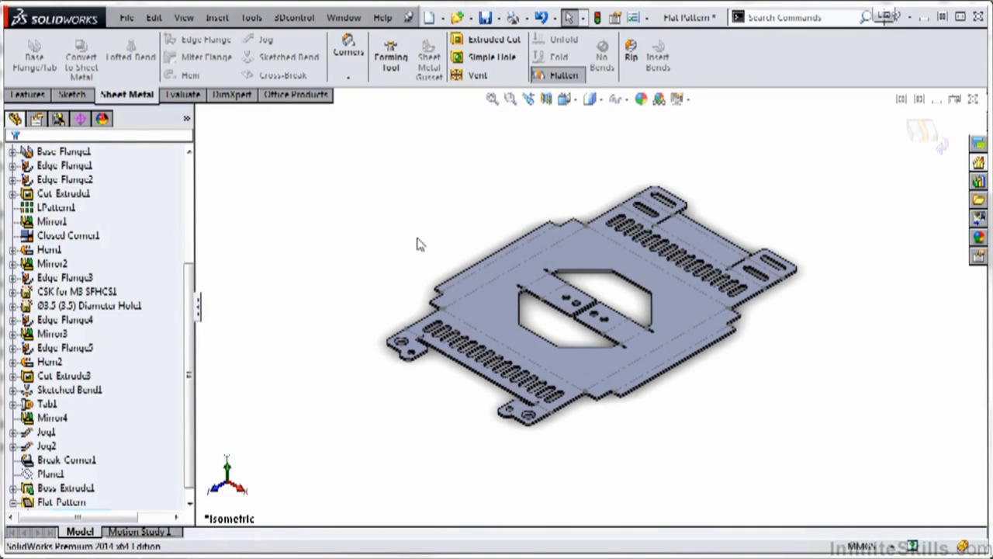
left_click(563, 78)
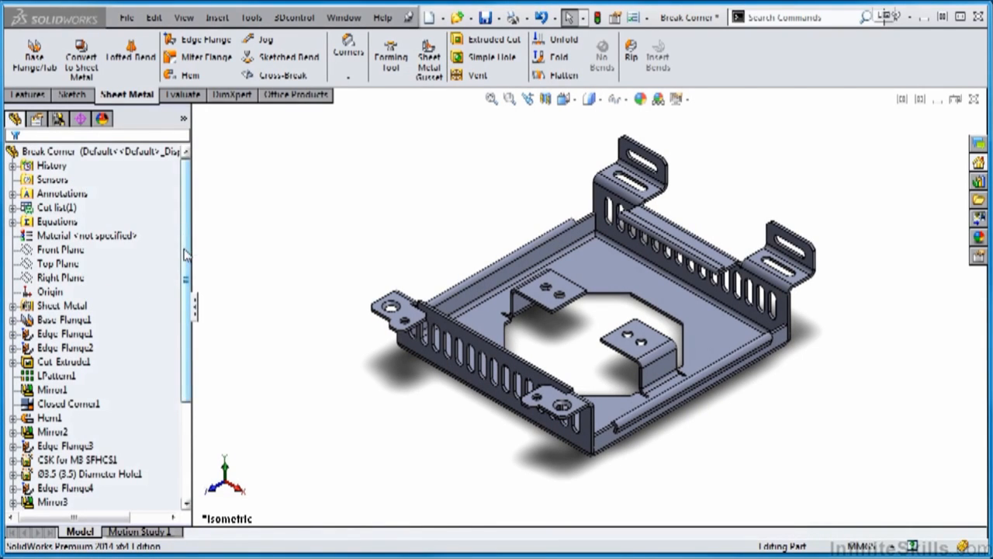
left_click_drag(188, 252, 187, 360)
left_click(72, 503)
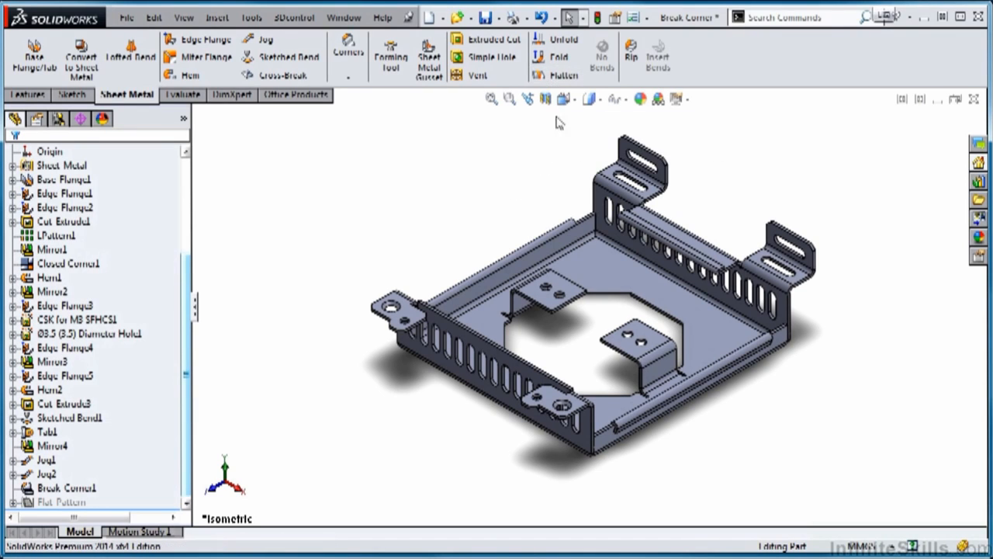
left_click(348, 80)
left_click(562, 76)
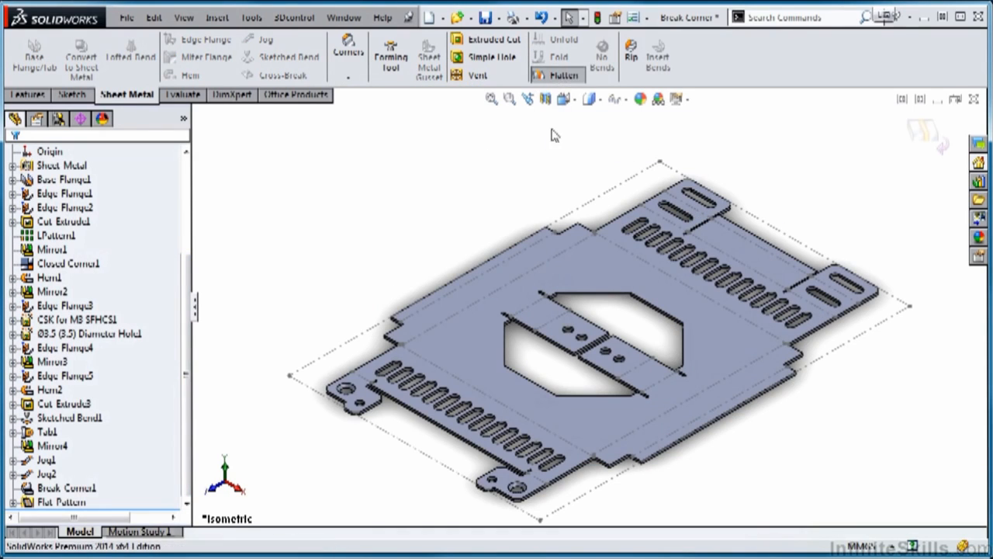
Start a Corner Trim on the flattened blank and collect all corners for the relief
left_click(348, 84)
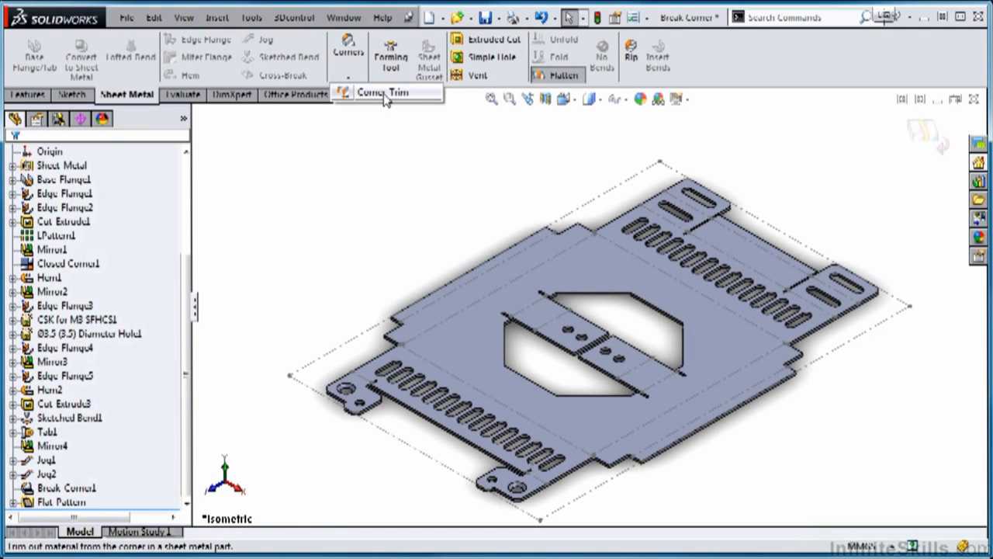
left_click(383, 95)
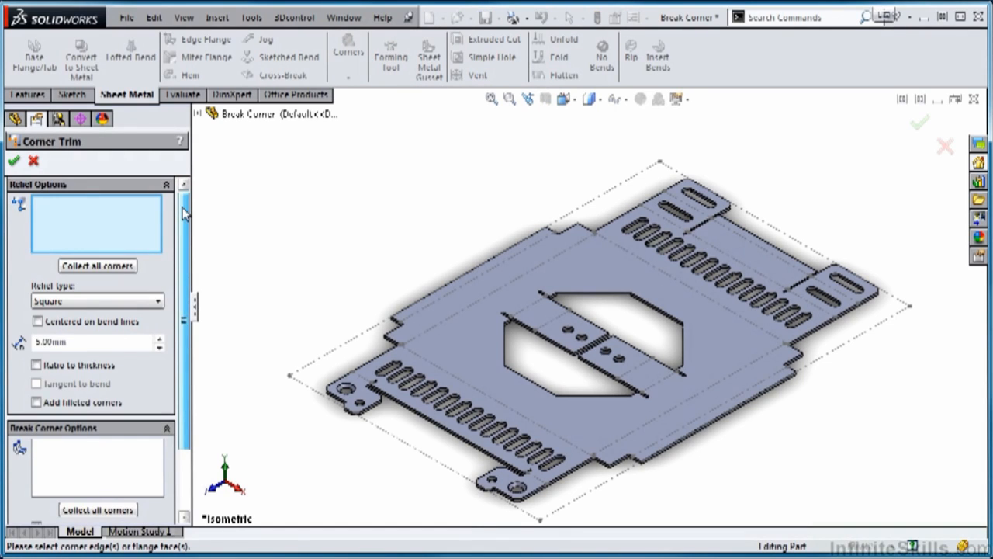
scroll(184, 214, "down", 3)
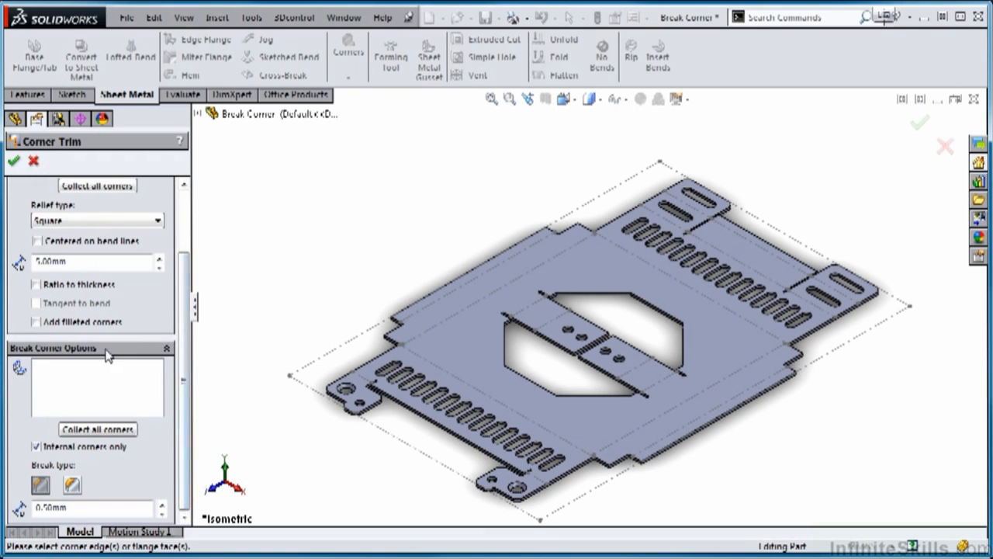
scroll(187, 239, "up", 3)
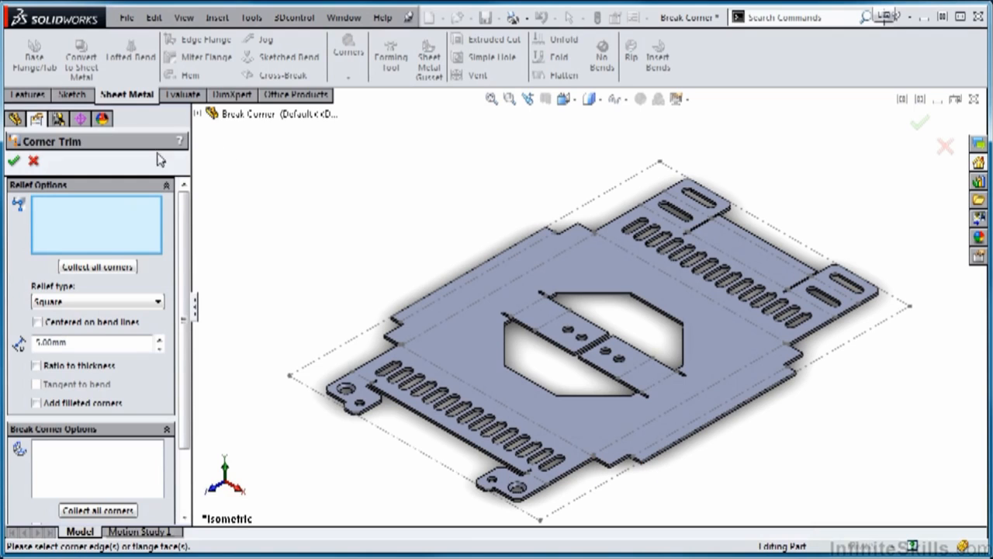
left_click(97, 267)
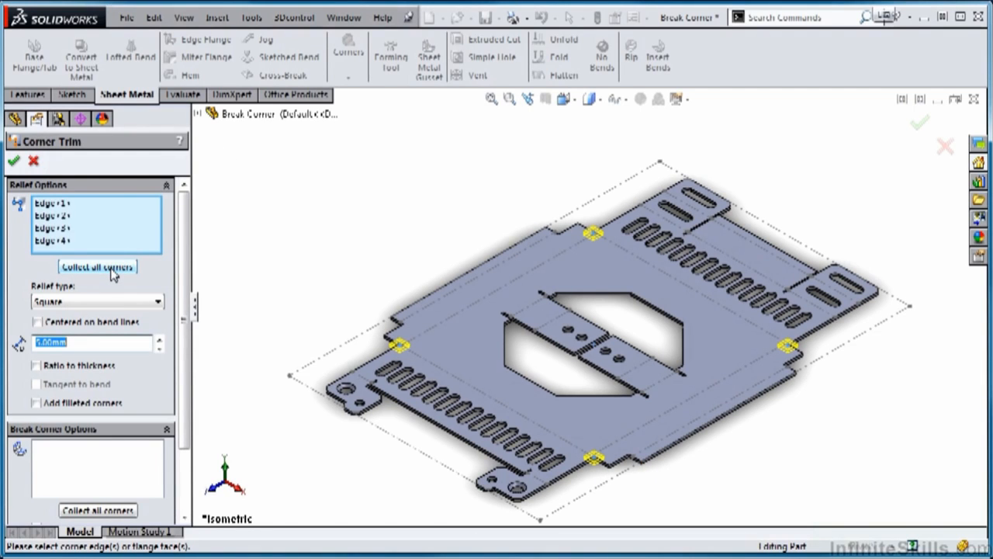
Preview the Circular relief type on the four collected corners and set the relief type back to Square
left_click(159, 303)
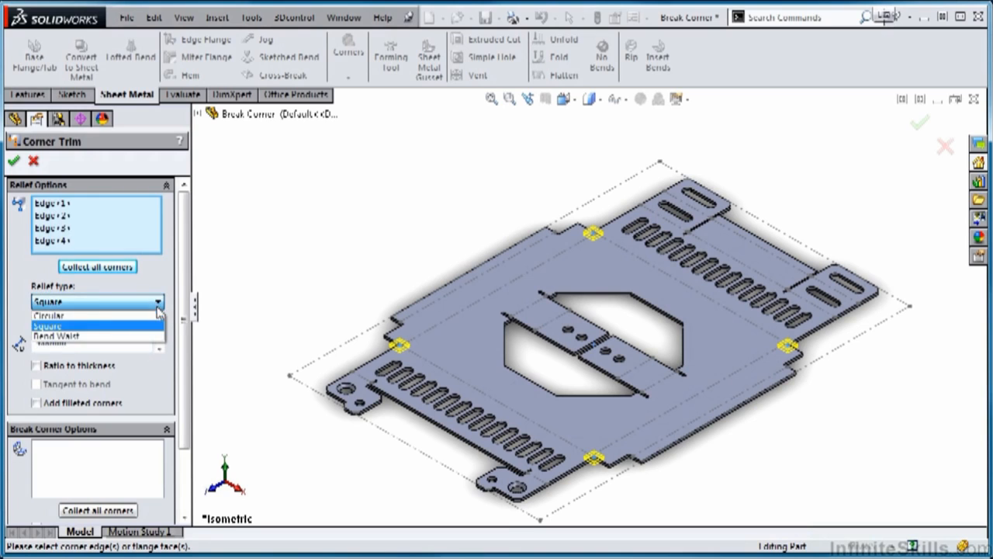
left_click(151, 314)
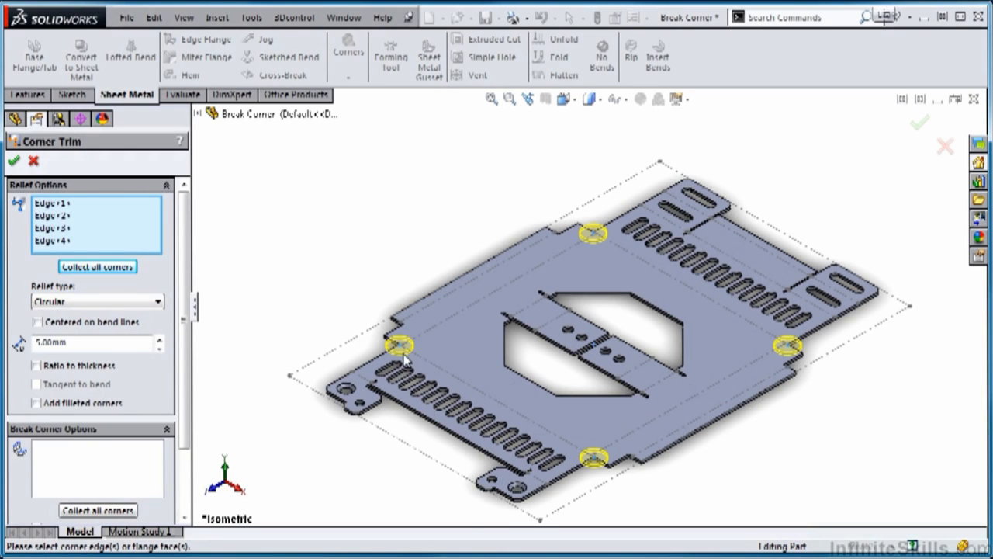
left_click(159, 302)
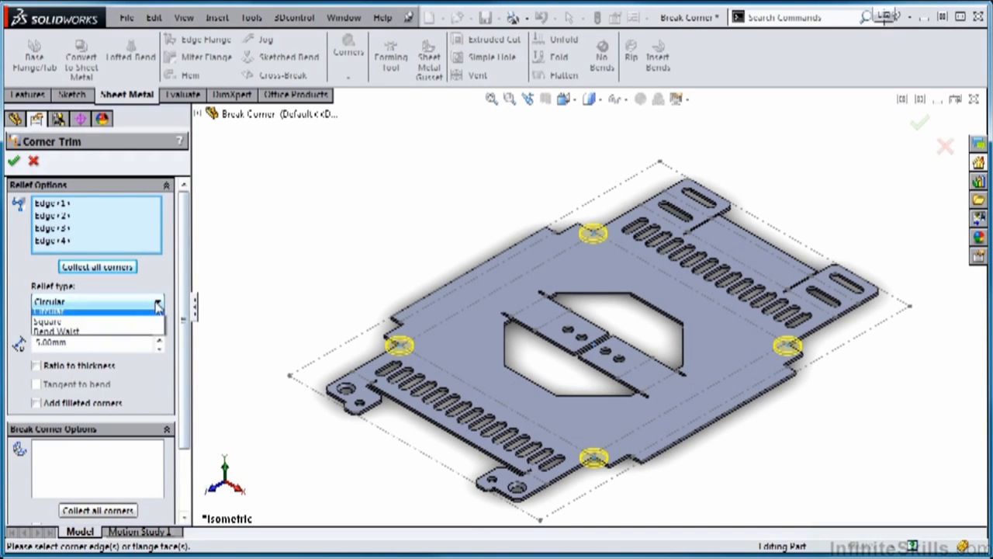
left_click(148, 324)
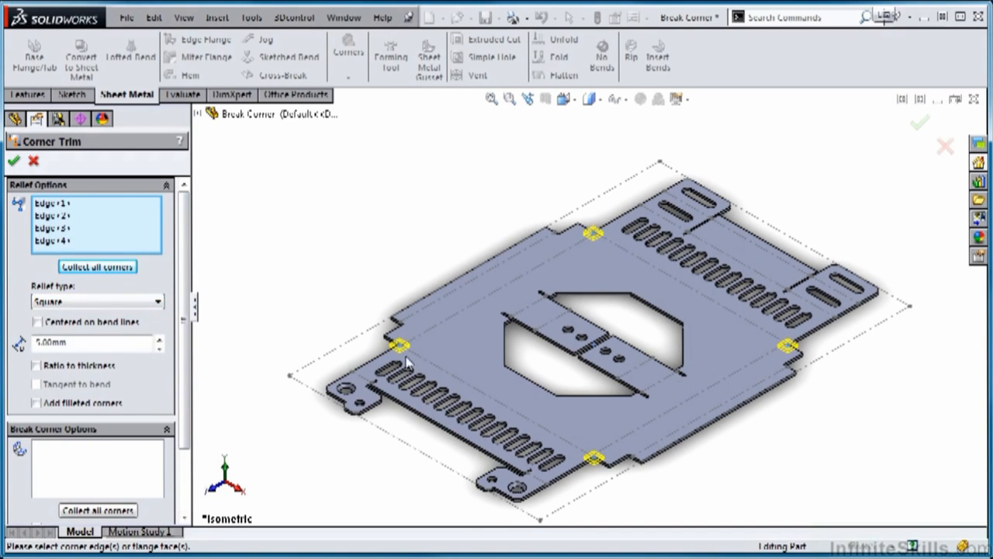
Preview the Bend Waist relief type on the collected corners of the flattened blank
scroll(411, 359, "down", 5)
scroll(432, 349, "down", 2)
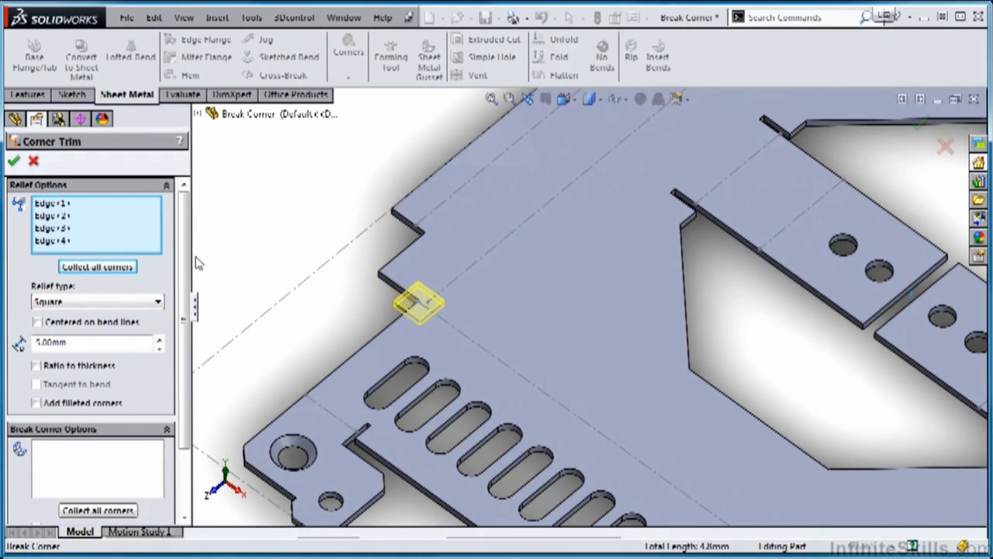
left_click(158, 303)
left_click(148, 335)
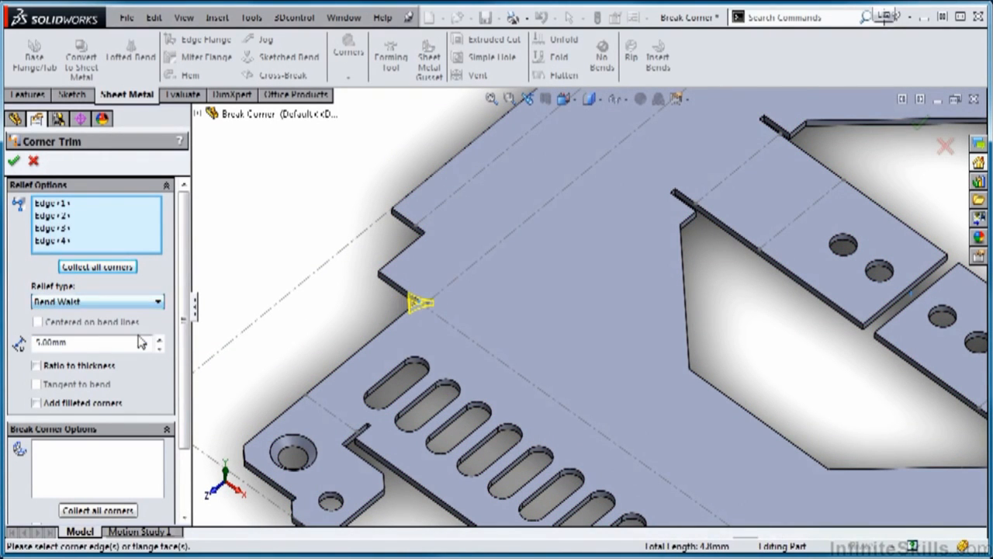
scroll(458, 326, "down", 3)
scroll(460, 330, "down", 2)
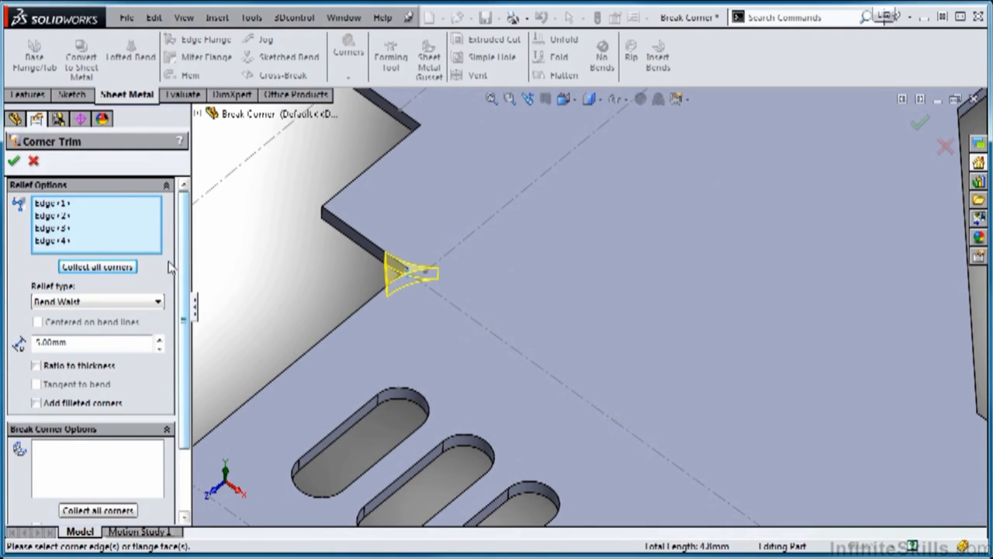
Set the relief type to Circular and center the corner reliefs on the bend lines
left_click(155, 302)
left_click(152, 316)
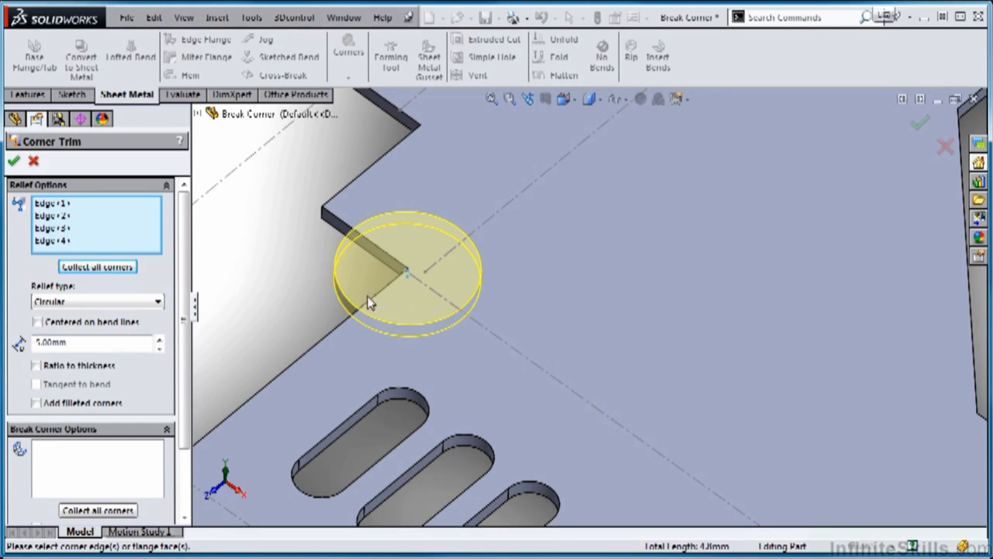
left_click(36, 322)
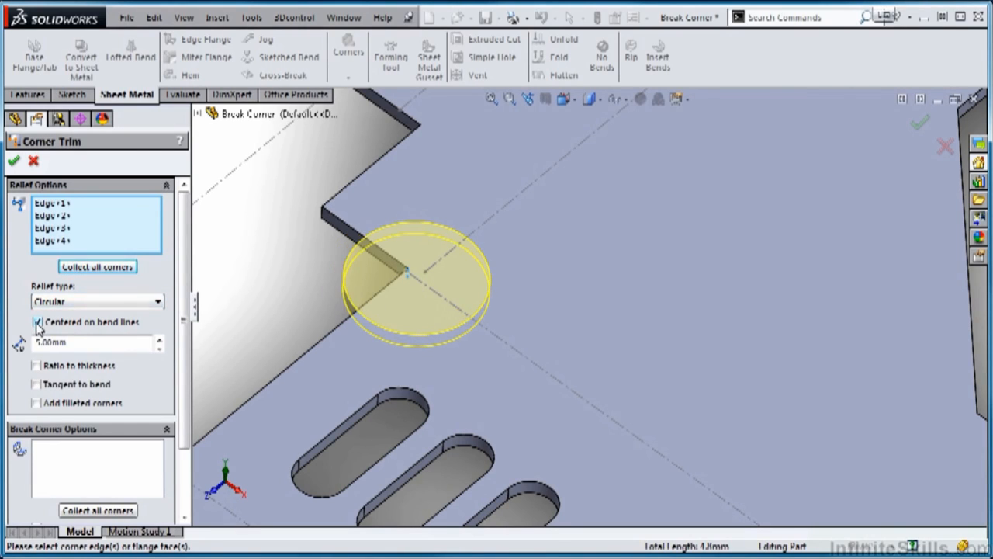
middle_click_drag(425, 295, 426, 342)
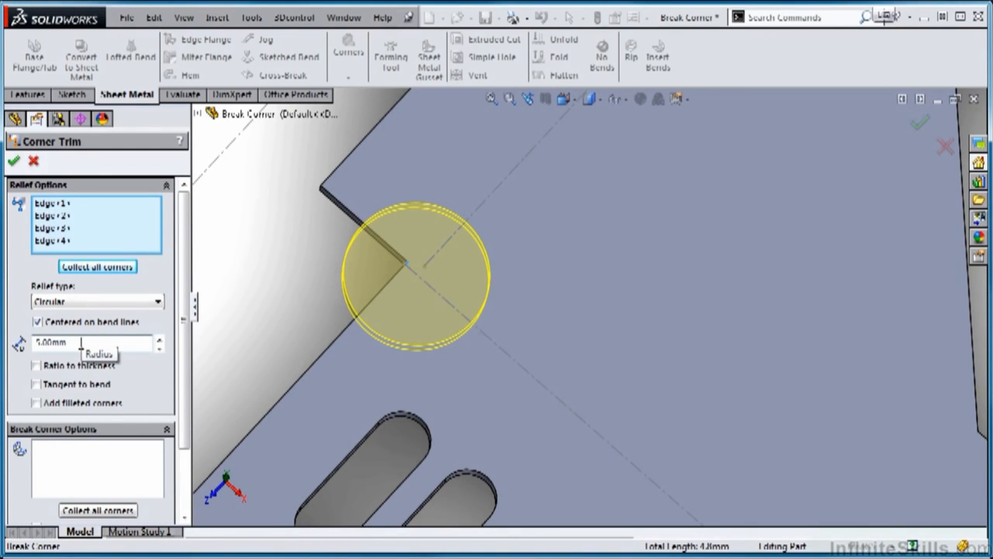
Try sizing the reliefs by ratio to thickness, turn that option off, and change the relief type to Square
left_click(36, 366)
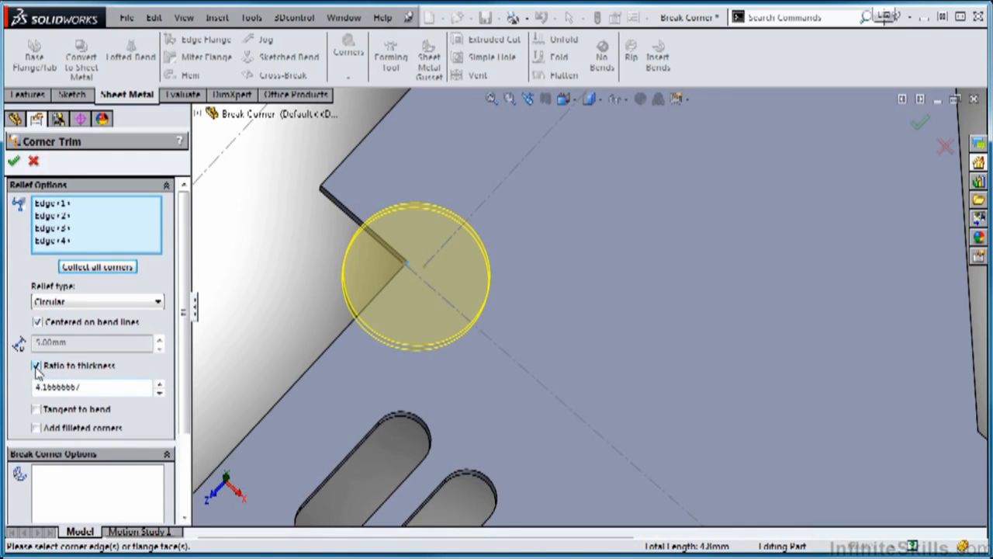
left_click(36, 366)
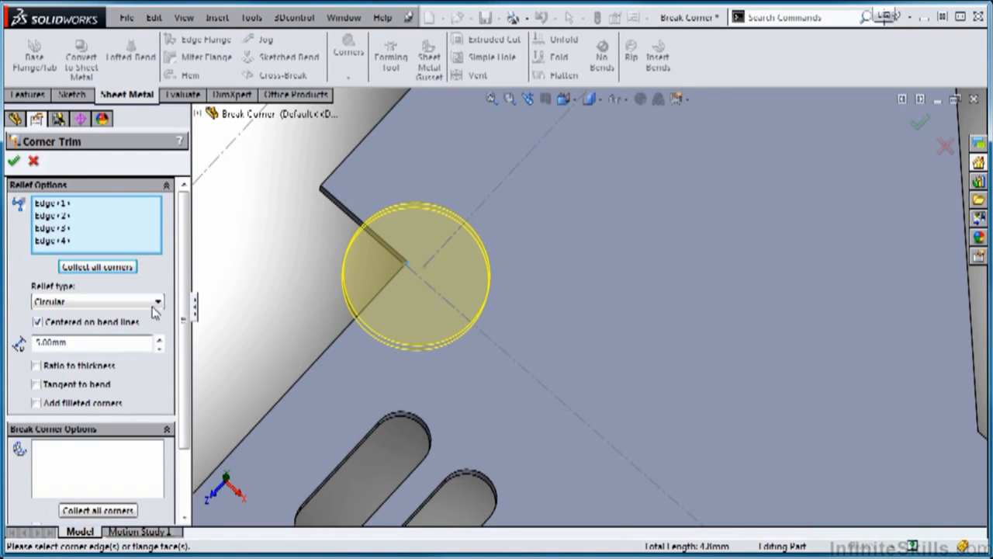
left_click(158, 302)
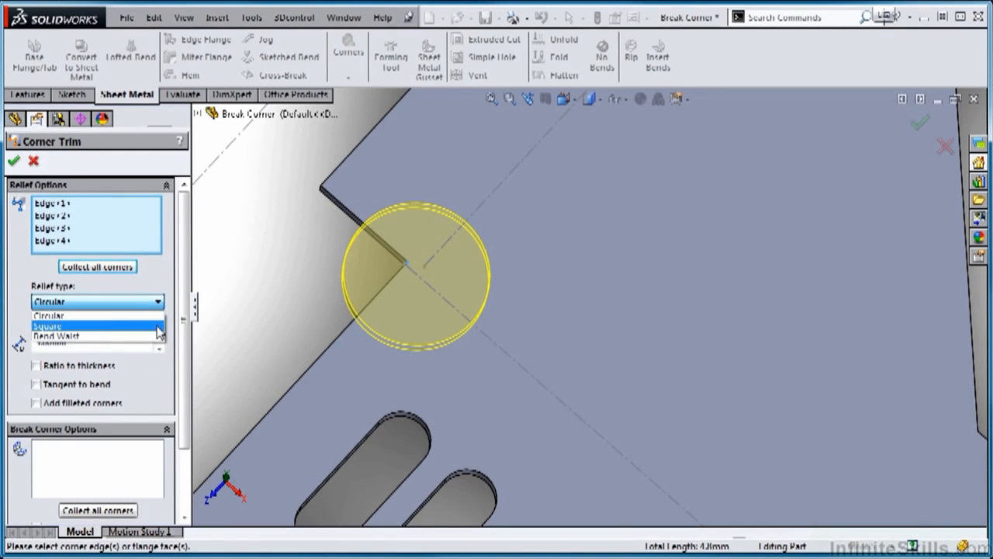
left_click(159, 326)
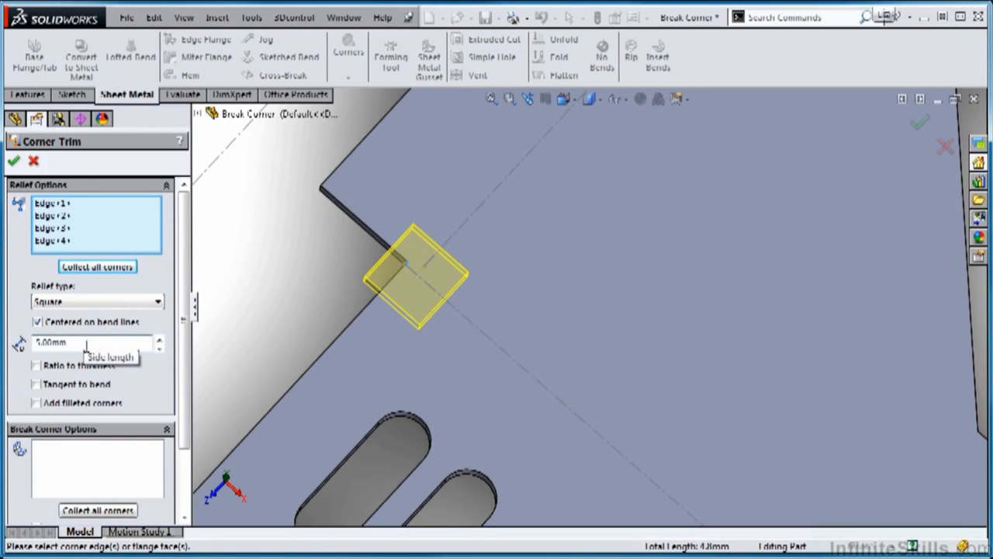
Add filleted corners with a 0.70 mm radius to the square reliefs
left_click(35, 404)
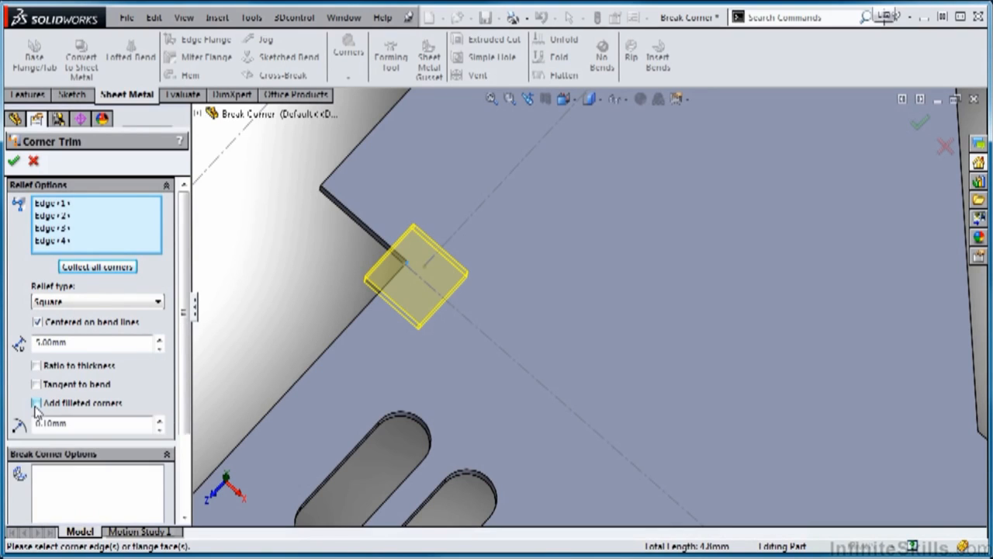
left_click(161, 420)
left_click(160, 421)
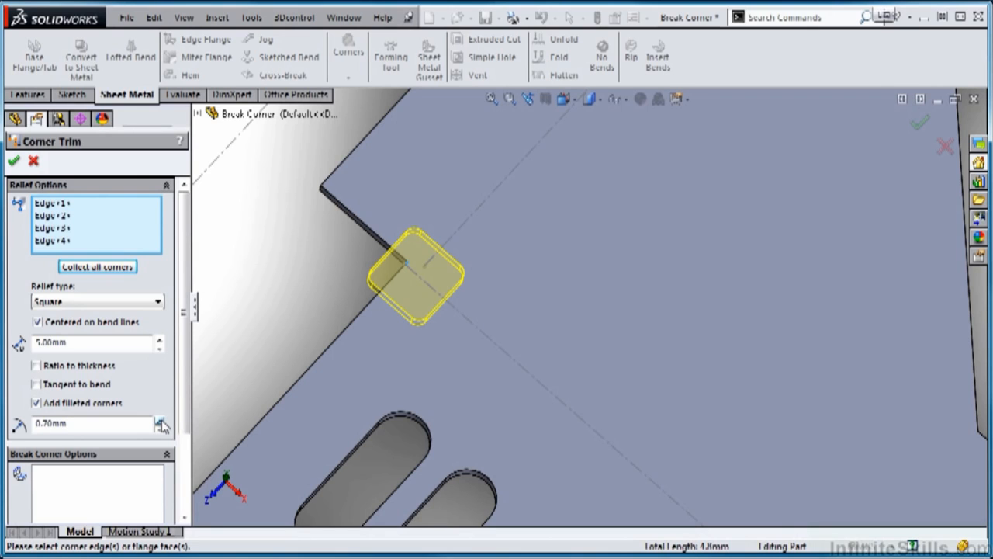
Collect all internal corners of the blank for the corner break and examine them on the mounting tab
key("ctrl+7")
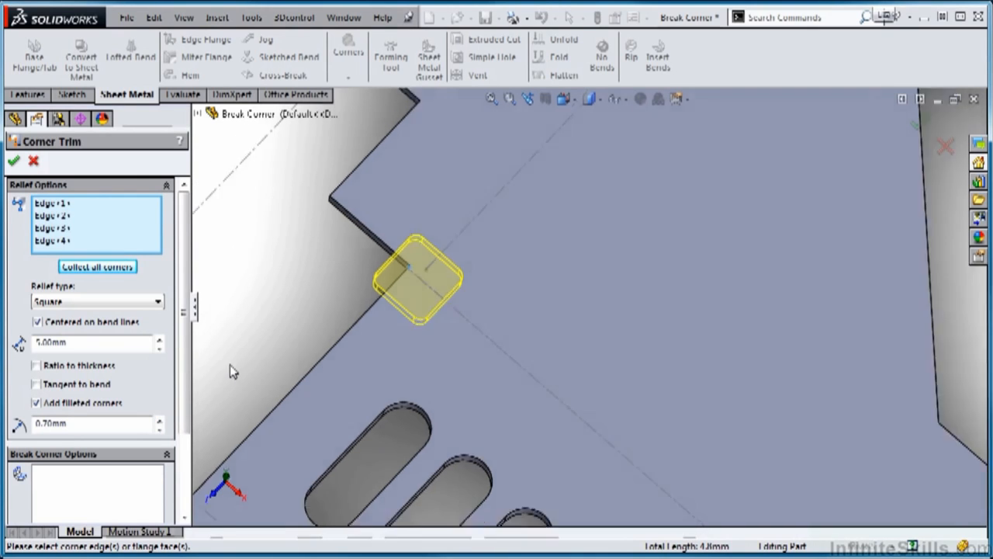
scroll(507, 322, "down", 2)
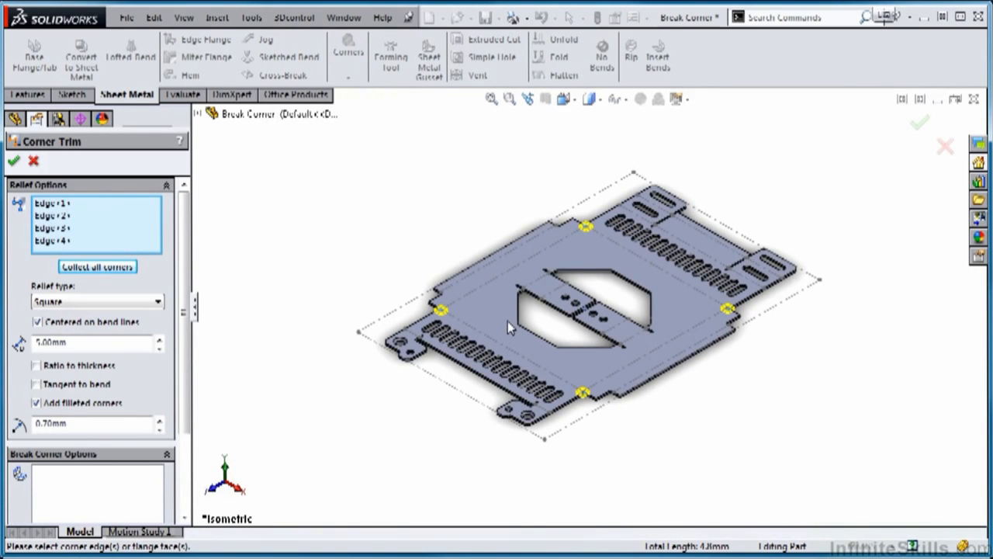
scroll(508, 319, "down", 1)
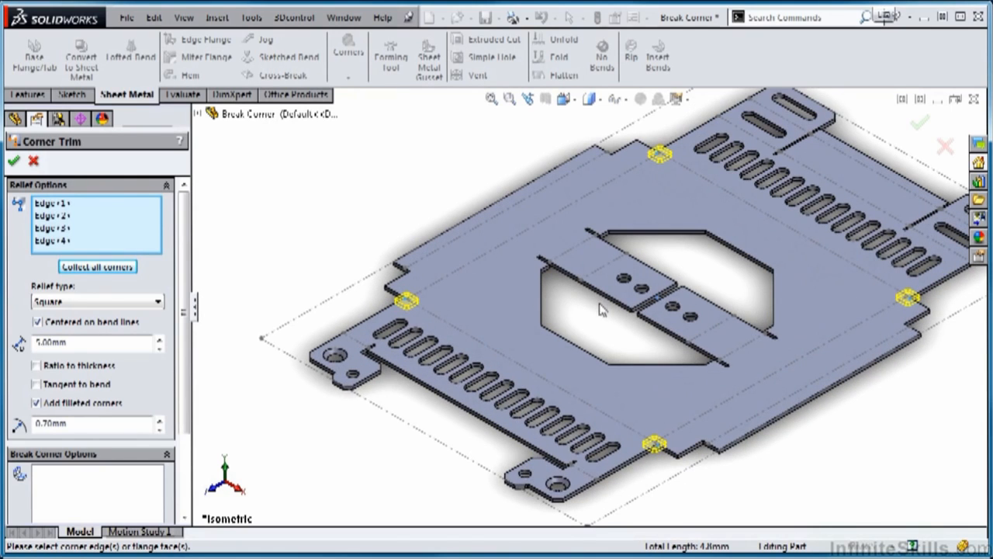
scroll(183, 419, "down", 3)
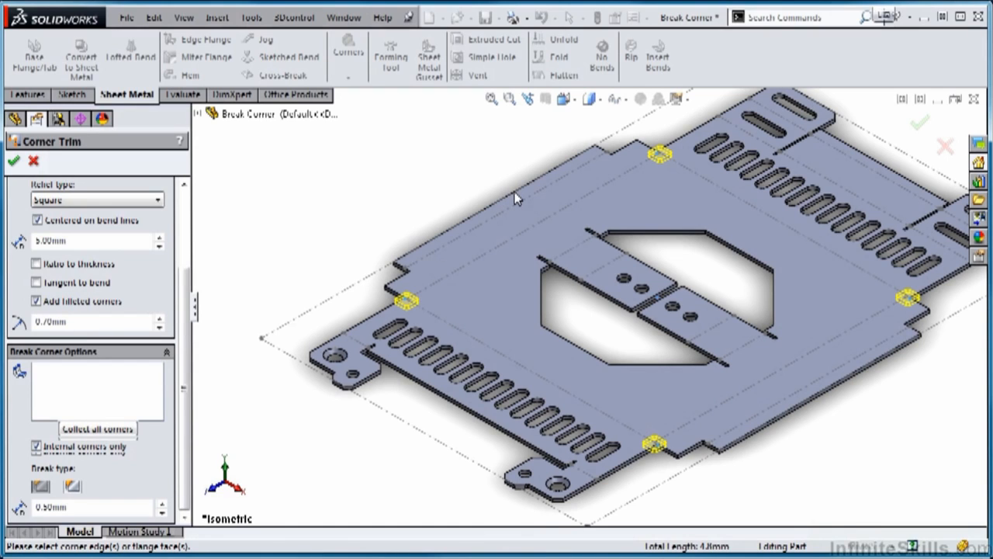
left_click(99, 429)
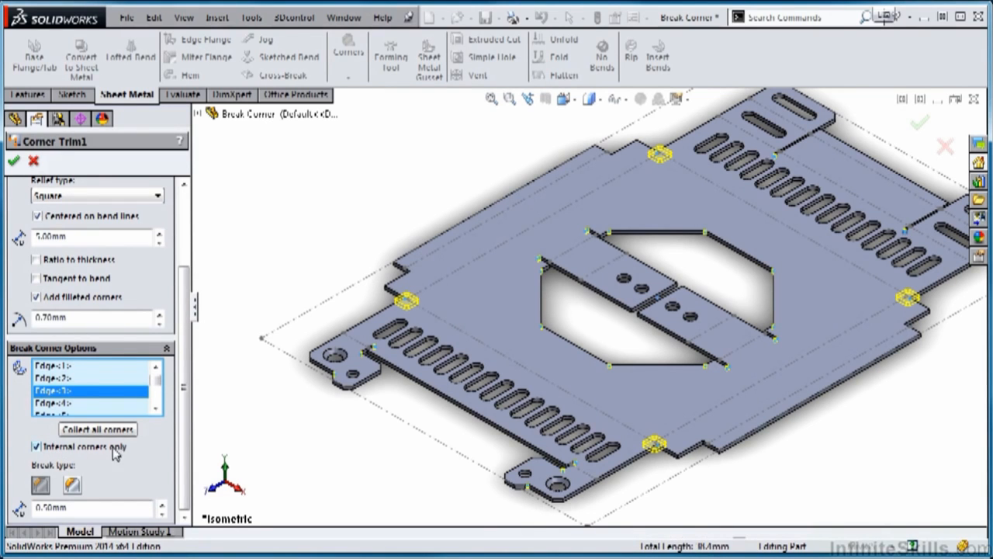
scroll(377, 377, "down", 5)
middle_click_drag(407, 396, 406, 484)
scroll(415, 353, "down", 3)
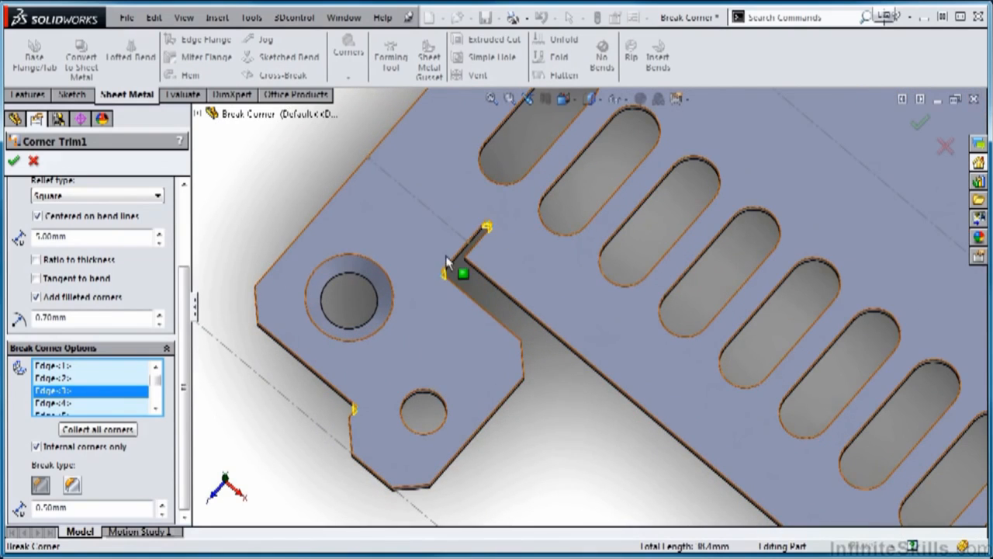
Turn off the internal-corners-only restriction and collect all corners again to preview breaks on the tab's outer corners
left_click(35, 447)
scroll(283, 454, "up", 5)
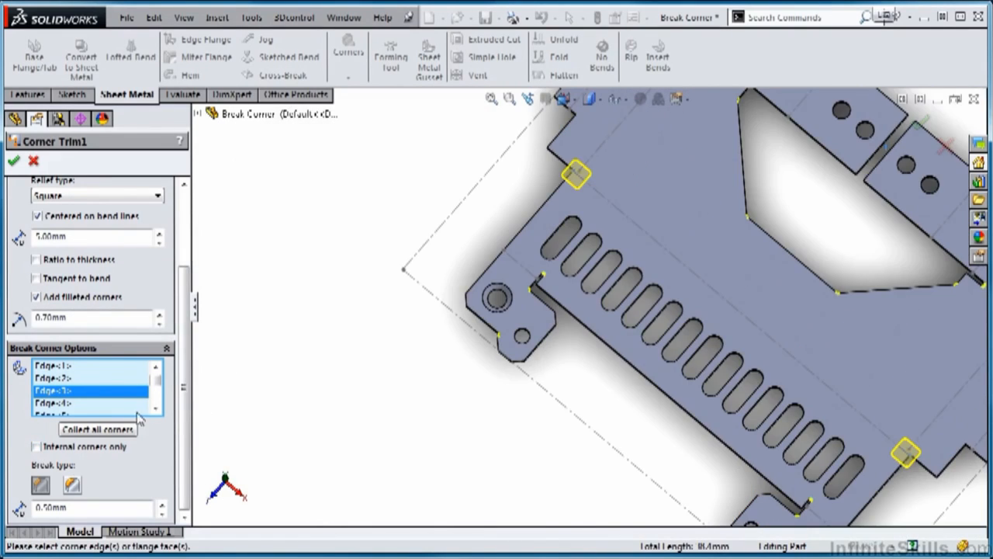
left_click(114, 431)
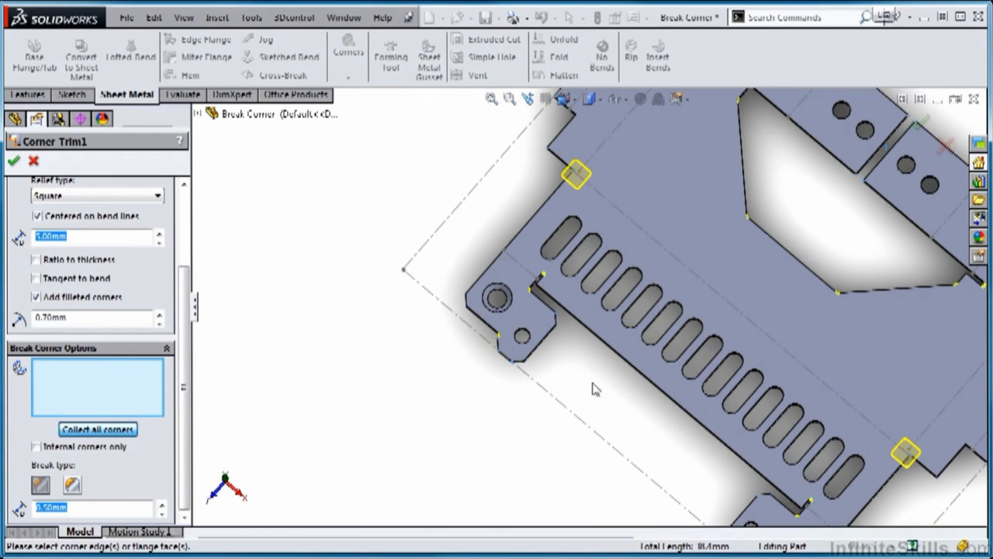
scroll(591, 386, "down", 3)
middle_click_drag(597, 388, 543, 224)
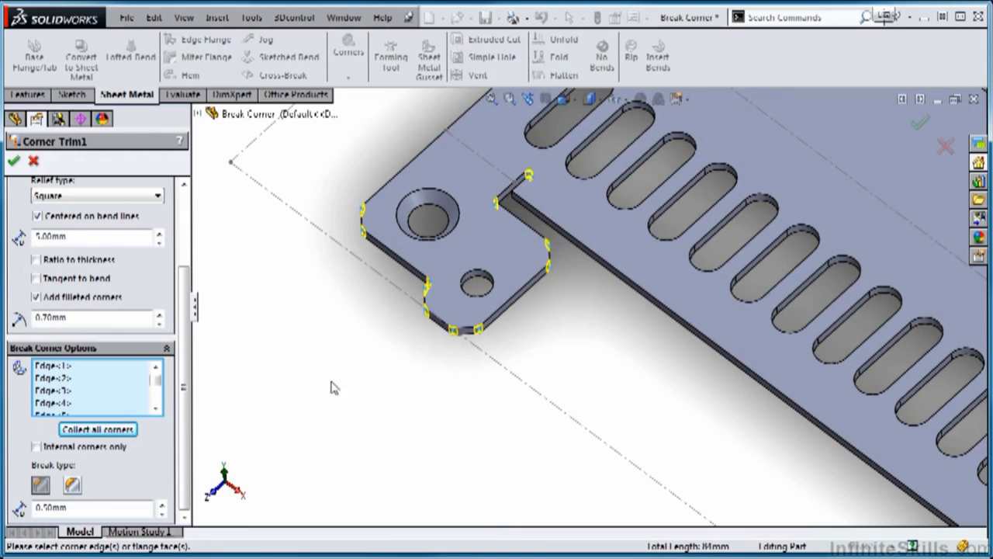
Restrict the corner break to internal corners only, accept the Corner Trim, and review the trimmed blank
left_click(35, 447)
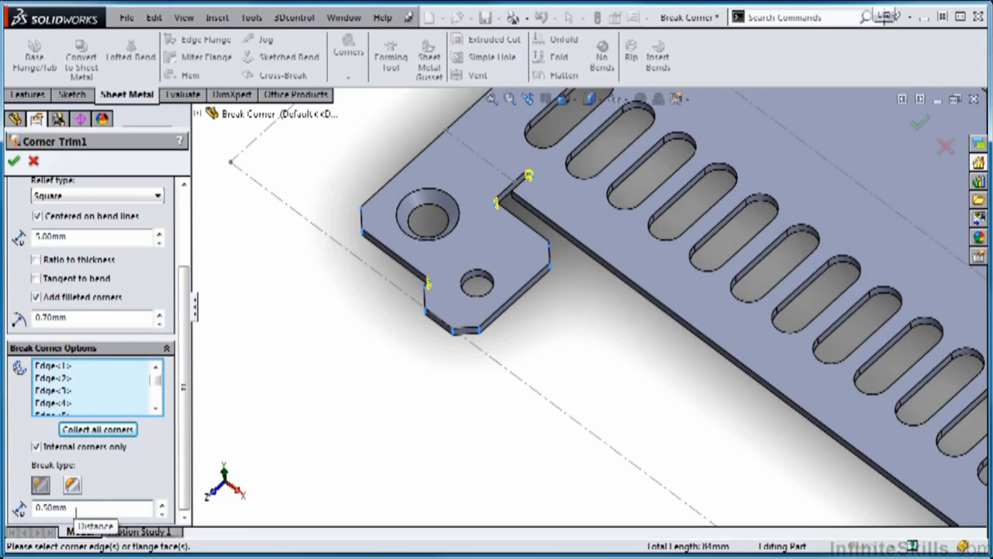
left_click(14, 162)
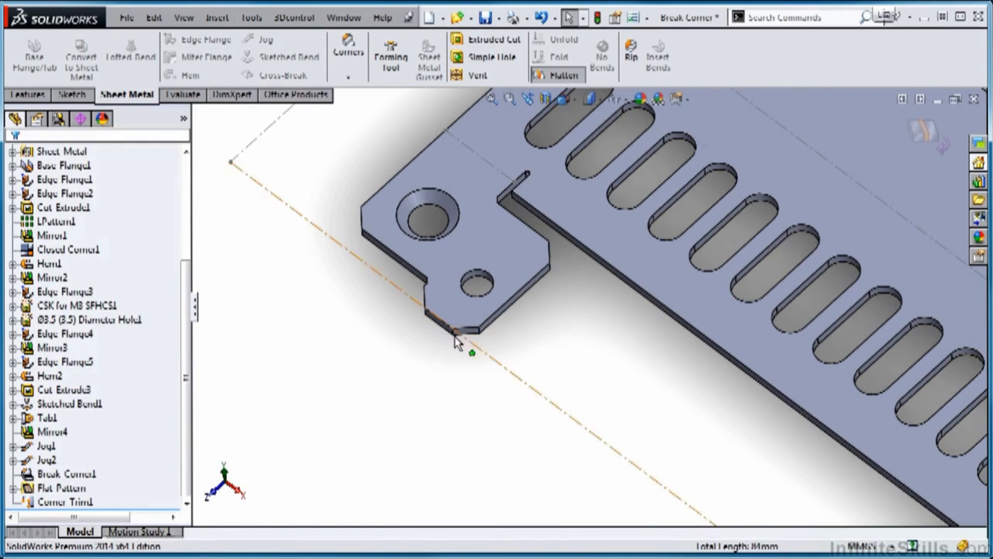
scroll(594, 330, "up", 7)
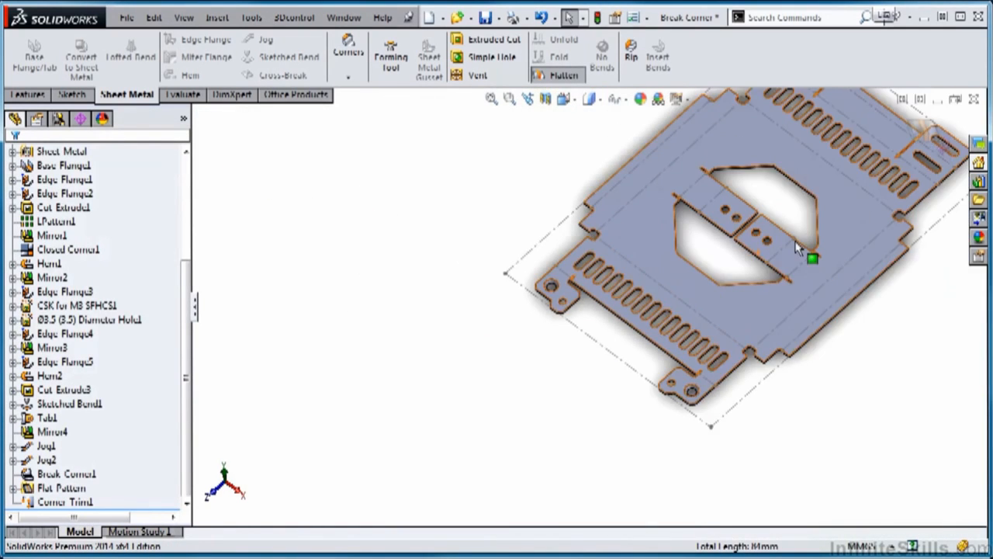
scroll(788, 195, "down", 1)
scroll(788, 196, "down", 2)
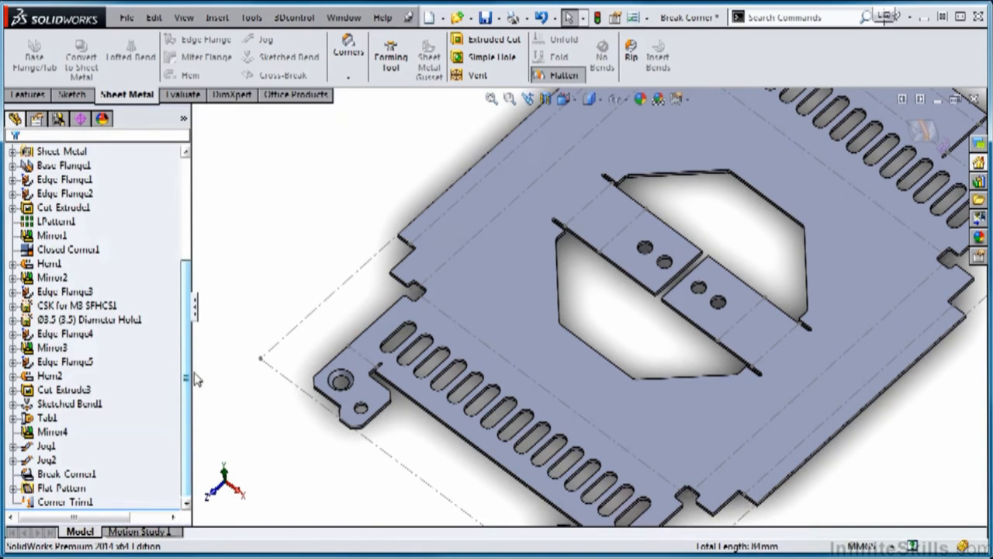
left_click(65, 502)
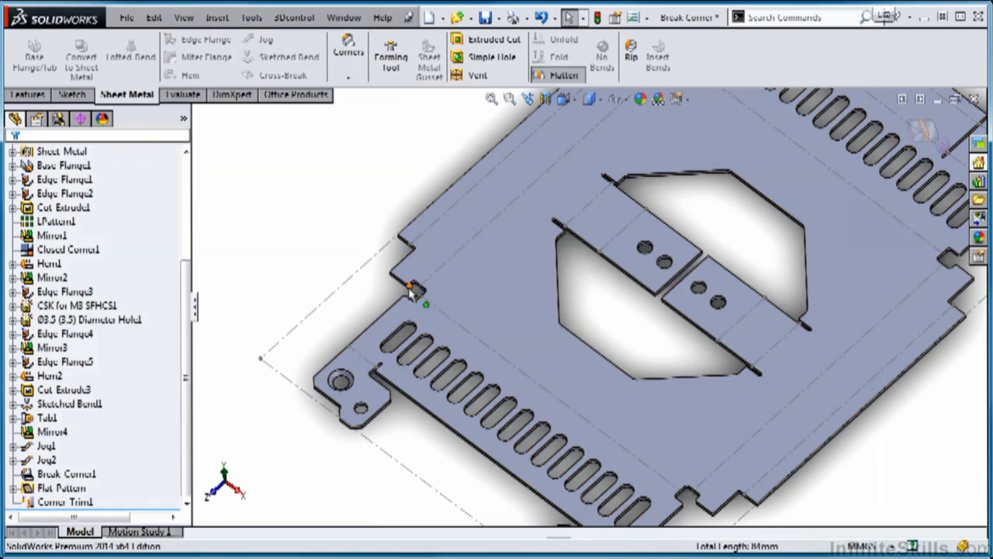
Unflatten the tray and inspect a folded corner beside the slotted flange from outside
left_click(564, 76)
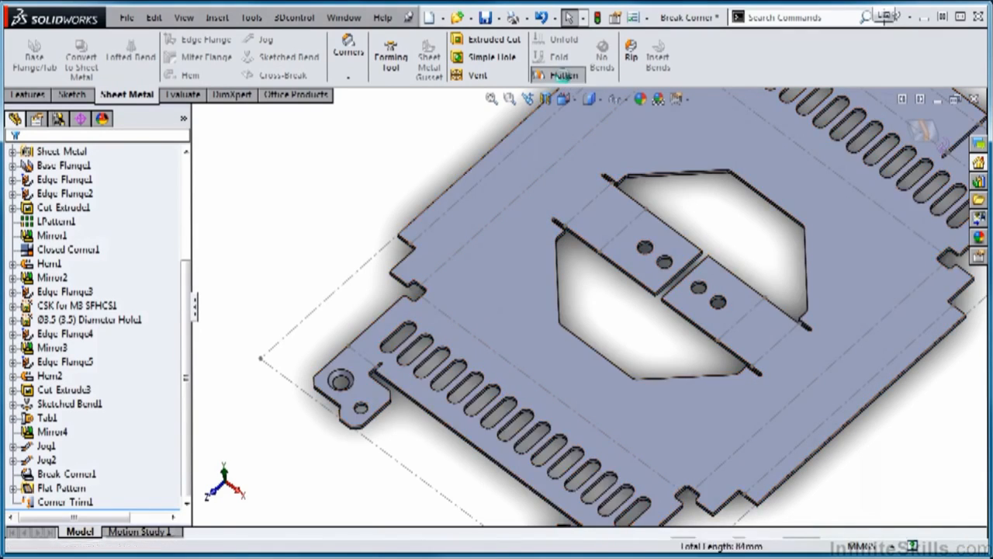
scroll(457, 302, "up", 3)
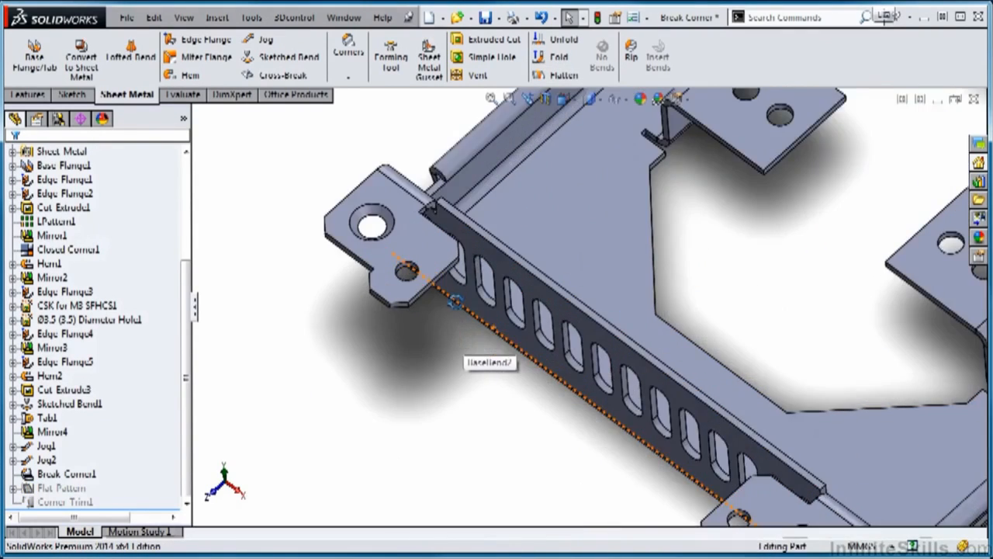
middle_click_drag(456, 303, 432, 266)
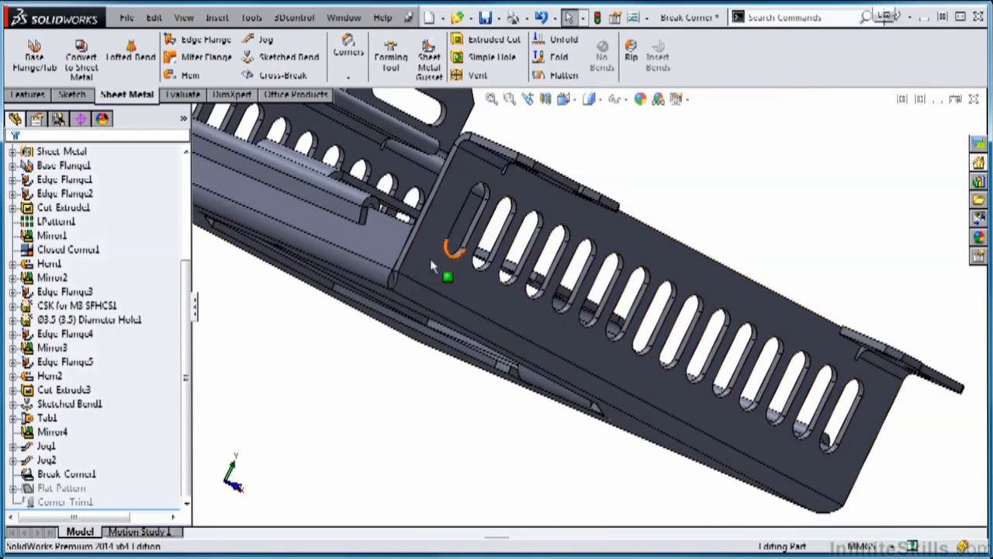
scroll(432, 266, "up", 2)
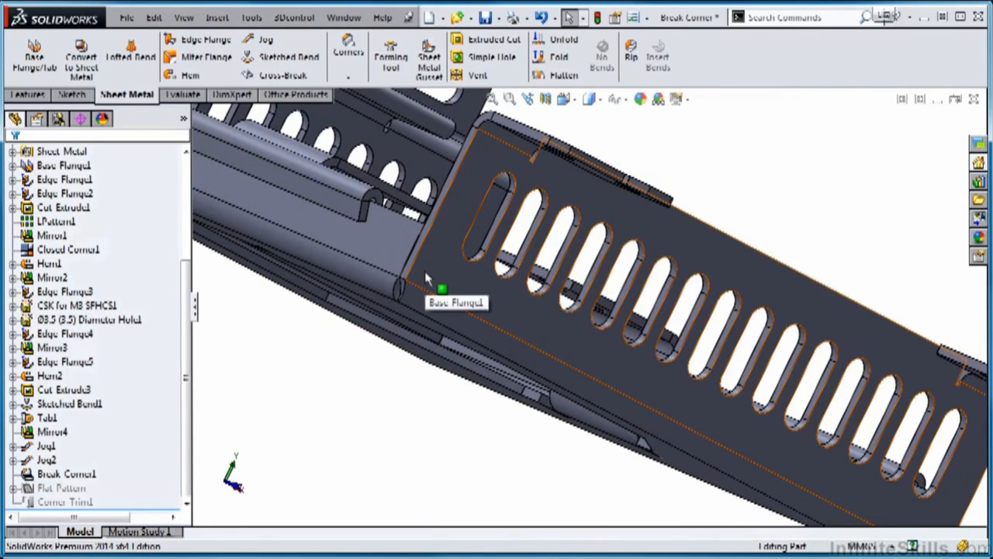
key("ctrl+7")
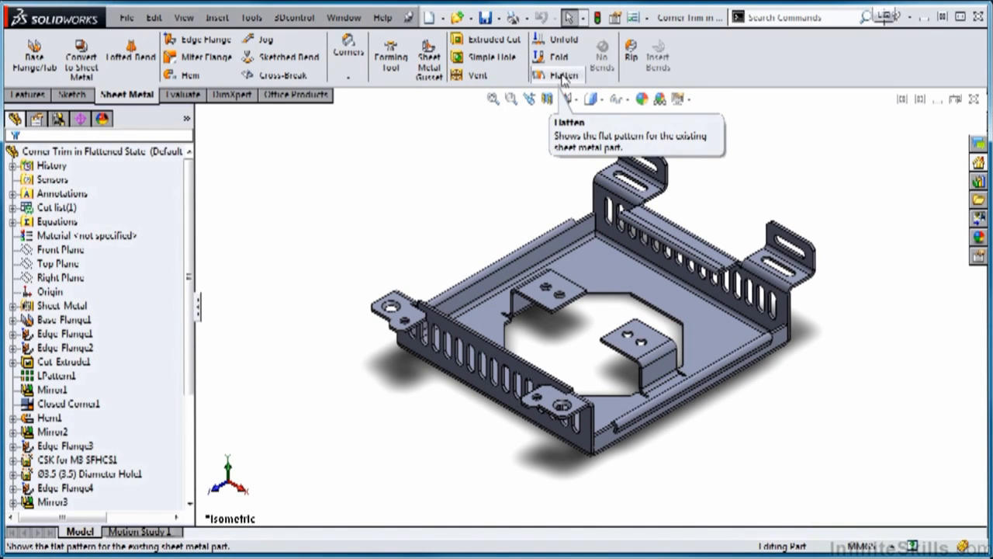
Flatten the part Corner Trim in Flattened State and return it to its folded state
left_click(563, 77)
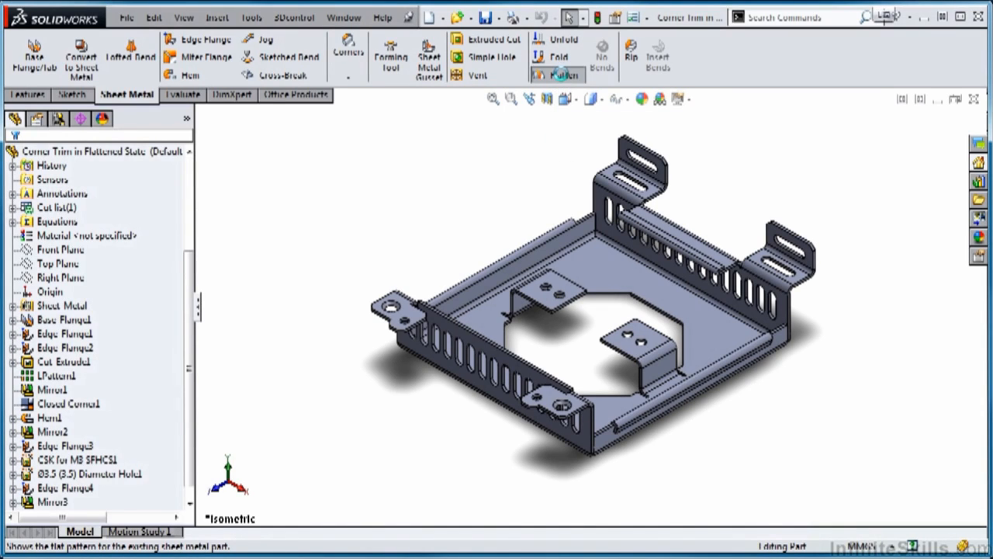
left_click(563, 77)
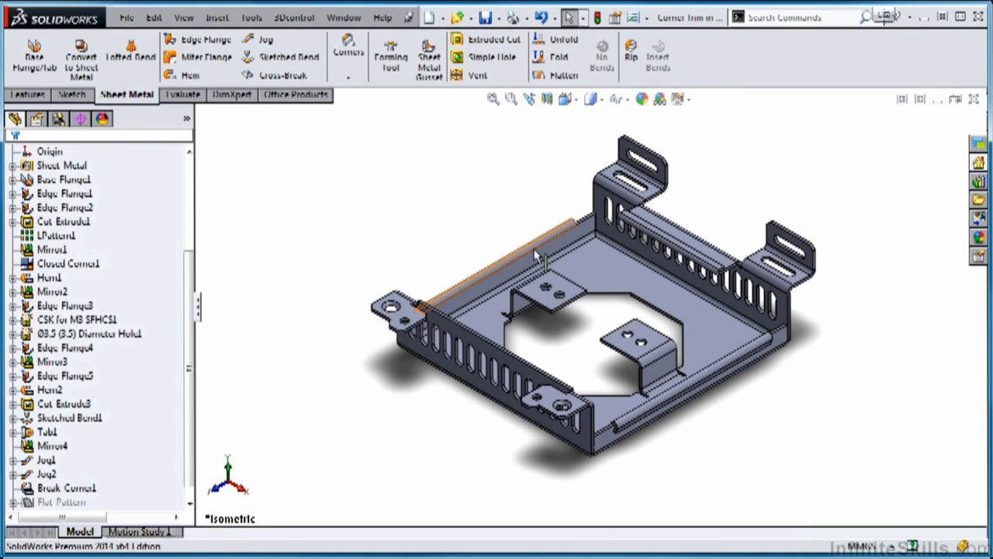
Unfold the upper bend of the jogged tab beside the base cutout, keeping the tab's vertical face fixed
scroll(649, 387, "down", 5)
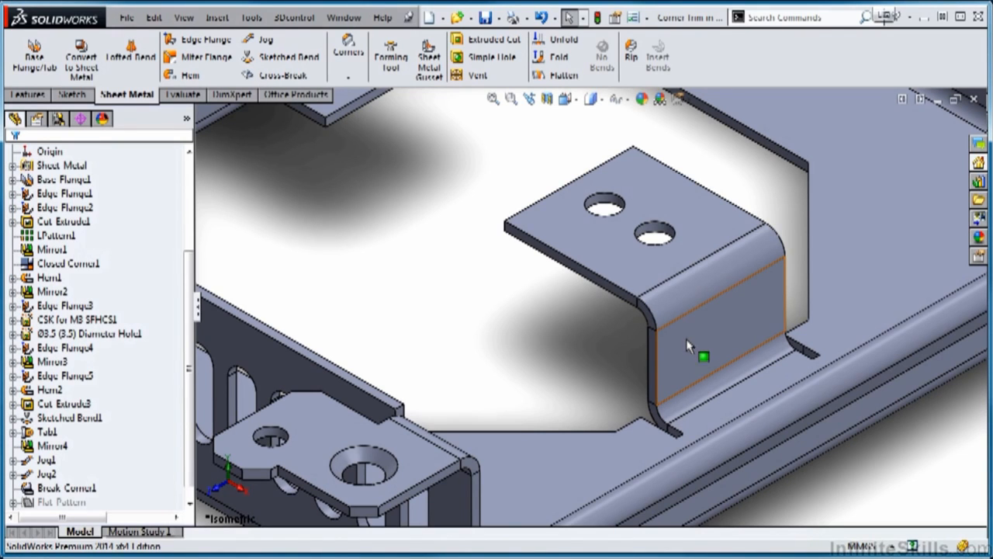
left_click(564, 44)
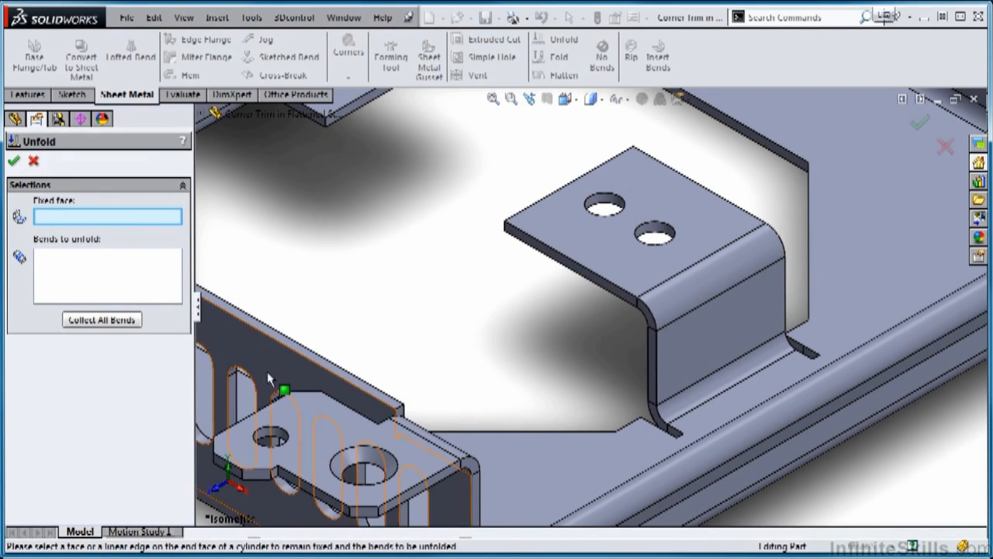
left_click(712, 340)
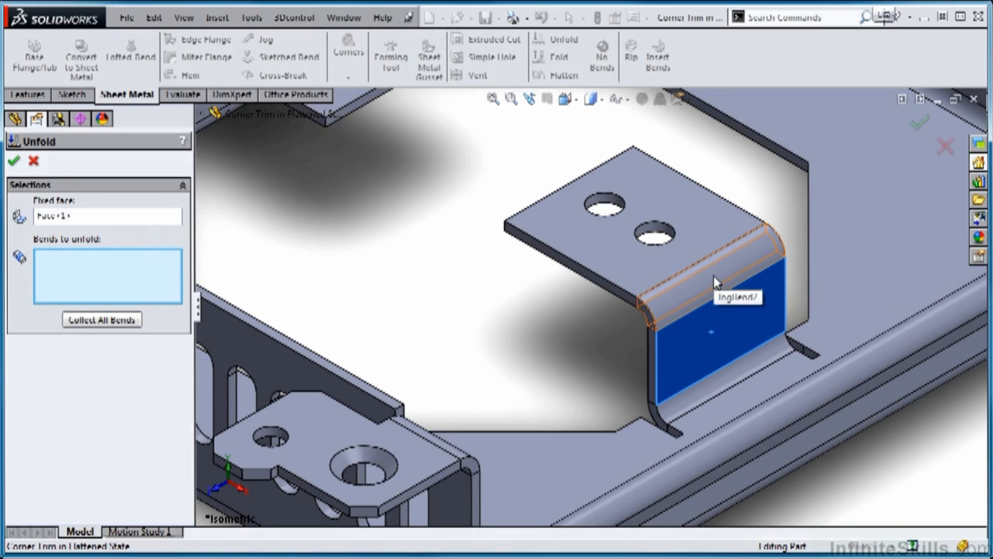
left_click(710, 298)
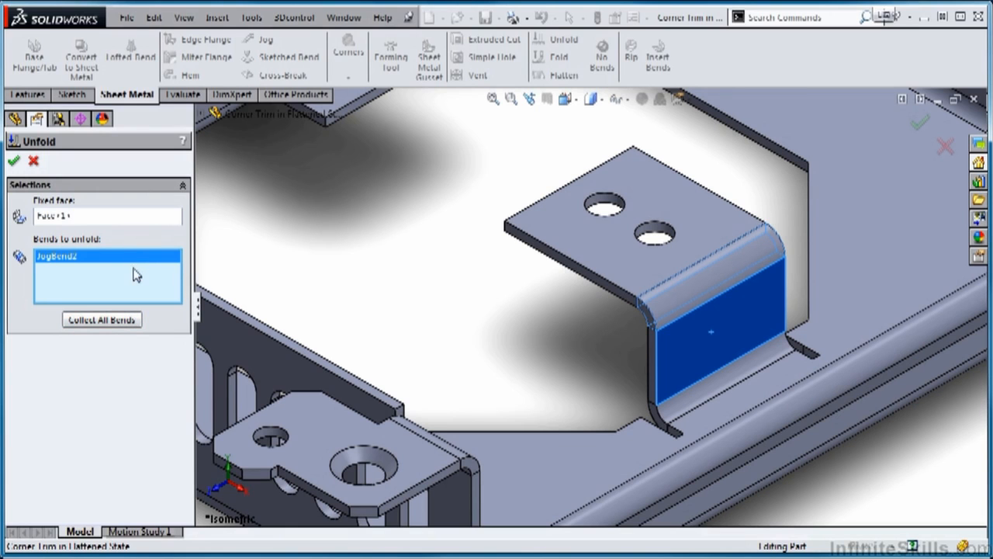
left_click(14, 163)
scroll(854, 194, "down", 2)
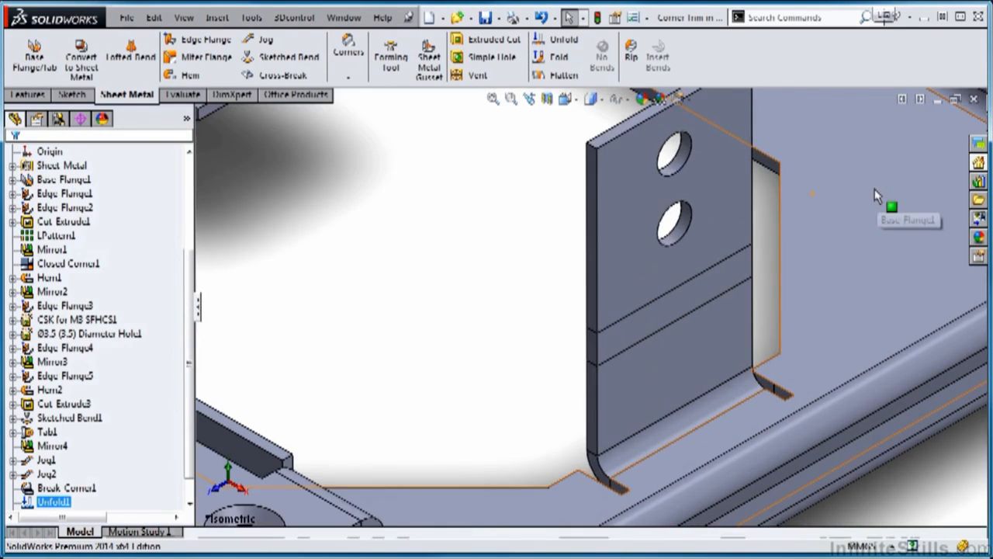
Start an Extruded Cut on the tab's lower flat face and sketch a narrow rectangle about 2.35 by 11.4 mm across the unfolded bend
scroll(743, 193, "up", 2)
scroll(776, 215, "down", 3)
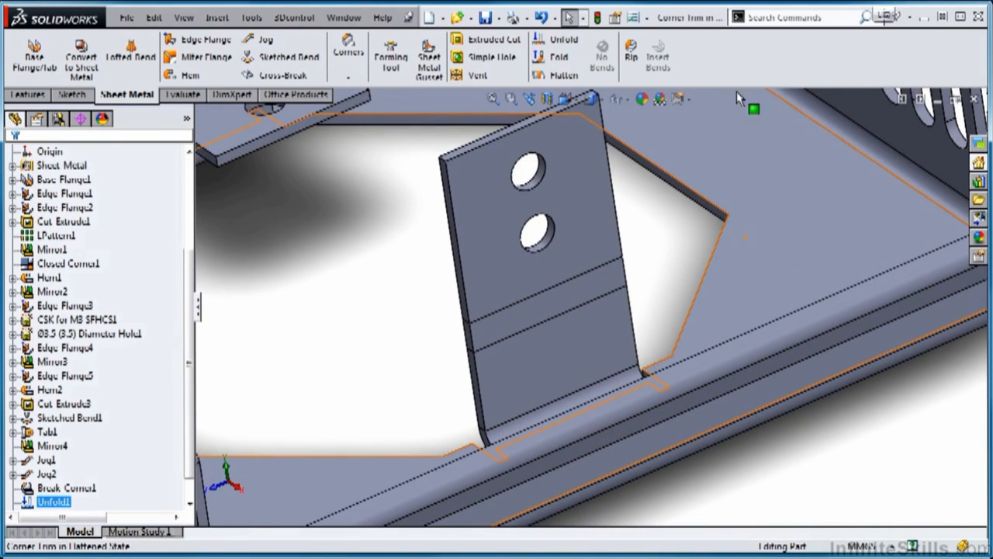
left_click(479, 43)
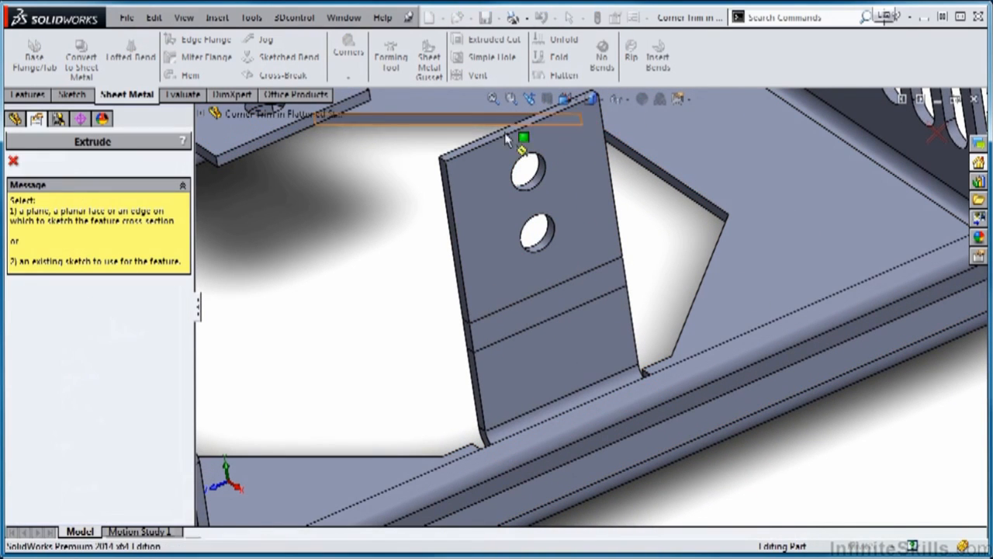
left_click(521, 356)
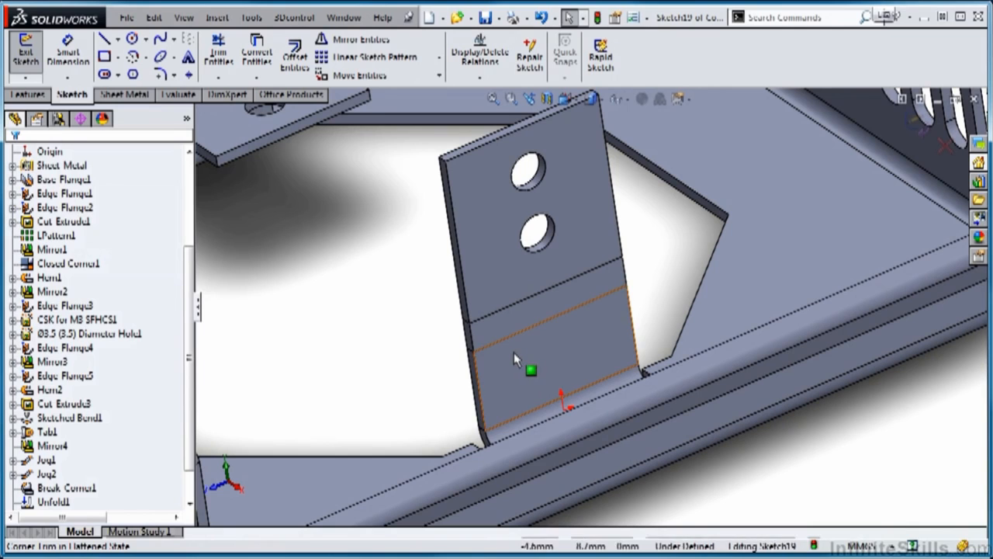
left_click(103, 58)
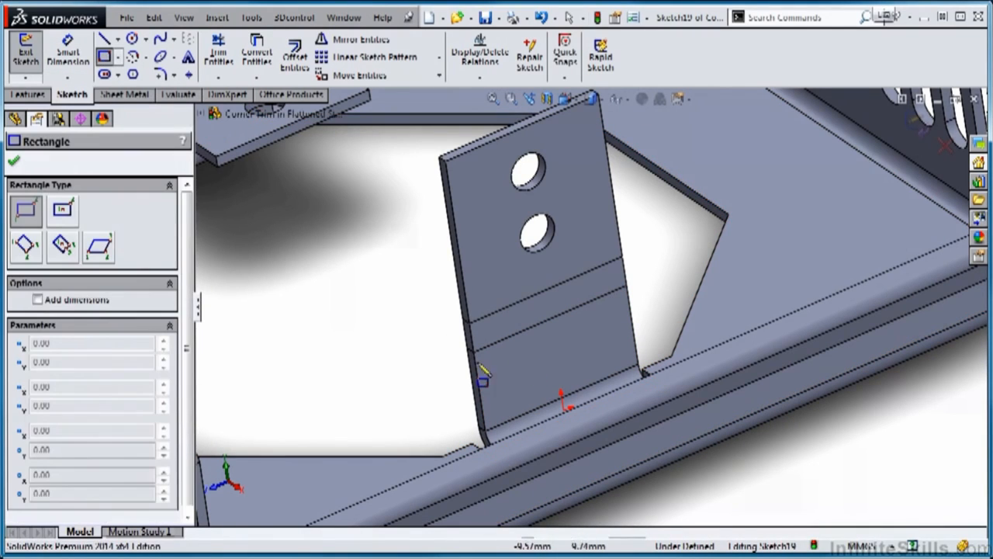
left_click(505, 380)
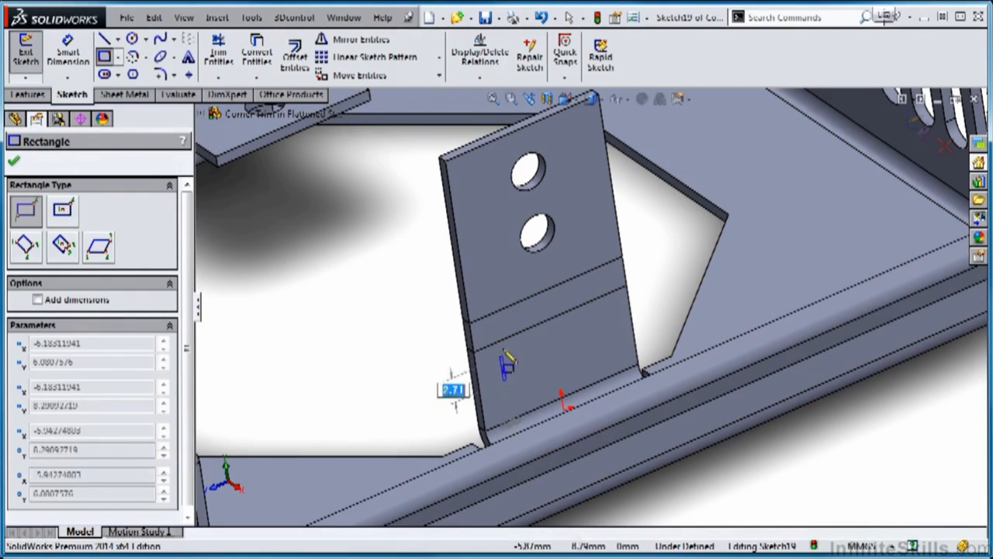
left_click(510, 273)
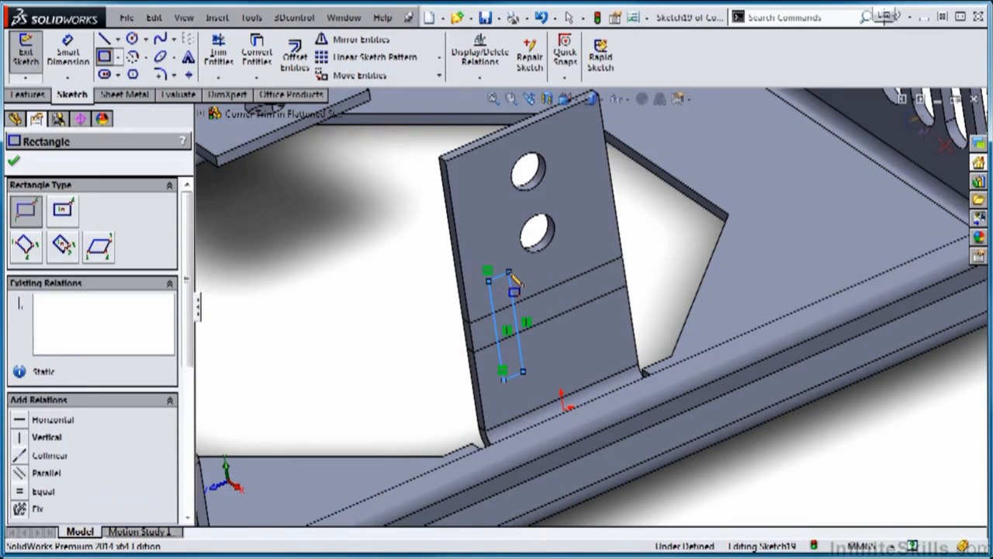
key("Escape")
Dimension the rectangle's nearer long side 2 mm from the tab's side edge
scroll(540, 313, "down", 2)
key("s")
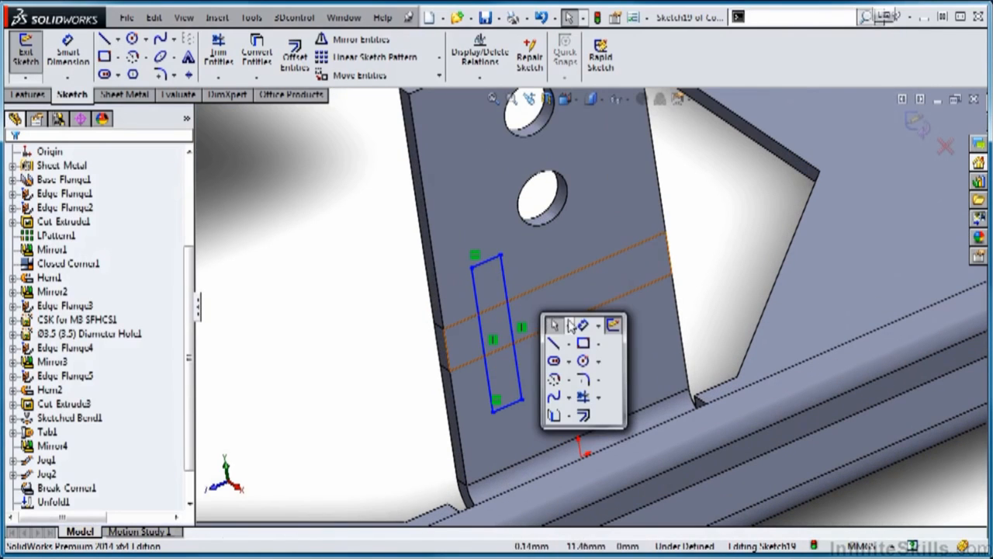
left_click(584, 327)
left_click(444, 305)
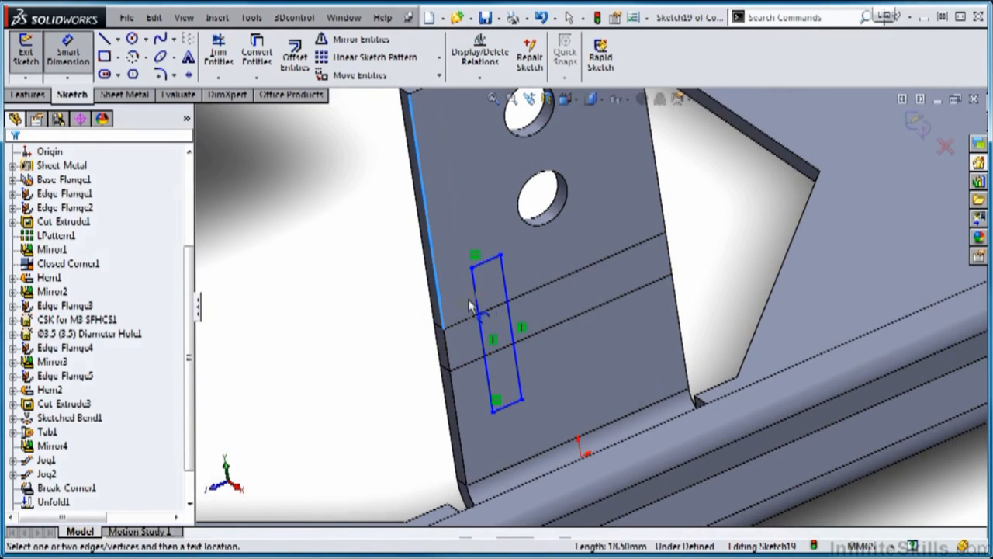
left_click(474, 283)
left_click(453, 249)
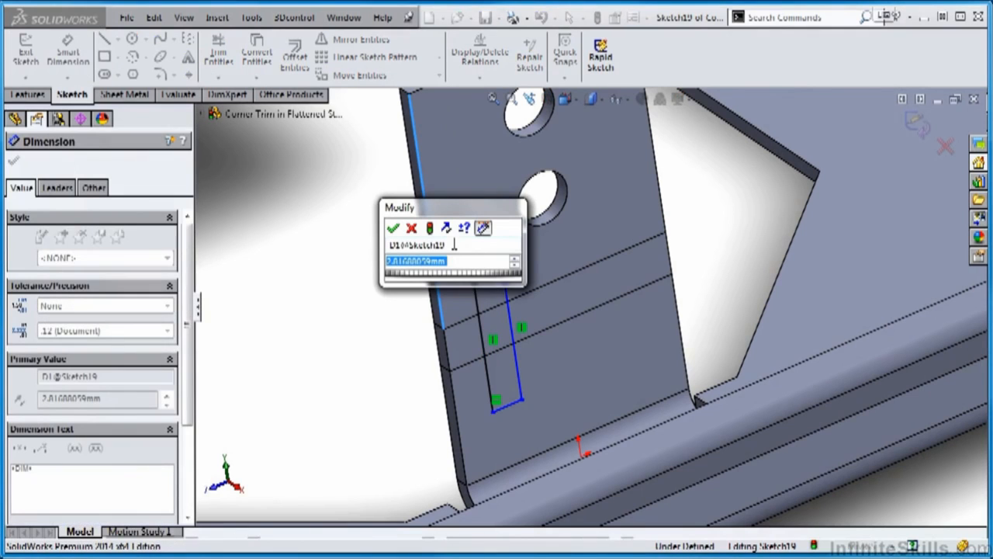
type("2")
left_click(397, 232)
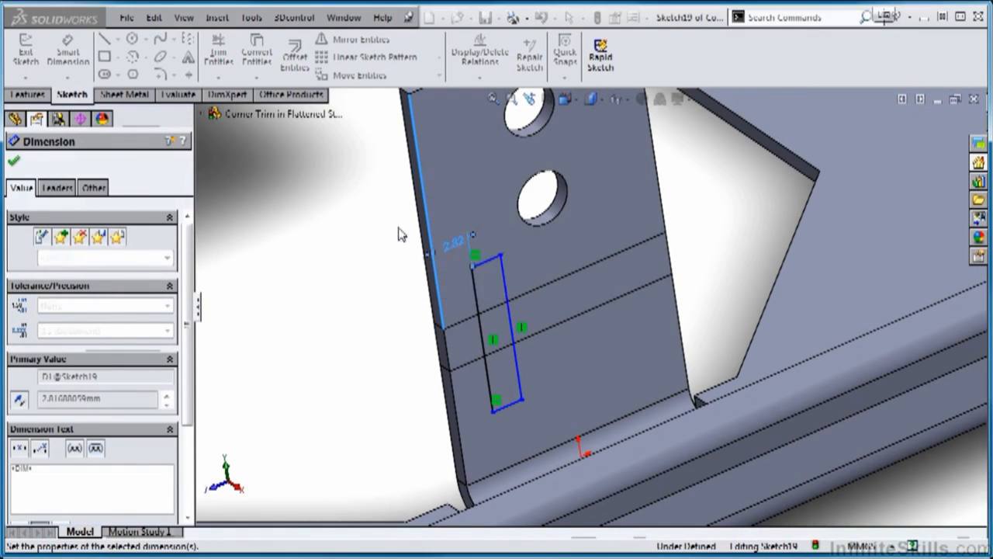
Dimension the rectangle 2 mm wide and 10 mm long
left_click(472, 265)
left_click(467, 225)
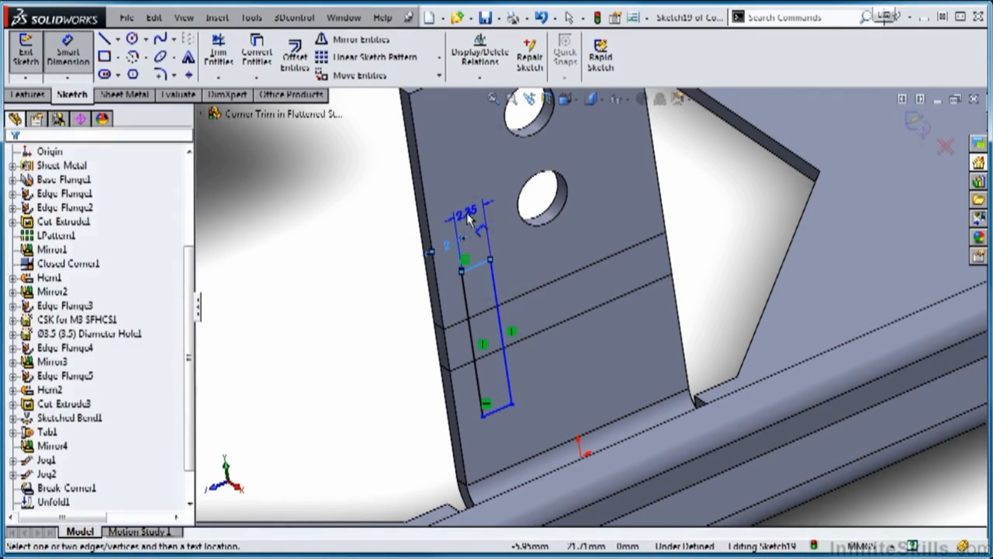
type("2")
left_click(406, 199)
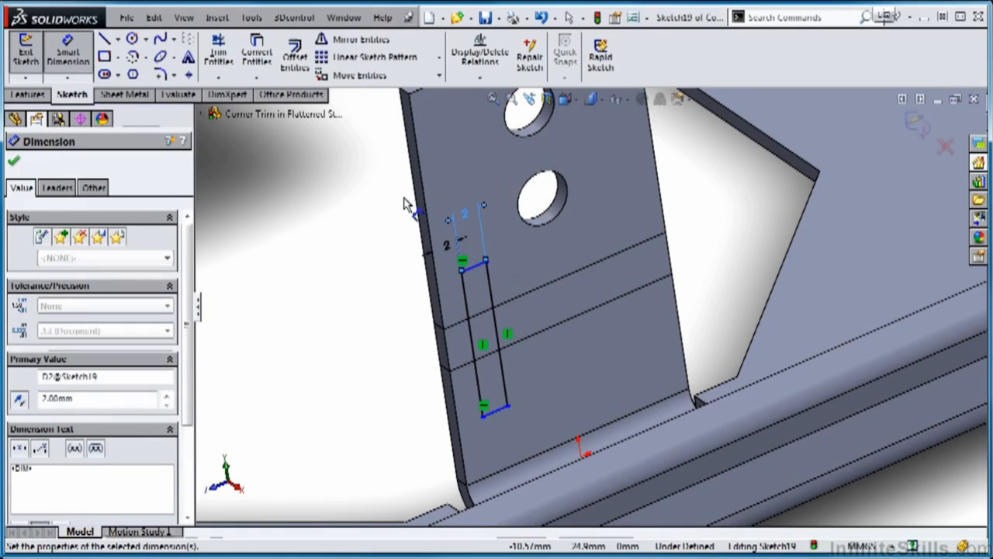
left_click(490, 295)
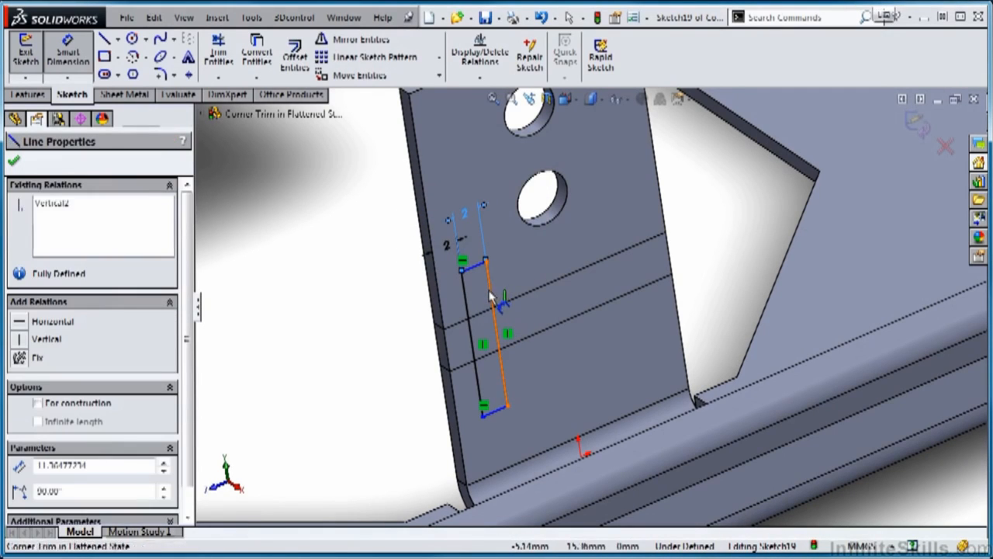
left_click(541, 322)
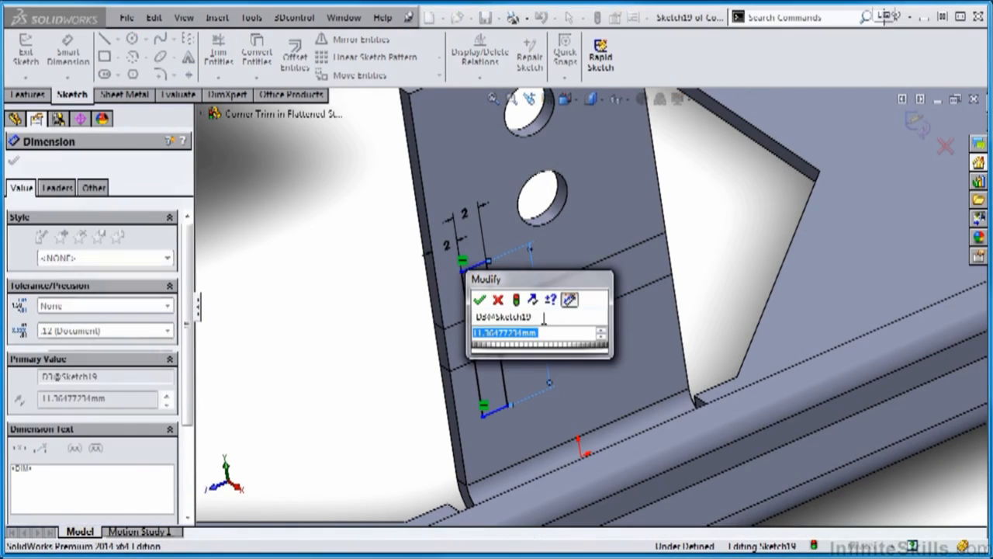
type("10")
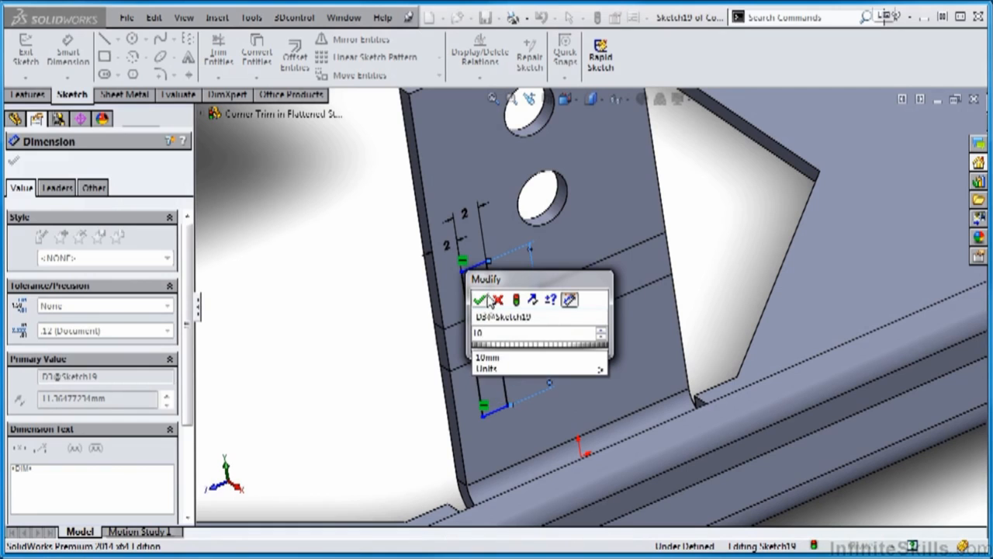
left_click(480, 300)
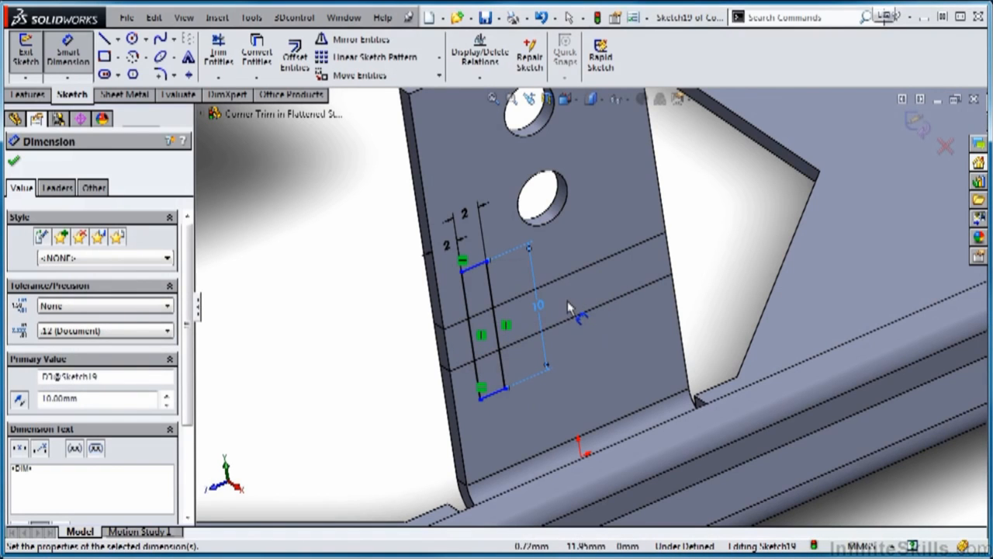
Centre the rectangle on the bend with a horizontal centerline joining the midpoints of the bend region's side edge and the rectangle's near side
scroll(567, 301, "down", 2)
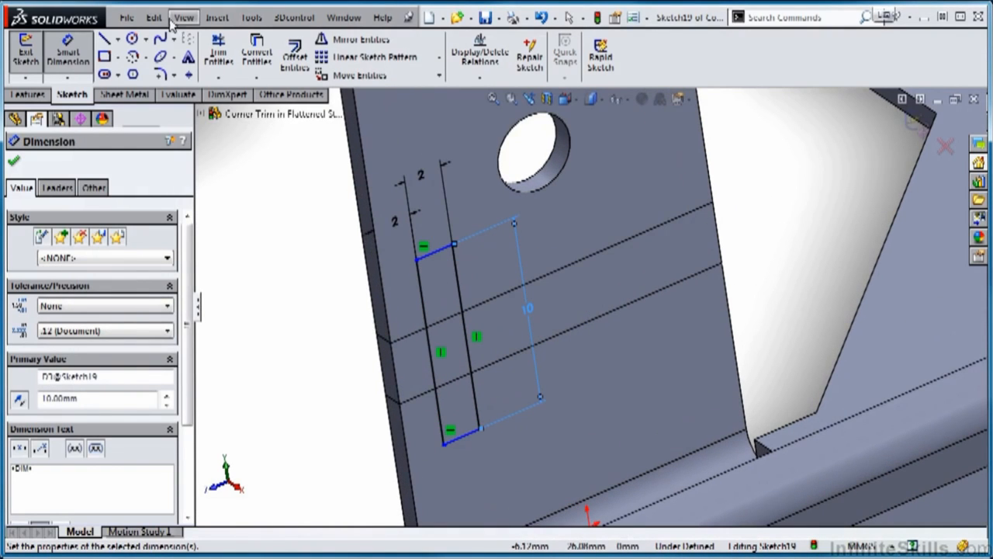
left_click(117, 39)
left_click(132, 71)
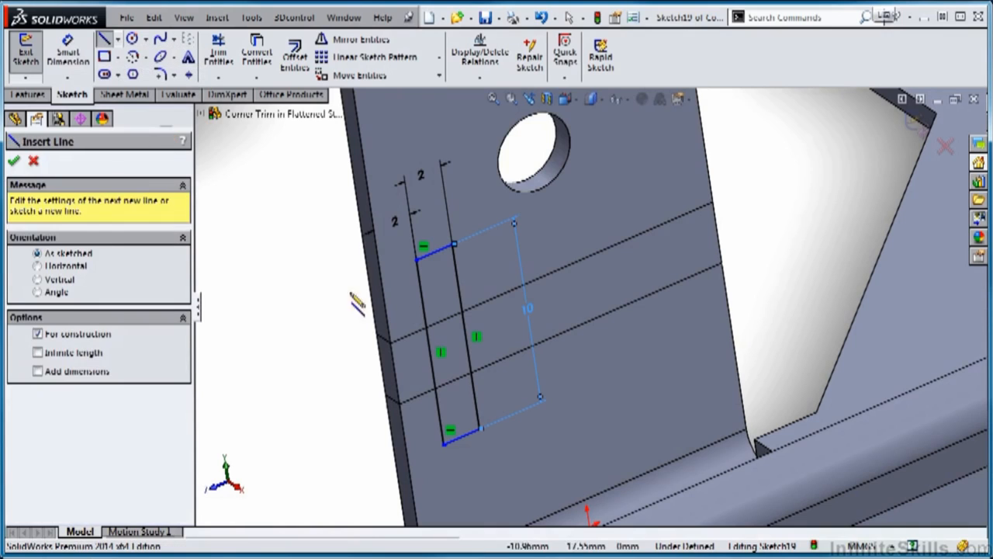
left_click(394, 364)
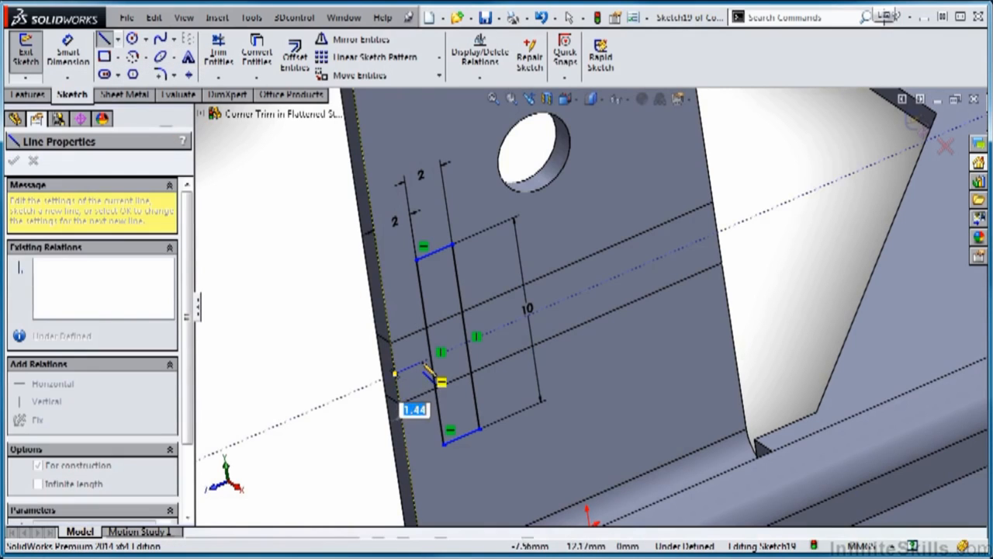
left_click(431, 353)
key("Escape")
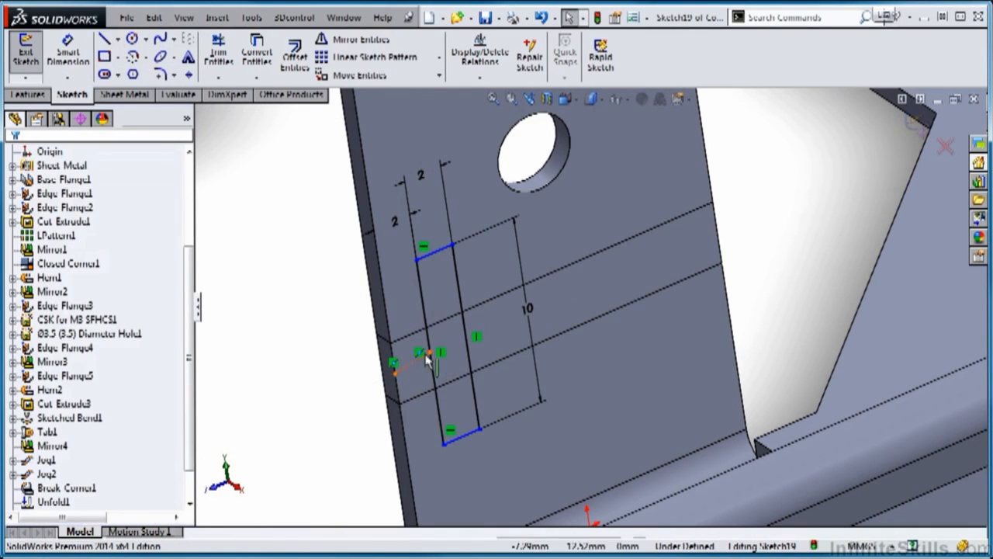
left_click(413, 366)
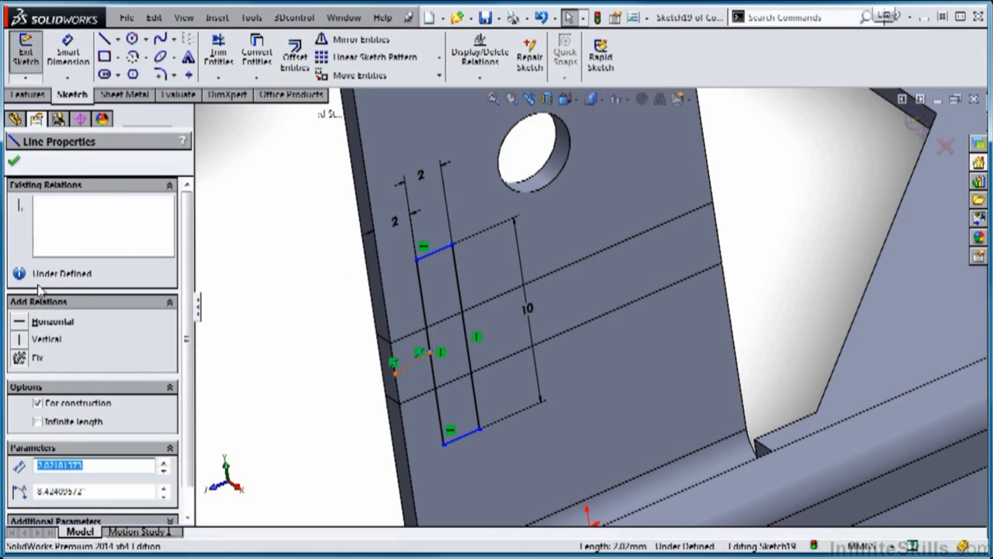
left_click(21, 322)
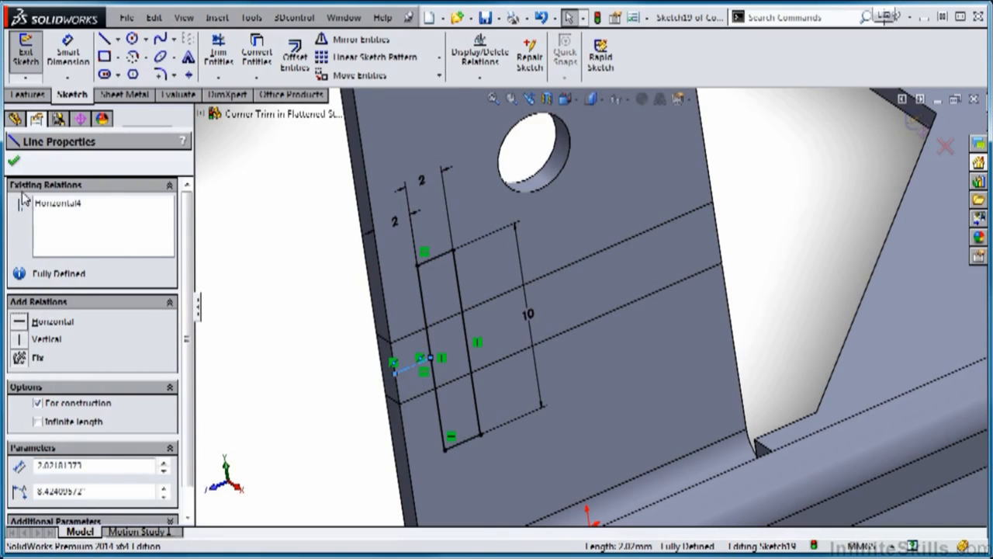
left_click(14, 161)
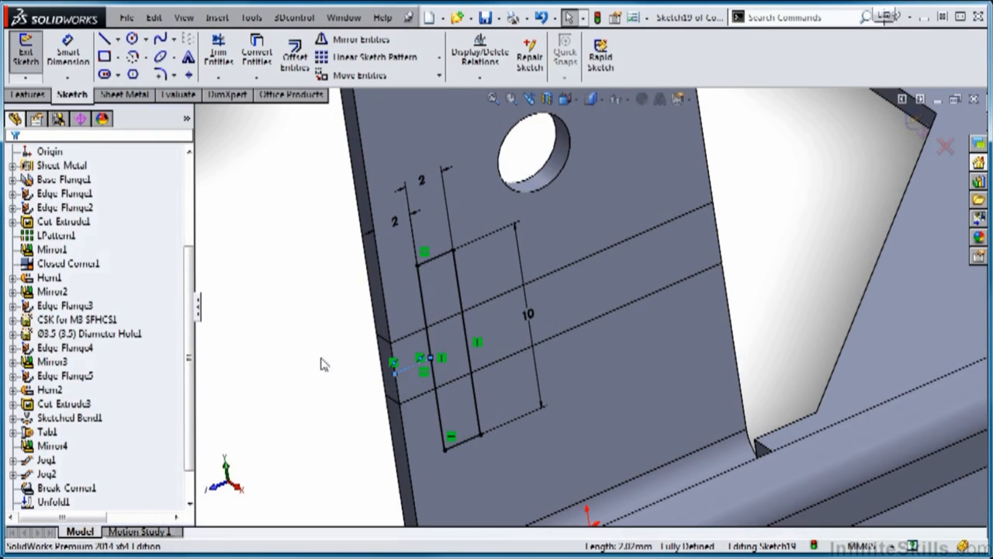
Finish the sketch and cut the slot through the tab as a blind normal cut linked to the sheet thickness
left_click(916, 126)
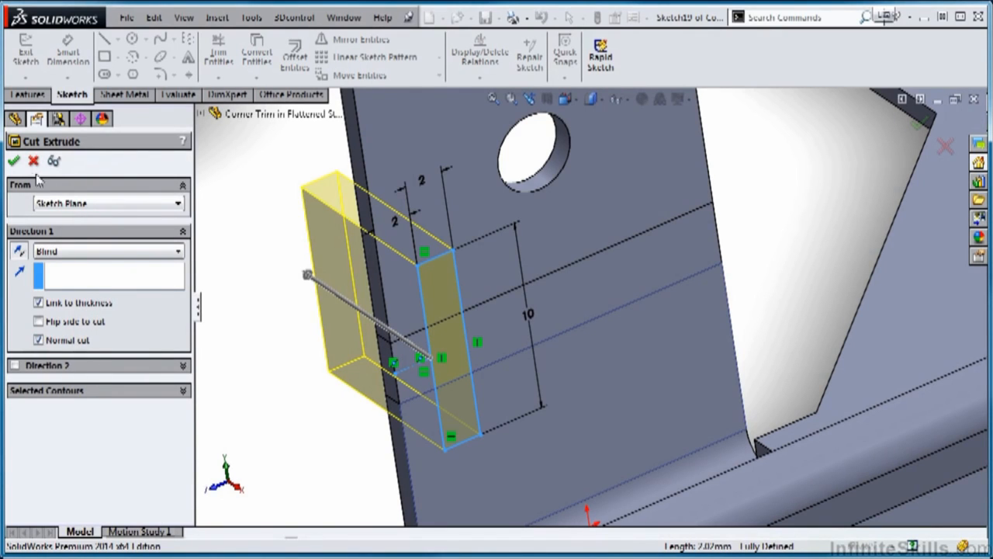
left_click(14, 161)
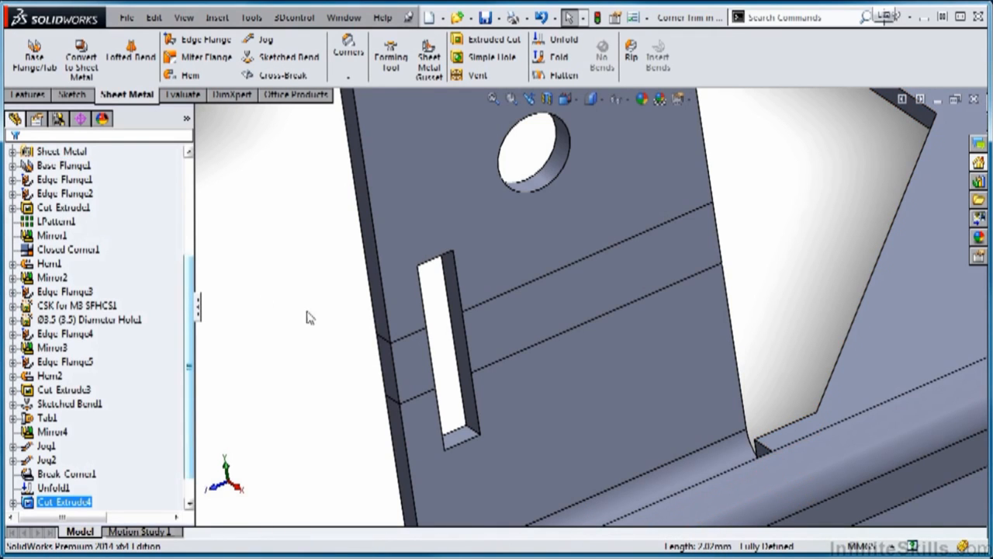
scroll(319, 321, "up", 4)
scroll(410, 321, "up", 2)
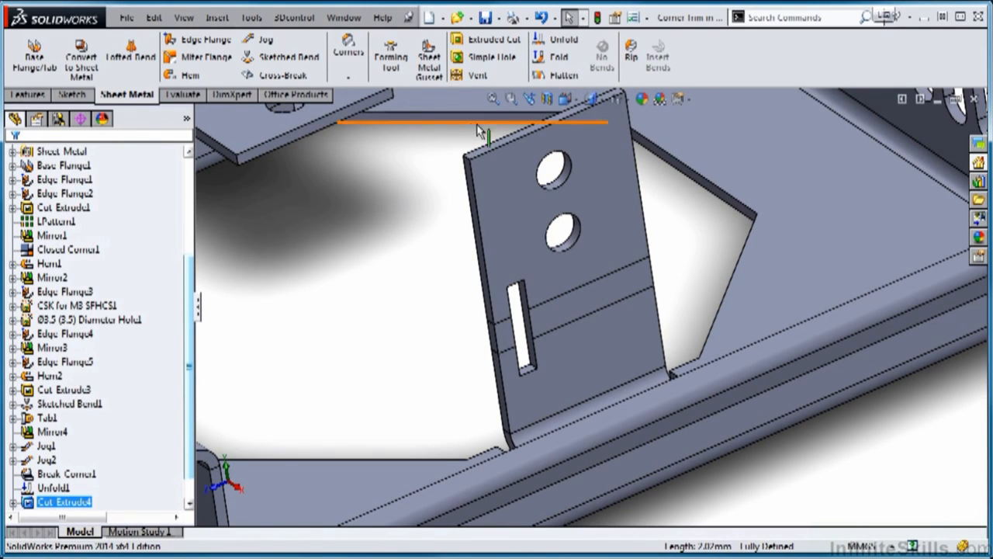
Fold the tab's upper bend back with its lower face fixed, and return the tray to the isometric view
left_click(559, 59)
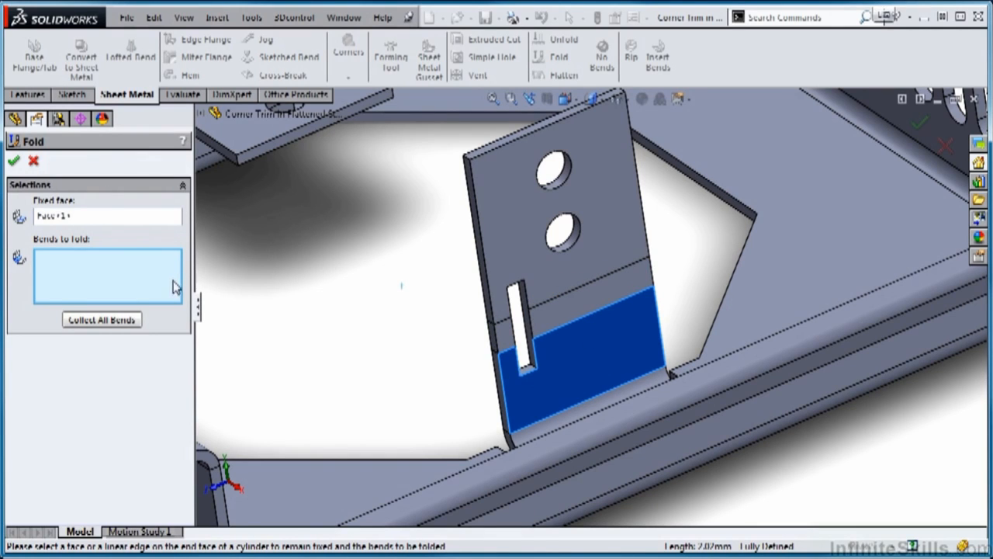
left_click(572, 311)
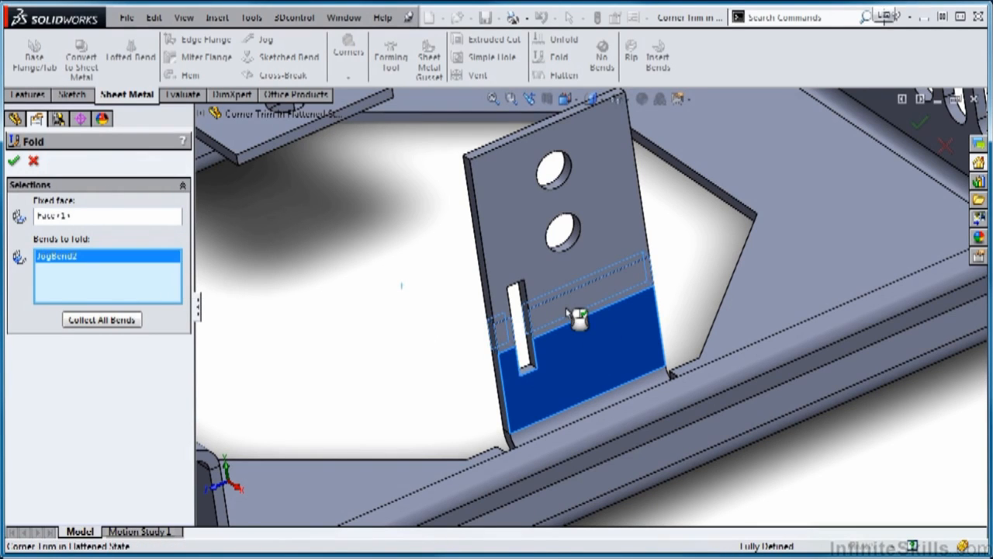
left_click(14, 163)
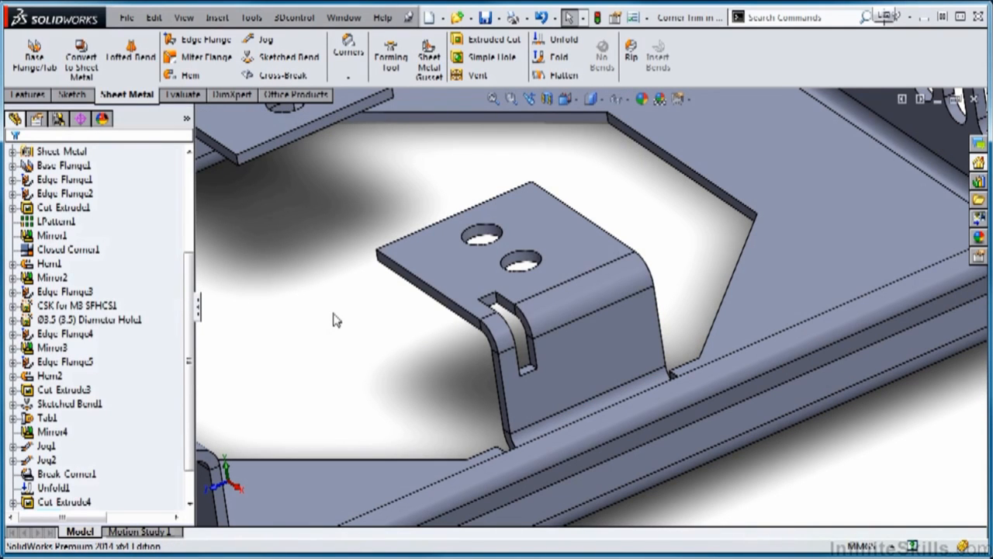
key("ctrl+7")
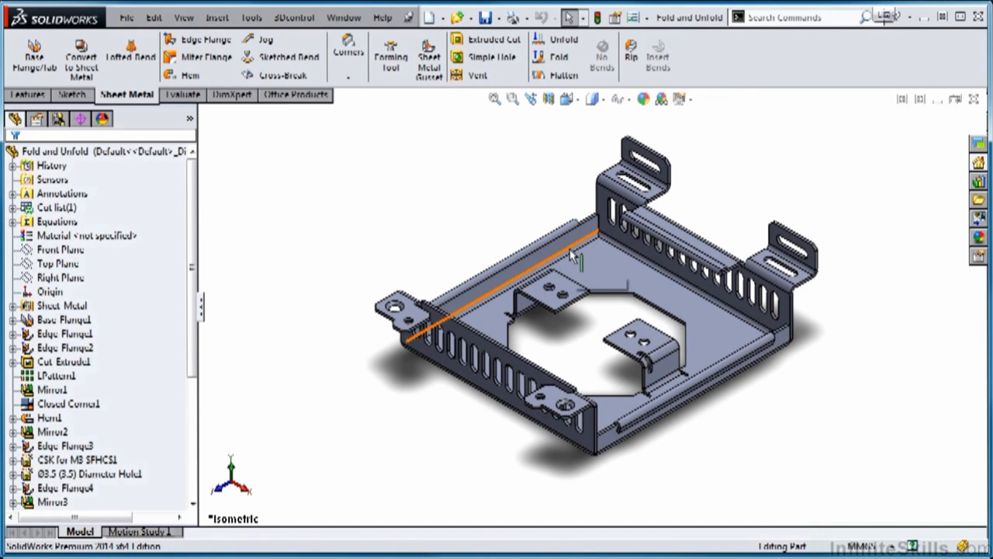
Start a sheet metal gusset supported by the hemmed side flange's inner face and the tray's base face
scroll(572, 254, "down", 6)
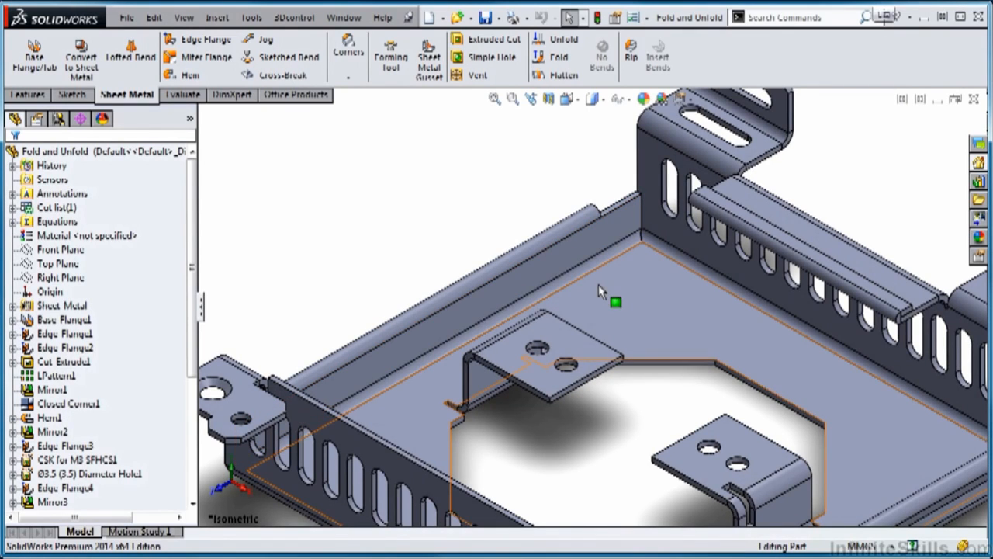
left_click(430, 79)
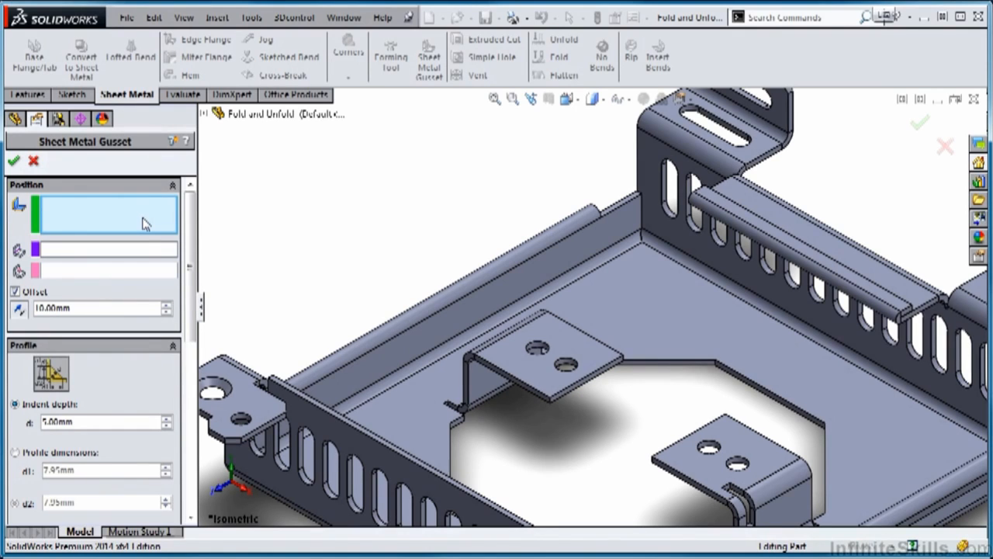
left_click(586, 244)
left_click(615, 287)
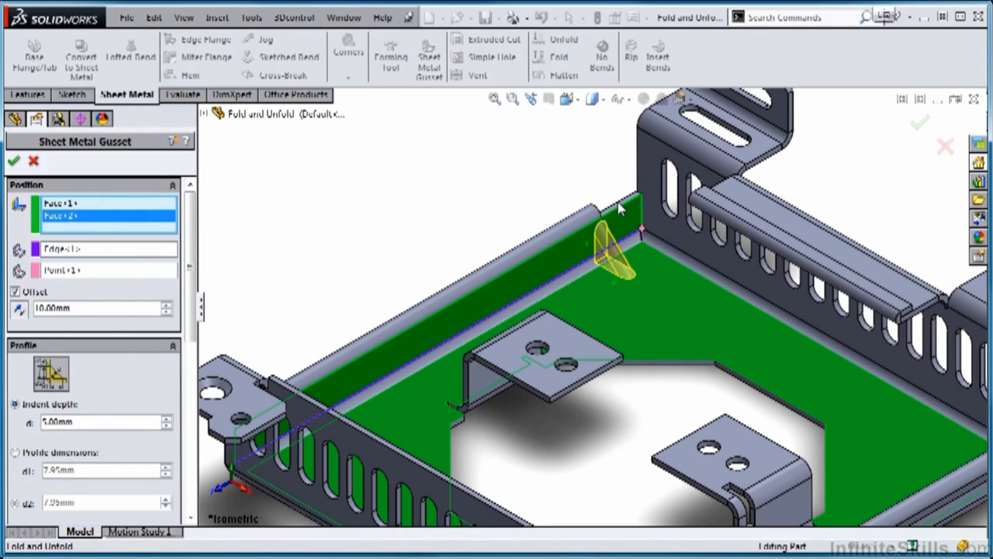
Try positioning the gusset from the midpoint of the bend edge, switching its offset off and back on
right_click(144, 277)
left_click(181, 290)
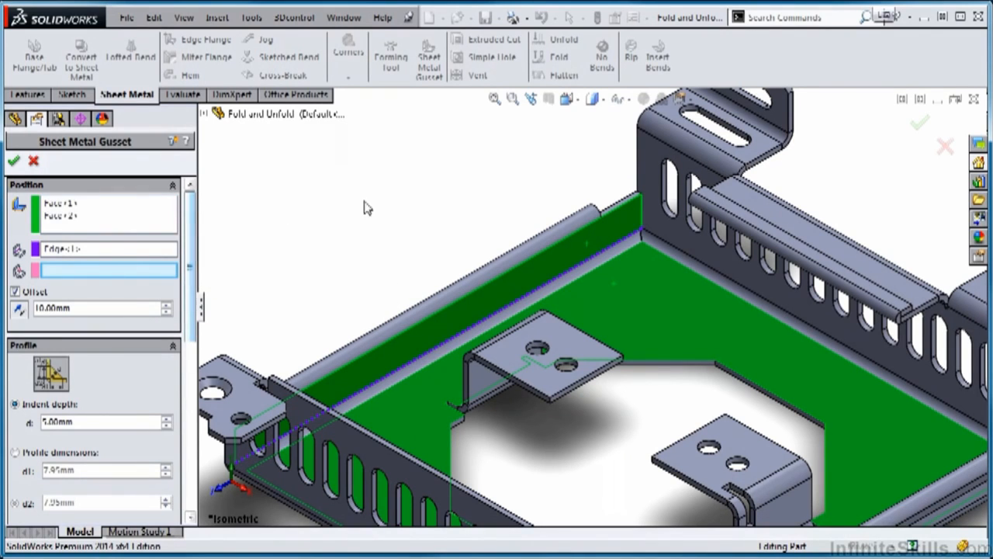
right_click(490, 320)
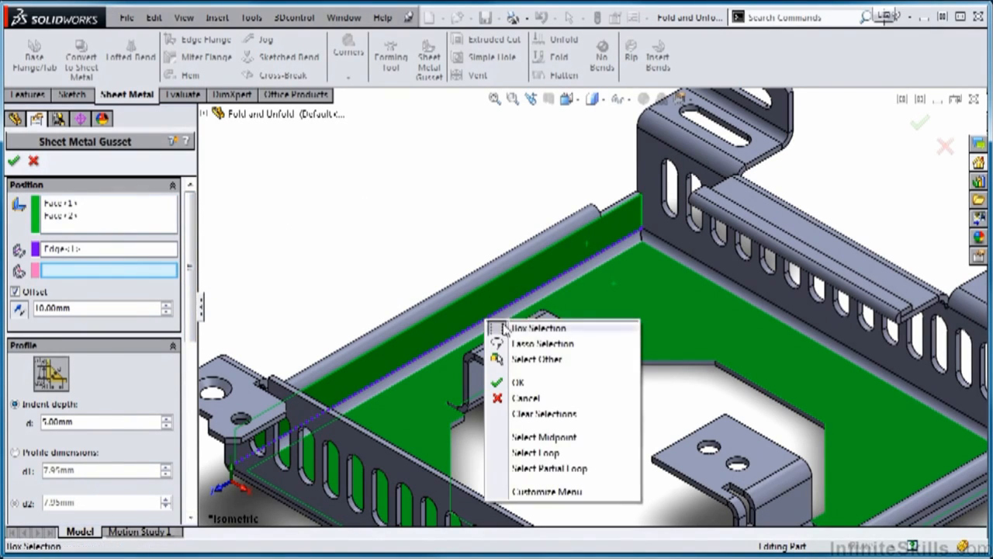
left_click(518, 437)
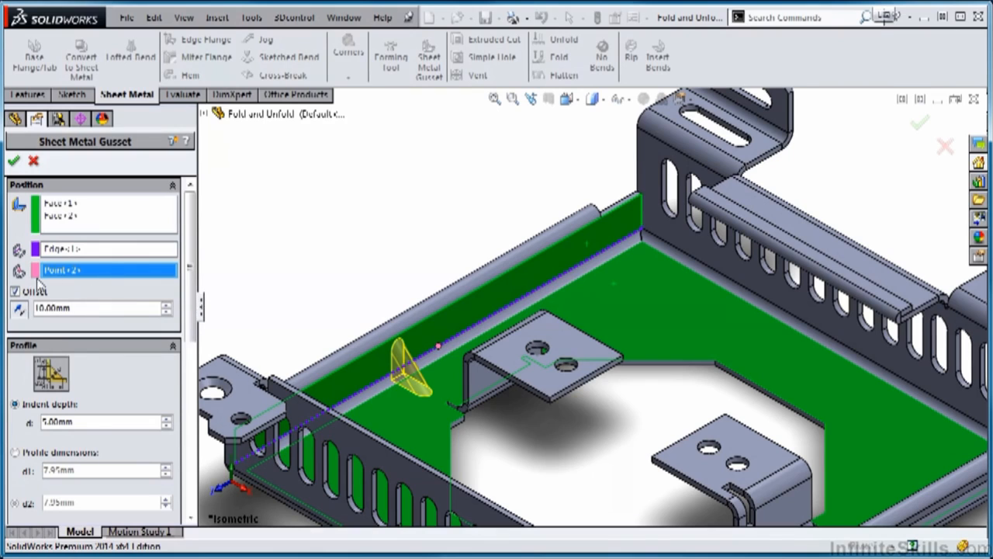
left_click(15, 293)
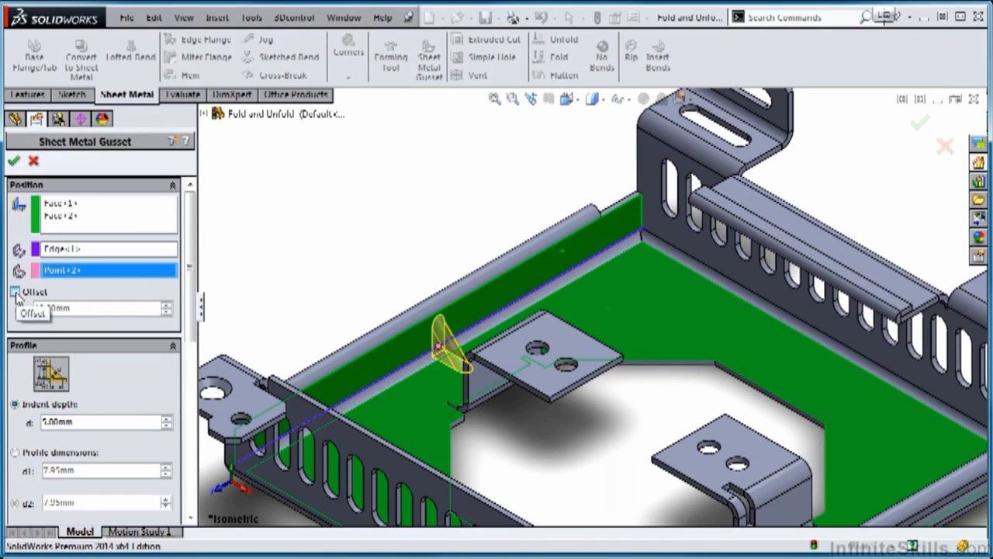
left_click(15, 292)
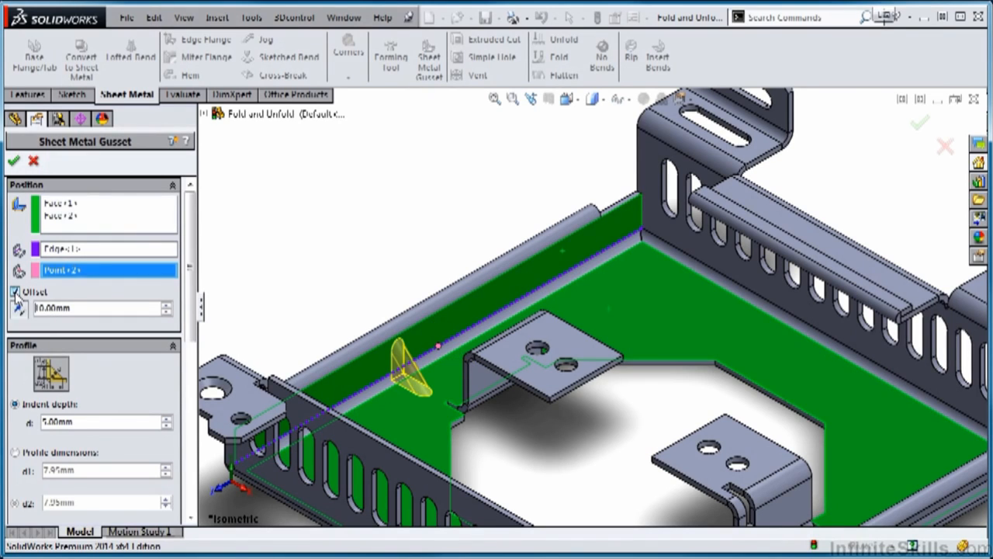
Replace the midpoint reference with the bend edge's end vertex near the slotted flange, keeping the 10 mm offset
right_click(94, 277)
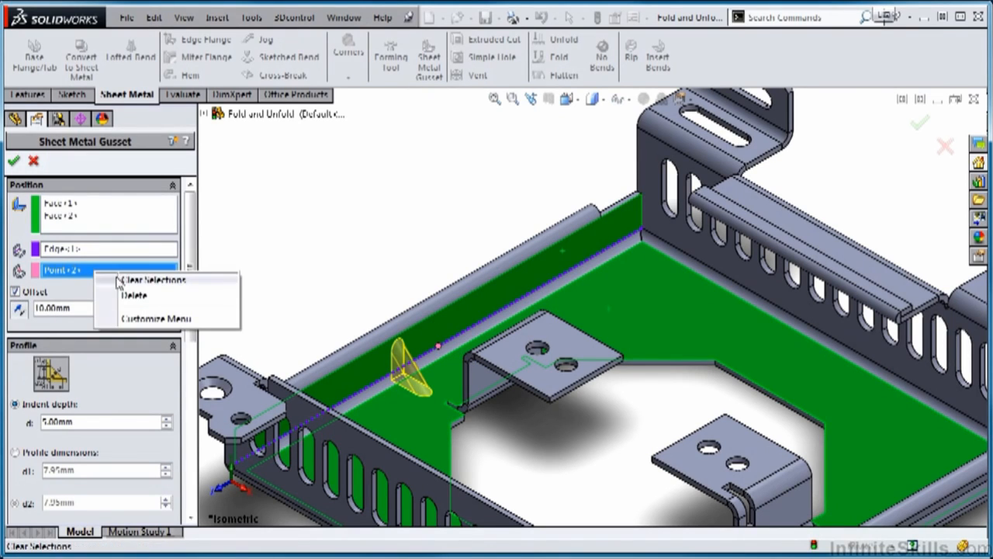
left_click(127, 280)
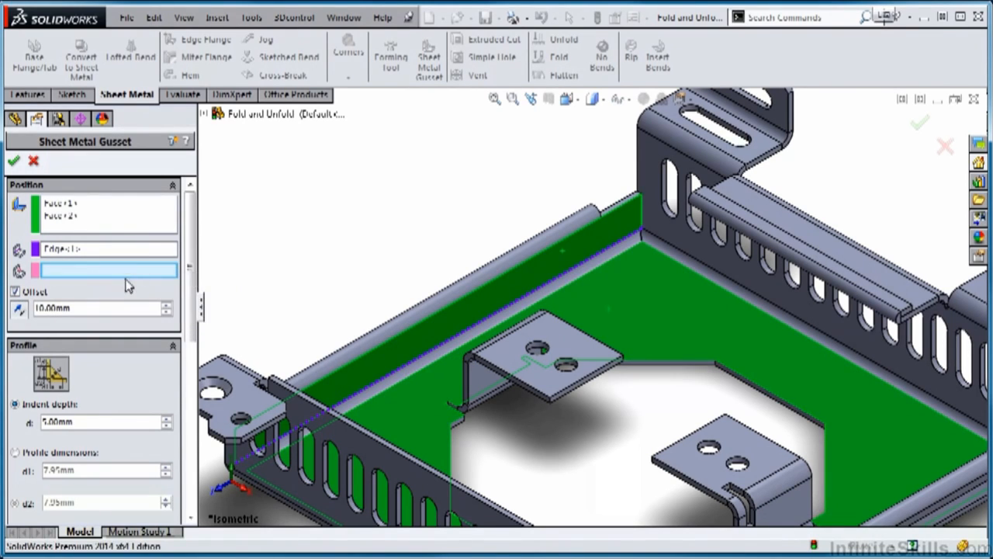
left_click(642, 232)
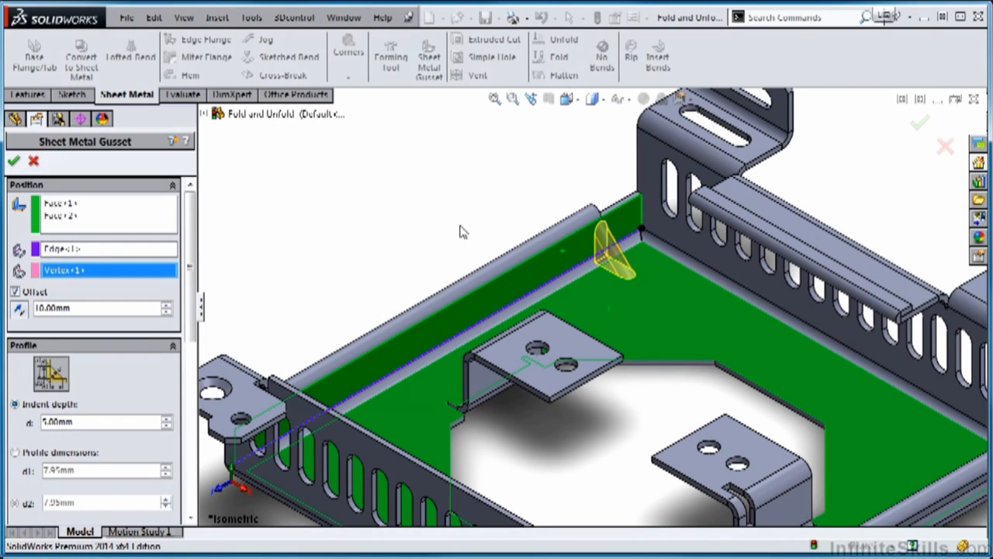
Set the gusset's indent depth to 4 mm
left_click_drag(191, 229, 192, 287)
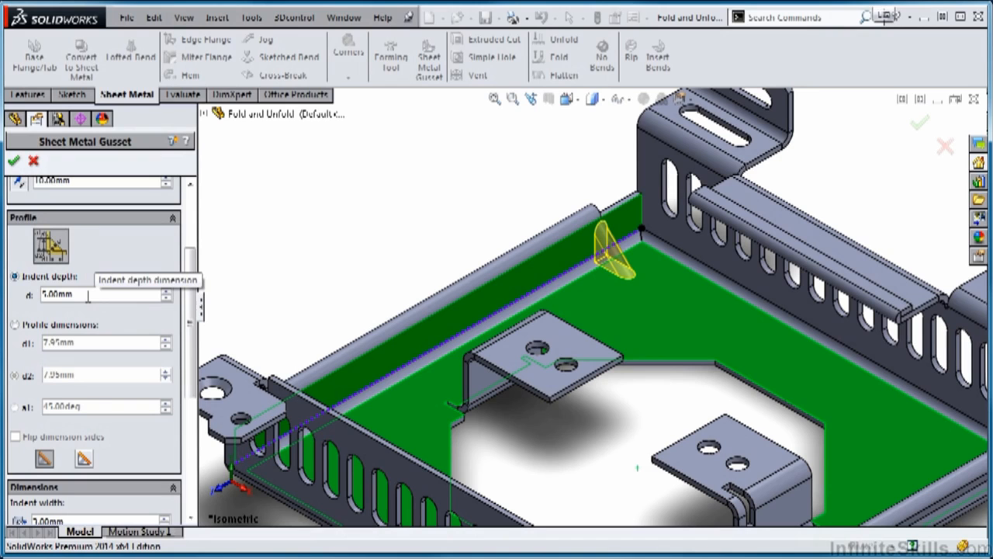
left_click_drag(88, 295, 41, 295)
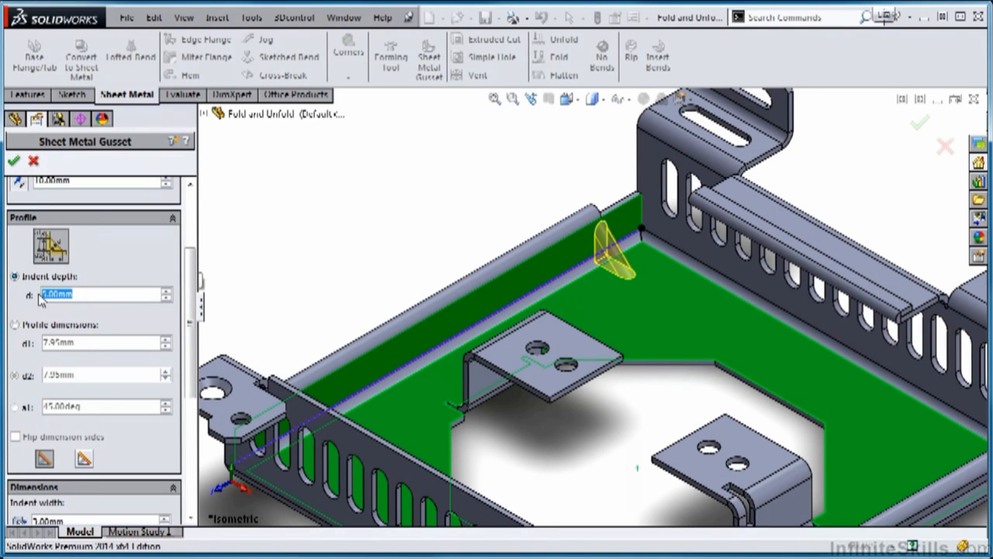
type("7")
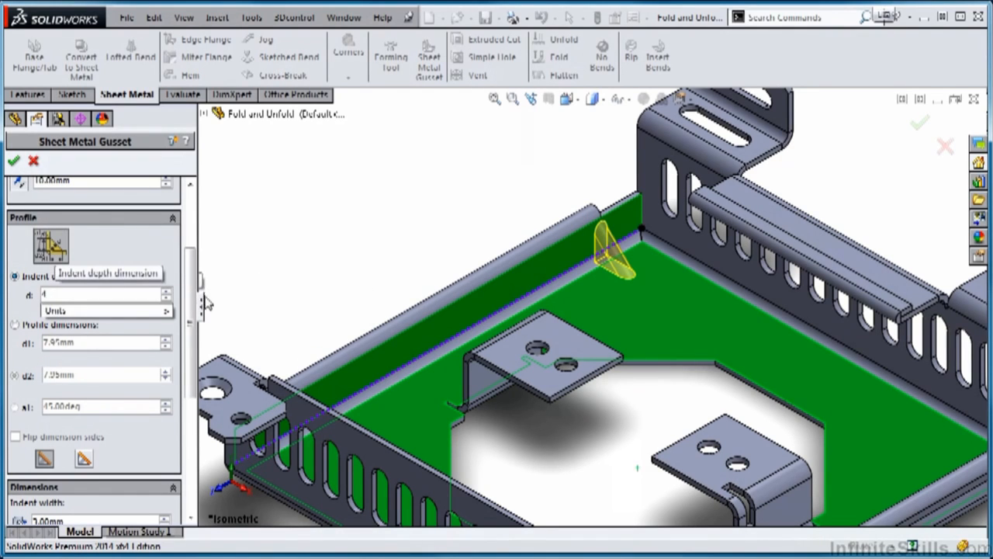
key("Return")
scroll(600, 234, "down", 3)
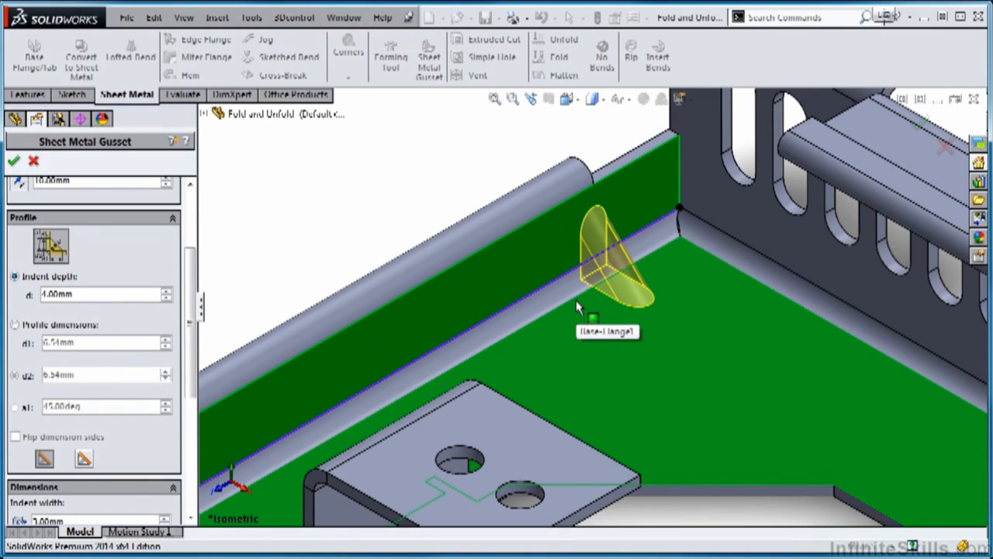
Set the gusset's indent depth to 5 mm after trying profile dimensions, and create the gusset with a flat profile
left_click(16, 325)
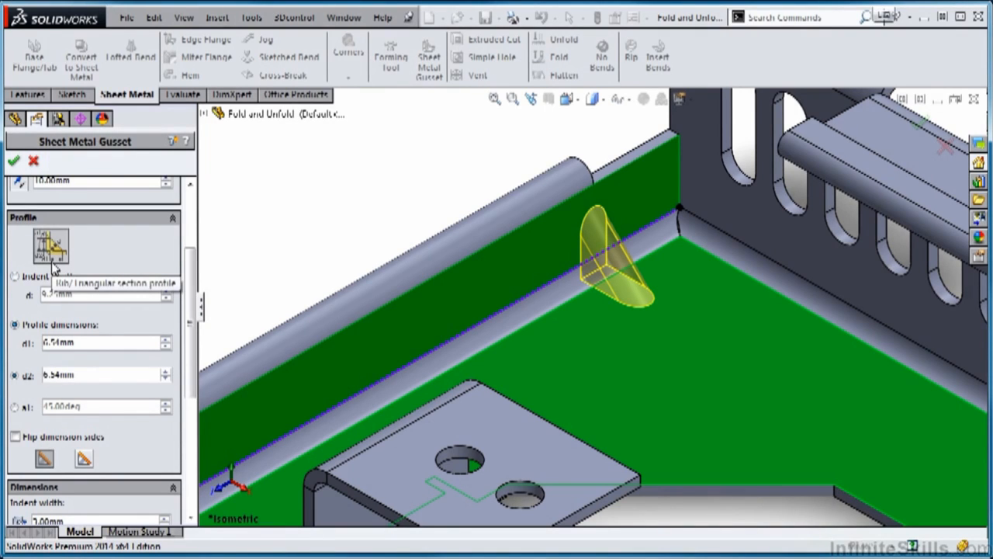
left_click(15, 277)
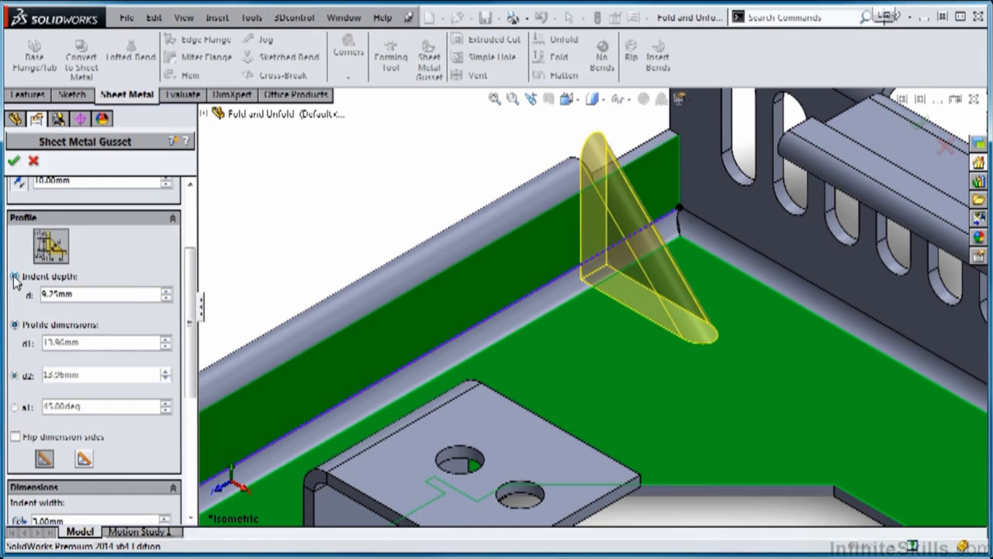
double_click(86, 294)
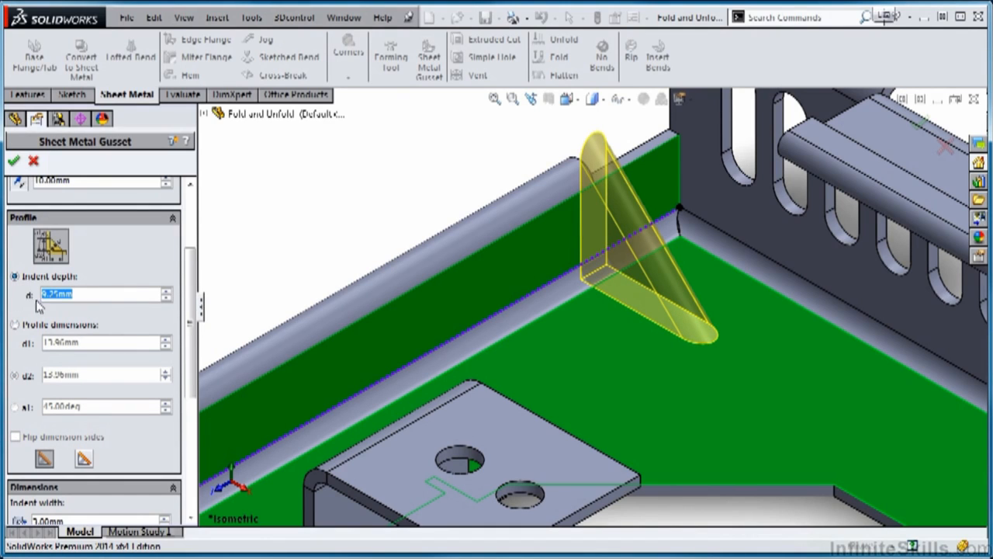
type("5")
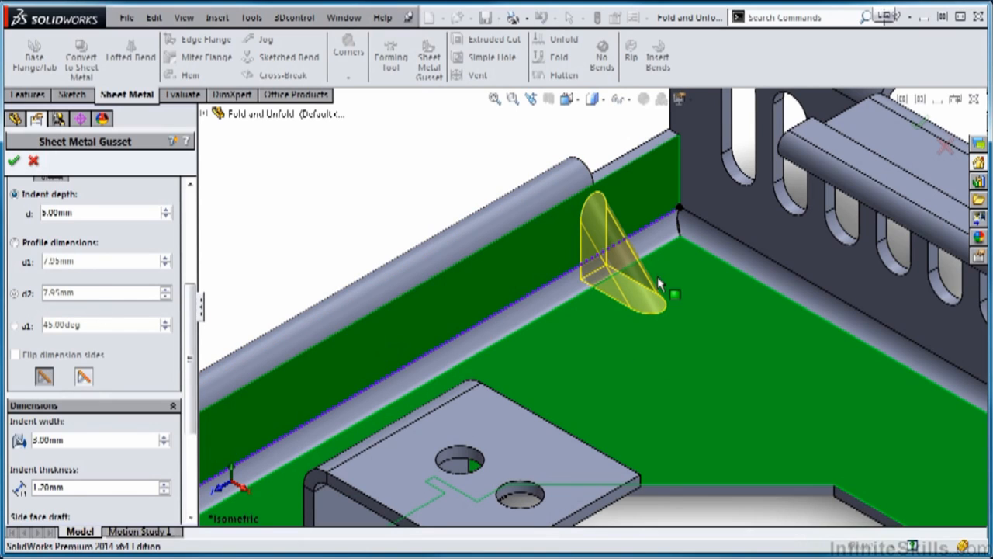
left_click(84, 376)
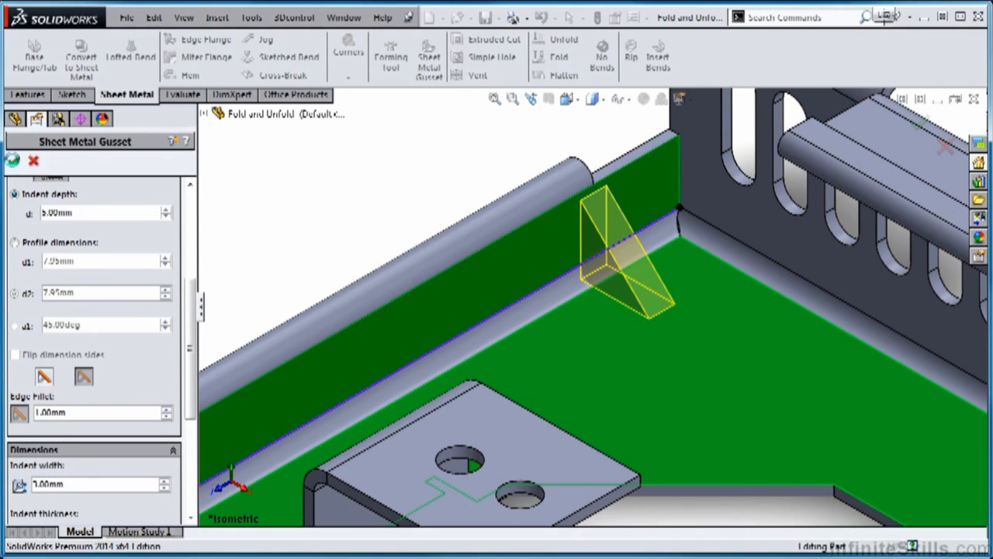
left_click(12, 160)
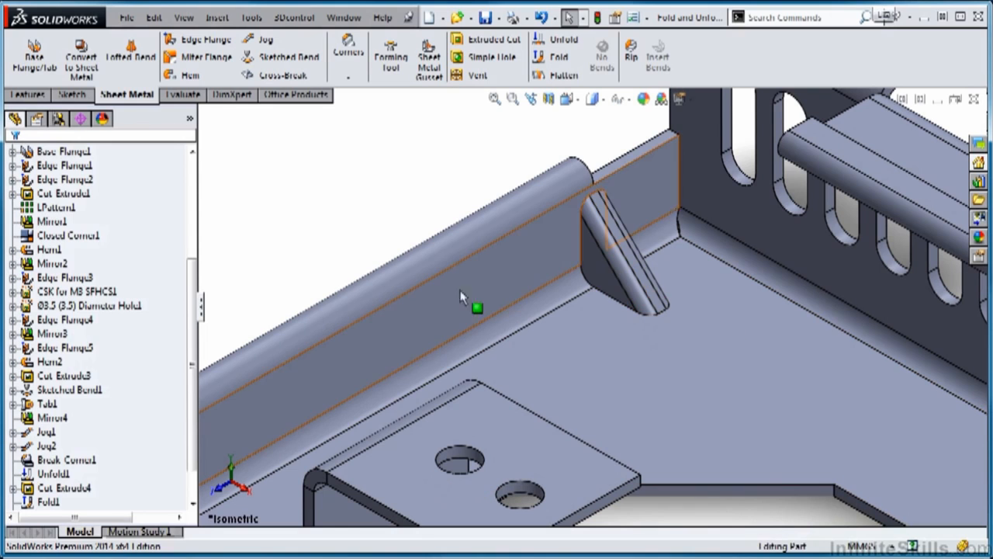
Reopen the gusset feature for editing and change its profile to the rounded gusset style
scroll(180, 427, "down", 1)
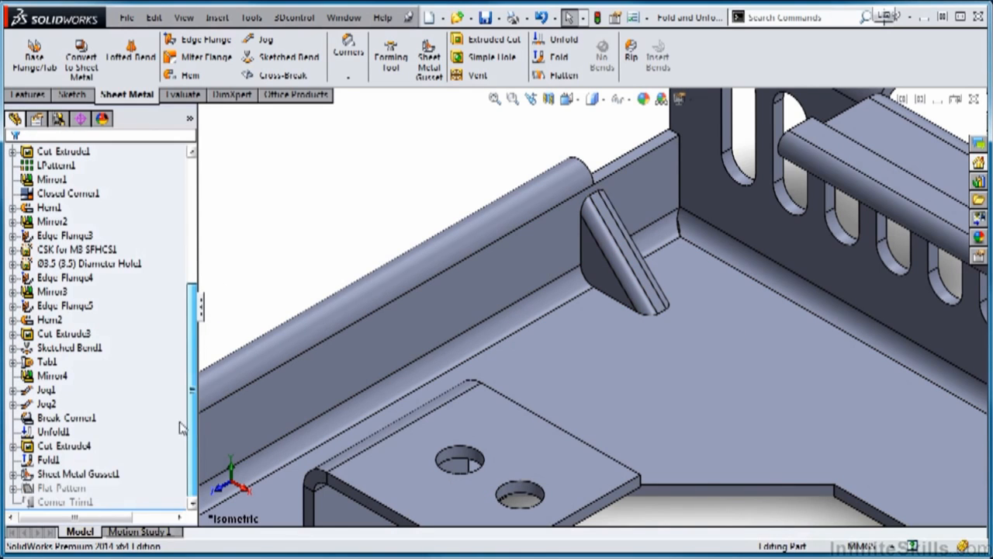
right_click(82, 474)
left_click(96, 262)
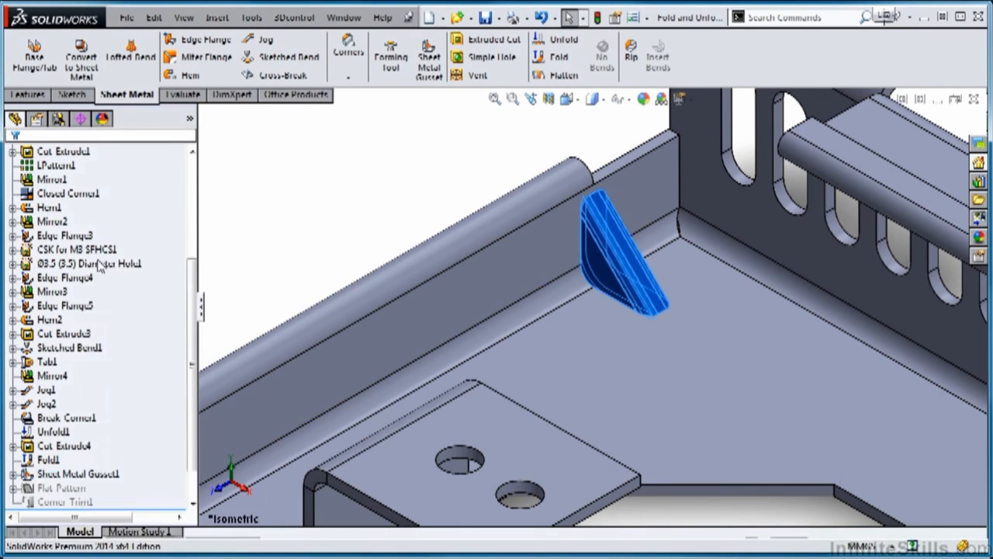
scroll(177, 309, "down", 7)
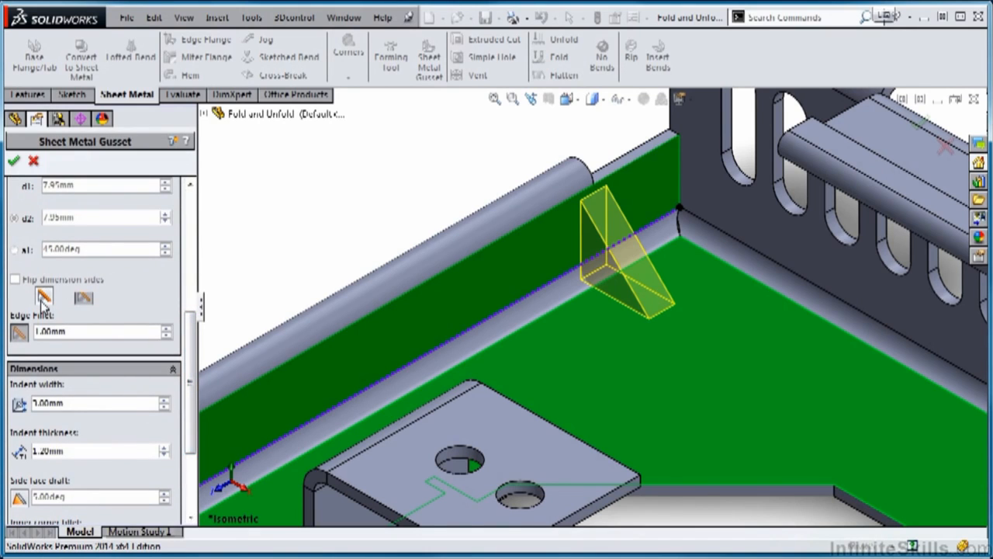
left_click(43, 298)
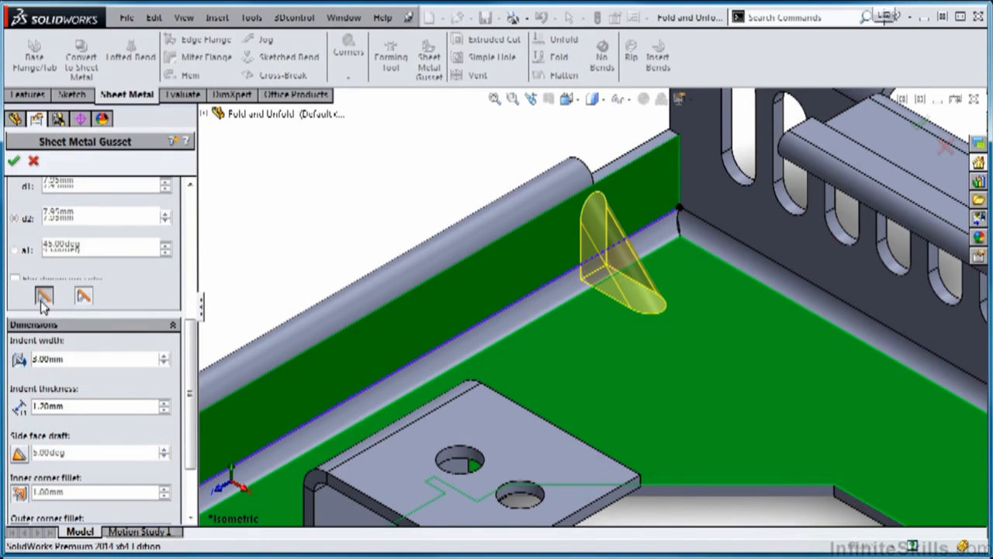
Enable the gusset's inner and outer corner fillets at 0.5 mm each and finish the edit
scroll(192, 337, "down", 3)
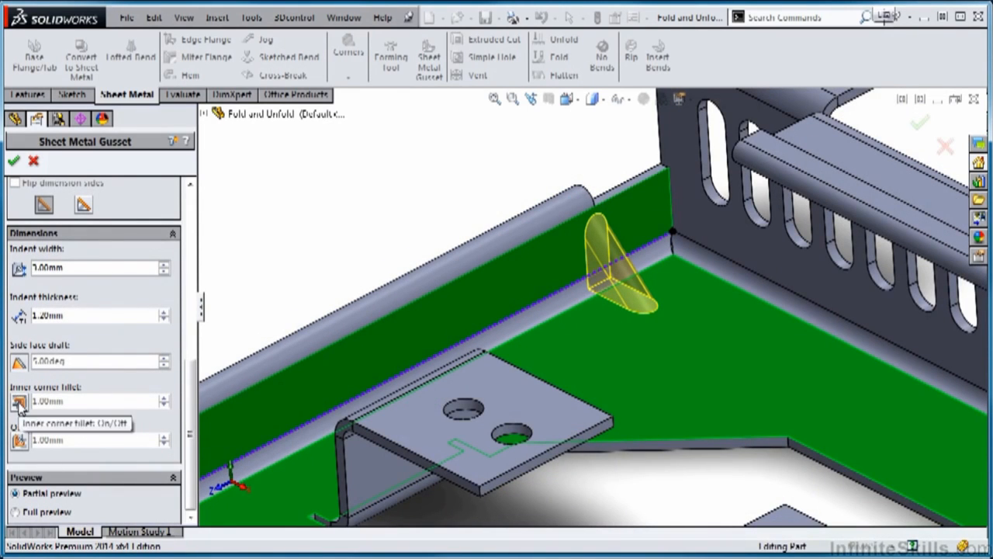
left_click(20, 403)
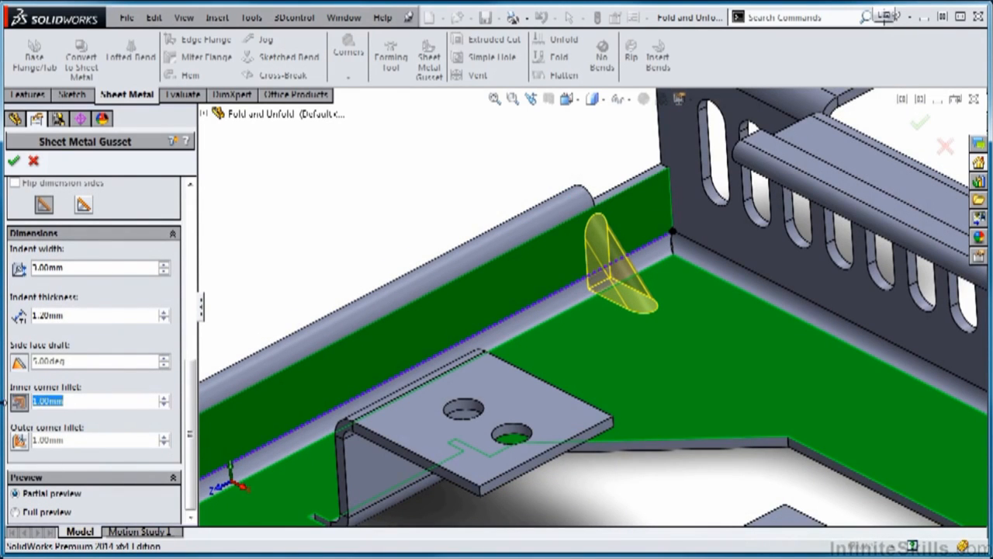
type(".5")
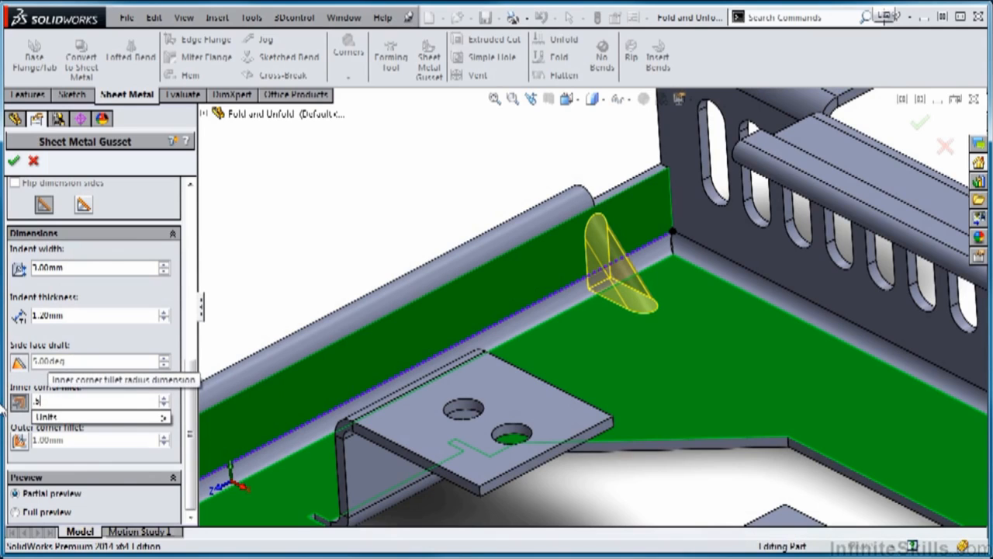
left_click(21, 447)
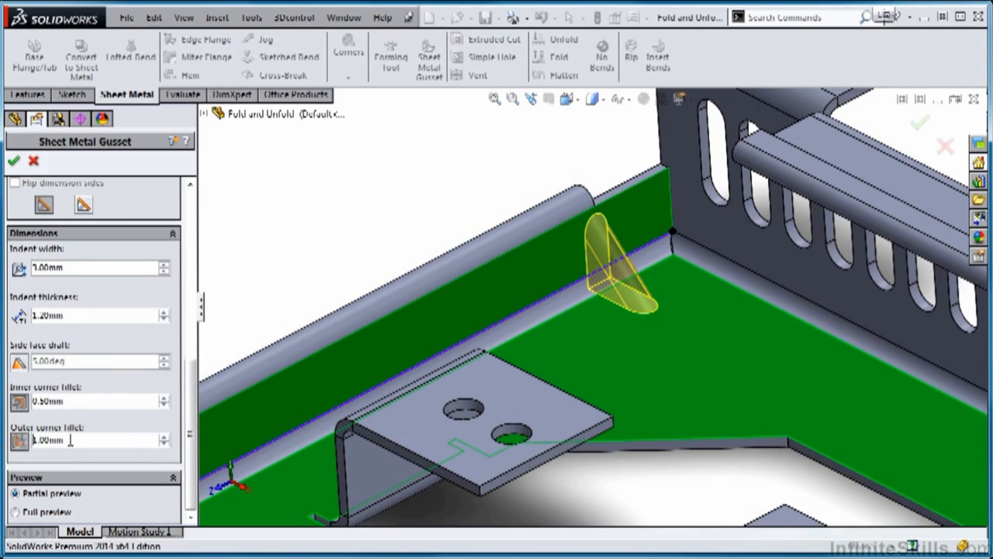
type(".5")
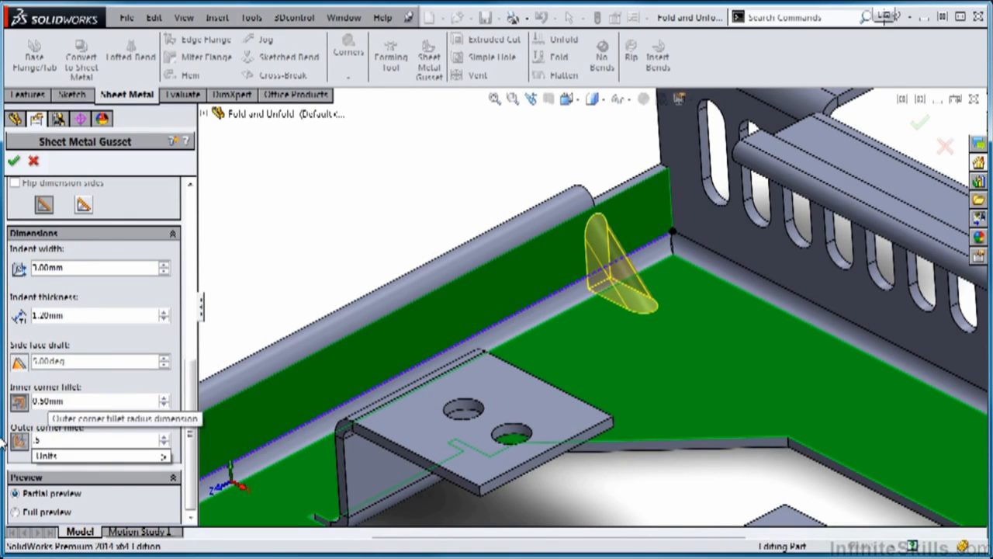
key("Return")
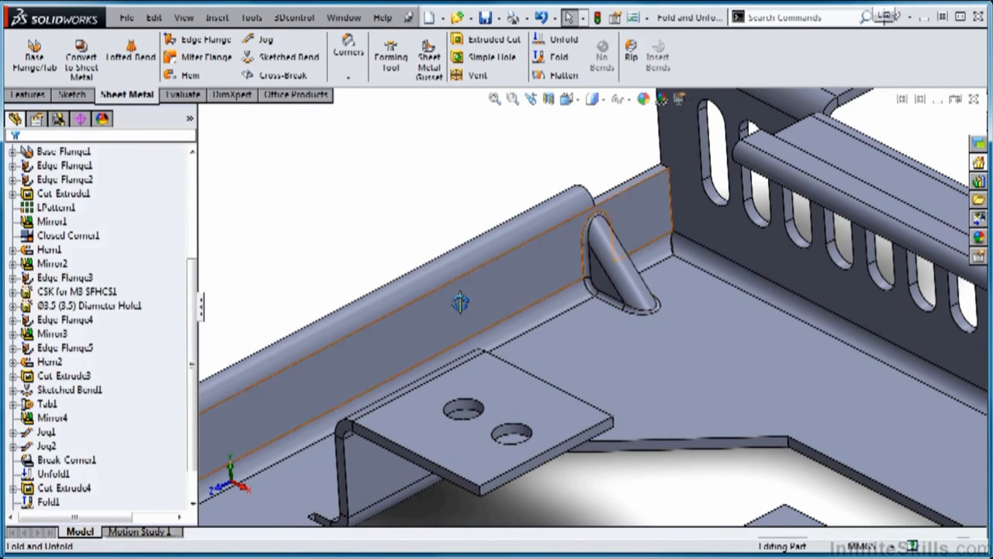
Examine the rounded gusset up close and review its position, profile and dimension settings
middle_click_drag(459, 301, 390, 297)
scroll(390, 292, "down", 4)
middle_click_drag(474, 343, 333, 353)
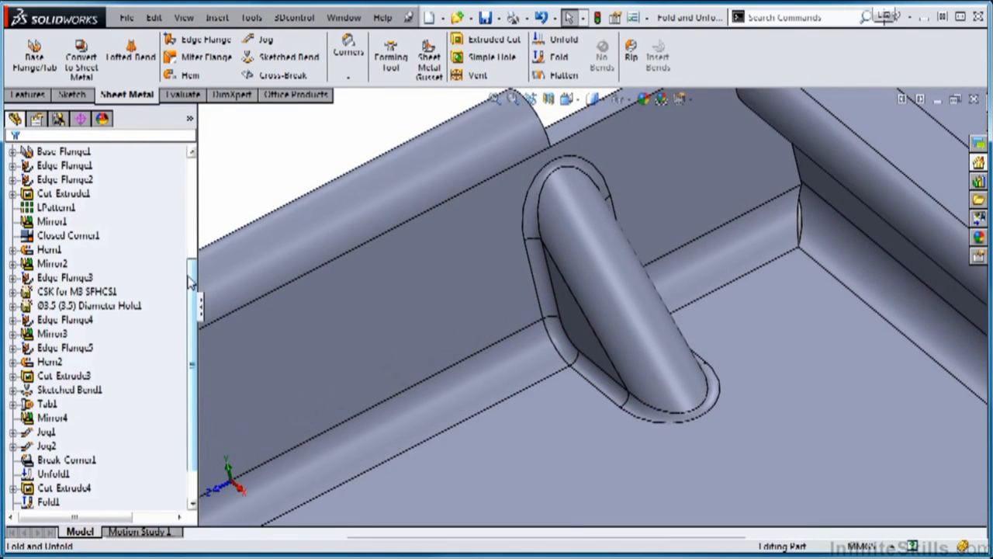
scroll(190, 345, "down", 1)
left_click(28, 474)
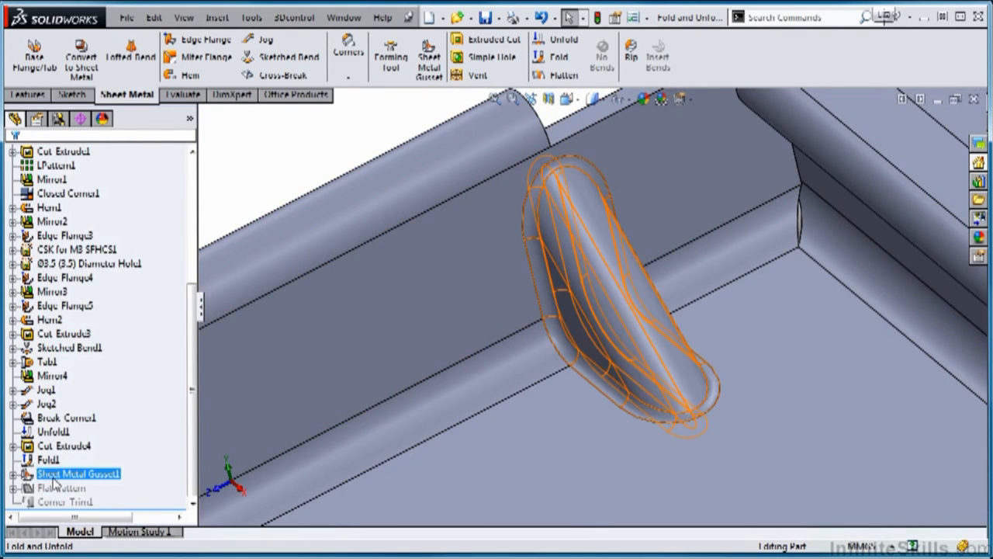
left_click(97, 430)
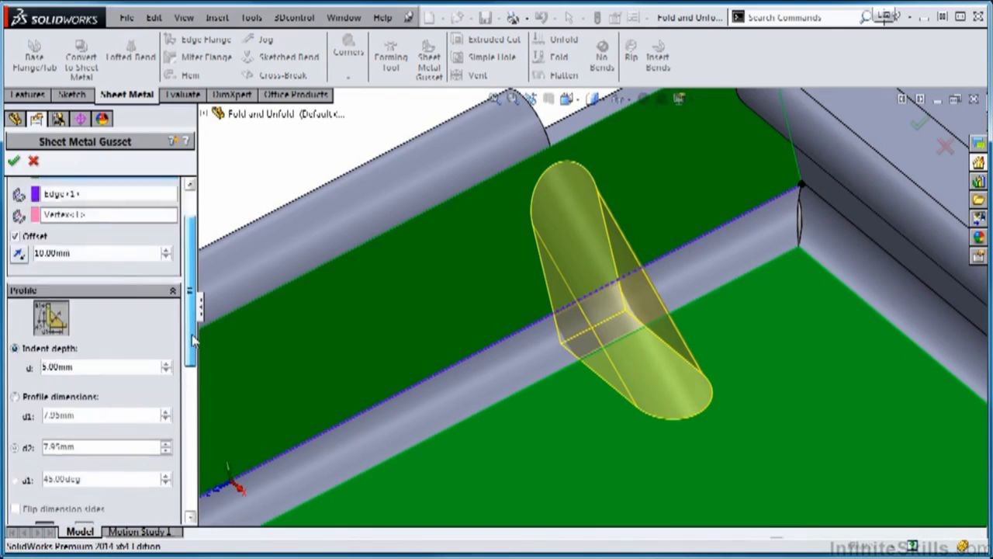
scroll(193, 339, "down", 5)
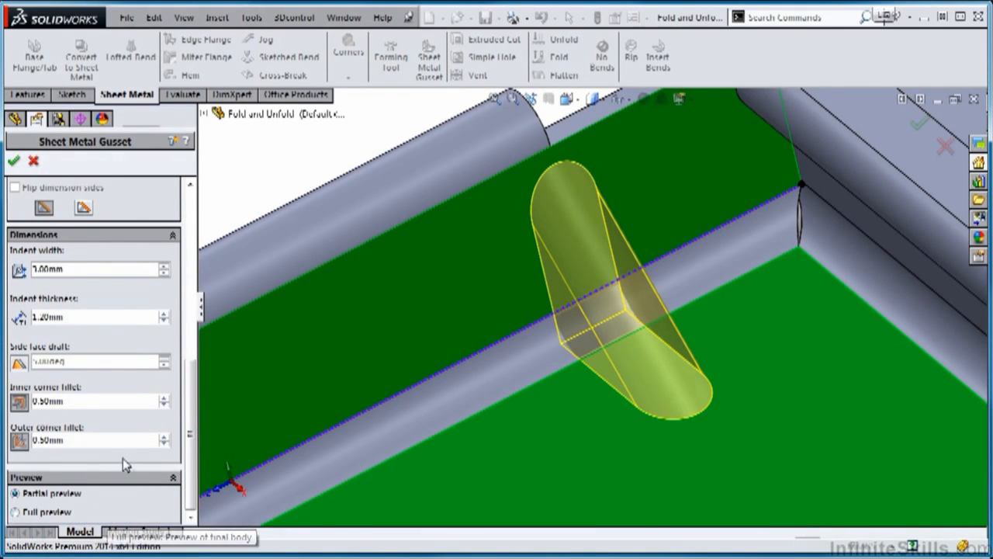
left_click_drag(191, 434, 198, 241)
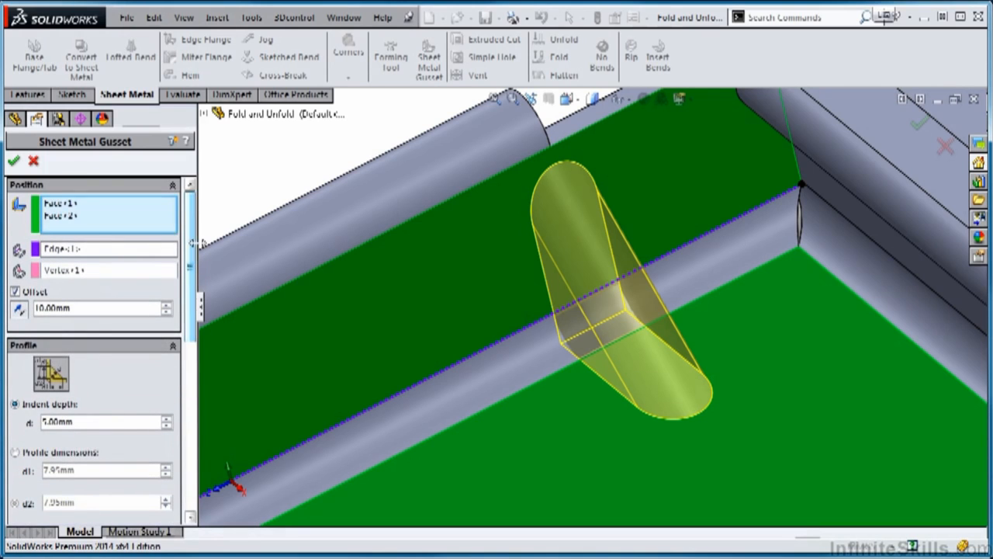
left_click(11, 159)
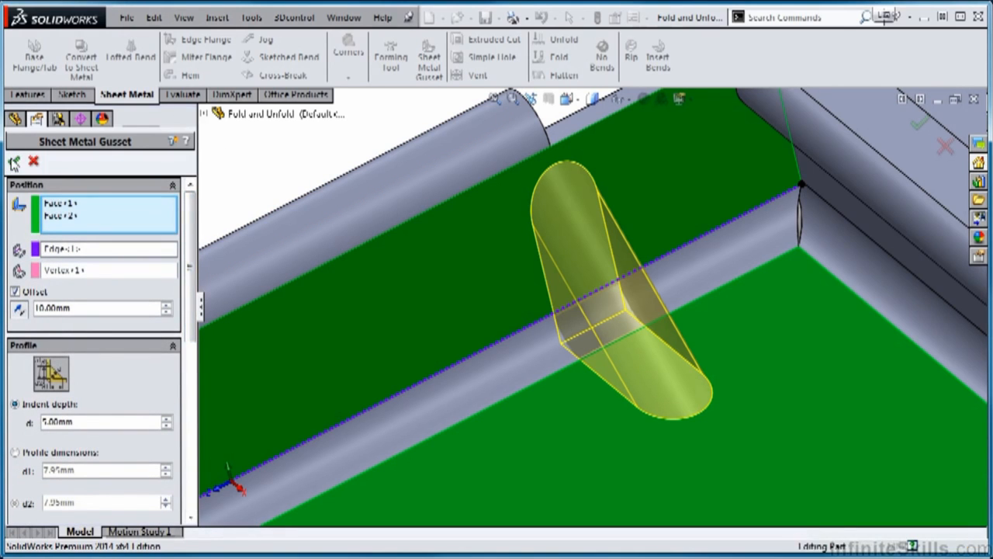
Set the sheet metal gusset's offset from the reference vertex to 20 mm
key("ctrl+7")
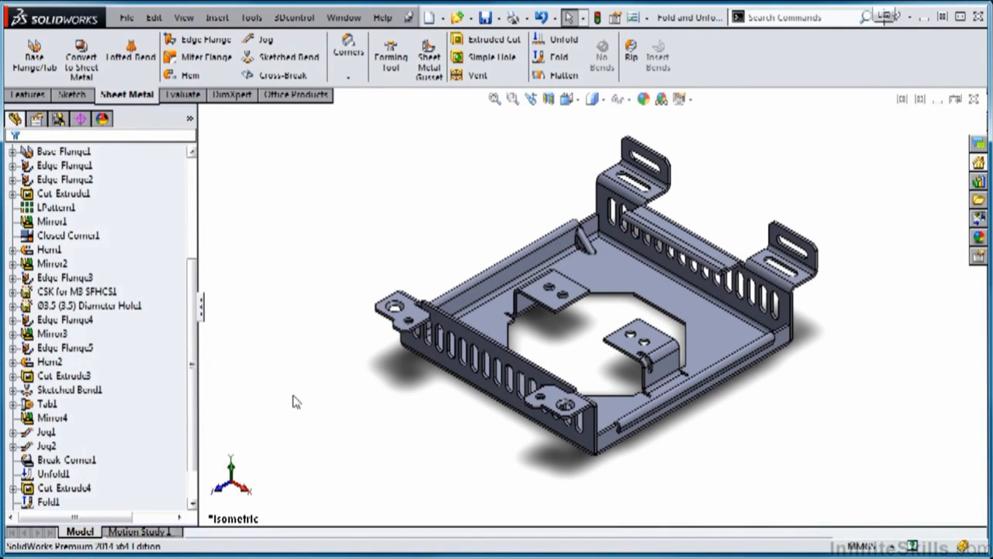
scroll(194, 388, "down", 1)
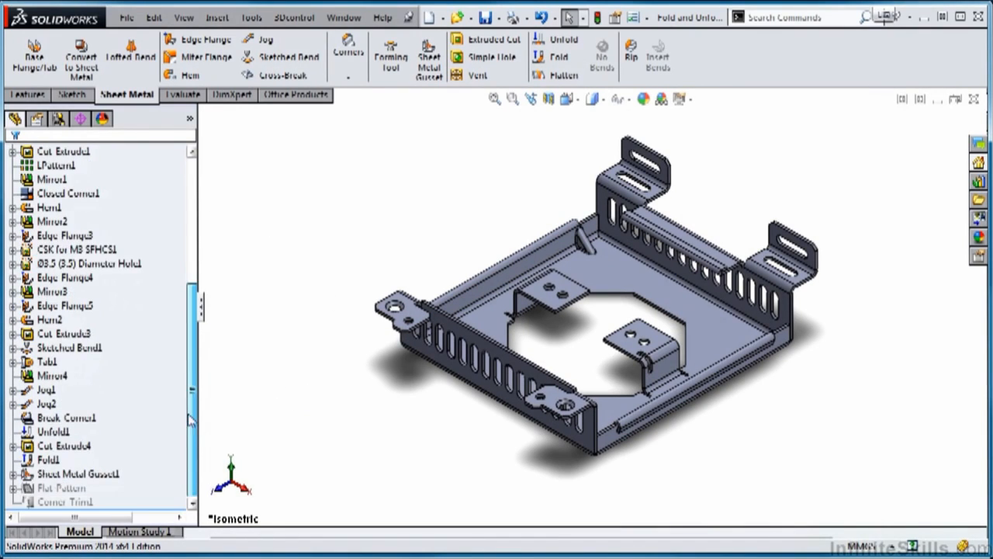
left_click(72, 446)
left_click(78, 473)
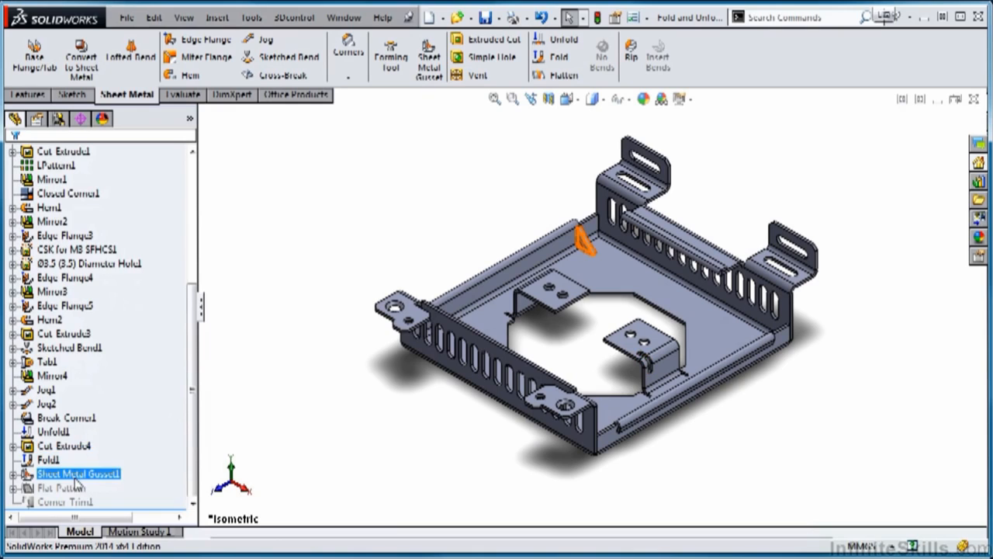
left_click(78, 419, "ctrl")
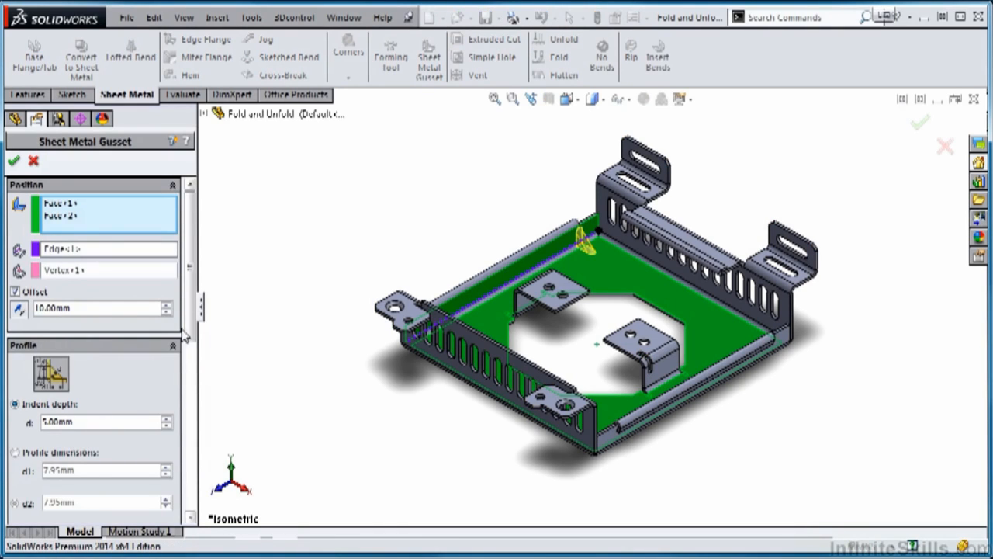
double_click(113, 309)
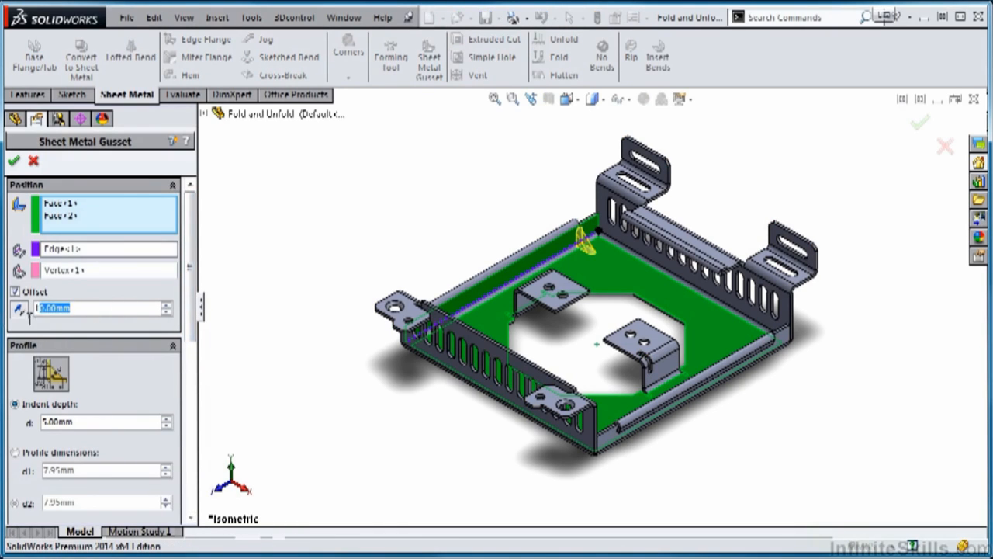
type("70")
key("Return")
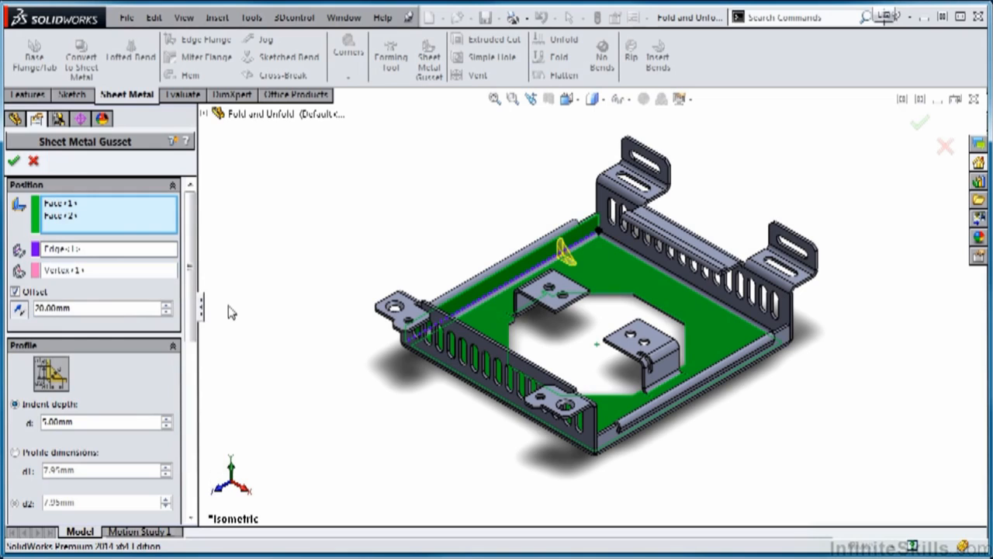
left_click(12, 160)
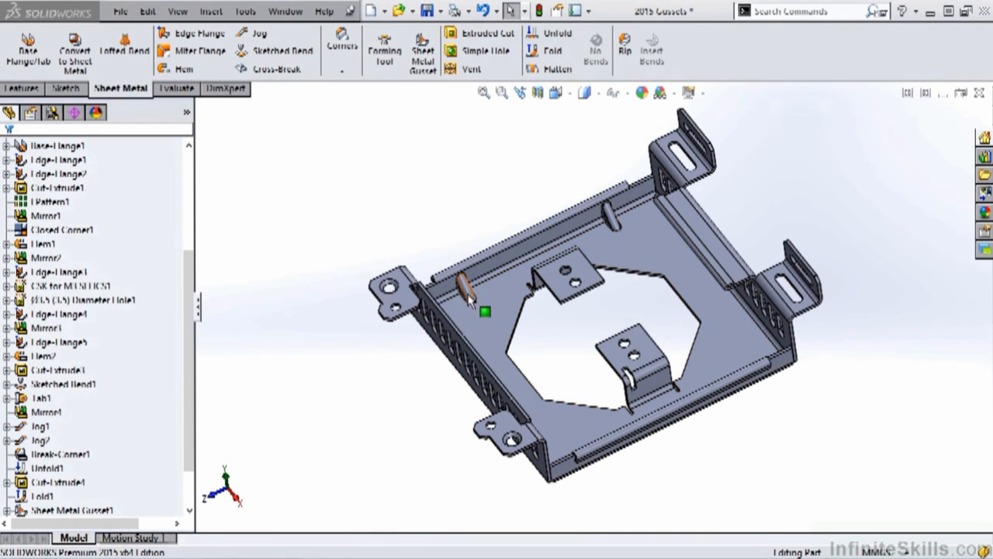
Enable showing sheet metal gusset profiles and centers when flattened in the document's sheet metal properties, and flatten the part
left_click(547, 69)
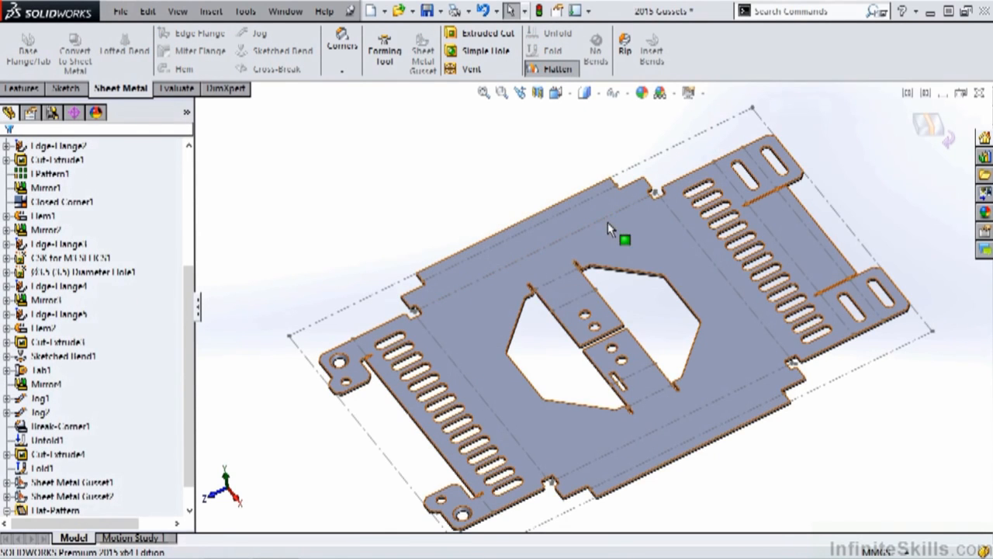
left_click(549, 69)
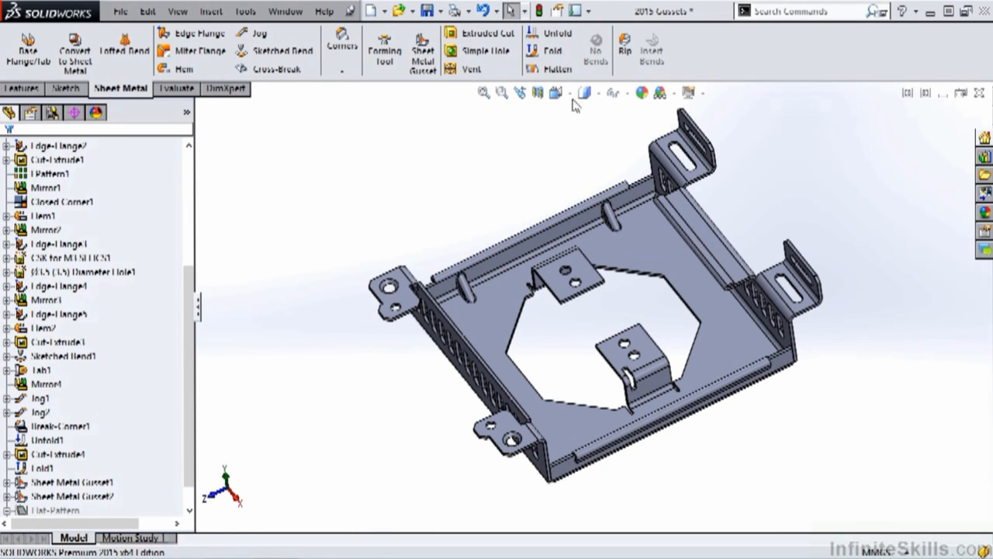
left_click(574, 11)
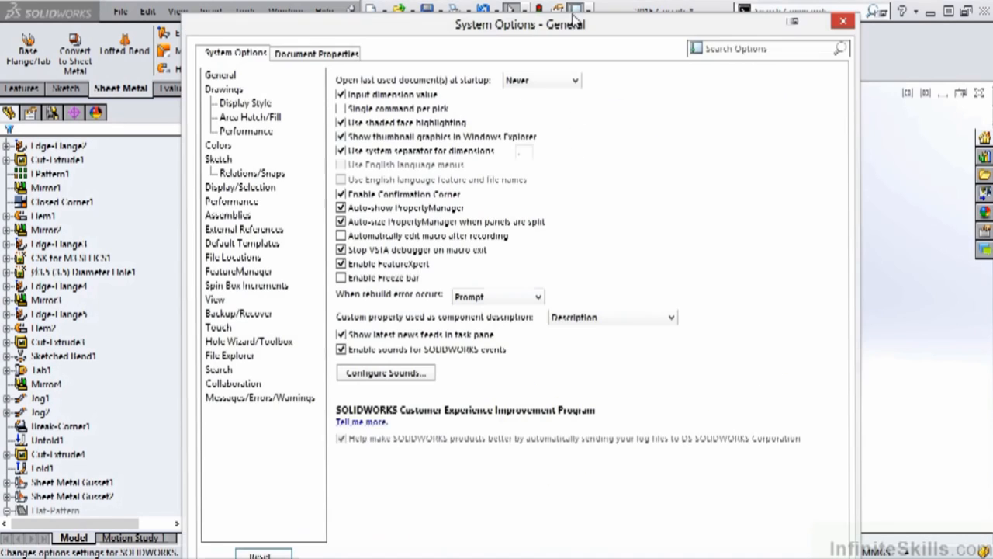
left_click(326, 56)
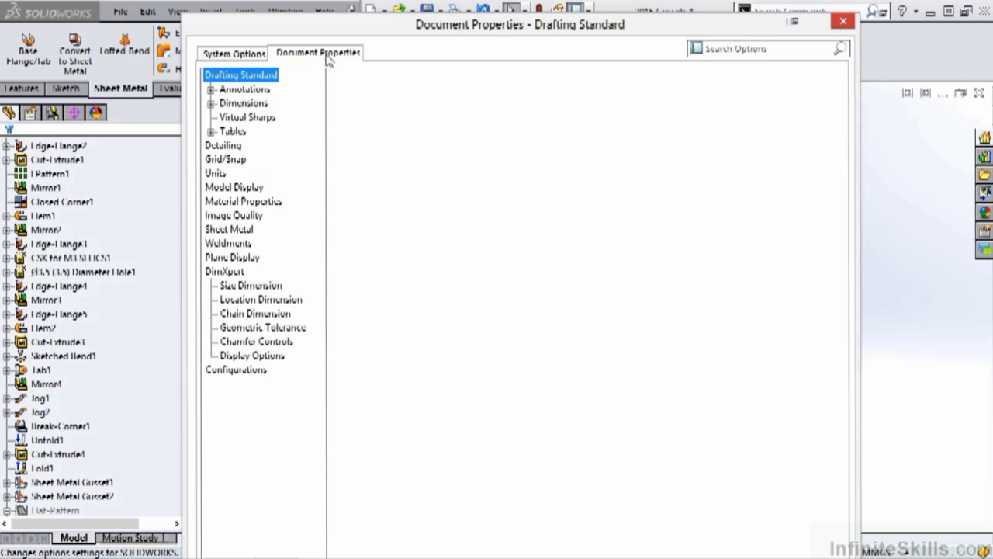
left_click(233, 229)
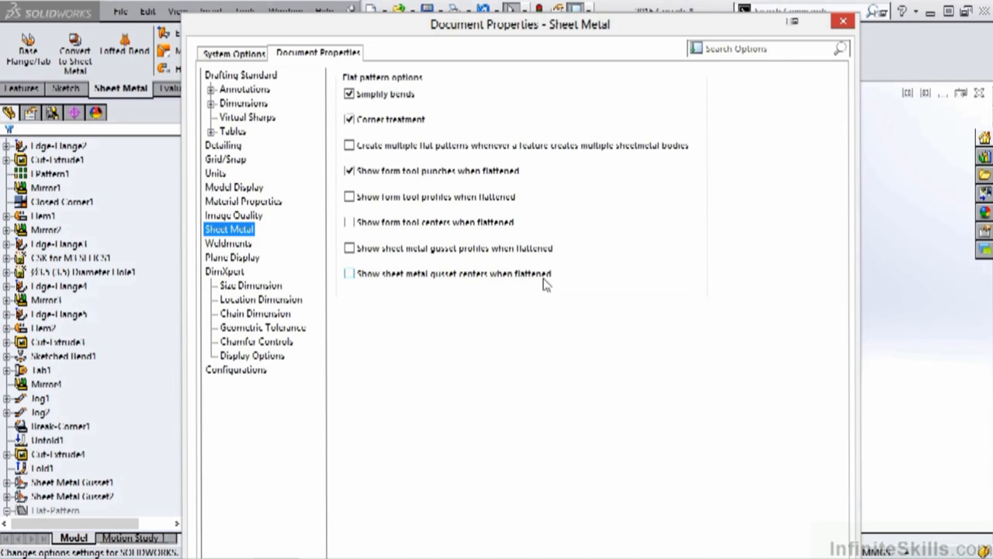
left_click(349, 249)
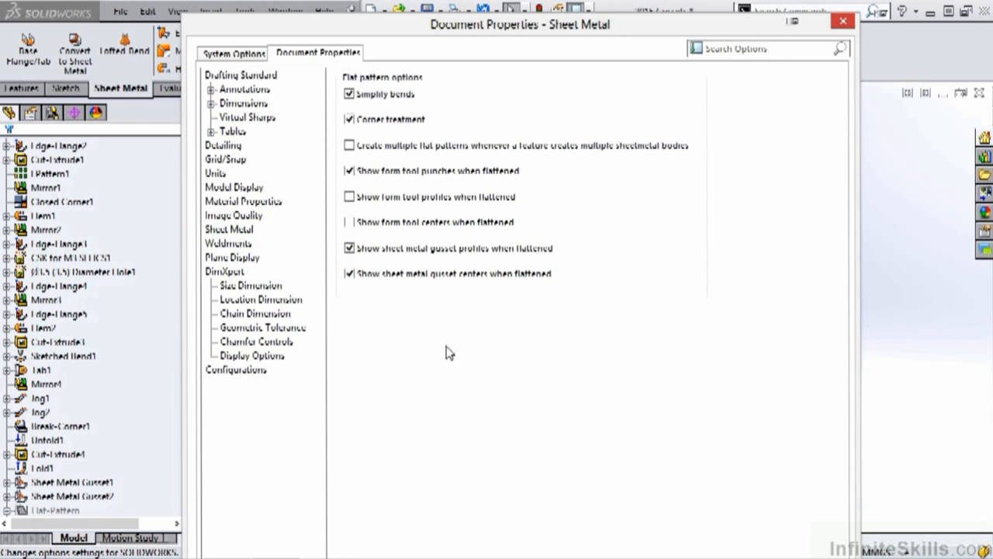
key("Return")
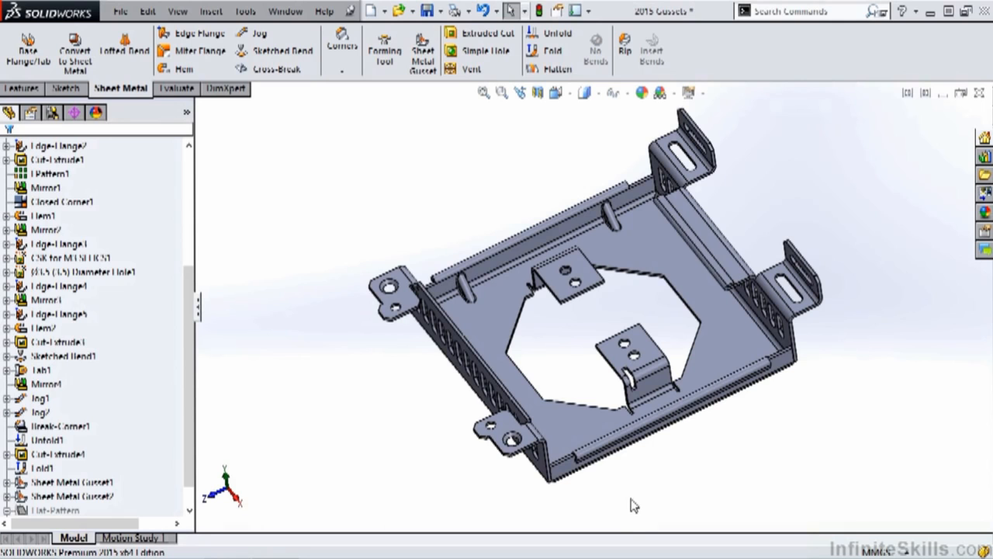
left_click(555, 68)
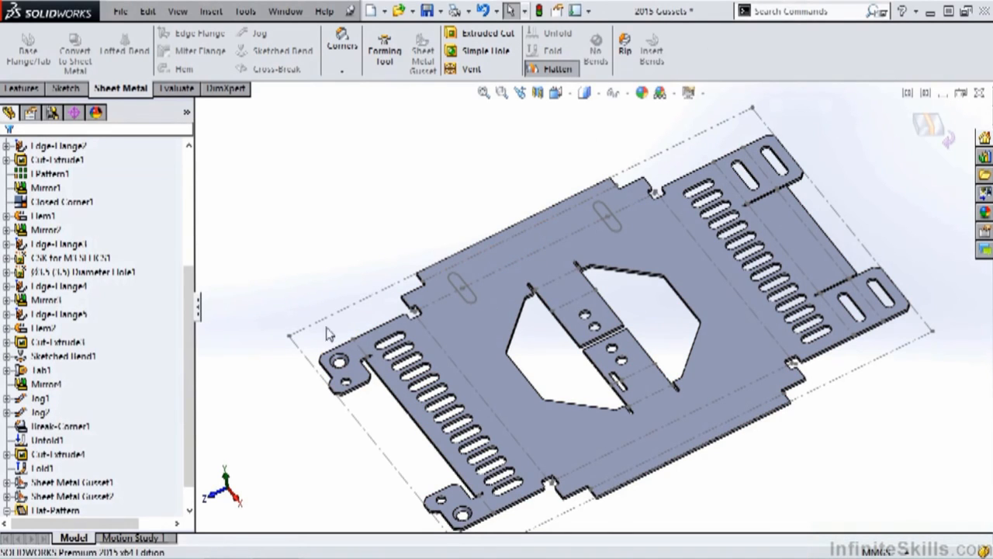
Override the document's flat pattern visibility for the first gusset, showing its profile but hiding its center
scroll(194, 322, "down", 1)
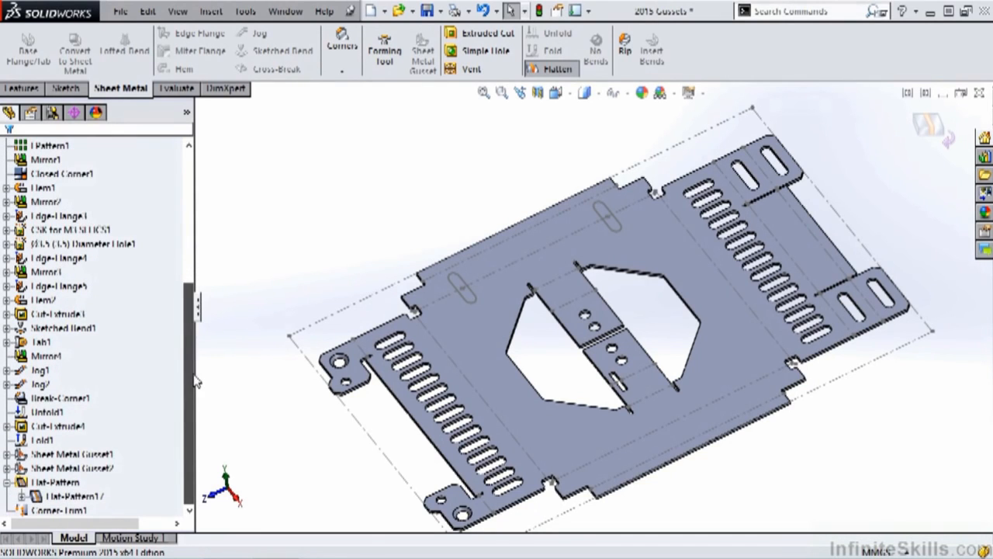
left_click(81, 456)
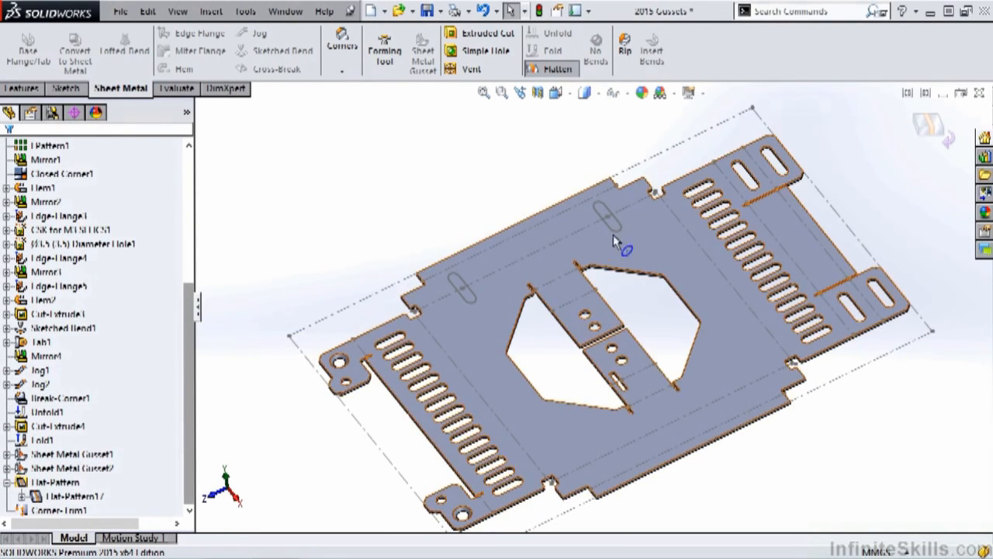
left_click(100, 453)
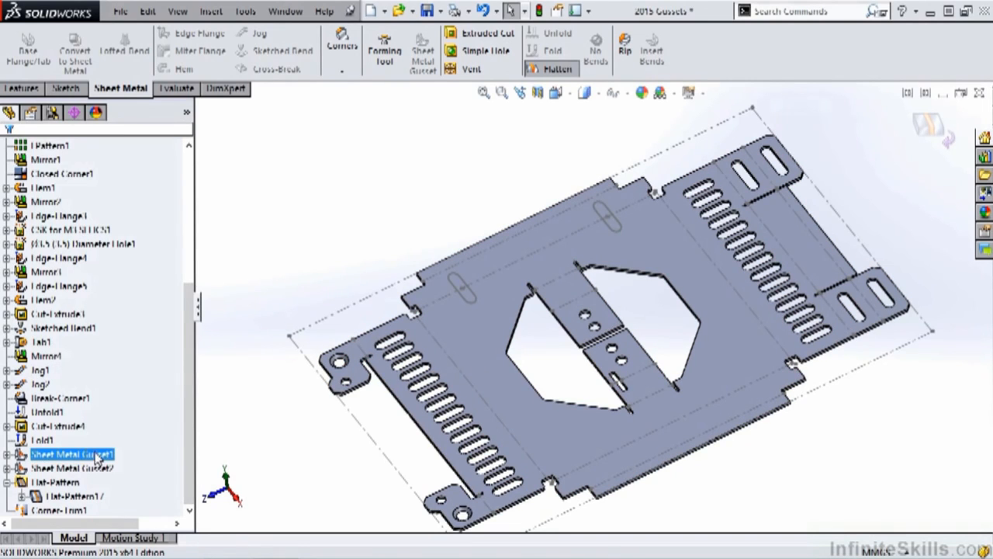
left_click(107, 410)
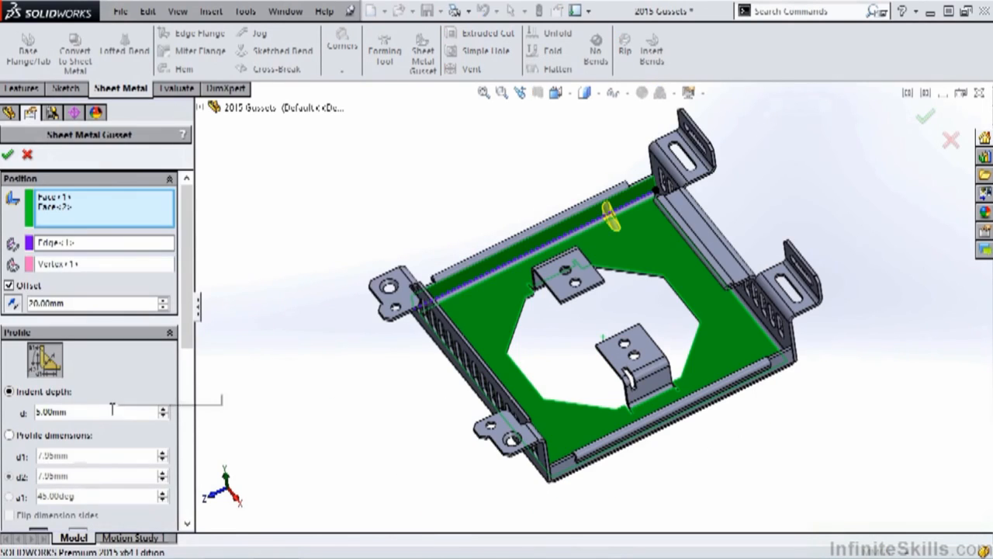
left_click_drag(187, 250, 198, 463)
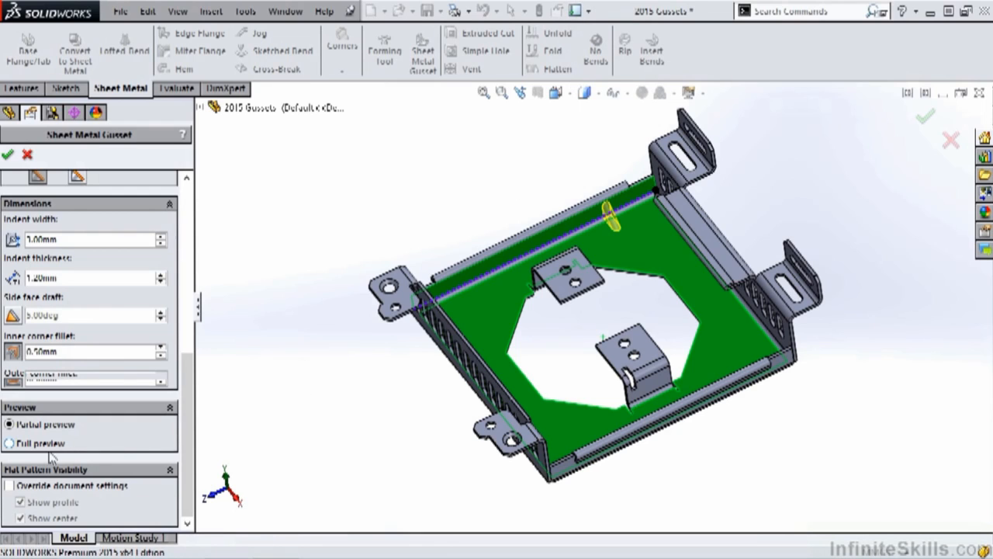
left_click(9, 487)
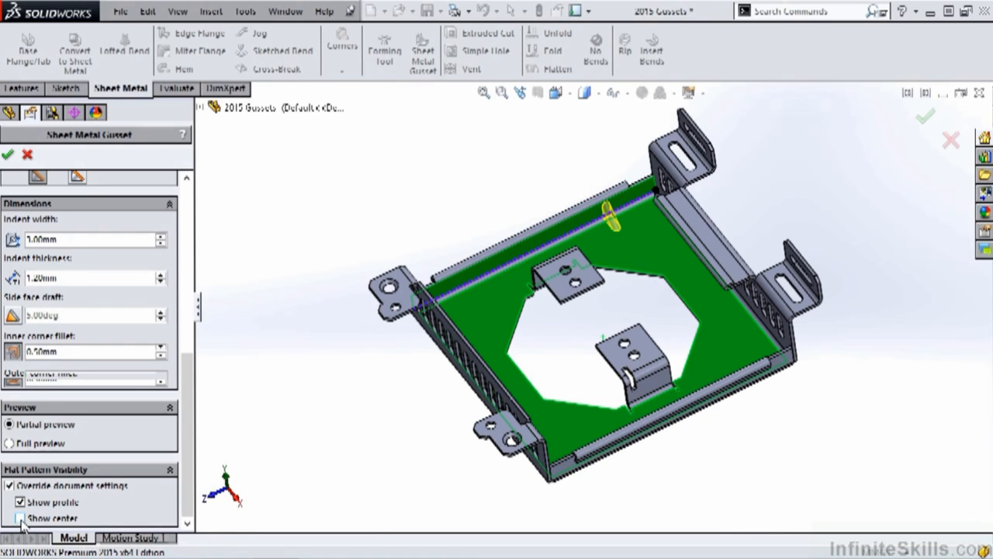
left_click(7, 155)
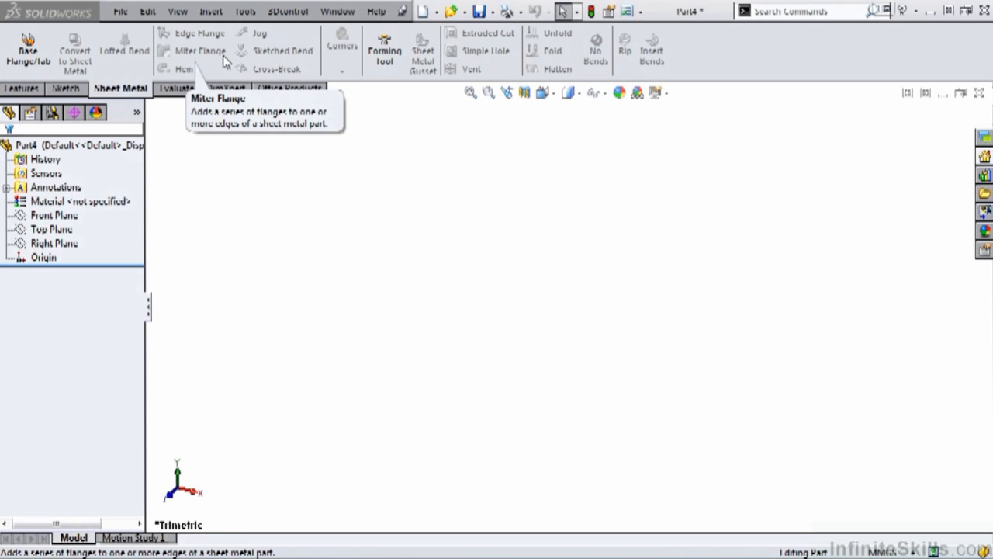
Start a base flange on the Top Plane of the new part and sketch an origin-centred rectangle about 217 by 132 mm
left_click(16, 57)
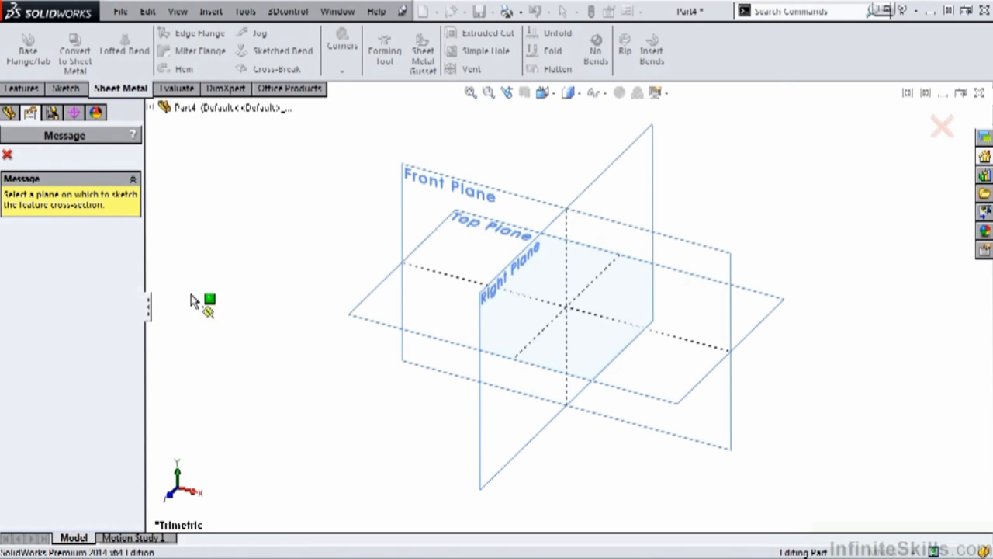
left_click(373, 314)
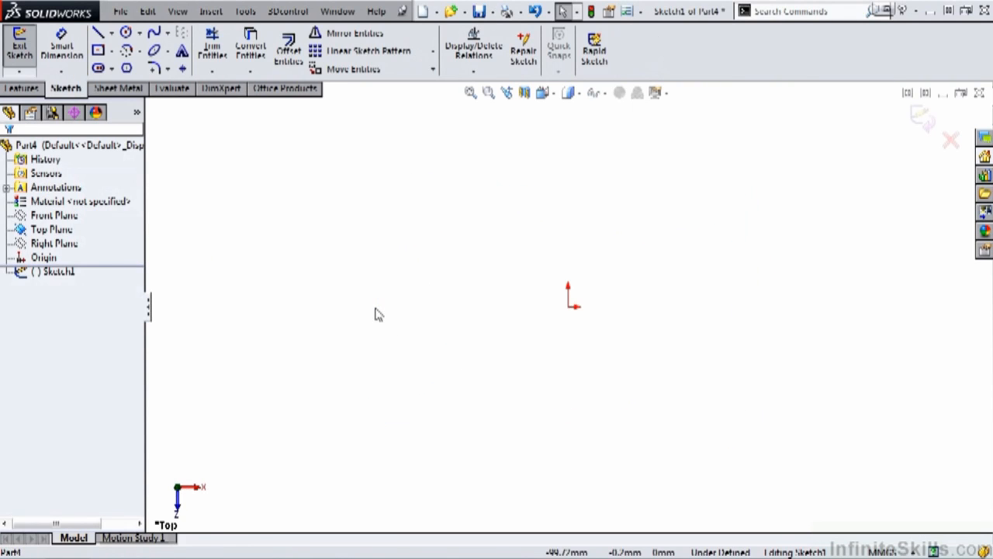
left_click(98, 49)
left_click(568, 307)
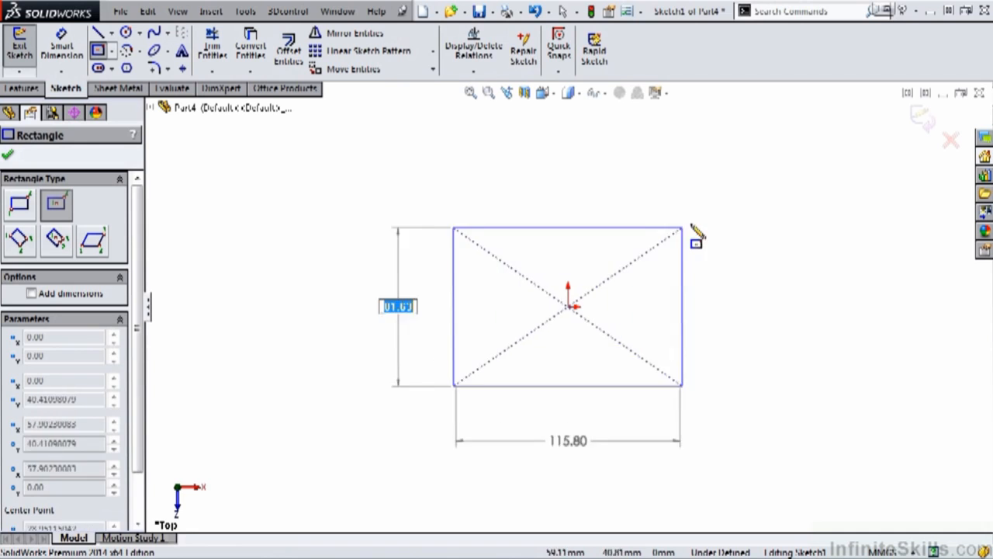
left_click(778, 181)
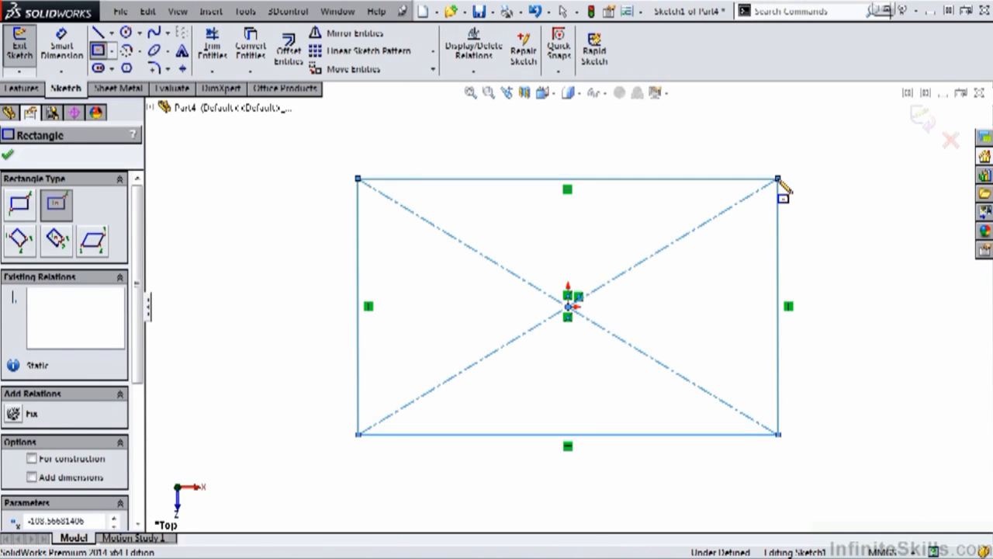
key("Escape")
Dimension the rectangle 200 mm high and 300 mm wide, and create the 1 mm thick base flange from it
key("s")
left_click(820, 192)
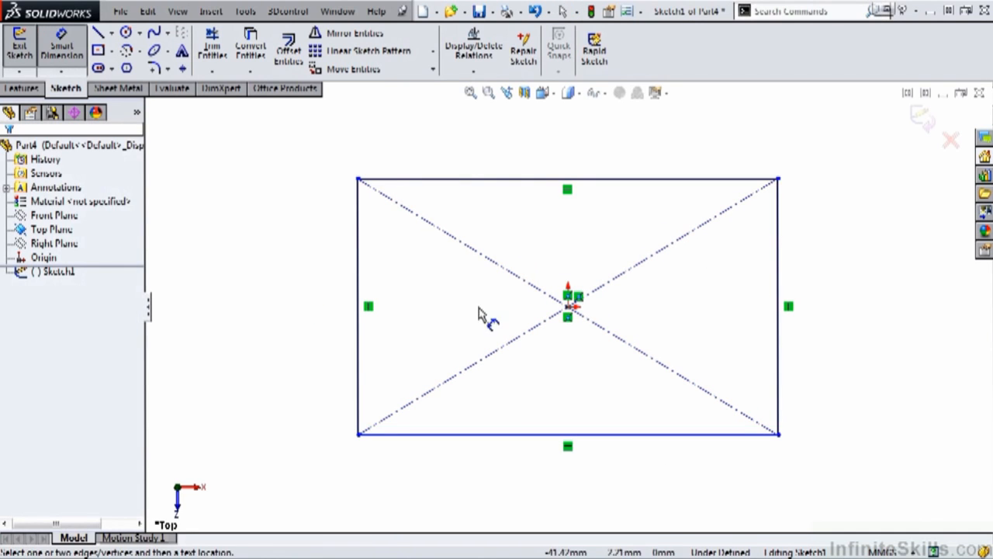
left_click(364, 309)
left_click(317, 317)
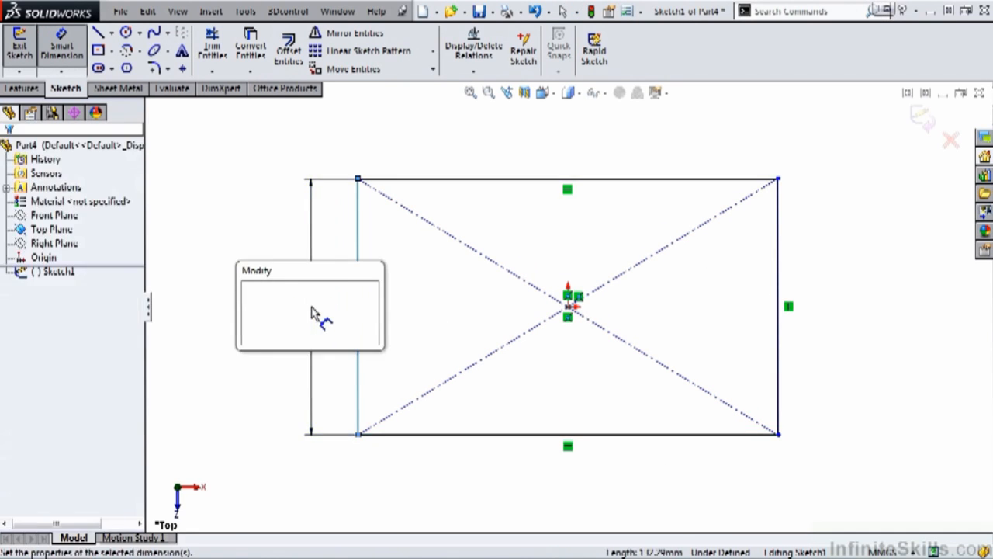
type("200")
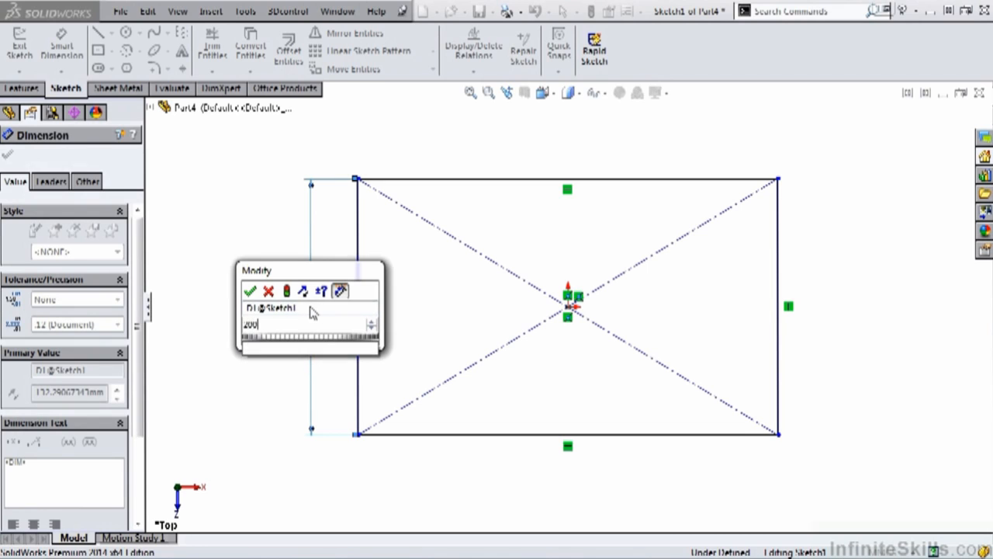
left_click(250, 290)
left_click(565, 182)
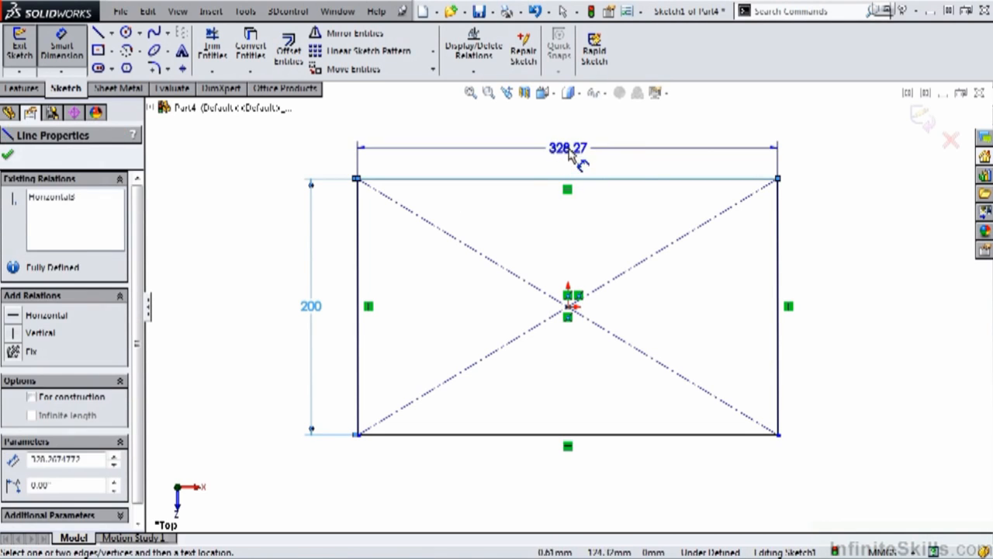
left_click(571, 149)
type("300")
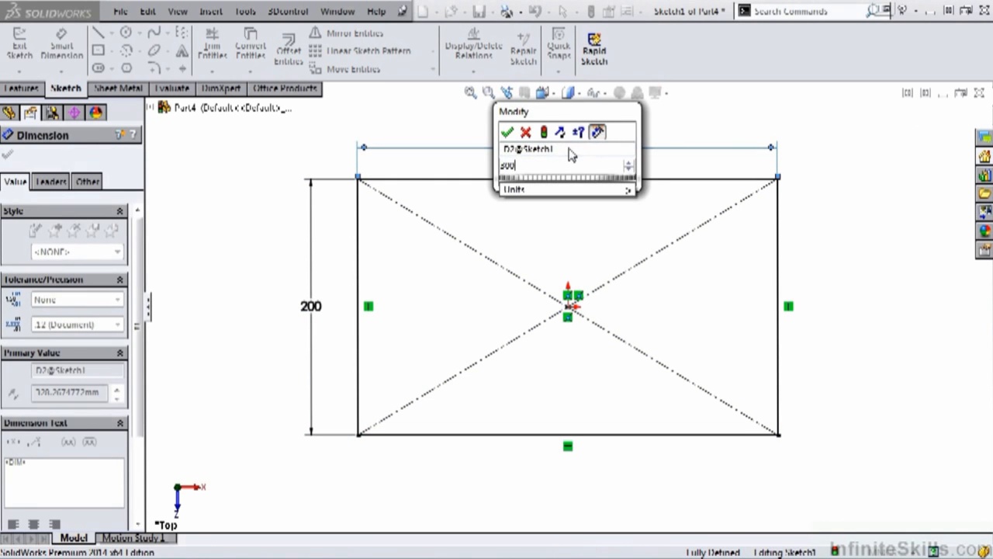
left_click(507, 132)
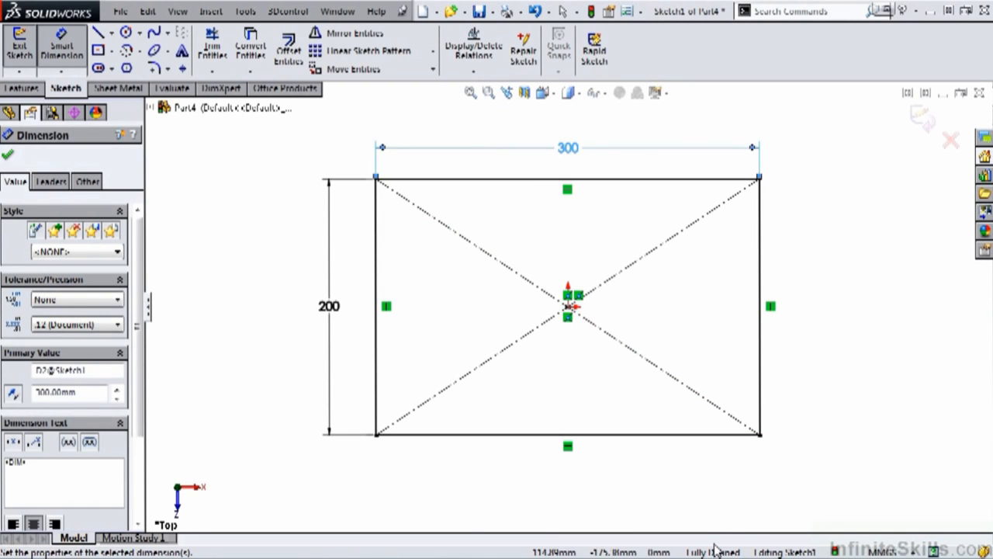
left_click(920, 124)
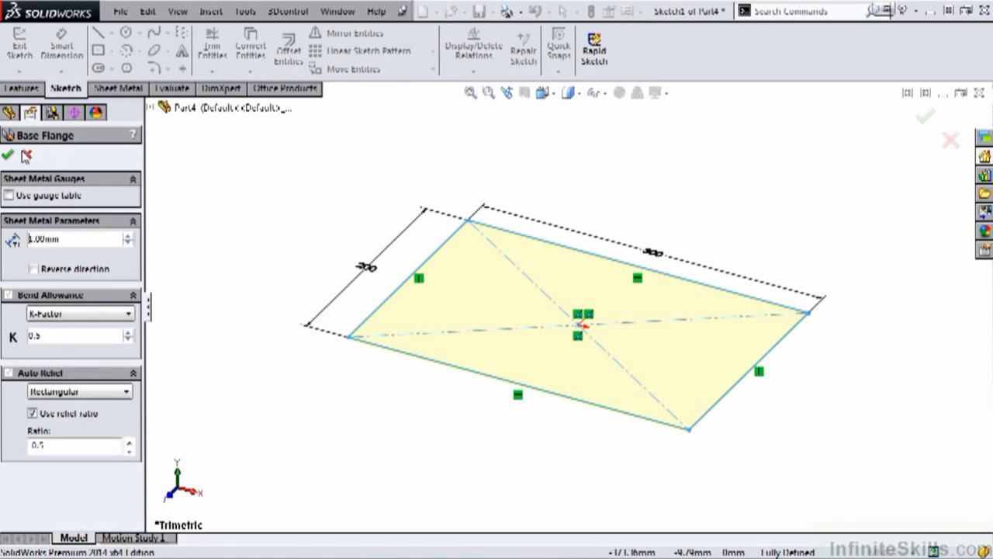
left_click(7, 156)
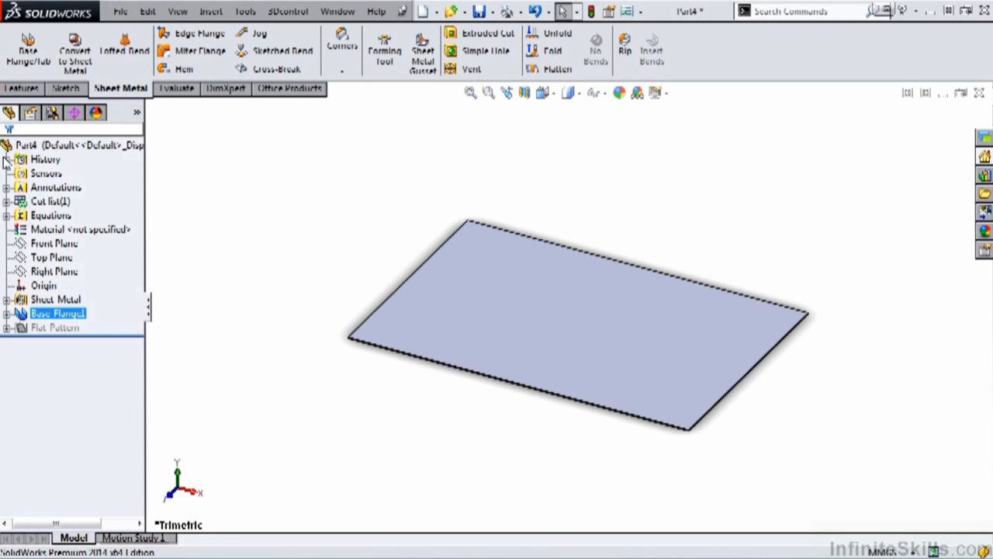
Start a miter flange on the plate's short end face and sketch a stepped profile from its upper corner, segments about 10, 11, 12 and 14 mm
left_click(189, 54)
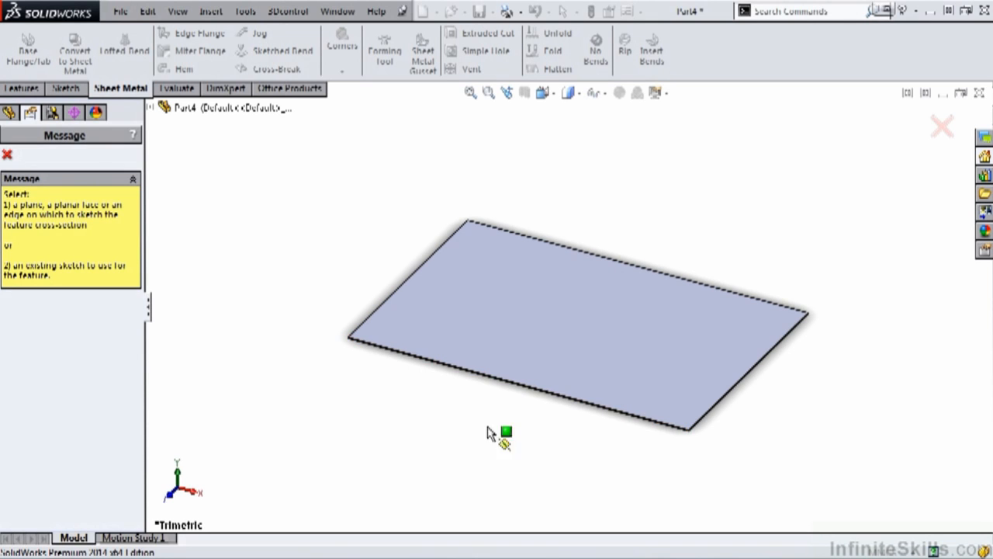
scroll(725, 473, "down", 3)
scroll(672, 417, "down", 6)
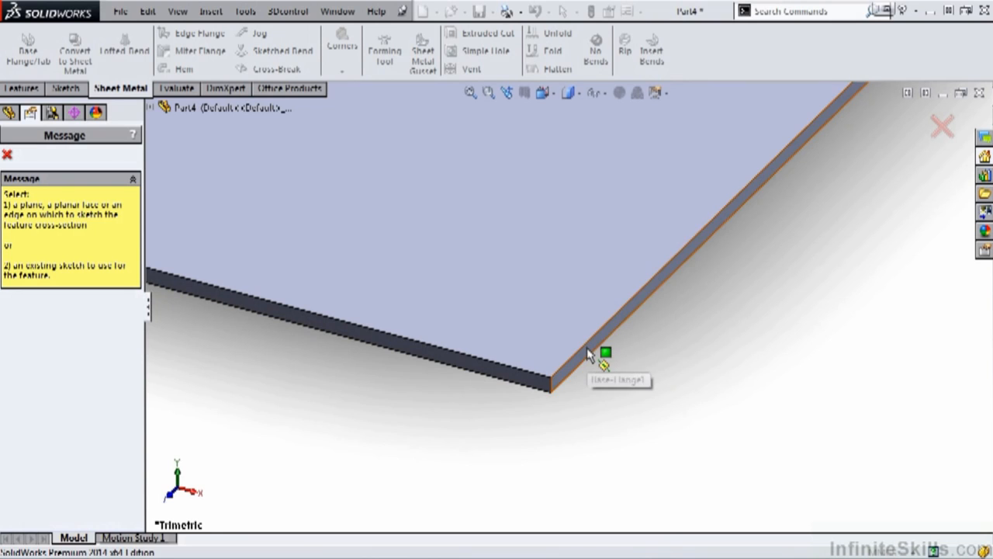
left_click(588, 353)
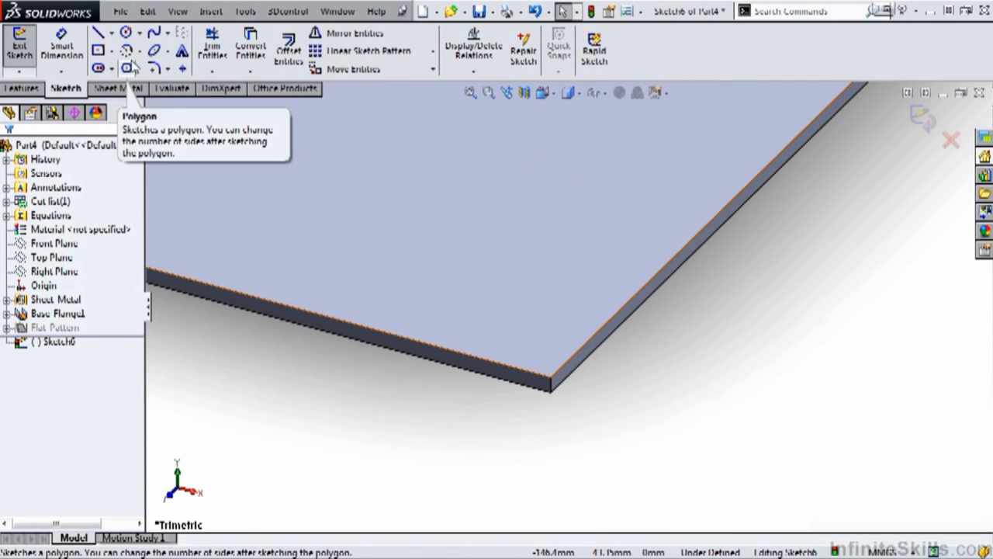
left_click(98, 32)
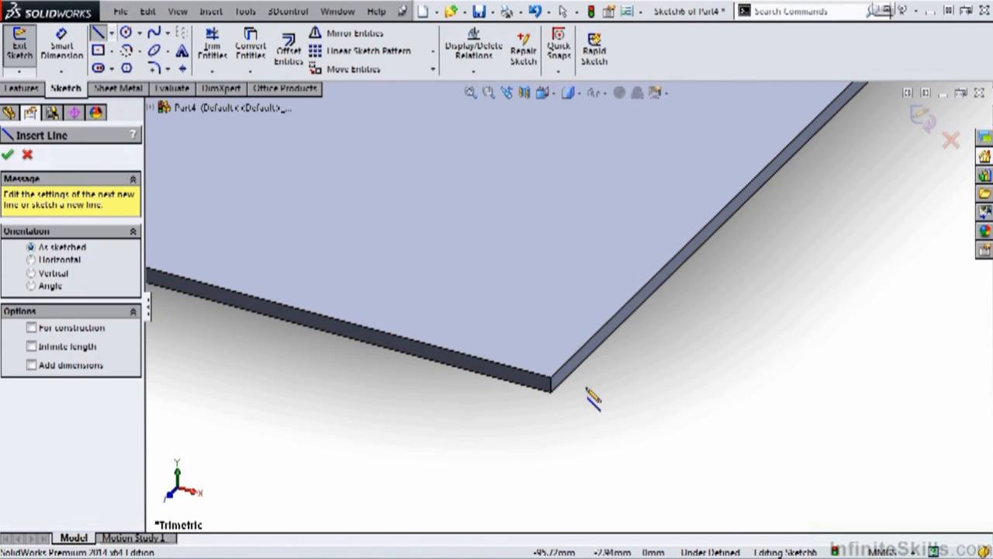
left_click(551, 380)
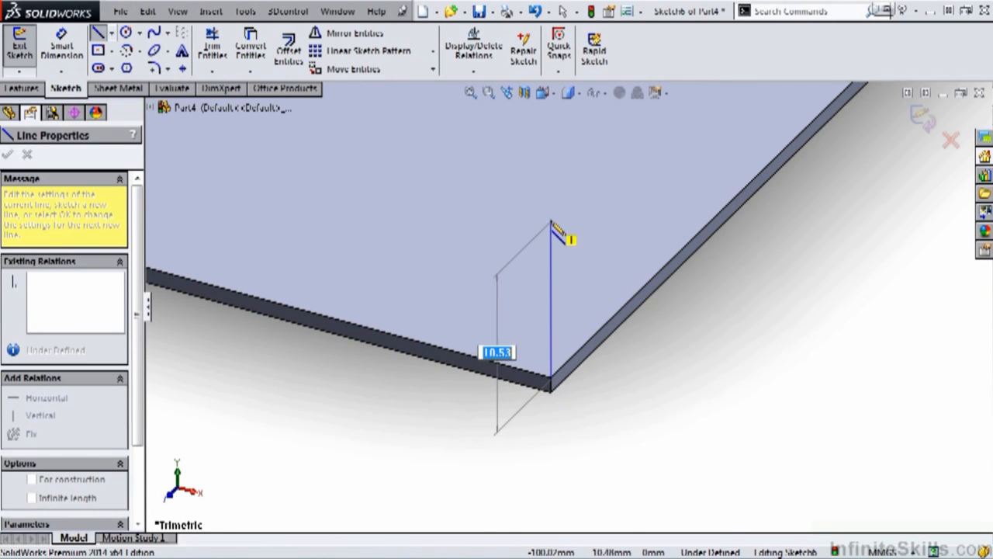
left_click(551, 222)
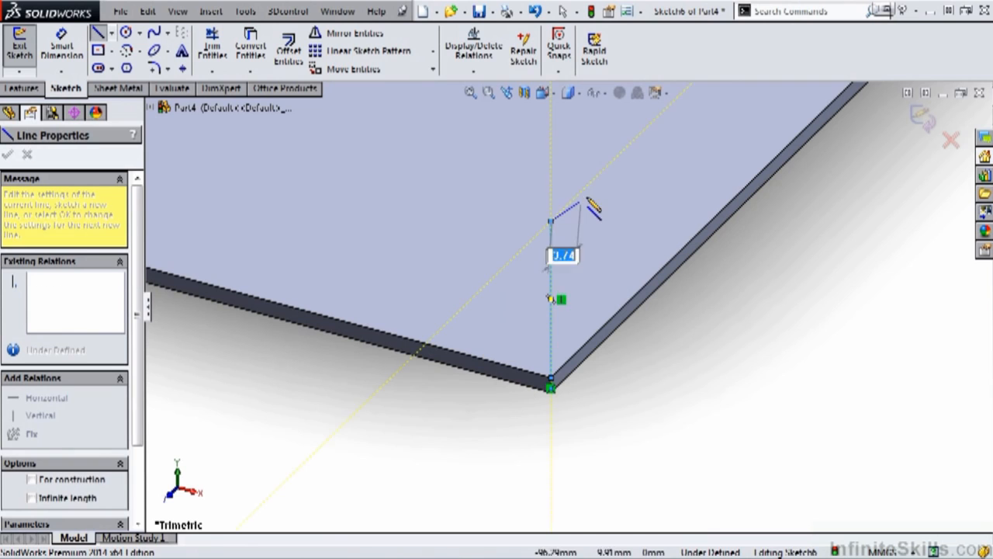
left_click(642, 132)
scroll(642, 133, "up", 5)
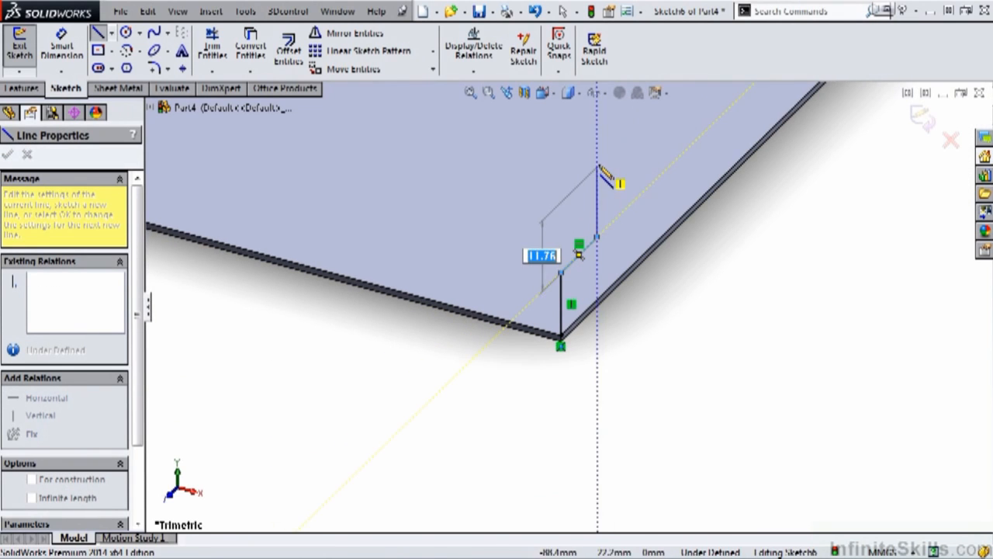
left_click(596, 165)
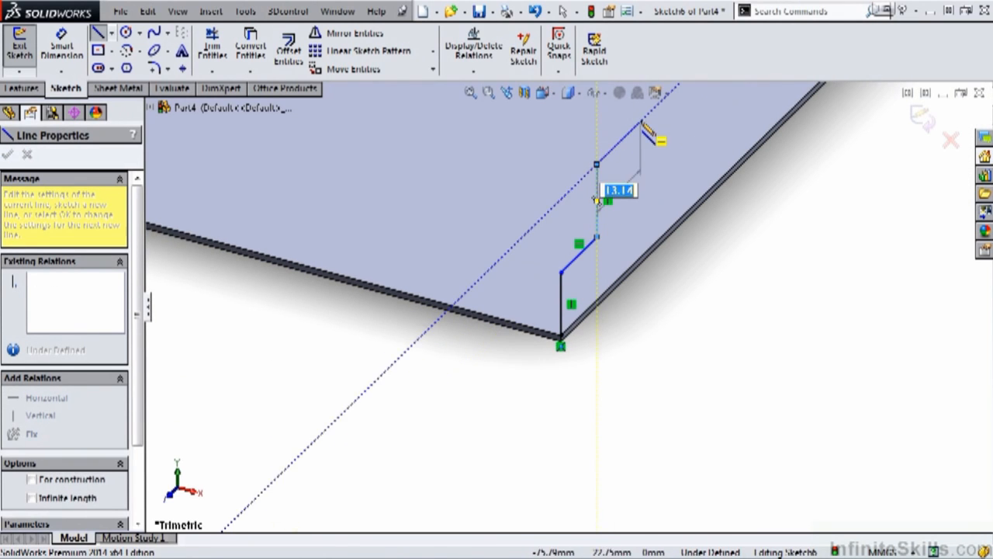
left_click(643, 119)
key("Escape")
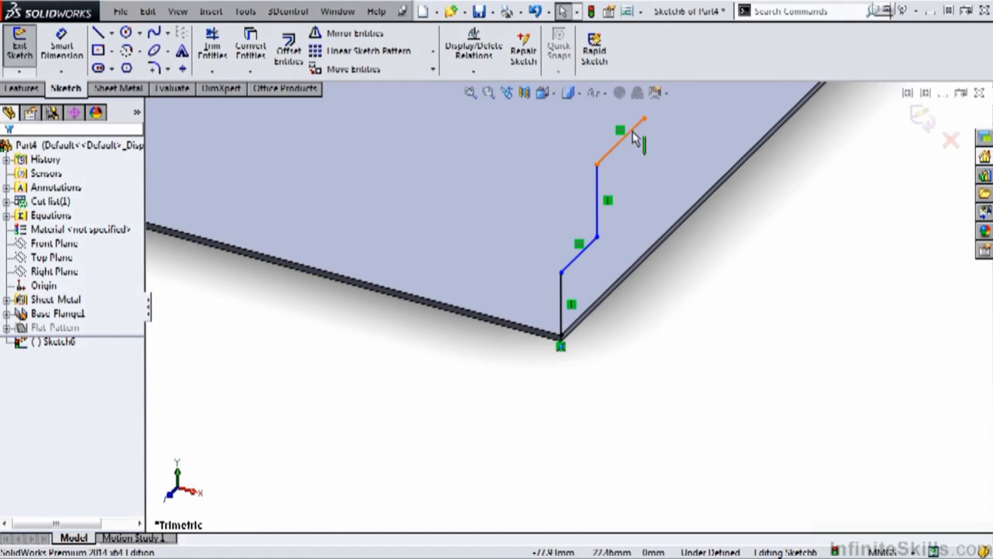
Dimension the profile's first vertical segment to 30 mm and the first horizontal segment to 20 mm
key("s")
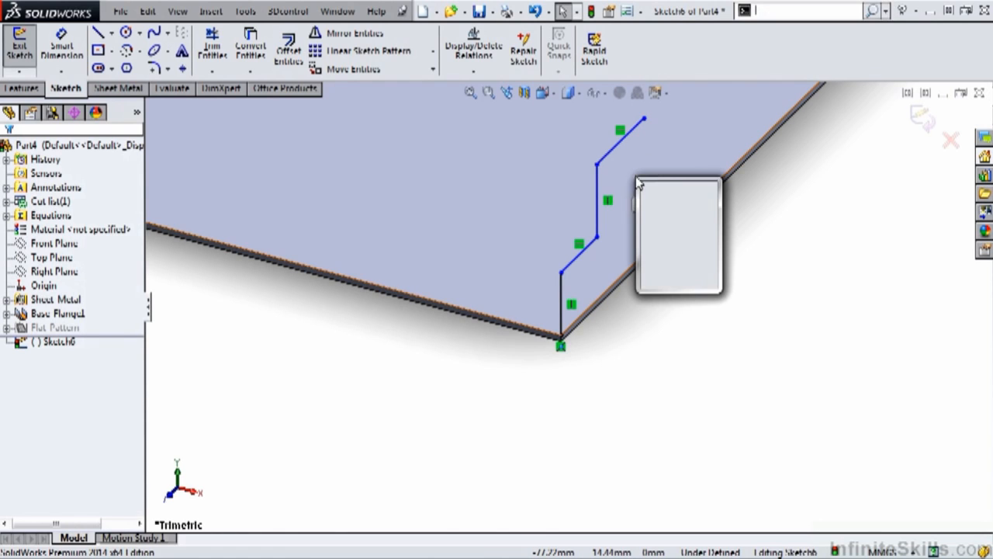
left_click(650, 190)
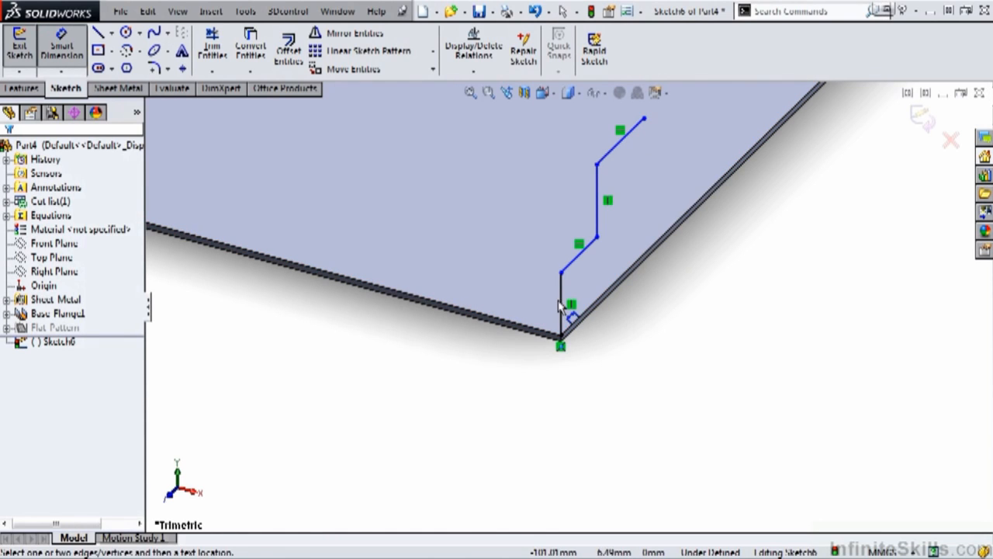
left_click(562, 304)
left_click(496, 364)
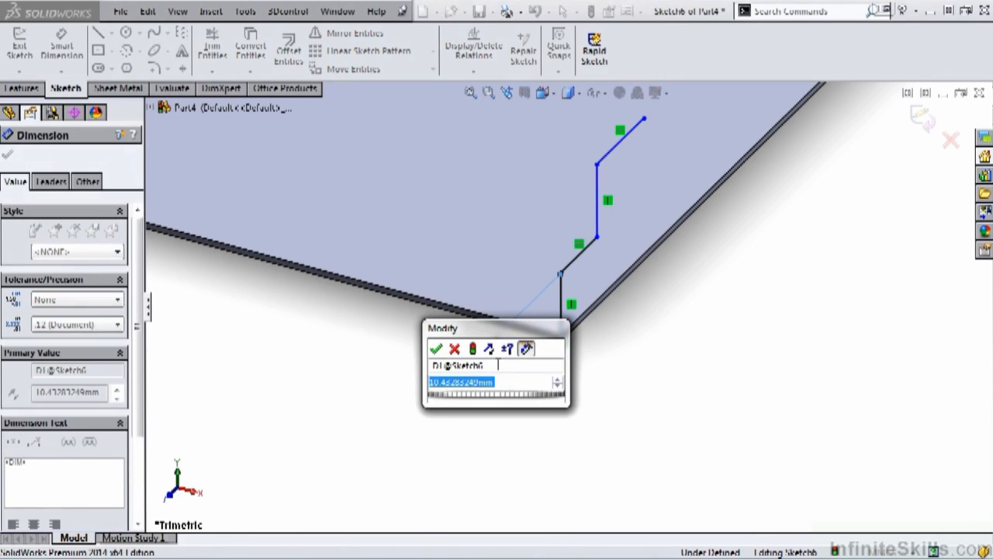
type("50")
key("Return")
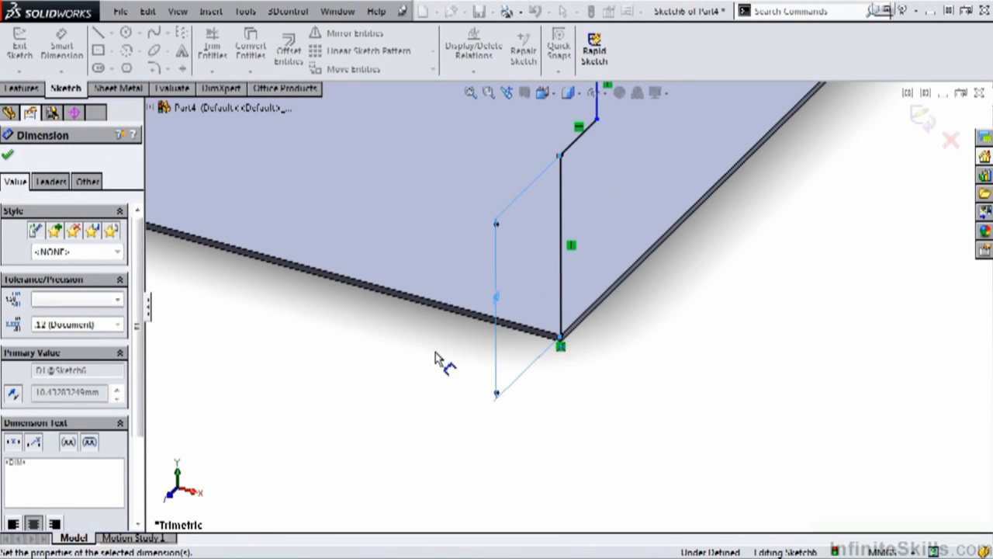
left_click(584, 141)
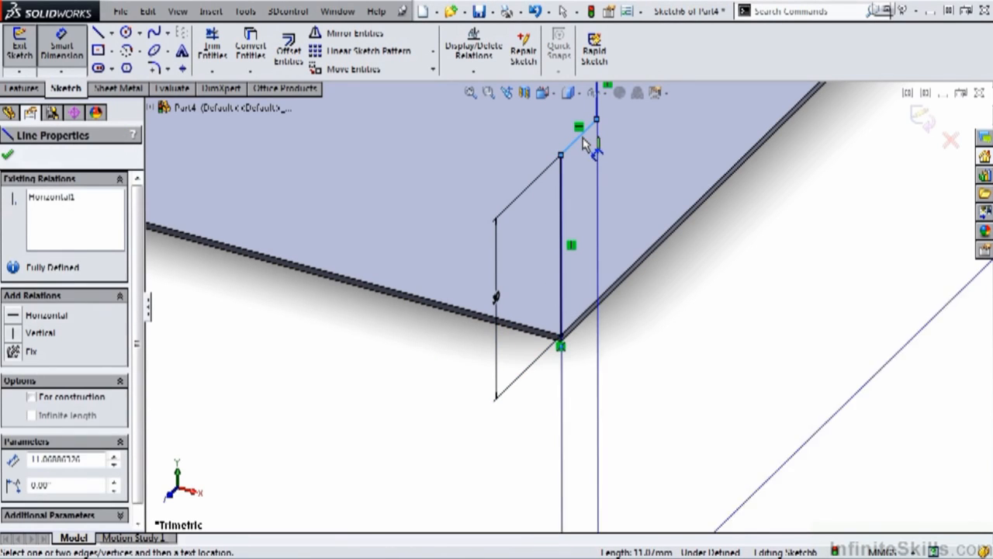
left_click(592, 190)
type("70")
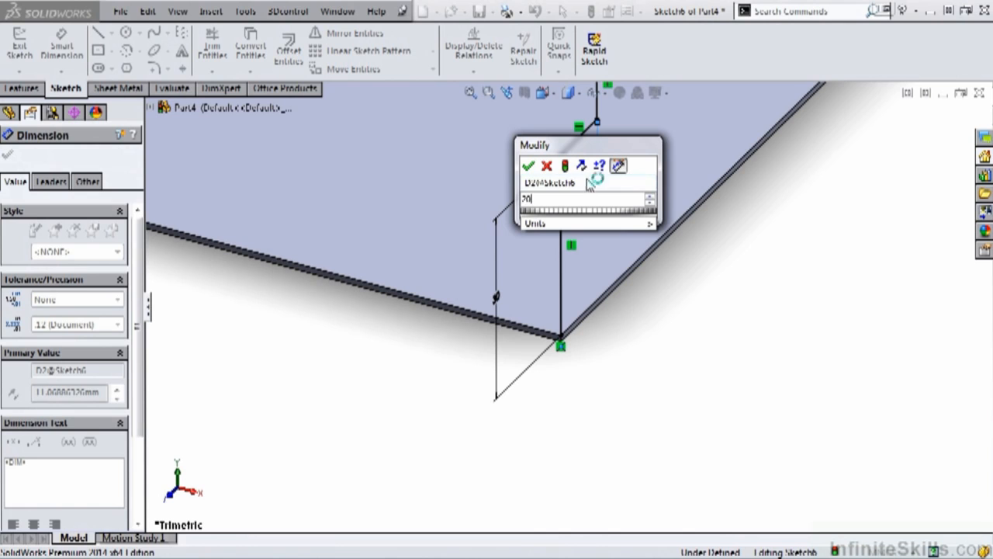
key("Return")
Dimension the profile's second vertical and last horizontal segments to 15 mm each, and finish the sketch
scroll(597, 208, "up", 2)
scroll(596, 203, "down", 2)
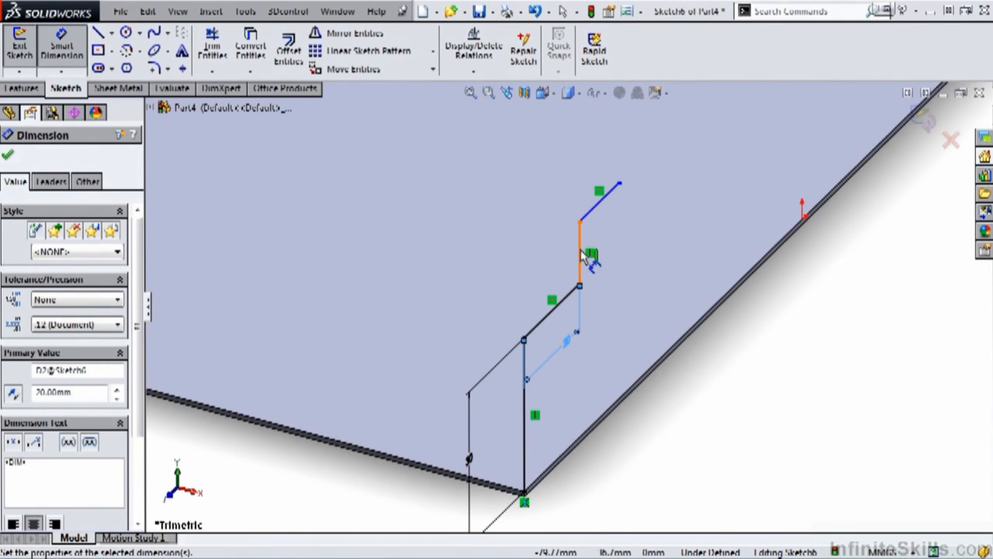
left_click(582, 260)
left_click(560, 267)
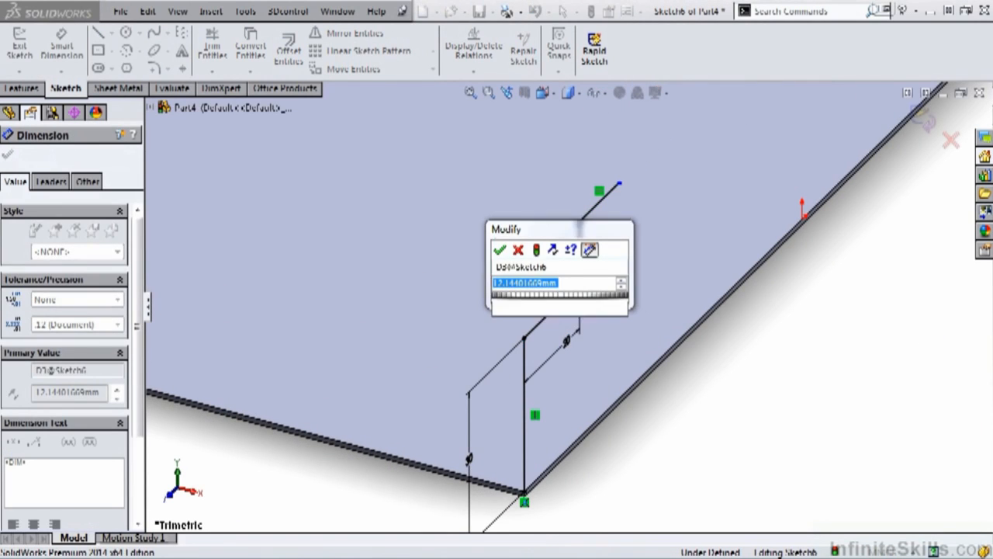
type("15")
left_click(502, 256)
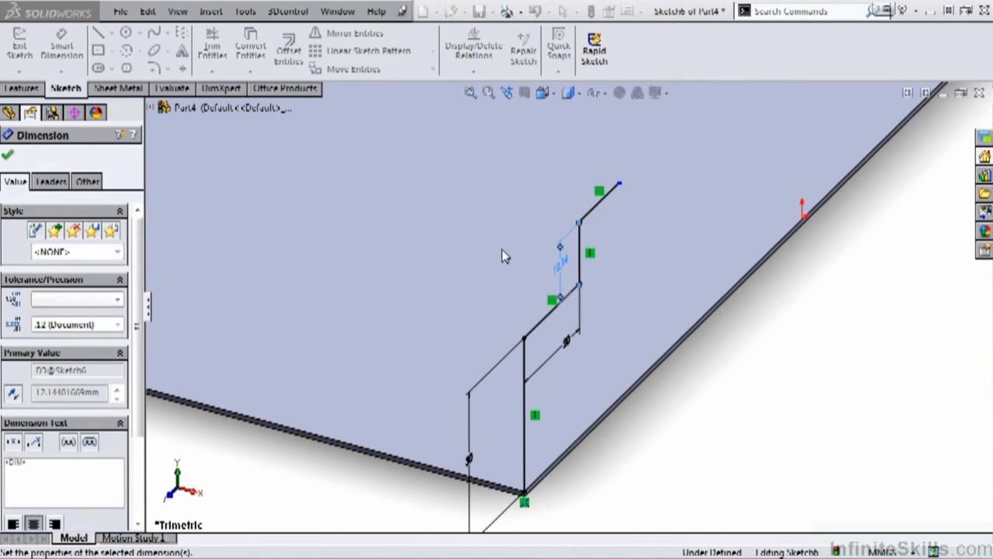
left_click(605, 198)
left_click(597, 157)
type("15")
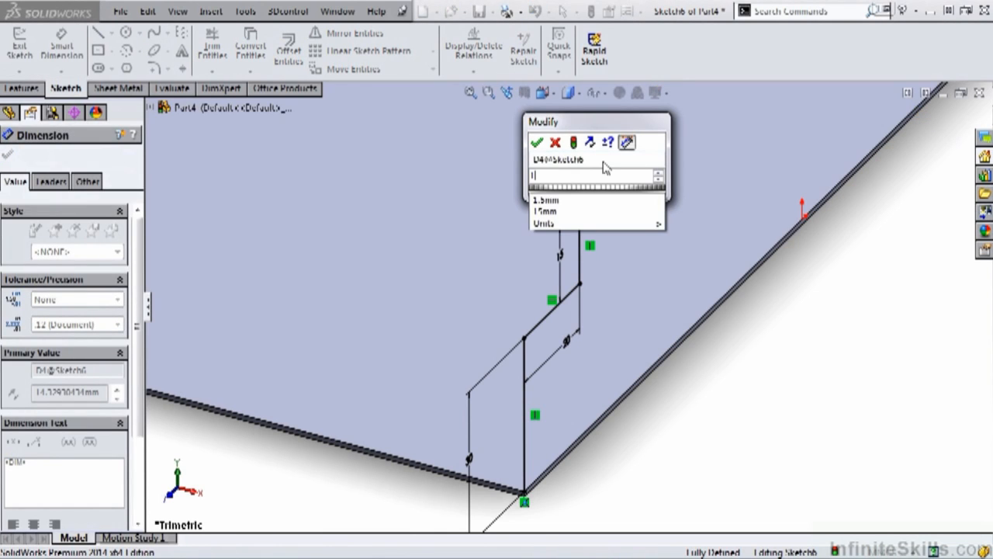
left_click(536, 142)
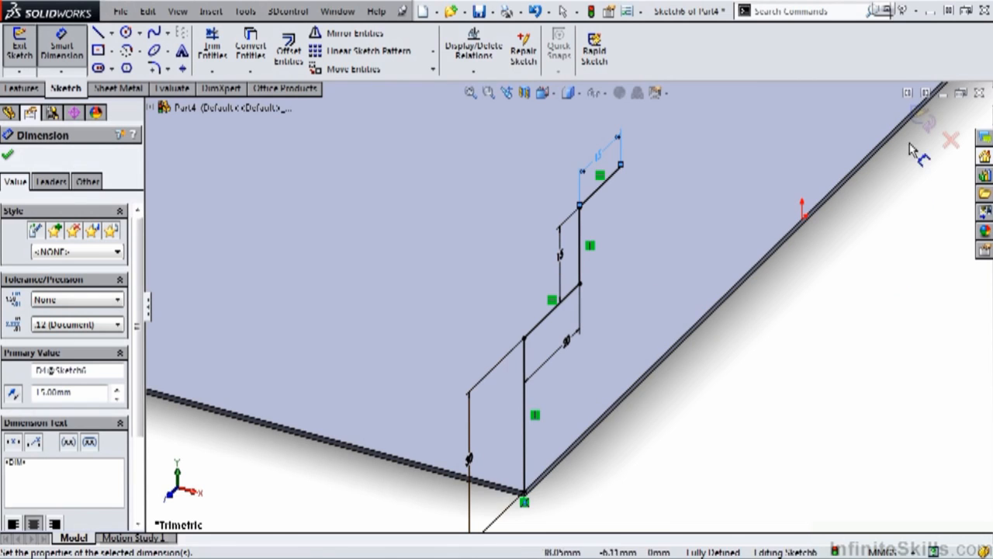
left_click(923, 118)
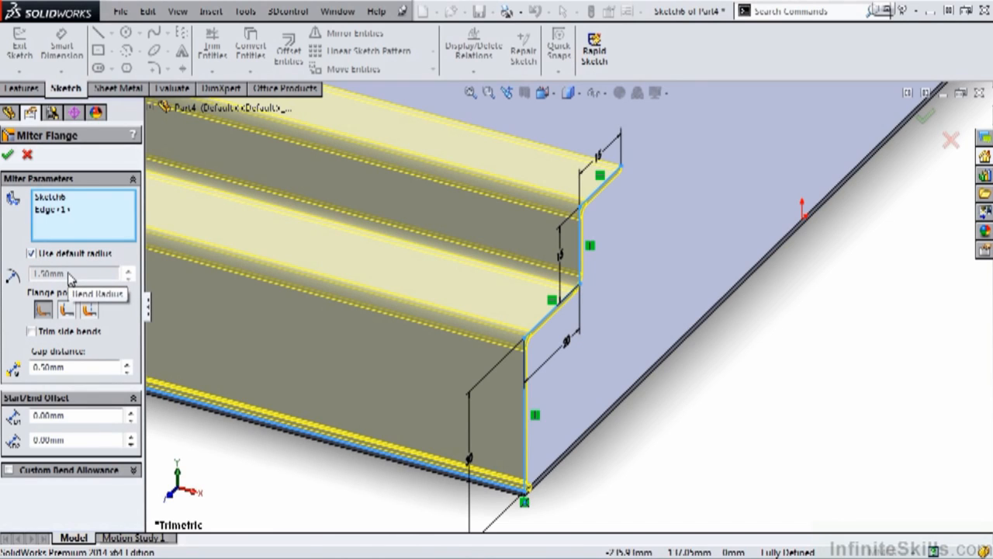
Set the miter flange's start offset to 80 mm
key("ctrl+7")
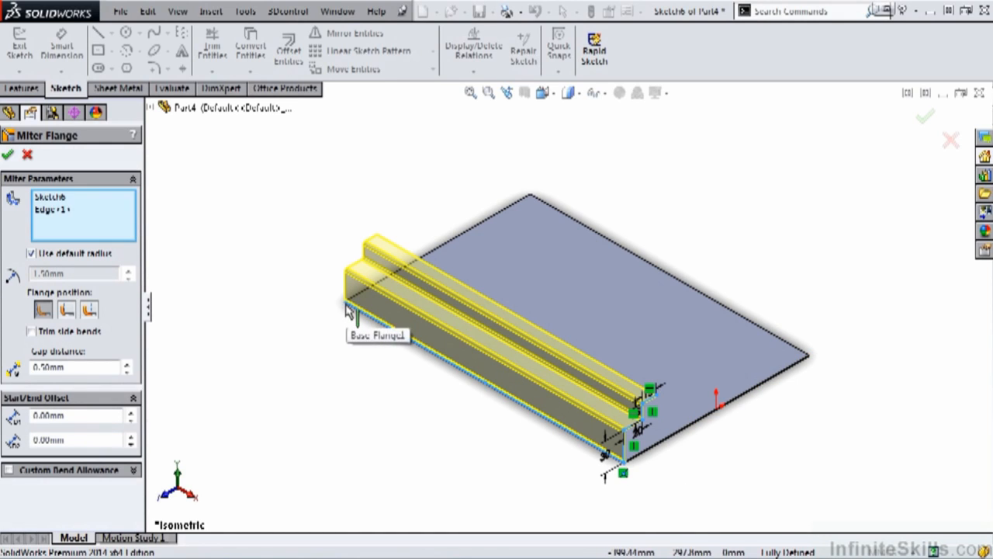
left_click(131, 415)
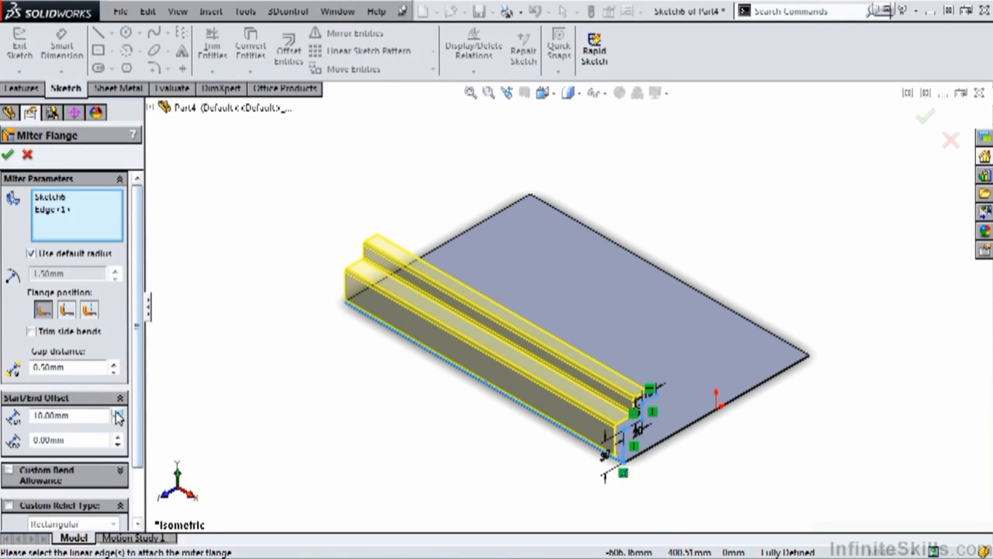
left_click(116, 412)
left_click(117, 413)
left_click(117, 413)
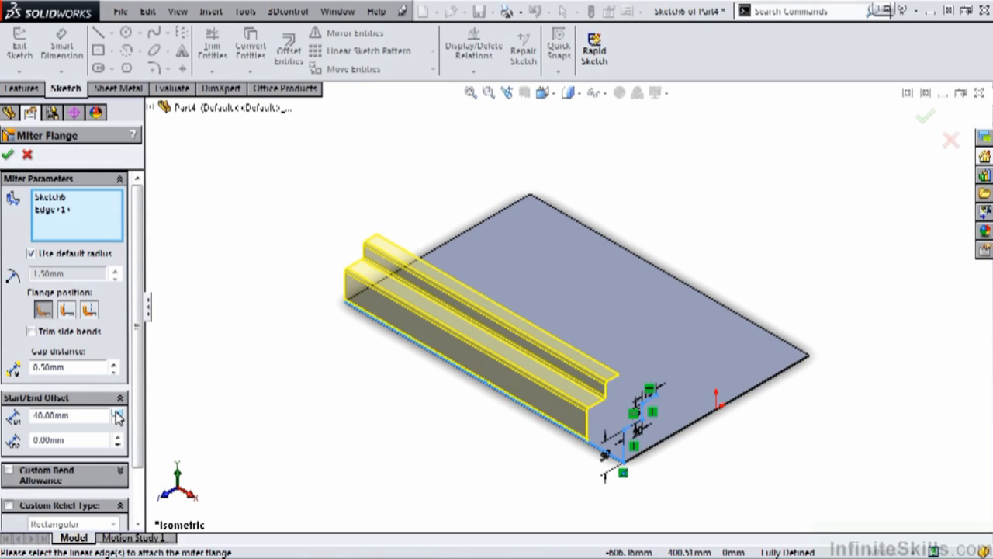
left_click(116, 413)
left_click(116, 413)
left_click(116, 413)
left_click(117, 413)
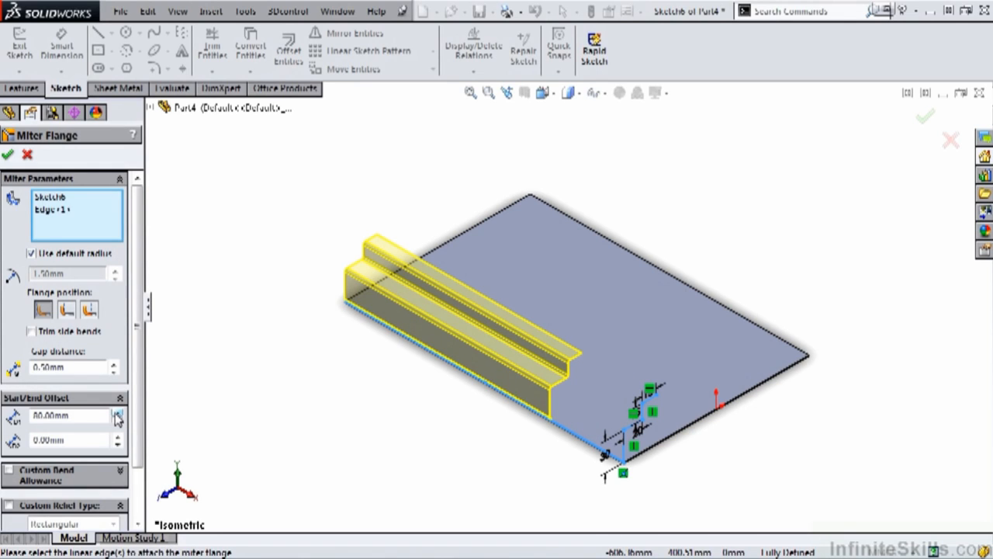
Set the miter flange's end offset to 70 mm
left_click(116, 437)
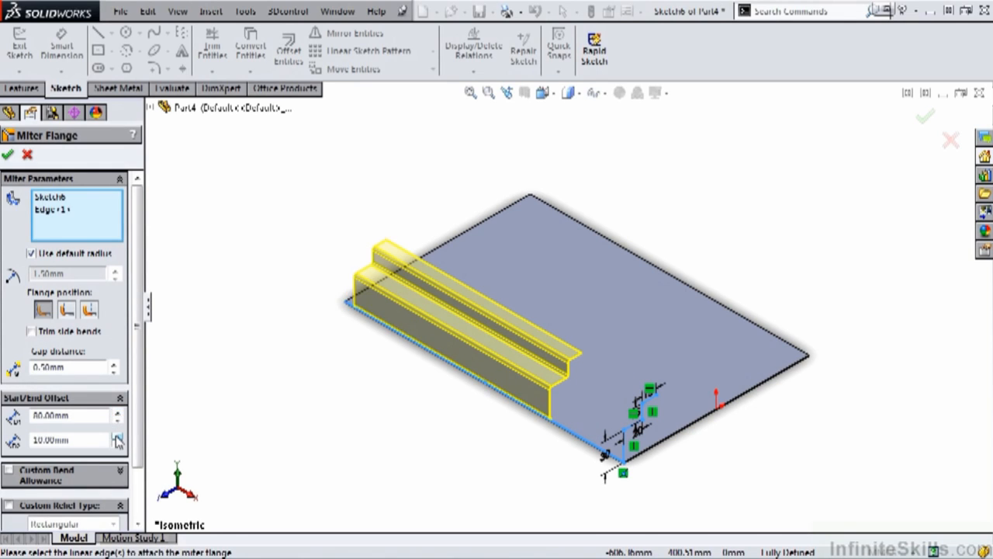
left_click(116, 437)
left_click(116, 437)
left_click(117, 437)
left_click(116, 437)
left_click(116, 437)
left_click(117, 437)
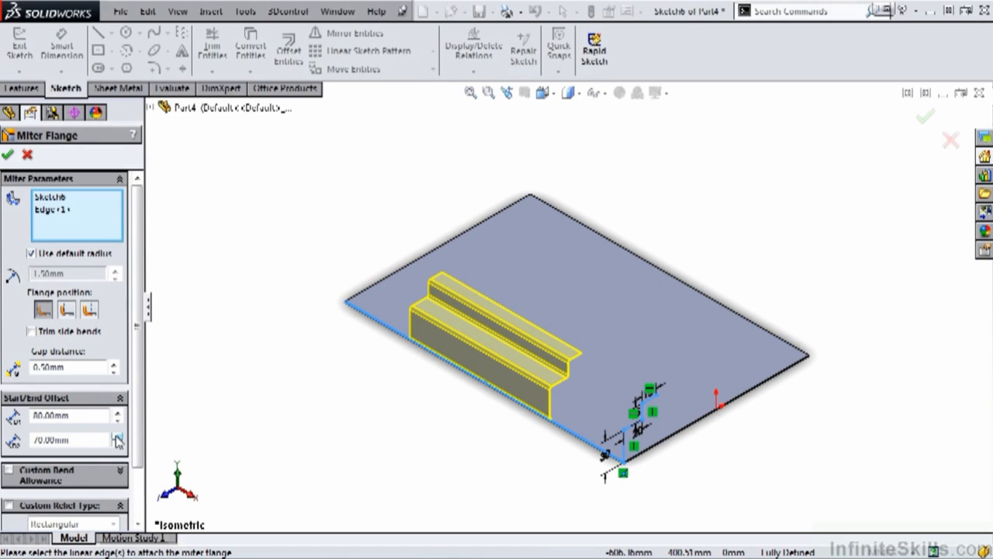
Set both the start and end offsets of the miter flange to 0 mm
left_click(116, 437)
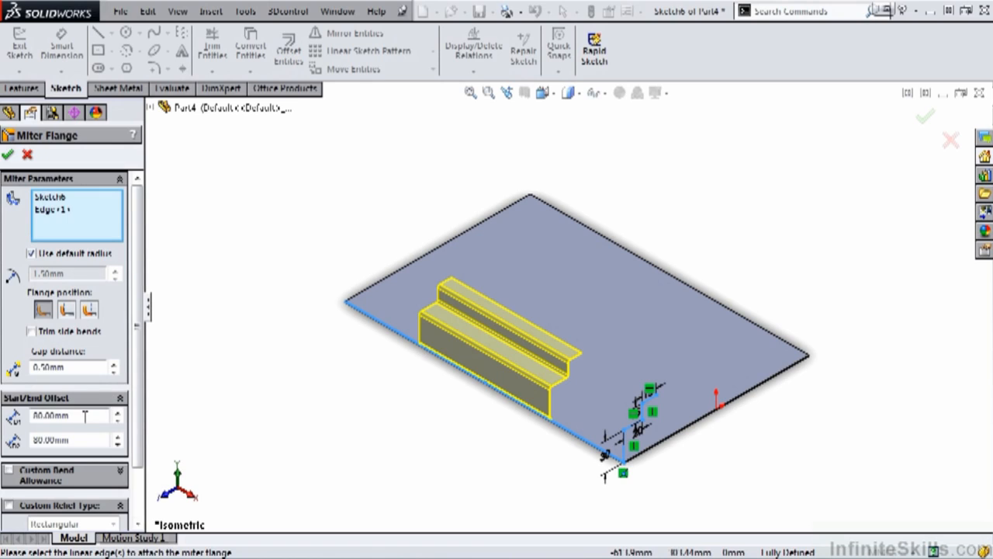
left_click_drag(87, 416, 6, 419)
type("0")
key("Tab")
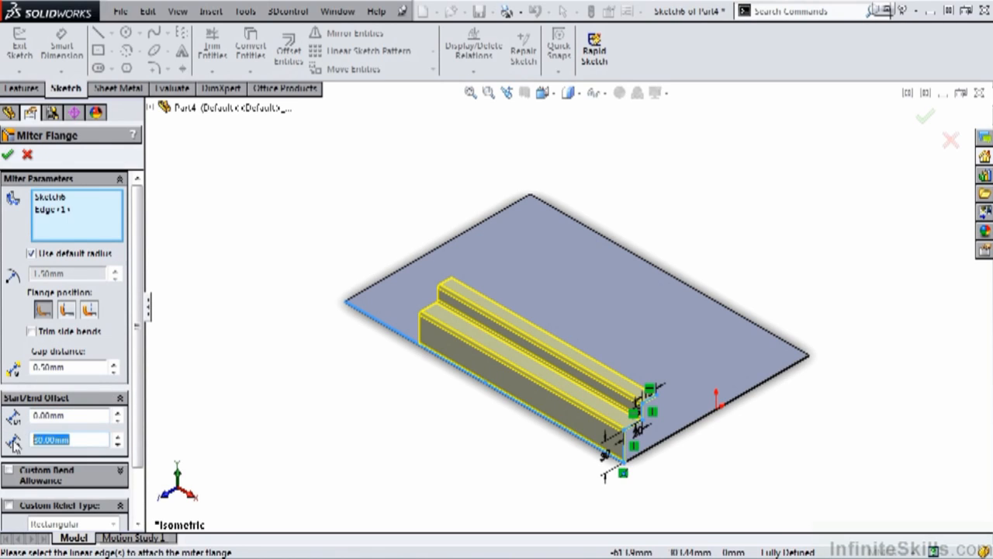
type("0")
left_click(80, 416)
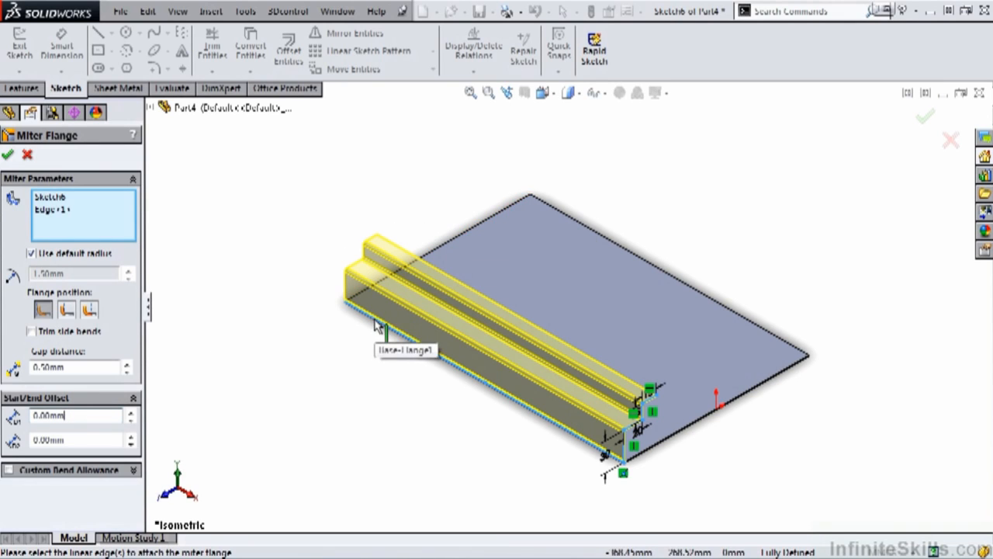
Add the base flange's three remaining outer edges to the miter flange so it runs around the whole plate
left_click(440, 245)
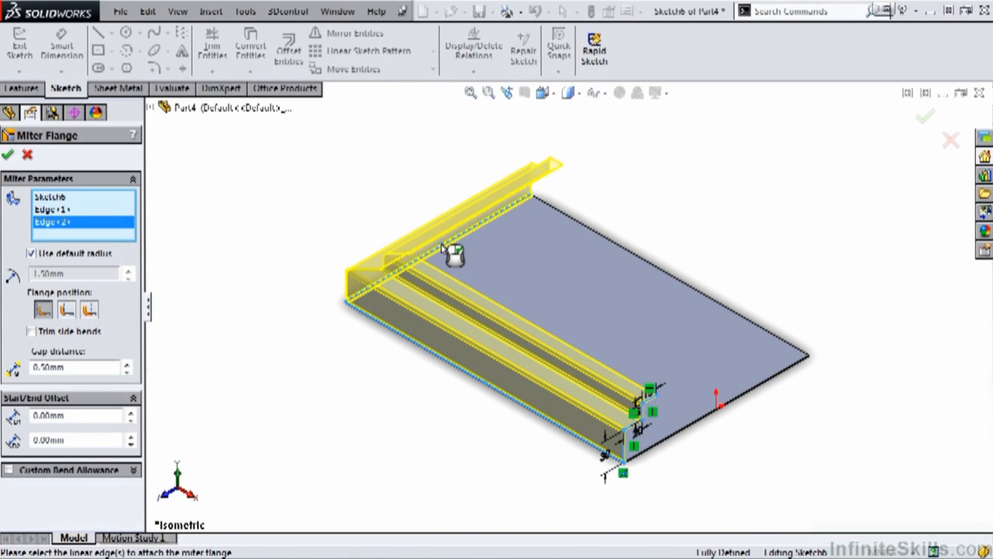
left_click(560, 212)
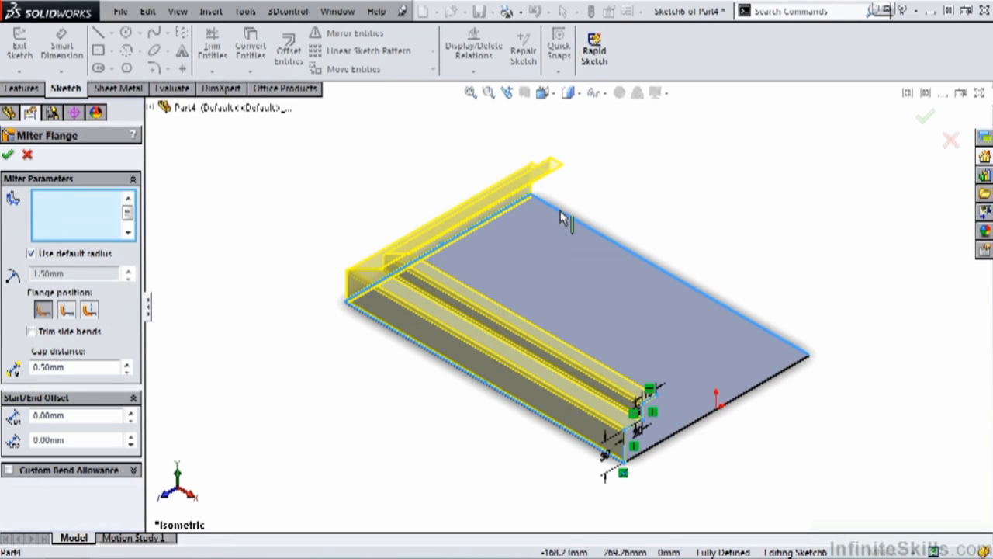
left_click(747, 398)
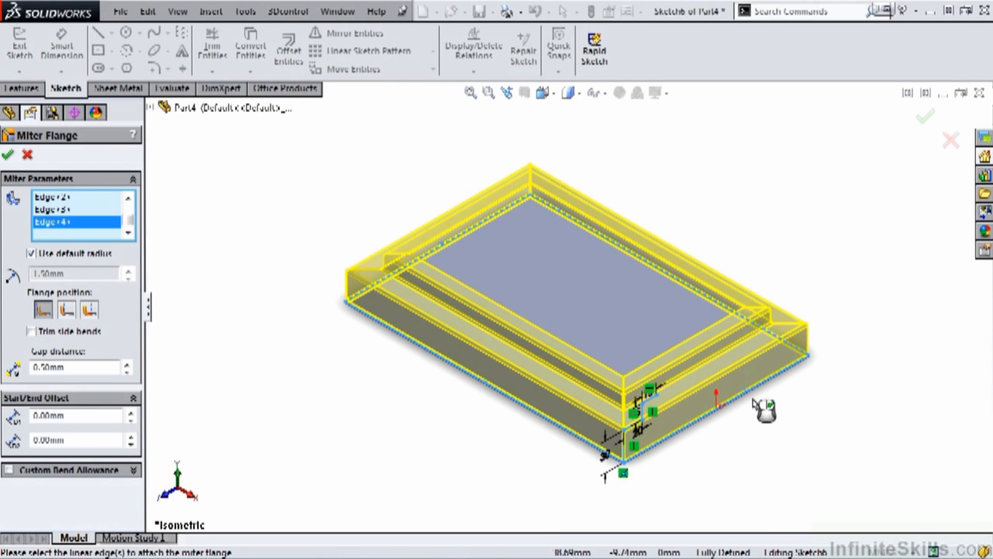
Try the Material Outside and Bend Outside flange positions at the front corner, and return to Material Inside
scroll(620, 422, "down", 3)
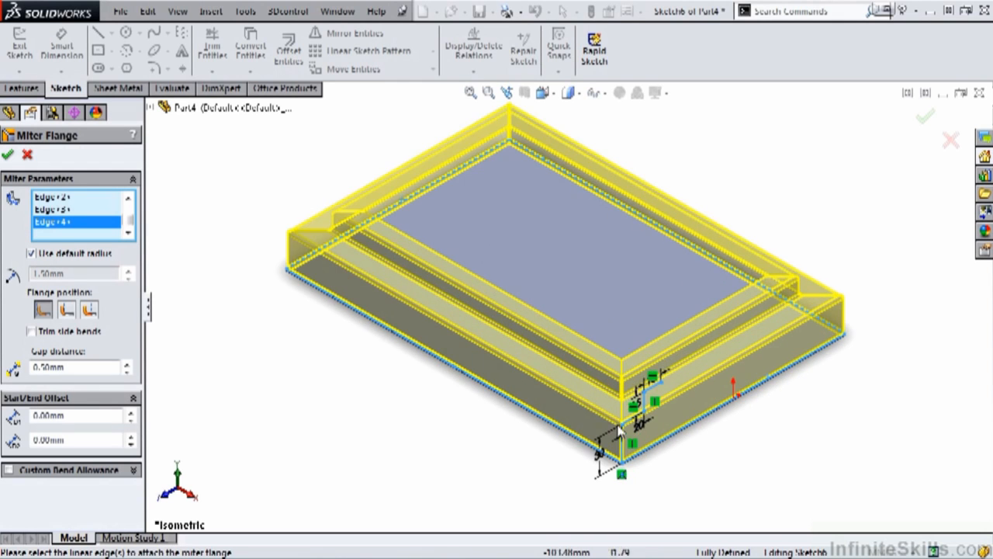
scroll(618, 419, "down", 4)
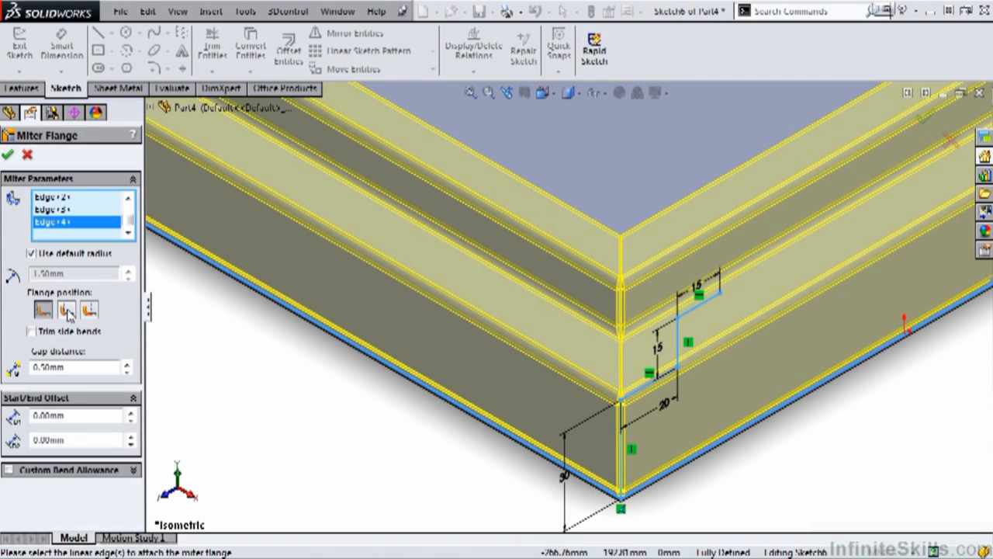
left_click(66, 311)
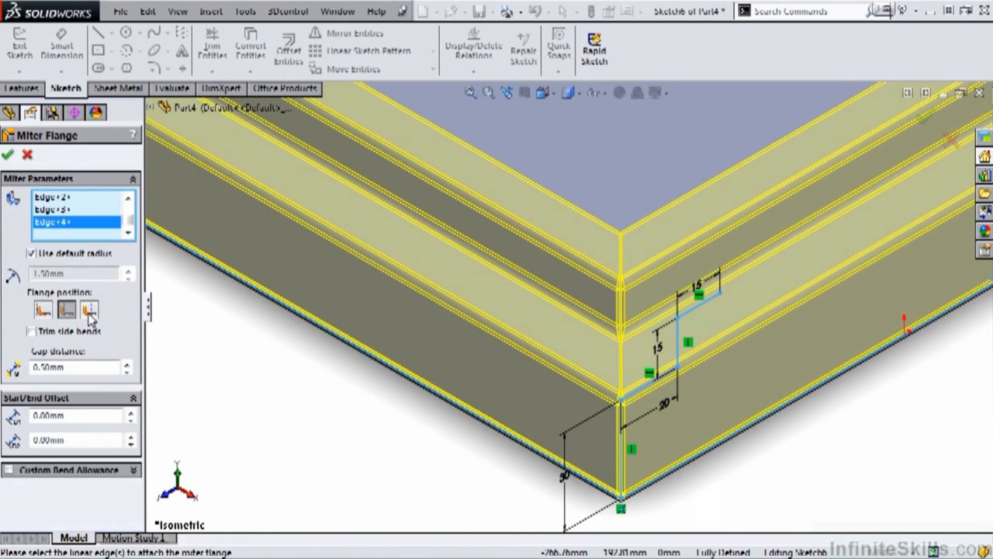
left_click(89, 312)
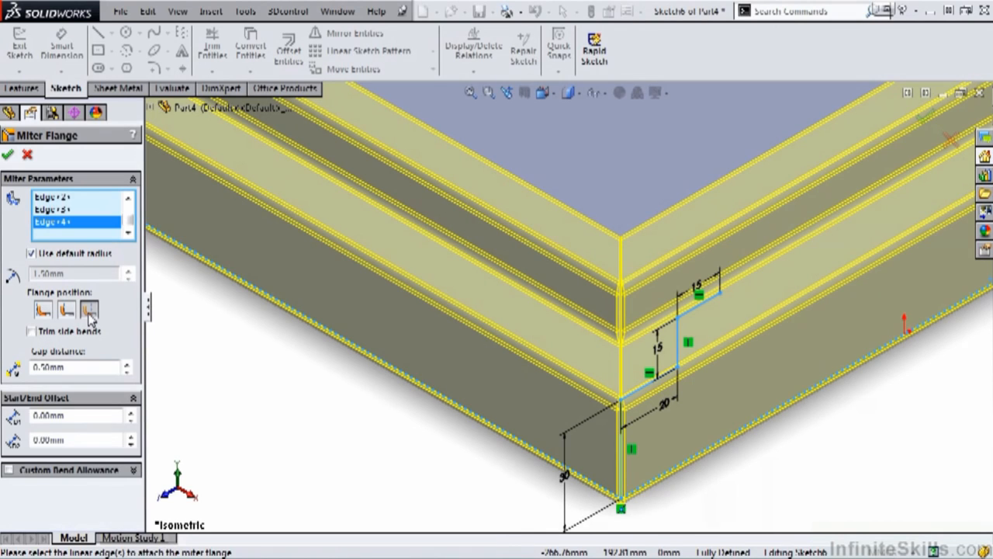
left_click(44, 310)
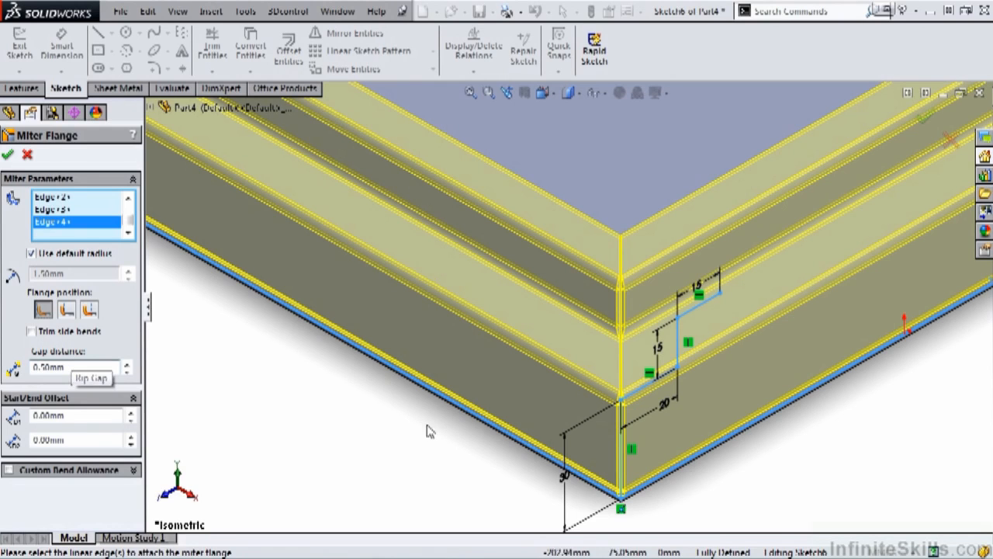
Set the miter flange's gap distance to 0.25 mm and accept the feature
scroll(624, 328, "down", 3)
scroll(618, 321, "down", 2)
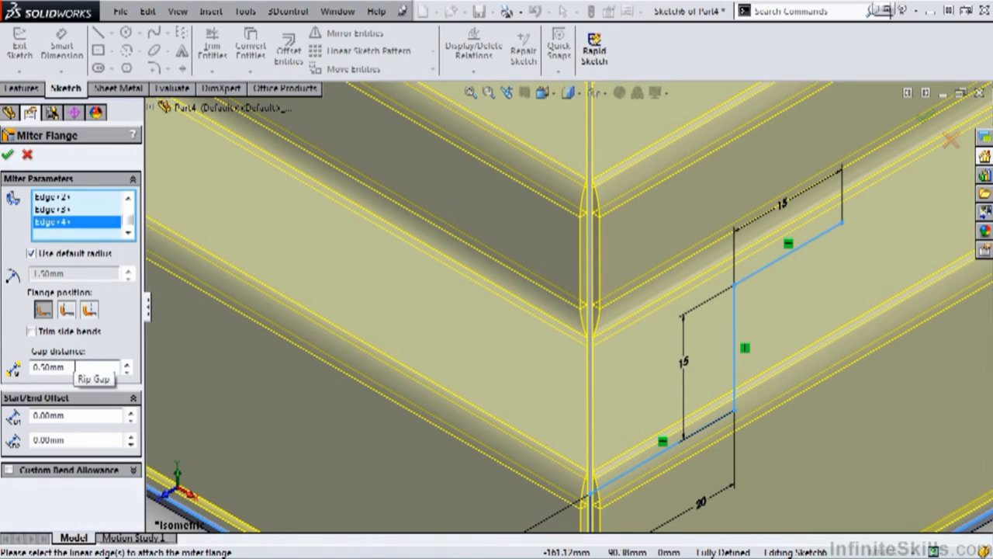
left_click_drag(76, 367, 29, 365)
key("Delete")
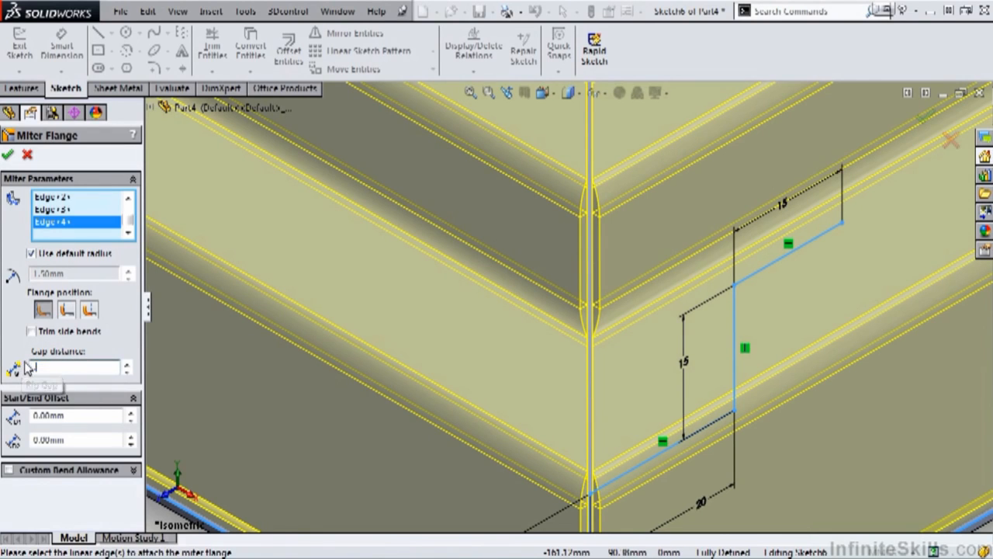
type("0.25")
left_click(80, 415)
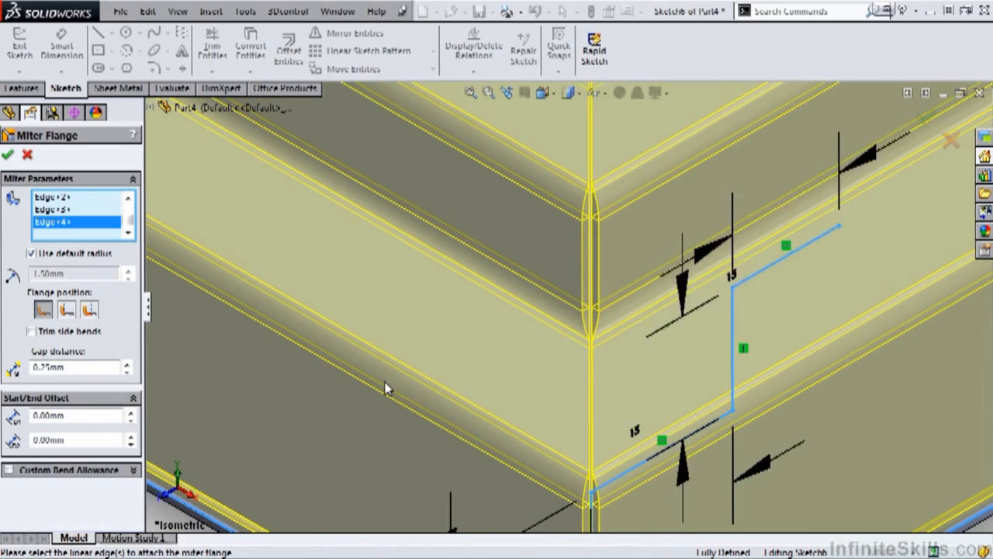
key("f")
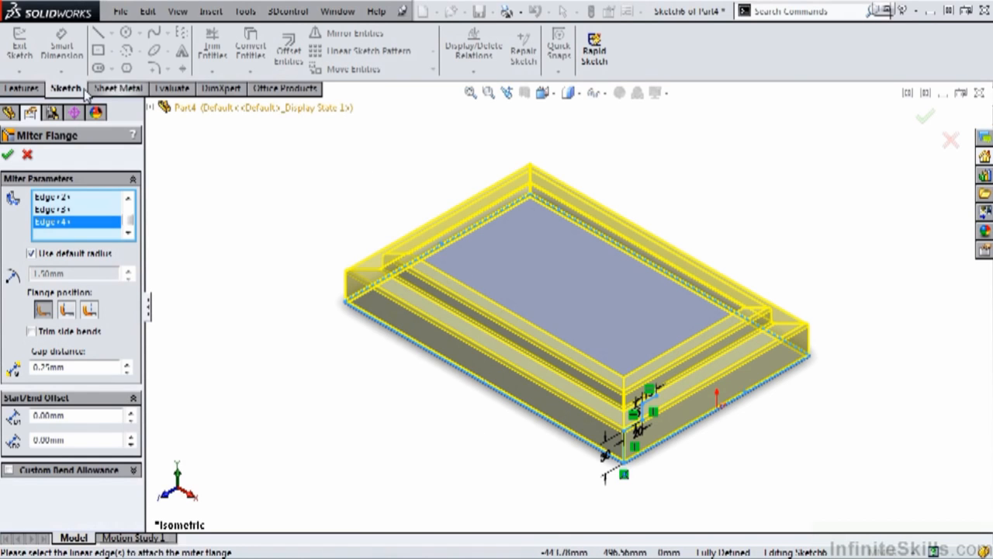
left_click(7, 156)
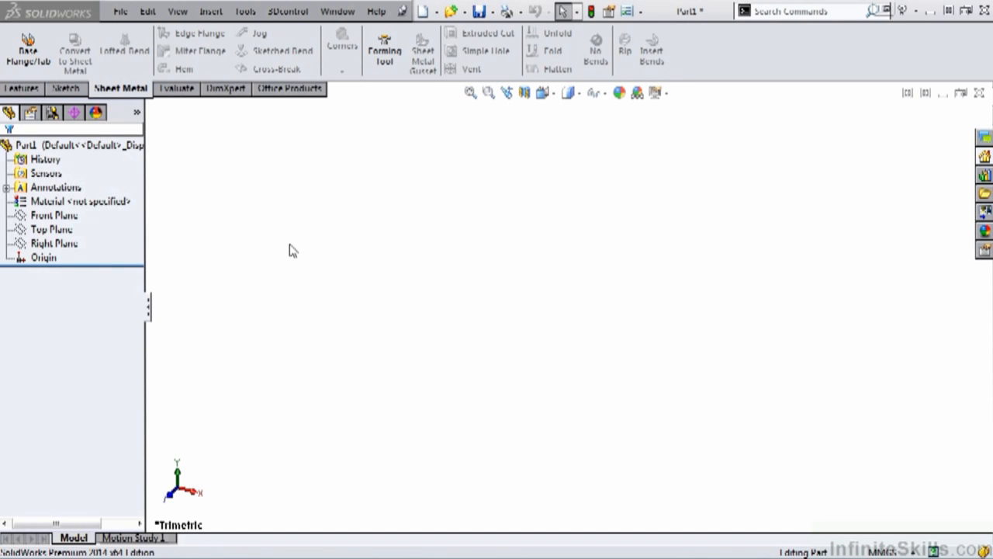
left_click(211, 12)
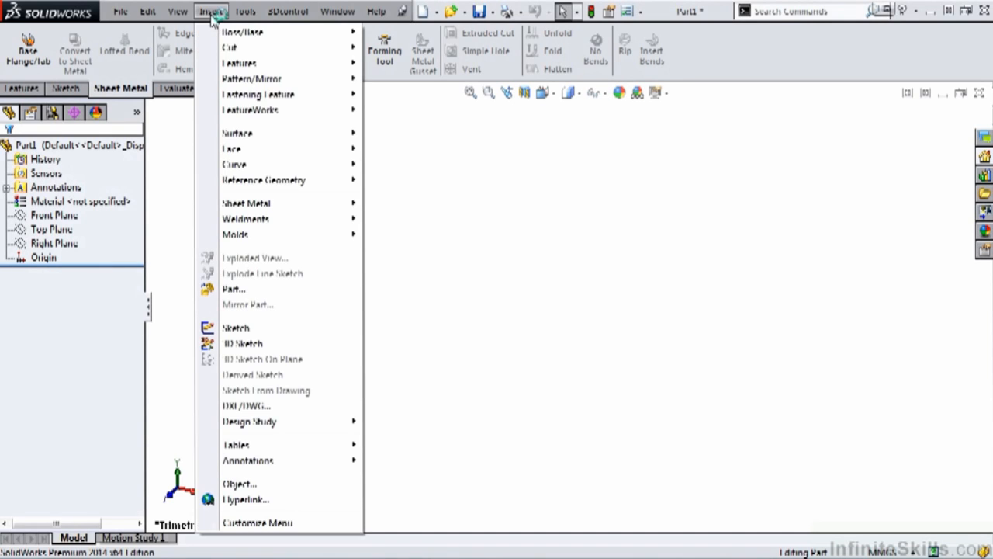
mouse_move(268, 203)
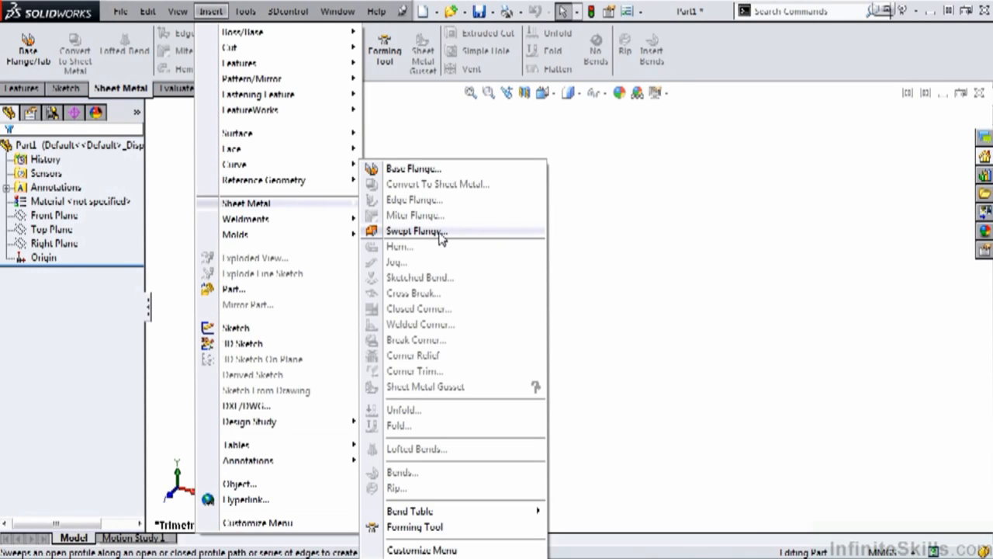
left_click(663, 242)
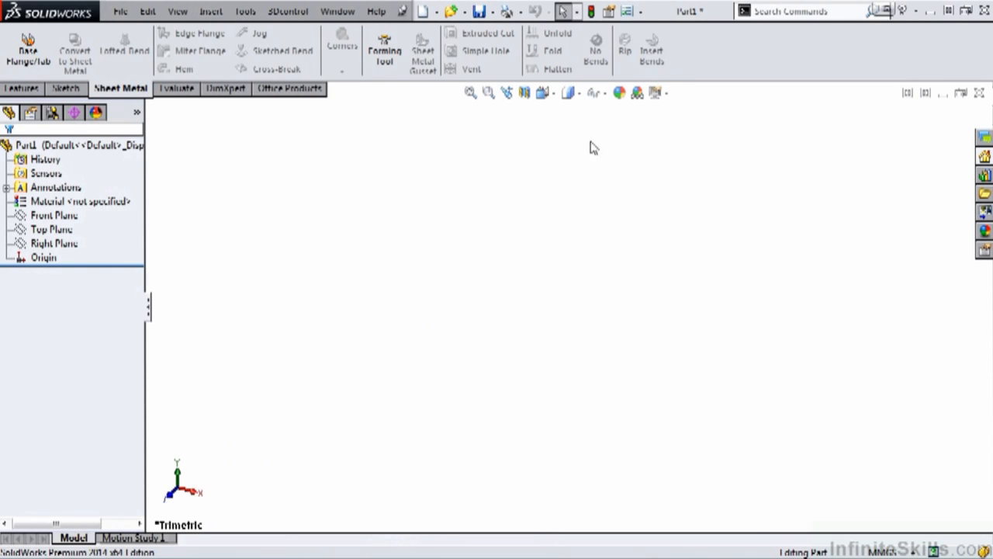
Customize the Sheet Metal commands by adding Swept Flange after Insert Bends, and finish customizing
left_click(641, 14)
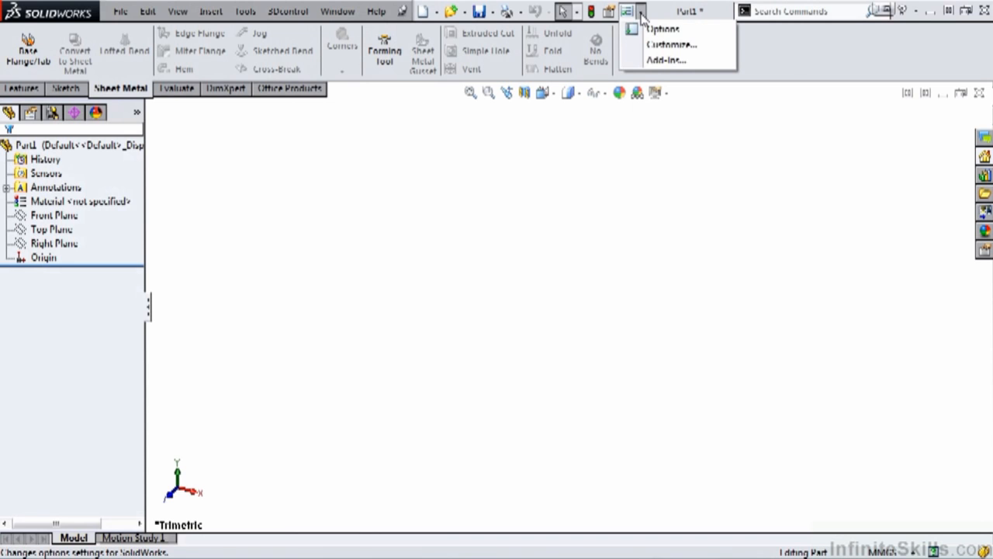
left_click(661, 45)
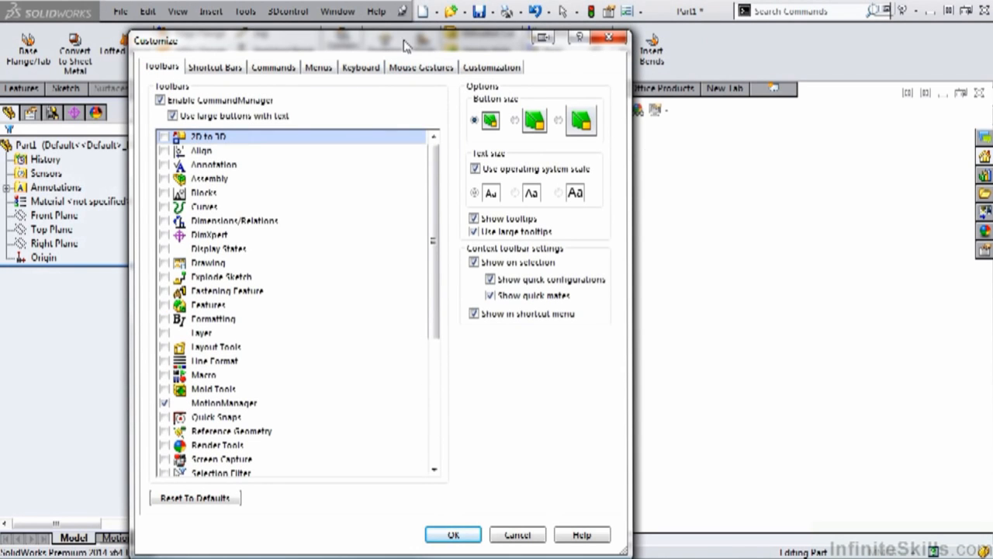
left_click(275, 68)
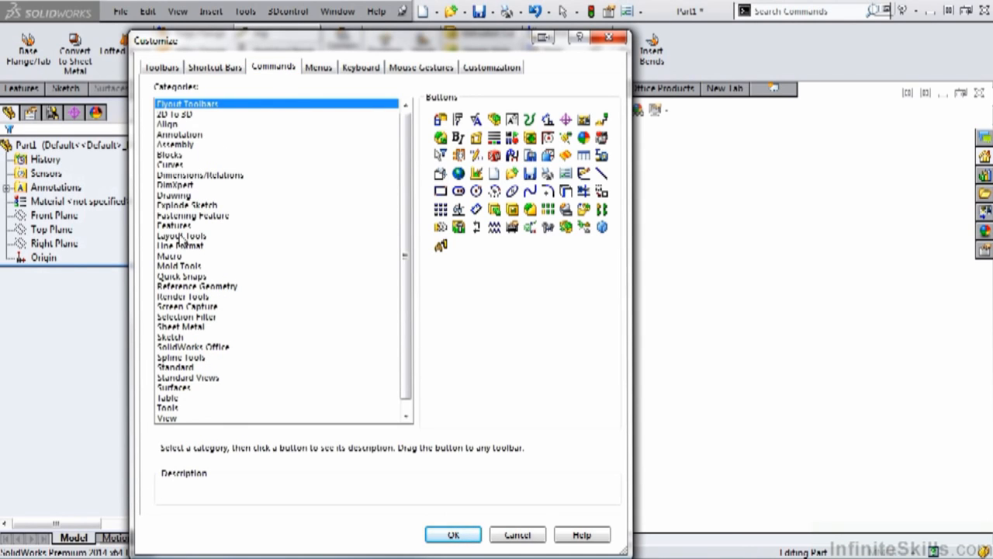
left_click(184, 328)
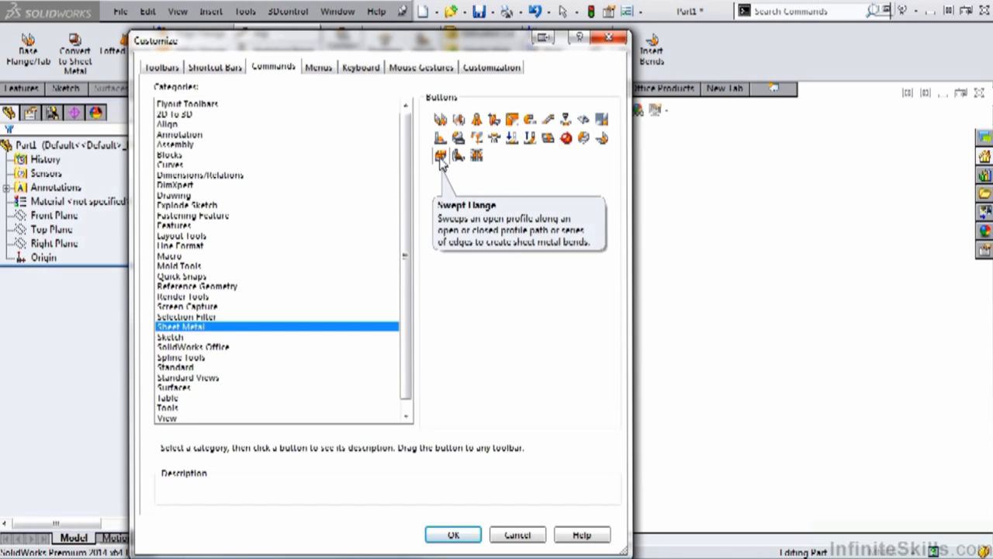
left_click_drag(440, 159, 687, 62)
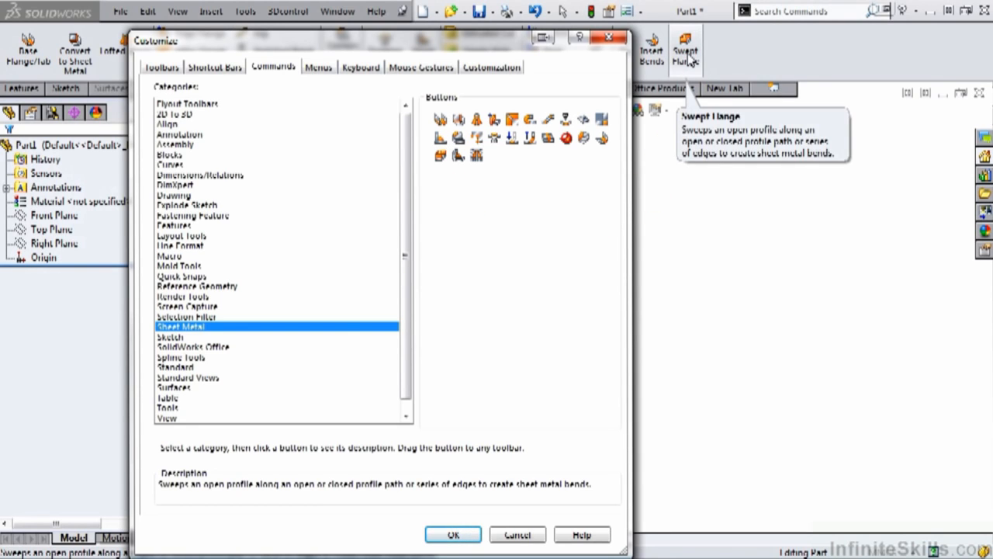
left_click(608, 37)
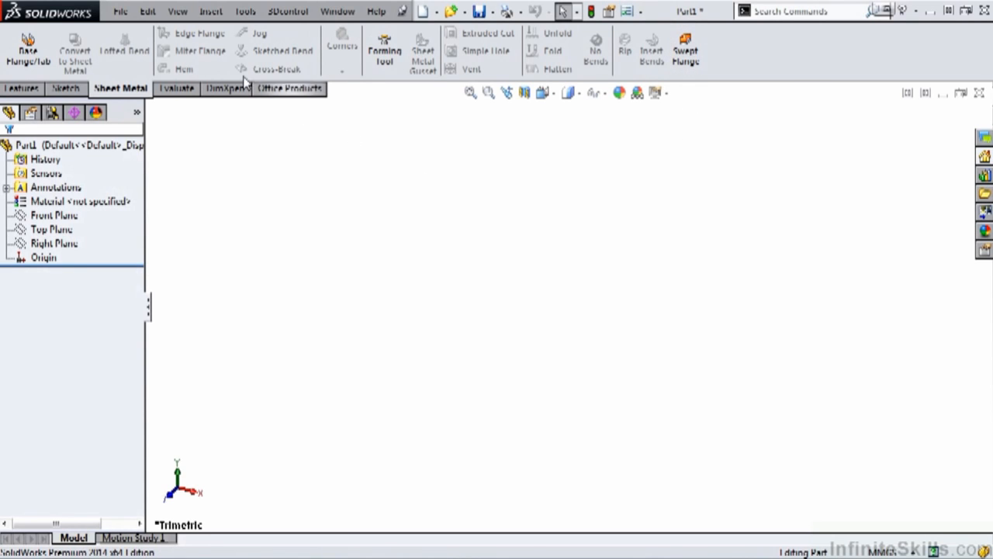
left_click(23, 89)
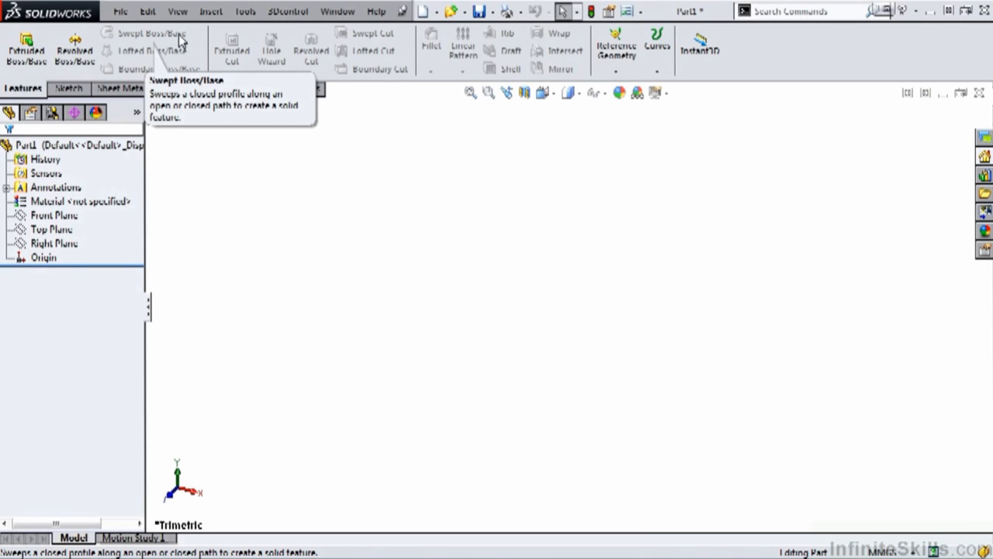
left_click(131, 90)
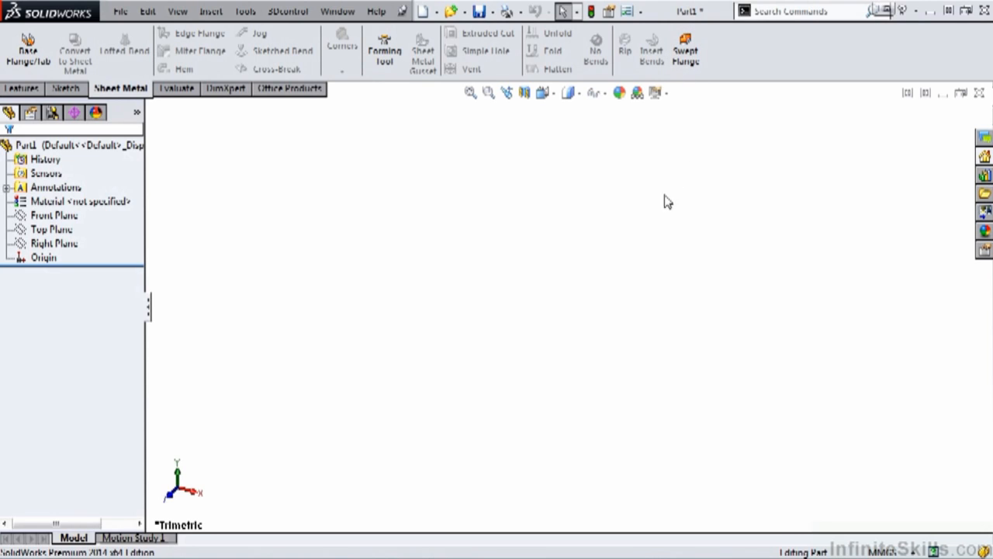
Sketch an open profile on the Front Plane from the origin: about 27 mm up, 22 mm across, up, back across, ending in a tangent arc
left_click(66, 89)
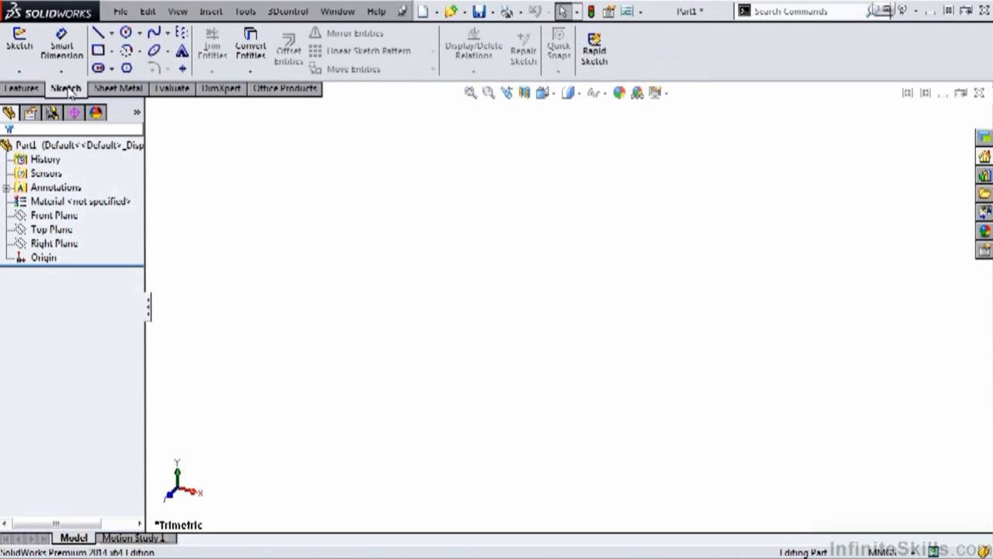
left_click(18, 40)
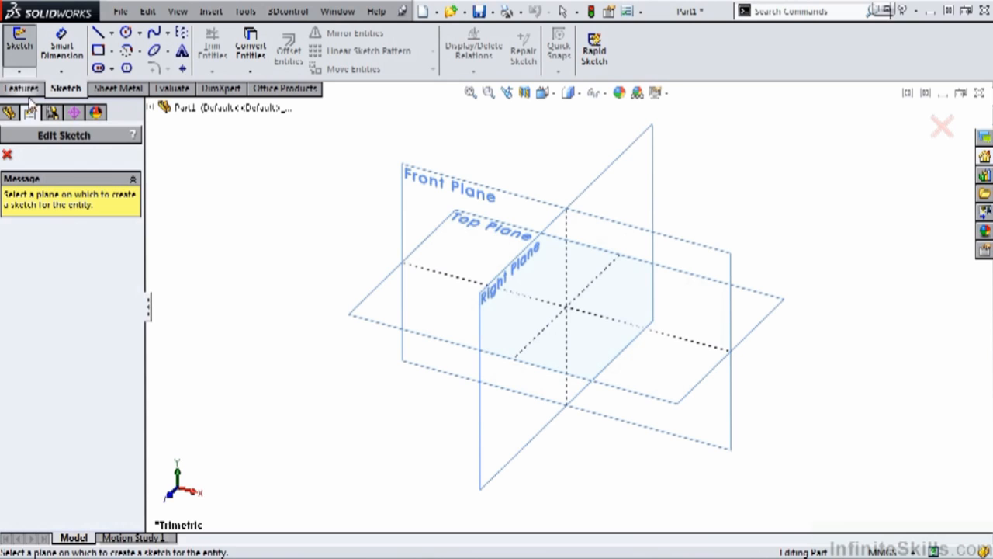
left_click(412, 199)
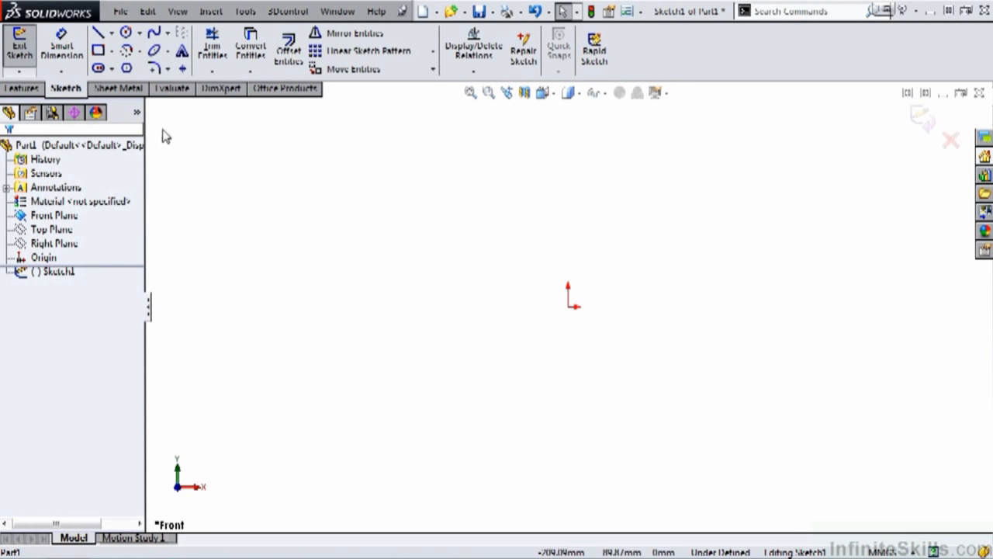
left_click(98, 32)
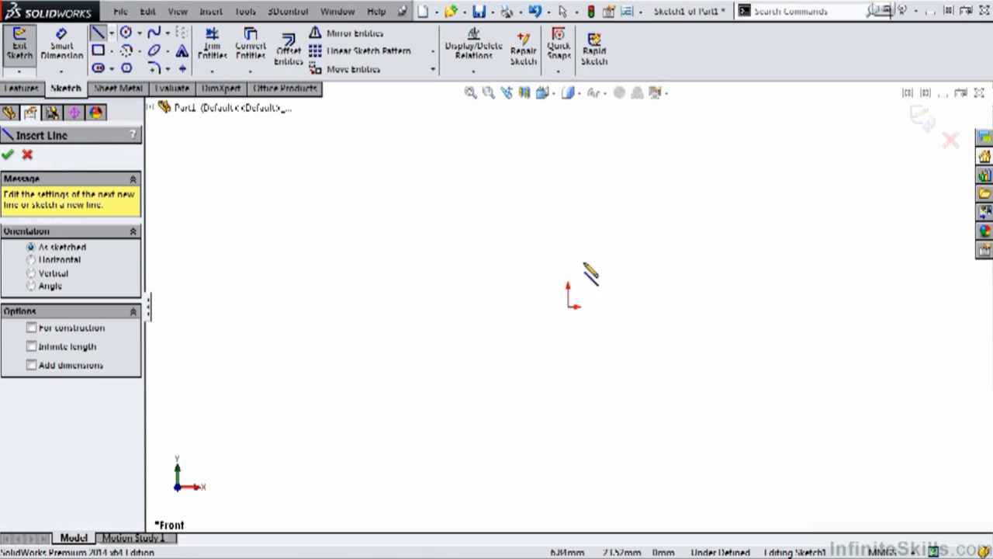
left_click(569, 308)
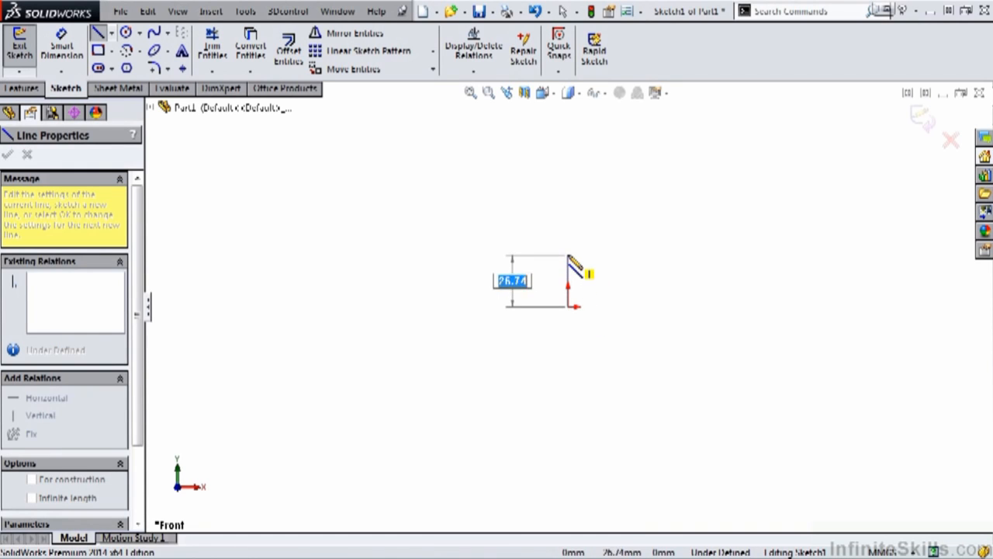
left_click(610, 254)
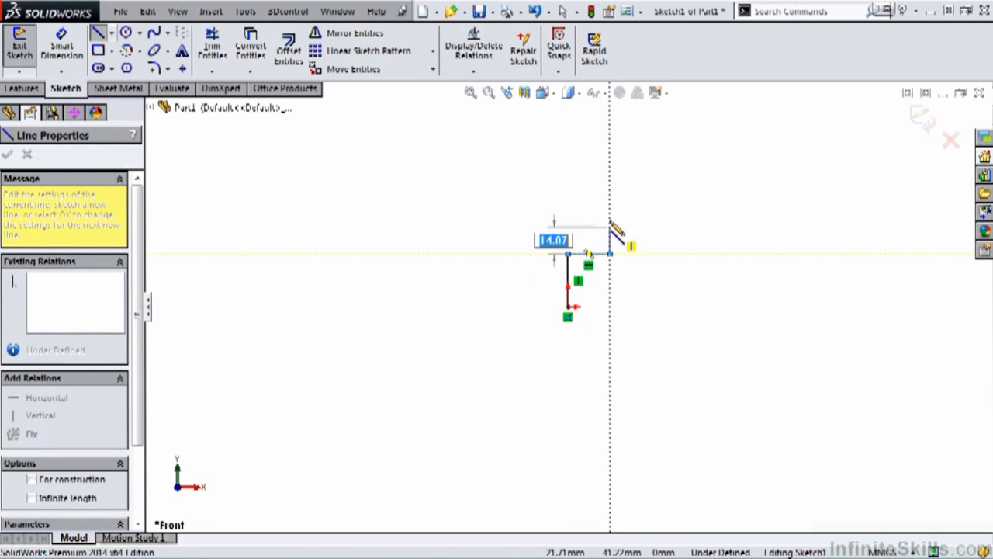
left_click(610, 203)
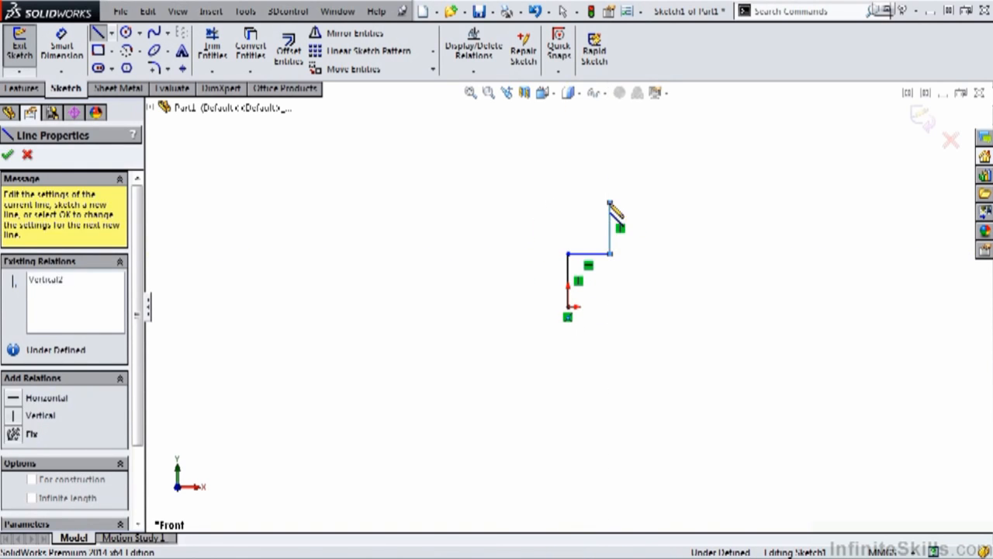
left_click(568, 203)
left_click(570, 145)
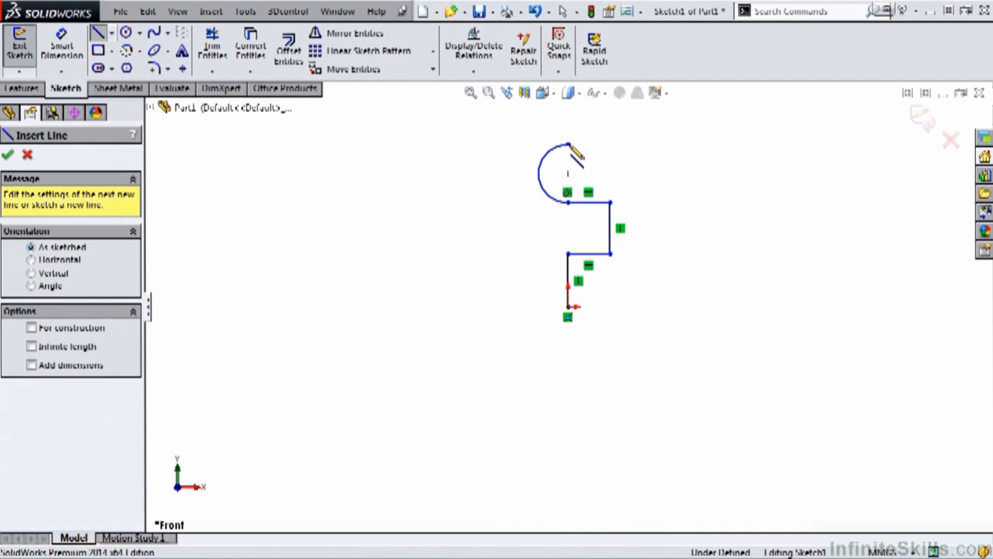
Dimension the profile's lower vertical line and the adjoining lower horizontal line at 30 mm each
key("Escape")
key("s")
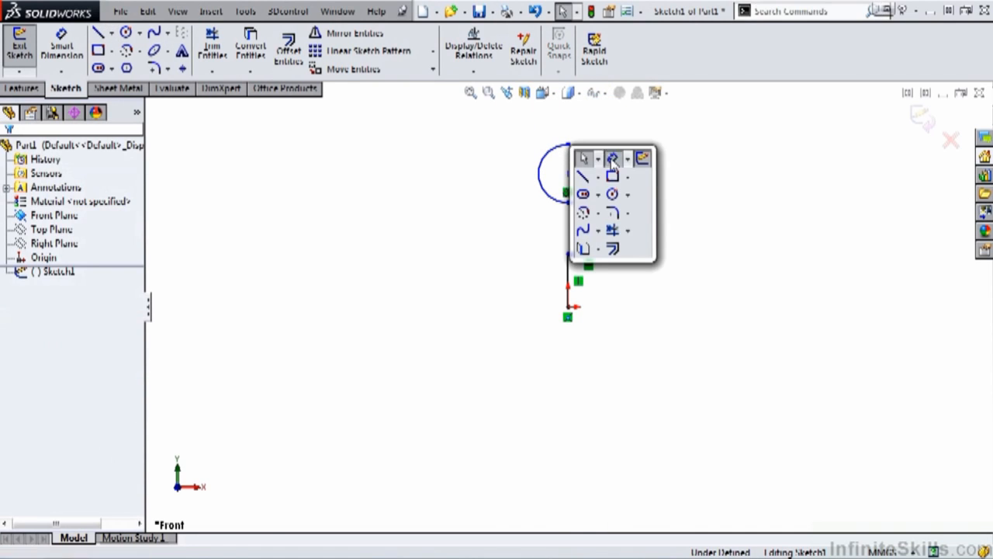
left_click(582, 159)
left_click(572, 276)
left_click(523, 287)
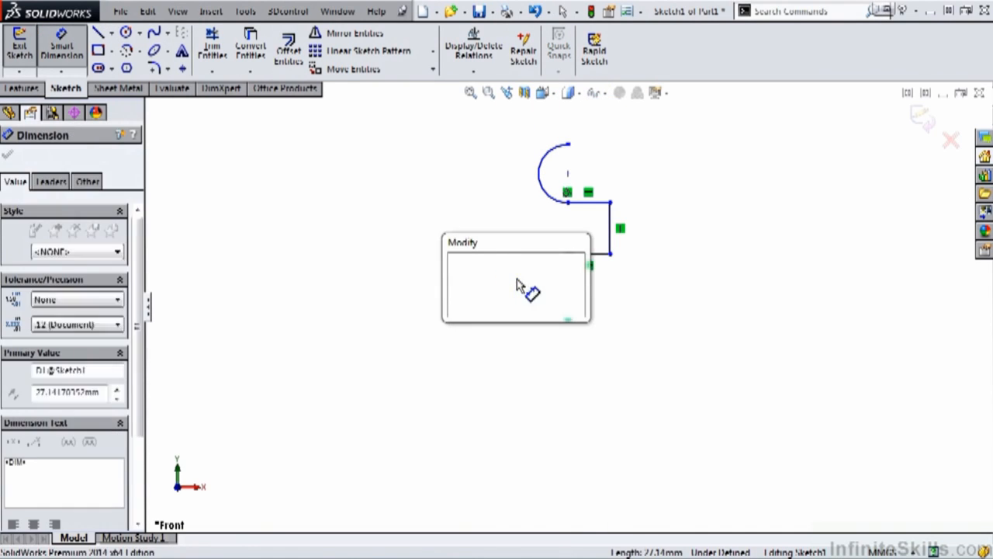
type("30")
left_click(456, 262)
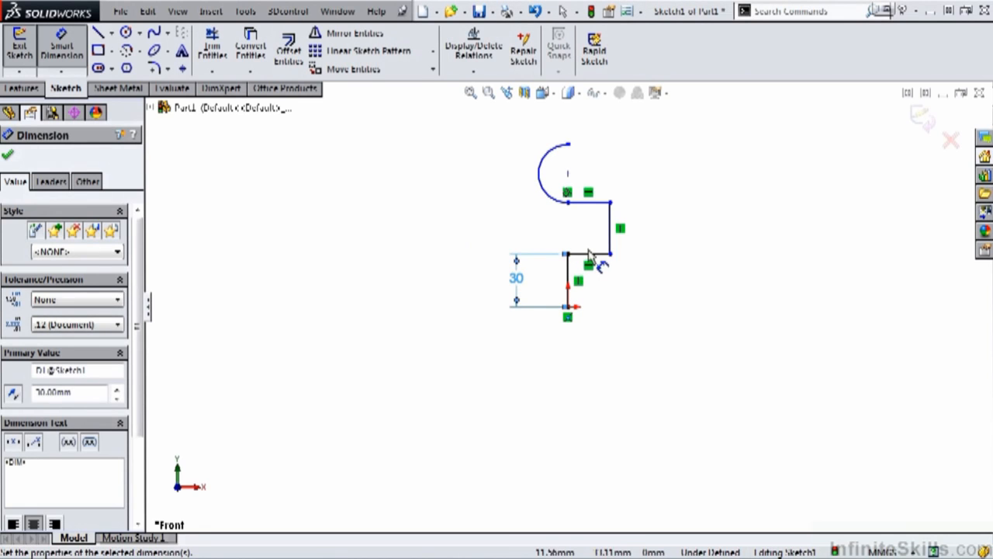
left_click(592, 260)
left_click(590, 371)
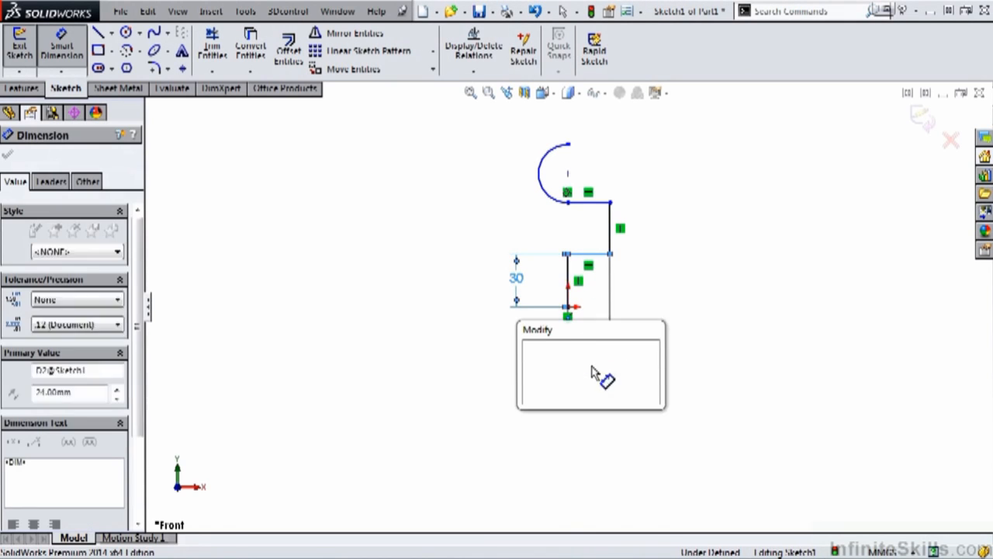
type("30")
left_click(532, 350)
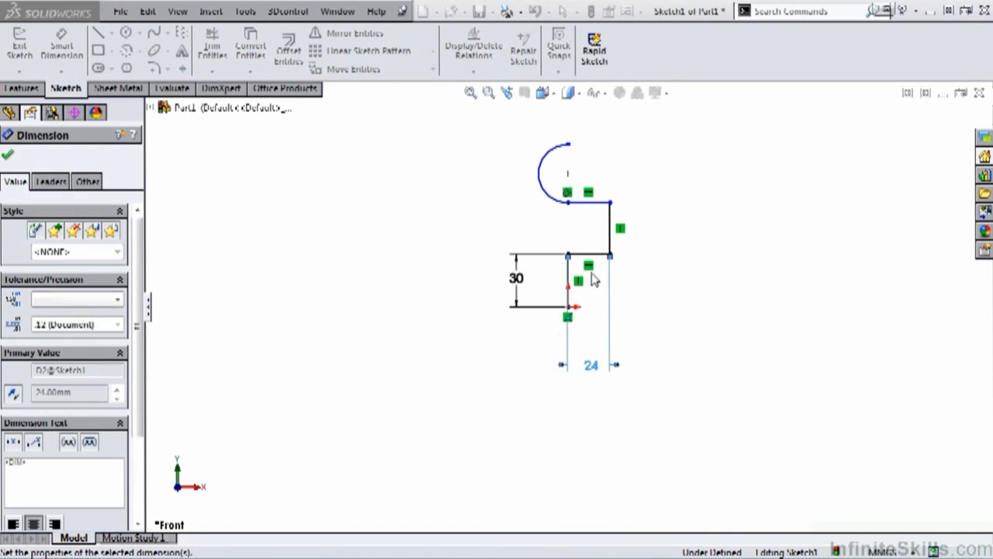
Dimension the profile's upper vertical line at 30 mm and its upper horizontal line at 25 mm
left_click(622, 227)
left_click(669, 241)
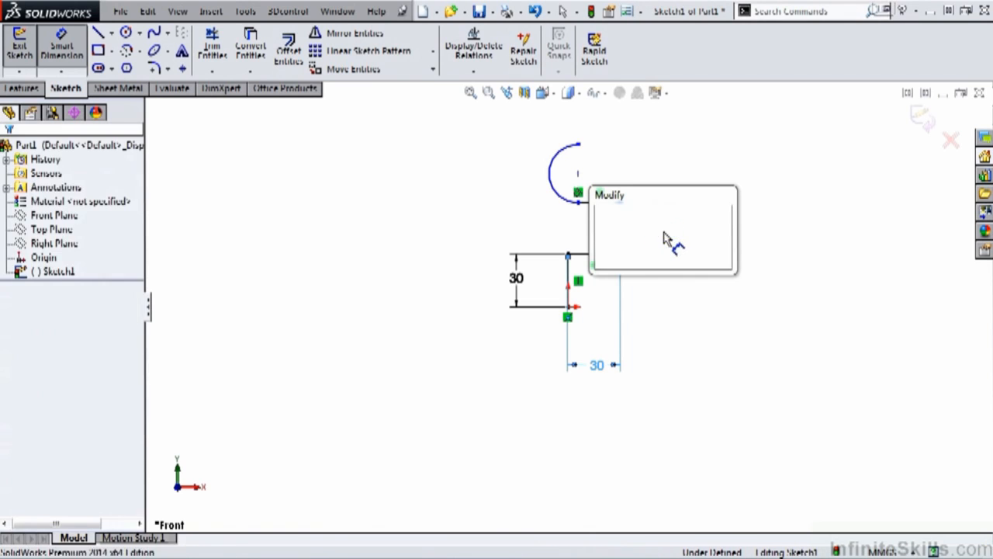
type("30")
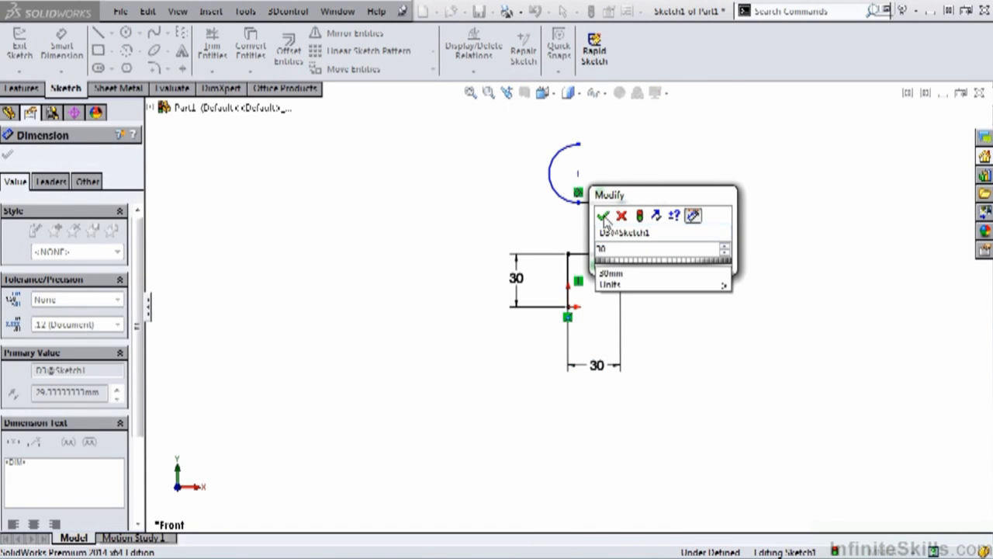
left_click(604, 215)
left_click(609, 202)
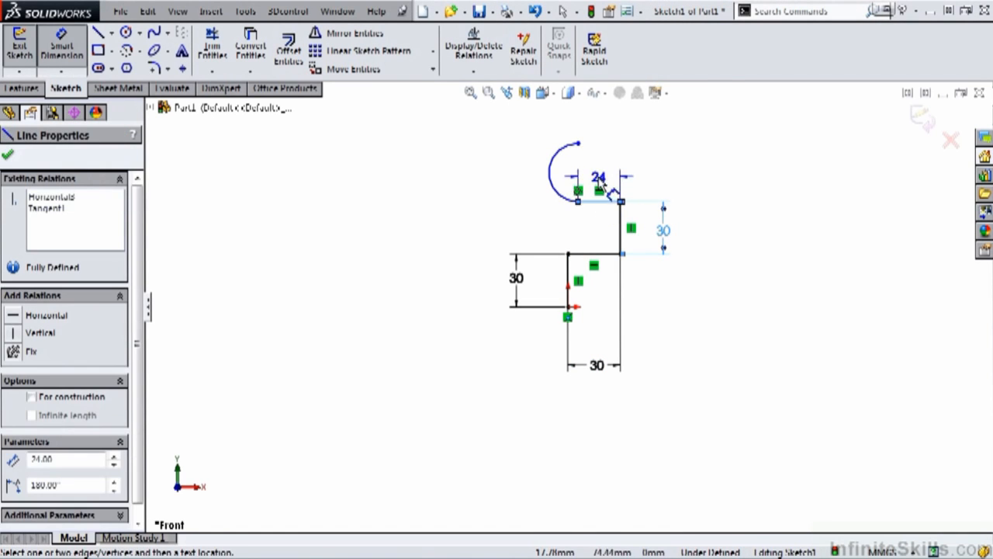
left_click(541, 66)
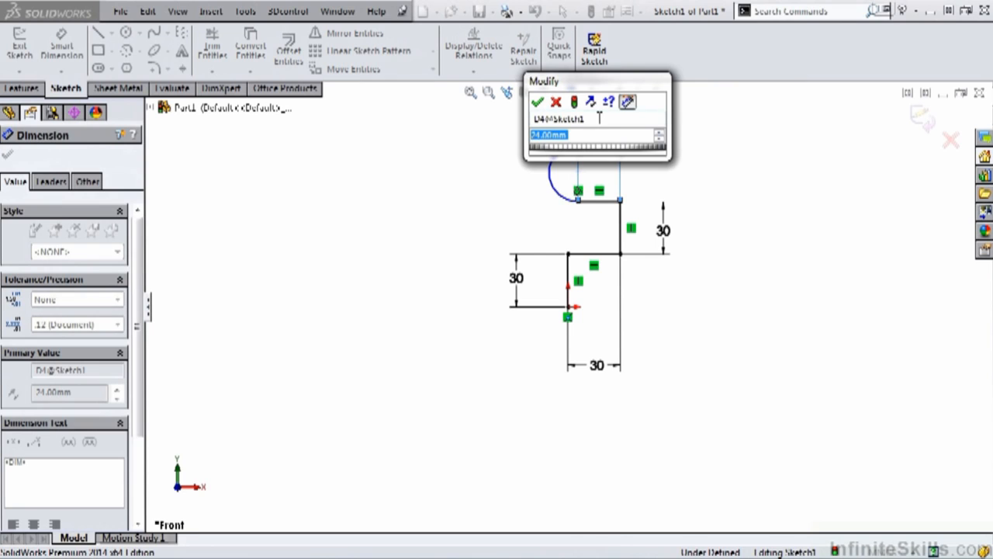
type("25")
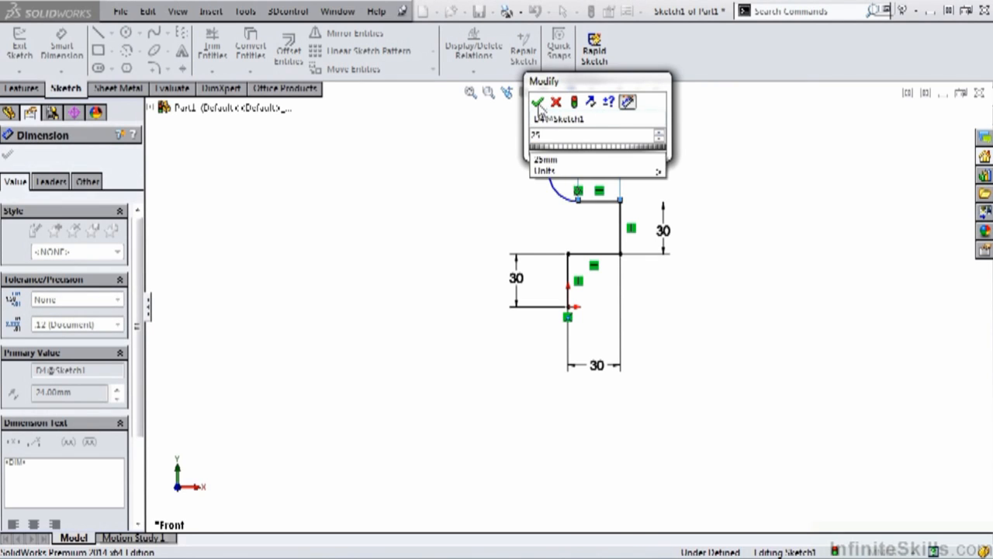
left_click(537, 102)
Set the profile arc's radius to 20 mm and exit the sketch
left_click(562, 149)
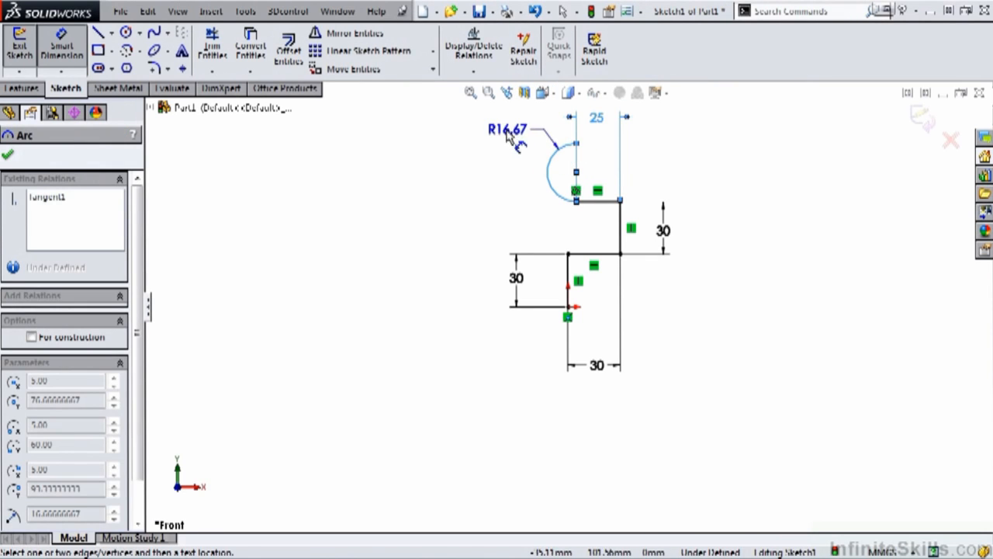
left_click(500, 136)
type("20")
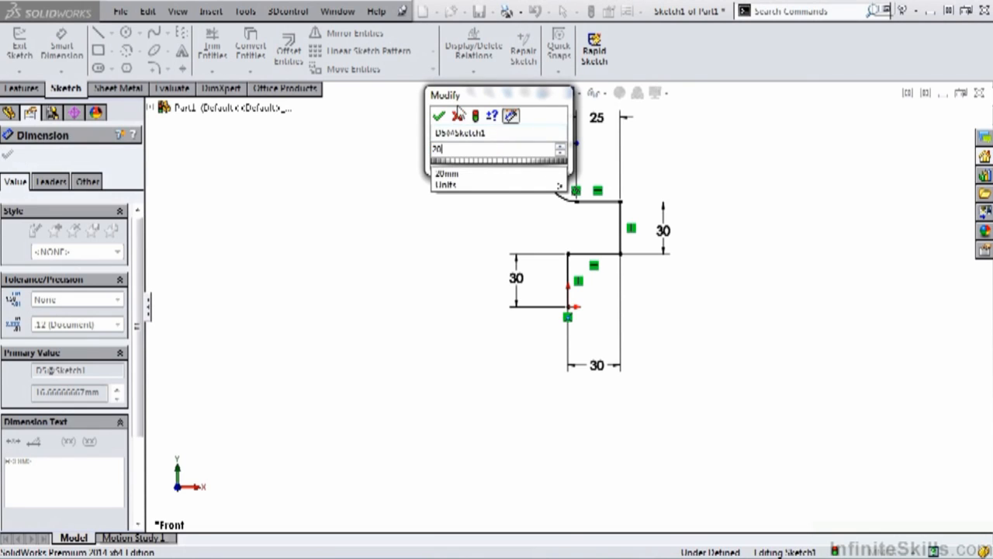
key("Return")
key("Escape")
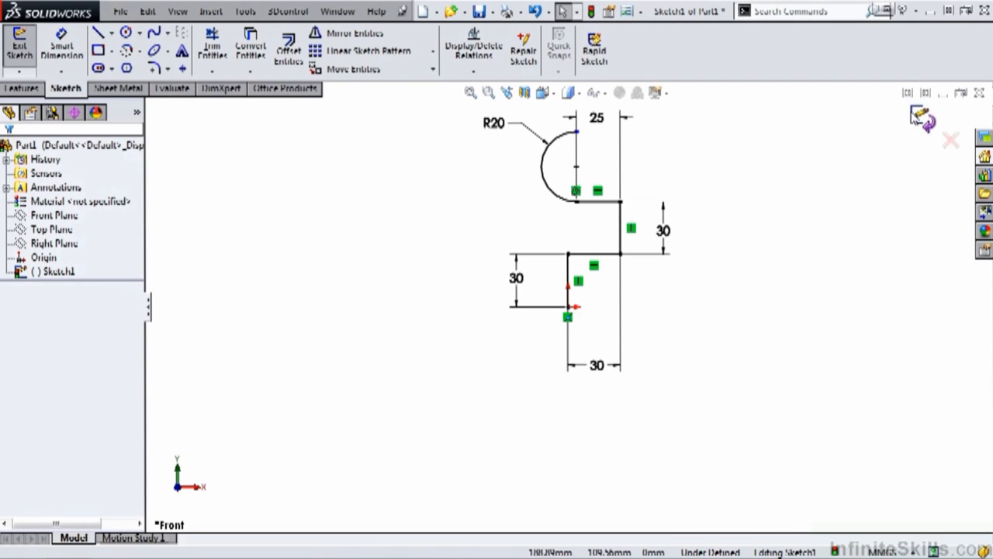
left_click(917, 115)
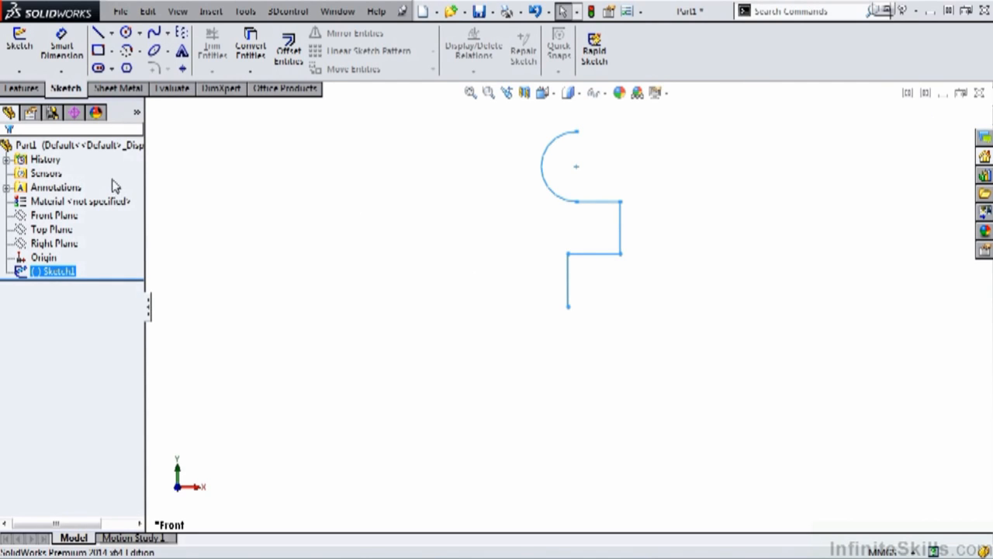
Sketch an open path on the Top Plane from the origin: about 199 mm straight up, a tangent arc of about 110 mm radius, and a slanted tangent line
left_click(51, 230)
right_click(51, 231)
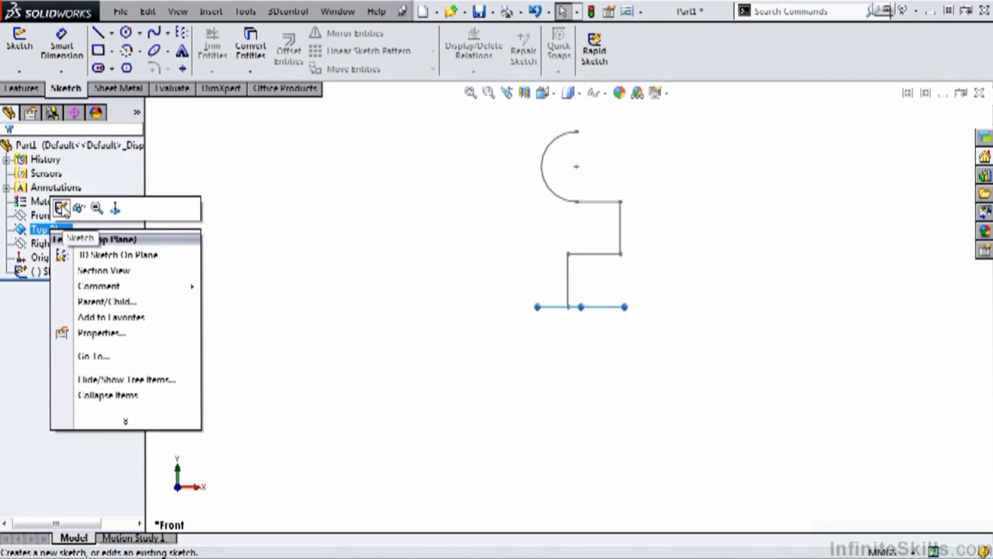
left_click(62, 208)
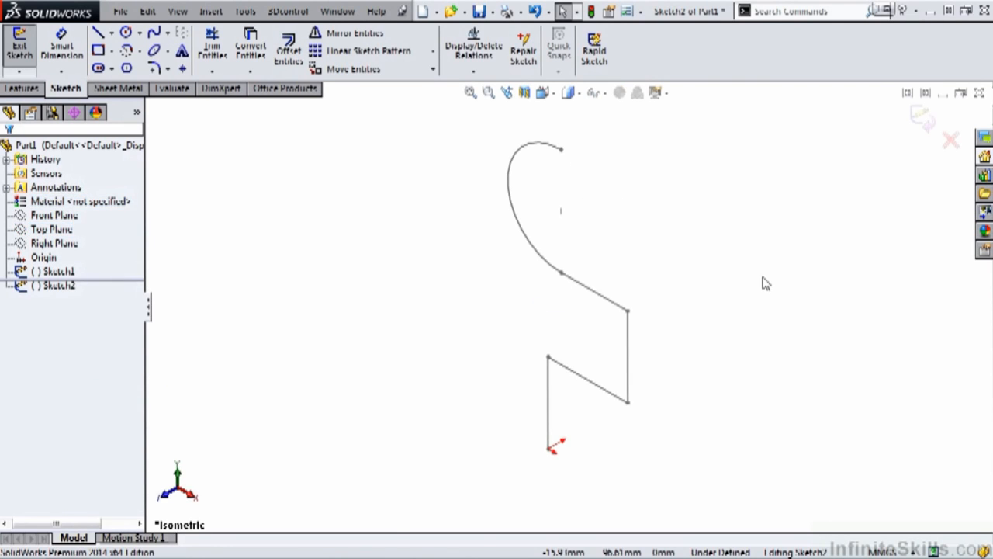
key("space")
left_click(600, 188)
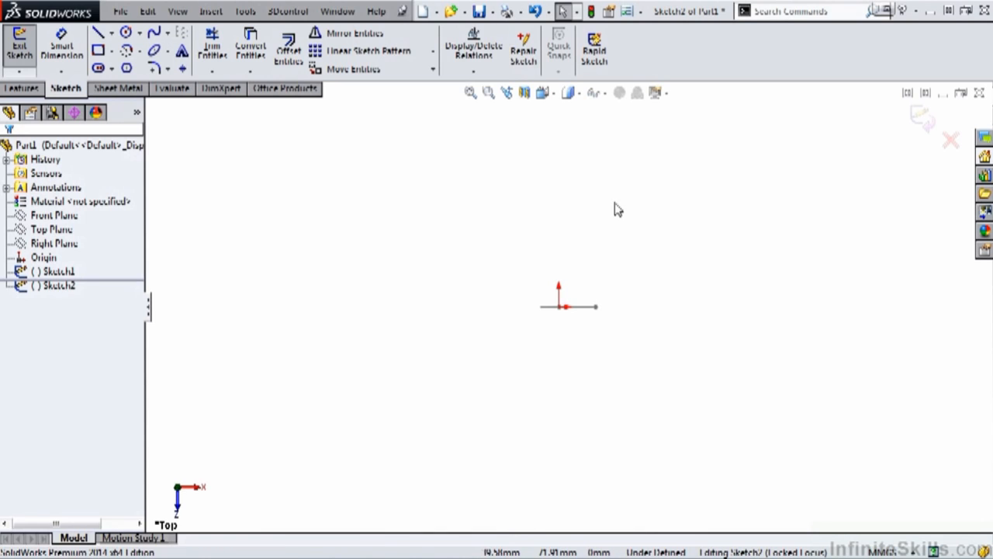
left_click(97, 32)
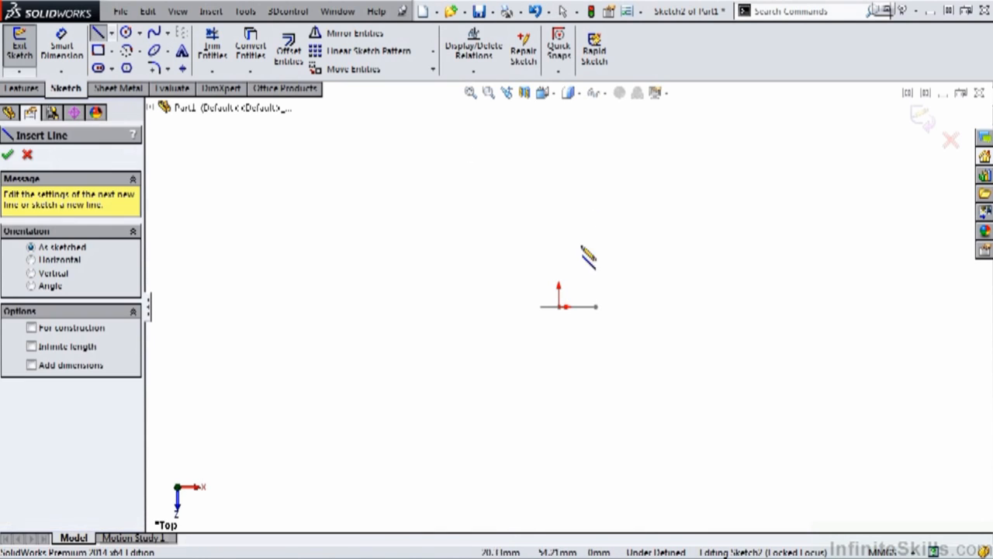
left_click(559, 306)
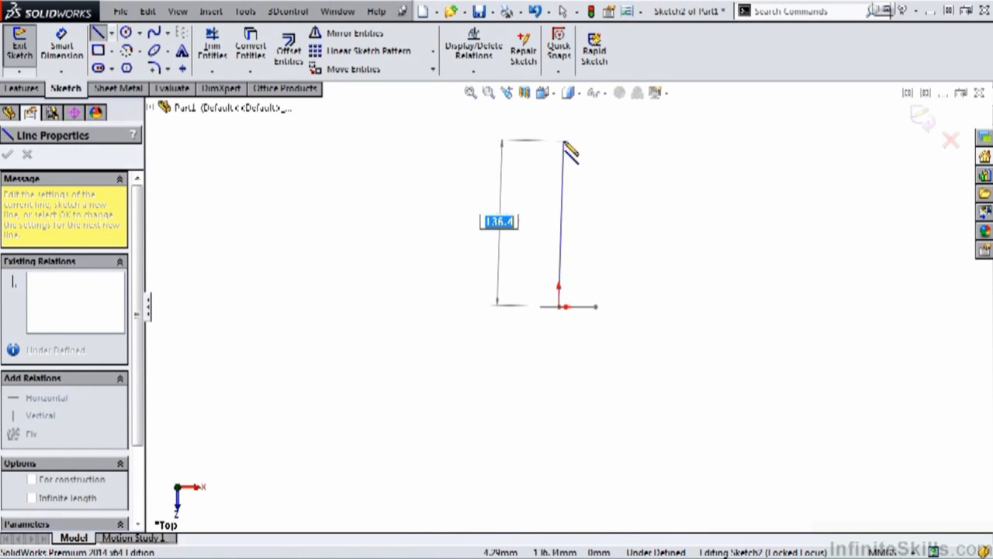
left_click(562, 166)
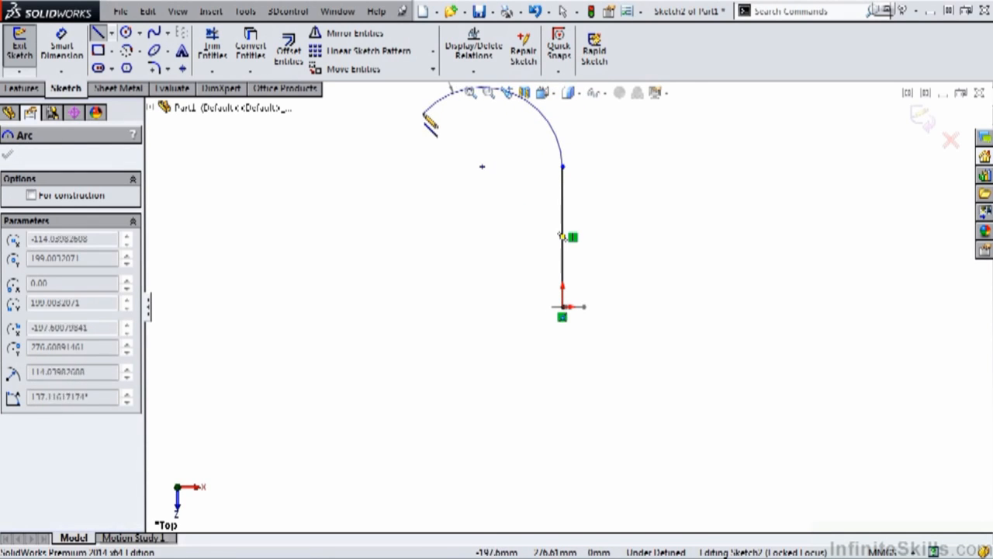
left_click(419, 126)
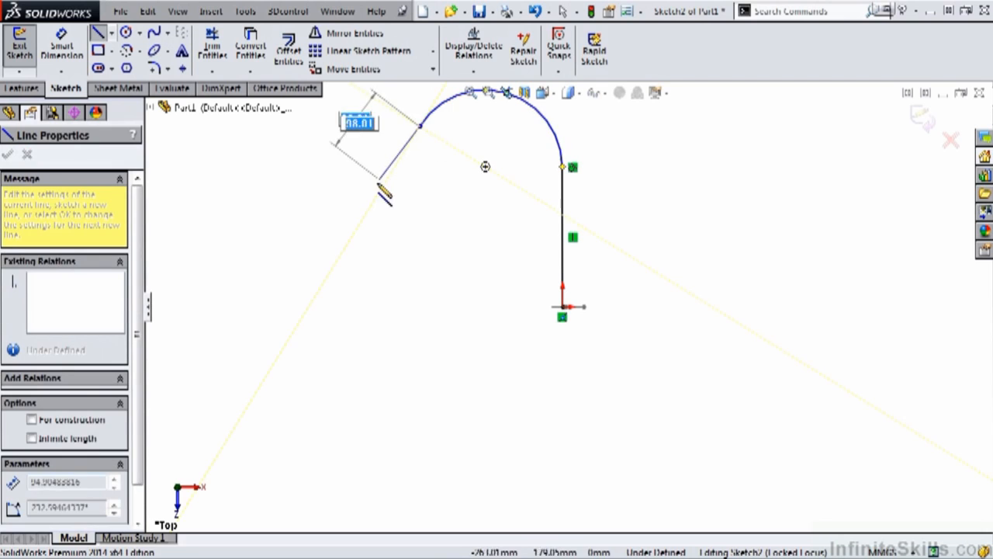
left_click(376, 199)
key("Escape")
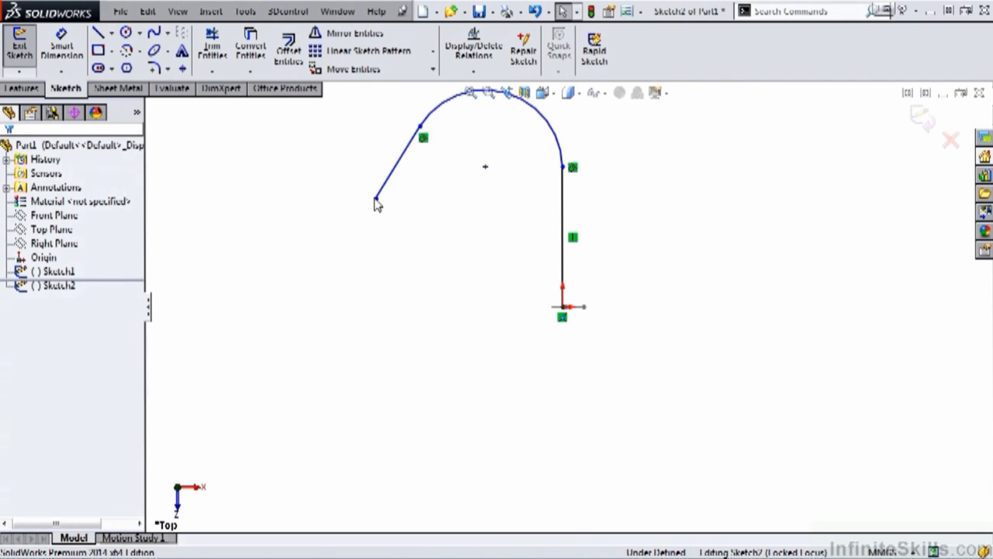
Dimension the path's vertical line at 200 mm and its arc radius at 100 mm
key("s")
left_click(419, 213)
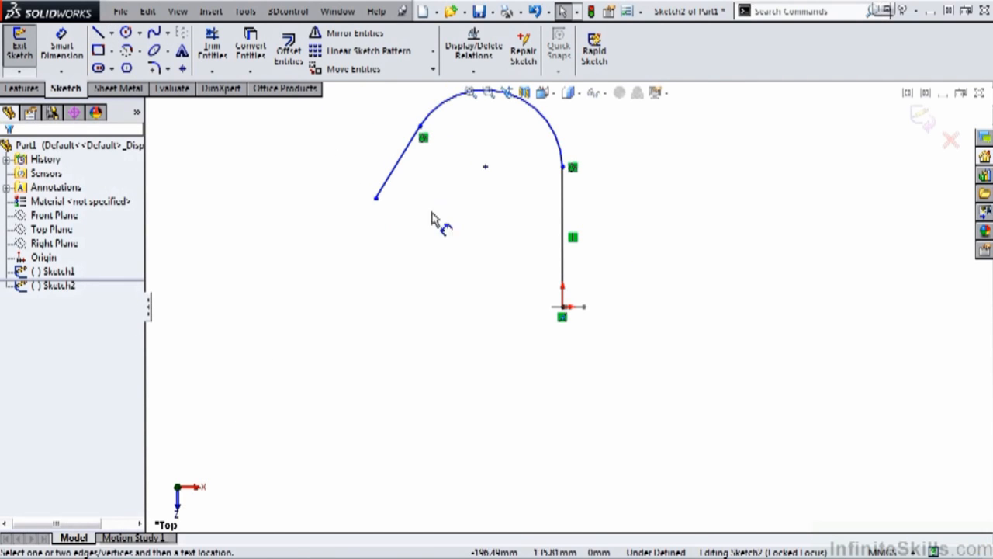
left_click(570, 239)
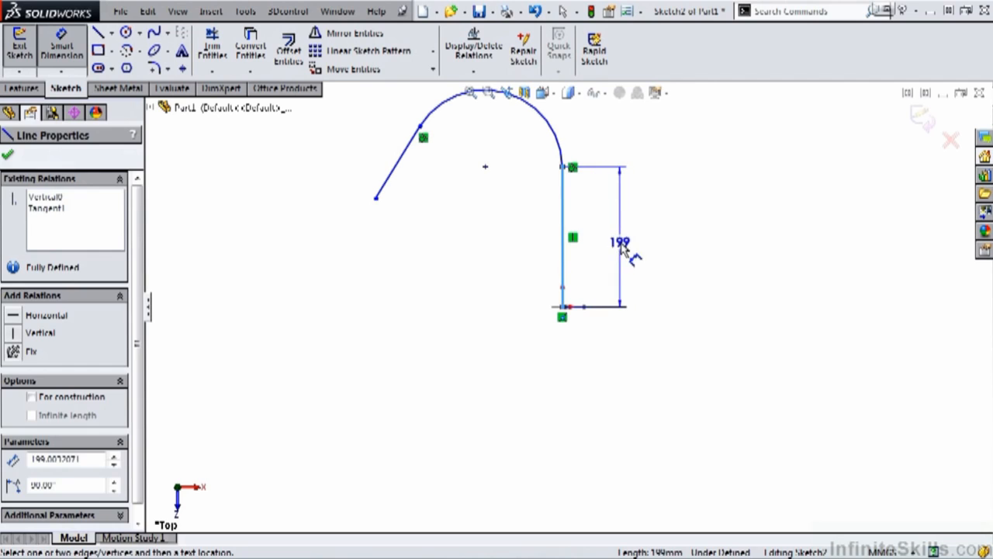
left_click(620, 244)
type("700")
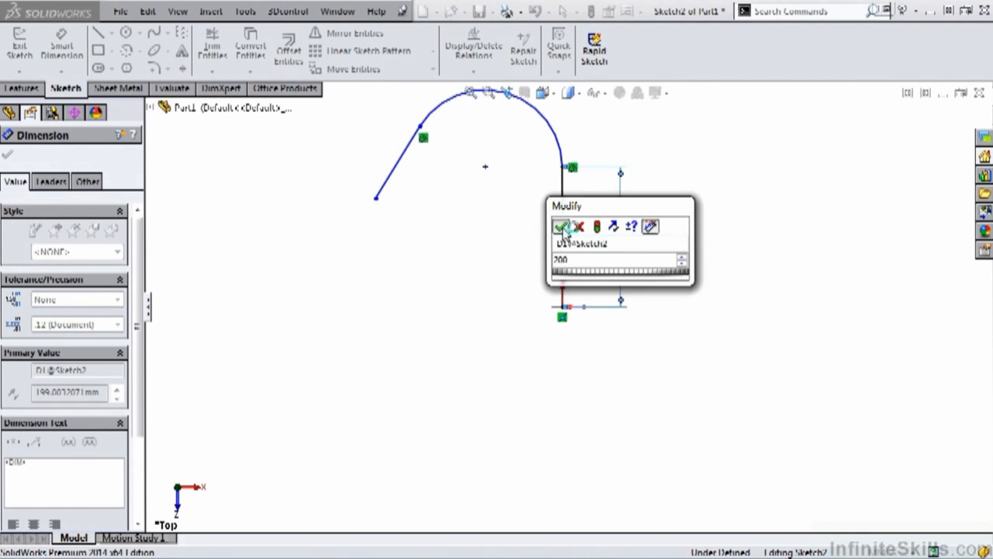
left_click(560, 226)
left_click(543, 116)
left_click(525, 144)
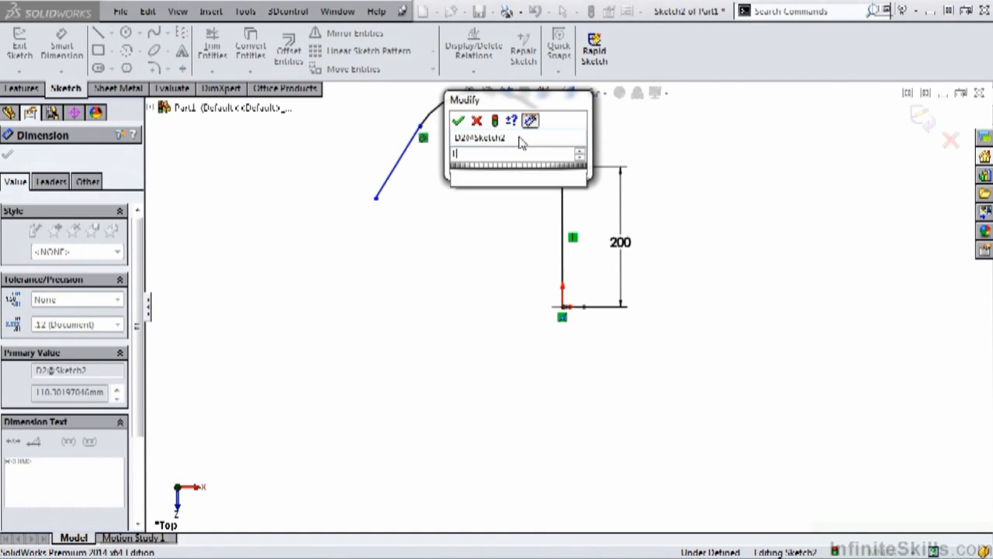
type("100")
left_click(458, 121)
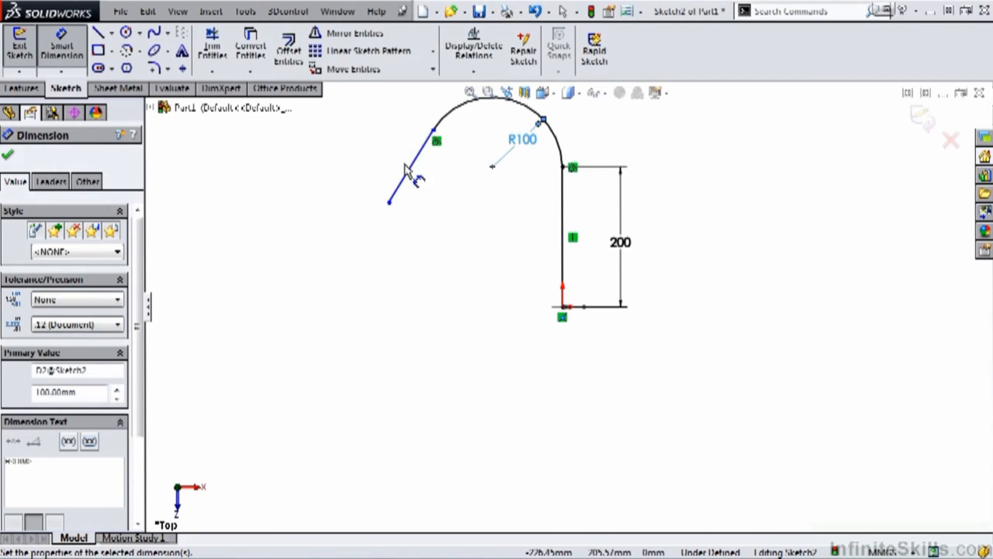
Dimension the vertical extent of the path's slanted end line at 125 mm
left_click(409, 182)
left_click(442, 192)
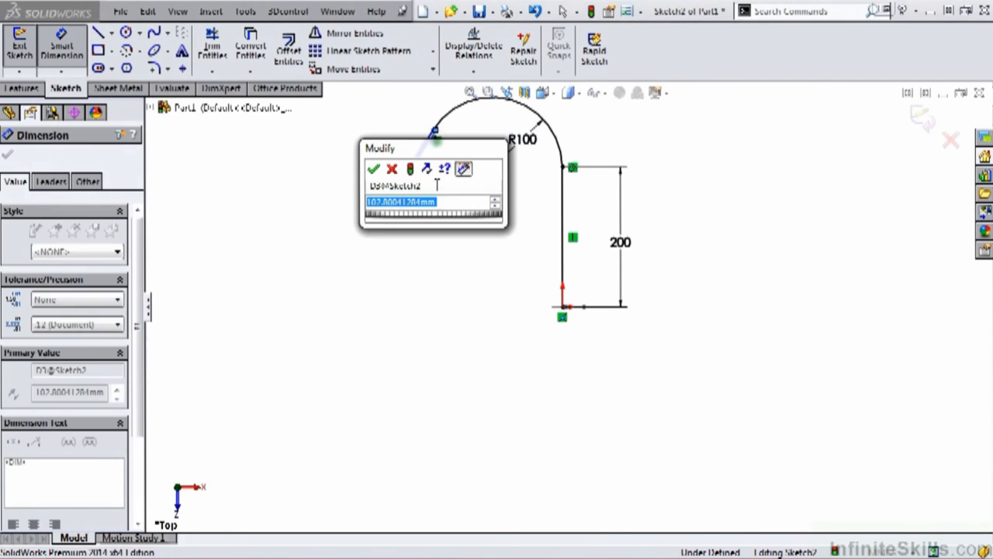
type("125")
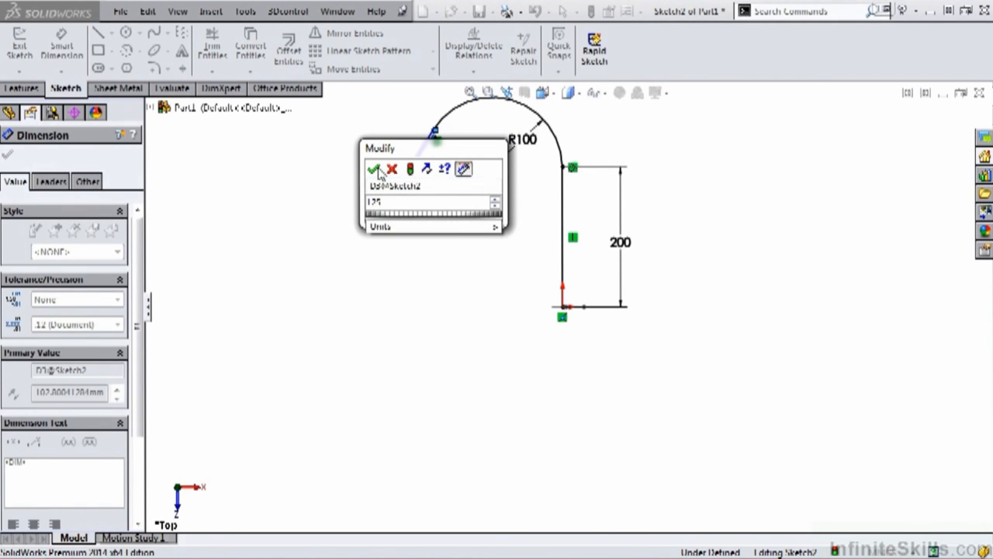
left_click(374, 168)
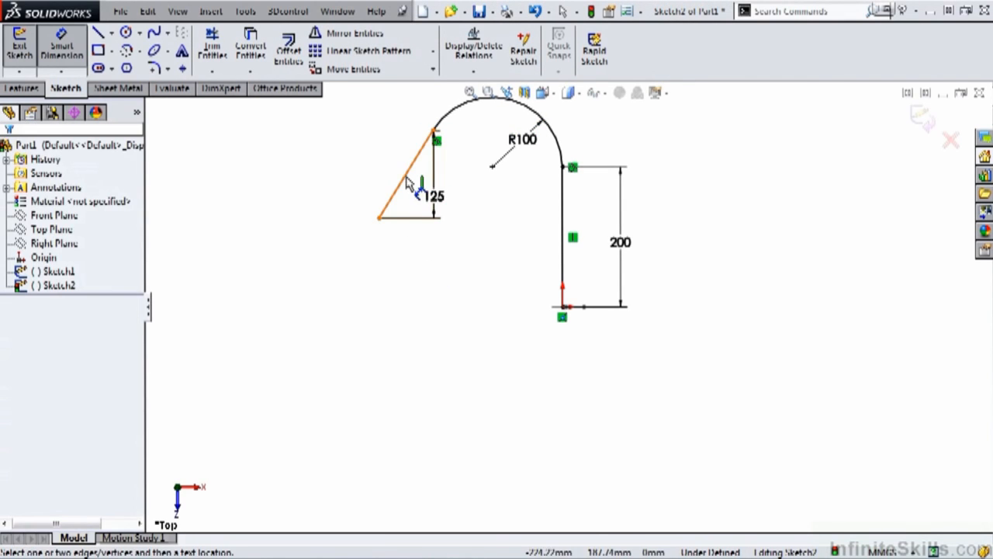
Set the angle between the path's slanted and vertical lines to 30 degrees, and exit the sketch to an isometric view
left_click(407, 188)
left_click(564, 241)
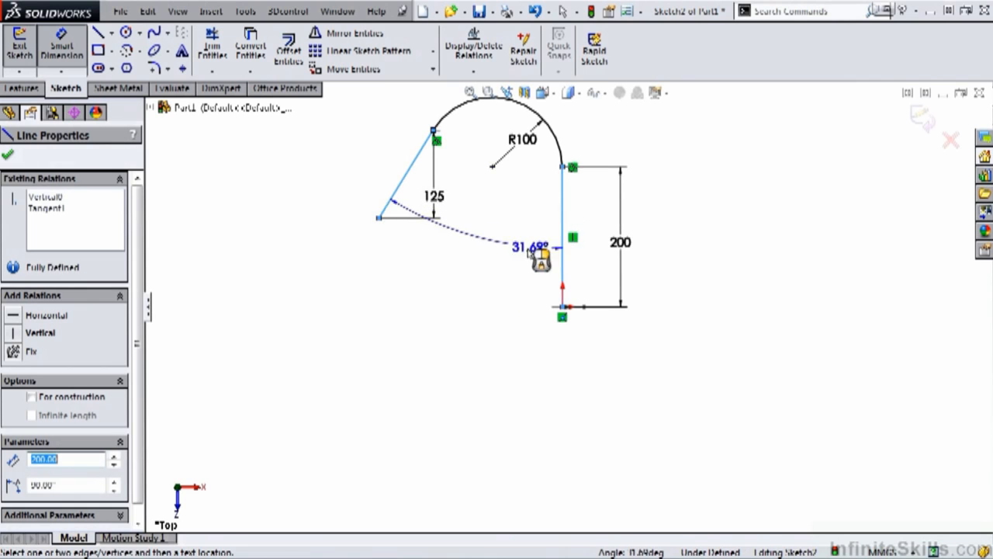
left_click(482, 271)
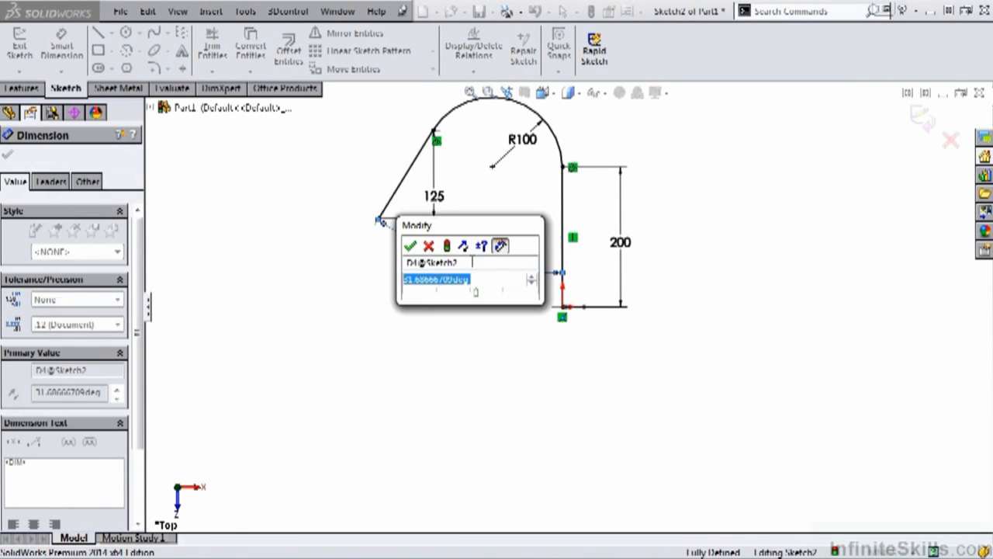
type("30")
key("Return")
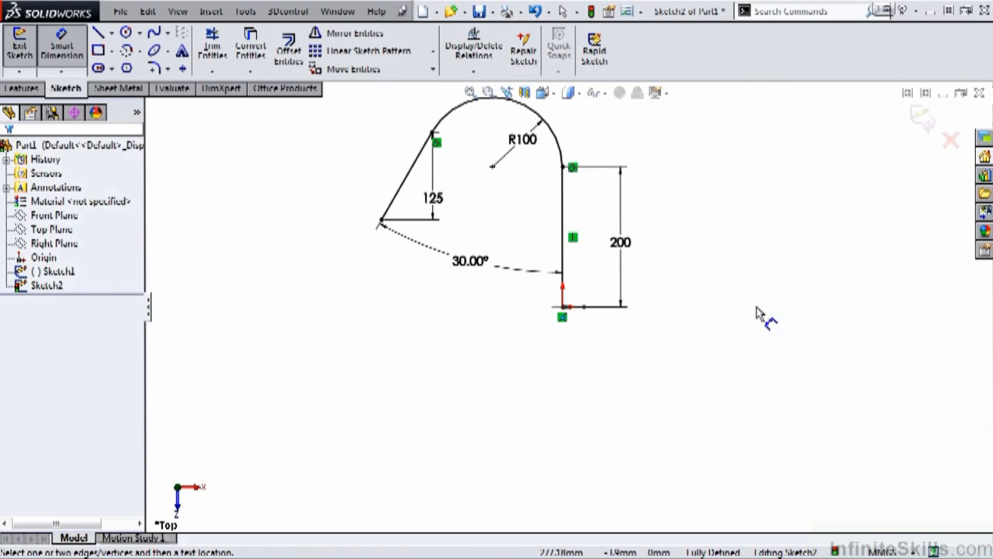
left_click(923, 128)
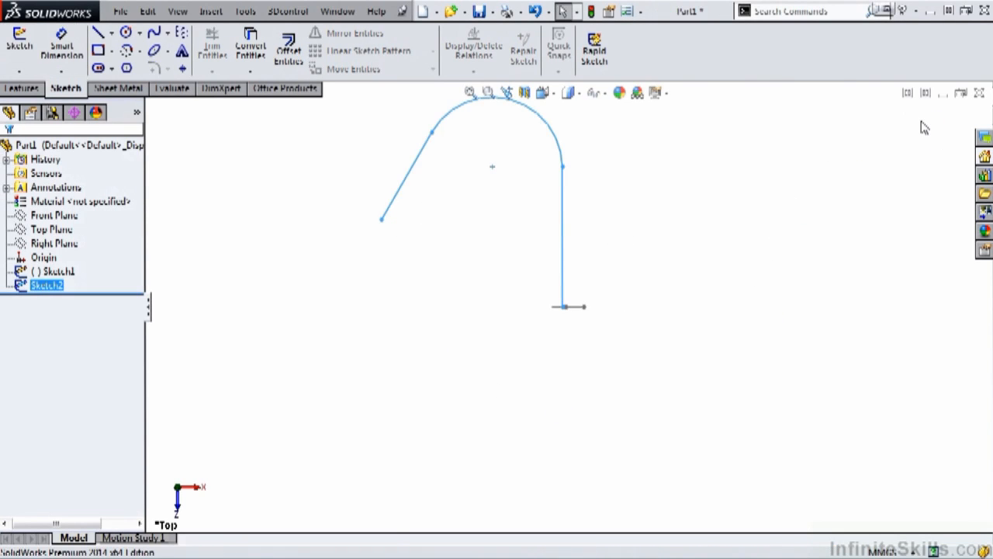
key("space")
left_click(575, 239)
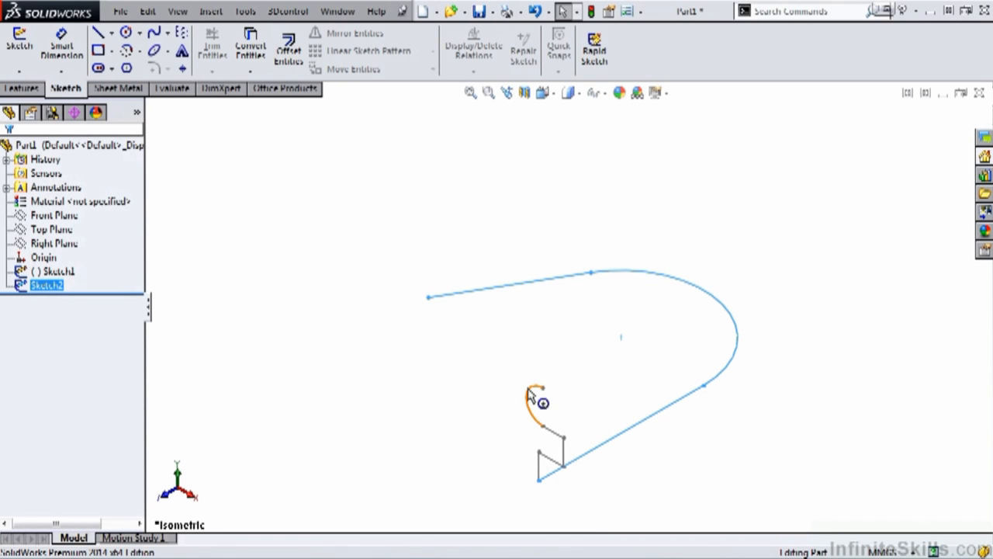
Start a Swept Flange and clear the preselected Sketch2 from its profile selection
left_click(121, 89)
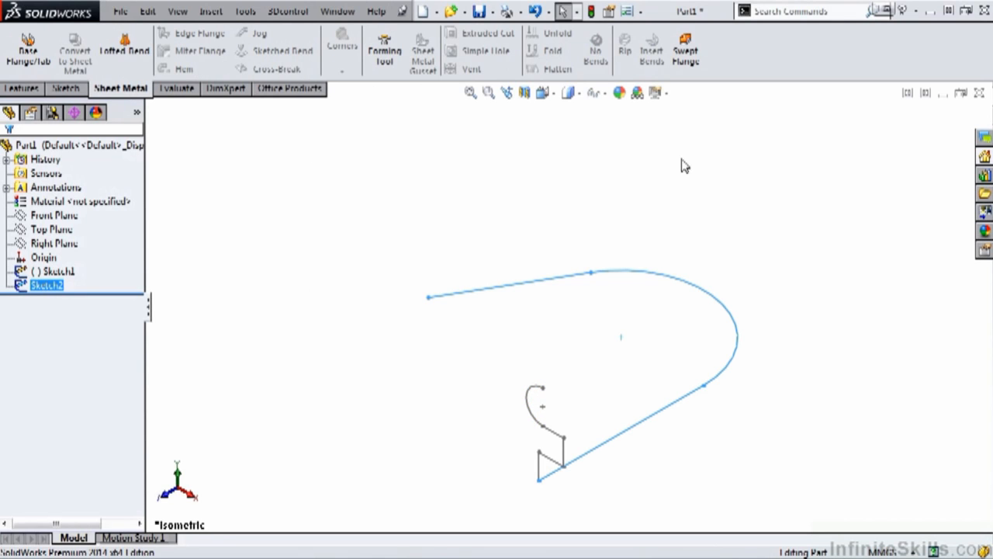
left_click(686, 62)
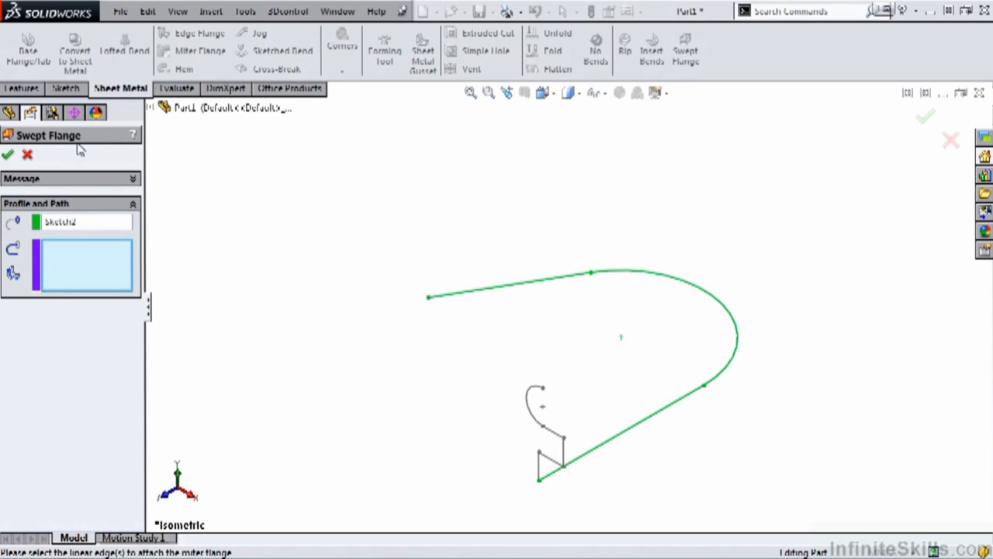
left_click(86, 227)
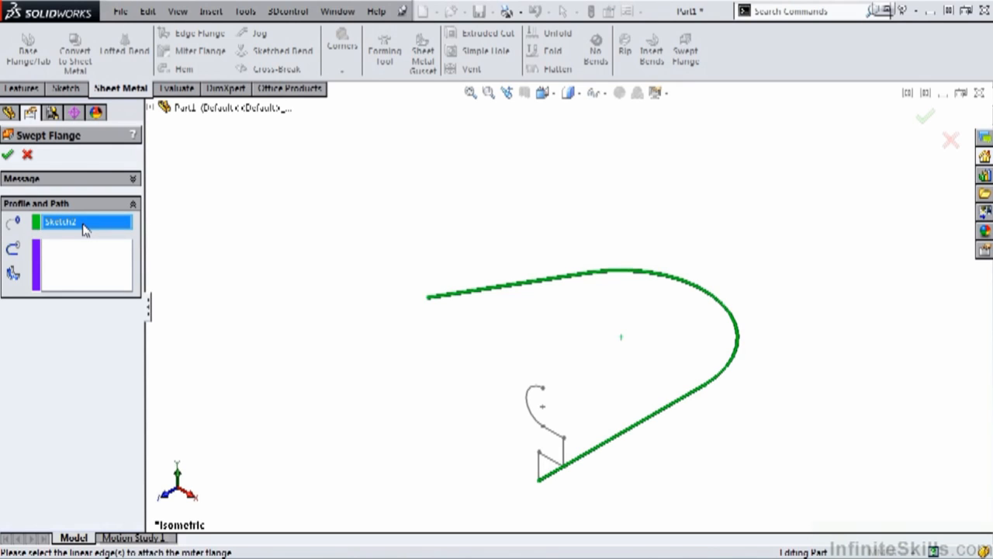
right_click(85, 227)
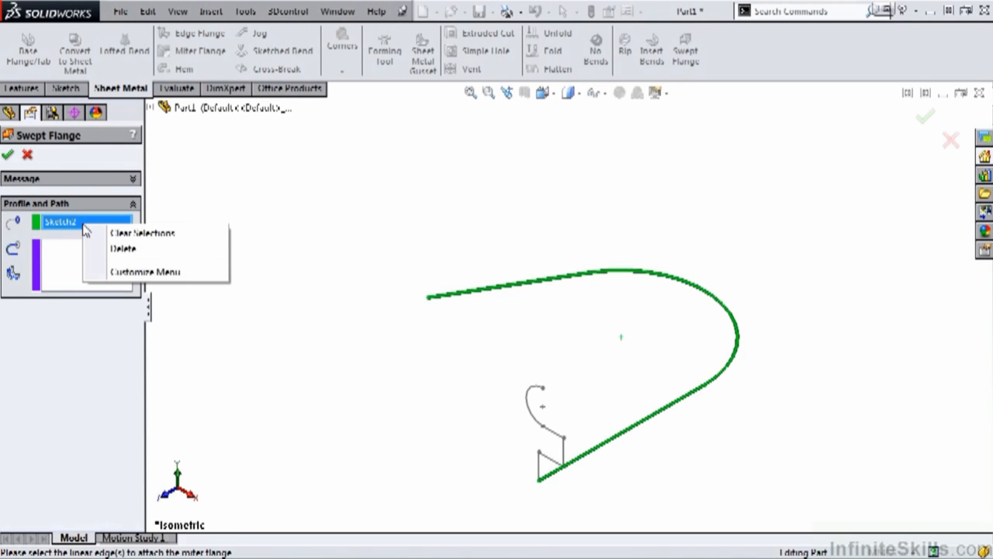
left_click(116, 231)
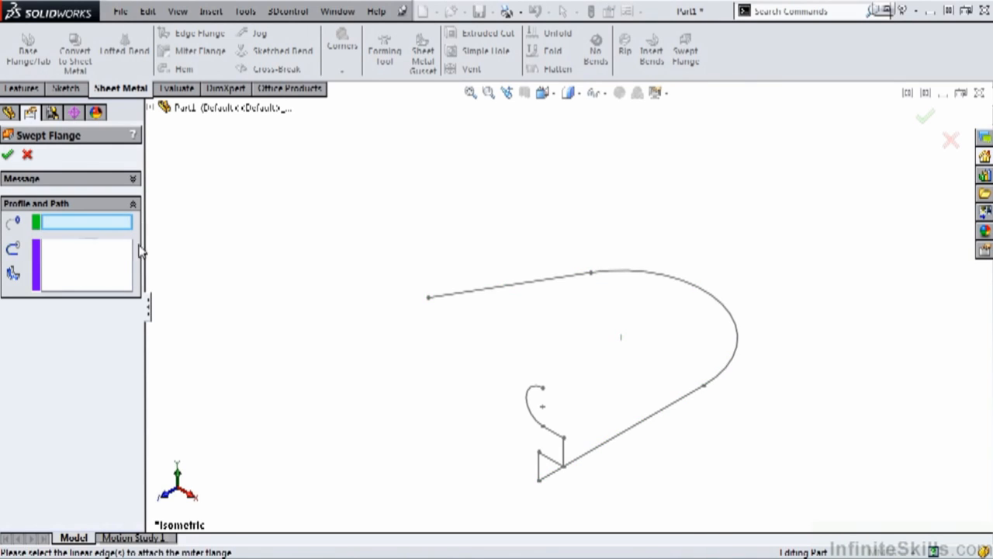
Create the swept flange using Sketch1 as the profile and Sketch2 as the path, keeping the default sheet metal parameters
left_click(152, 109)
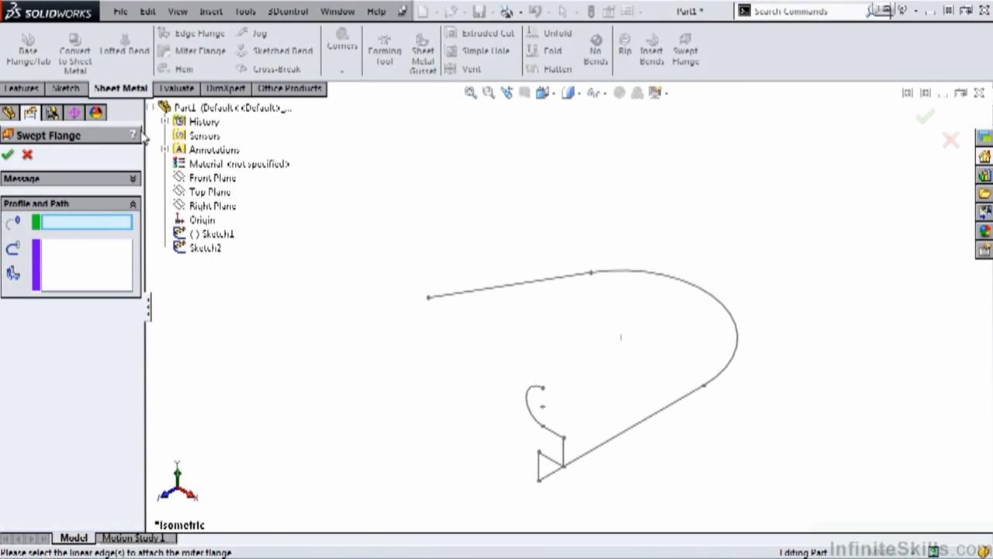
left_click(210, 235)
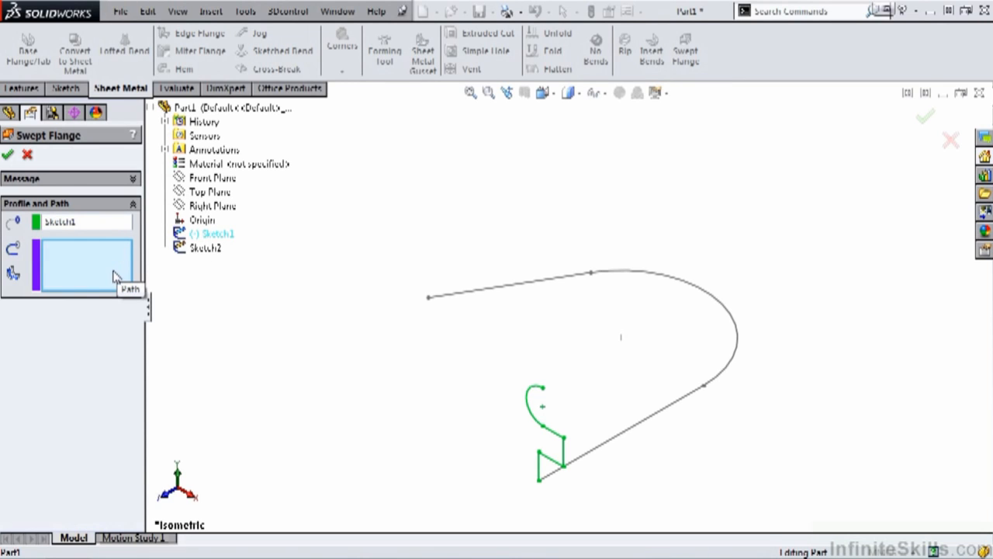
left_click(205, 247)
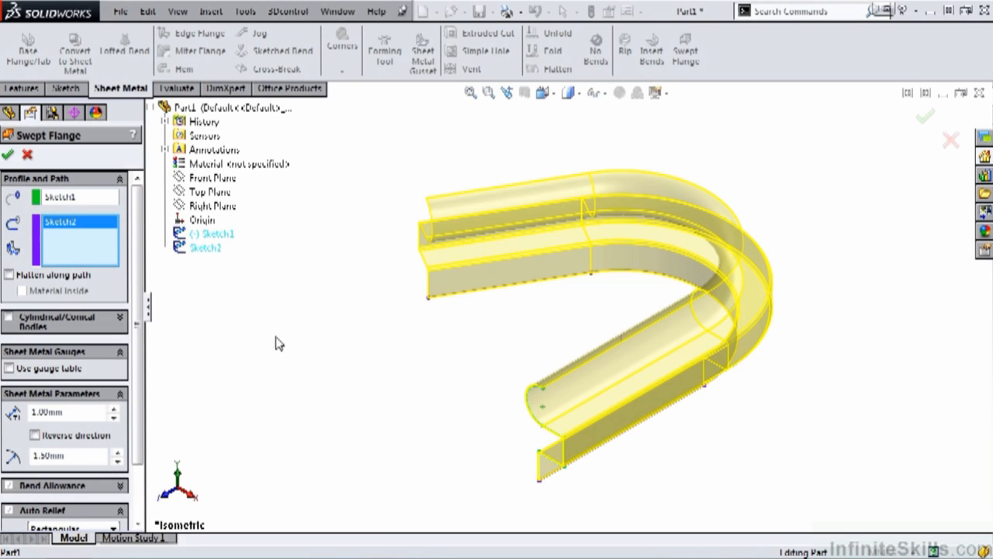
left_click_drag(141, 256, 137, 310)
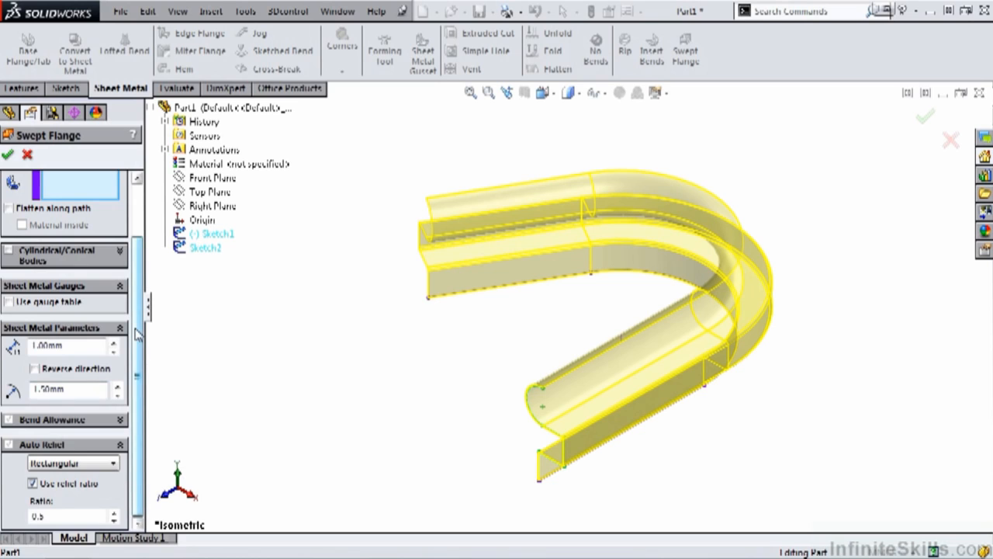
scroll(137, 332, "up", 3)
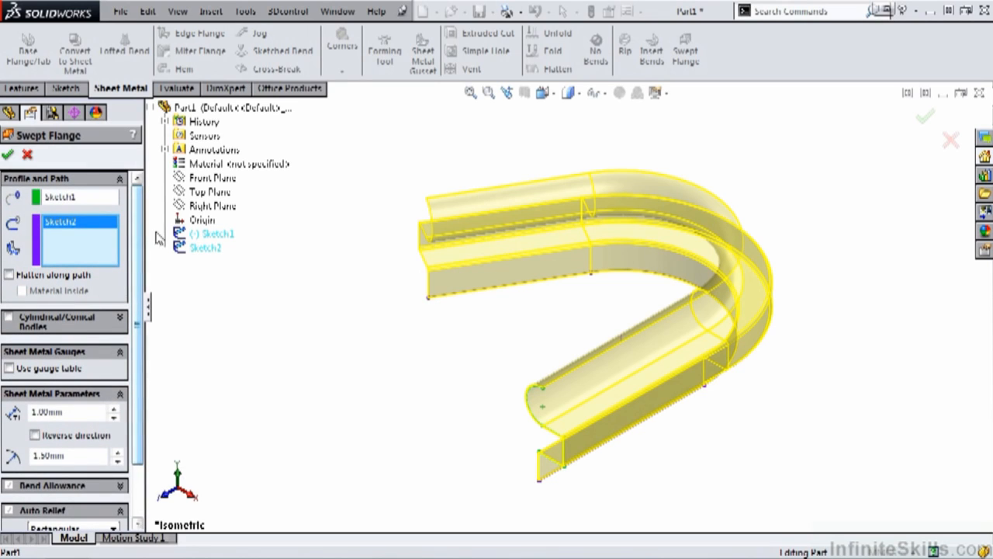
left_click(8, 155)
Flatten the swept flange to examine its flat pattern, and return the part to its folded state
middle_click_drag(426, 405, 615, 341)
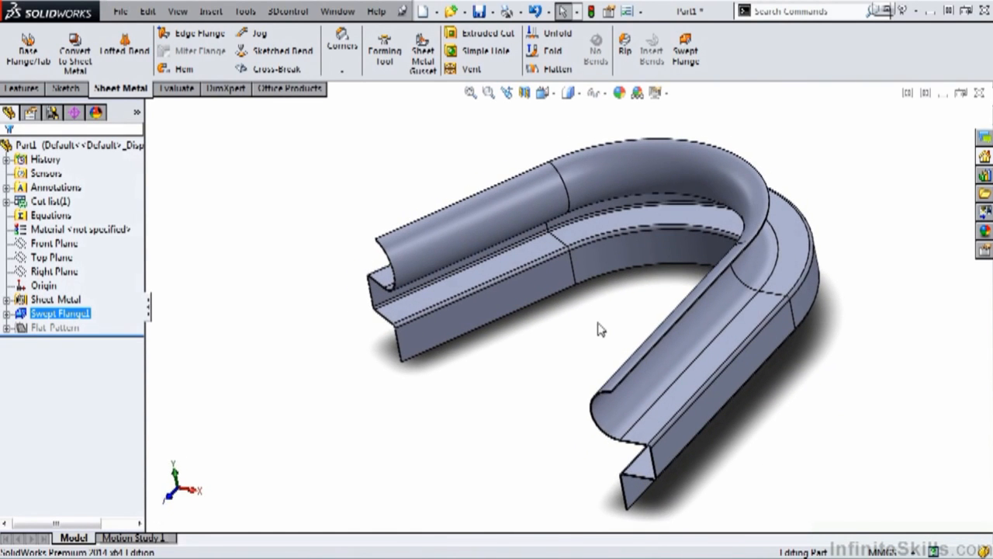
left_click(553, 68)
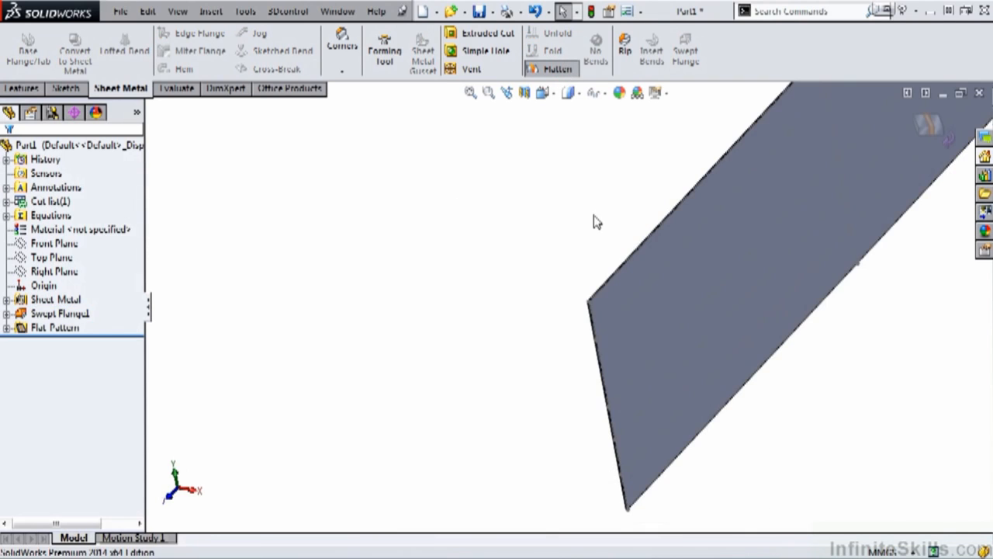
middle_click_drag(672, 247, 783, 196)
key("f")
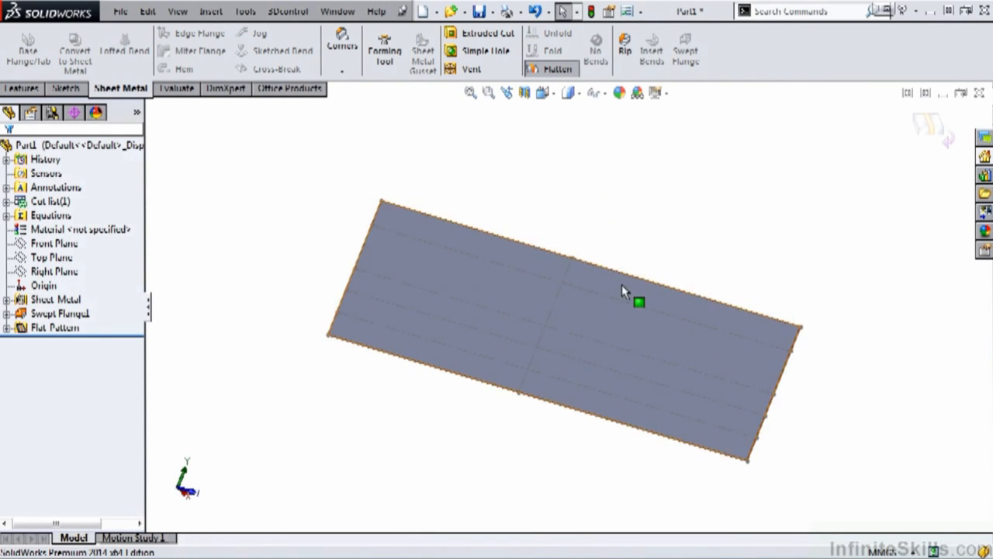
left_click(557, 69)
key("space")
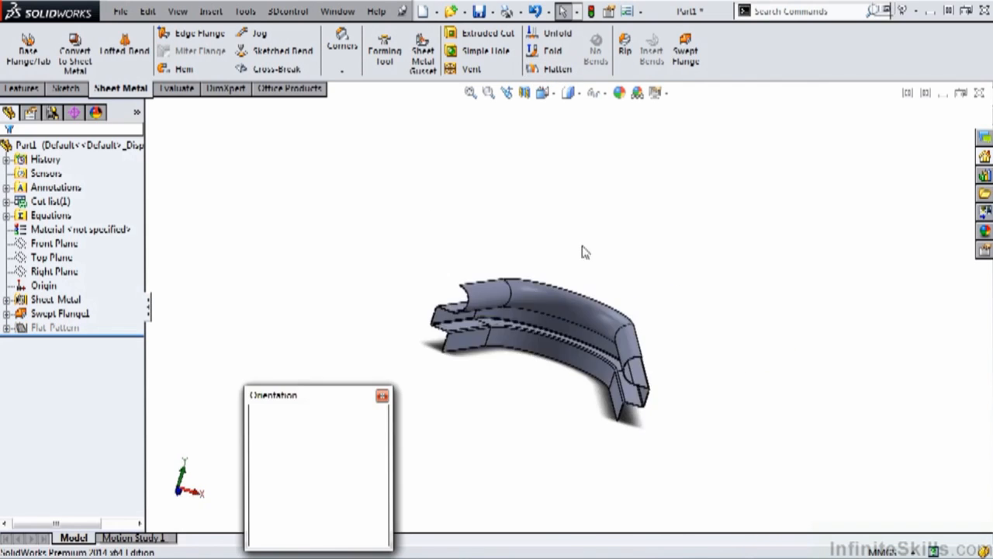